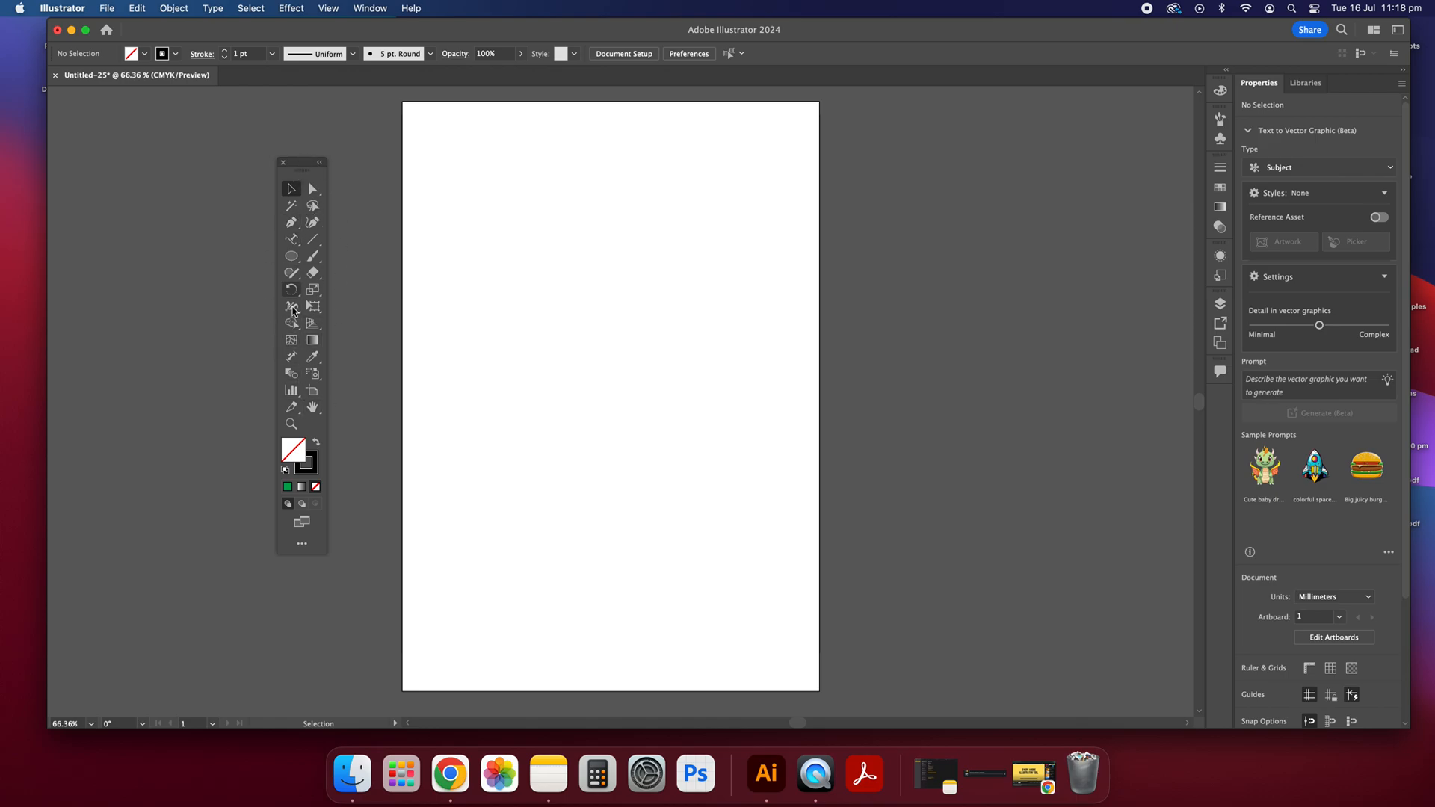
Step: Dock the floating toolbar at the window's edge and switch it to a single column
drag(292, 177, 63, 139)
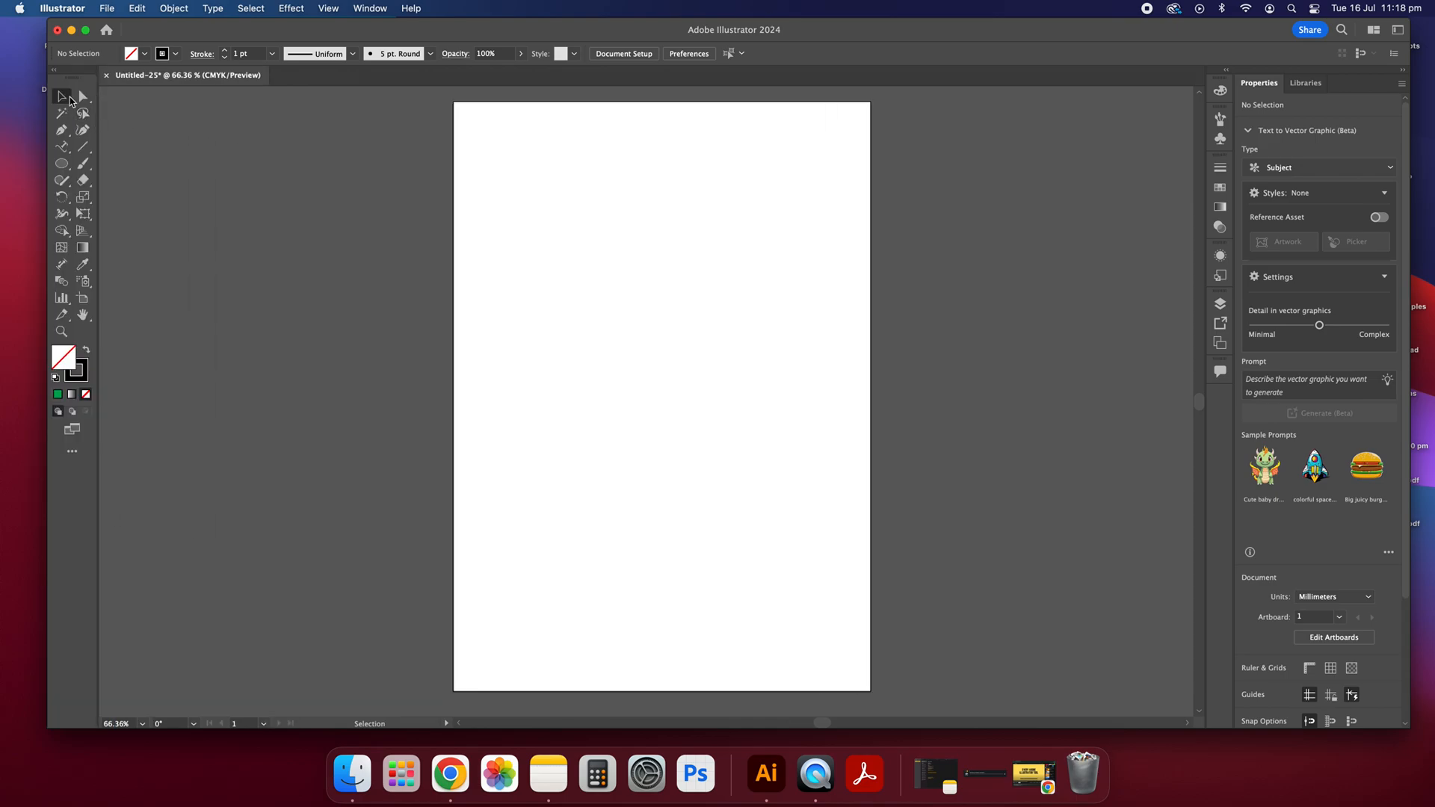
click(57, 72)
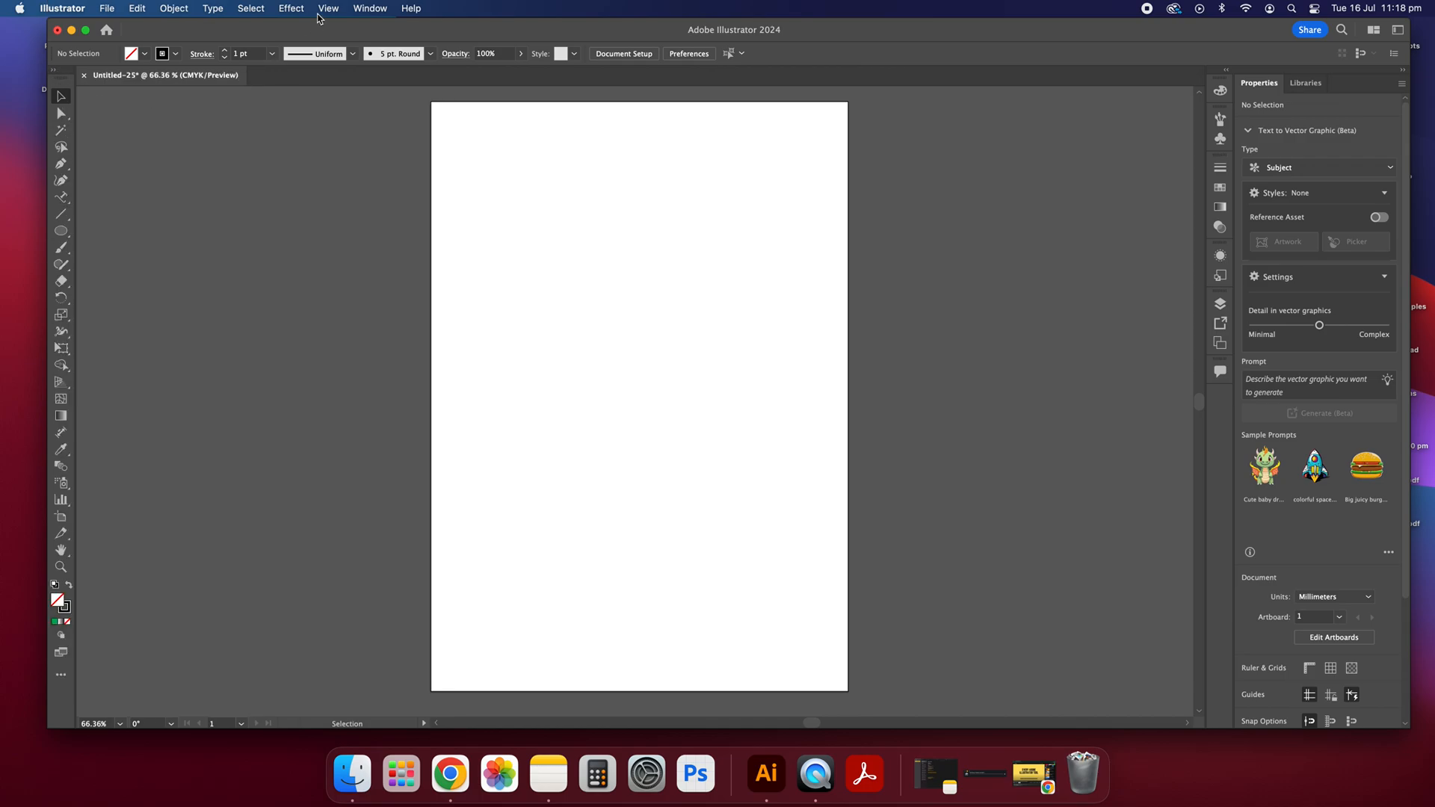
Step: Switch the toolbar to the Basic set of tools
click(369, 8)
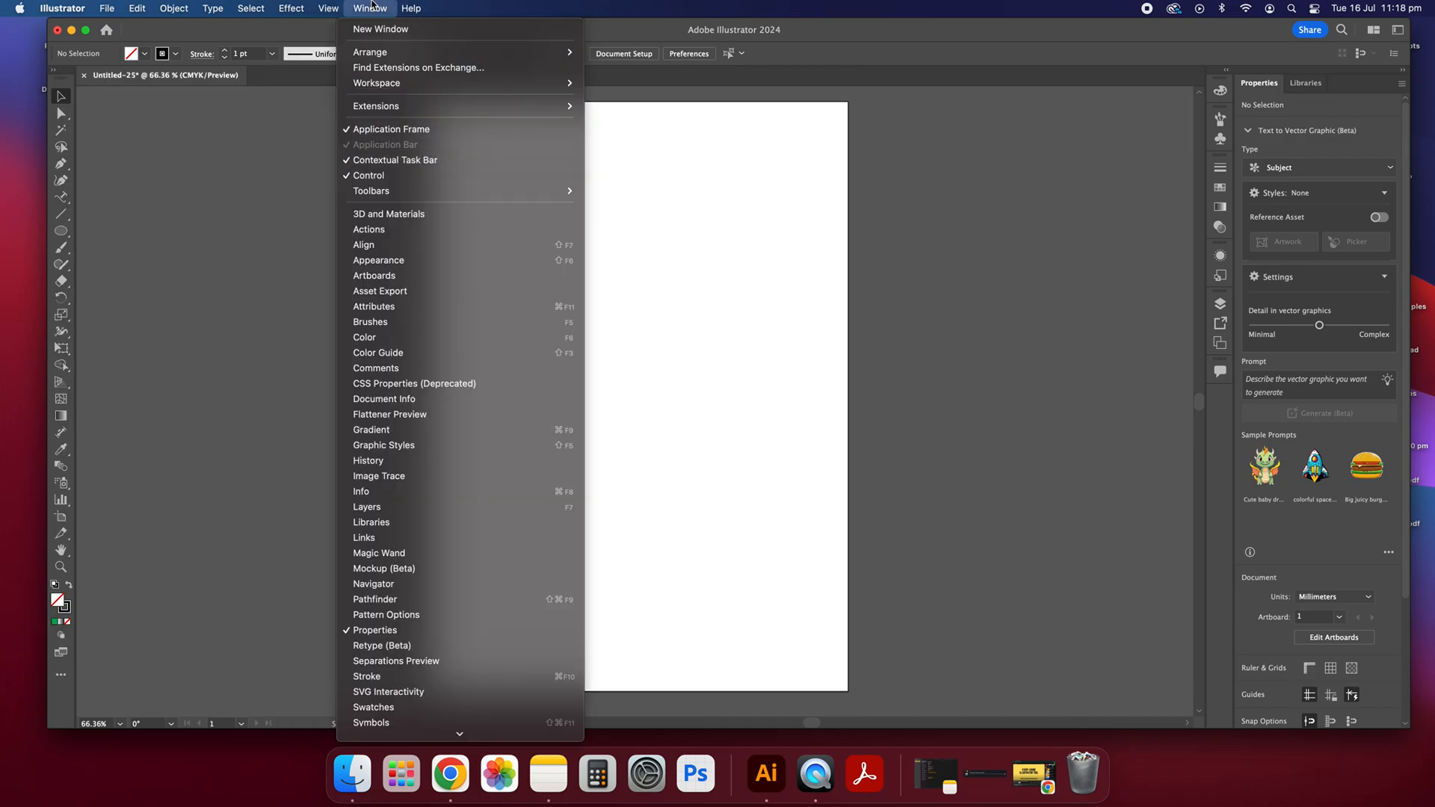
scroll(493, 635, down, 5)
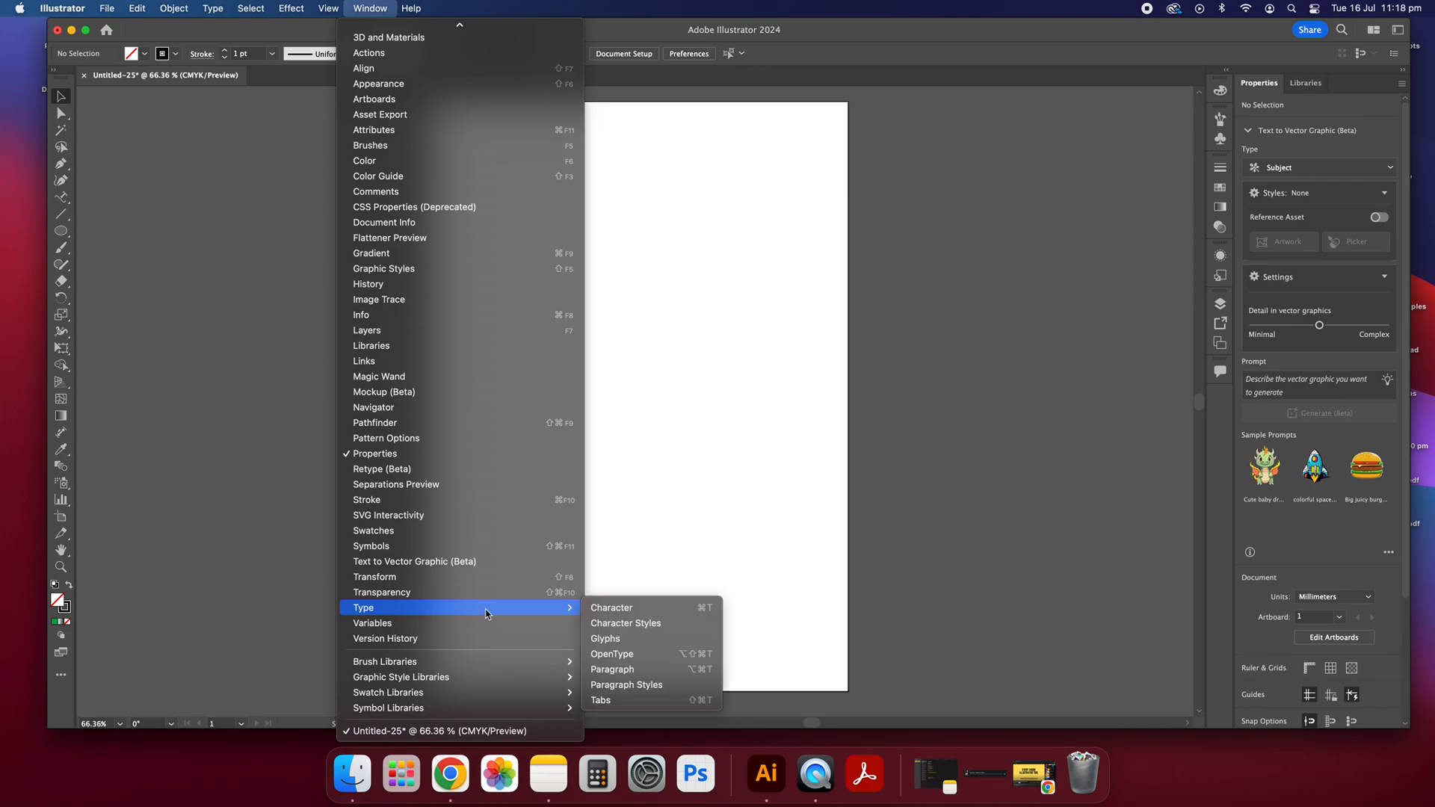
click(520, 6)
click(330, 7)
mouse_move(379, 6)
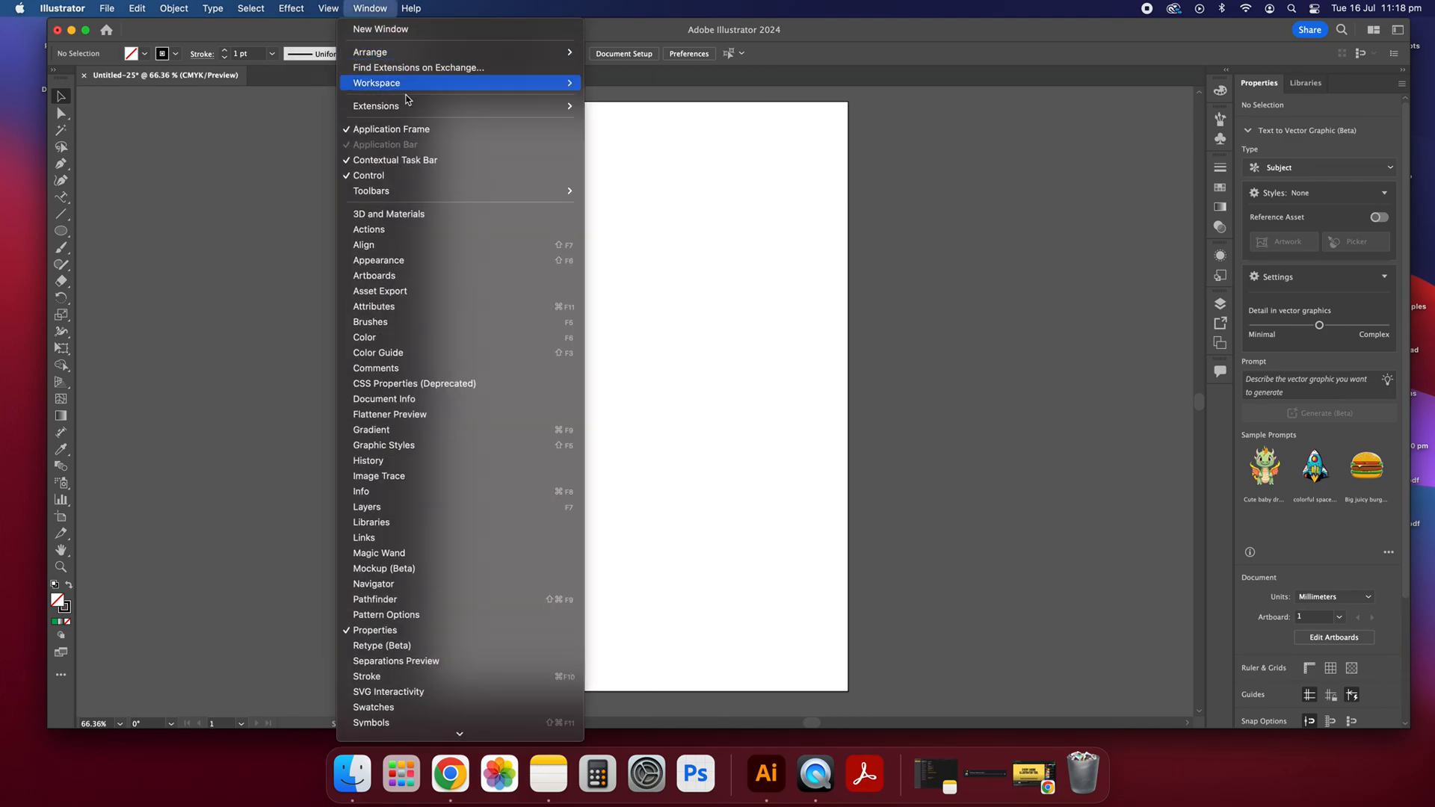
mouse_move(393, 192)
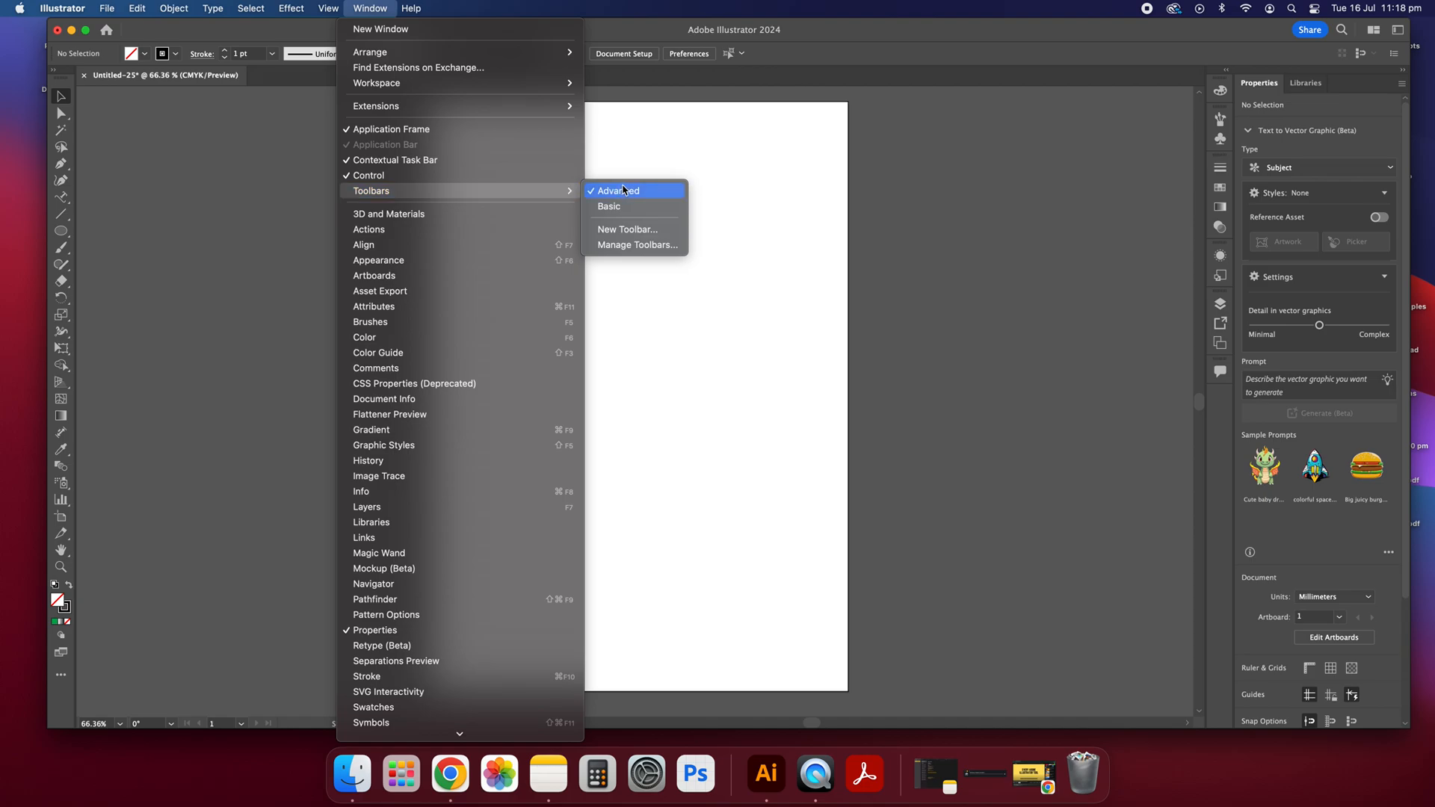
click(612, 207)
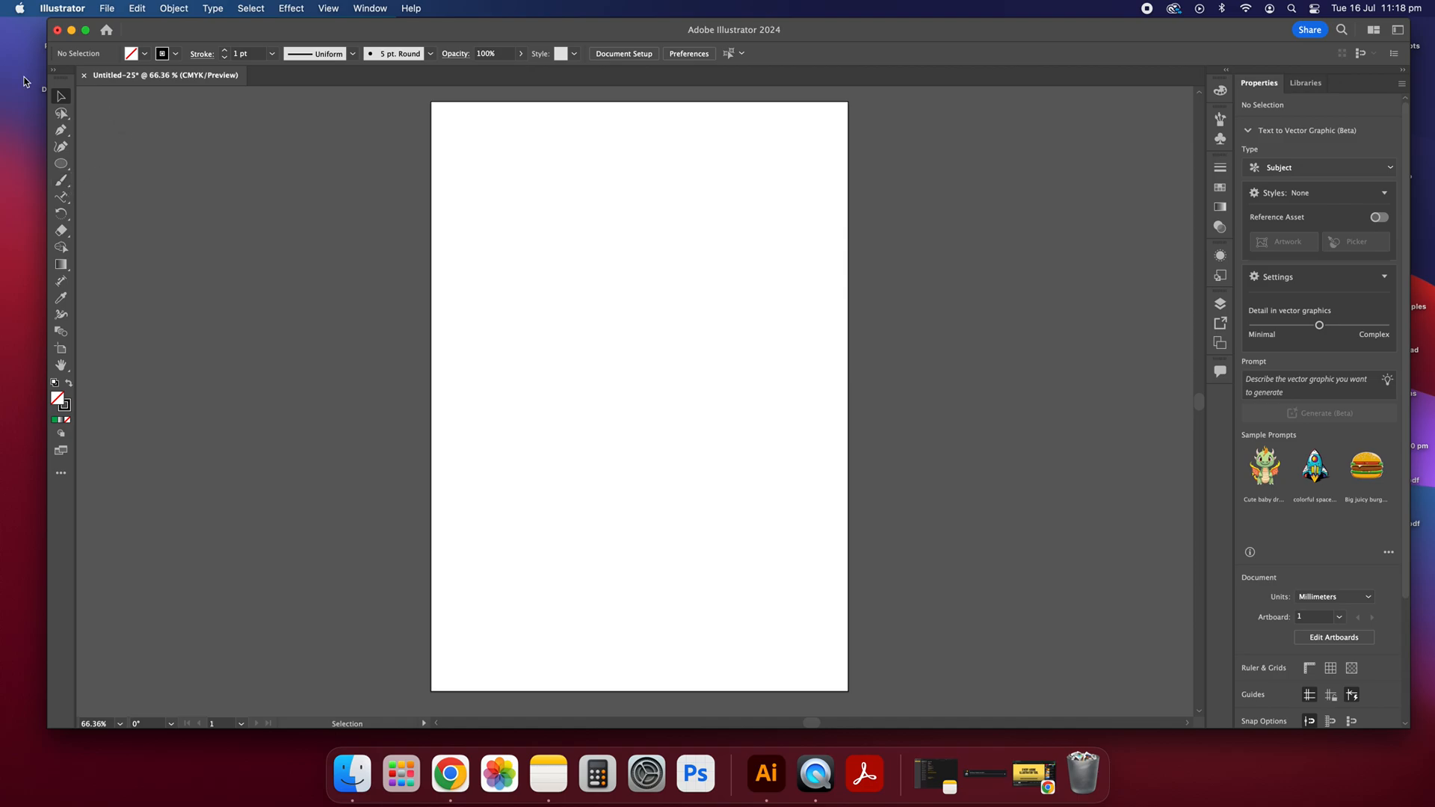
Step: Switch the toolbar to the Advanced set of tools
click(331, 8)
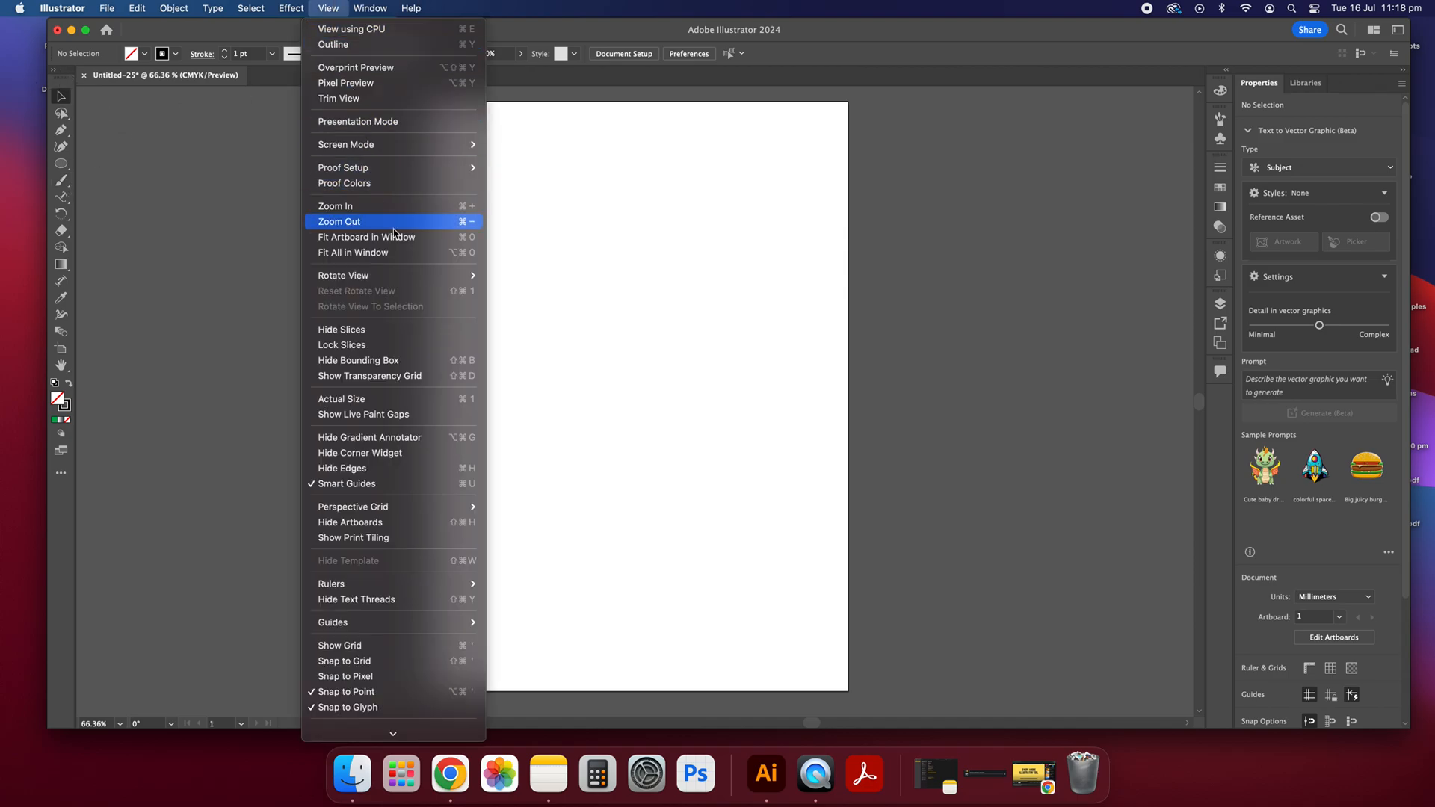
mouse_move(372, 6)
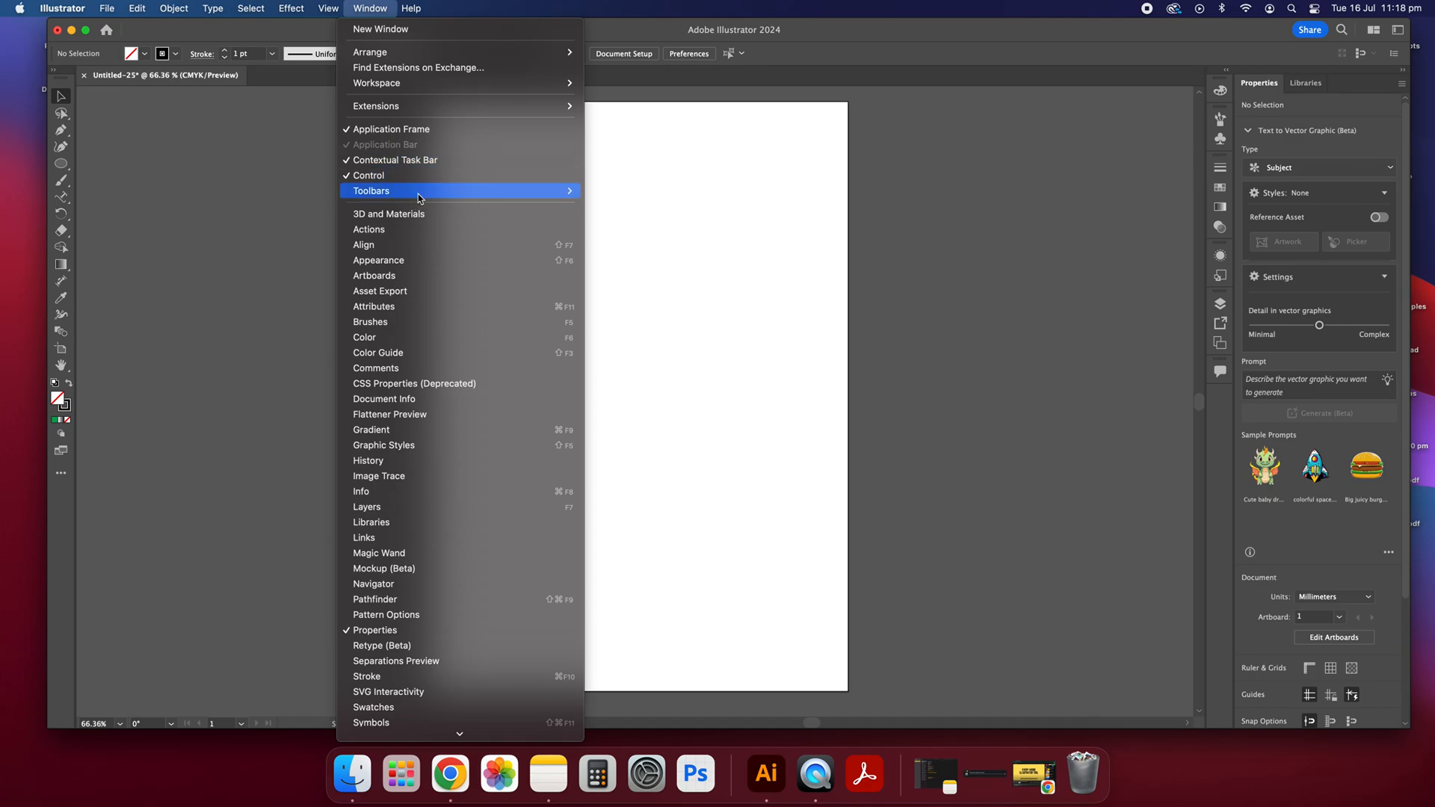
mouse_move(485, 193)
click(614, 191)
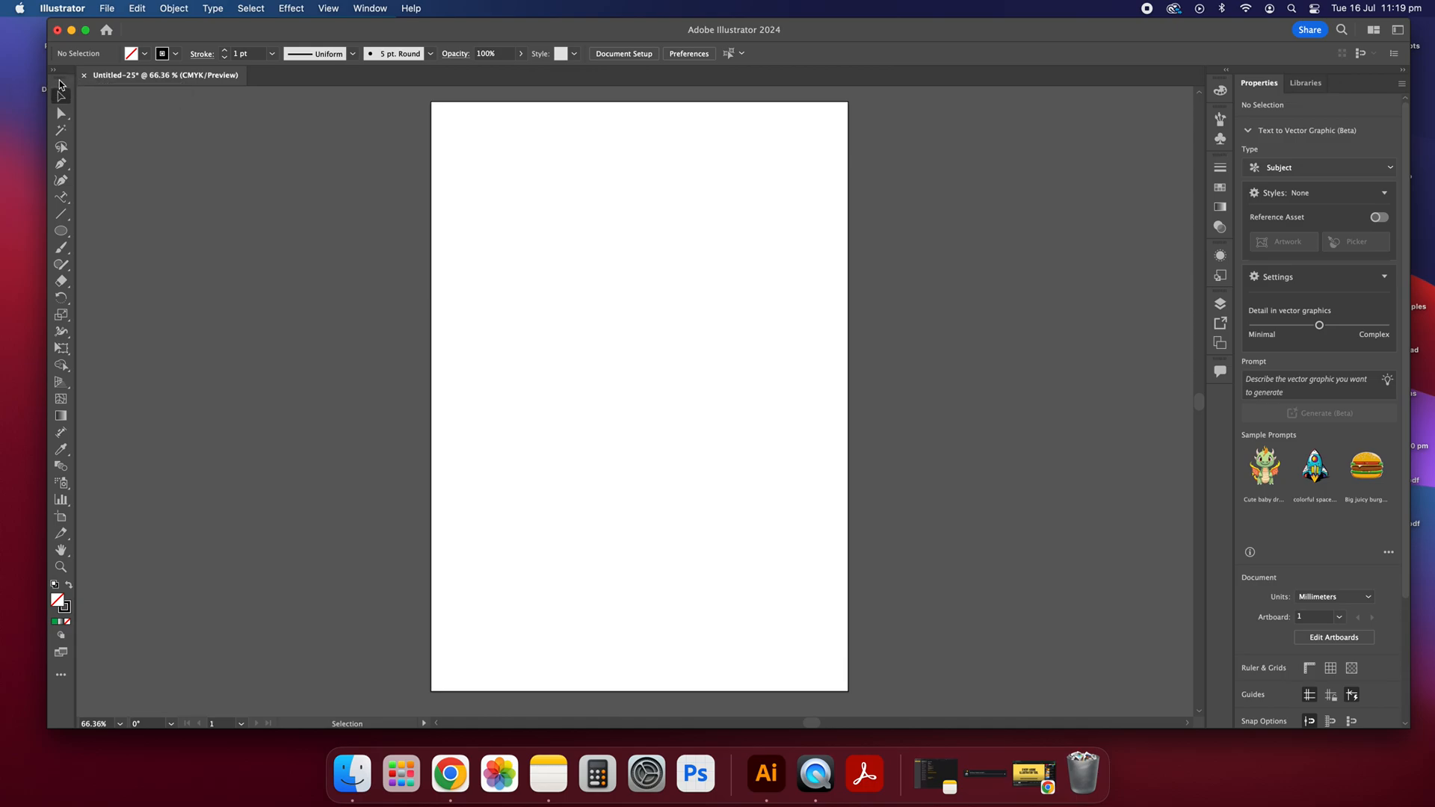
Step: Undock the toolbar, expand it to two columns and place it floating beside the artboard
drag(62, 84, 272, 105)
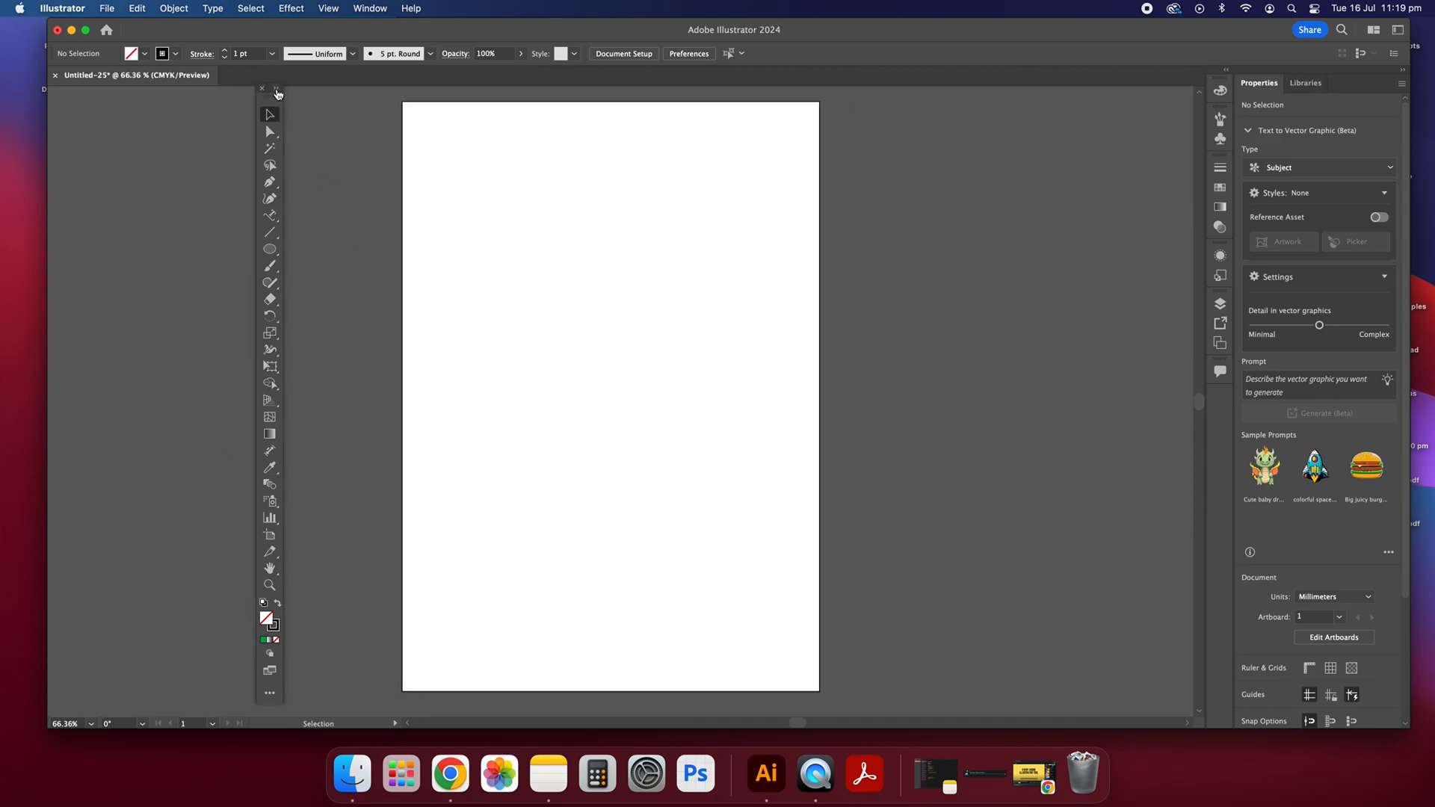
click(280, 90)
drag(278, 93, 320, 150)
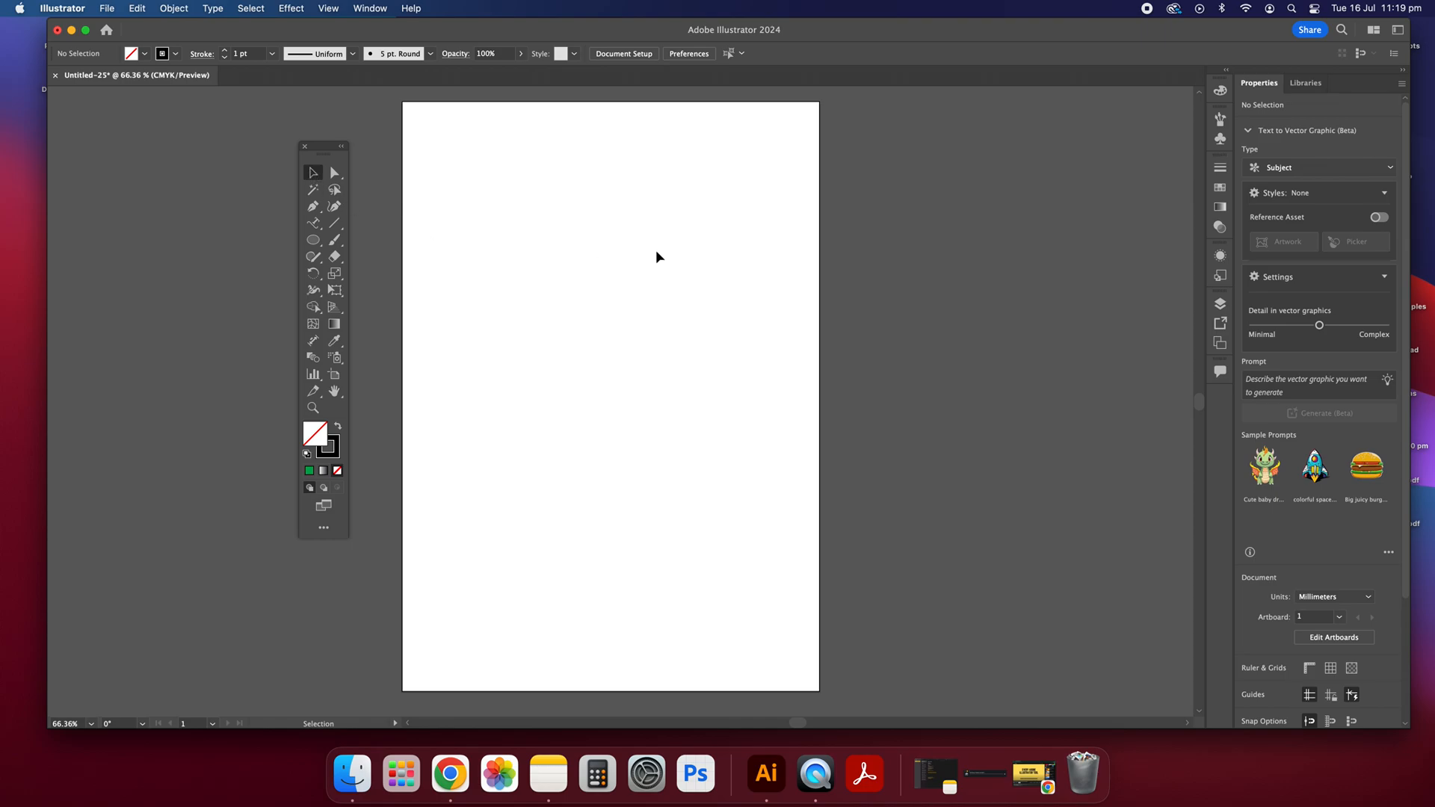
drag(496, 196, 718, 504)
drag(567, 316, 648, 489)
drag(522, 387, 629, 567)
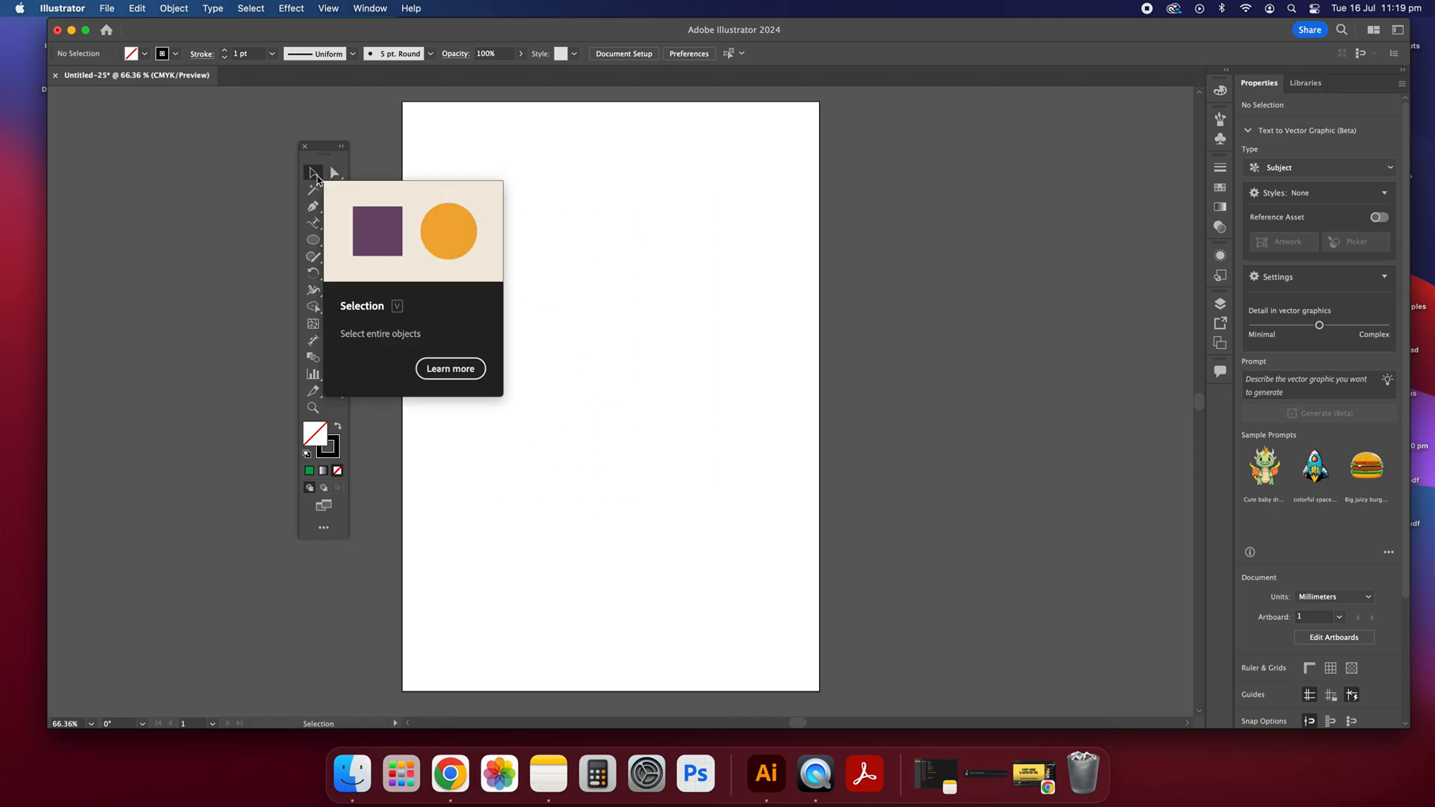
drag(554, 217, 714, 464)
Step: Draw a tall ellipse in the upper part of the artboard and a circle about 22 mm across above its left side
click(313, 240)
drag(501, 266, 592, 391)
key(v)
click(422, 217)
key(l)
drag(471, 210, 518, 255)
click(316, 178)
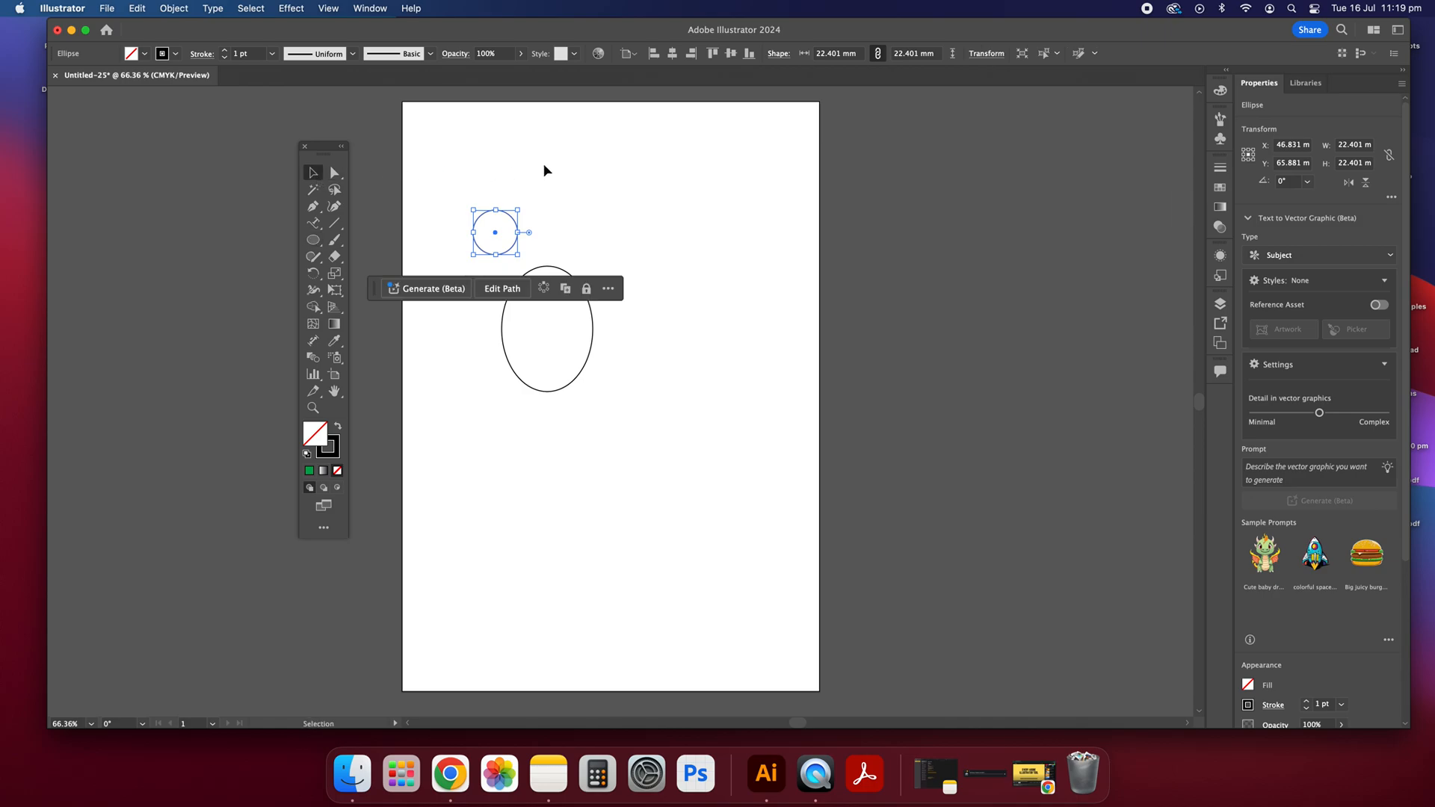
Step: Select the circle and the ellipse together, move both slightly upward and clear the selection
drag(478, 192, 631, 442)
mouse_move(523, 280)
mouse_down()
mouse_move(744, 263)
mouse_move(523, 266)
mouse_up()
click(670, 290)
Step: Scale the tall ellipse down to about 28 × 39 mm and place it just below and right of the circle
click(592, 315)
drag(592, 315, 559, 316)
drag(529, 252, 560, 243)
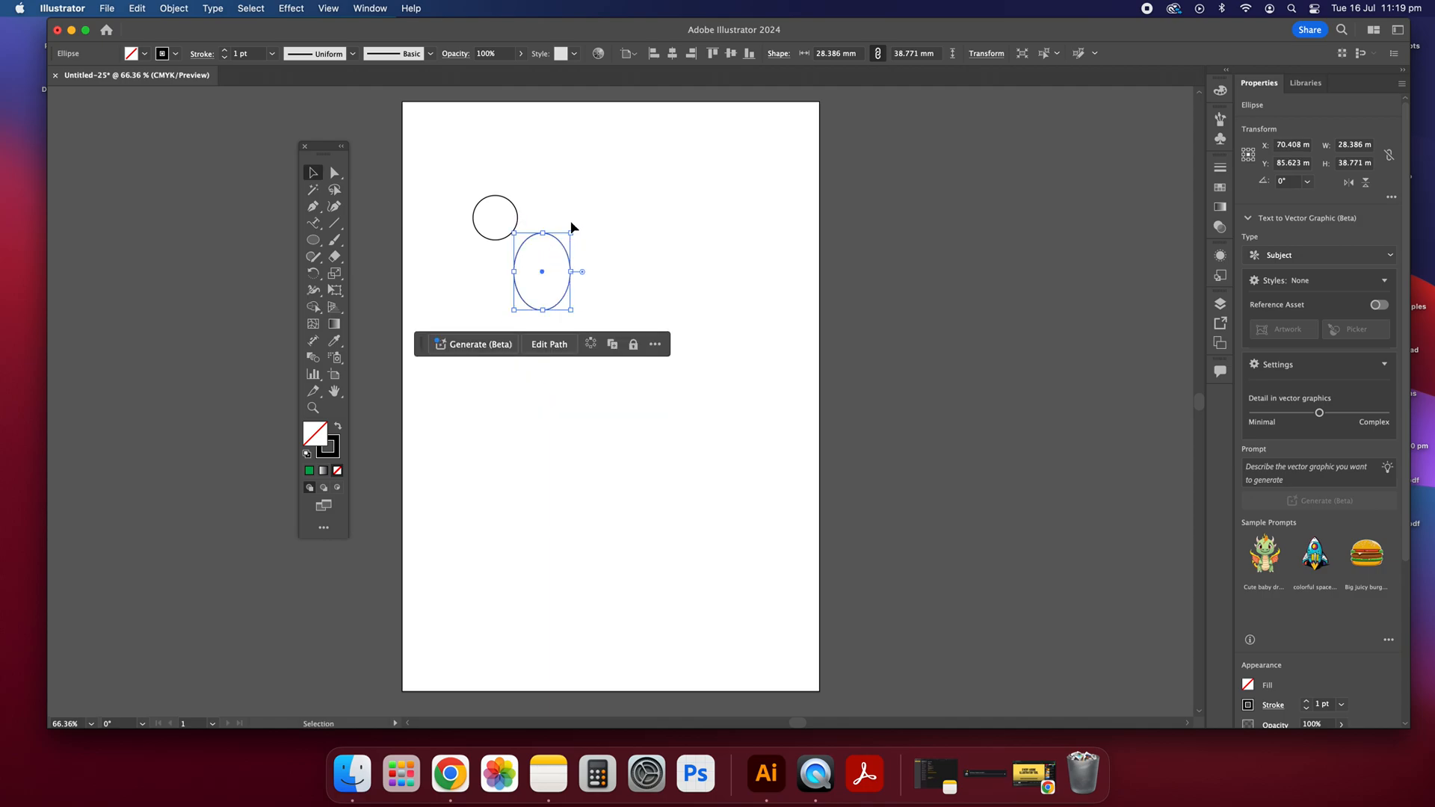
click(664, 279)
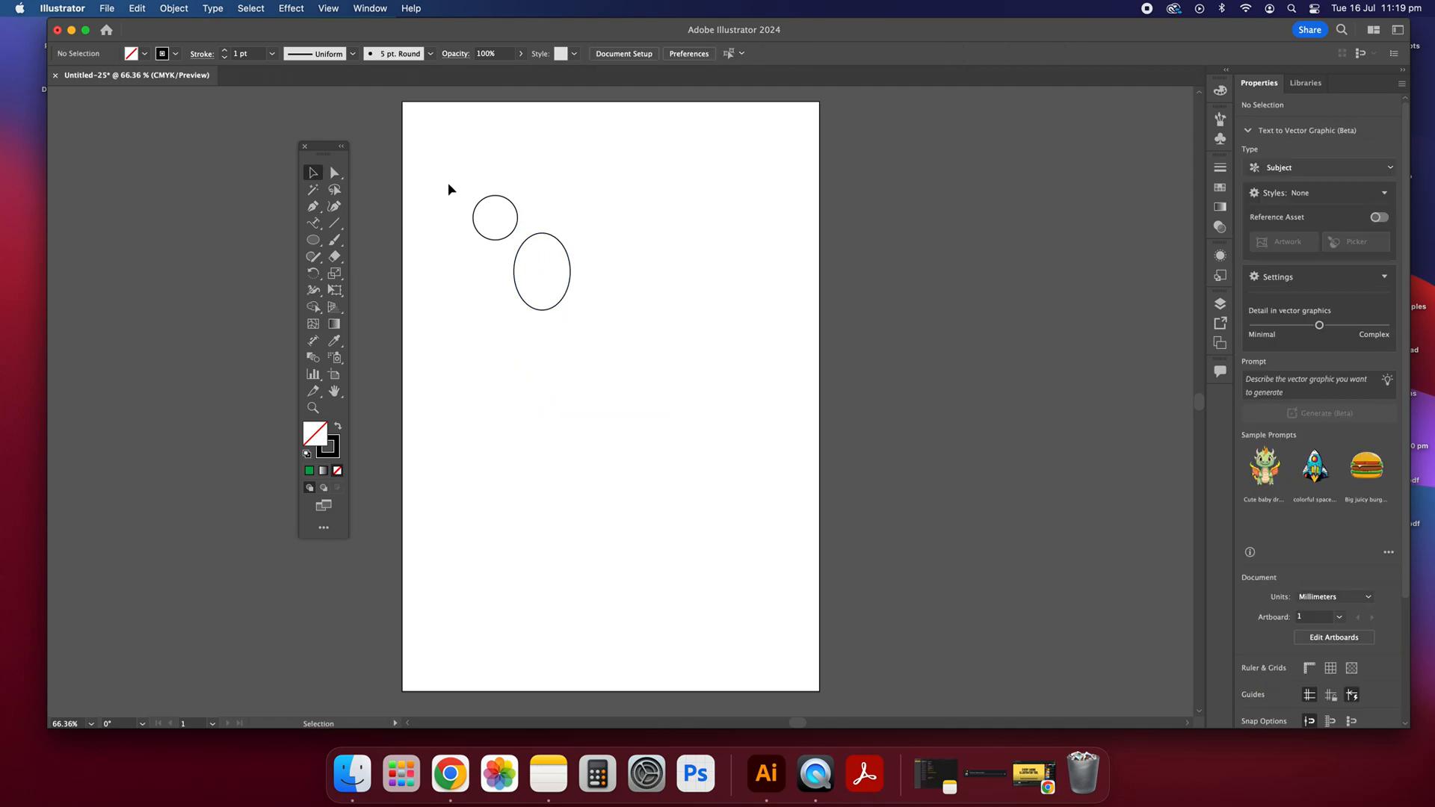
Step: Move the circle up and to the left, away from the ellipse
click(519, 210)
drag(521, 215, 505, 184)
click(689, 292)
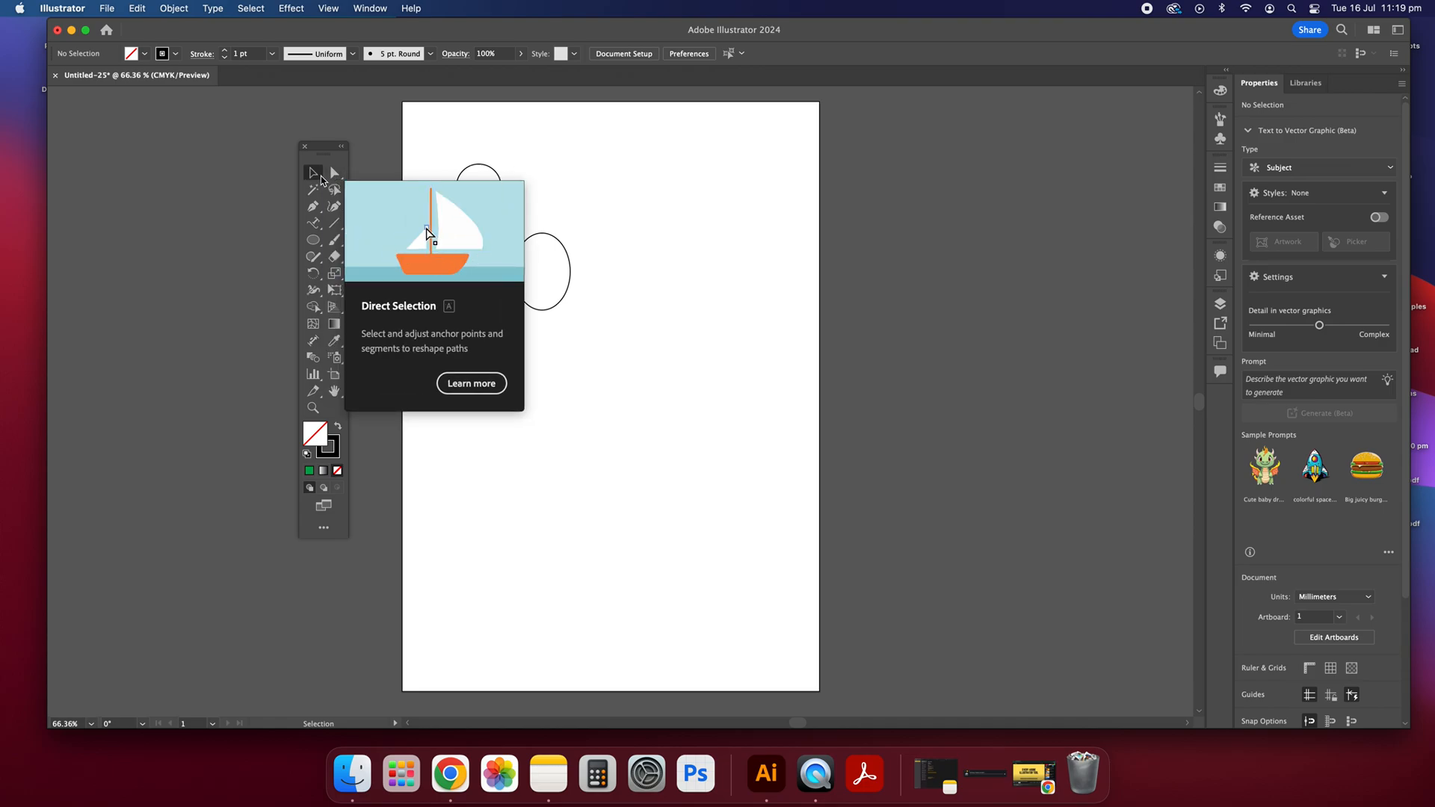
Step: Draw a rectangle about 62 × 86 mm to the right of the ellipse and shift it slightly down and right
drag(313, 240, 377, 239)
drag(581, 174, 705, 345)
key(v)
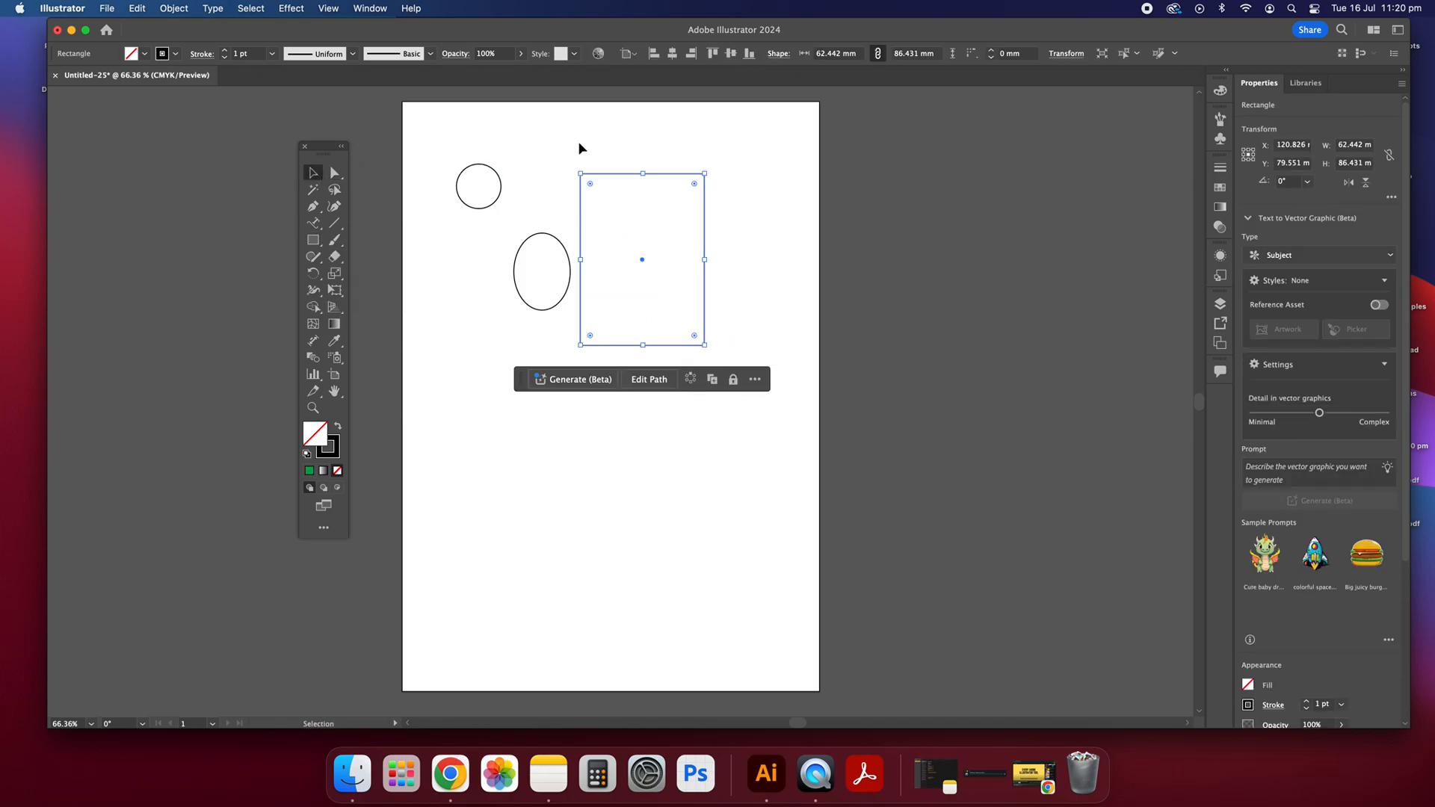
click(582, 148)
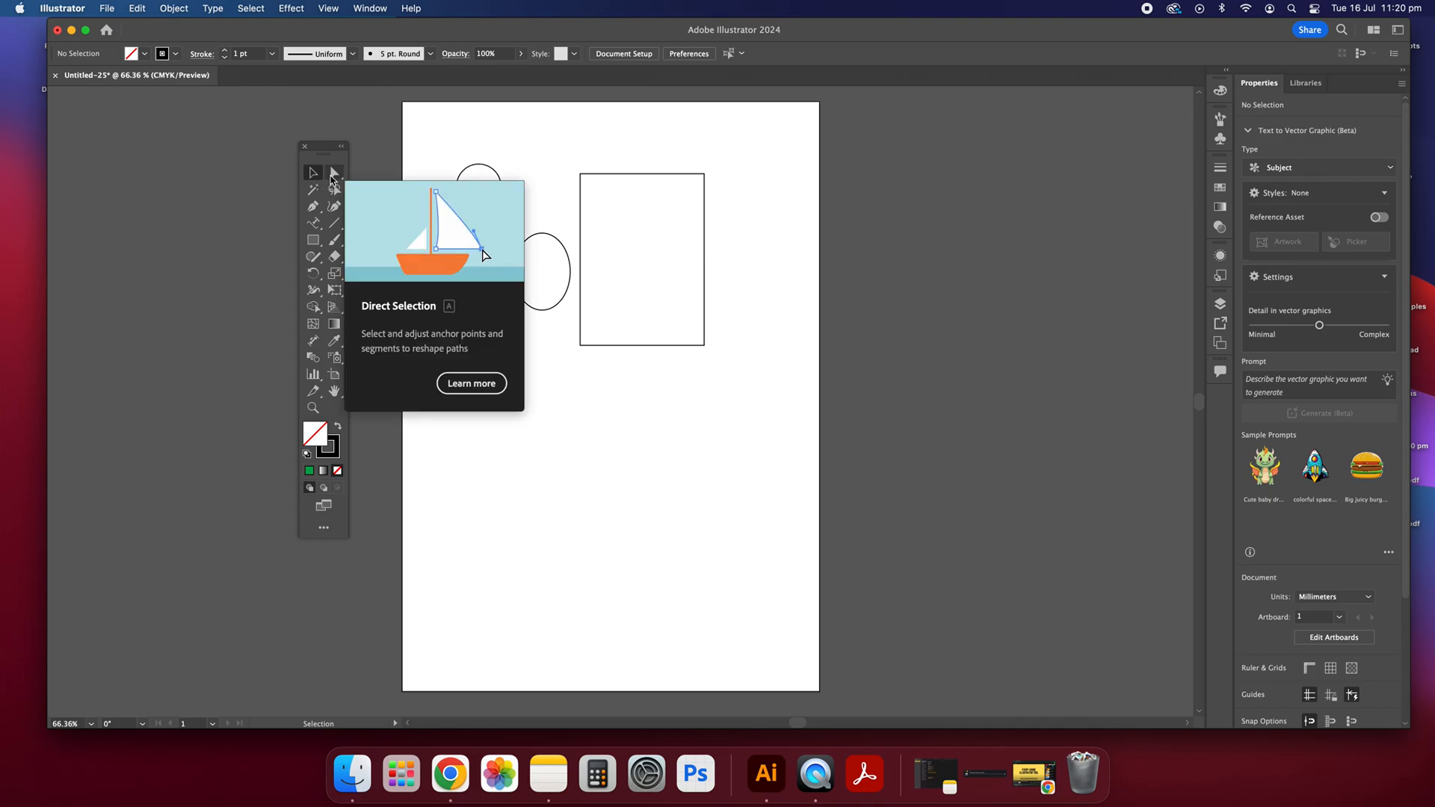
mouse_move(598, 177)
mouse_down()
mouse_move(636, 178)
mouse_move(616, 188)
mouse_up()
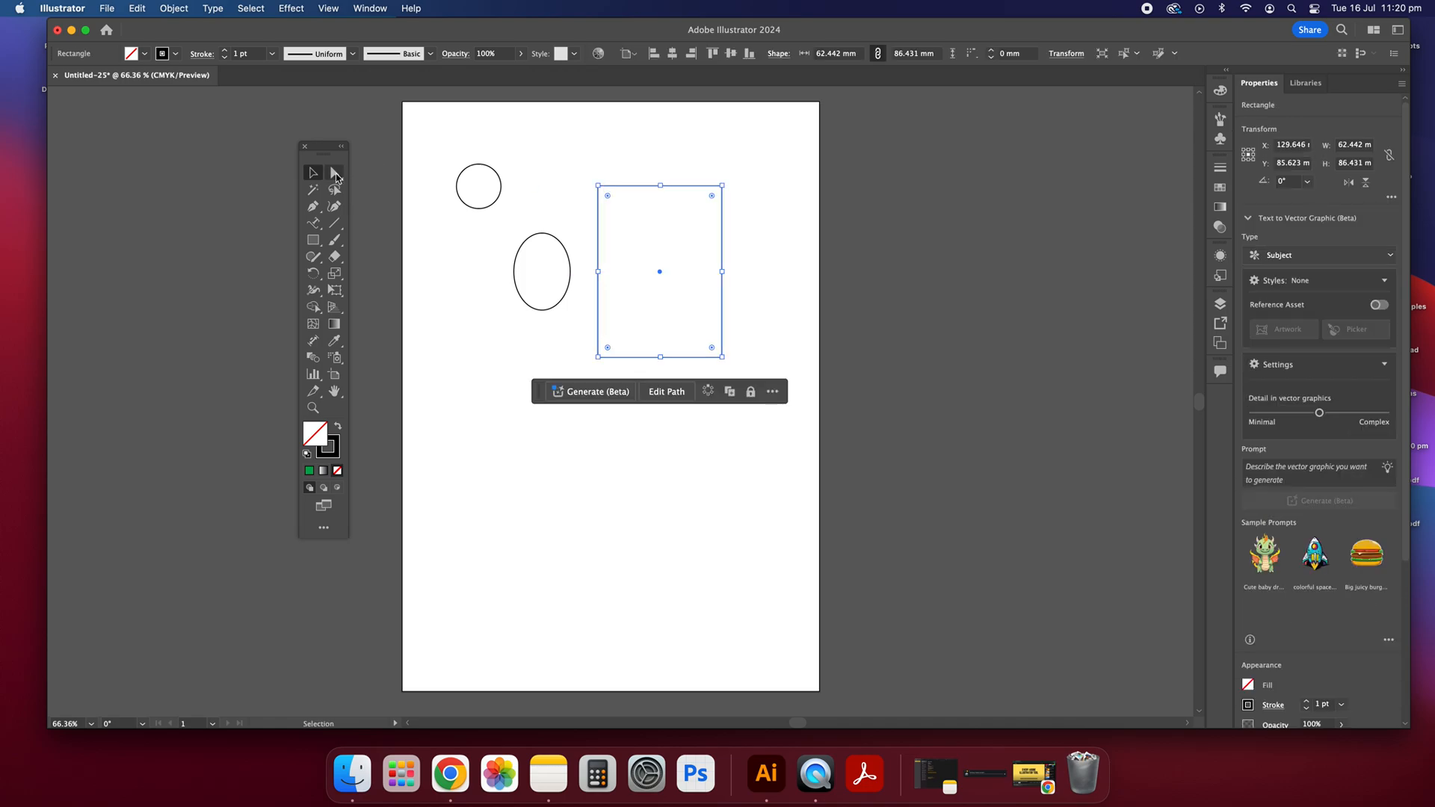
Step: Round the rectangle's corners with Direct Selection and pull its upper-left corner points upward to distort the shape
click(335, 177)
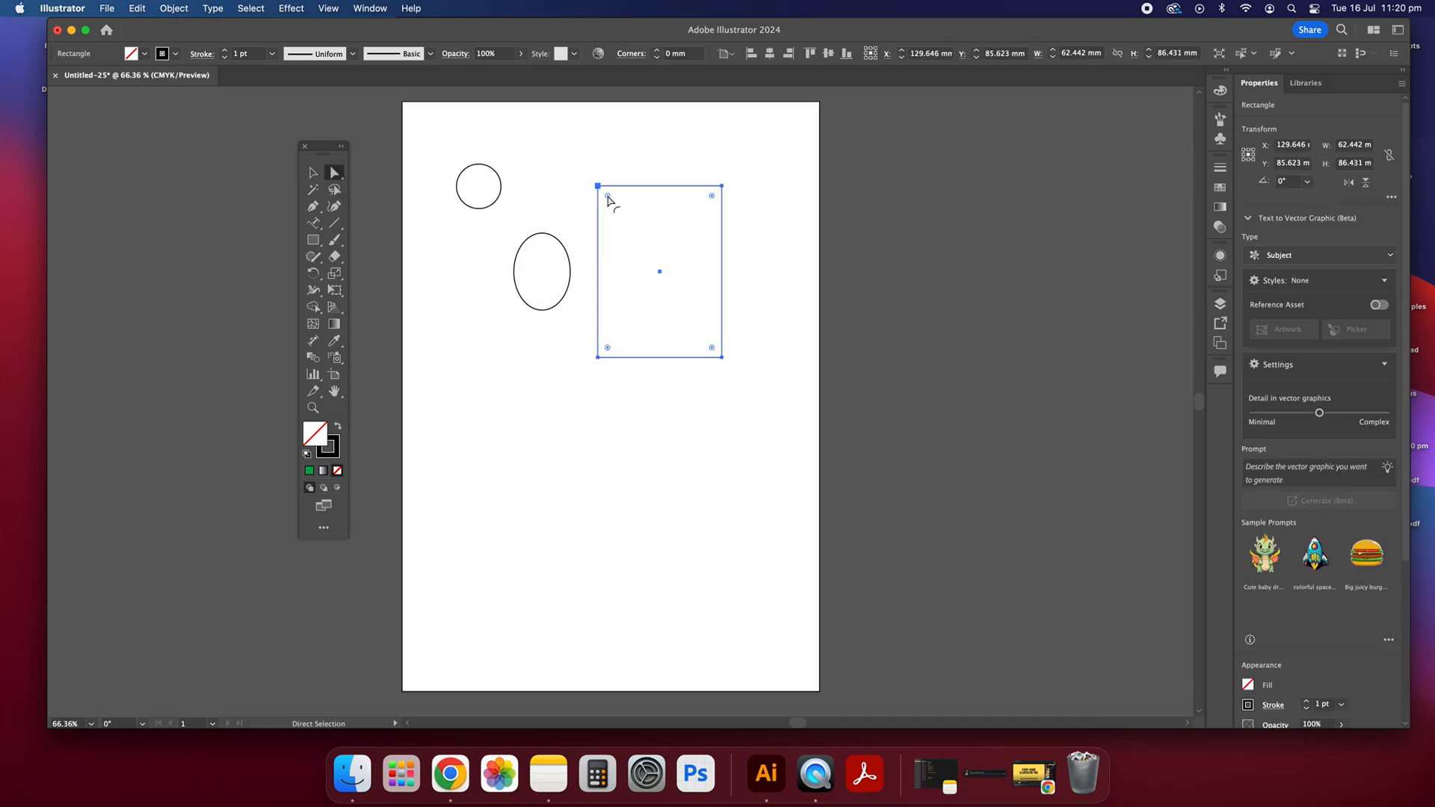
drag(609, 201, 622, 163)
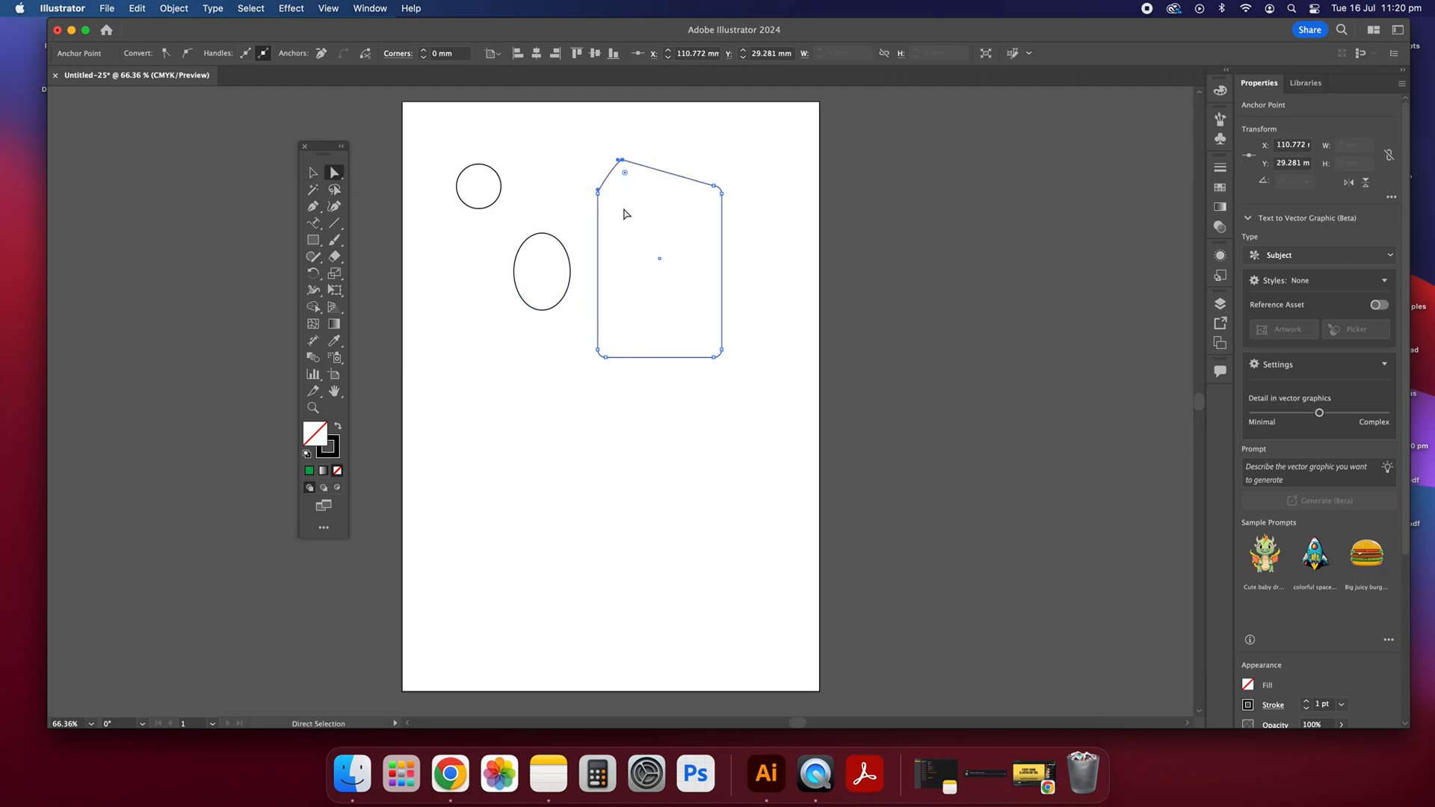
Step: Select the ellipse and the reshaped rectangle together with the Group Selection tool, and clear the selection
click(334, 174)
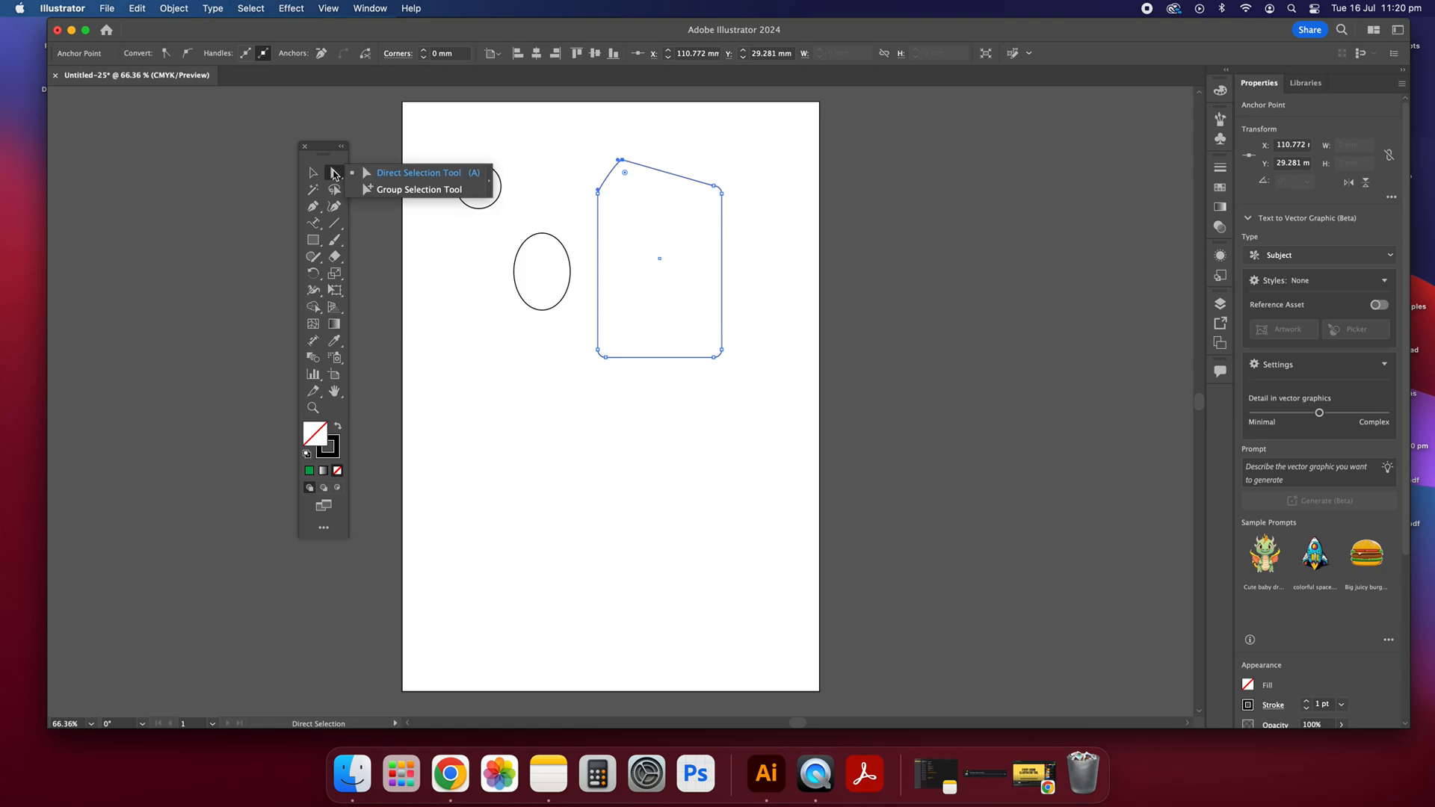
click(374, 190)
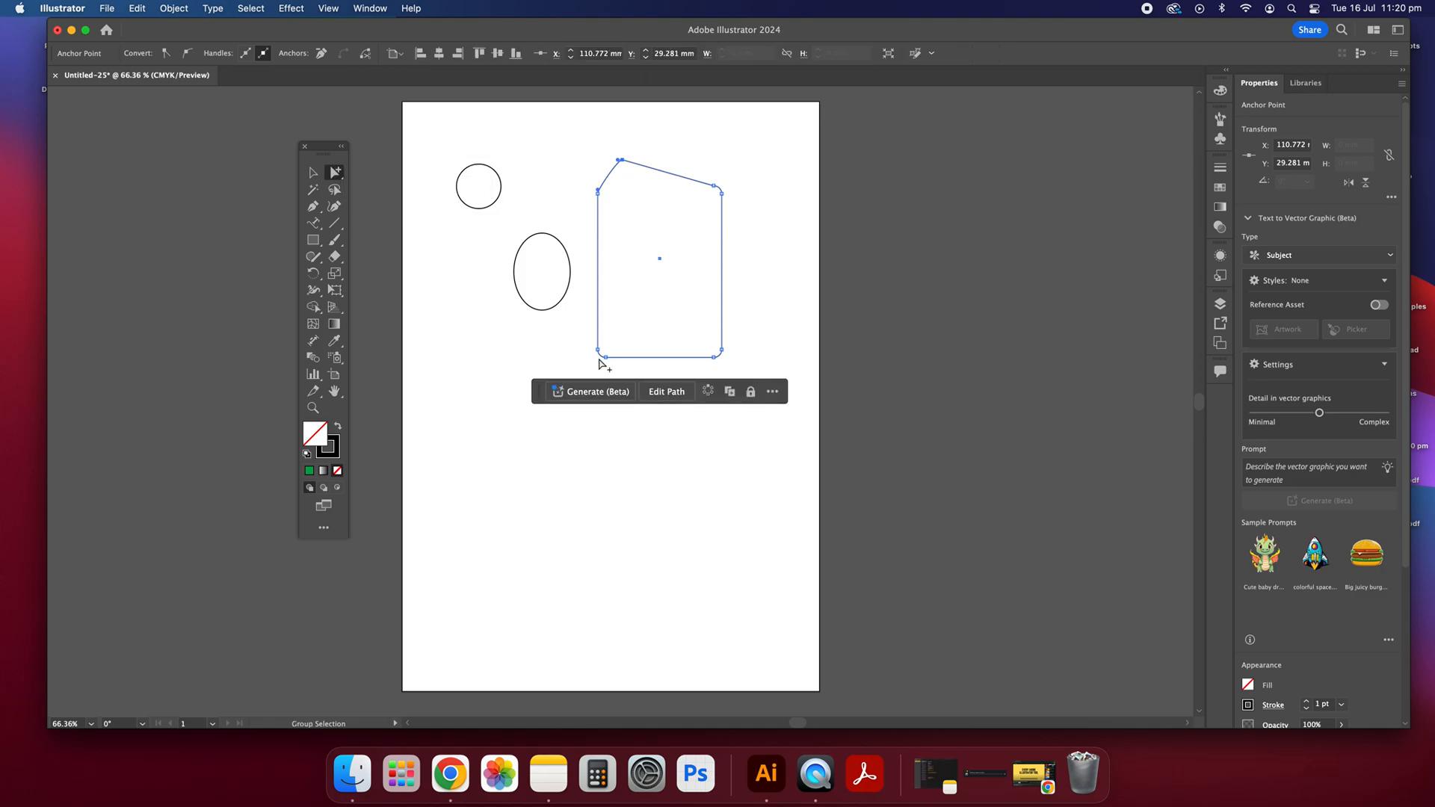
click(544, 235)
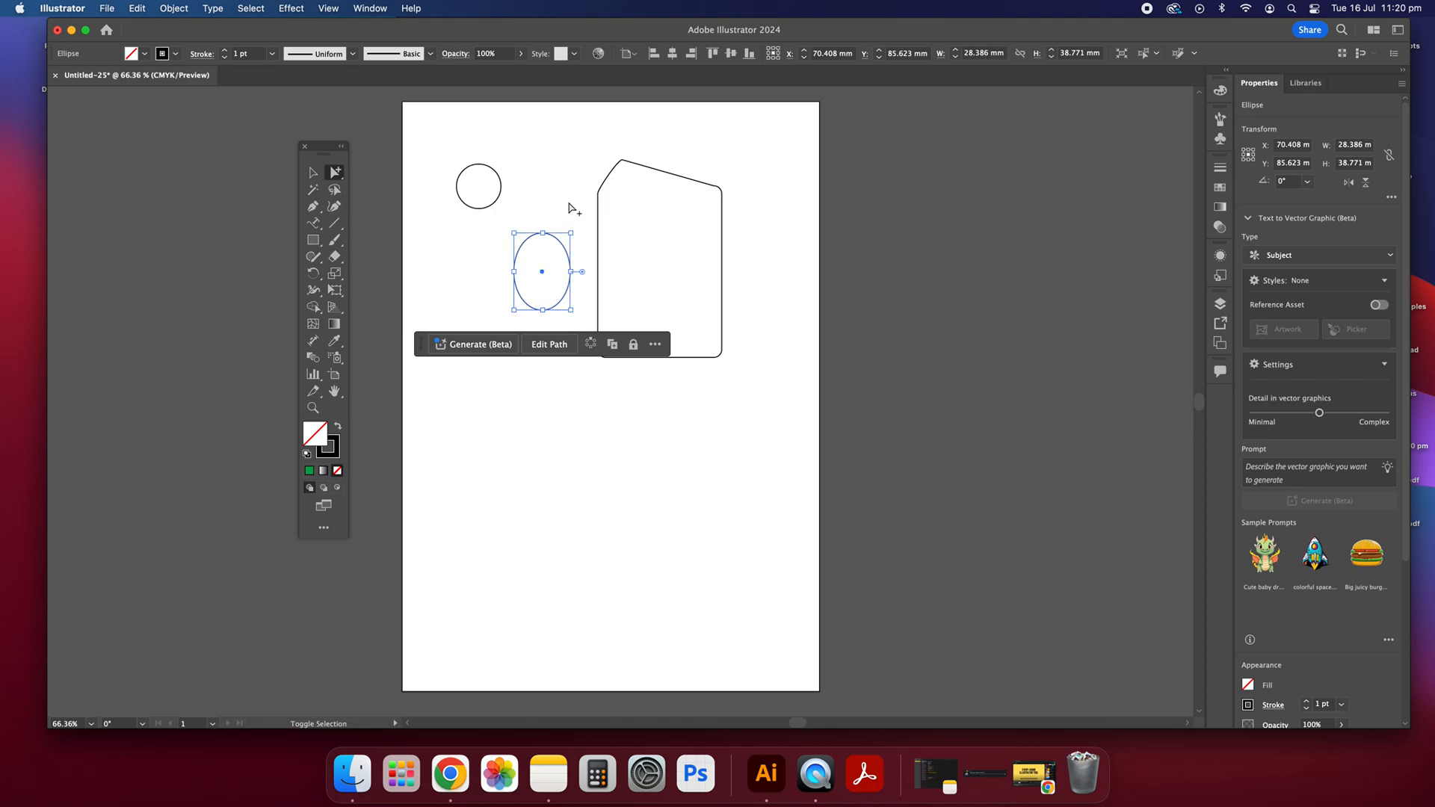
shift+click(603, 186)
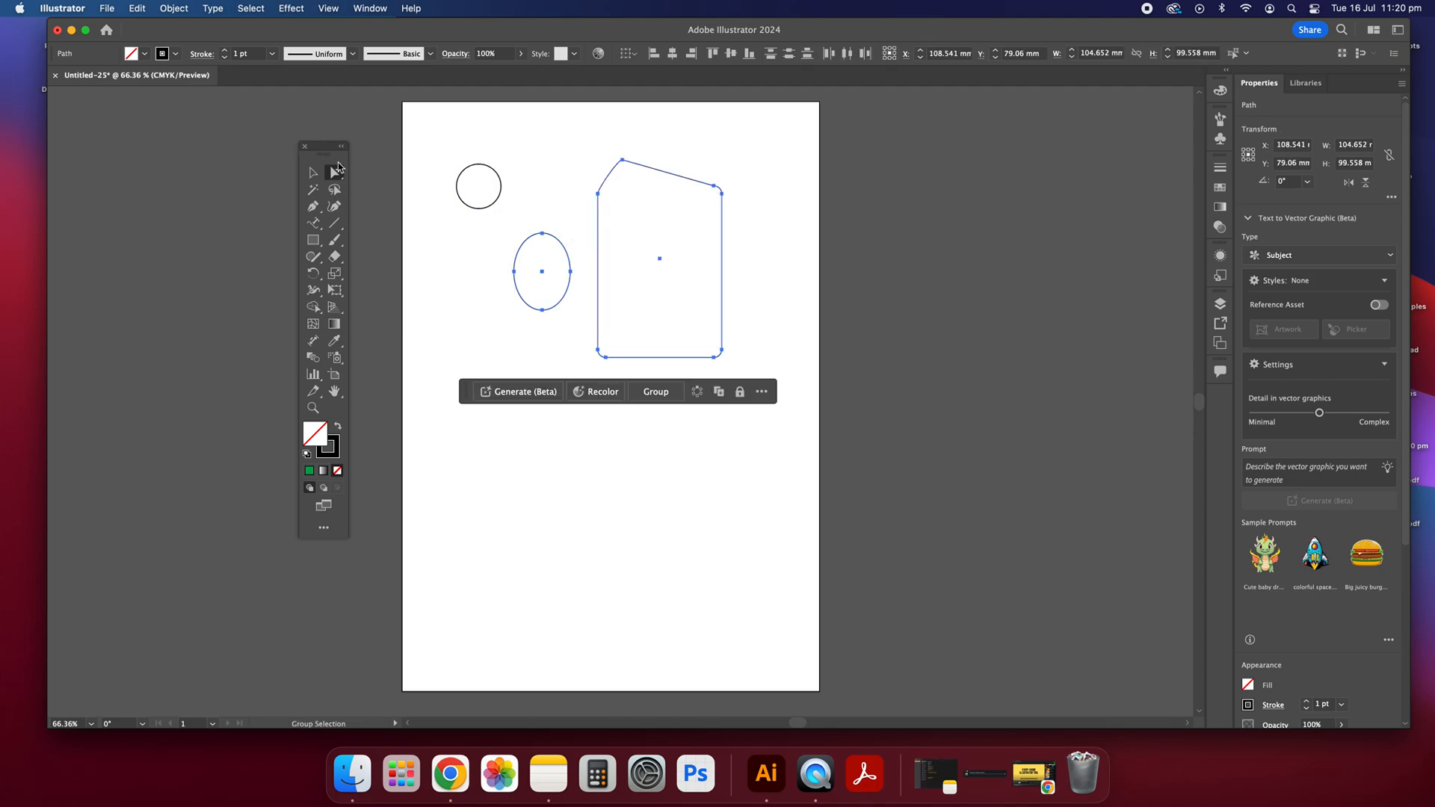
click(313, 172)
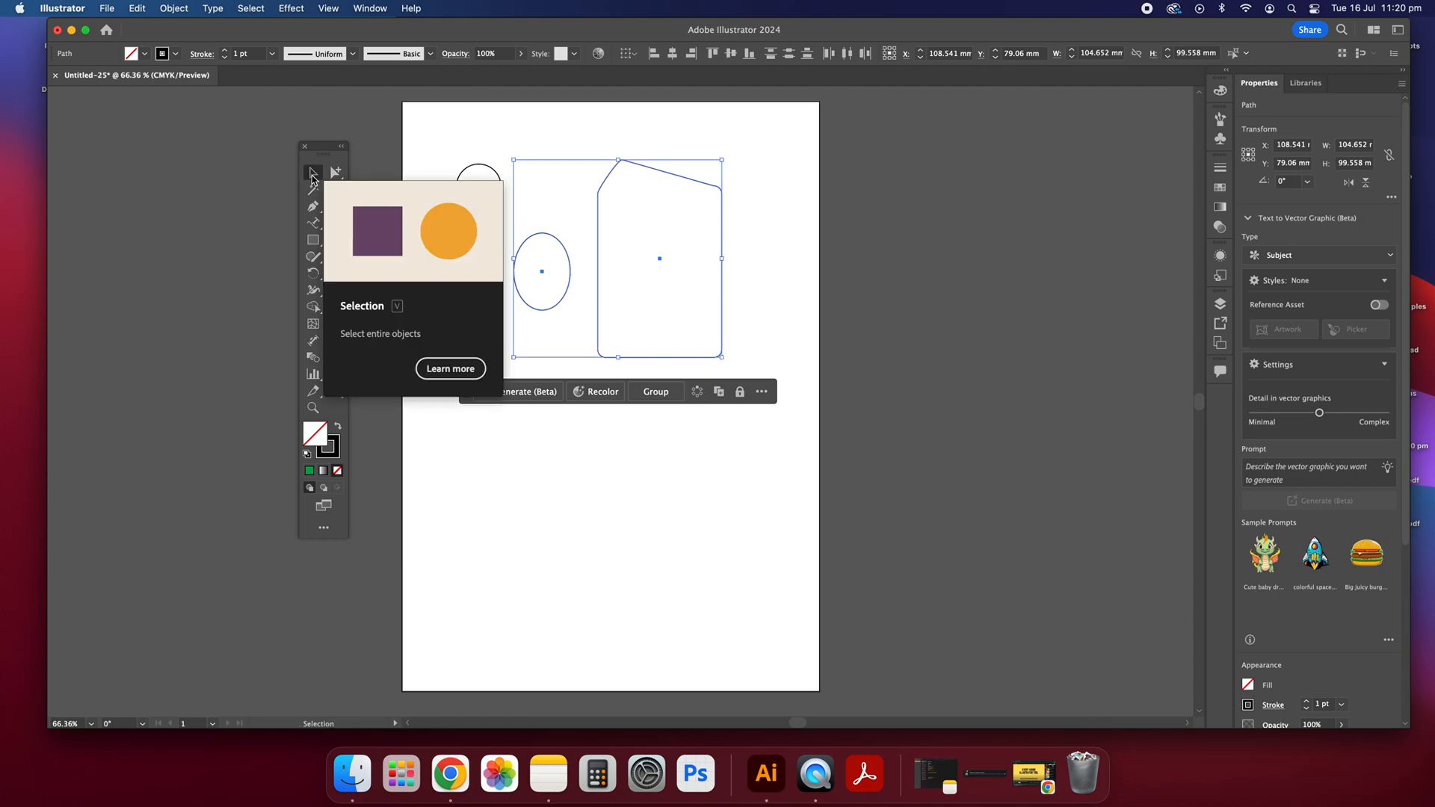
click(569, 127)
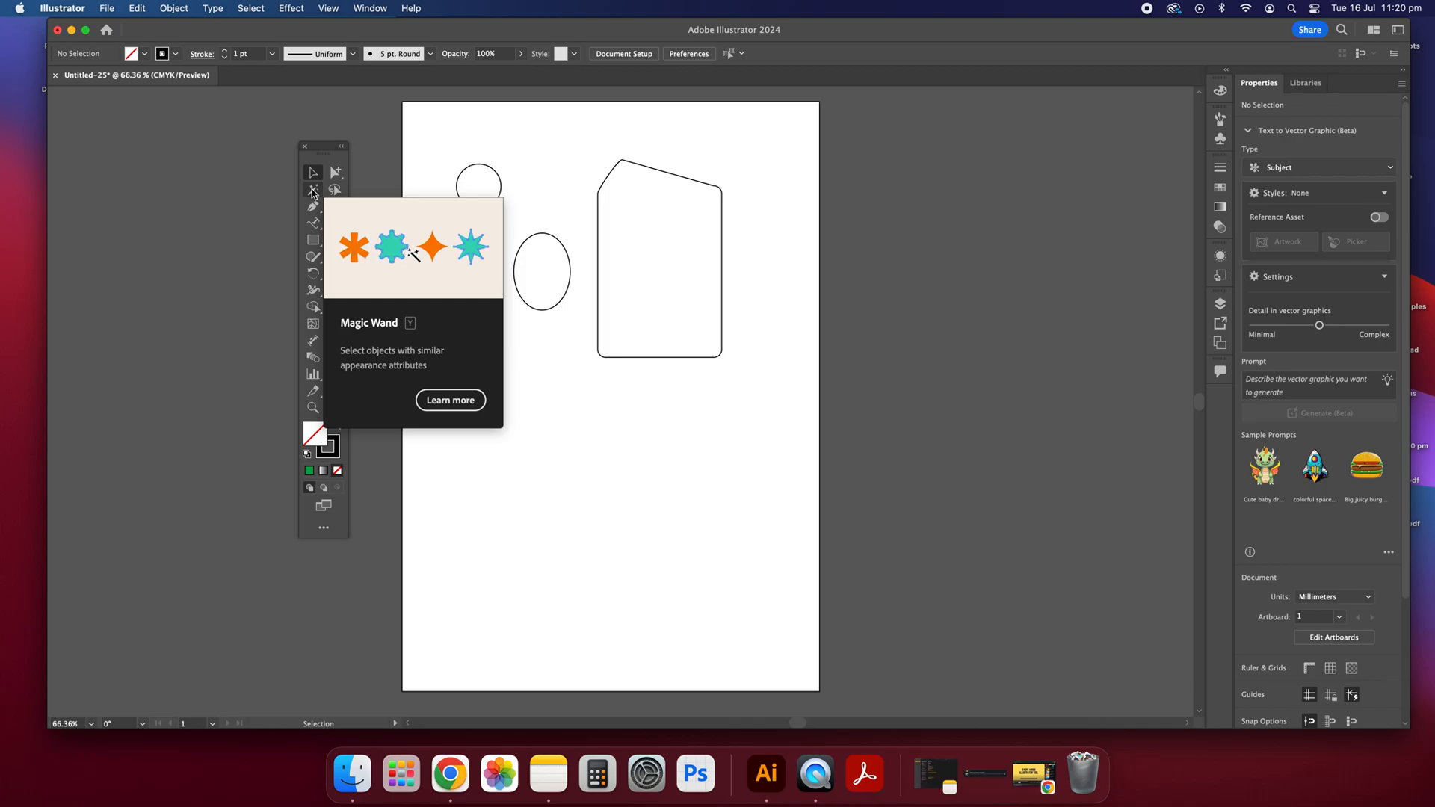
Step: Draw three ellipses across the lower artboard: two small ones on either side of a large one about 50 × 65 mm
click(312, 242)
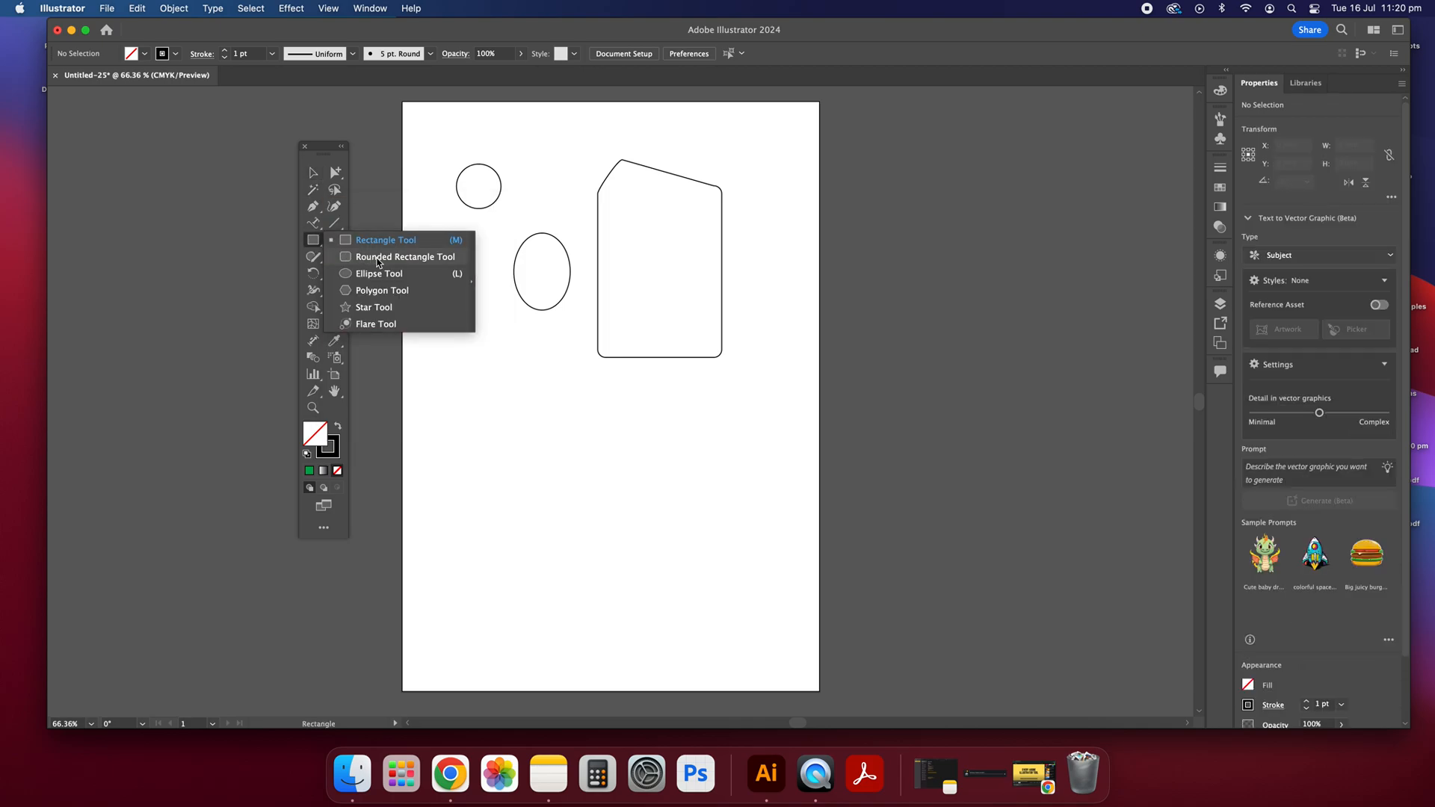
click(379, 274)
mouse_move(469, 396)
mouse_down()
mouse_move(491, 438)
mouse_move(560, 441)
mouse_move(635, 539)
mouse_up()
drag(720, 429, 753, 479)
Step: Select the three lower ellipses and fill them with green
click(312, 172)
click(751, 570)
drag(751, 570, 402, 415)
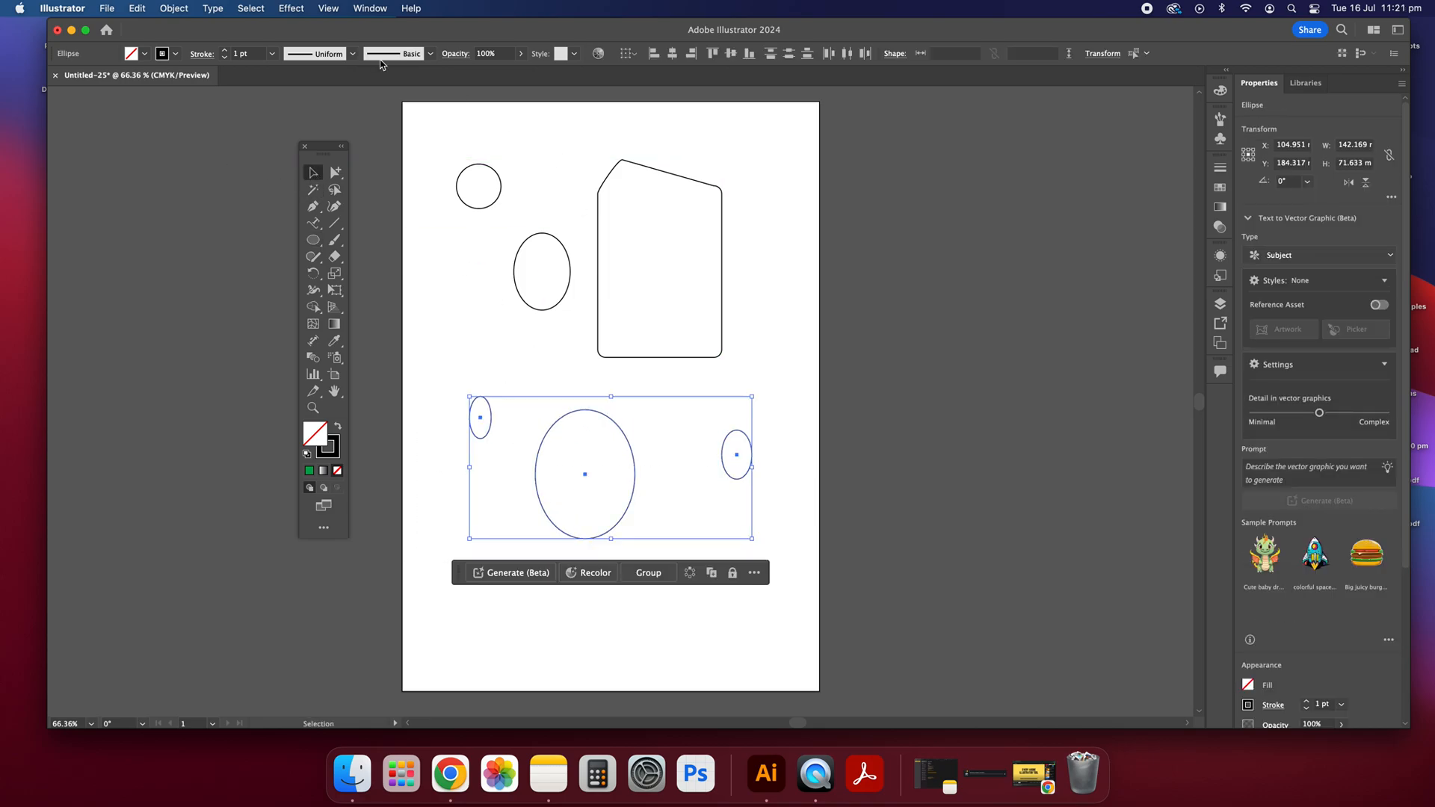
click(145, 54)
click(68, 79)
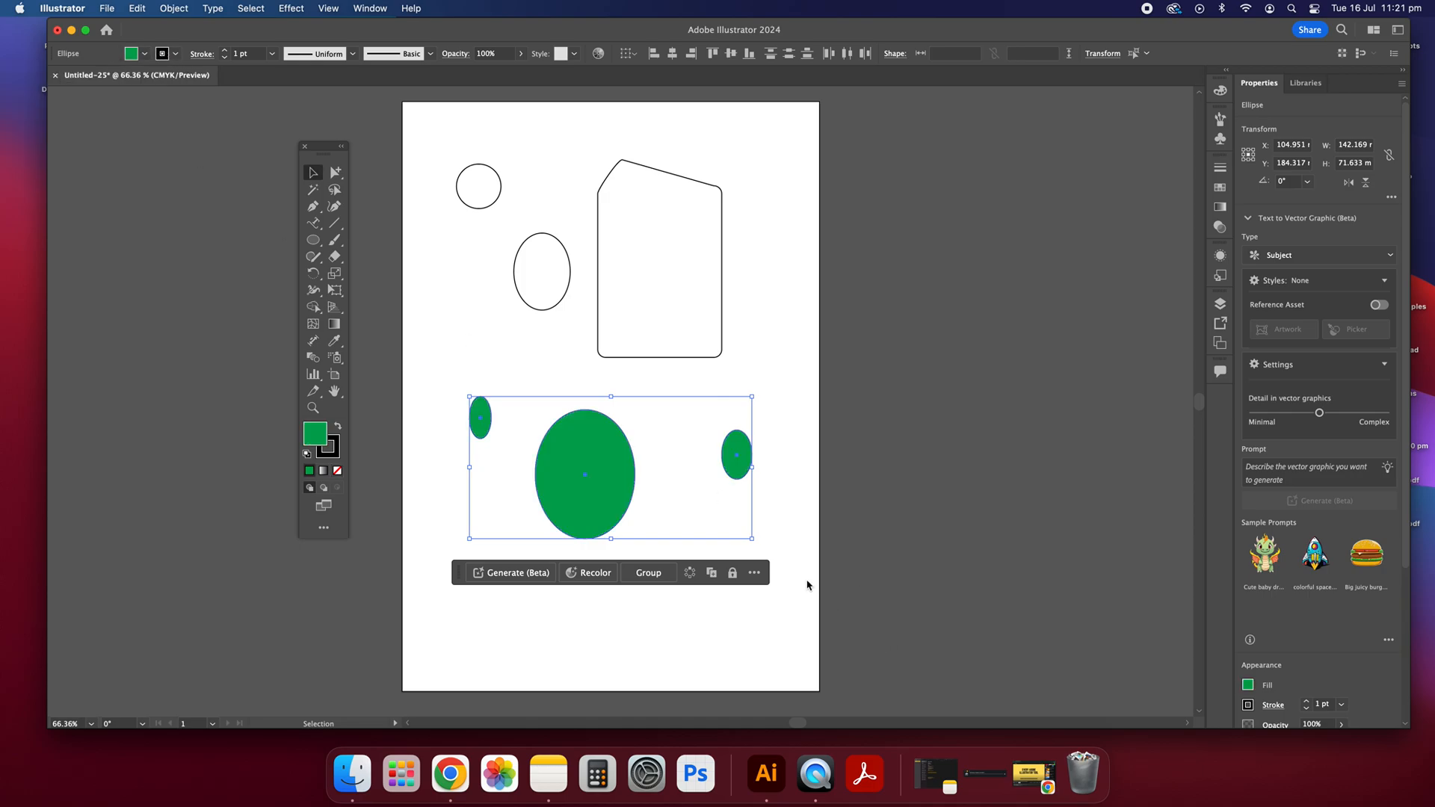
Step: Change the fill of the large middle ellipse to black and clear the selection
click(747, 492)
click(609, 477)
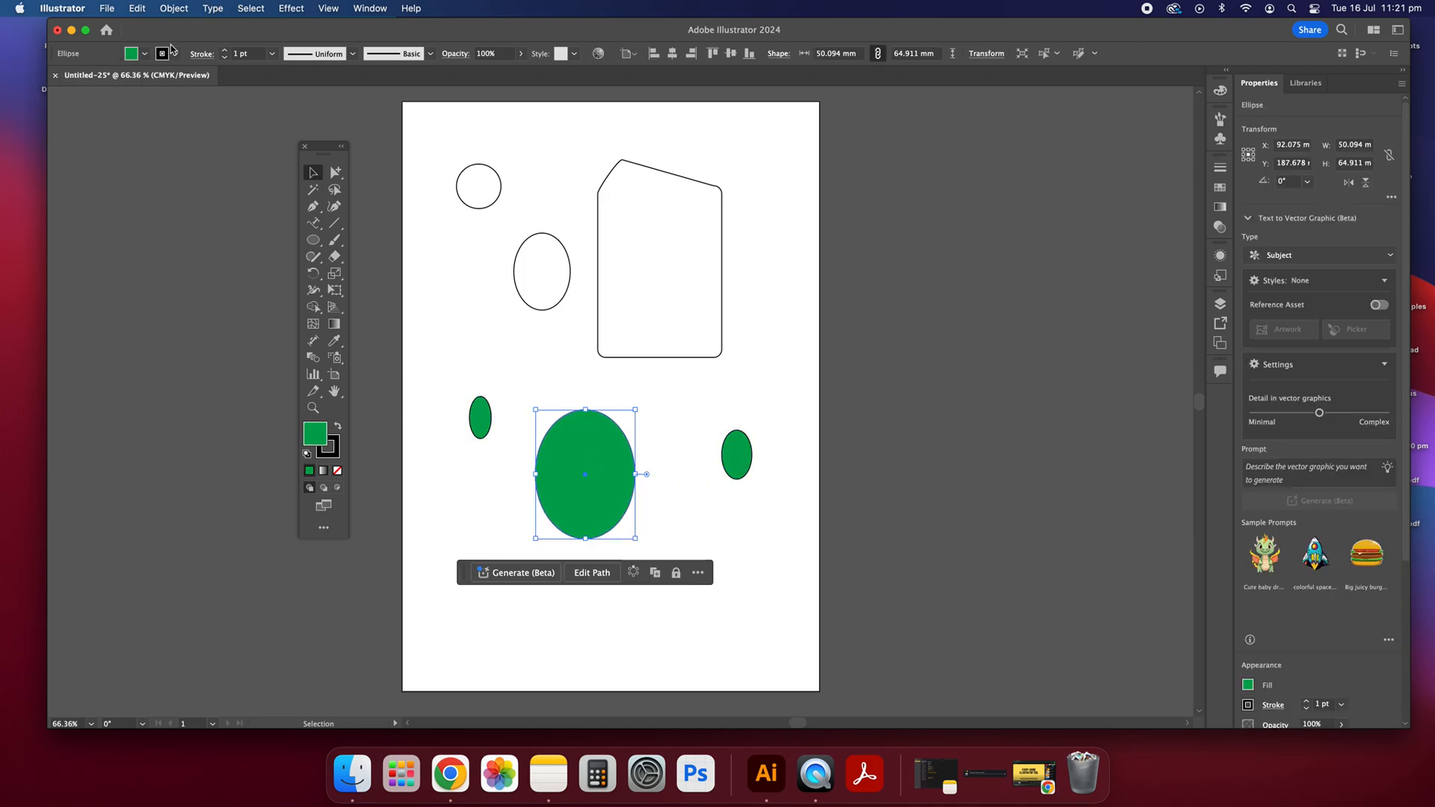
click(145, 54)
click(40, 78)
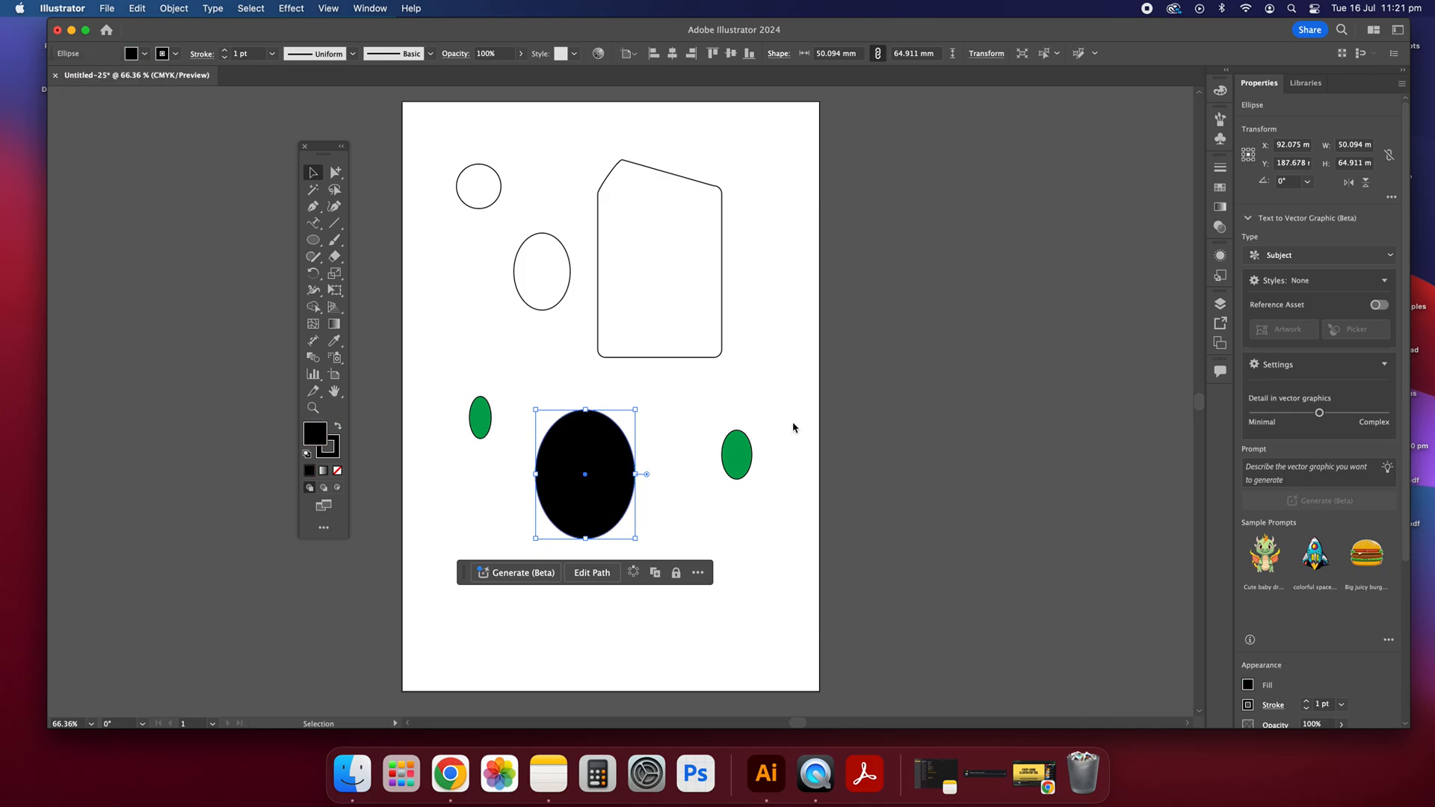
click(738, 482)
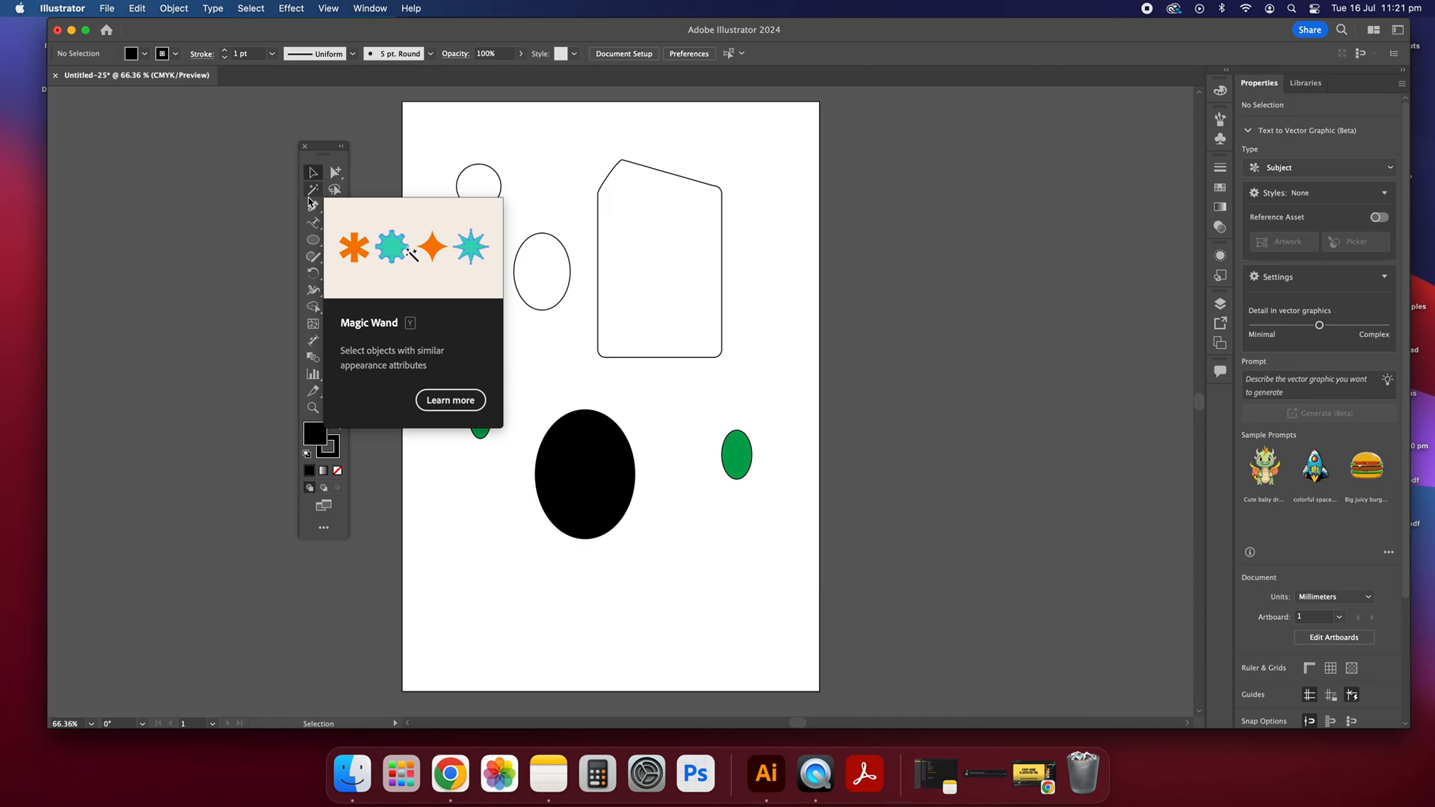
Step: Select both green ellipses with the Magic Wand, reposition them together around the black ellipse, and clear the selection
click(310, 192)
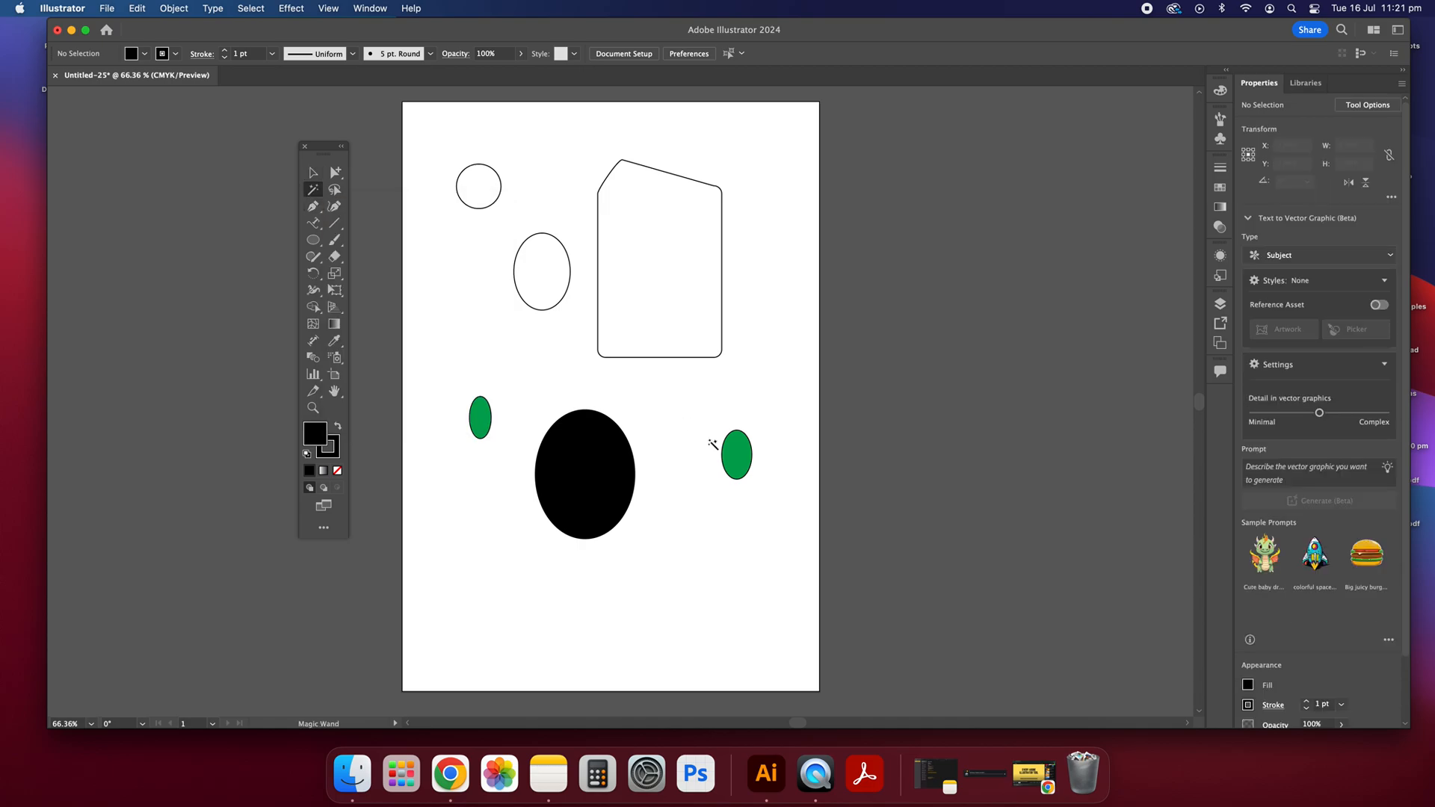
click(736, 453)
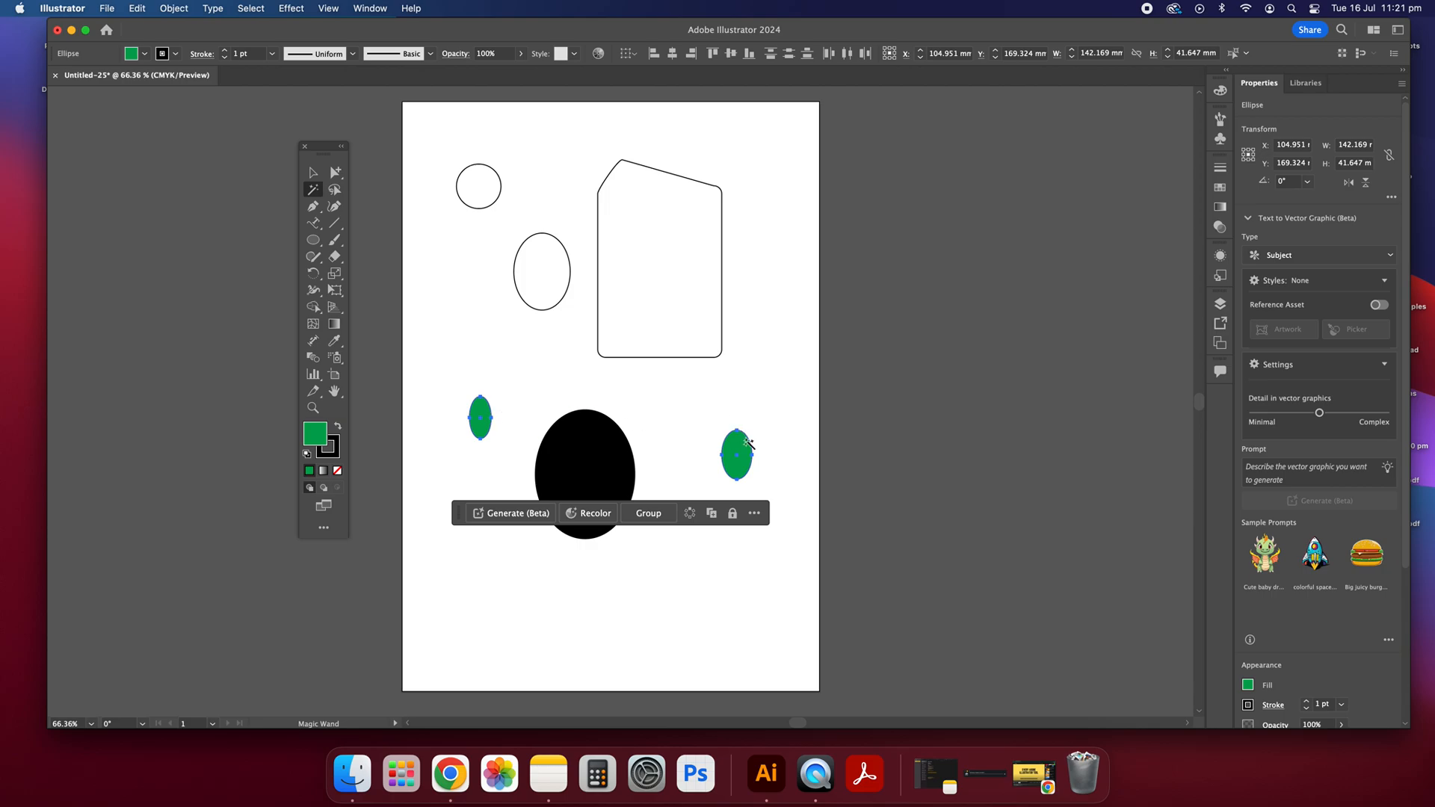
click(313, 174)
drag(482, 413, 464, 351)
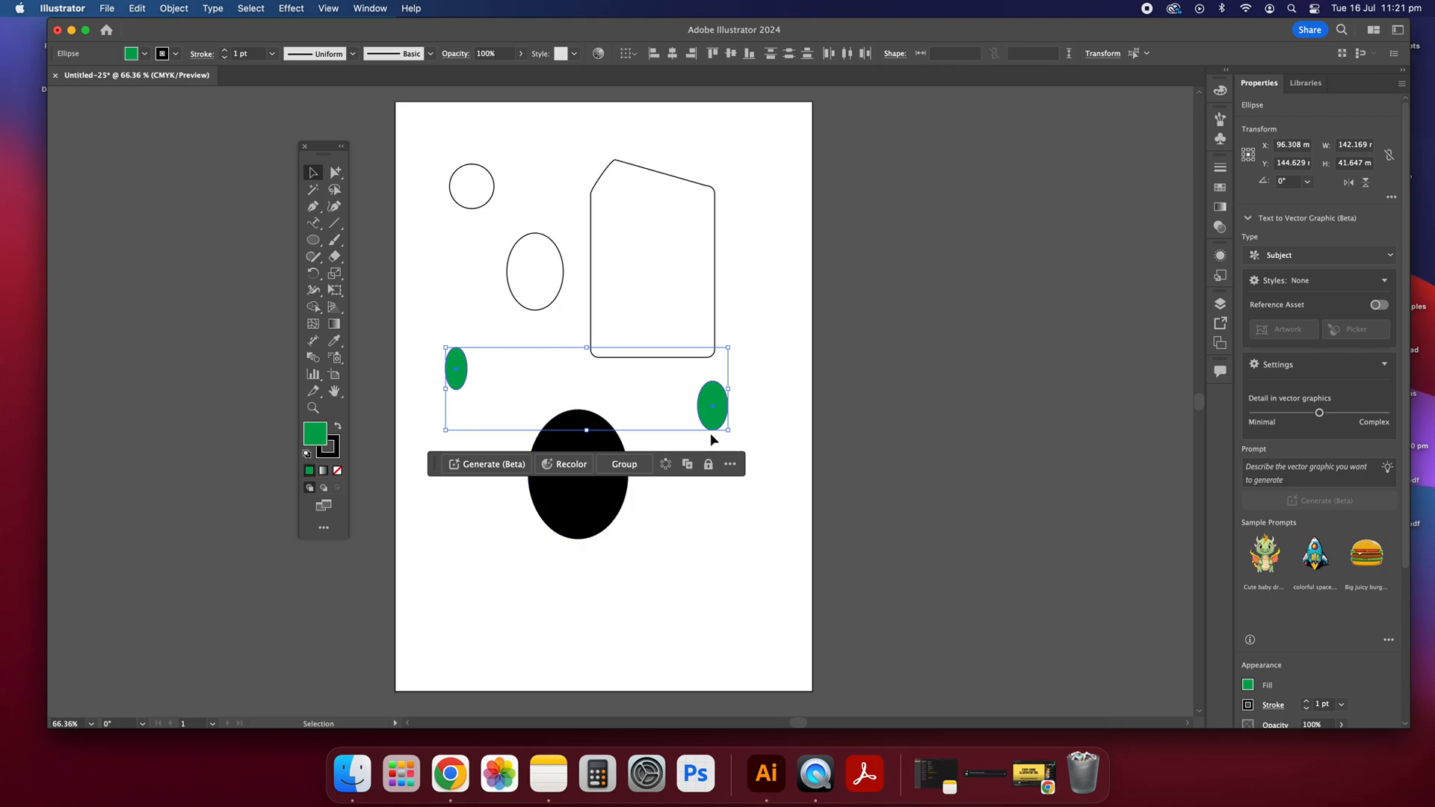
drag(721, 415, 729, 457)
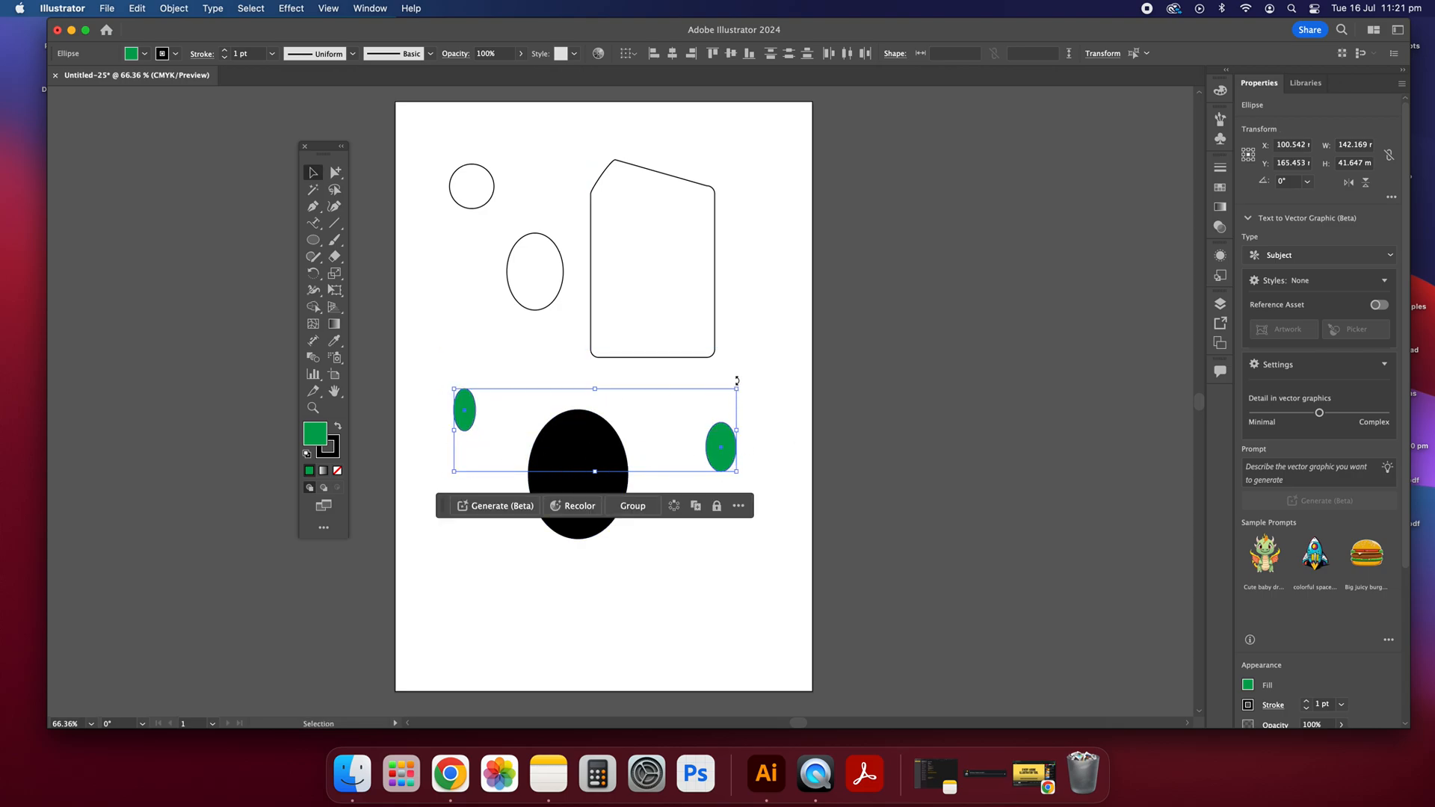
drag(475, 415, 479, 433)
click(464, 325)
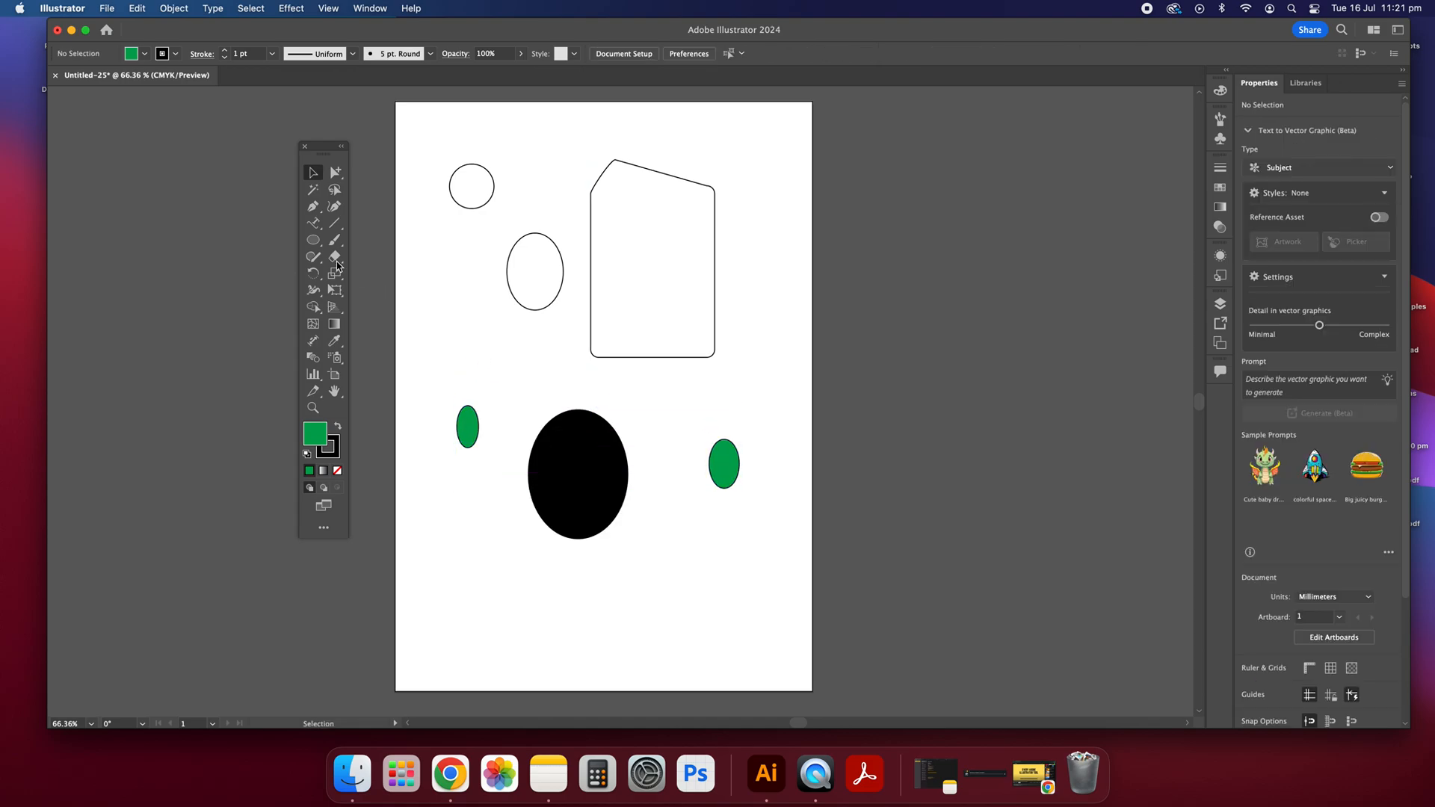
Step: Select all the shapes with the Lasso tool, shift them slightly down the artboard, then marquee-select them again and clear the selection
click(334, 191)
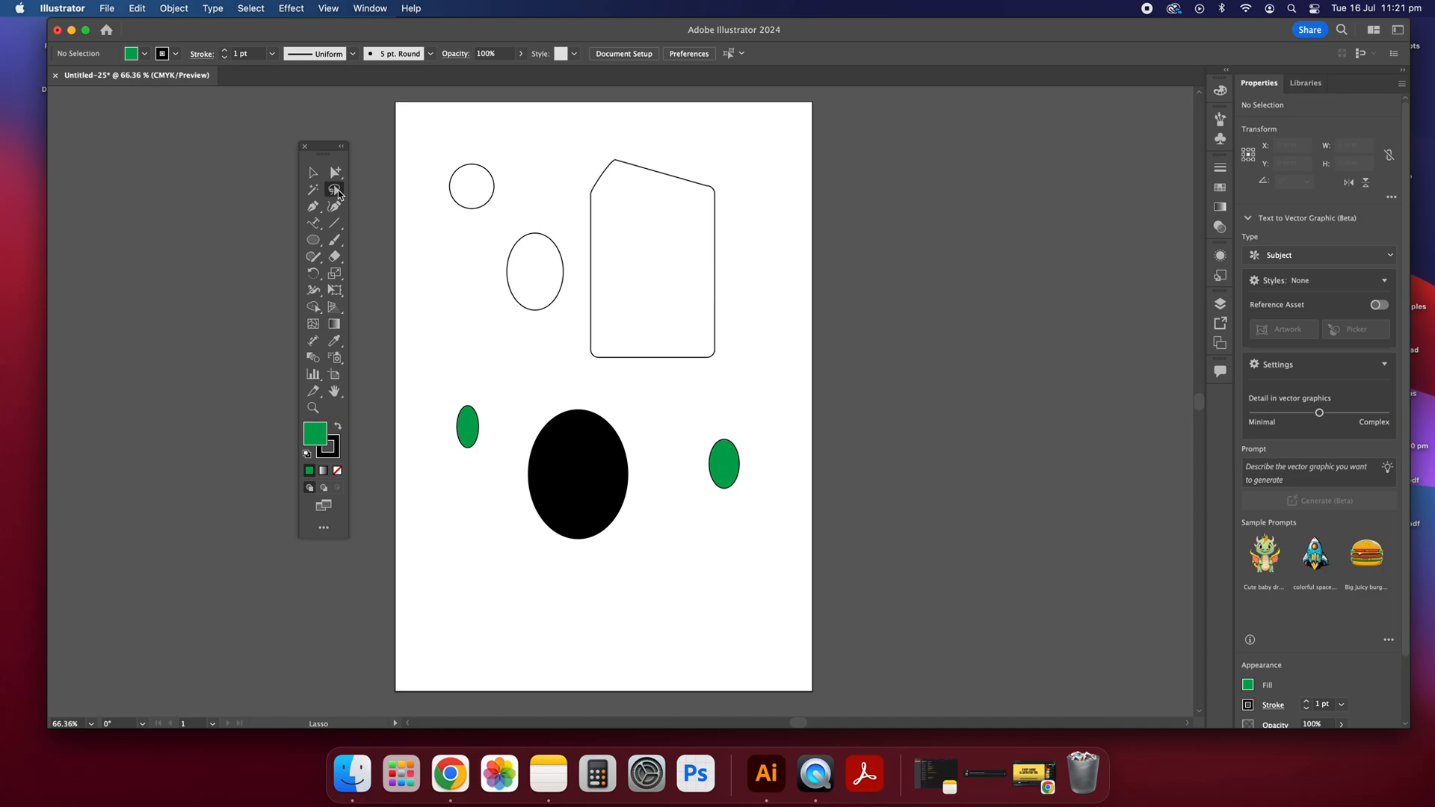
mouse_move(486, 153)
mouse_down()
mouse_move(465, 314)
mouse_move(480, 358)
mouse_move(437, 407)
mouse_move(438, 481)
mouse_move(485, 526)
mouse_move(686, 611)
mouse_move(797, 513)
mouse_move(794, 399)
mouse_move(745, 200)
mouse_move(688, 148)
mouse_move(487, 154)
mouse_up()
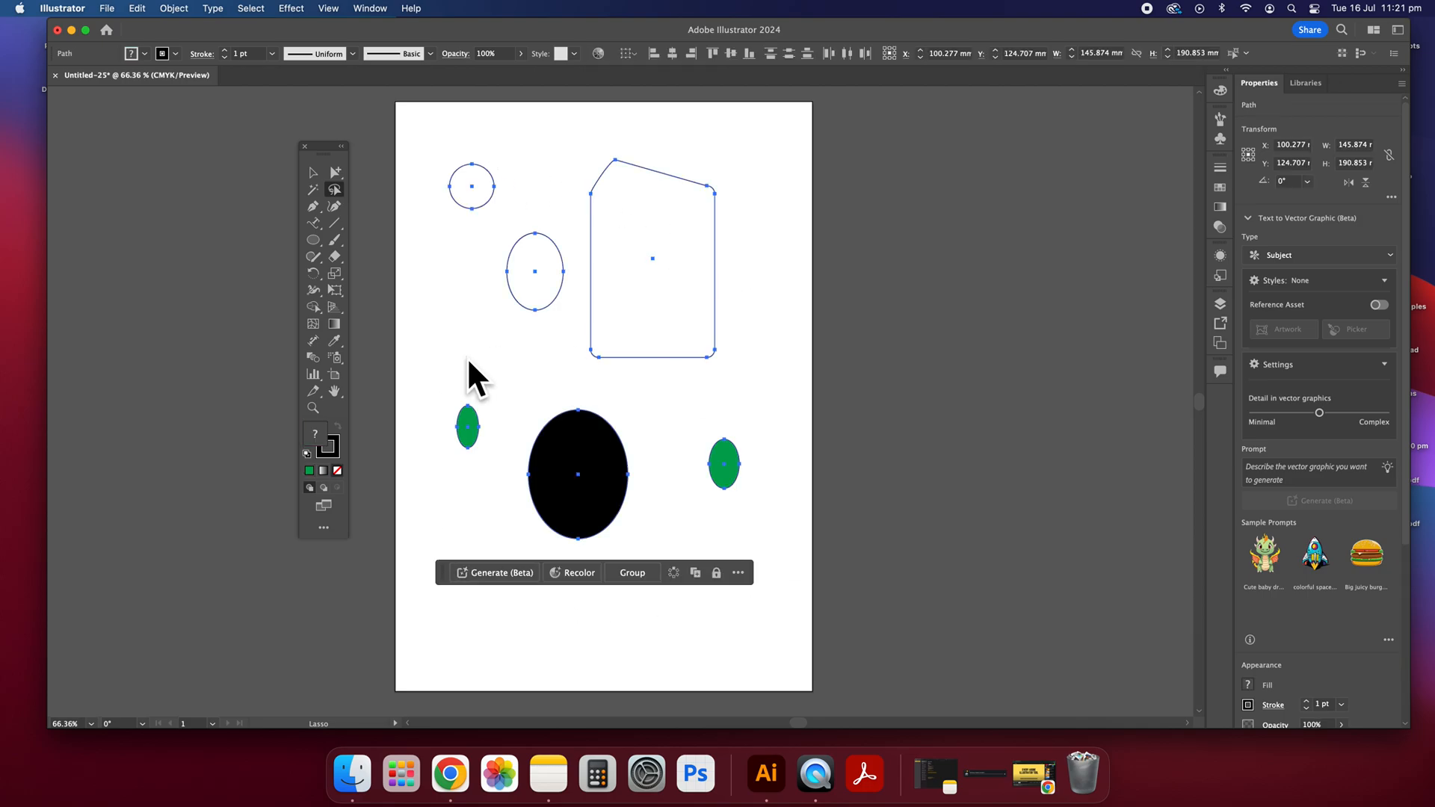
click(313, 172)
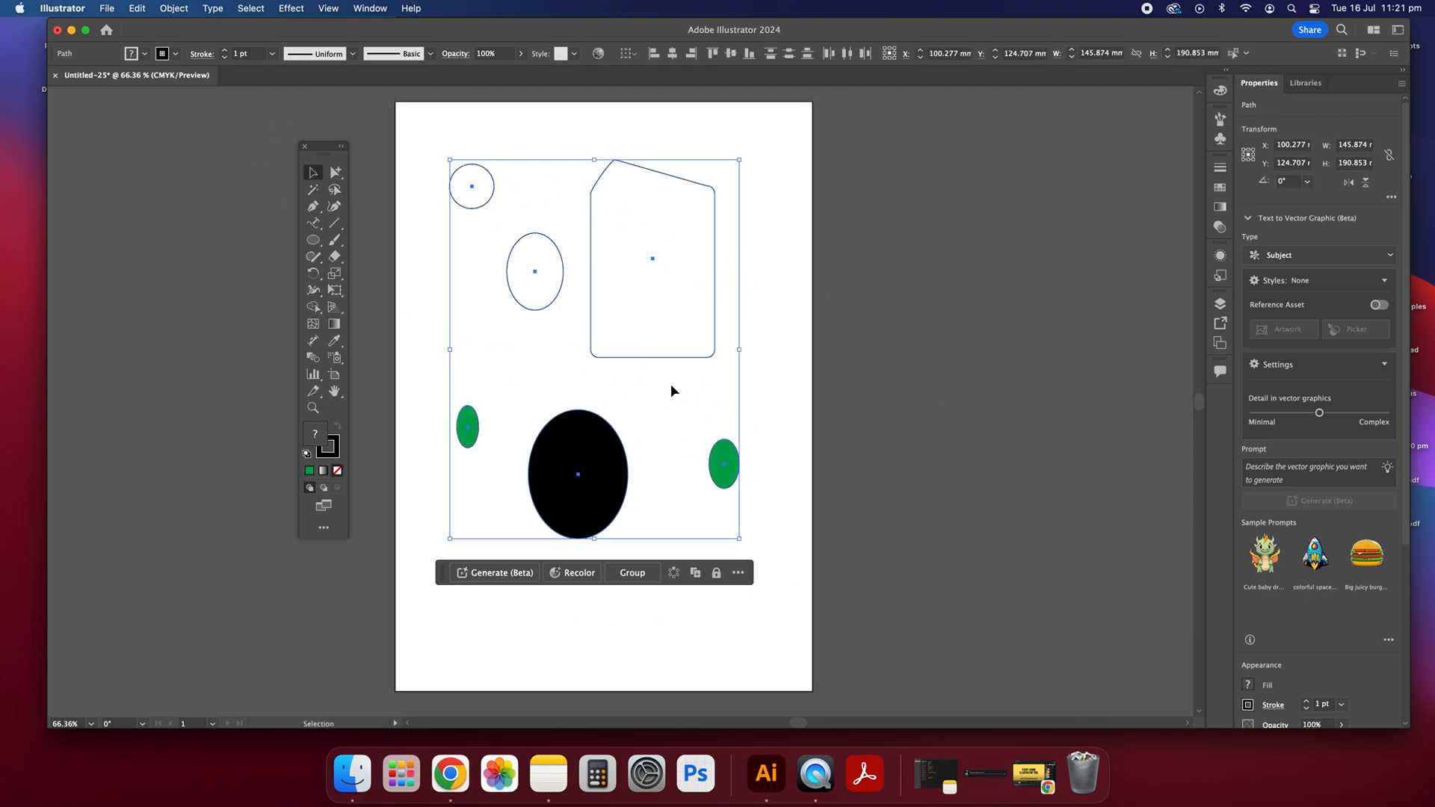
drag(598, 533, 553, 568)
click(385, 202)
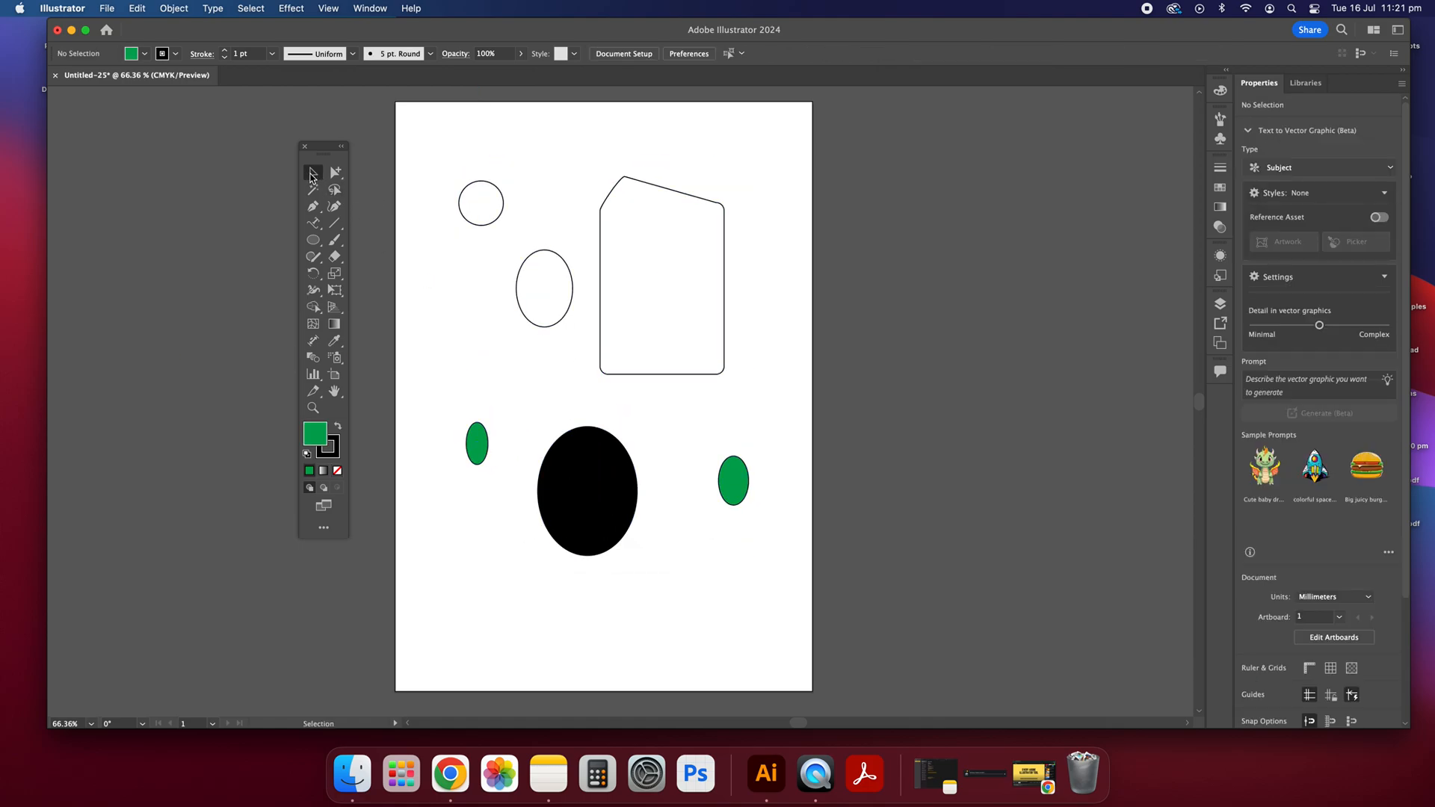
drag(442, 160, 794, 582)
click(793, 582)
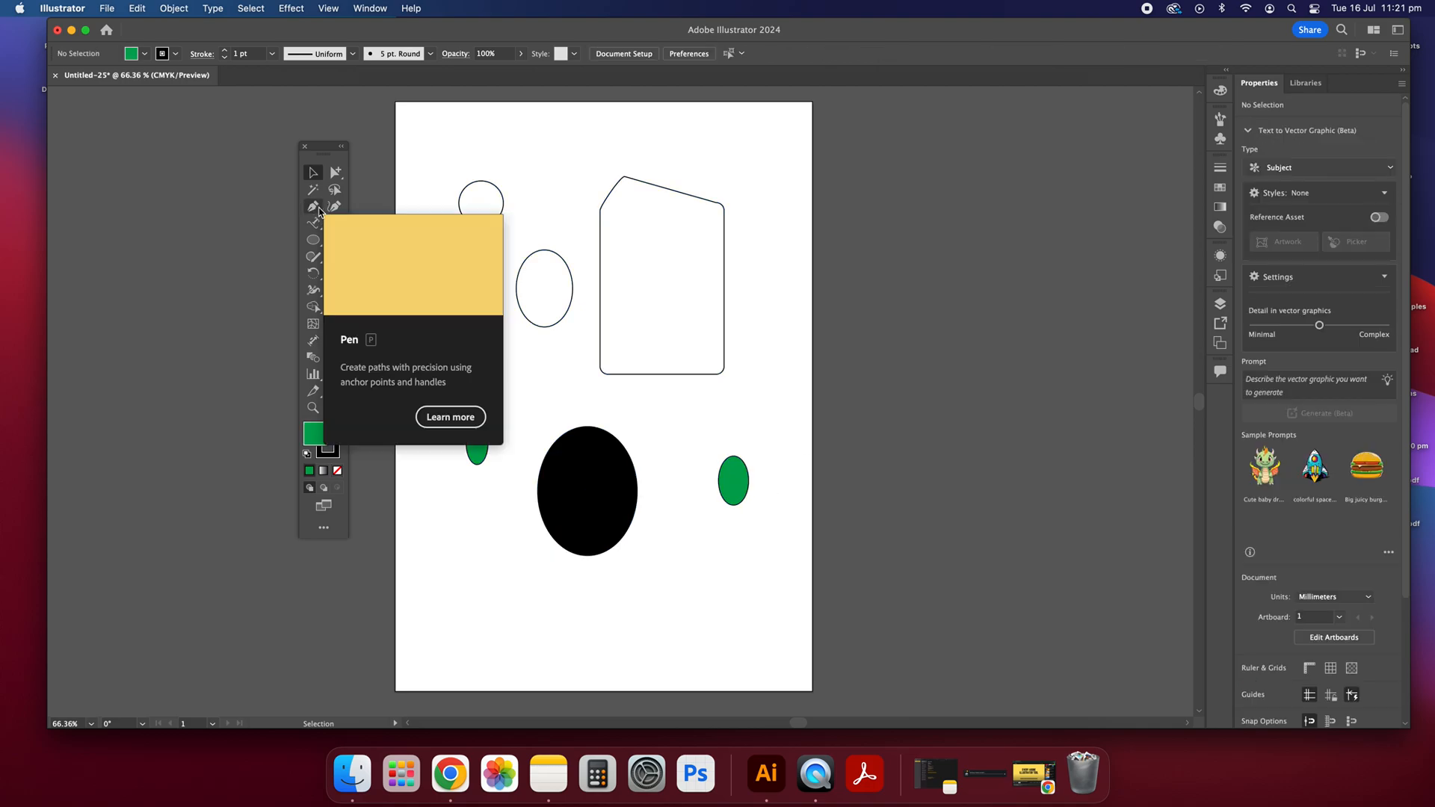
Step: Draw a zigzag of straight segments with six anchor points beside the small left green ellipse using the Pen tool
click(320, 212)
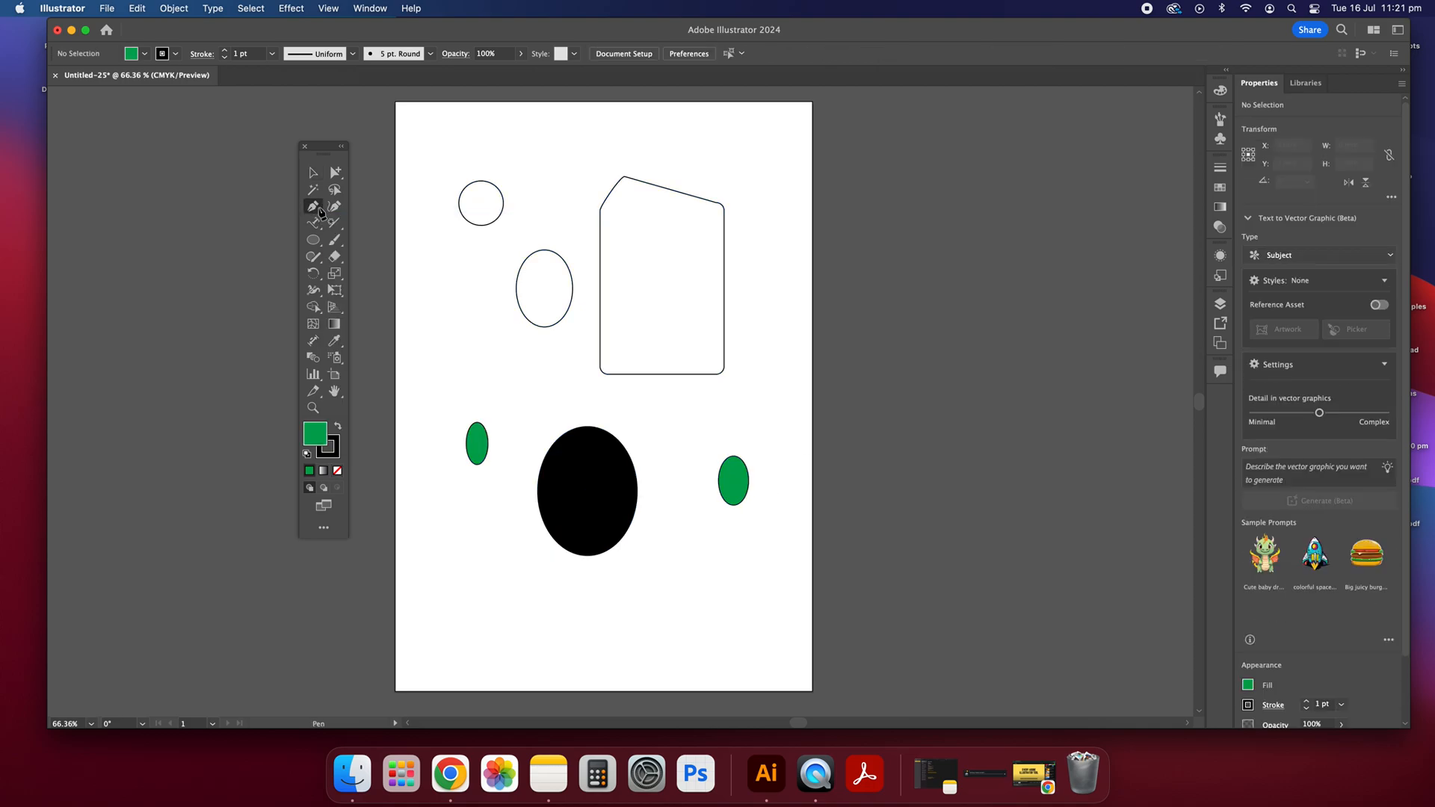
click(429, 333)
click(416, 387)
click(470, 369)
click(491, 396)
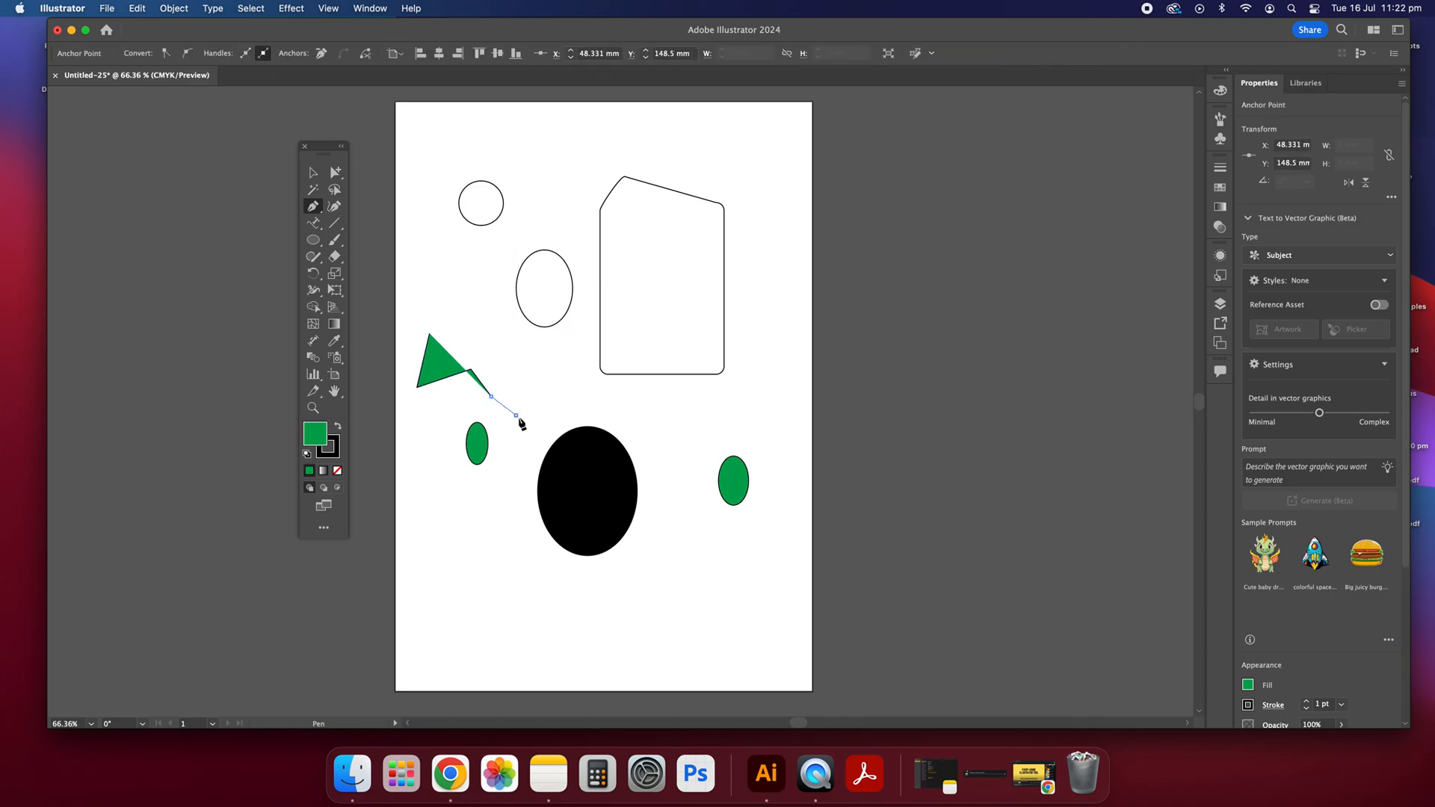
click(516, 416)
click(500, 491)
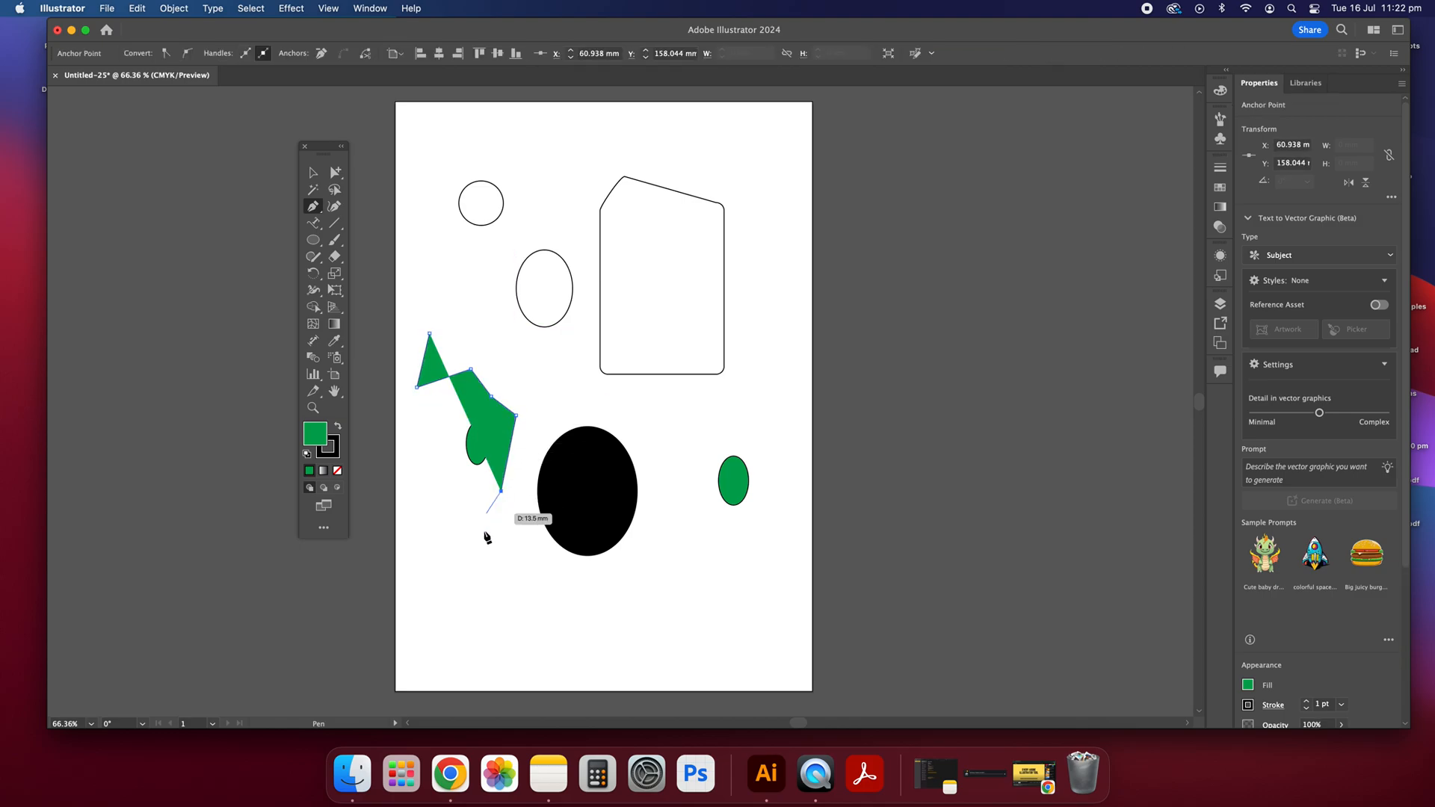
Step: Remove the path's fill and extend it with straight and curved segments around the lower artboard, ending above the black ellipse's right side
click(338, 473)
click(536, 622)
click(655, 634)
drag(701, 659, 789, 549)
drag(769, 439, 658, 439)
click(654, 405)
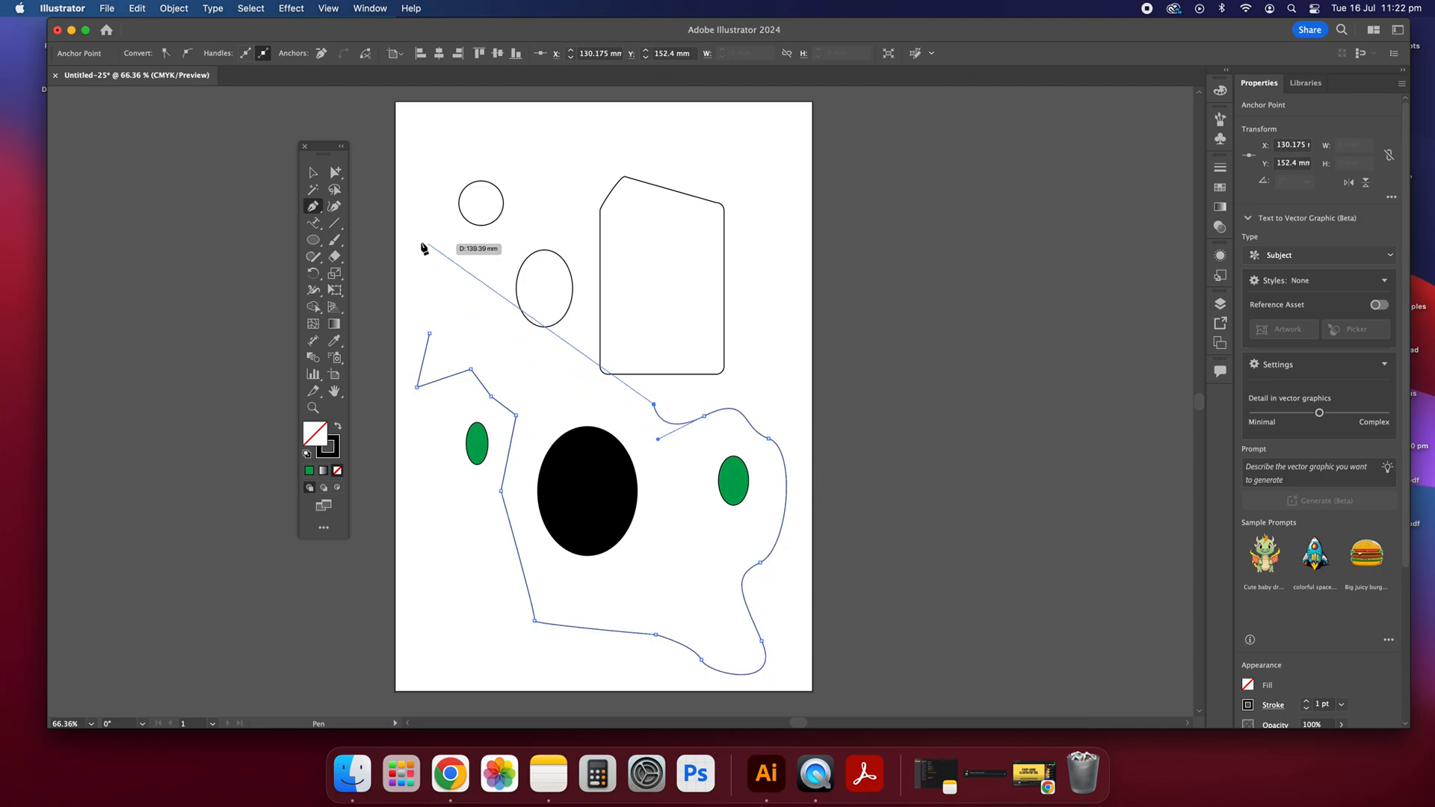
click(314, 174)
click(863, 237)
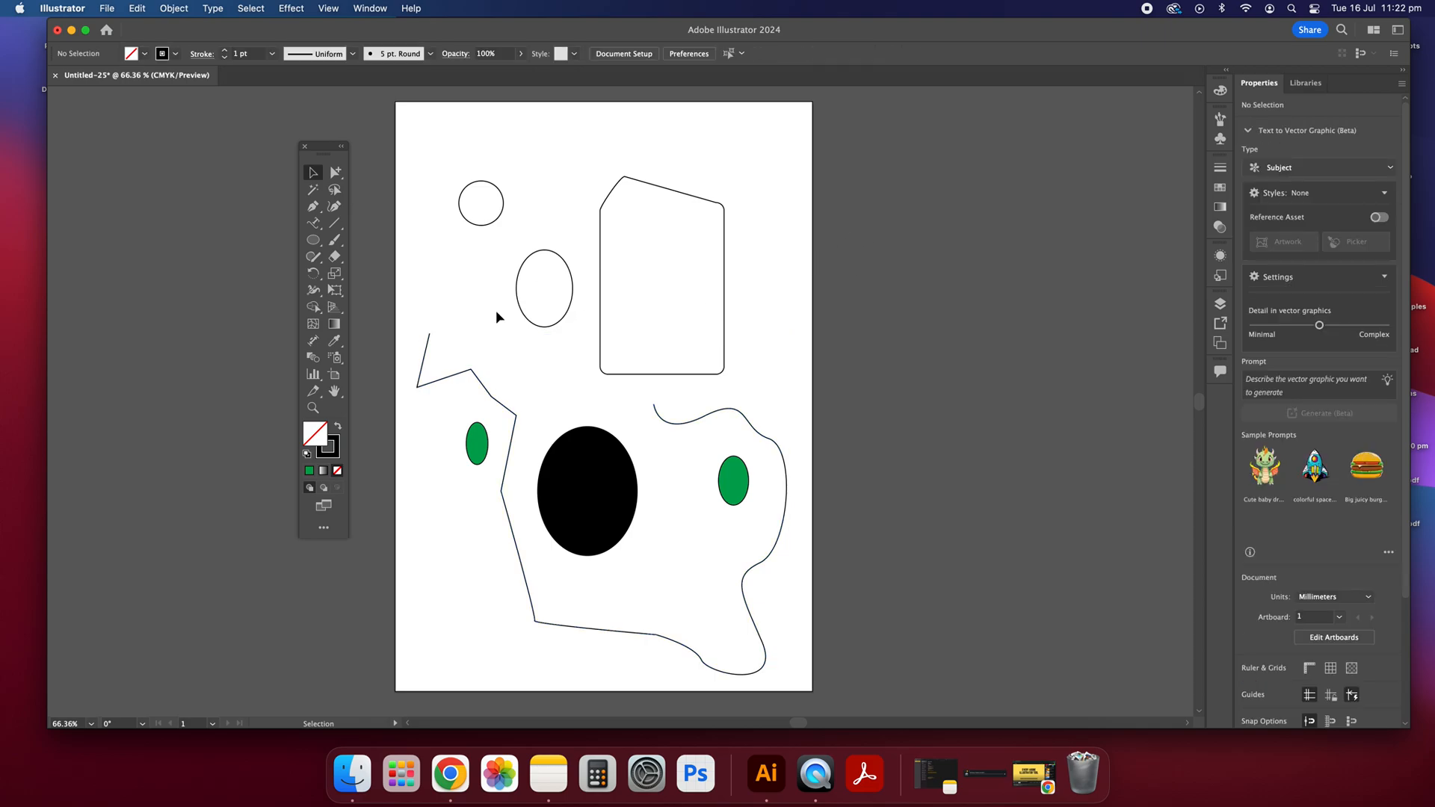
Step: Add anchor points to the straight segment below the small left green ellipse with the Add Anchor Point tool, and clear the selection
click(314, 208)
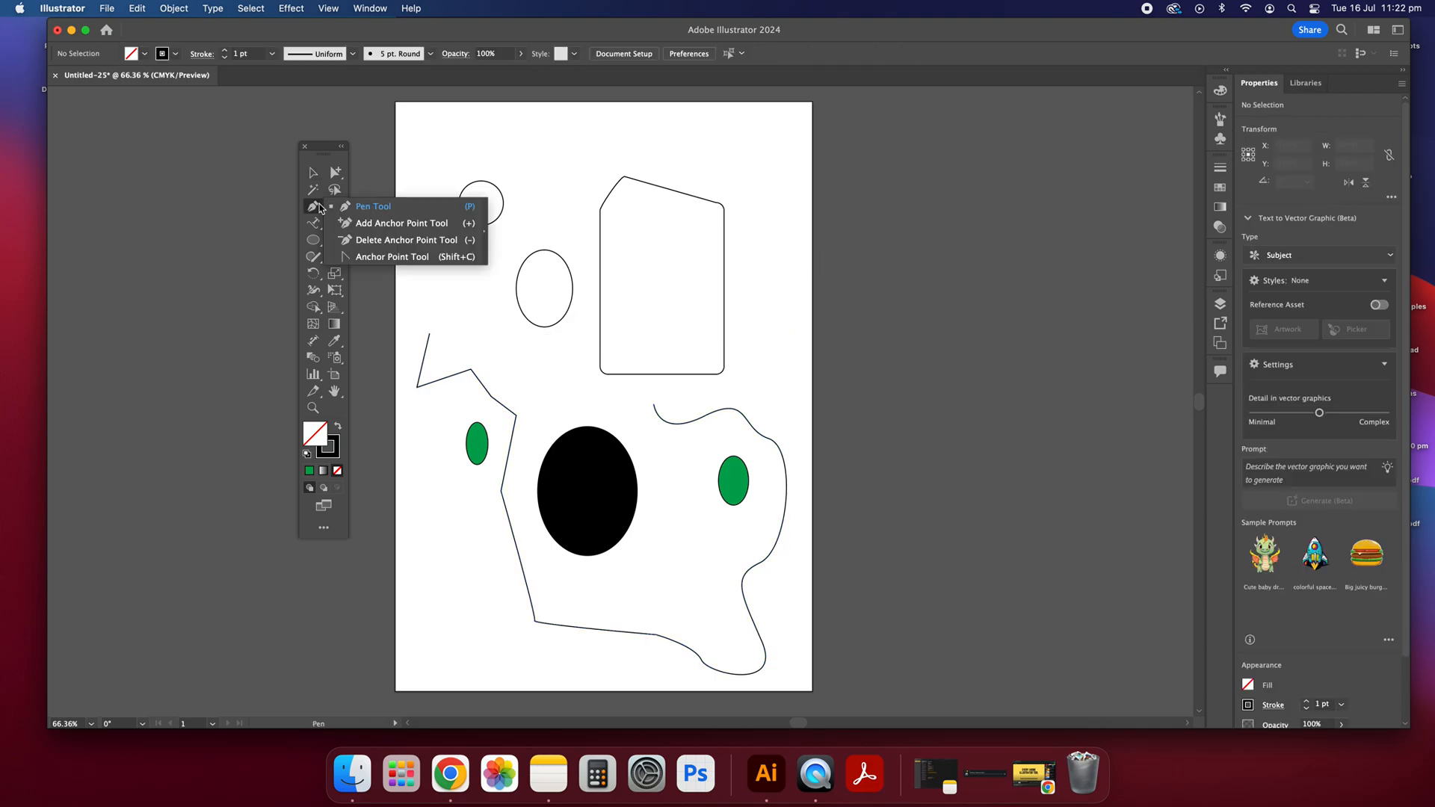
click(361, 224)
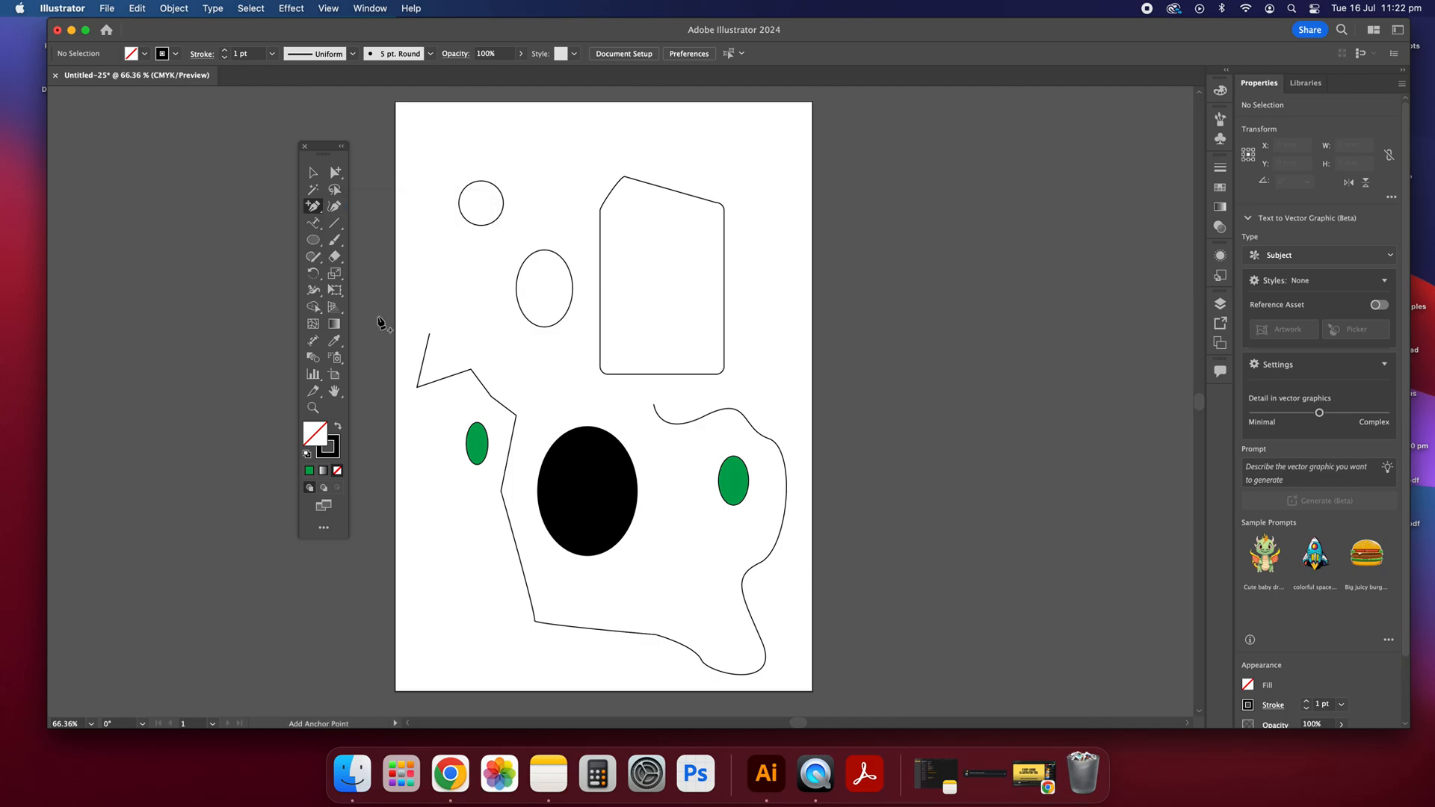
click(518, 556)
click(519, 557)
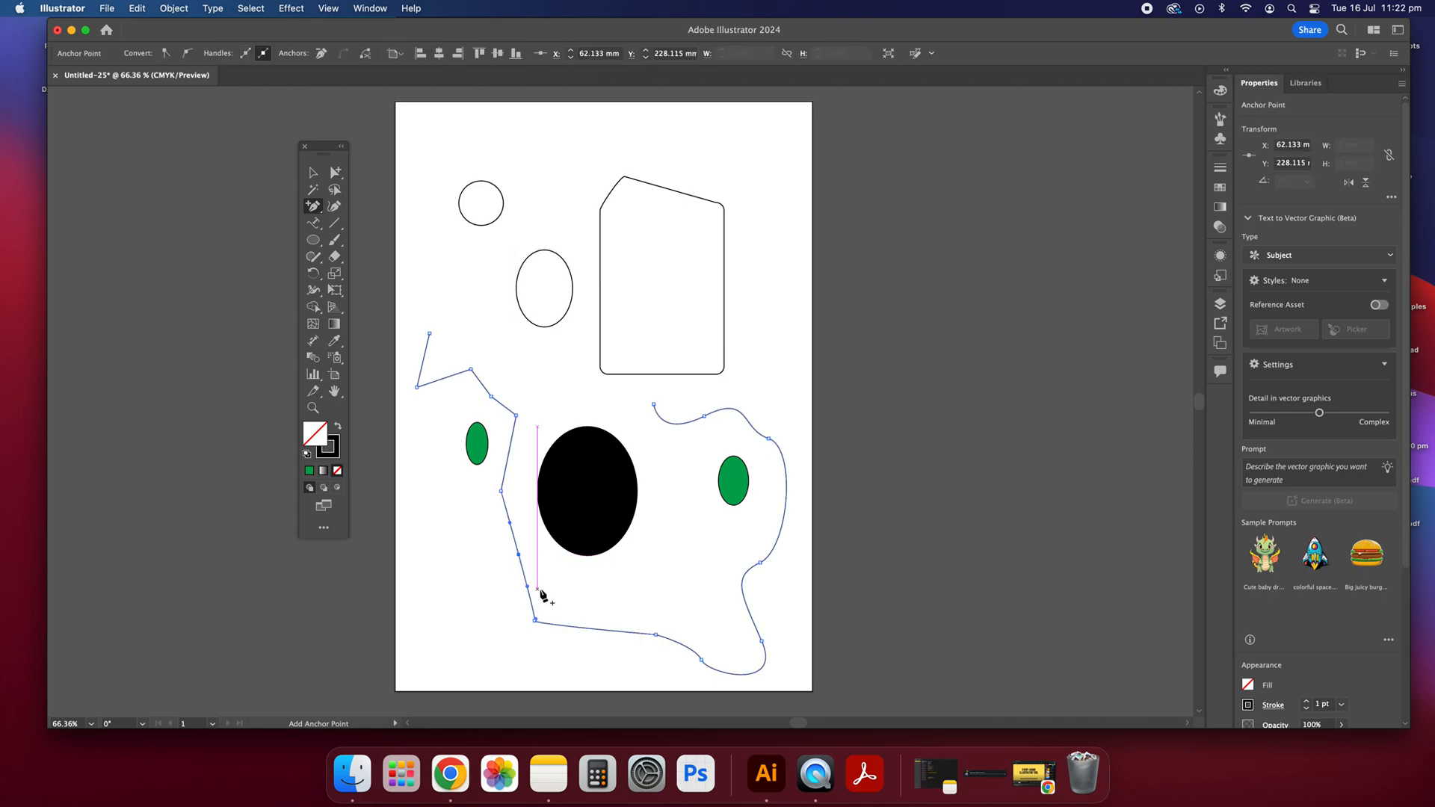
click(312, 173)
click(413, 258)
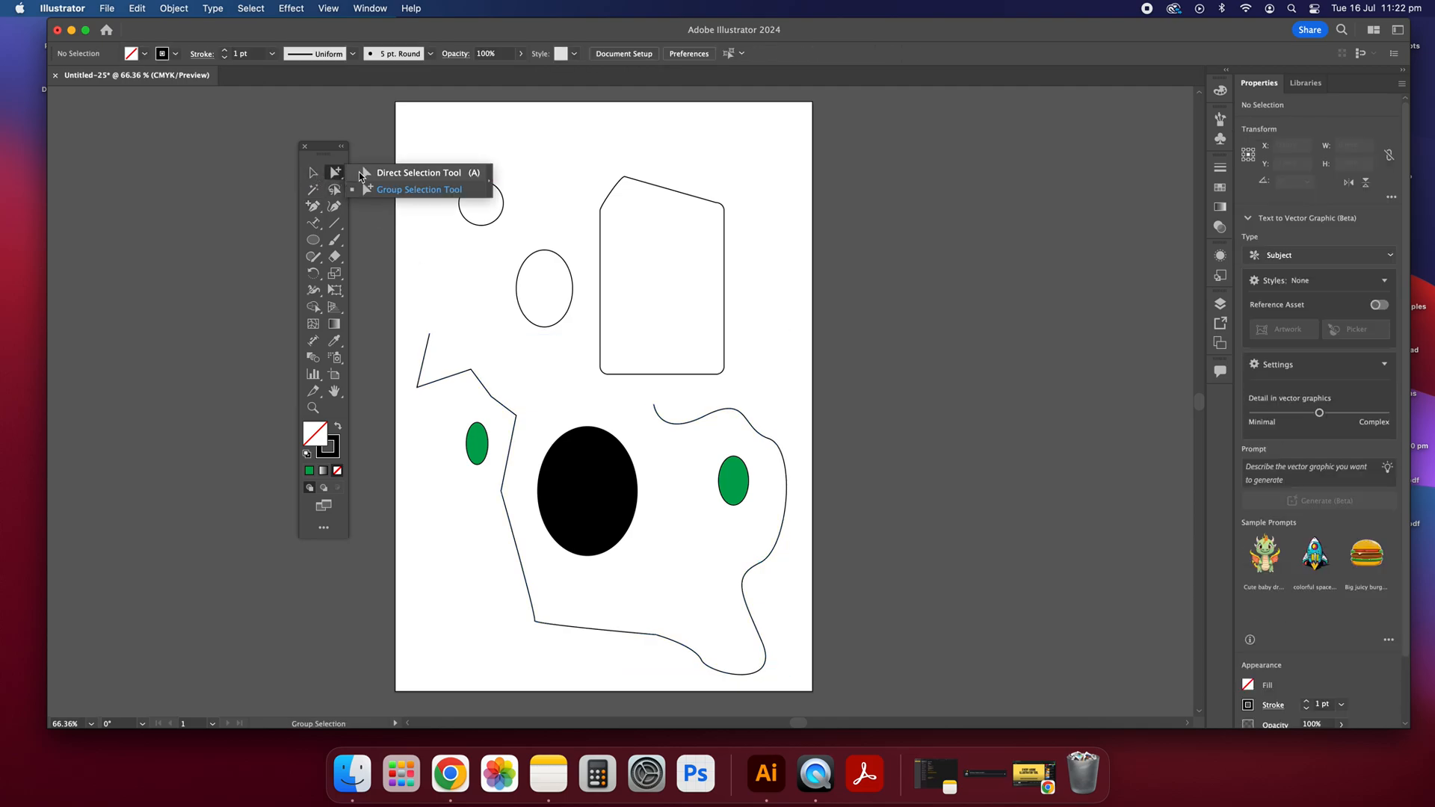
Step: Pull the added middle anchor point outward to the lower left with the Direct Selection tool, and clear the selection
click(335, 173)
click(519, 556)
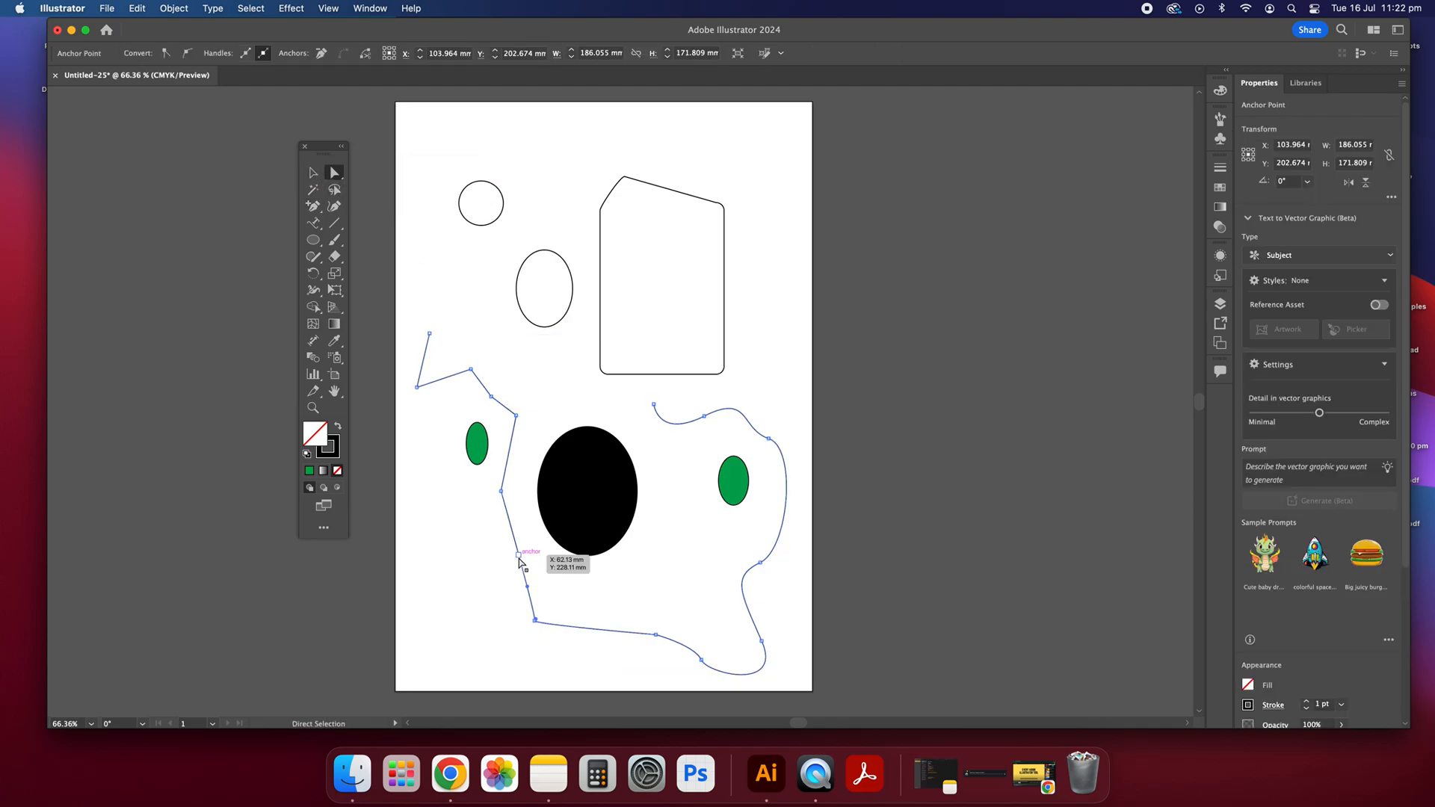
drag(518, 557, 474, 588)
click(496, 567)
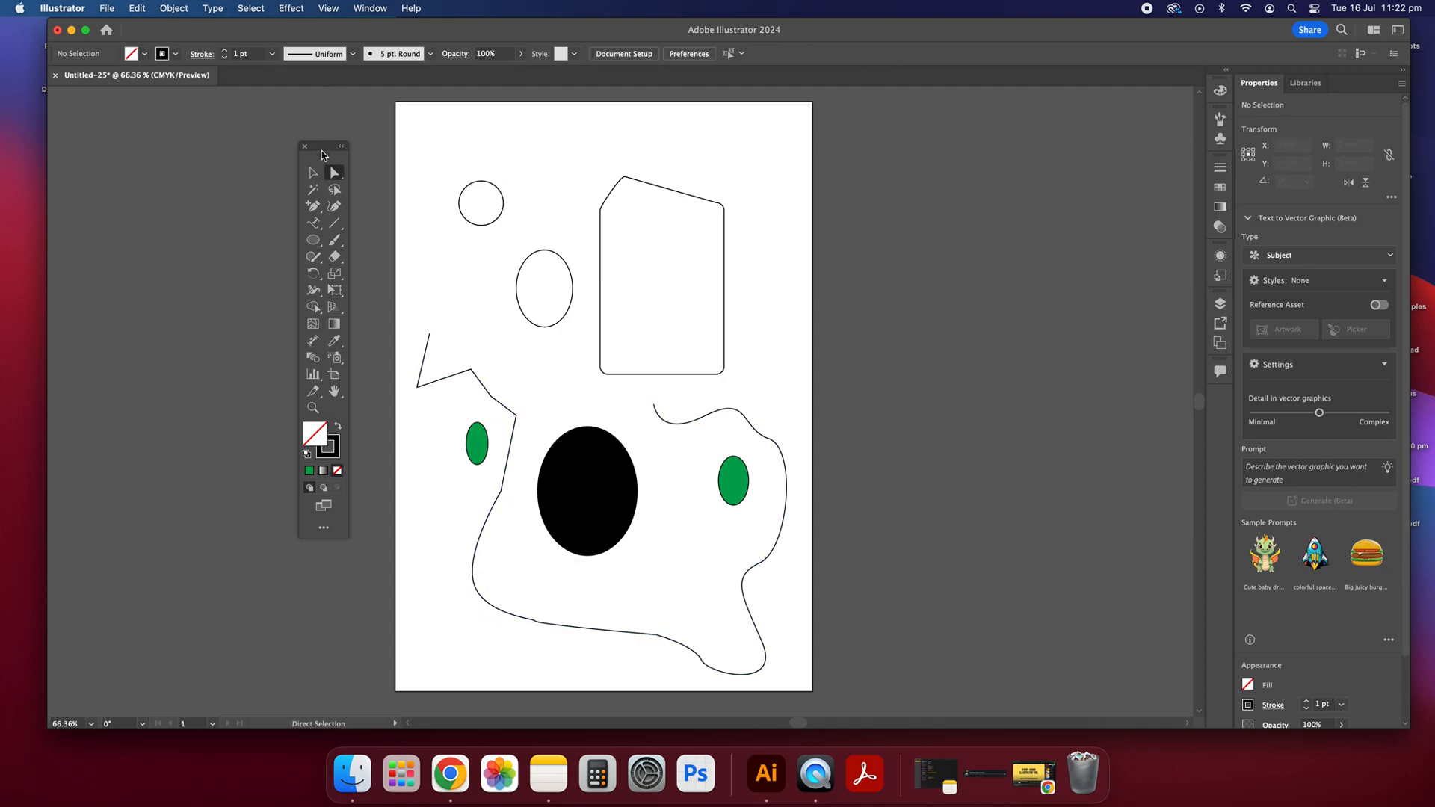
Step: Remove the added anchor points and the path's lower-left corner point with the Delete Anchor Point tool
drag(323, 202, 367, 240)
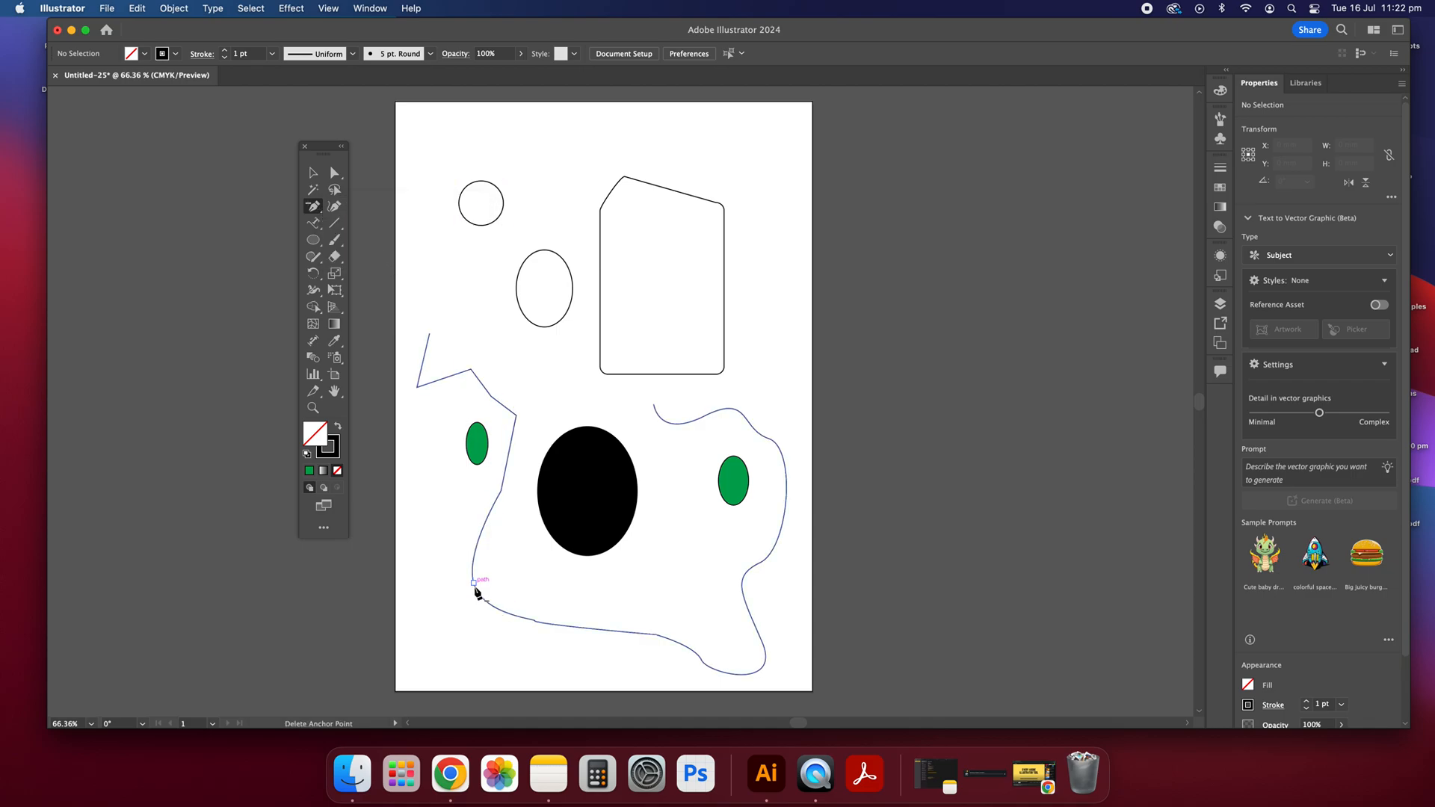
click(474, 584)
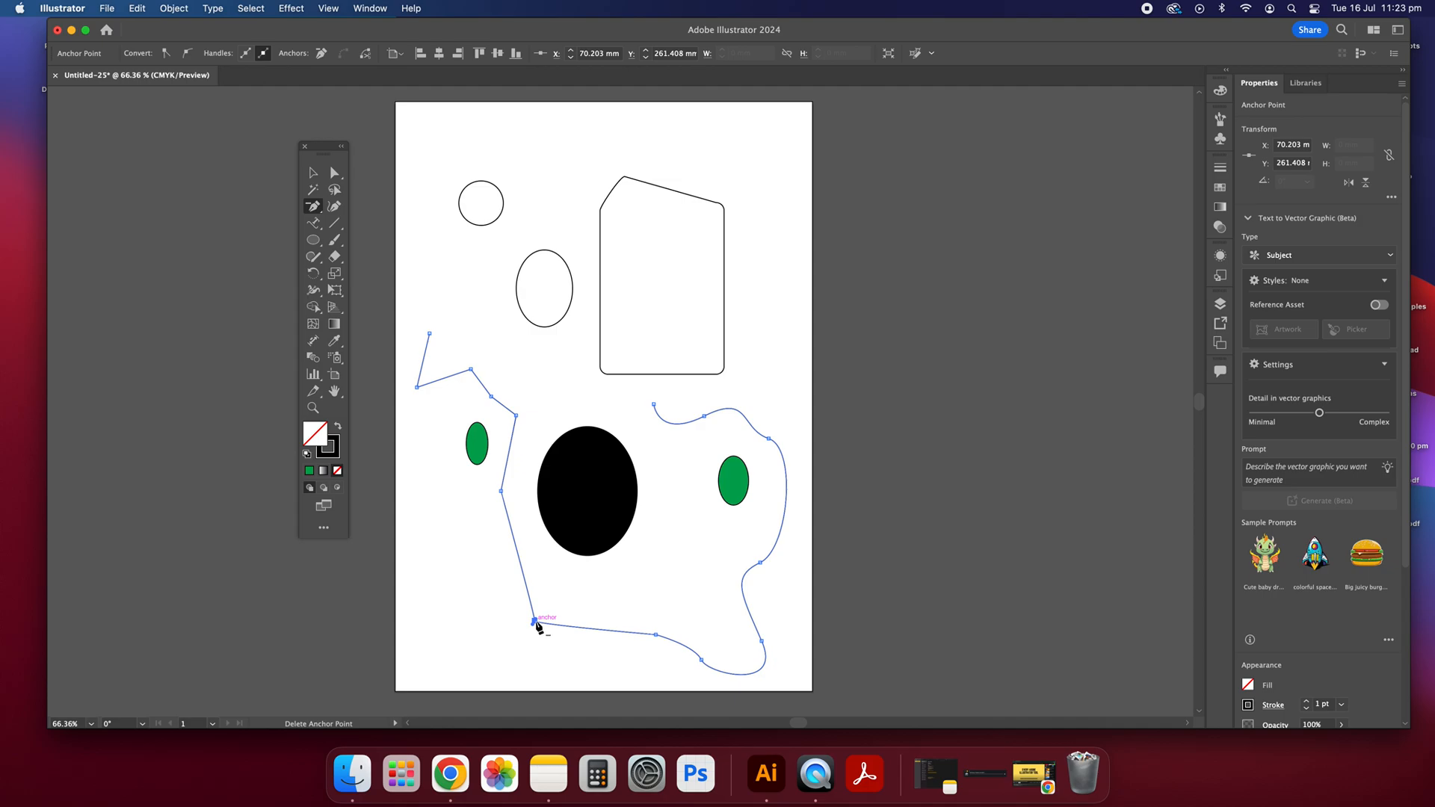
click(534, 622)
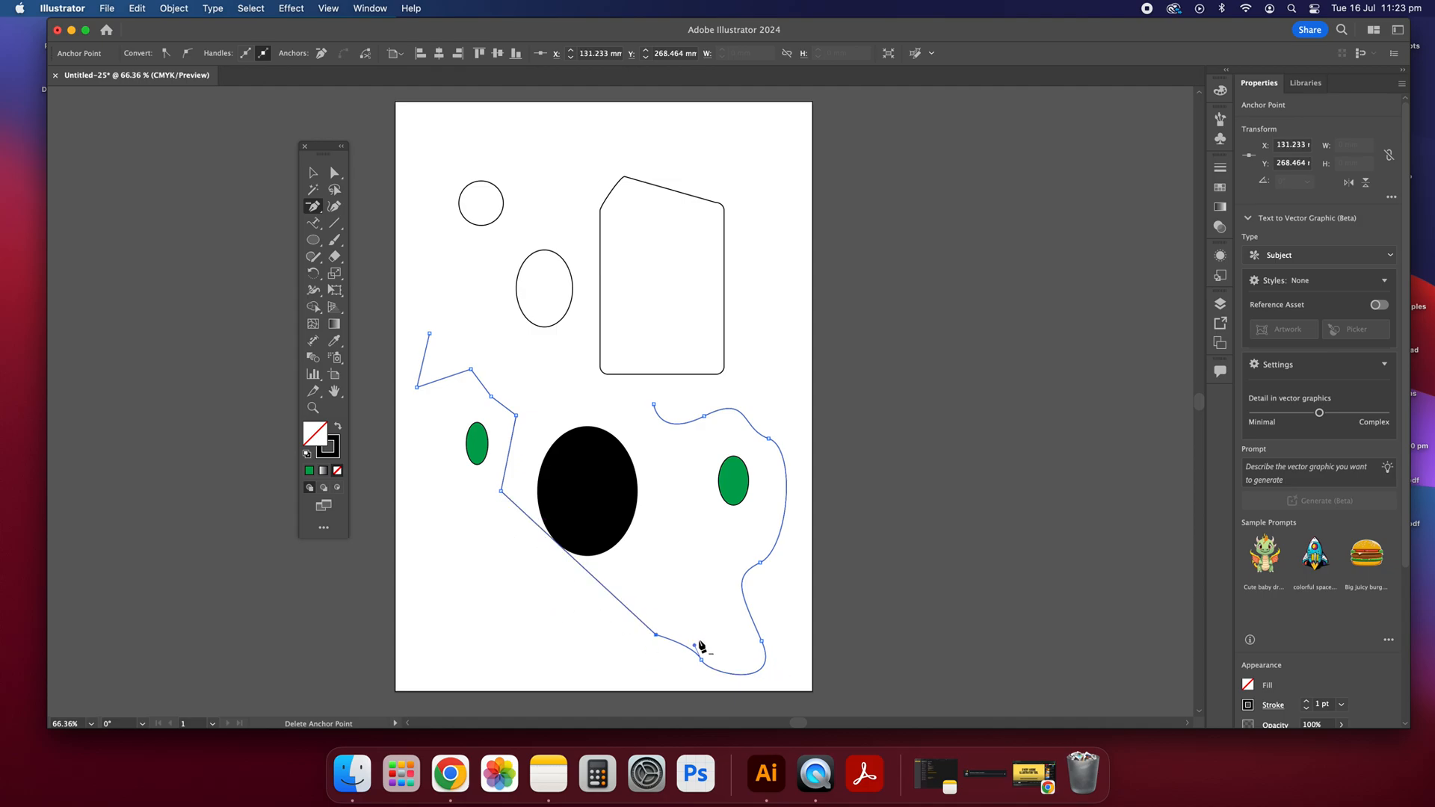
click(313, 172)
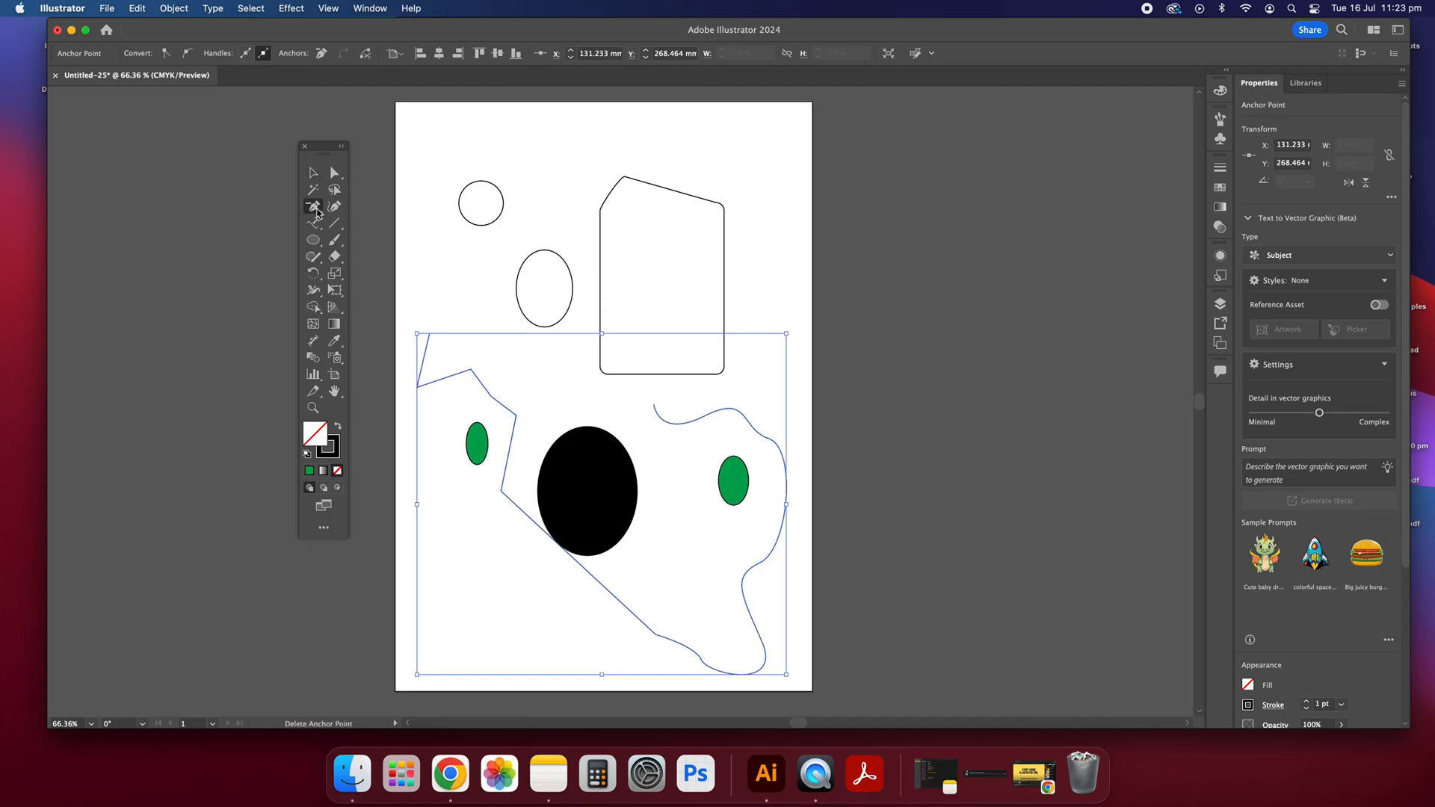
Step: Pull a curve handle out of the corner point left of the black ellipse with the Anchor Point tool
click(316, 209)
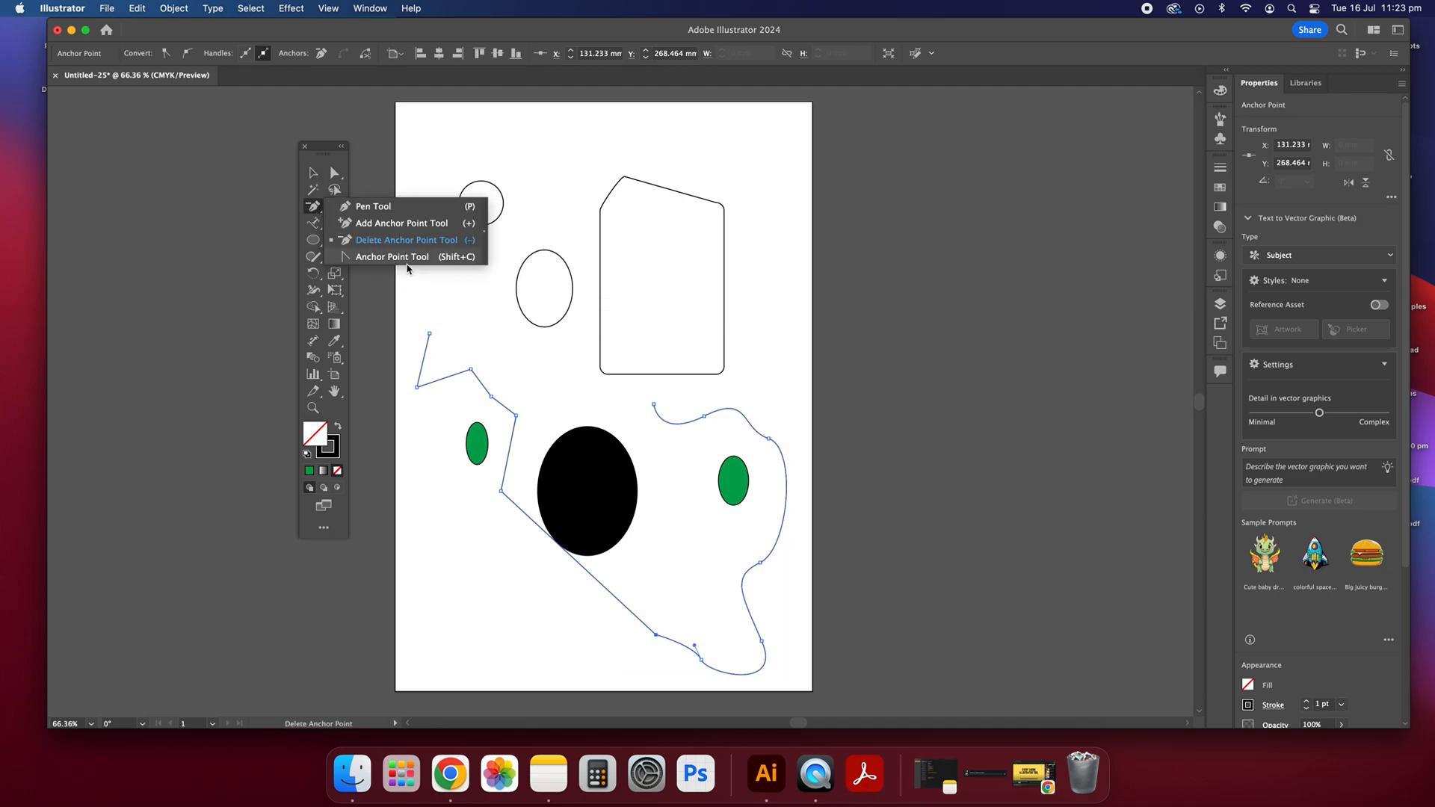
click(408, 258)
scroll(561, 502, down, 1)
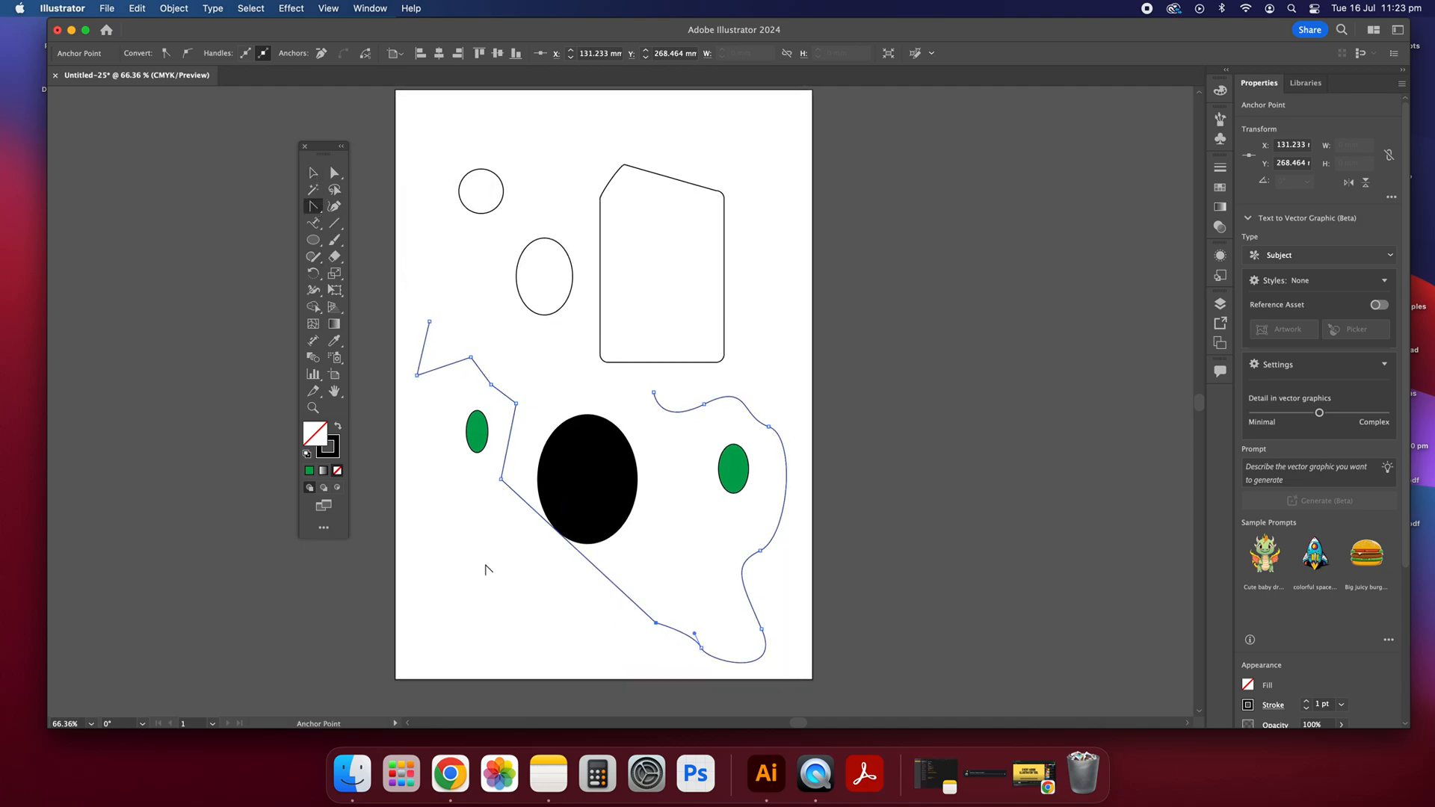
drag(501, 479, 461, 502)
click(488, 504)
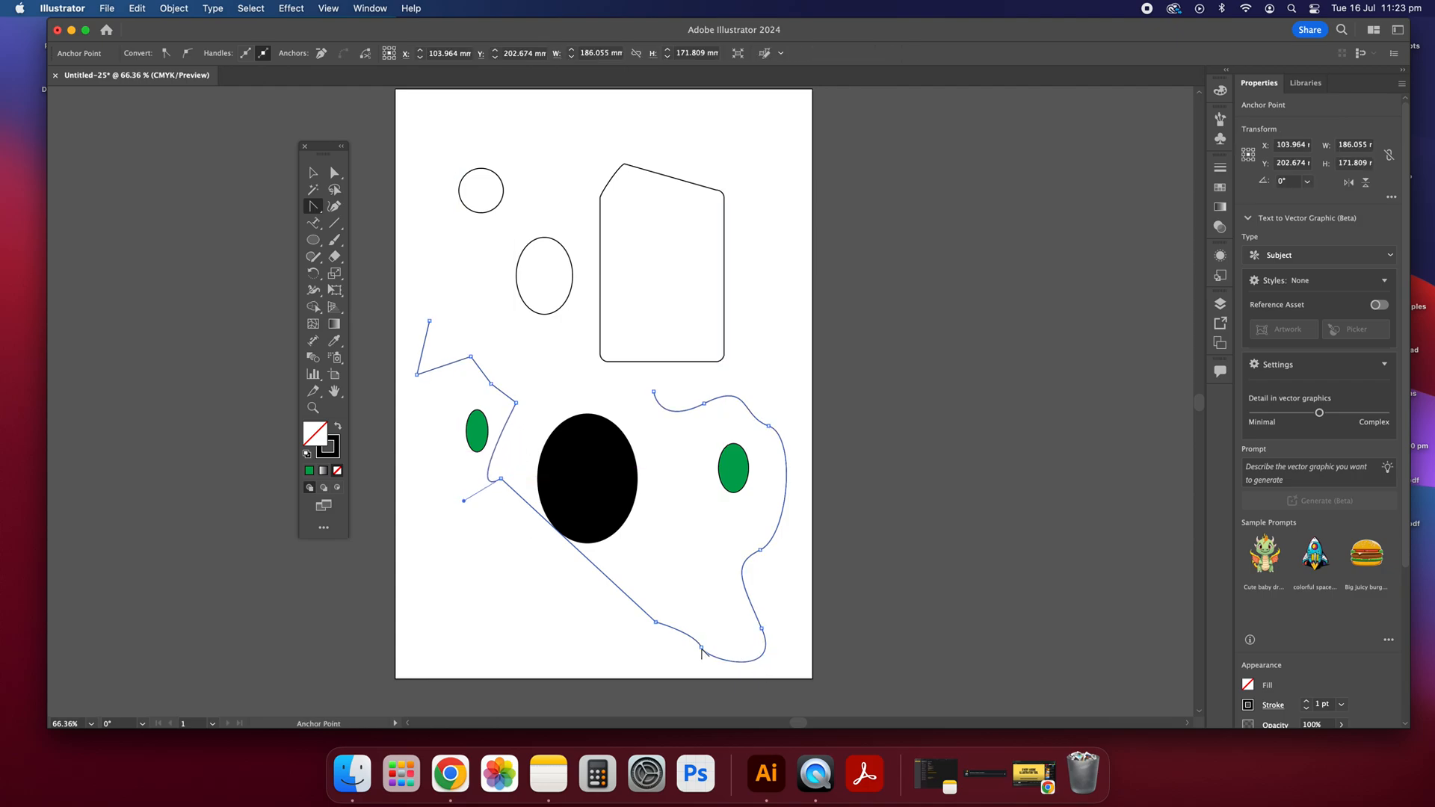
Step: Bend the short segment at the bottom of the path downward by moving its direction handle with the Anchor Point tool
click(658, 624)
drag(695, 634, 667, 658)
mouse_move(667, 663)
mouse_down()
mouse_move(702, 609)
mouse_move(667, 659)
mouse_up()
drag(313, 208, 330, 223)
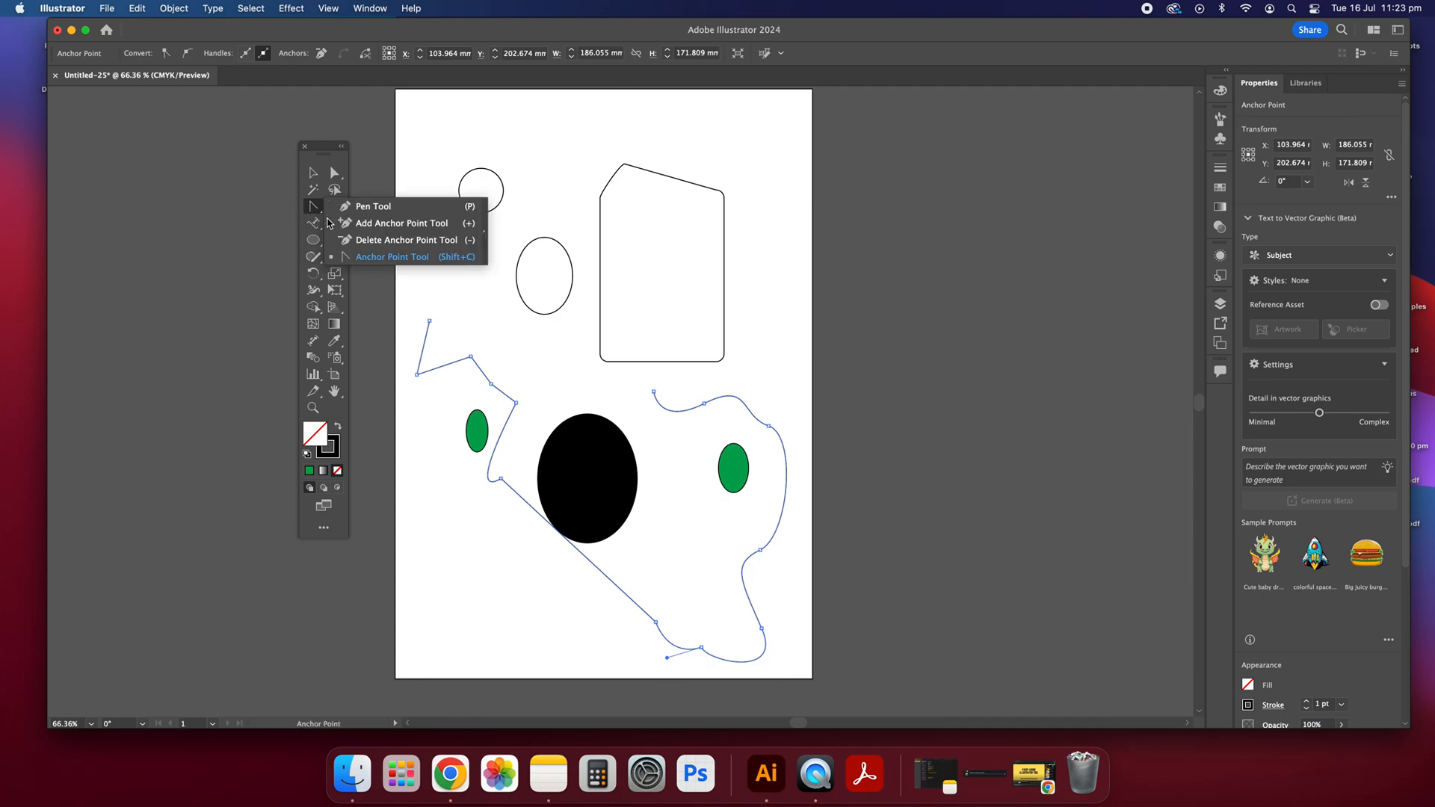
click(401, 253)
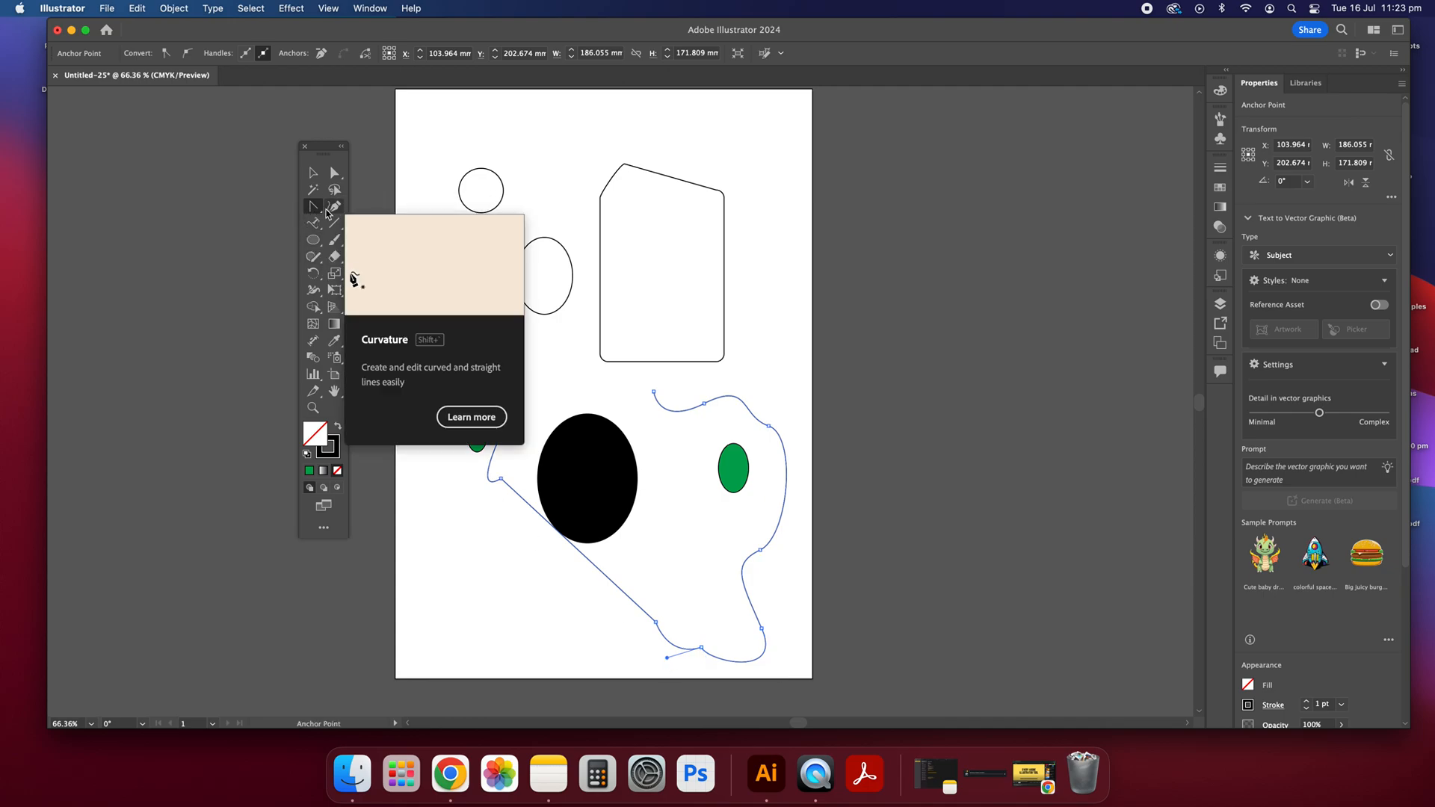
Step: Extend the path from its end above the black ellipse with the Curvature tool, curving around the two outlined ellipses, and select the reshaped rectangle
click(327, 210)
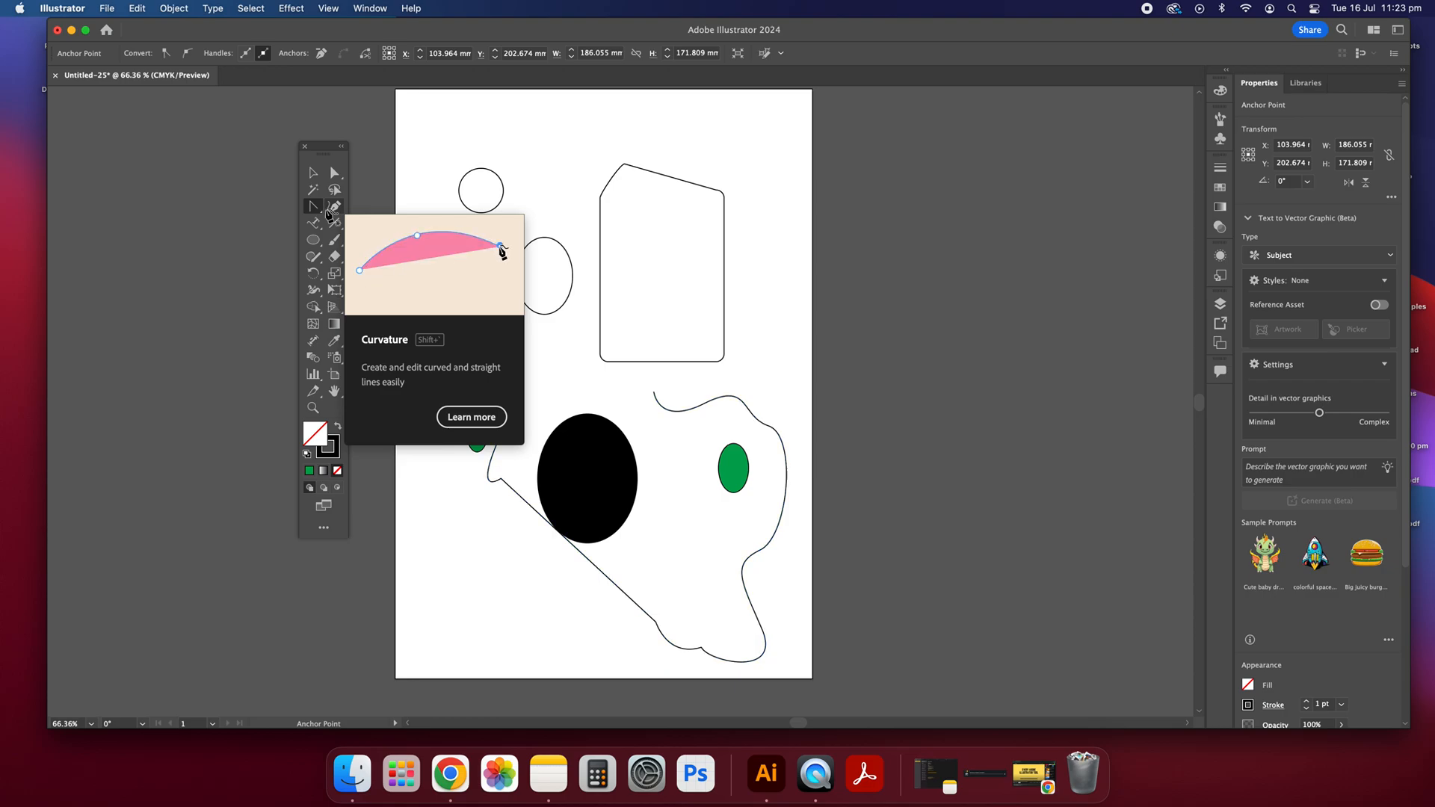
click(653, 391)
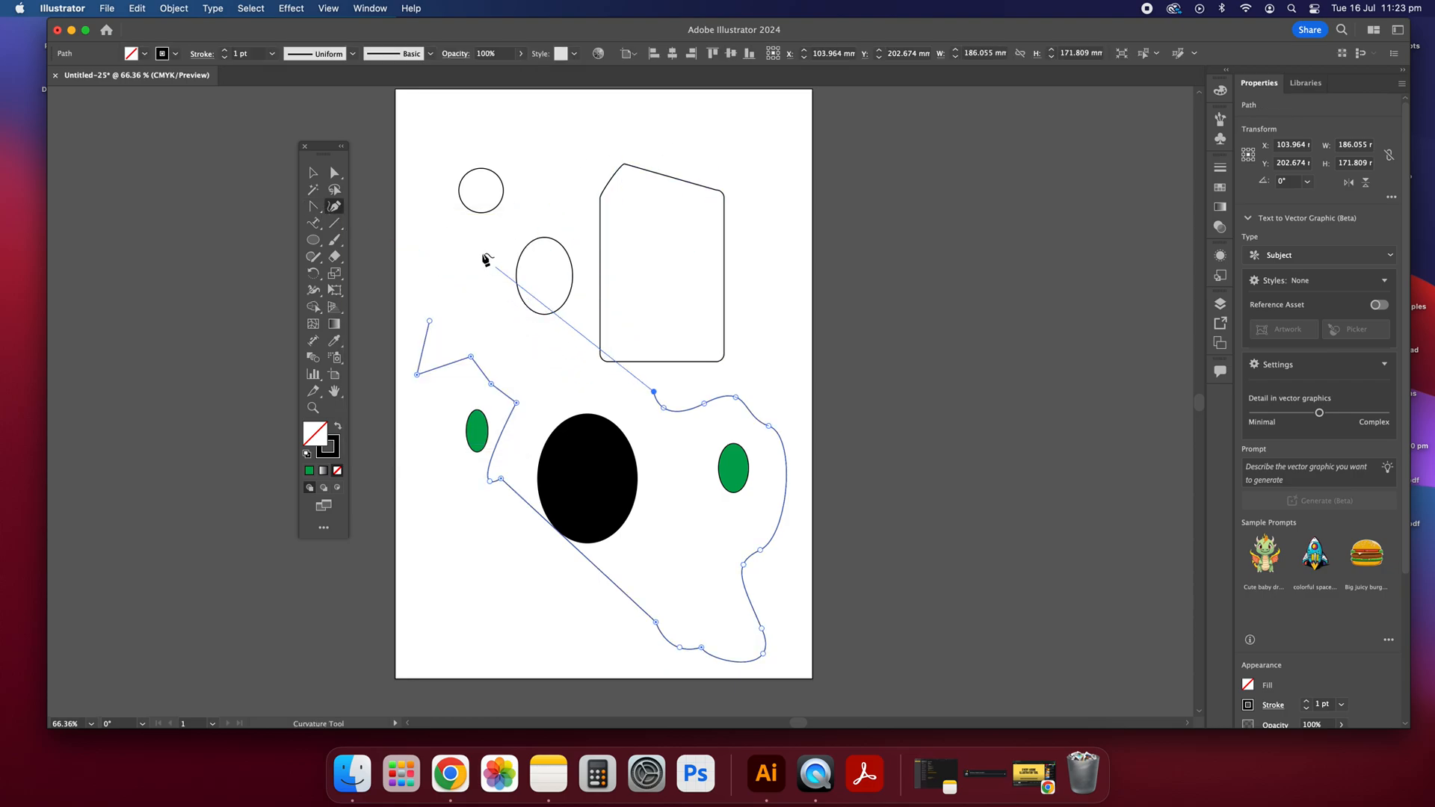
click(472, 251)
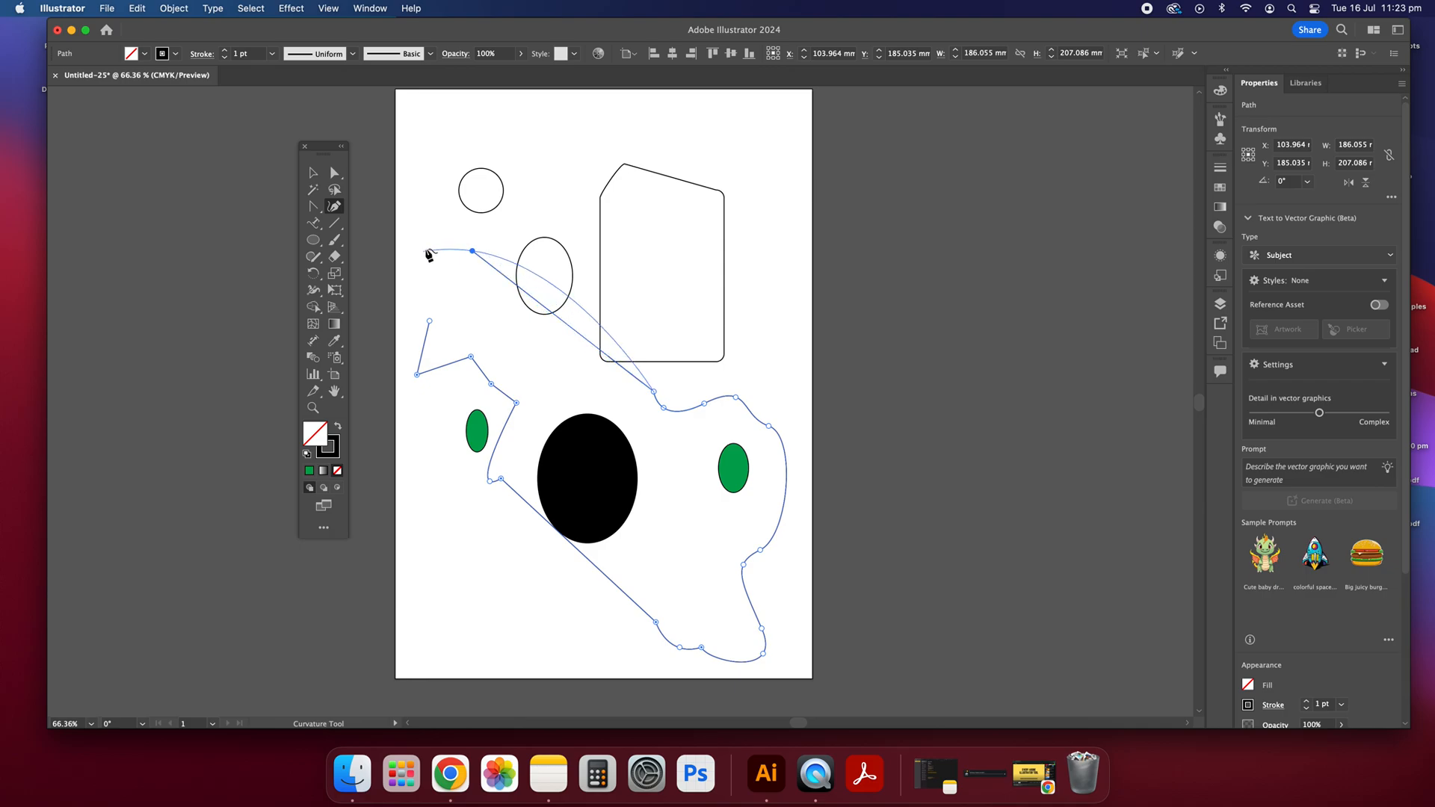
click(430, 269)
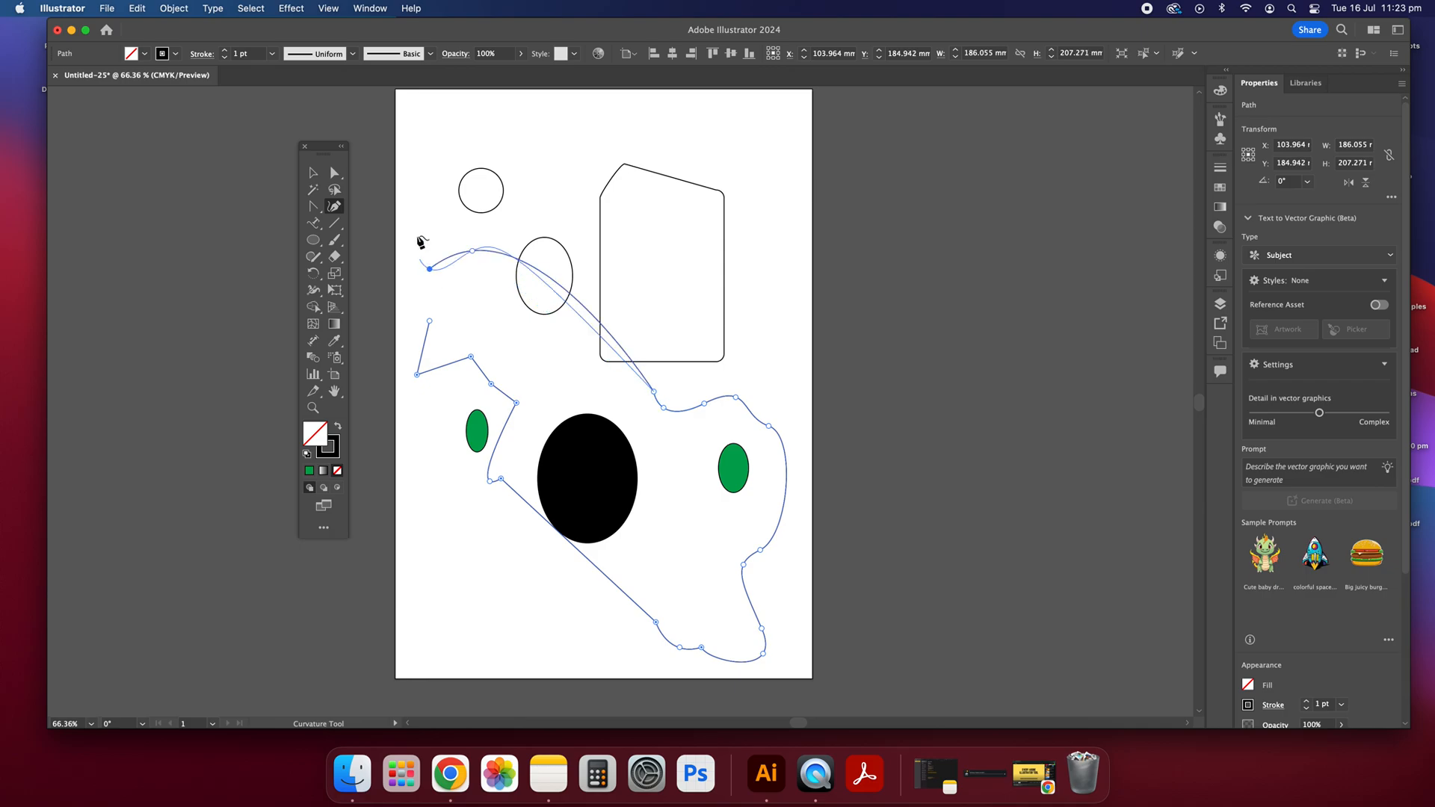
click(446, 160)
click(544, 180)
click(591, 139)
click(640, 174)
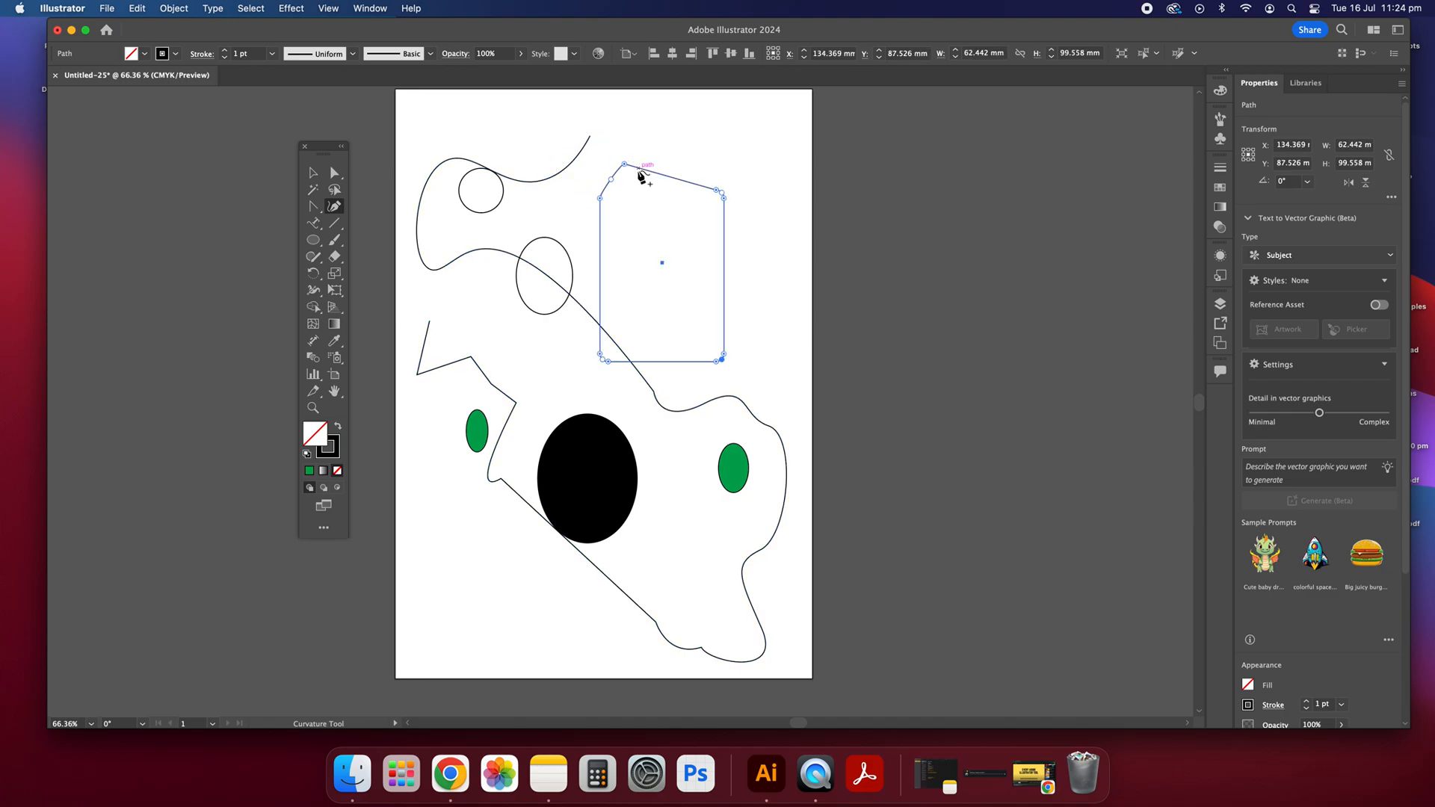
Step: Select all the artwork on the artboard and delete it to leave the page empty
key(v)
click(815, 285)
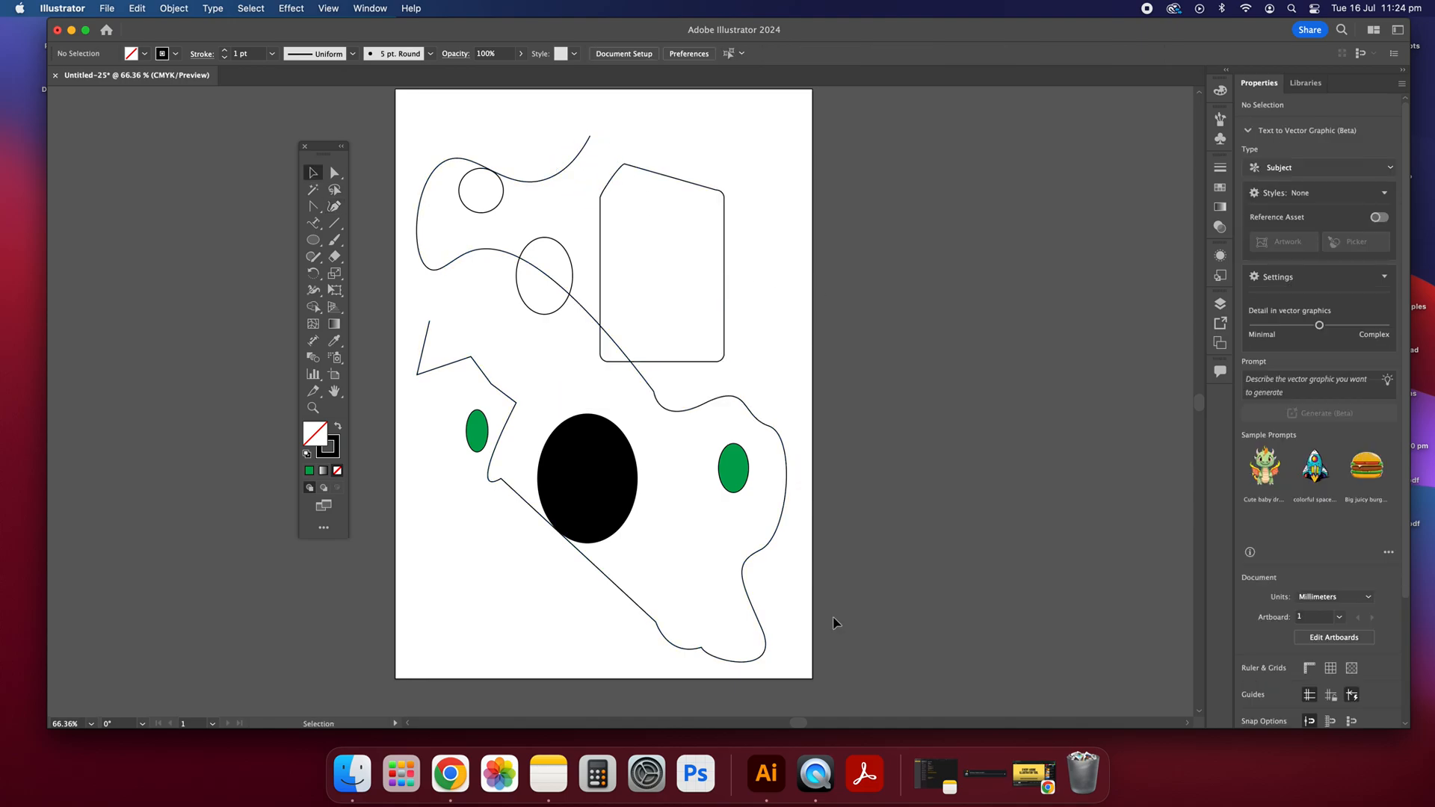
key(ctrl+a)
key(Delete)
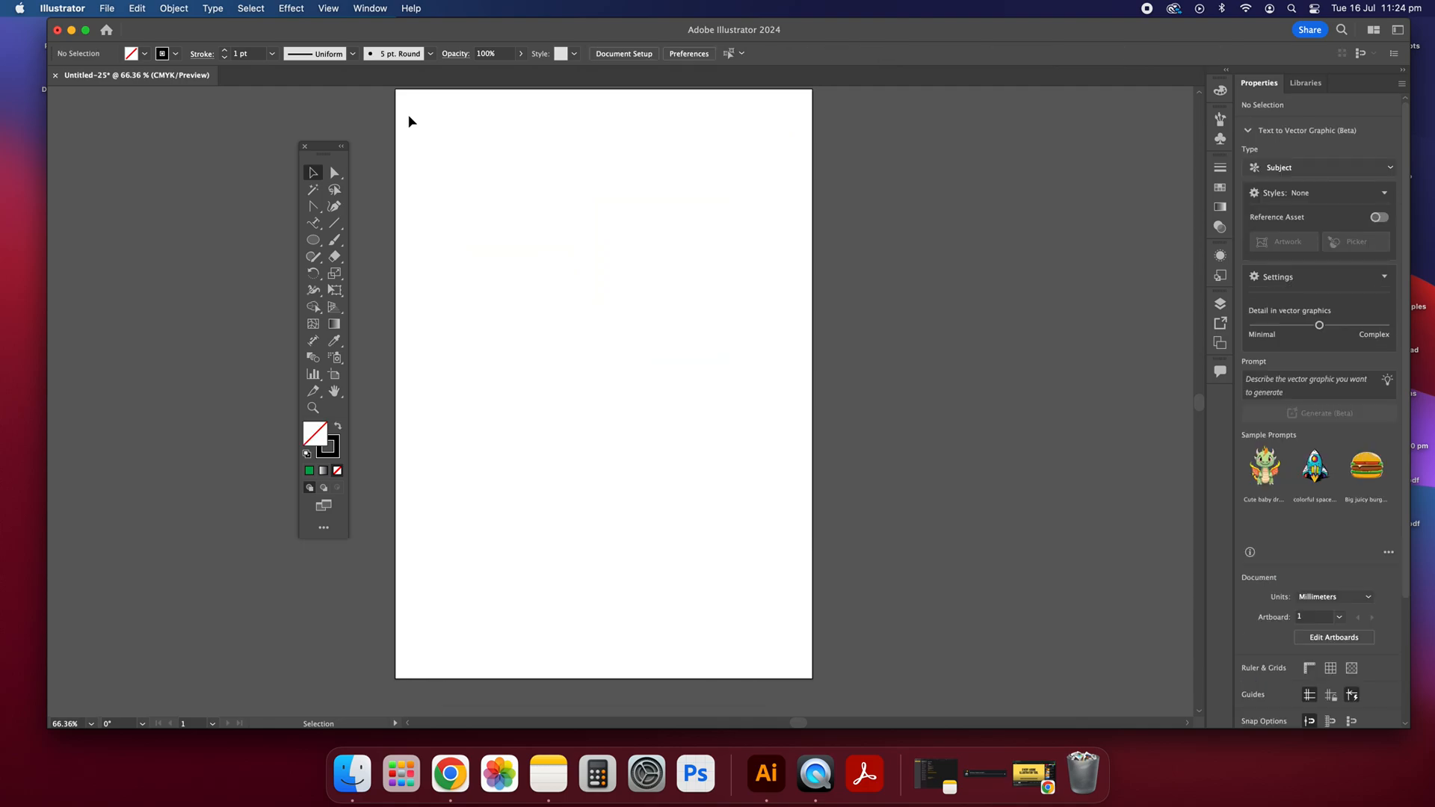
Step: Create a text area about 92 mm by 69 mm filled with placeholder text near the middle of the page using the Type tool
click(336, 207)
click(320, 222)
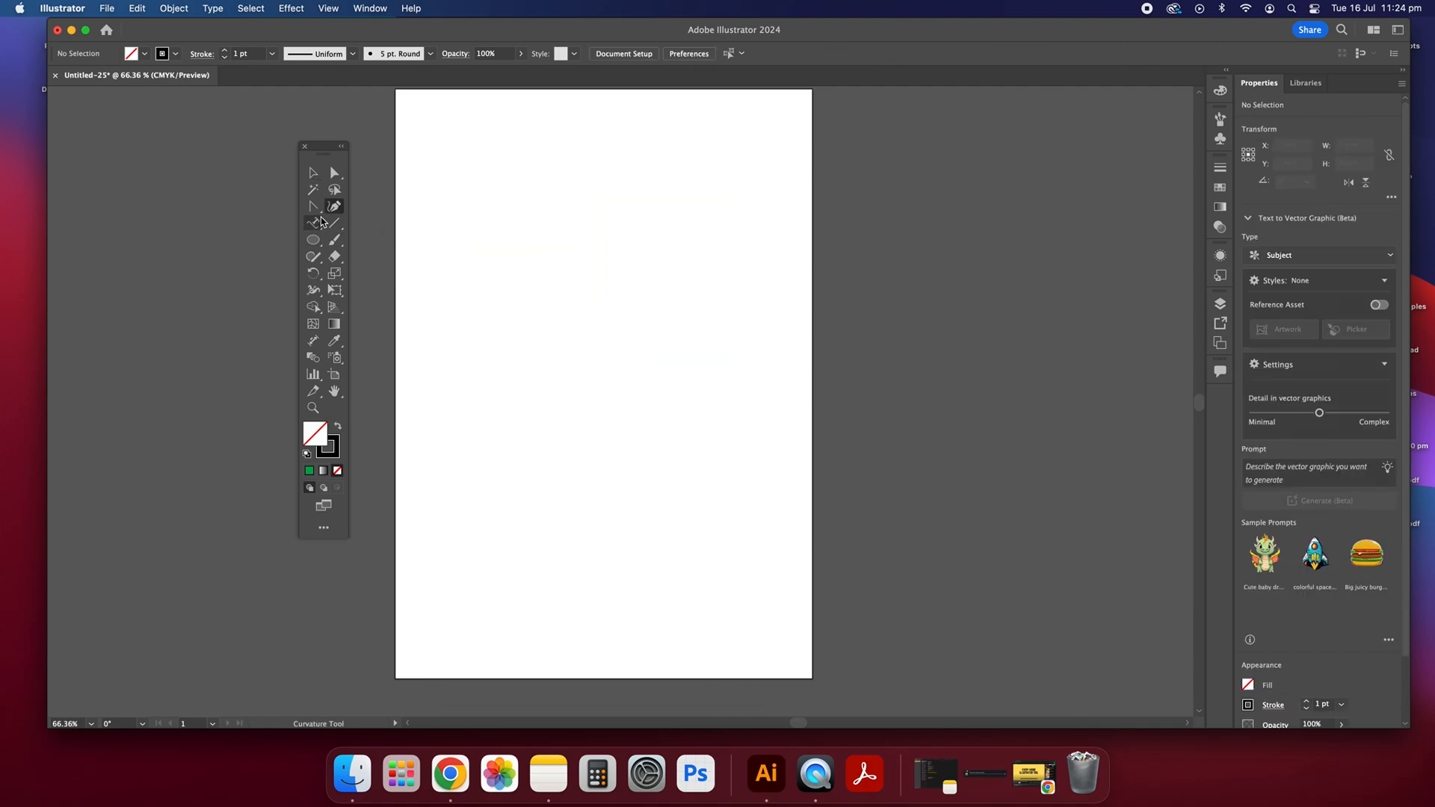
drag(319, 222, 360, 222)
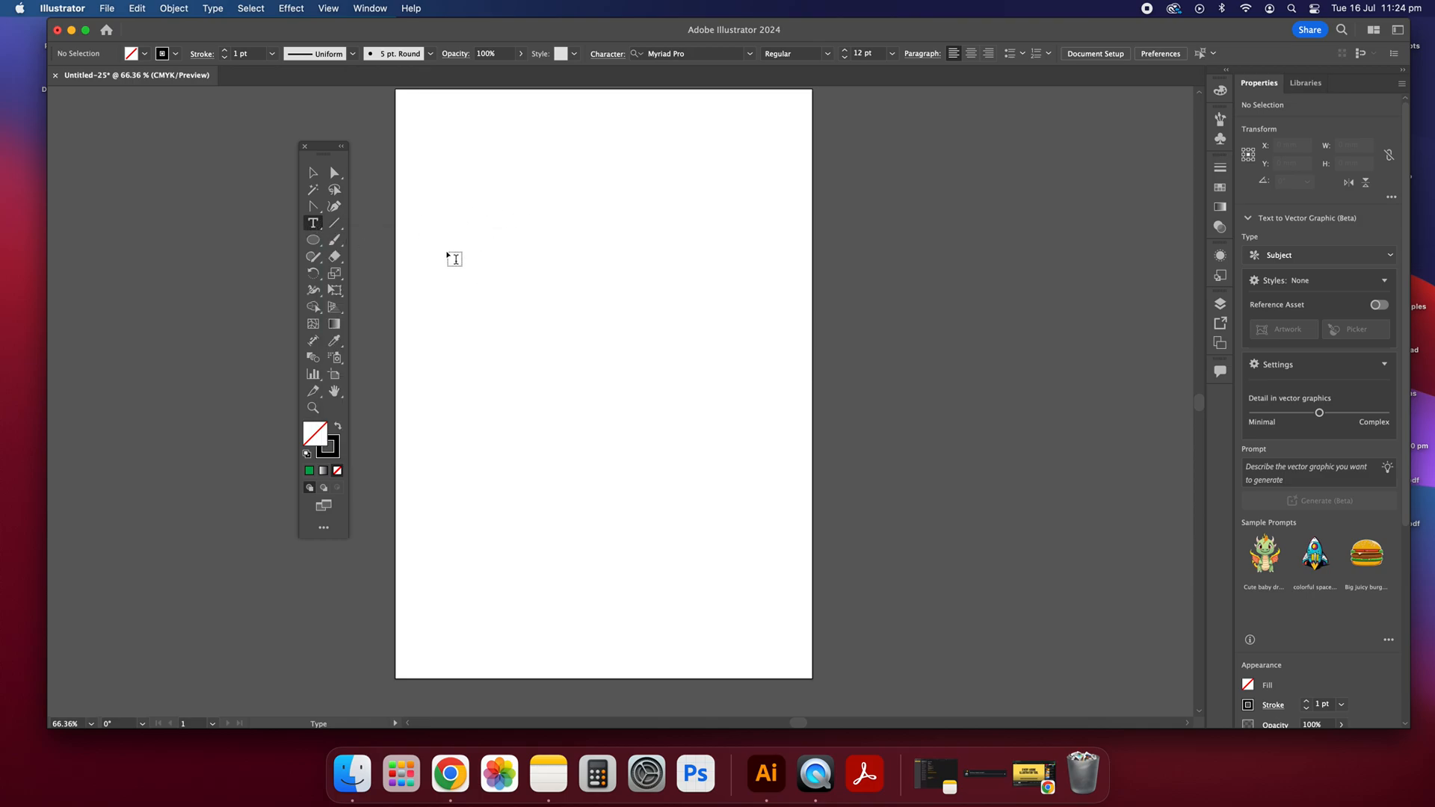
drag(450, 257, 635, 396)
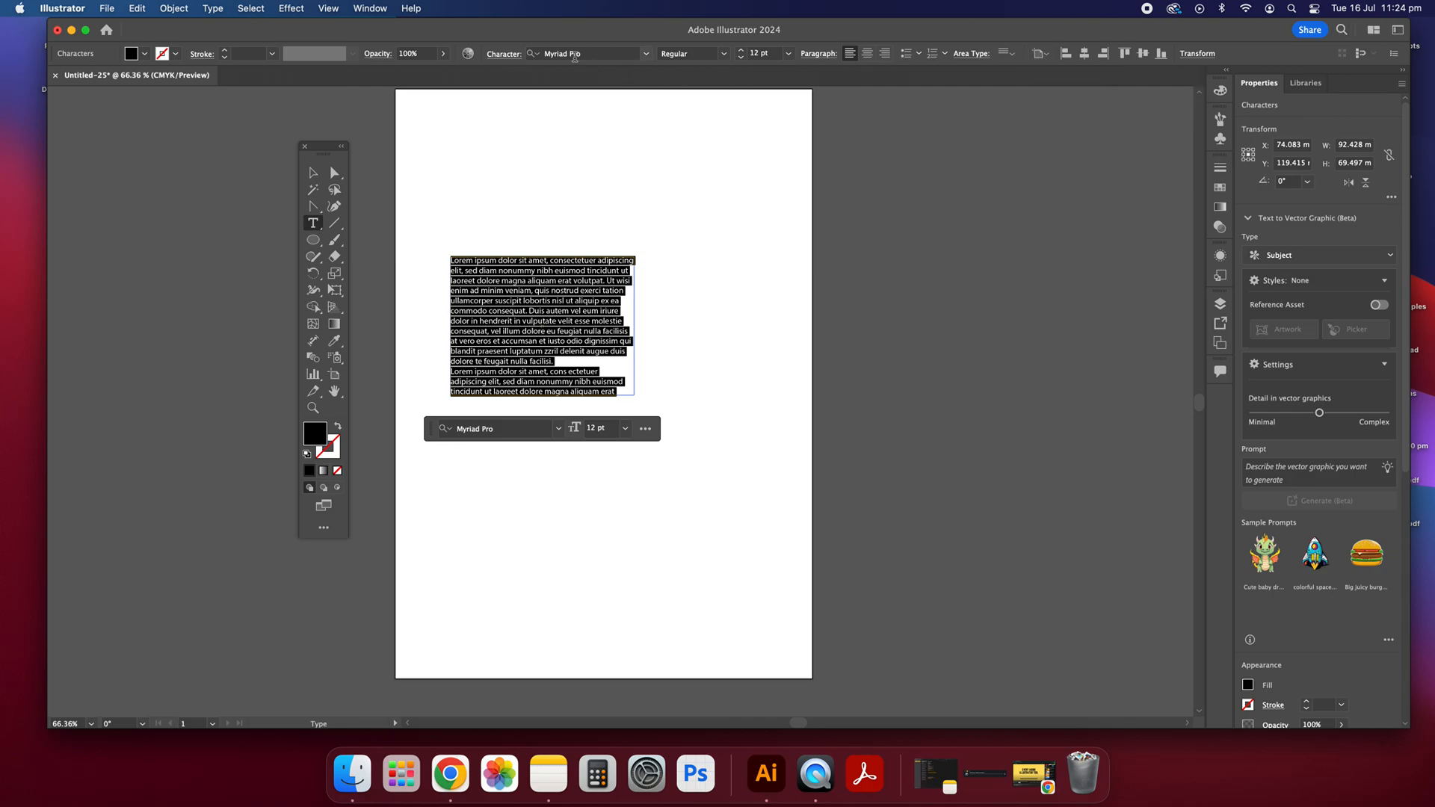
Step: Examine the character settings of the placeholder paragraph, close them and deselect the text
click(494, 57)
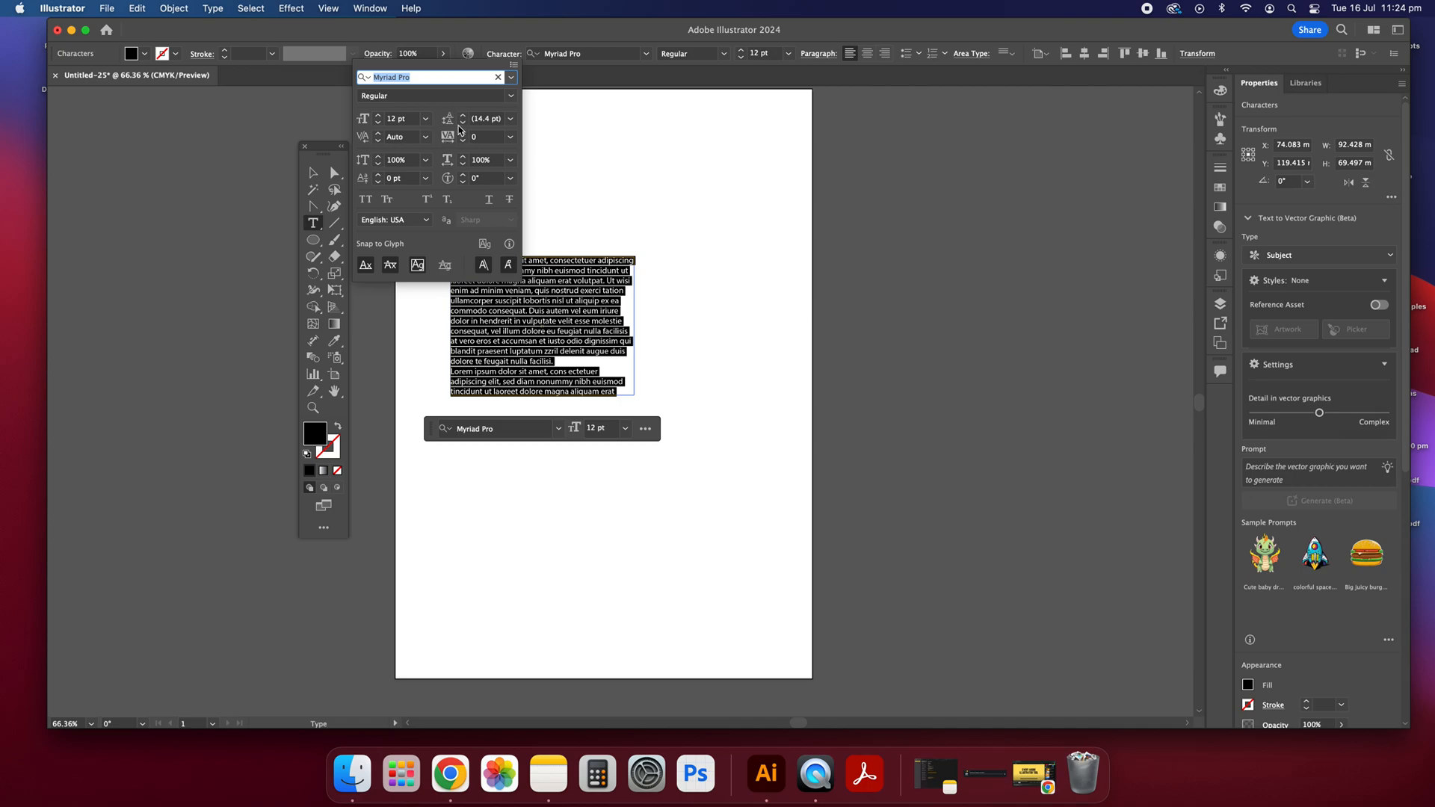
click(508, 54)
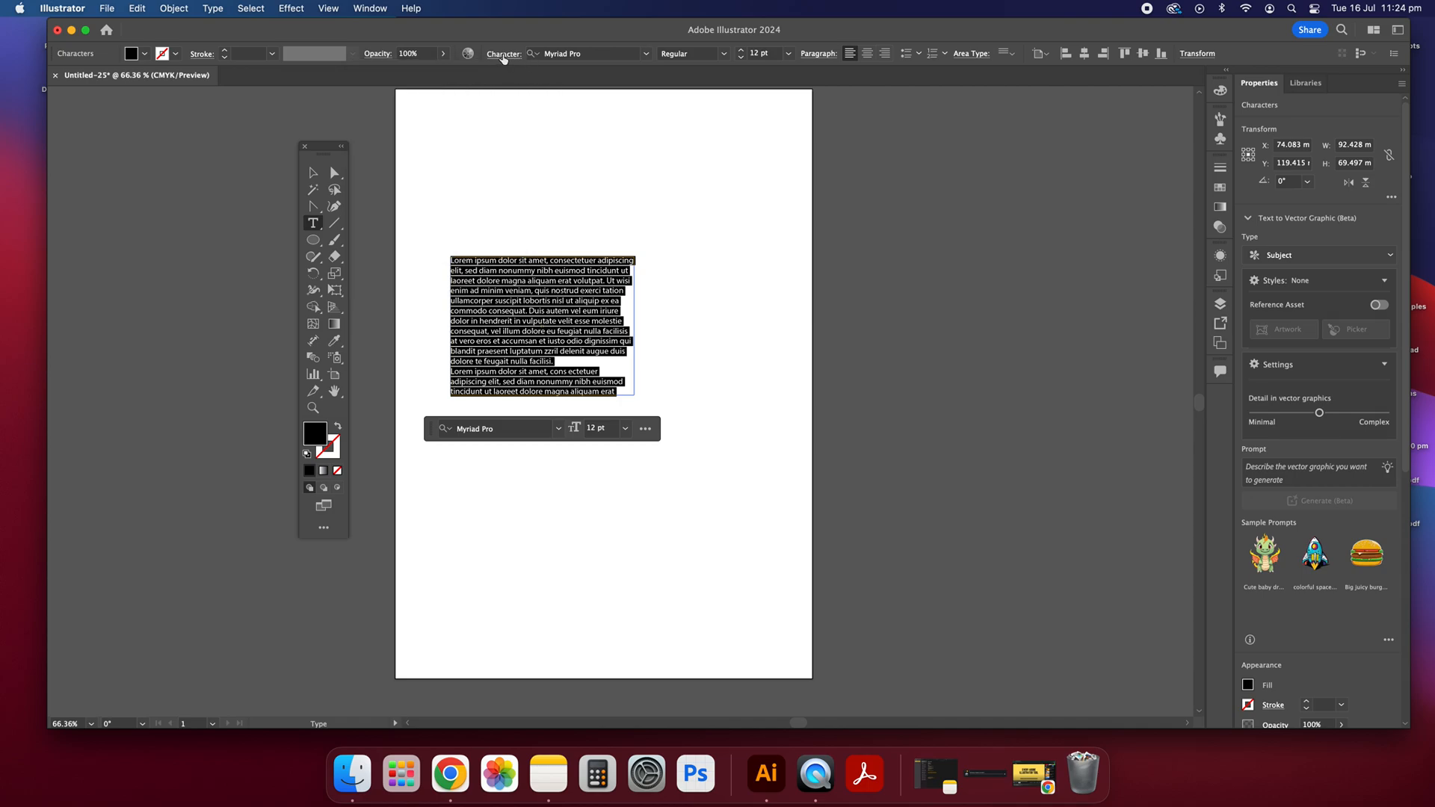
click(313, 173)
click(484, 198)
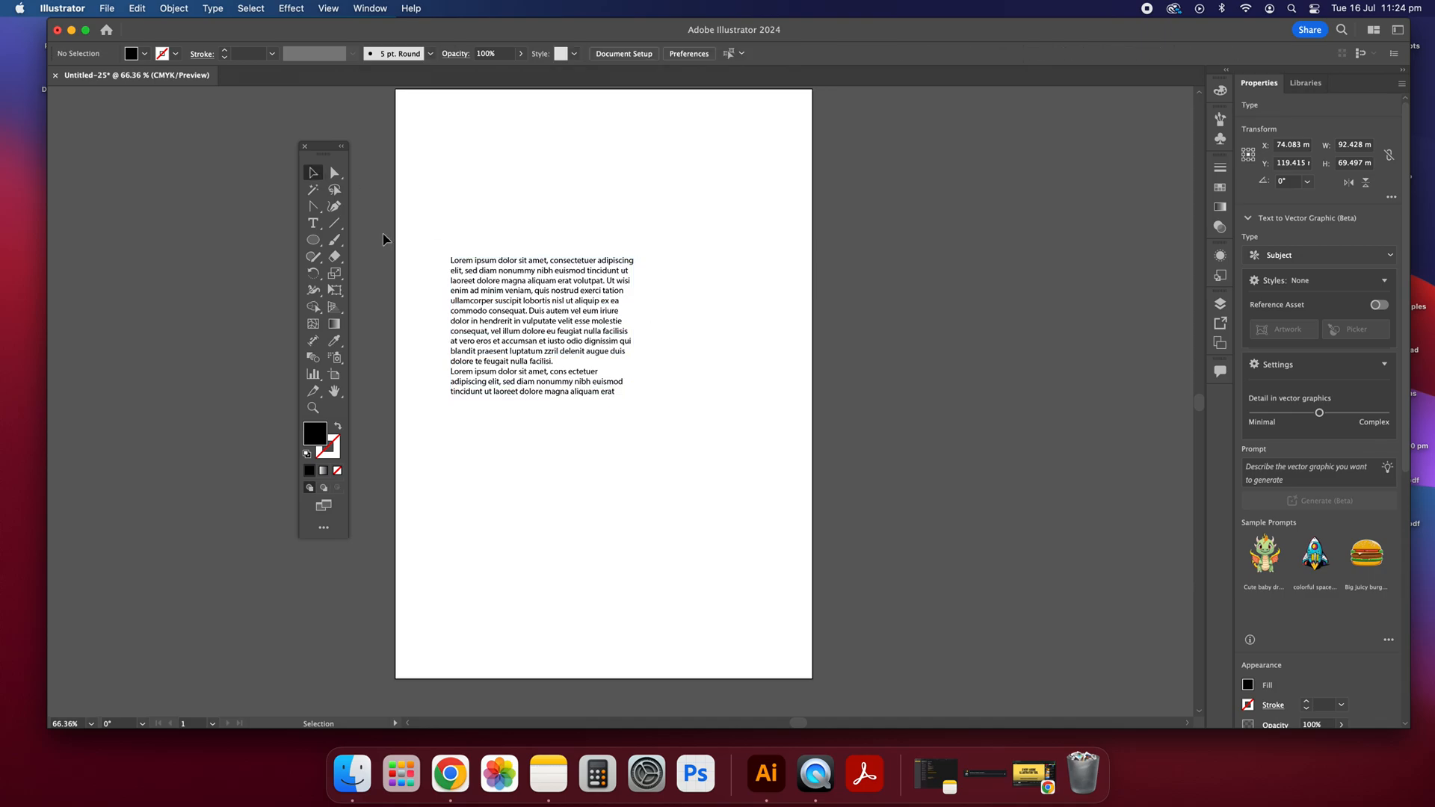
Step: Draw a black ellipse about 54 mm by 52 mm above the paragraph and turn it into placeholder text with the Area Type tool
click(314, 224)
click(316, 229)
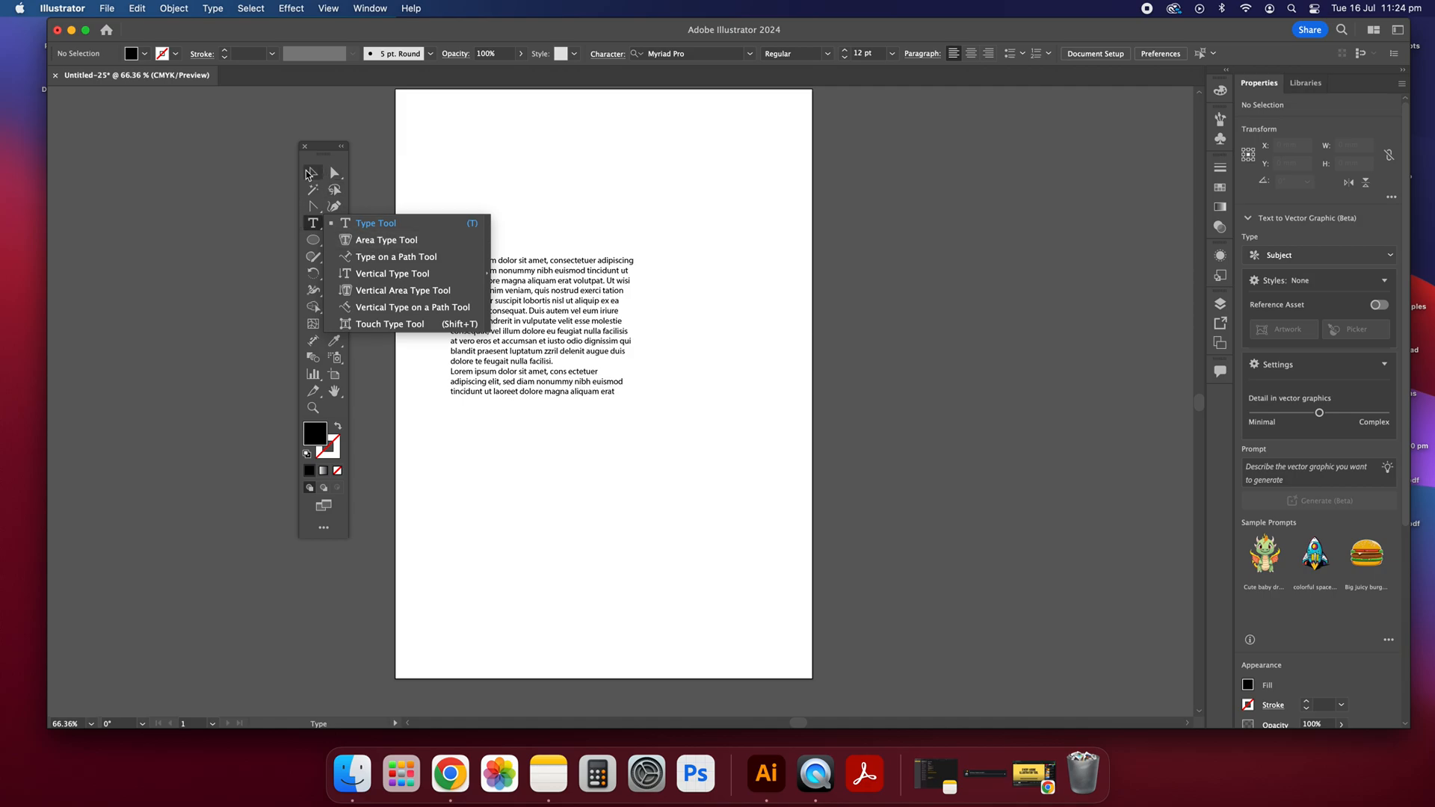
key(v)
mouse_move(564, 143)
mouse_down()
mouse_move(691, 246)
mouse_move(671, 246)
mouse_up()
click(313, 173)
drag(313, 223, 390, 240)
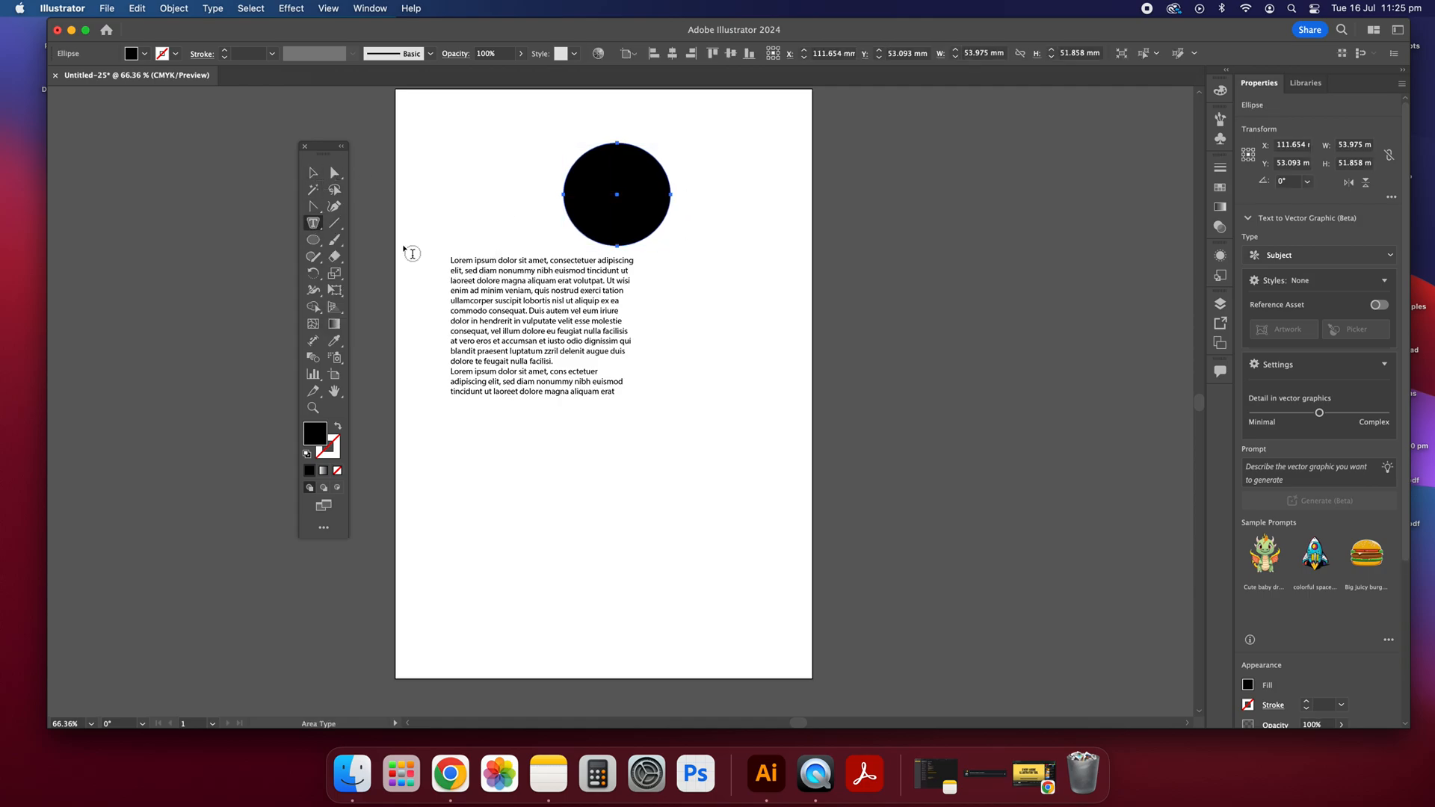
click(577, 161)
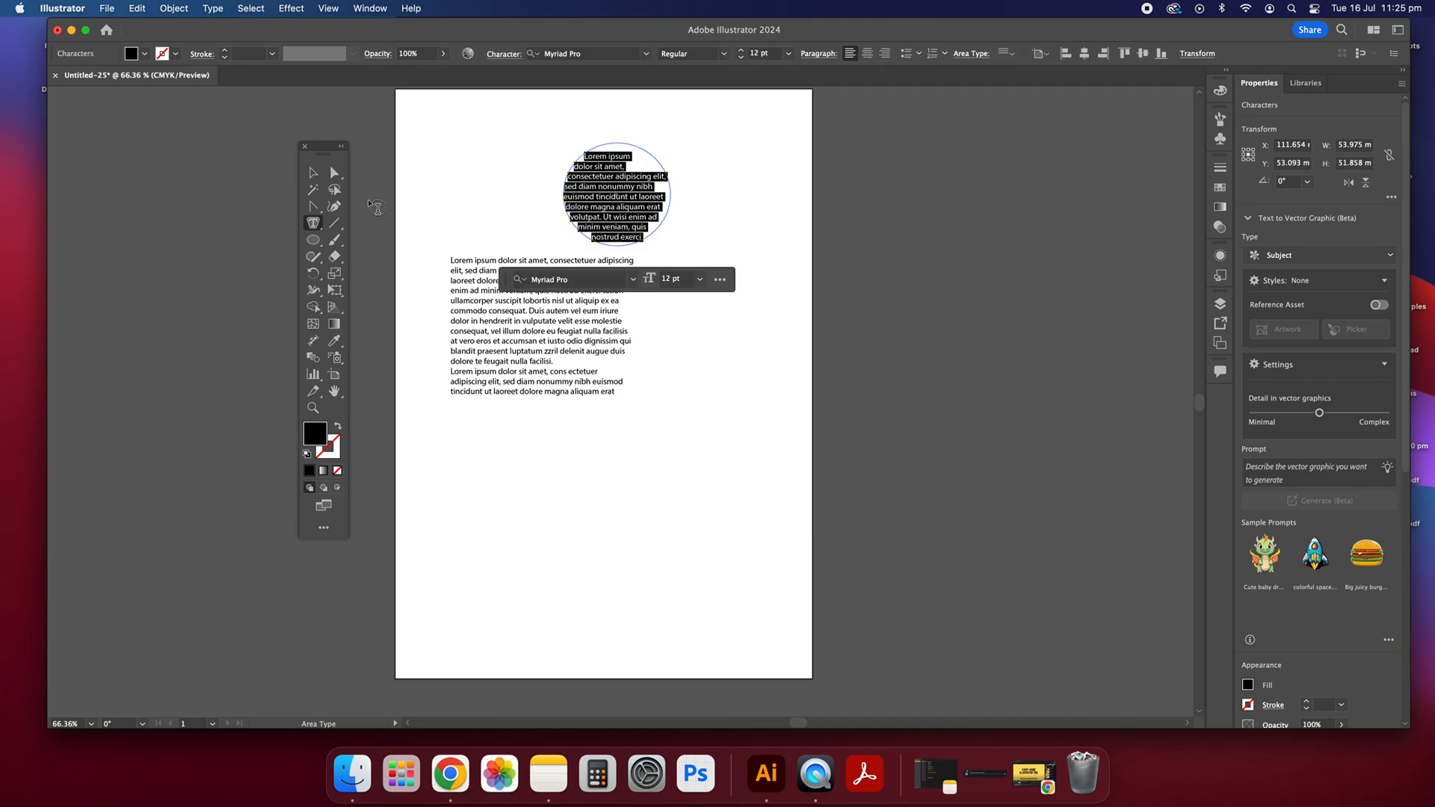
click(313, 173)
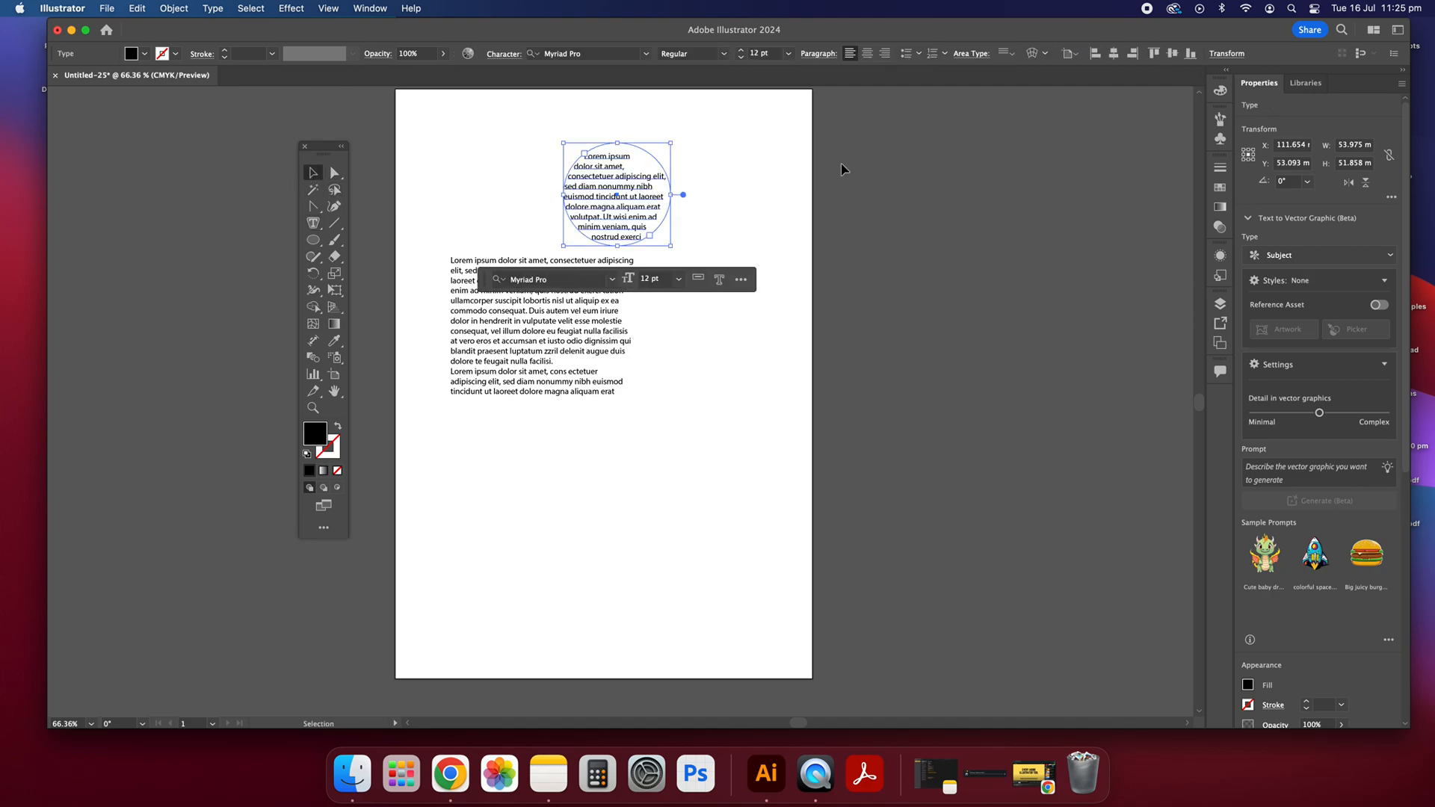
Step: Move the paragraph to the lower part of the page and the round text block to its upper right
drag(647, 334, 616, 447)
drag(656, 196, 674, 234)
drag(727, 312, 723, 308)
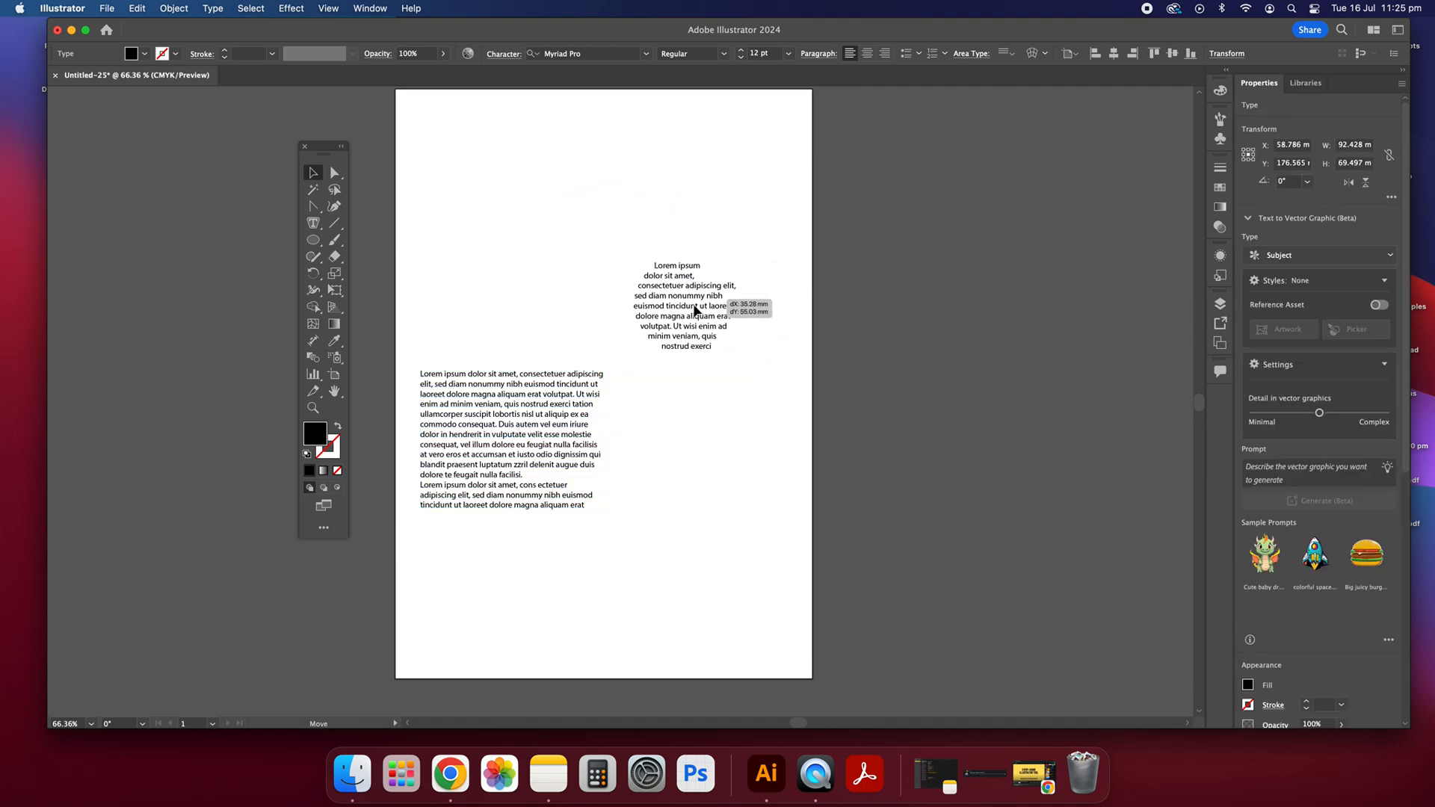
drag(541, 433, 589, 455)
Step: Draw a line about 89 mm wide, slanting up to the right, near the top of the page and give it a black stroke
click(313, 223)
click(390, 257)
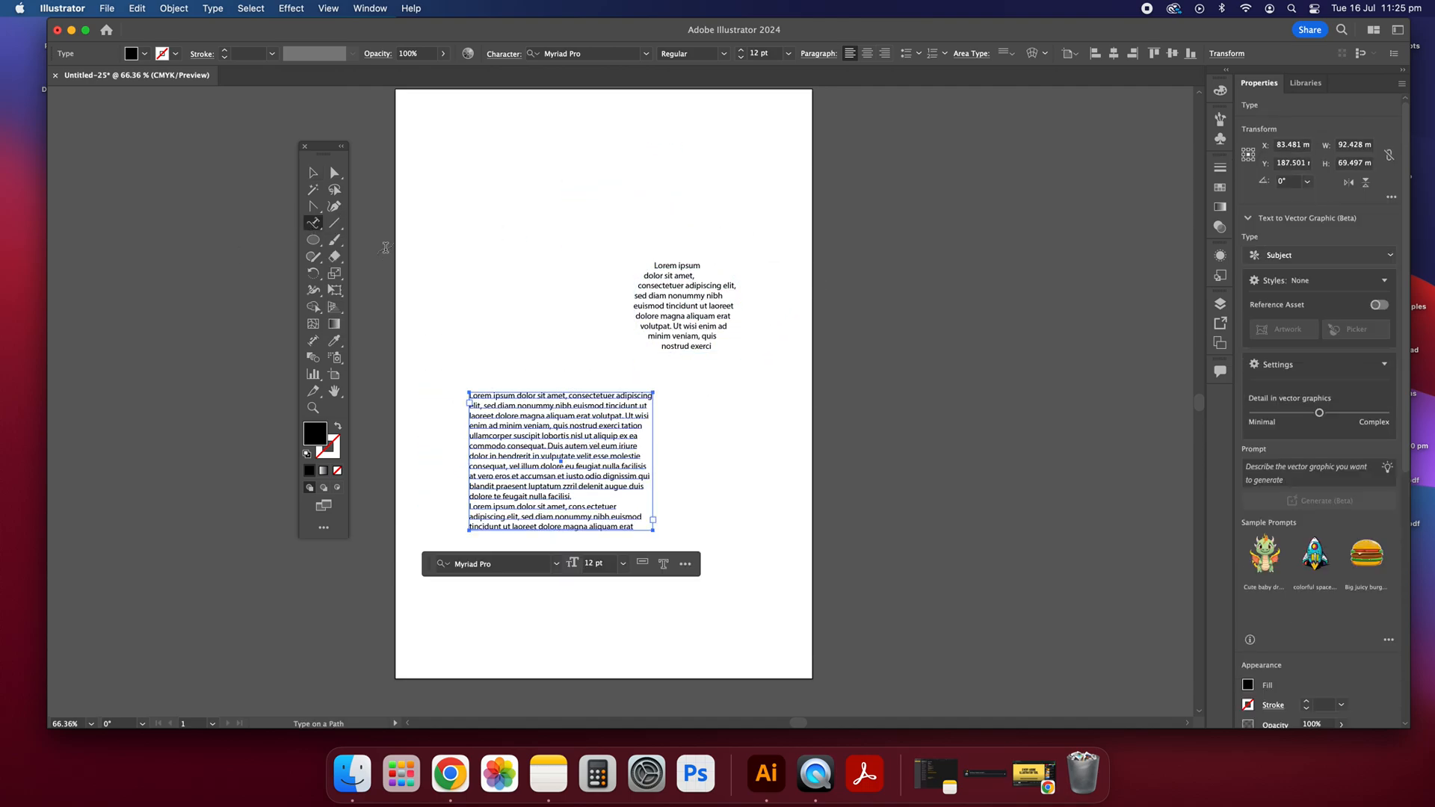
click(334, 223)
drag(447, 243, 626, 203)
click(313, 173)
click(535, 170)
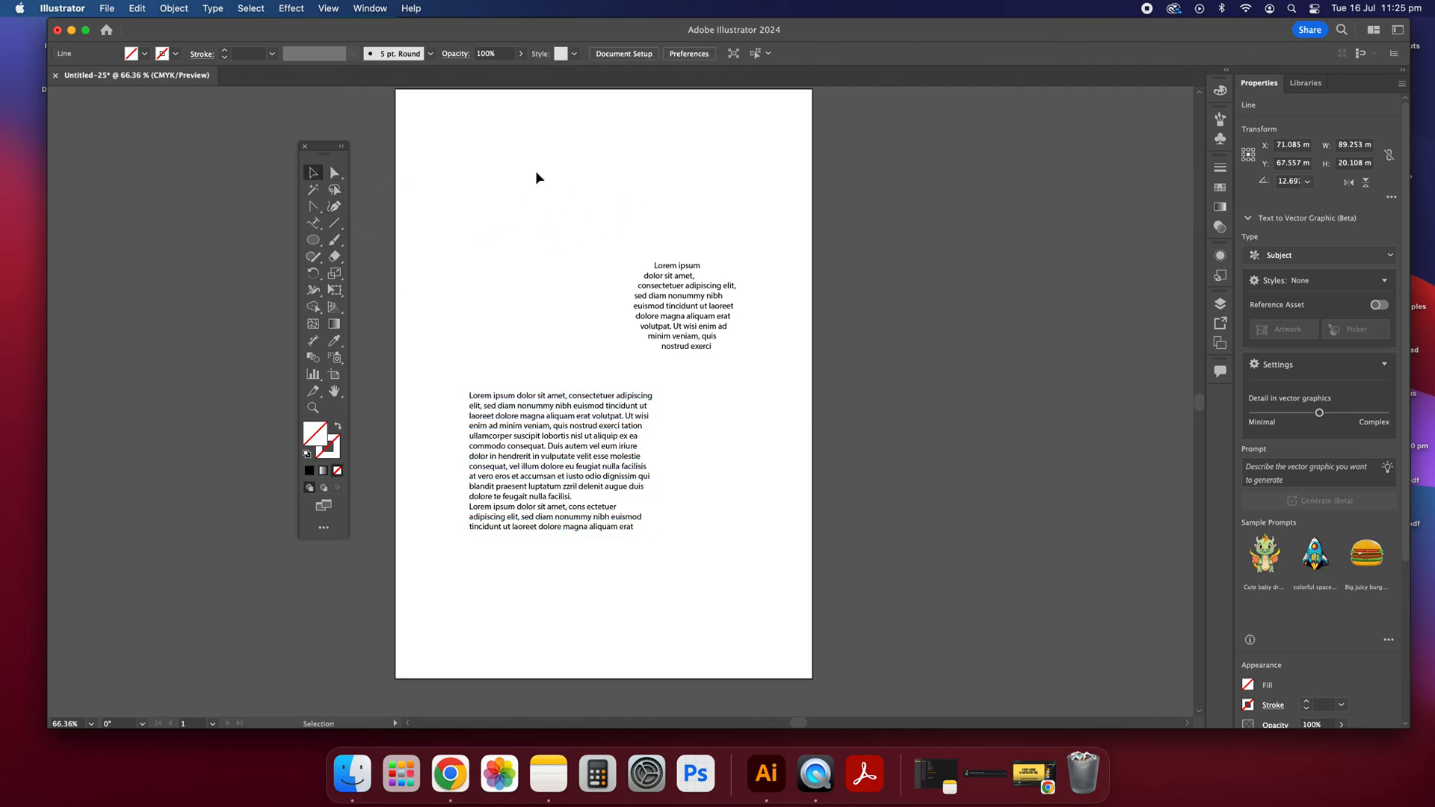
click(503, 230)
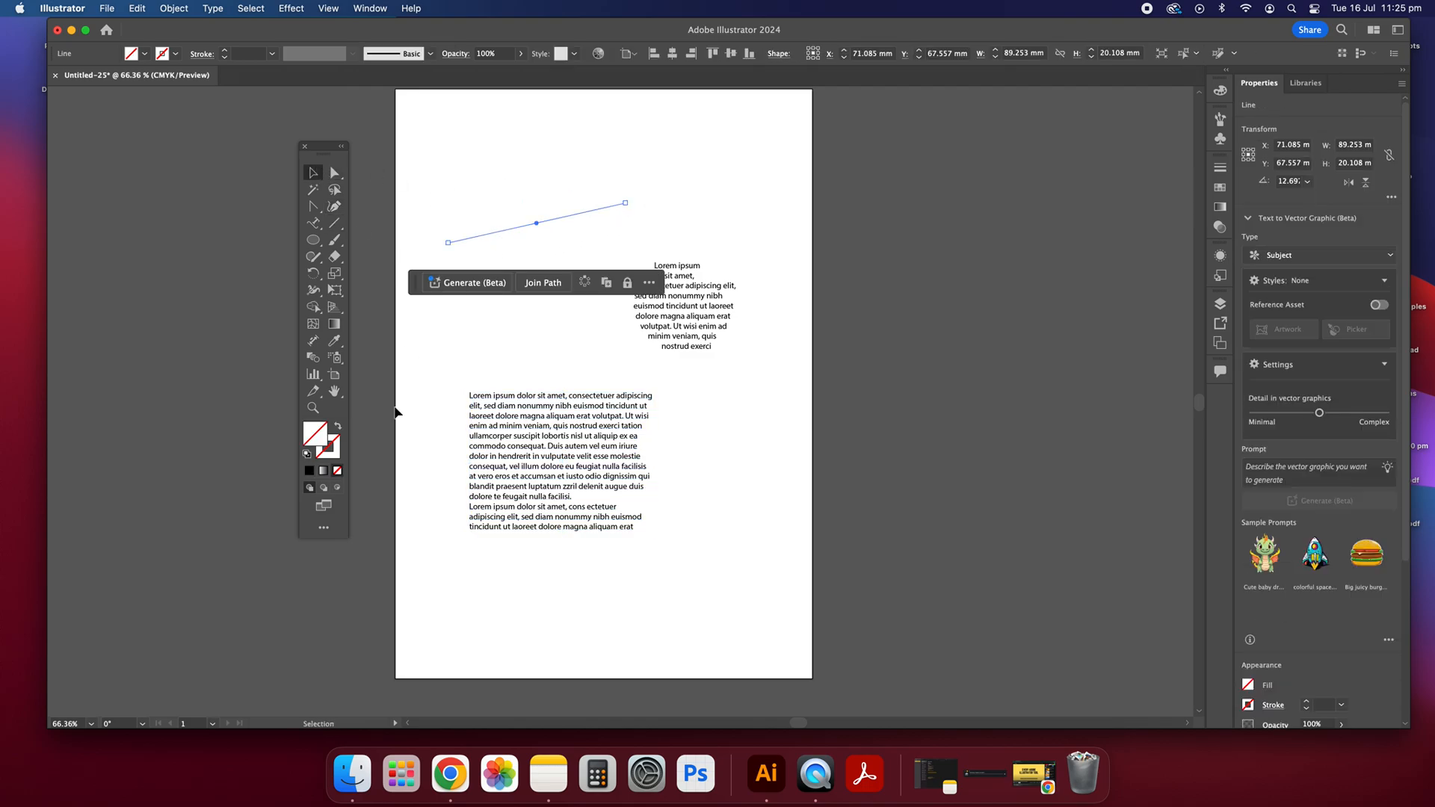
click(310, 472)
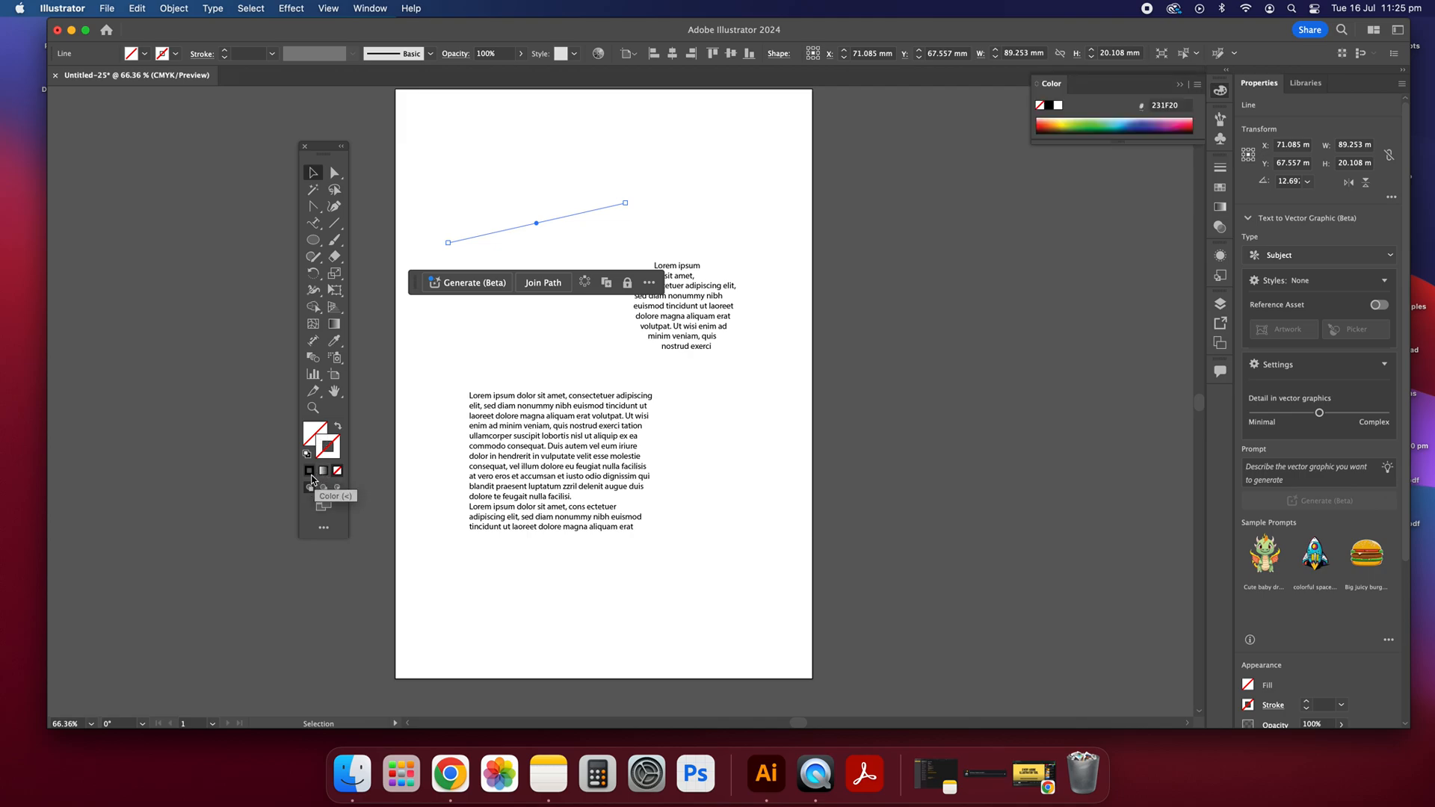
click(494, 200)
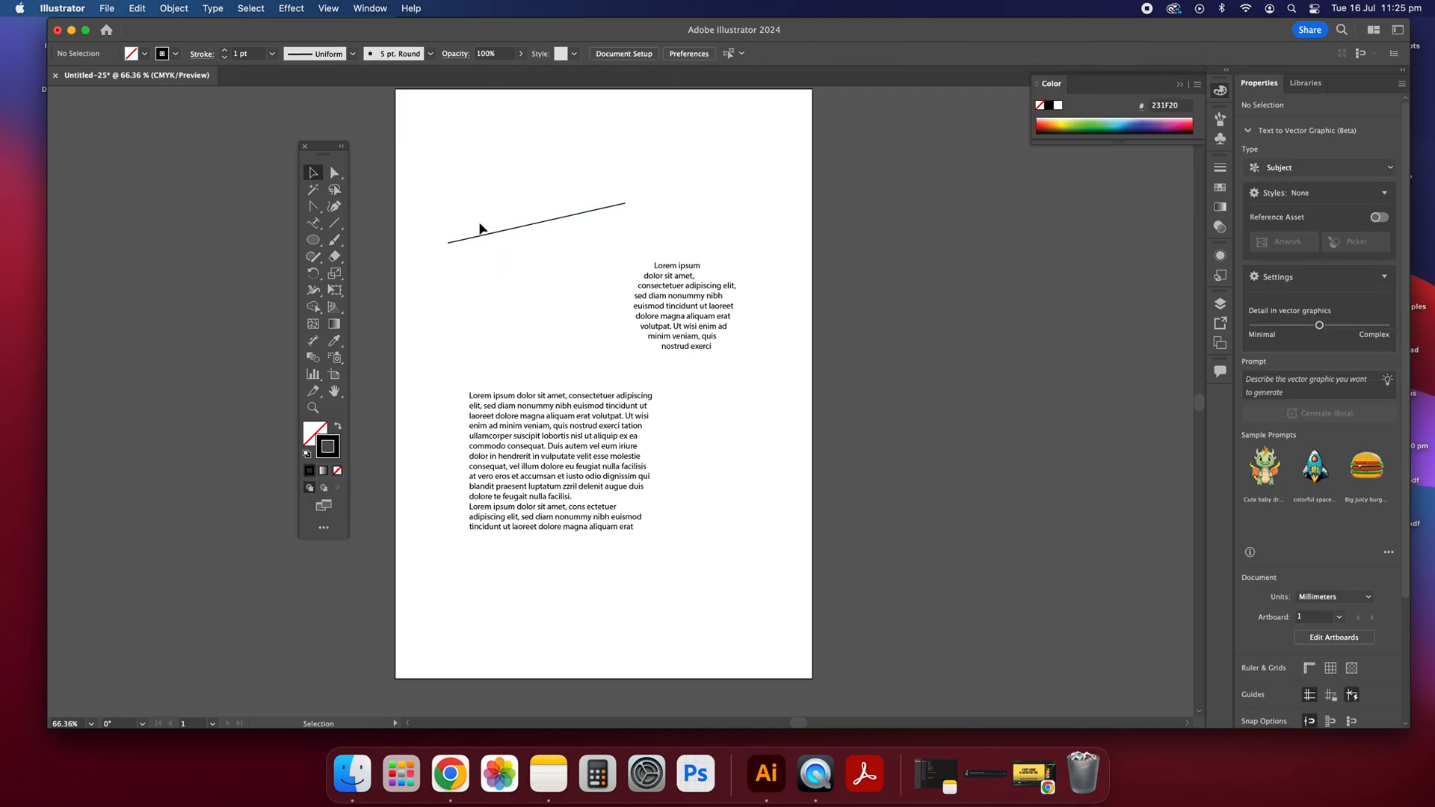
Step: Run placeholder text along the slanted line with the Type on a Path tool
click(314, 226)
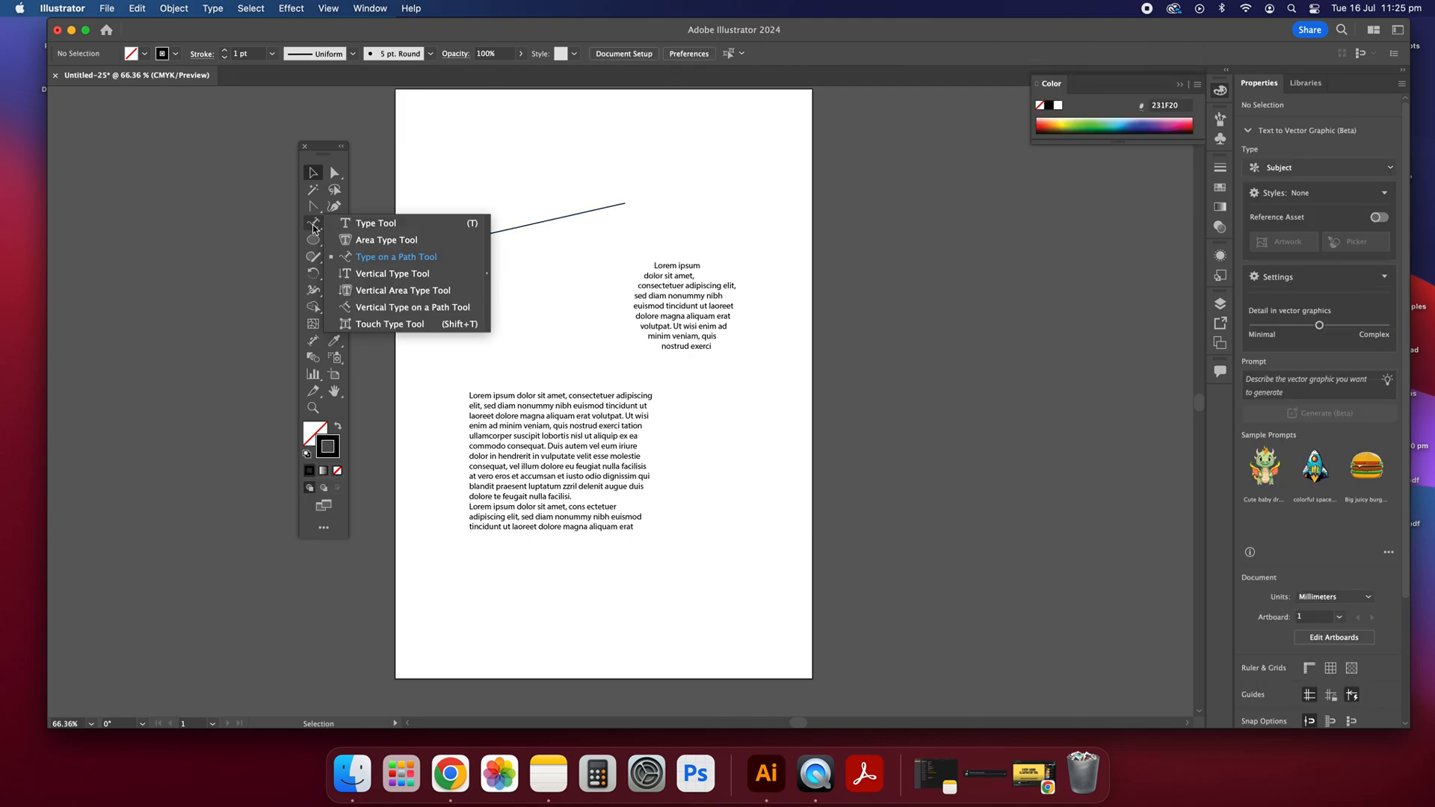
click(376, 259)
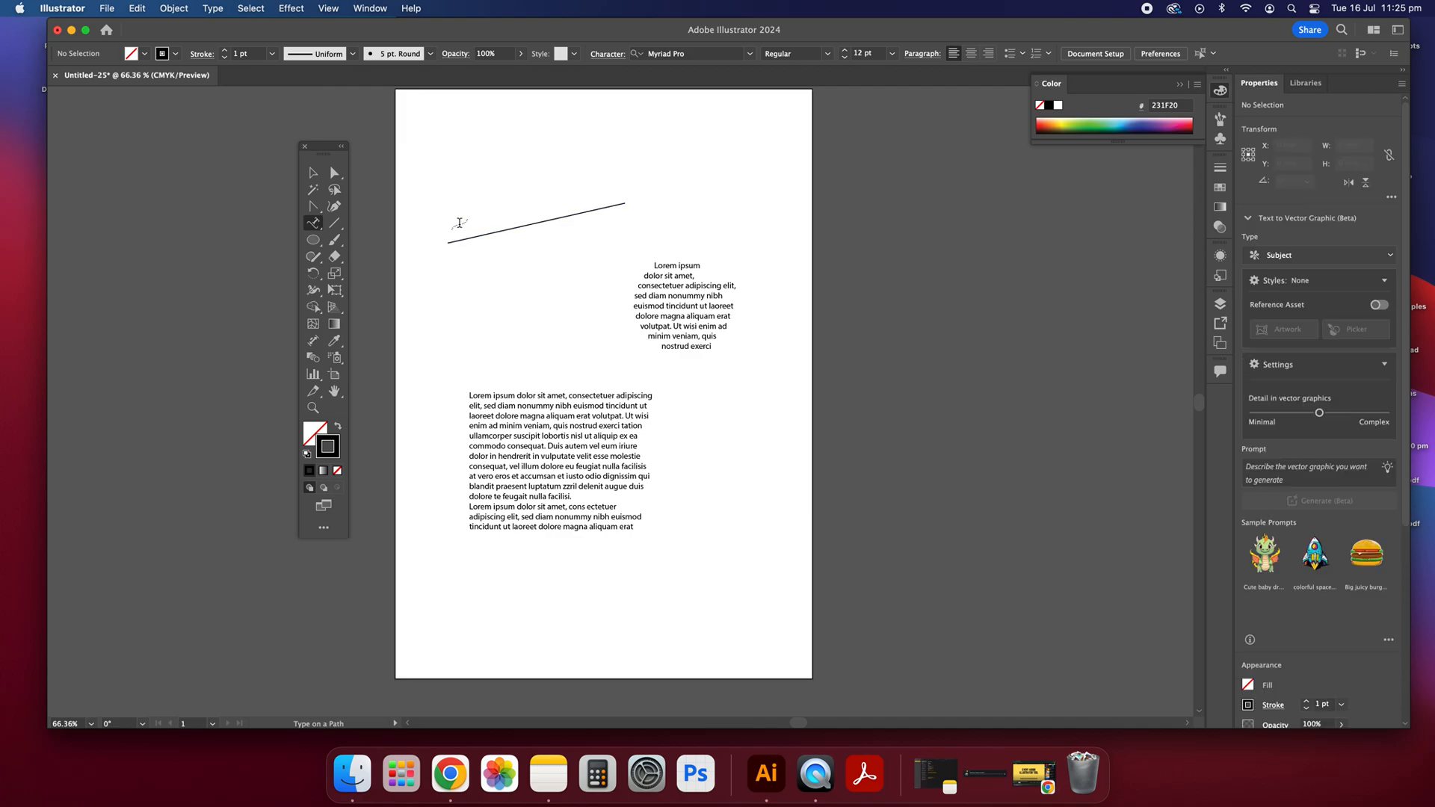
right_click(454, 243)
click(472, 235)
right_click(473, 236)
click(460, 232)
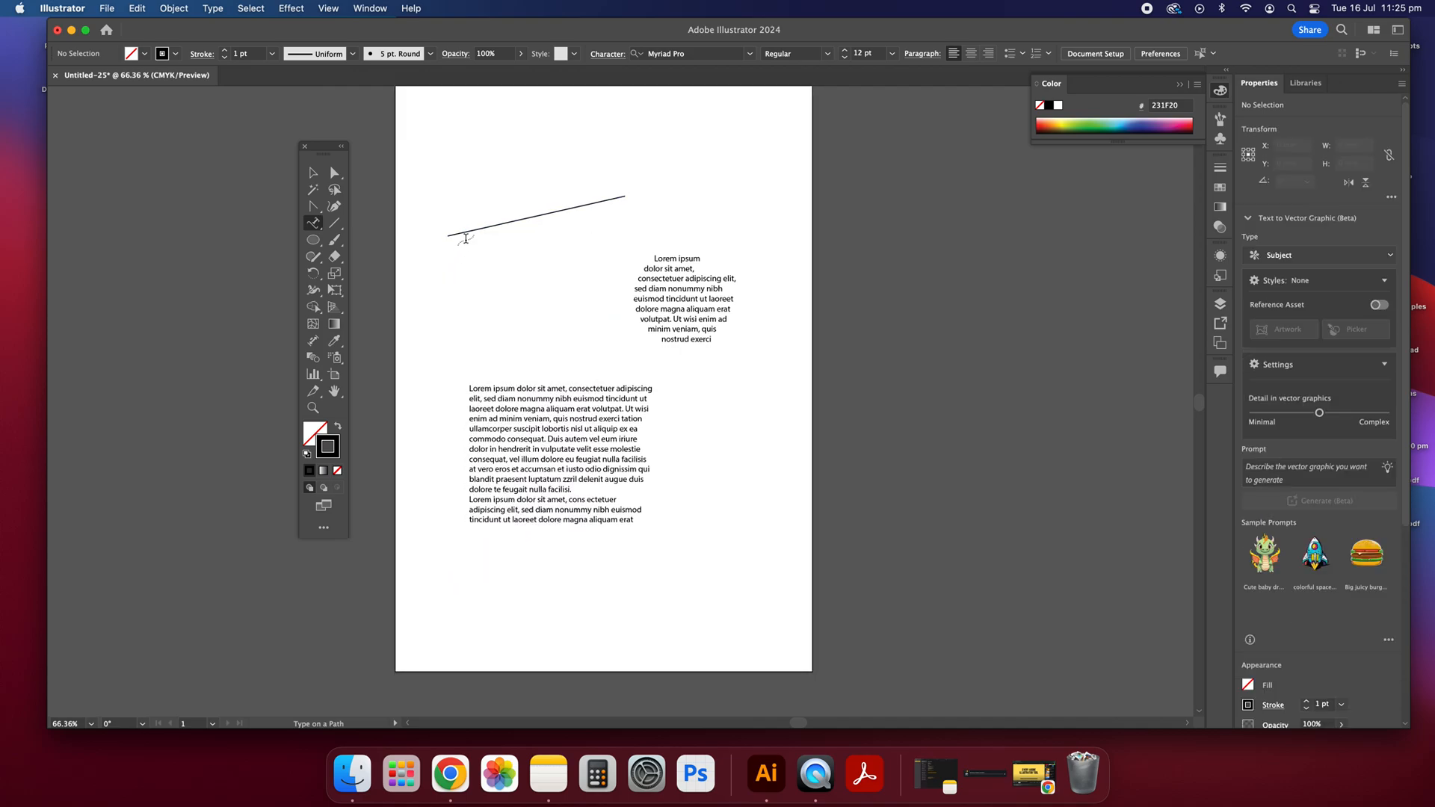
click(464, 238)
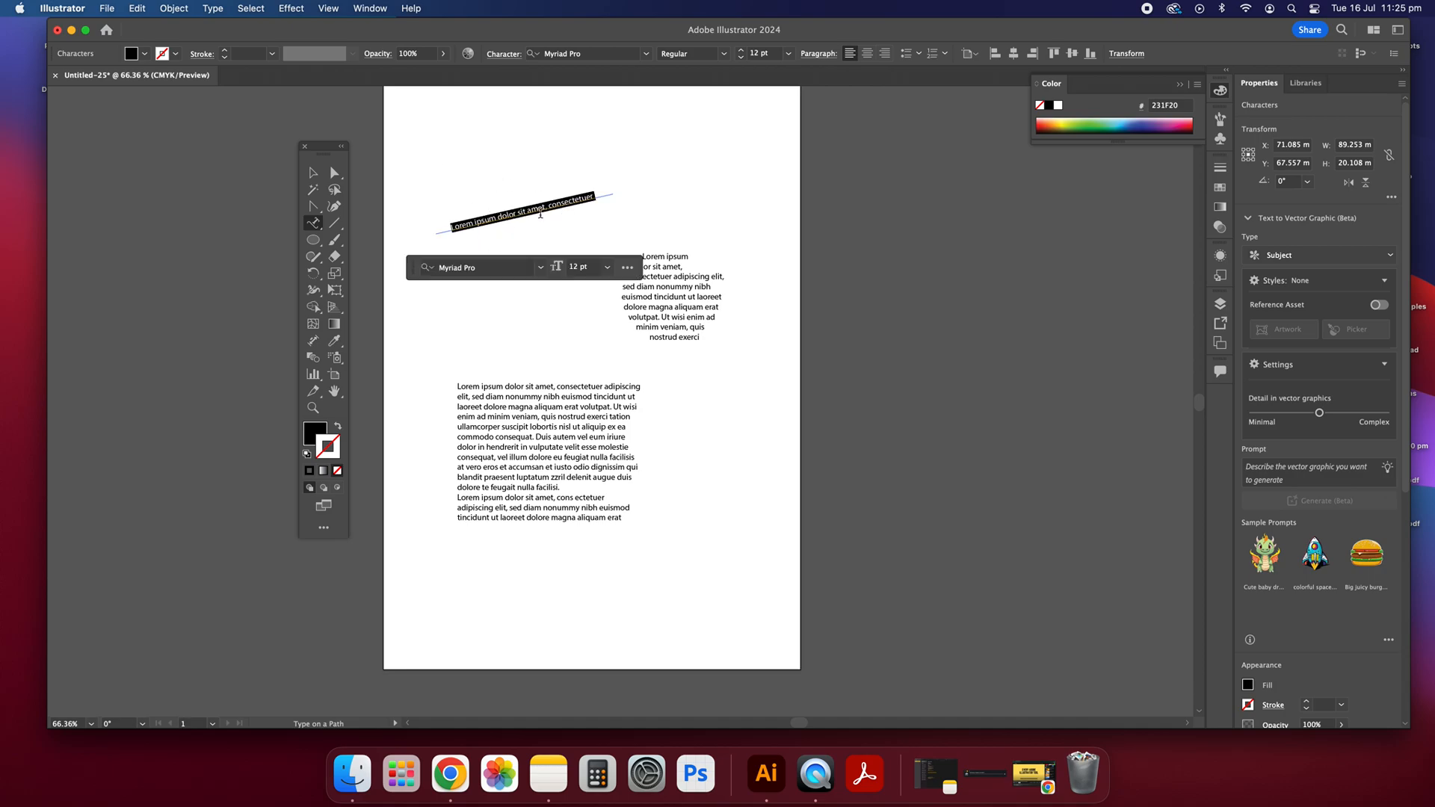
Step: Move the slanted path text down to just above the paragraph and deselect it
click(314, 173)
click(595, 170)
drag(542, 206, 542, 342)
click(526, 150)
Step: Place a column of placeholder text near the upper left of the page with the Vertical Type tool
click(316, 224)
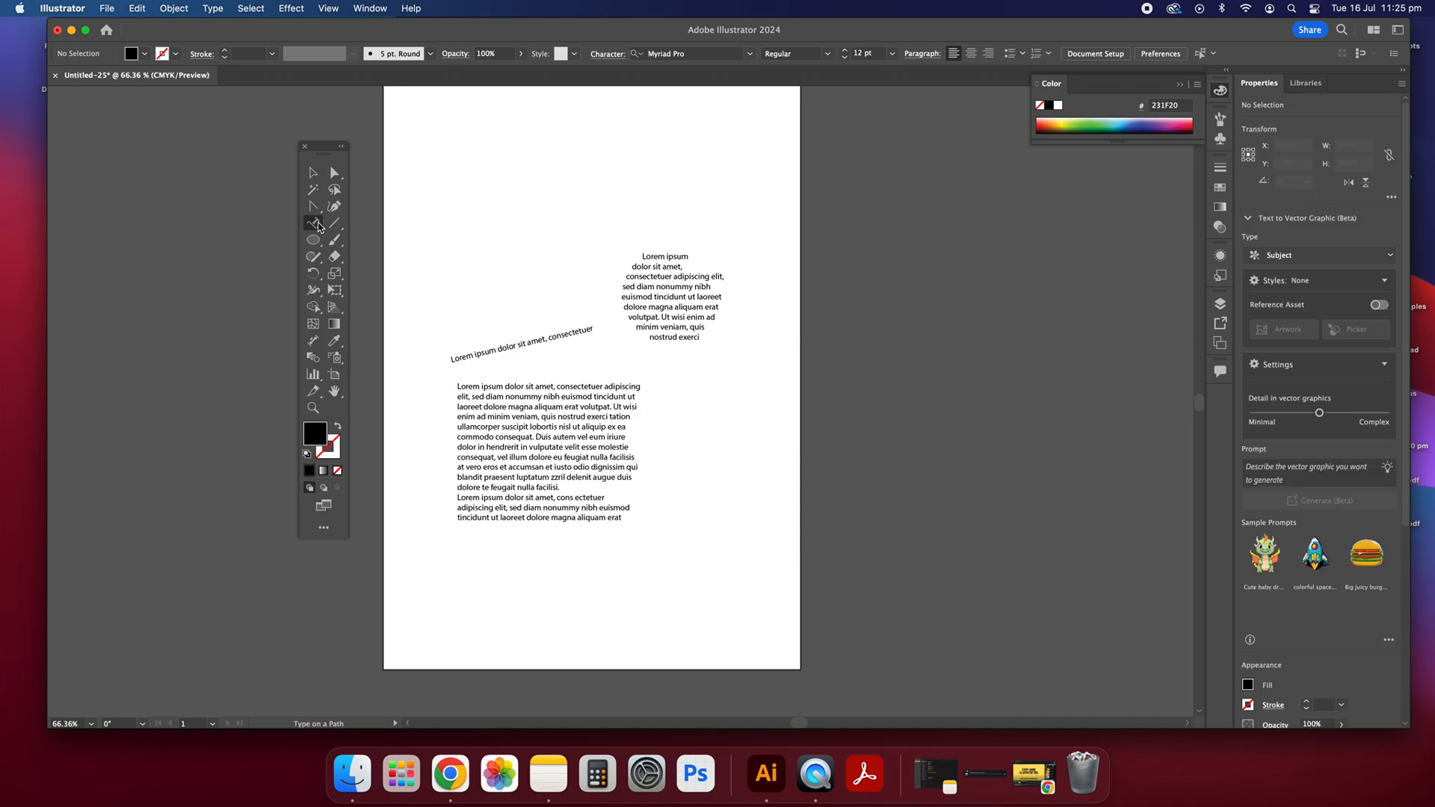
drag(308, 225, 424, 284)
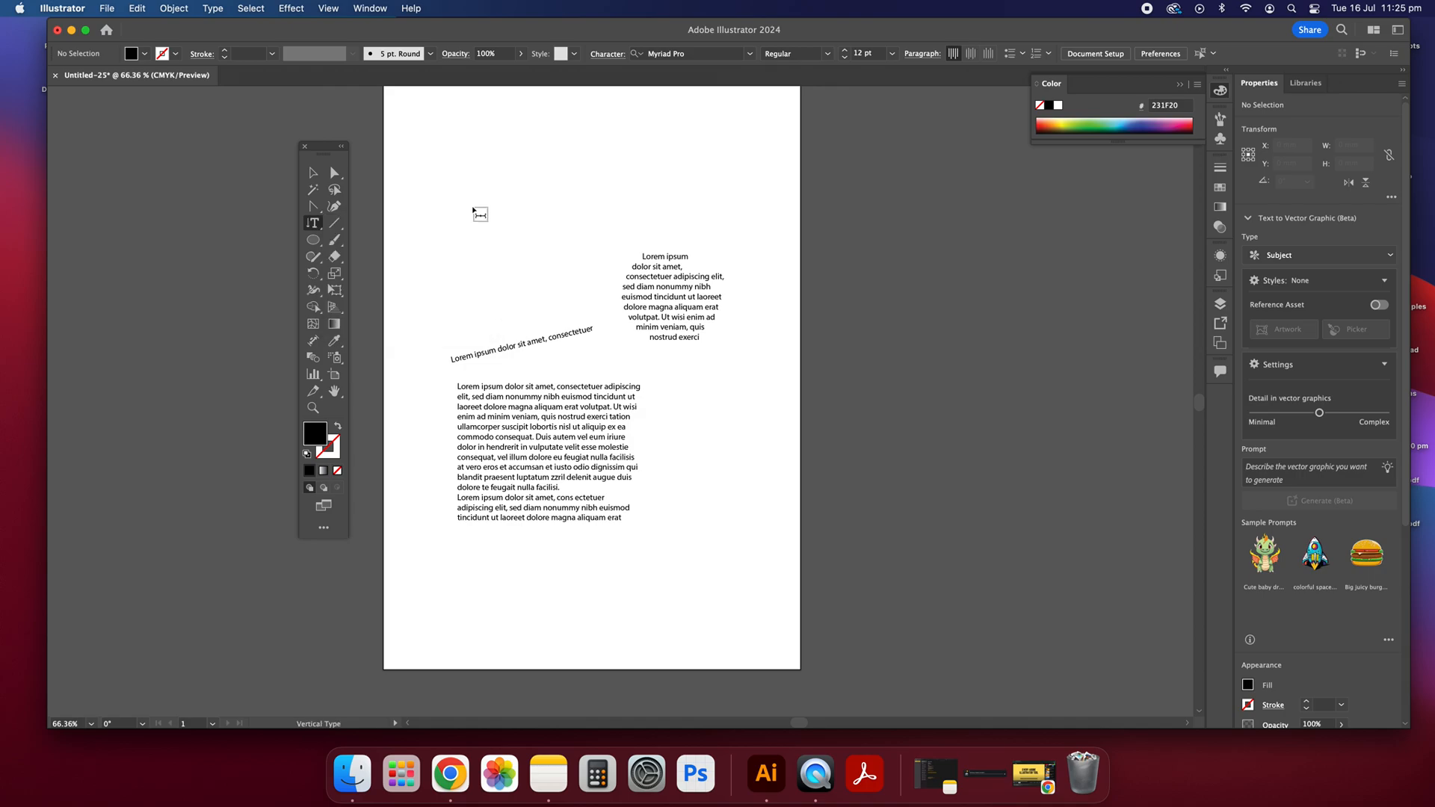
click(468, 161)
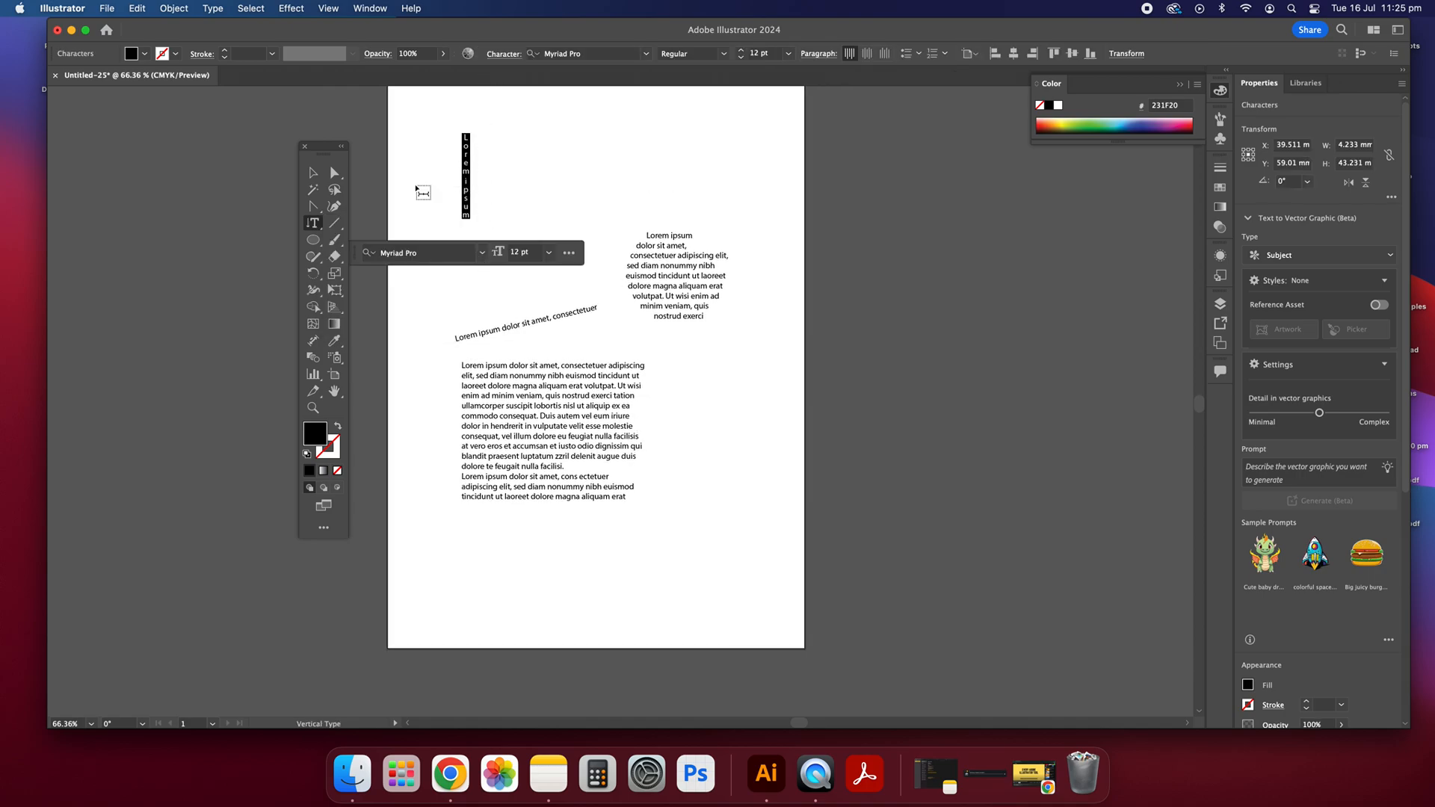
scroll(429, 224, up, 2)
scroll(426, 235, down, 1)
key(Escape)
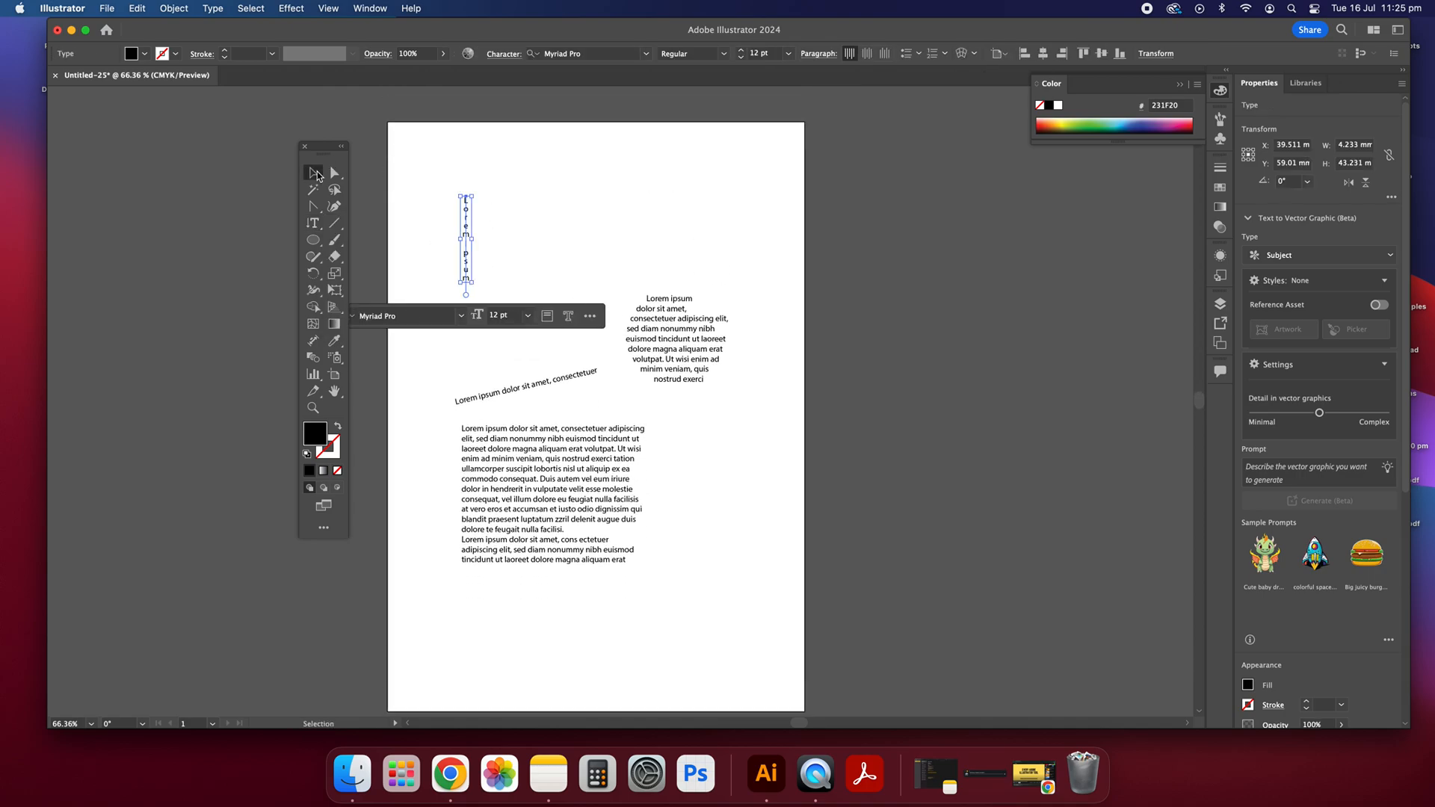
Step: Try rotating the large paragraph's text frame clockwise, undo the rotation and deselect the frame
click(708, 373)
click(635, 499)
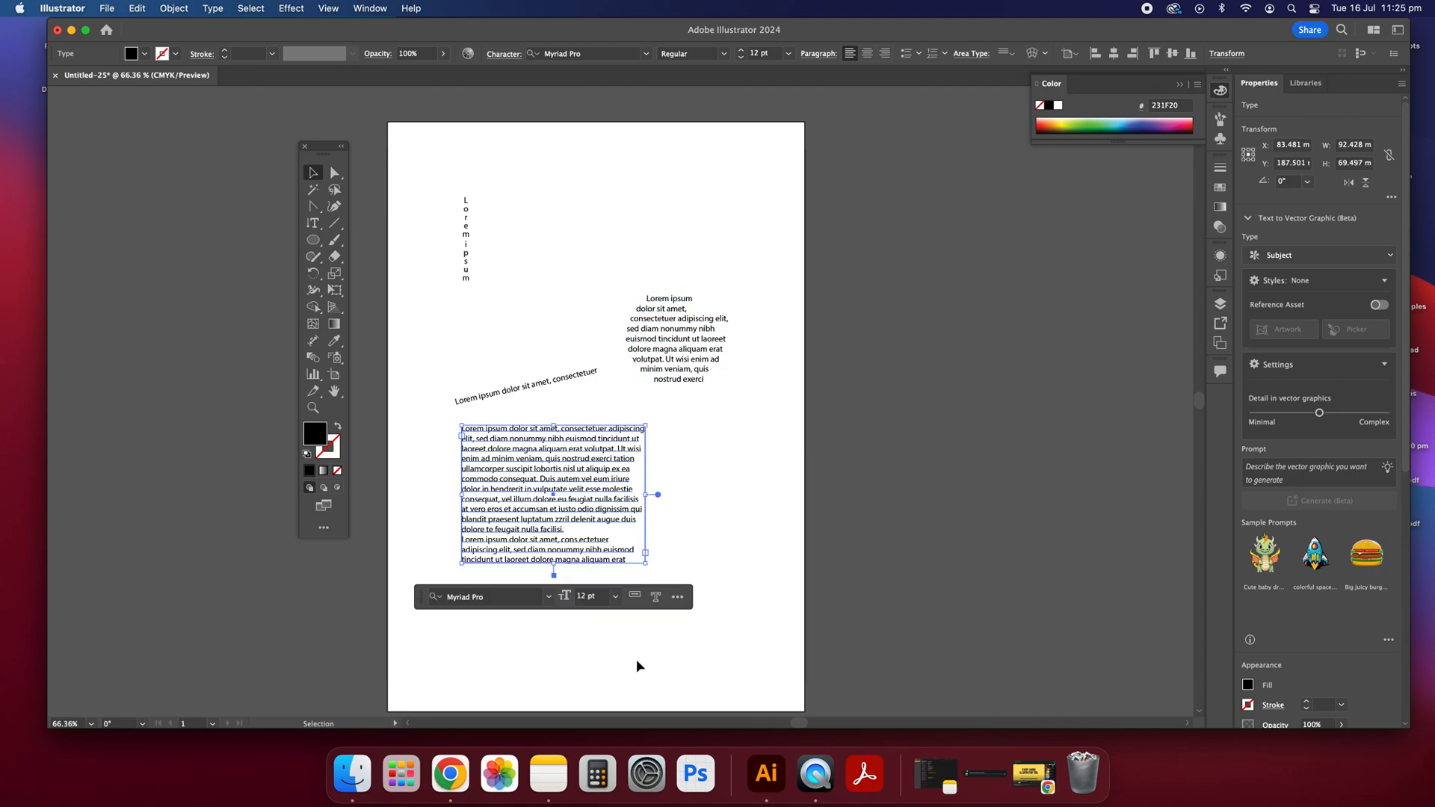
drag(651, 567, 640, 611)
key(super+z)
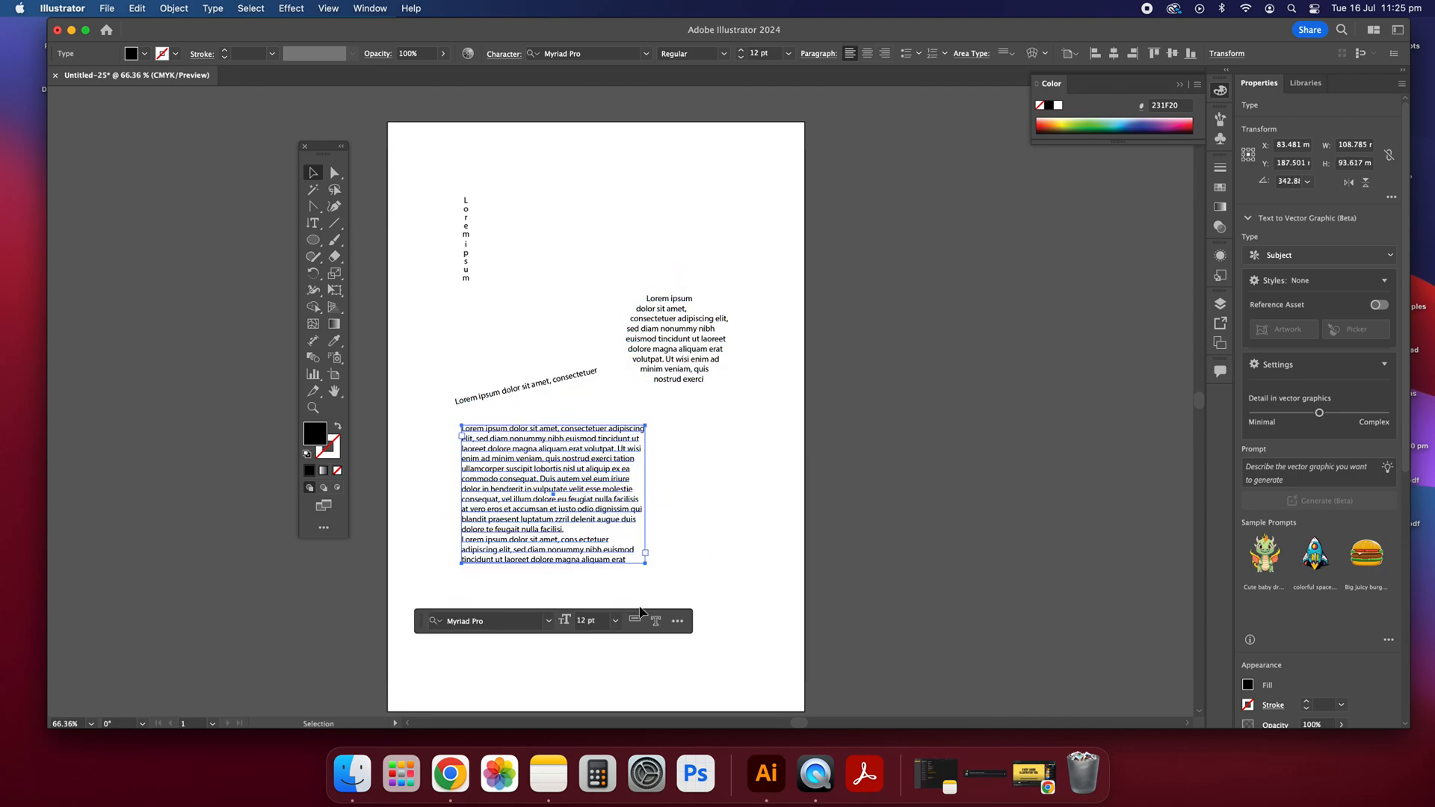
click(521, 163)
Step: Draw a black rectangle about 28 mm by 55 mm to the right of the vertical text column
drag(313, 223, 394, 297)
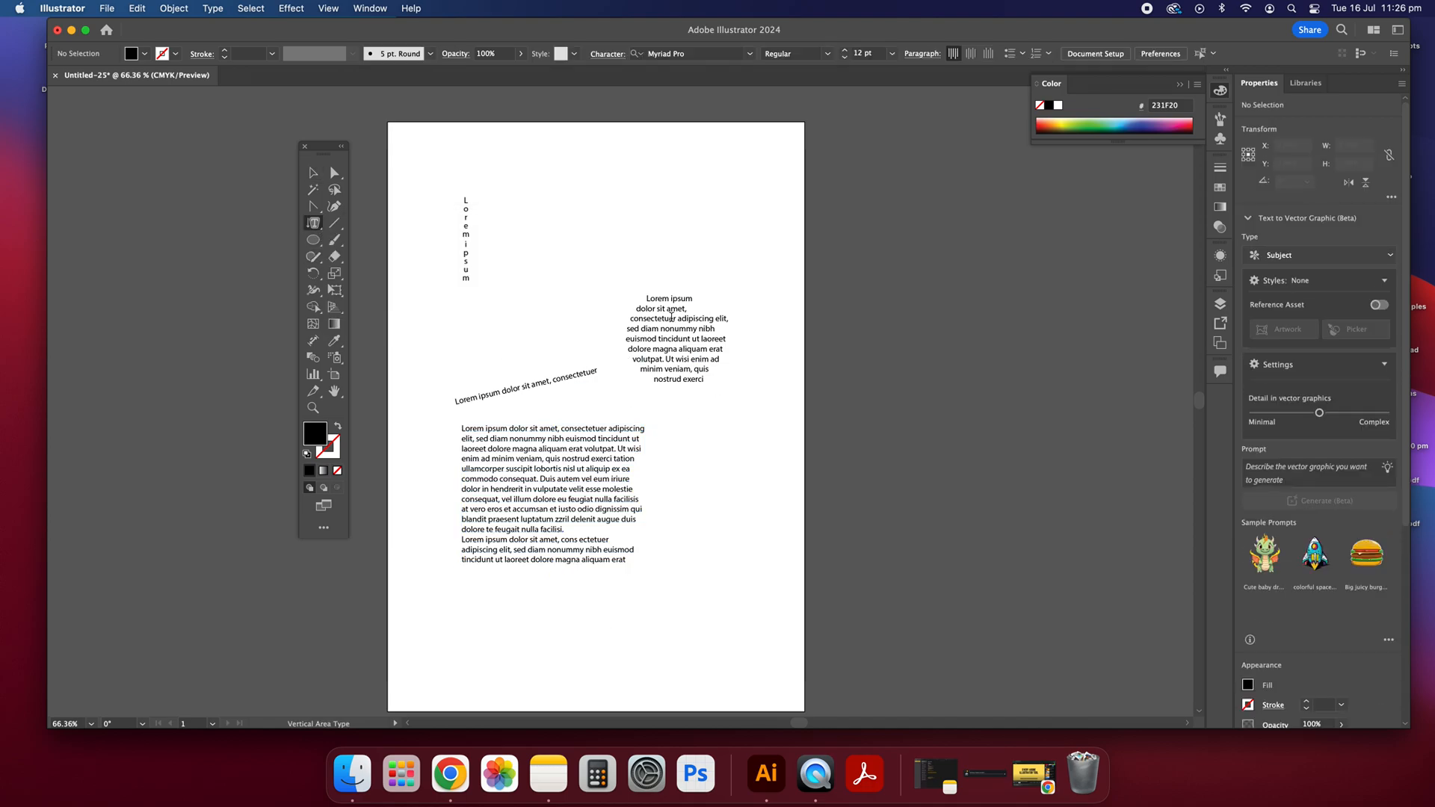
click(312, 173)
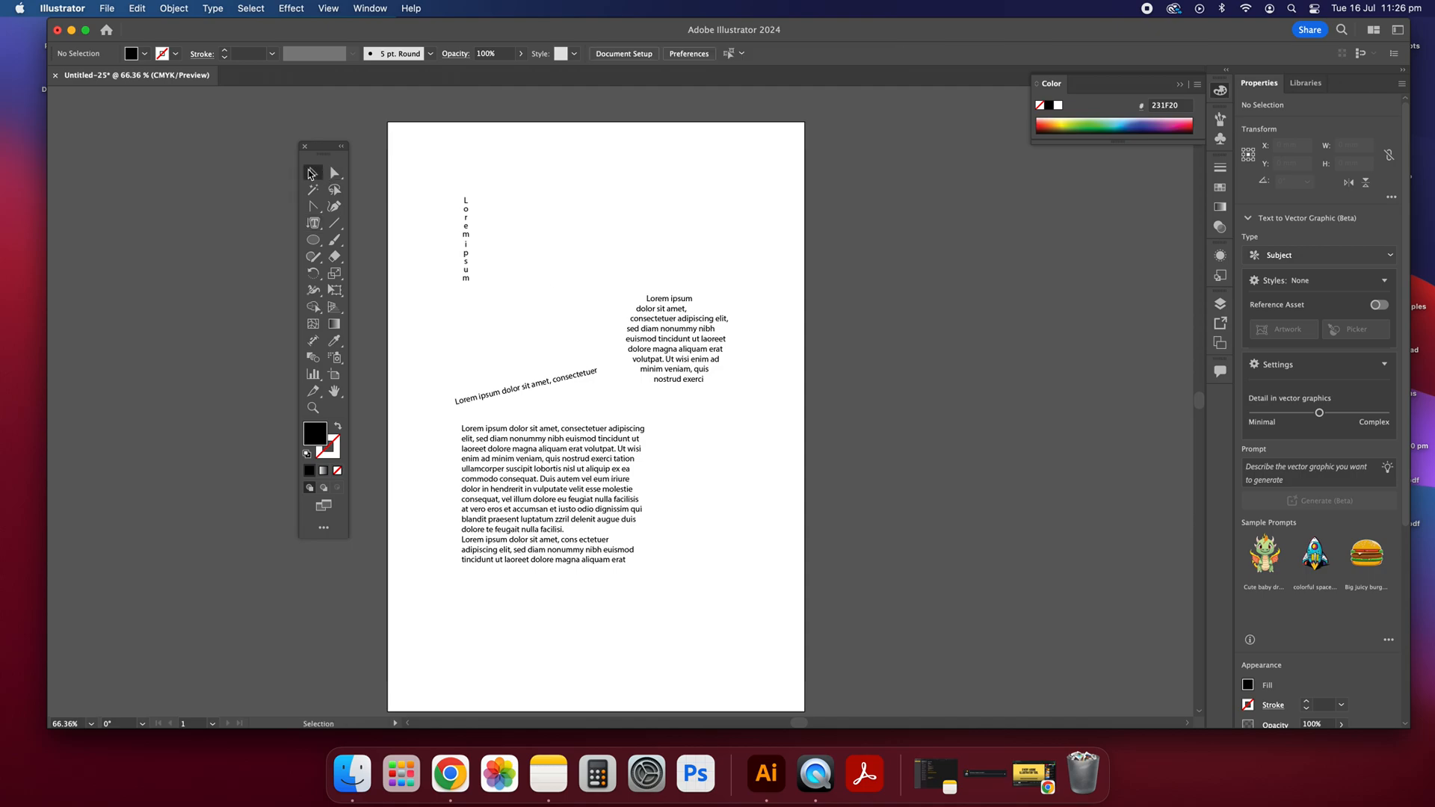
drag(313, 240, 389, 240)
drag(549, 172, 604, 281)
key(v)
click(401, 160)
Step: Turn the black rectangle into vertical placeholder text with the Vertical Area Type tool and deselect it
click(313, 220)
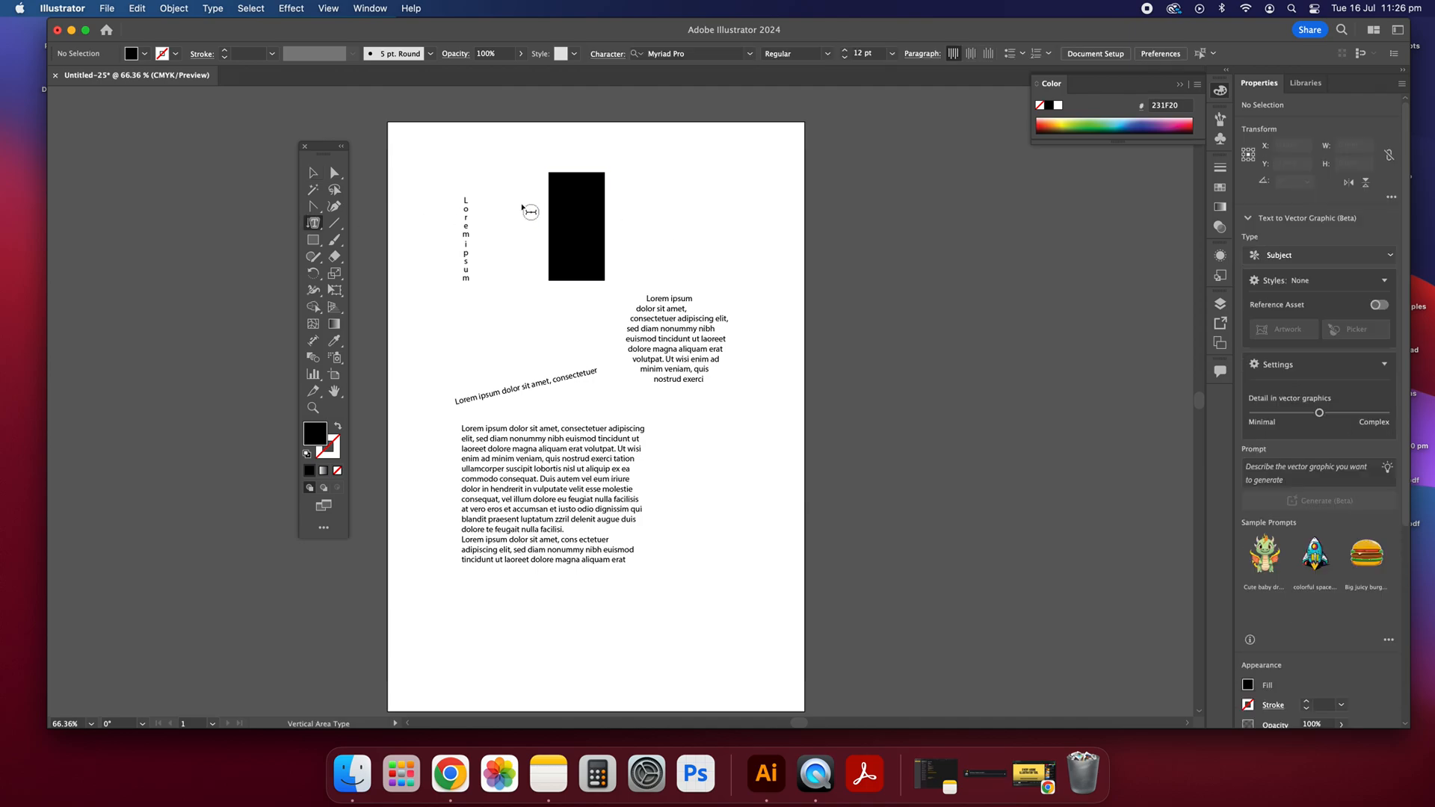
click(565, 213)
click(867, 400)
click(564, 176)
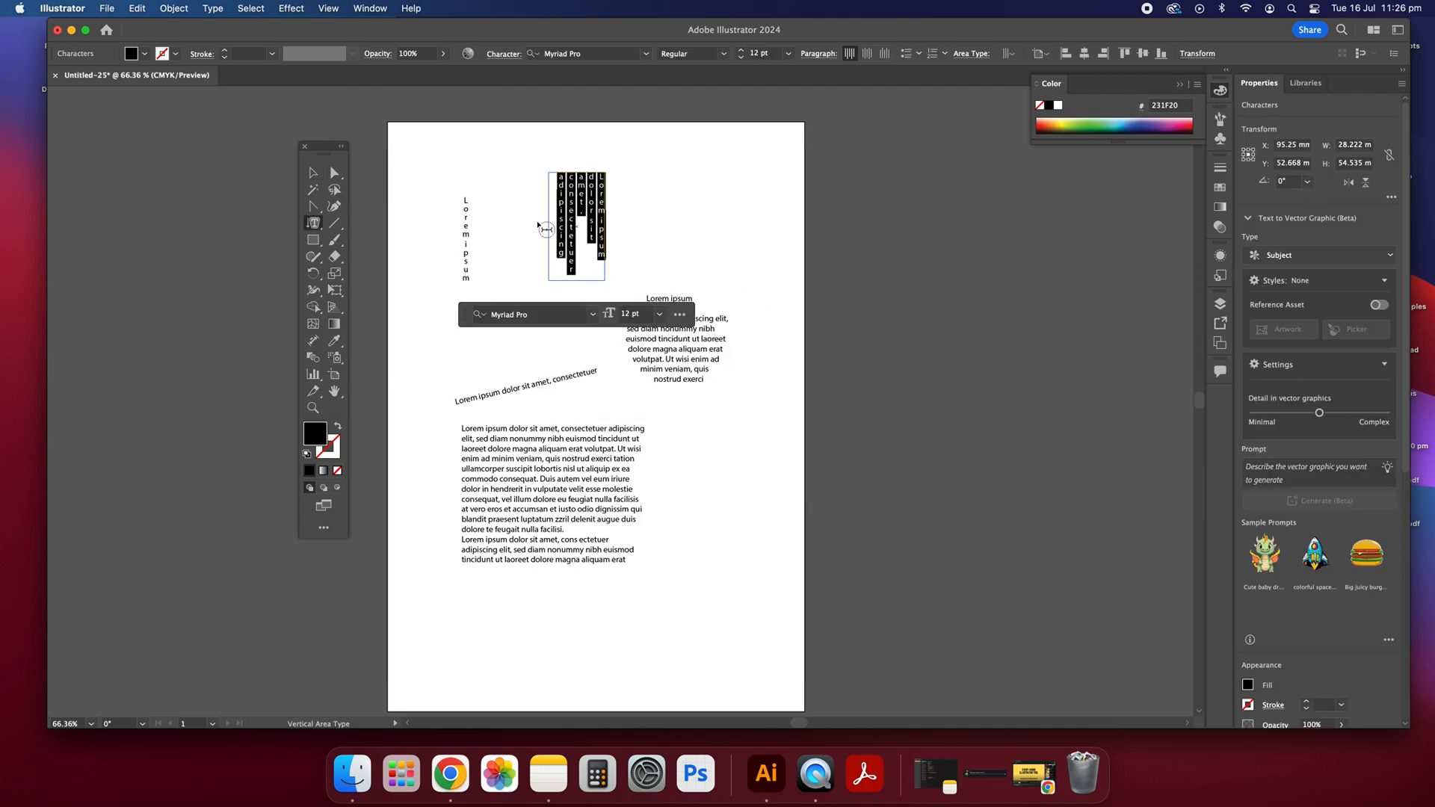
click(314, 173)
click(446, 172)
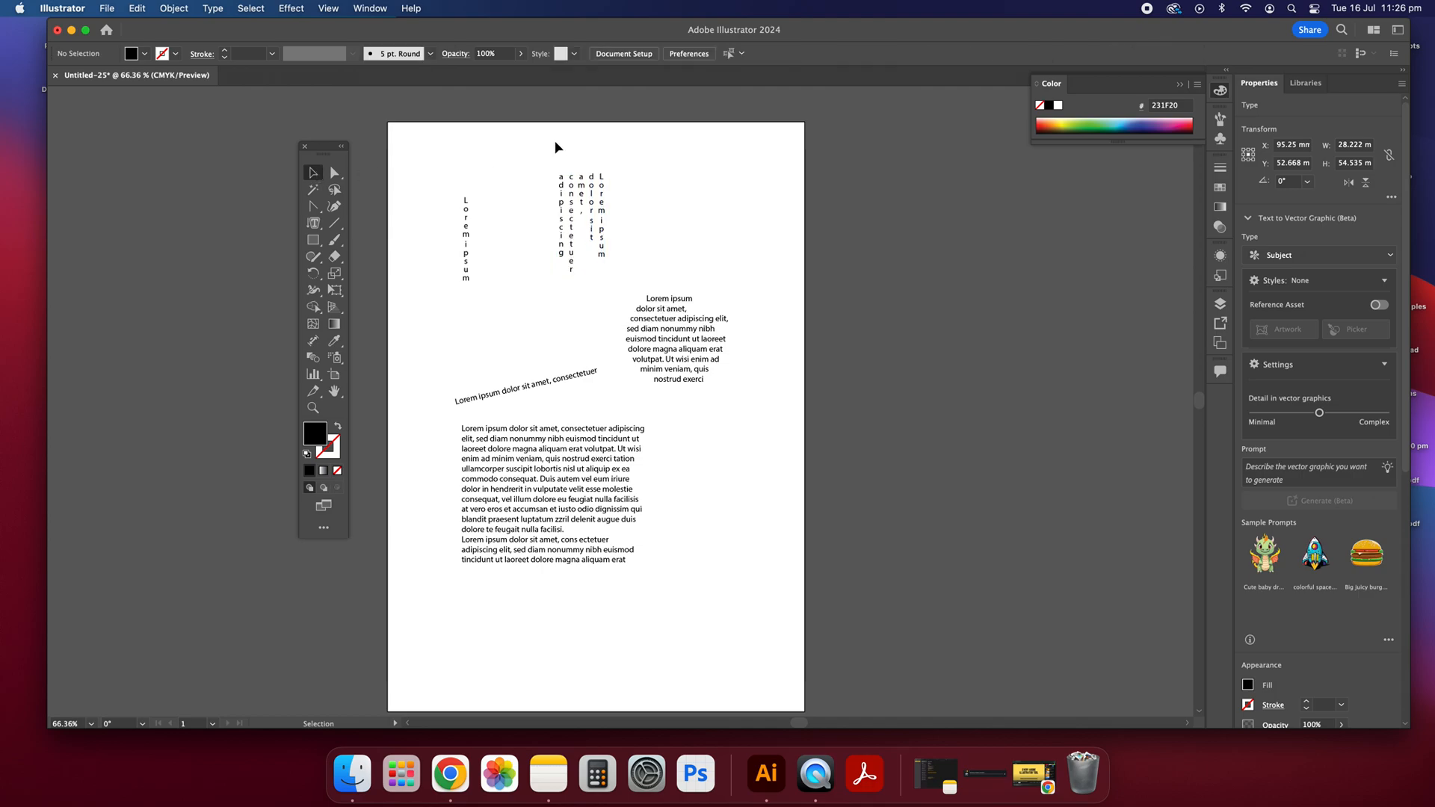
Step: Move the vertical area text block next to the single vertical text column
drag(597, 205, 527, 229)
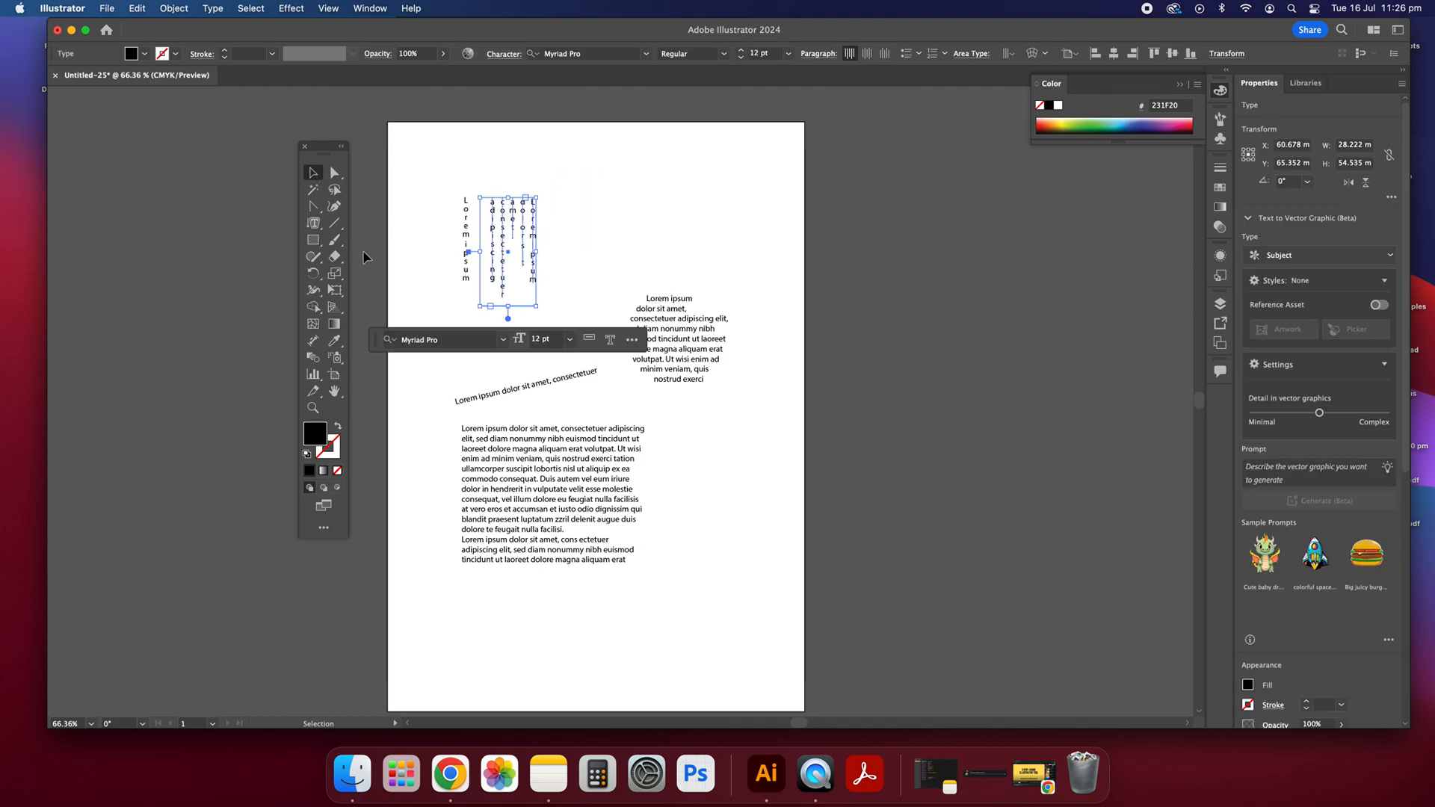
click(318, 224)
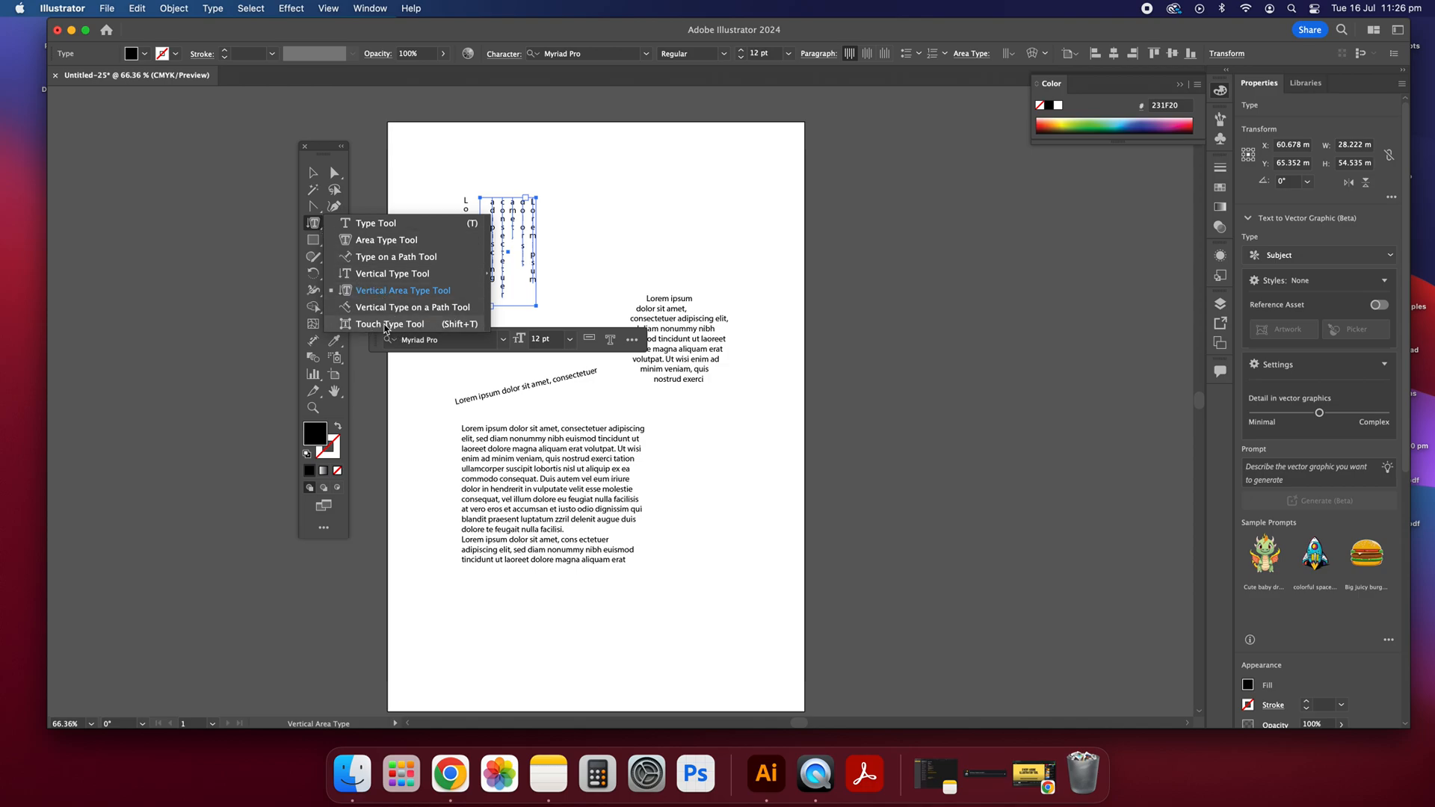
click(315, 176)
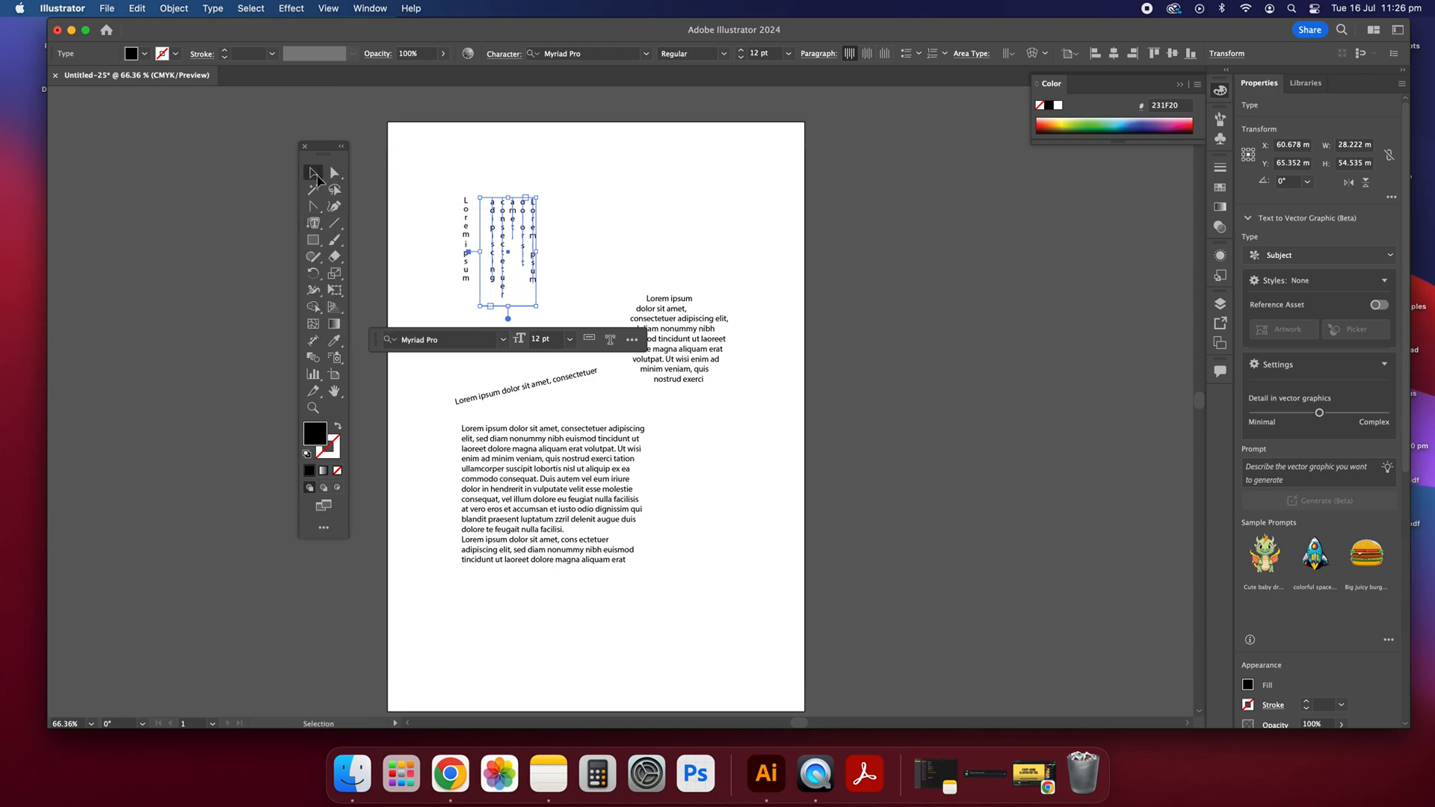
Step: Draw a diagonal line about 66 mm by 37 mm below the vertical text with the Line Segment tool and give it a black stroke
click(596, 219)
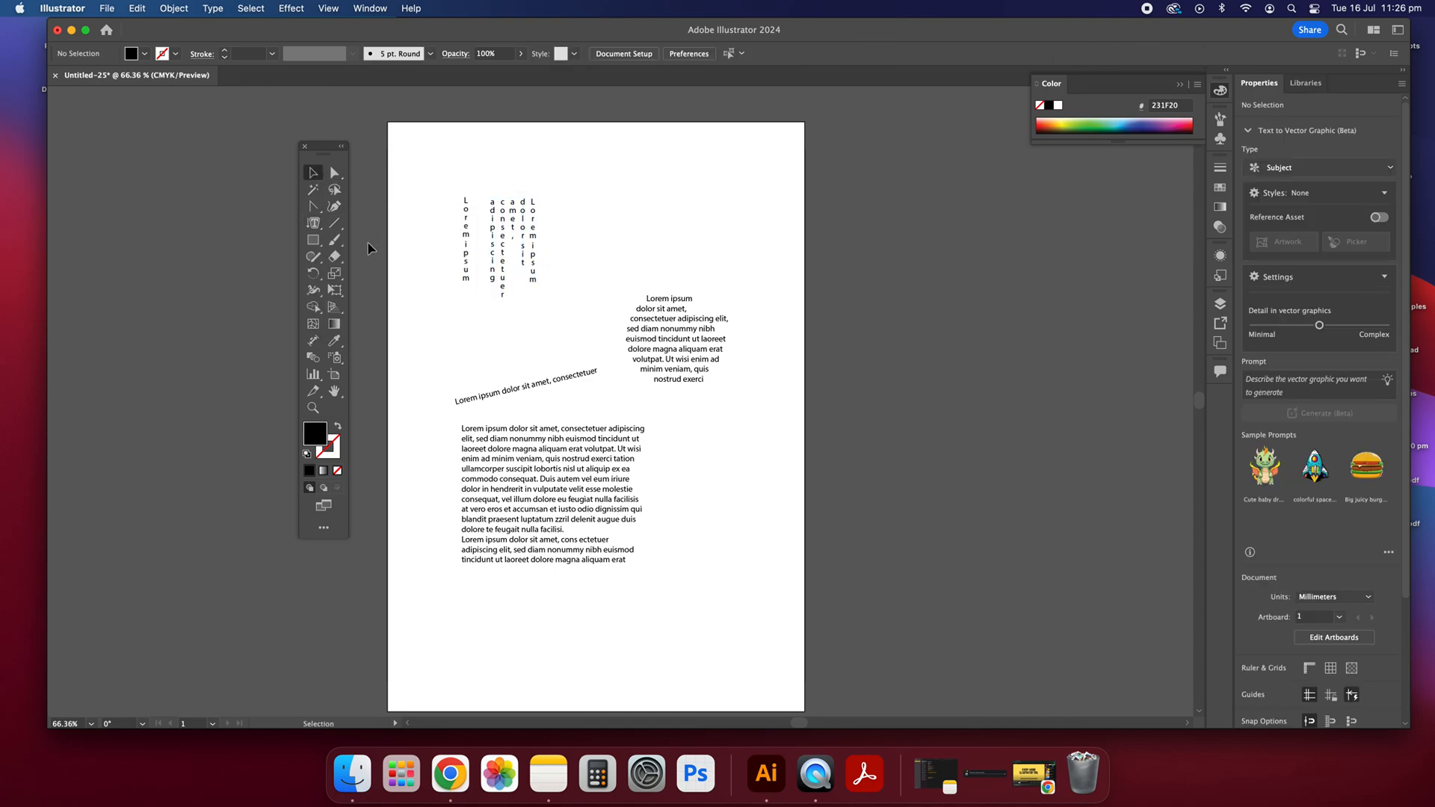
click(314, 223)
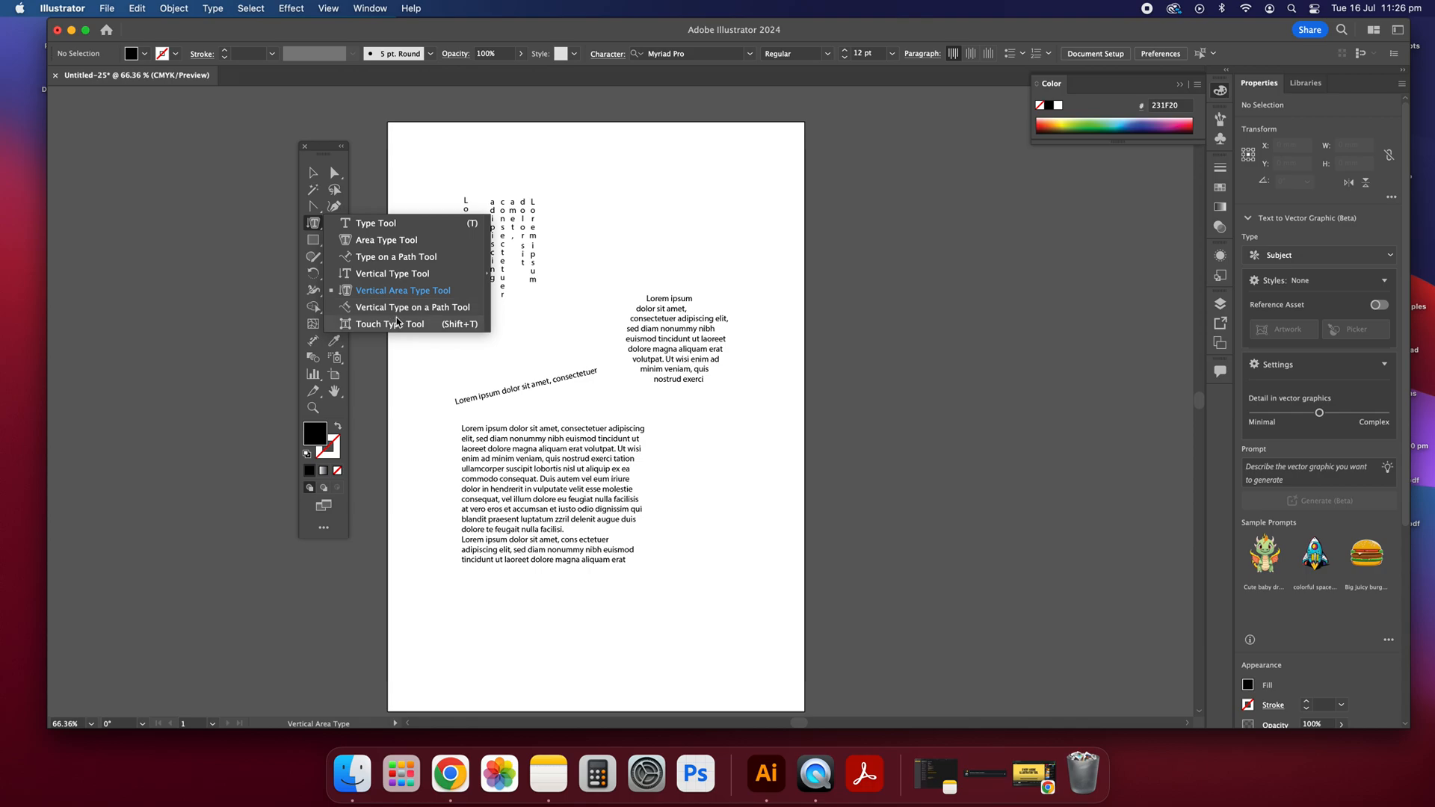
click(313, 172)
drag(334, 223, 391, 226)
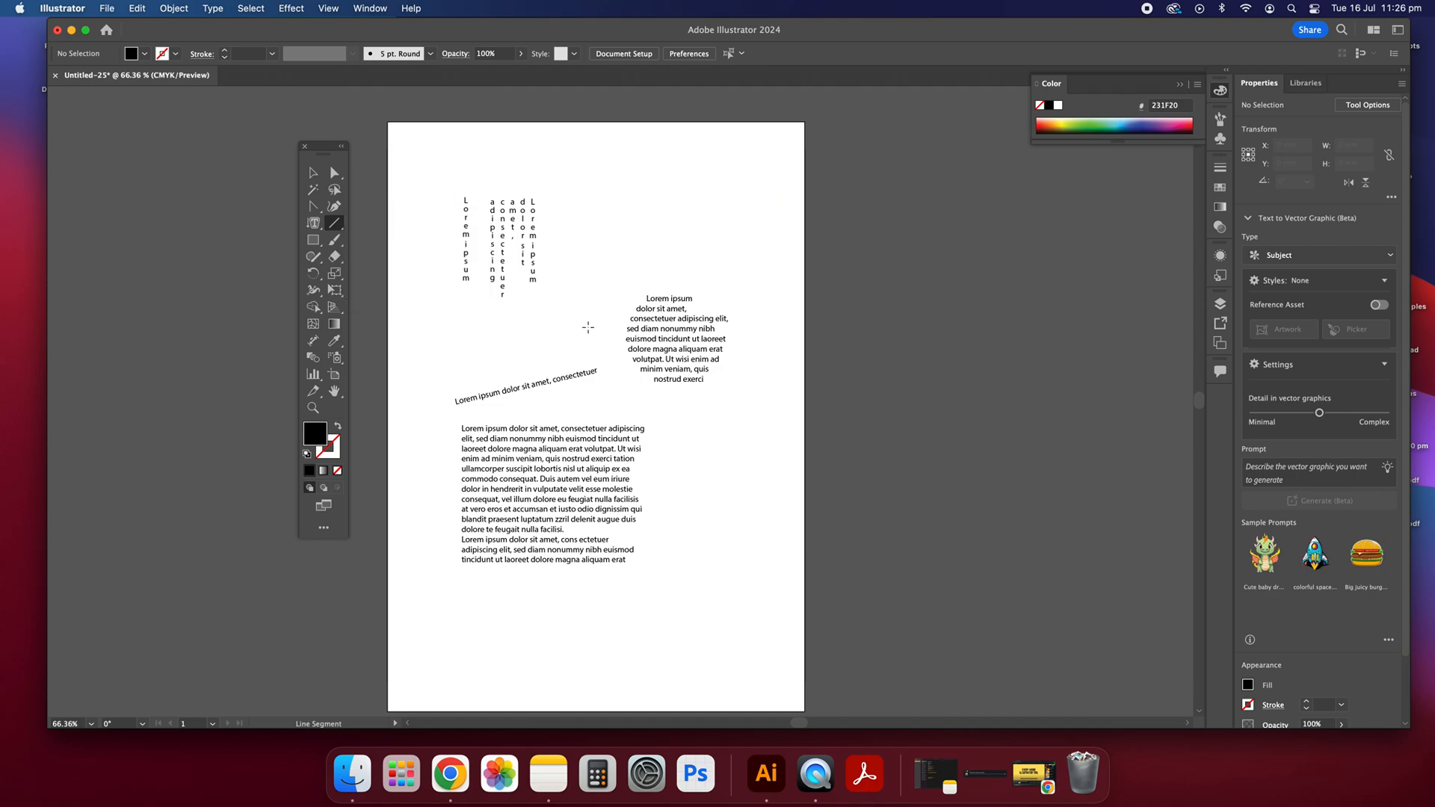
mouse_move(497, 333)
mouse_down()
mouse_move(632, 282)
mouse_move(627, 258)
mouse_up()
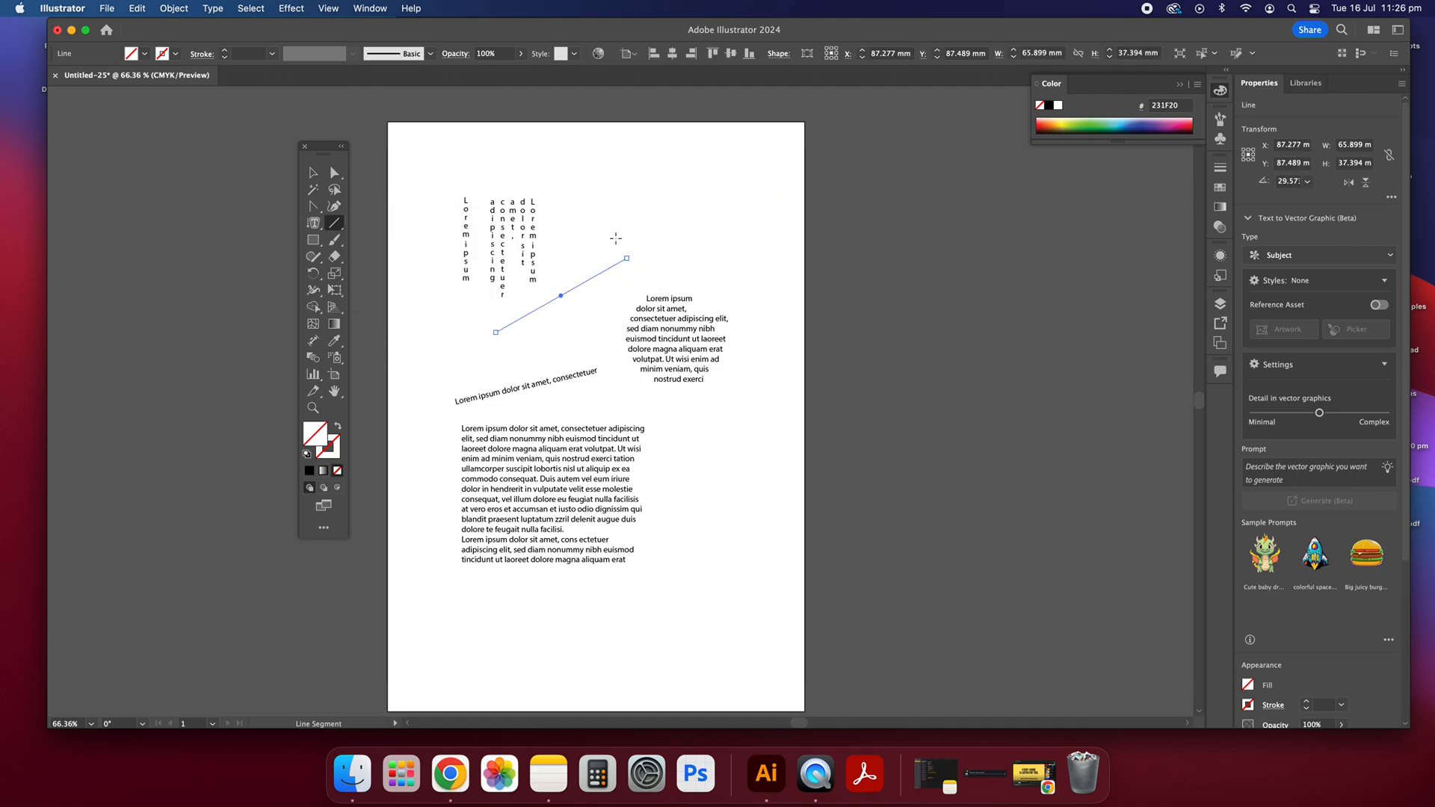
click(310, 473)
click(312, 173)
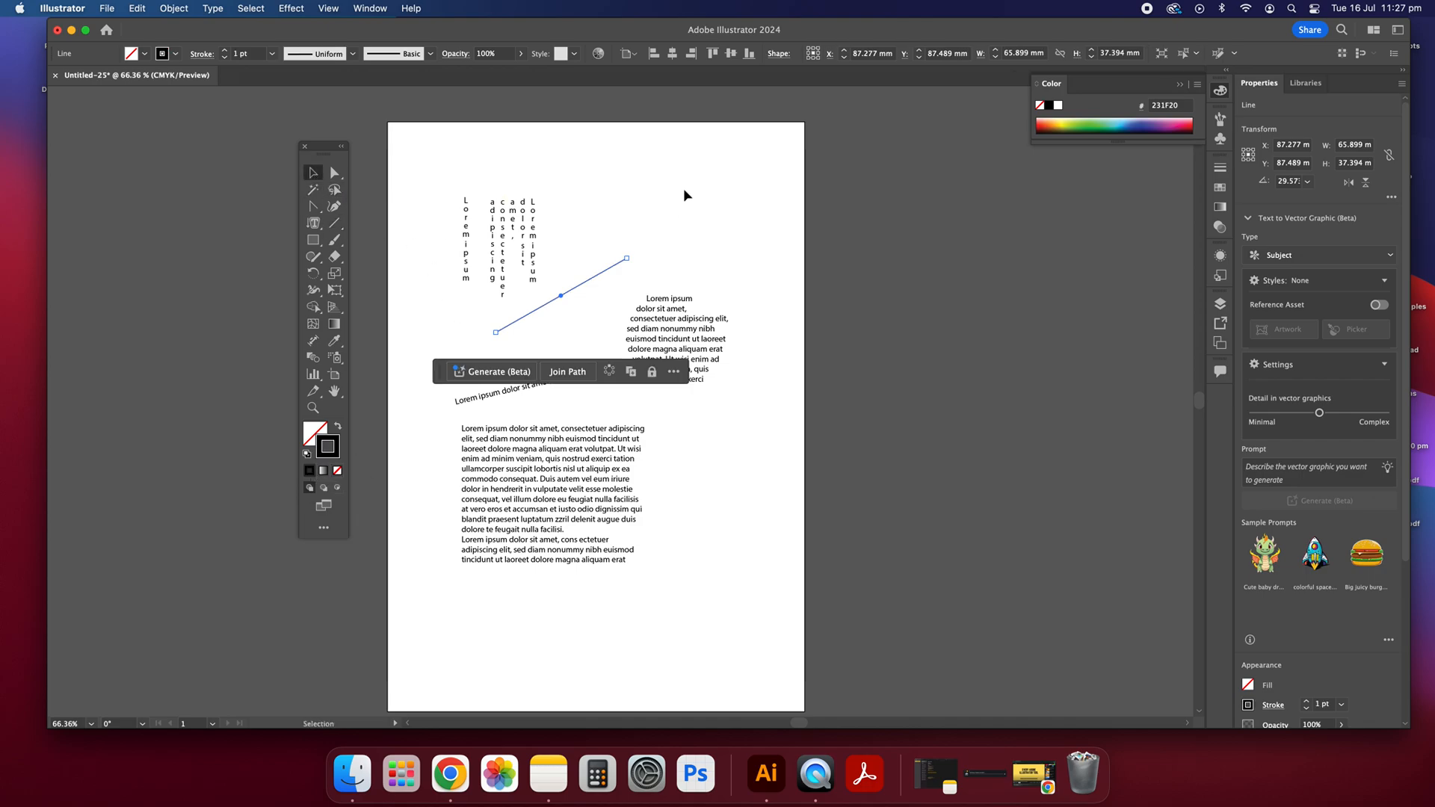
Step: Move the diagonal line slightly down and left, above the slanted path text, and deselect it
click(573, 305)
drag(568, 293, 549, 320)
click(626, 195)
Step: Draw a spiral about 22 mm by 23 mm to the upper right of the vertical text with the Spiral tool
click(334, 223)
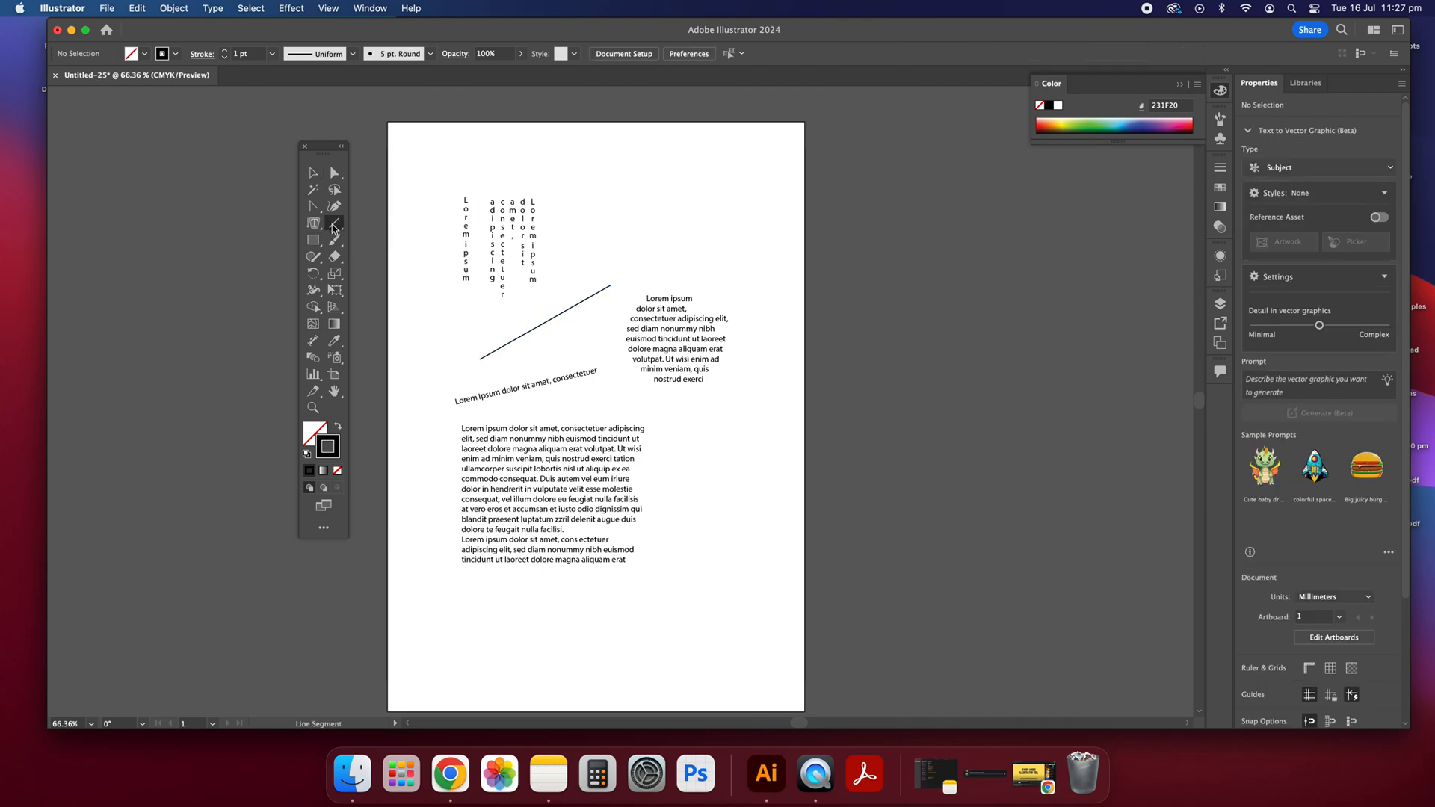
click(334, 226)
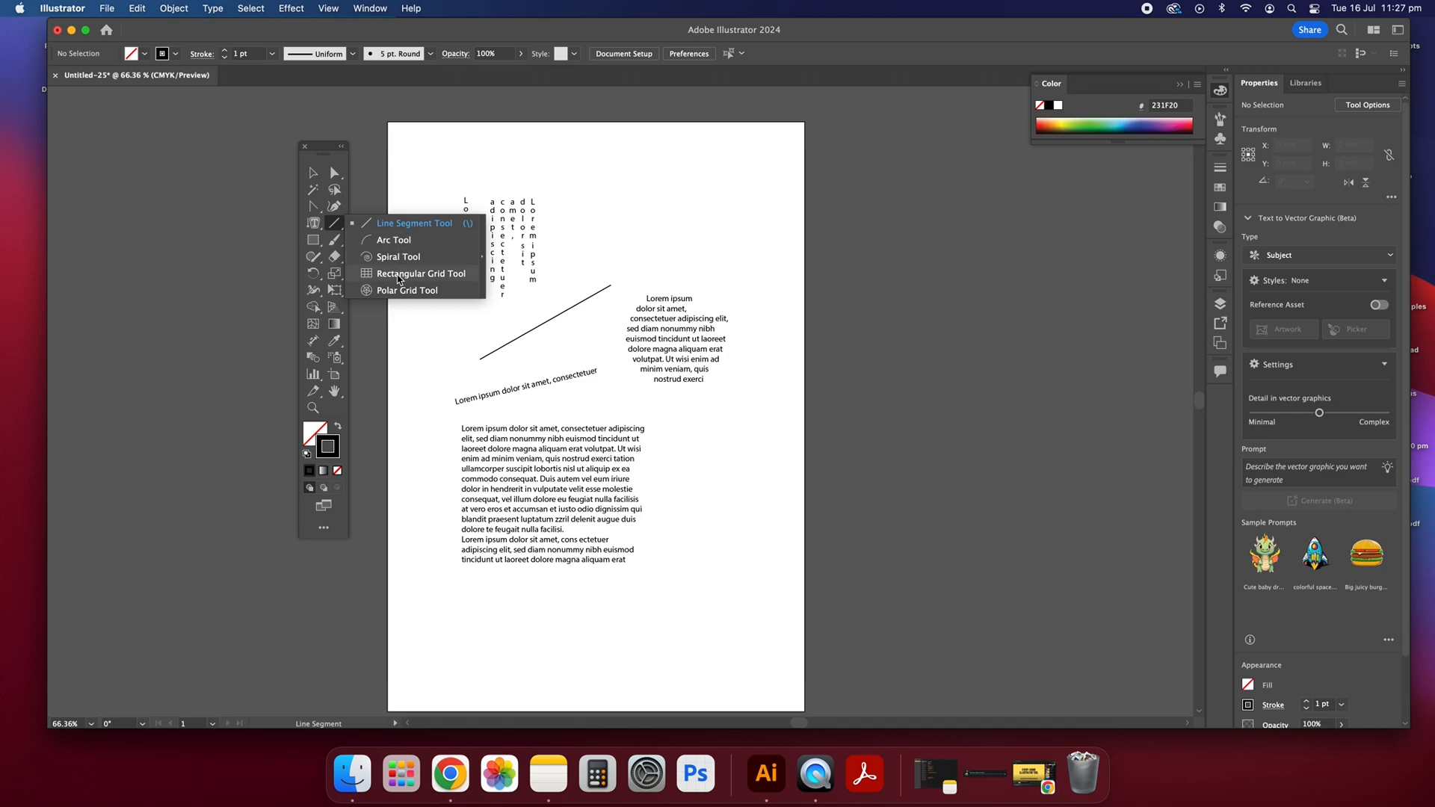
click(402, 258)
drag(574, 191, 596, 211)
click(313, 173)
Step: Draw a polar grid about 39 mm by 30 mm above the circular text block and deselect it
drag(334, 223, 438, 302)
drag(647, 210, 725, 269)
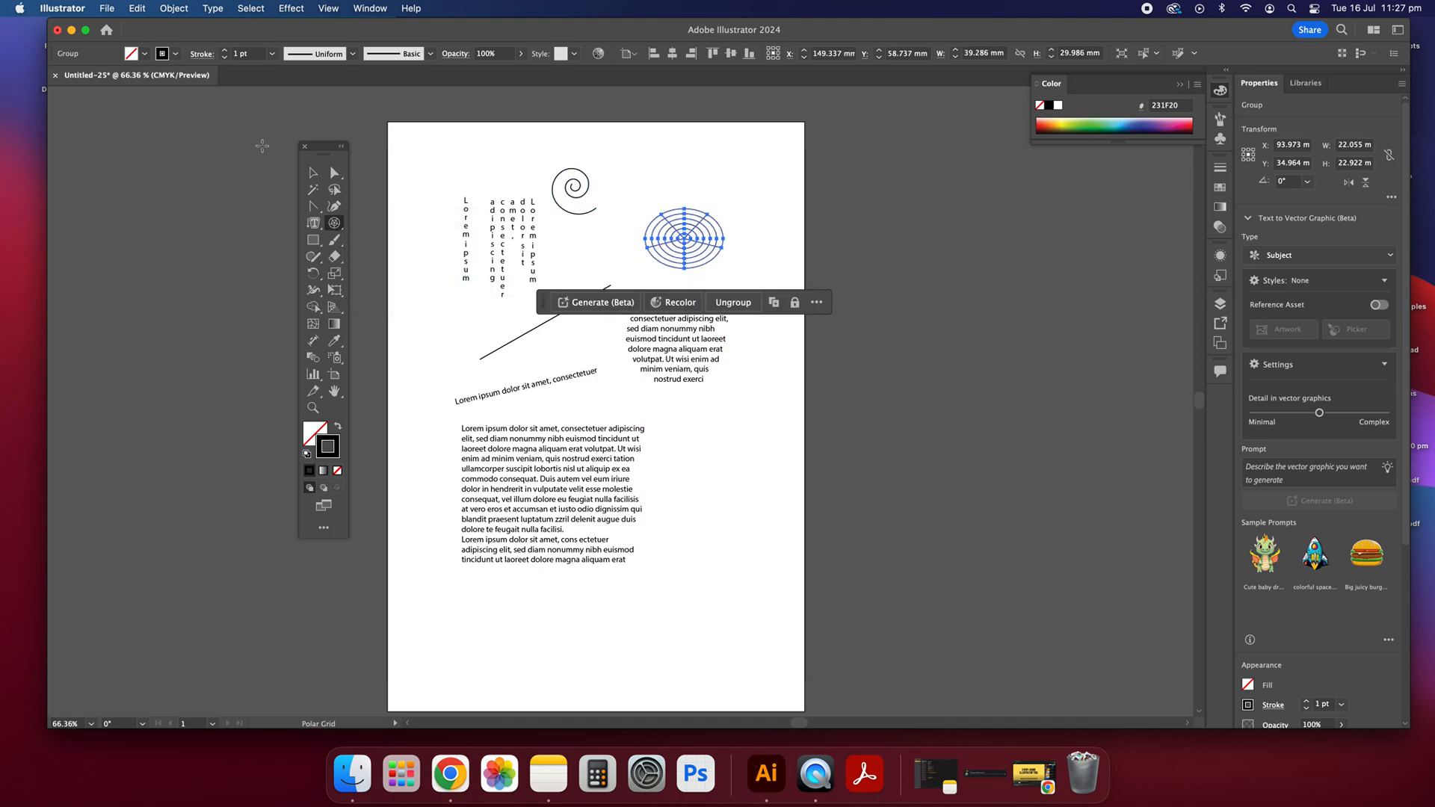
click(314, 174)
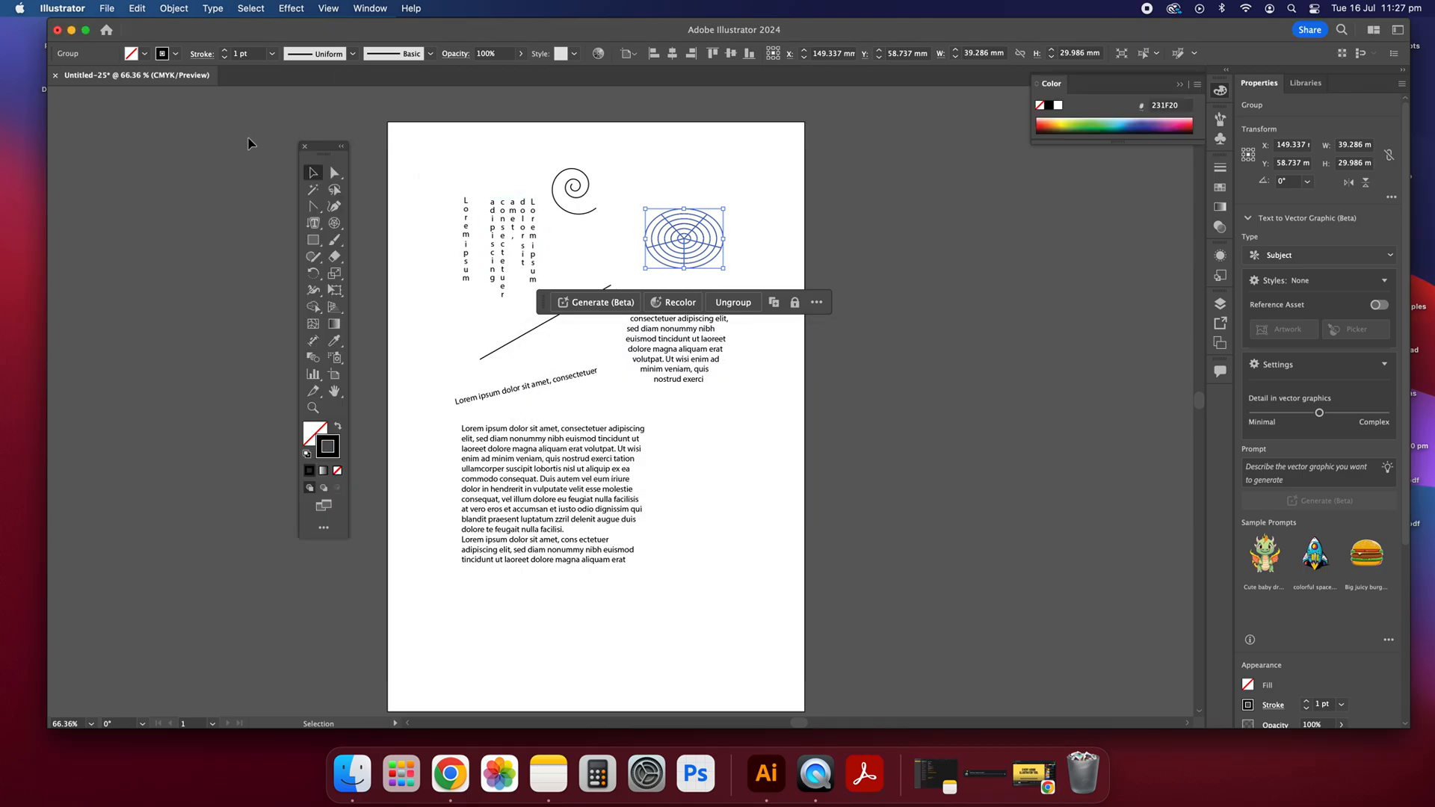
click(408, 155)
Step: Draw a rectangular grid about 92 mm by 25 mm below the large paragraph, adjusting its rows while drawing
click(336, 223)
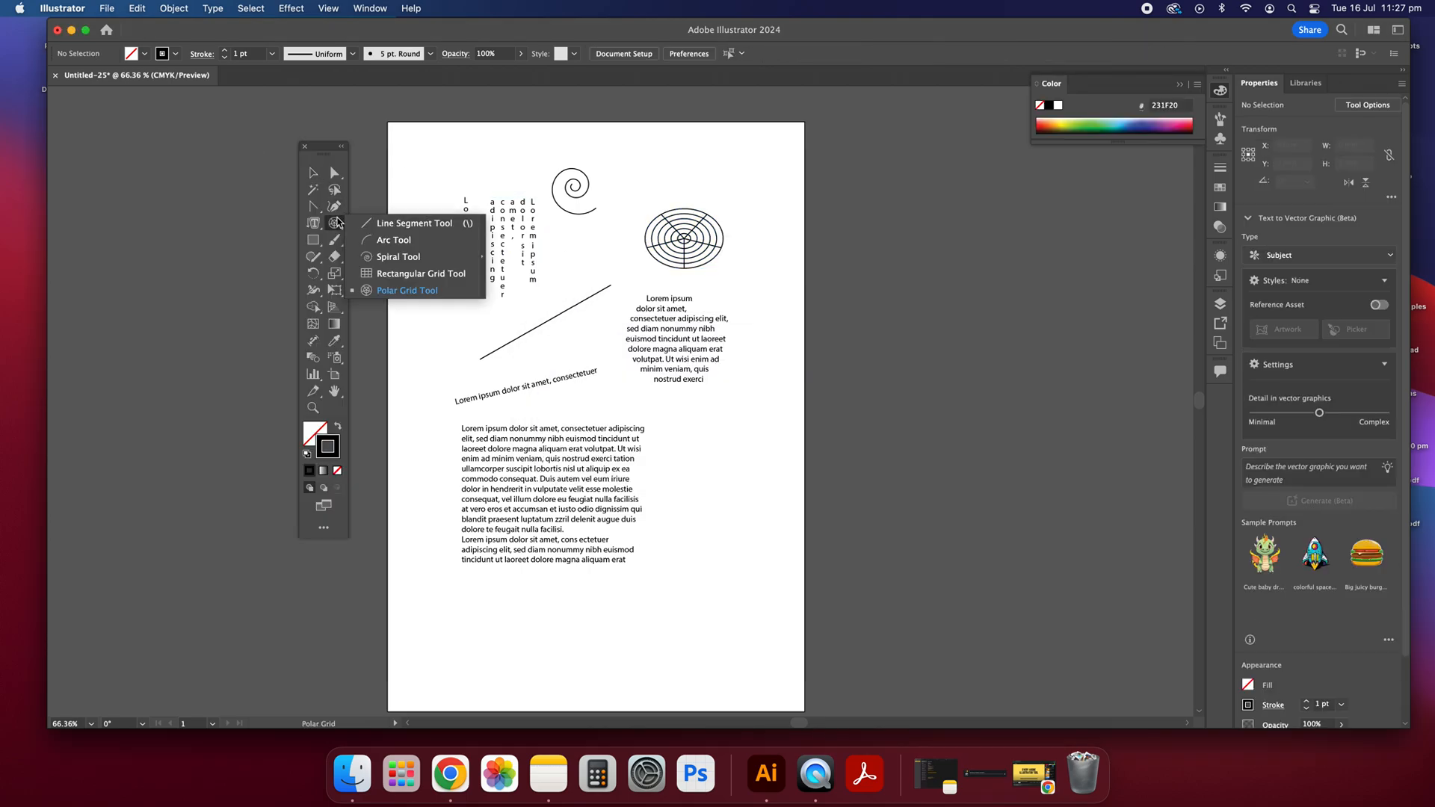
click(389, 282)
drag(518, 627, 704, 680)
key(Down)
key(Down)
key(Down)
key(Up)
key(Up)
key(Up)
key(Up)
key(Up)
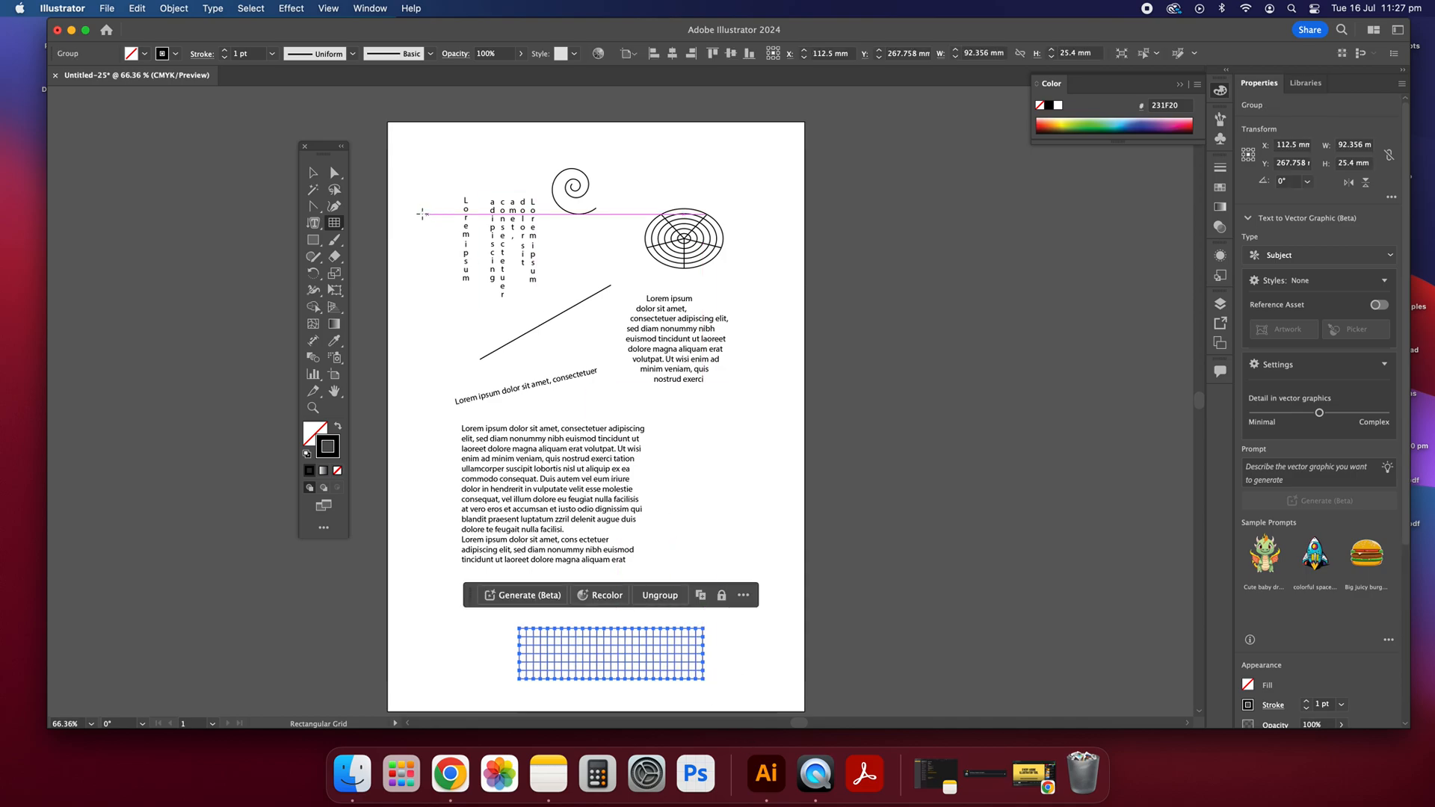
Step: Move the rectangular grid up and left so it sits directly under the large paragraph, and deselect it
click(313, 173)
click(764, 521)
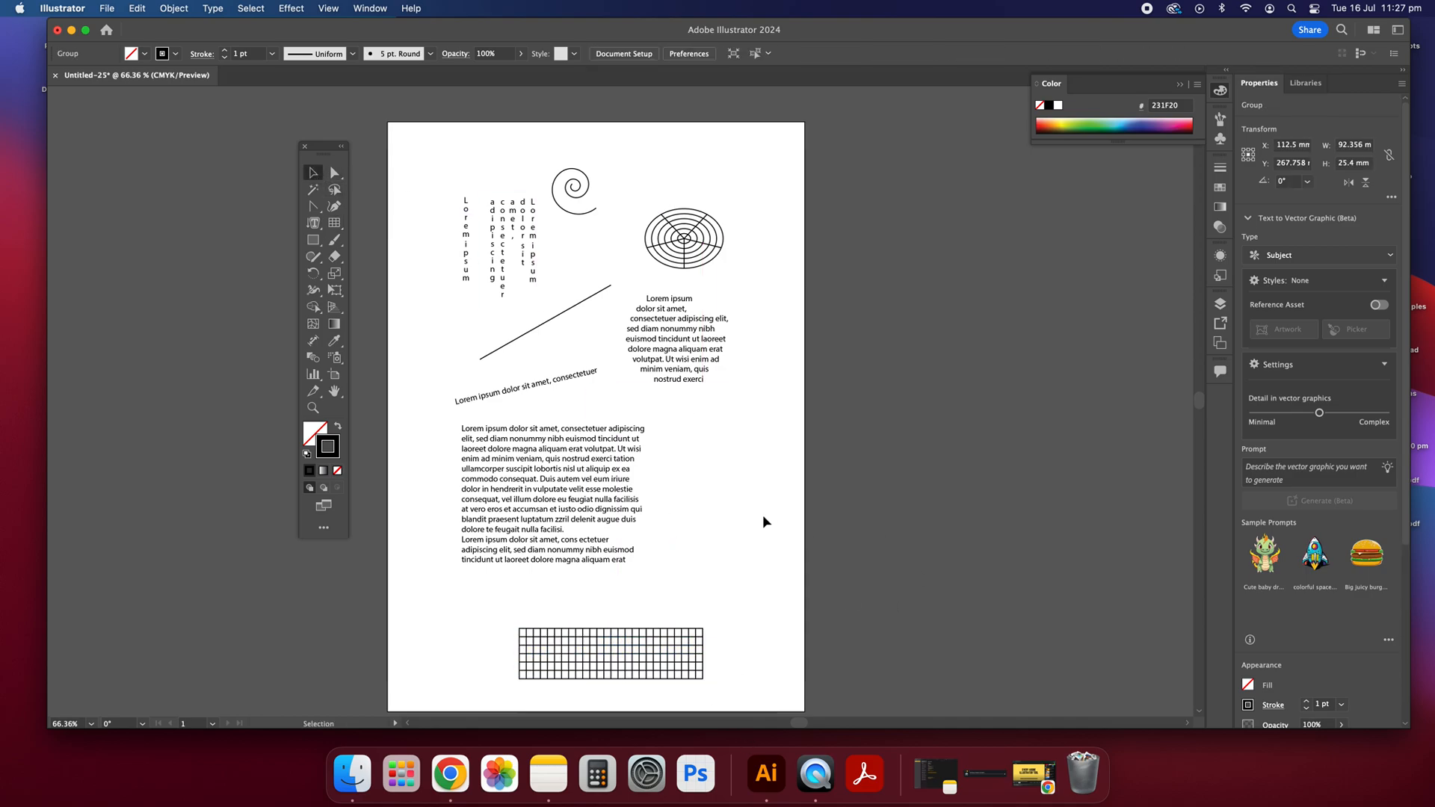
drag(615, 653, 565, 628)
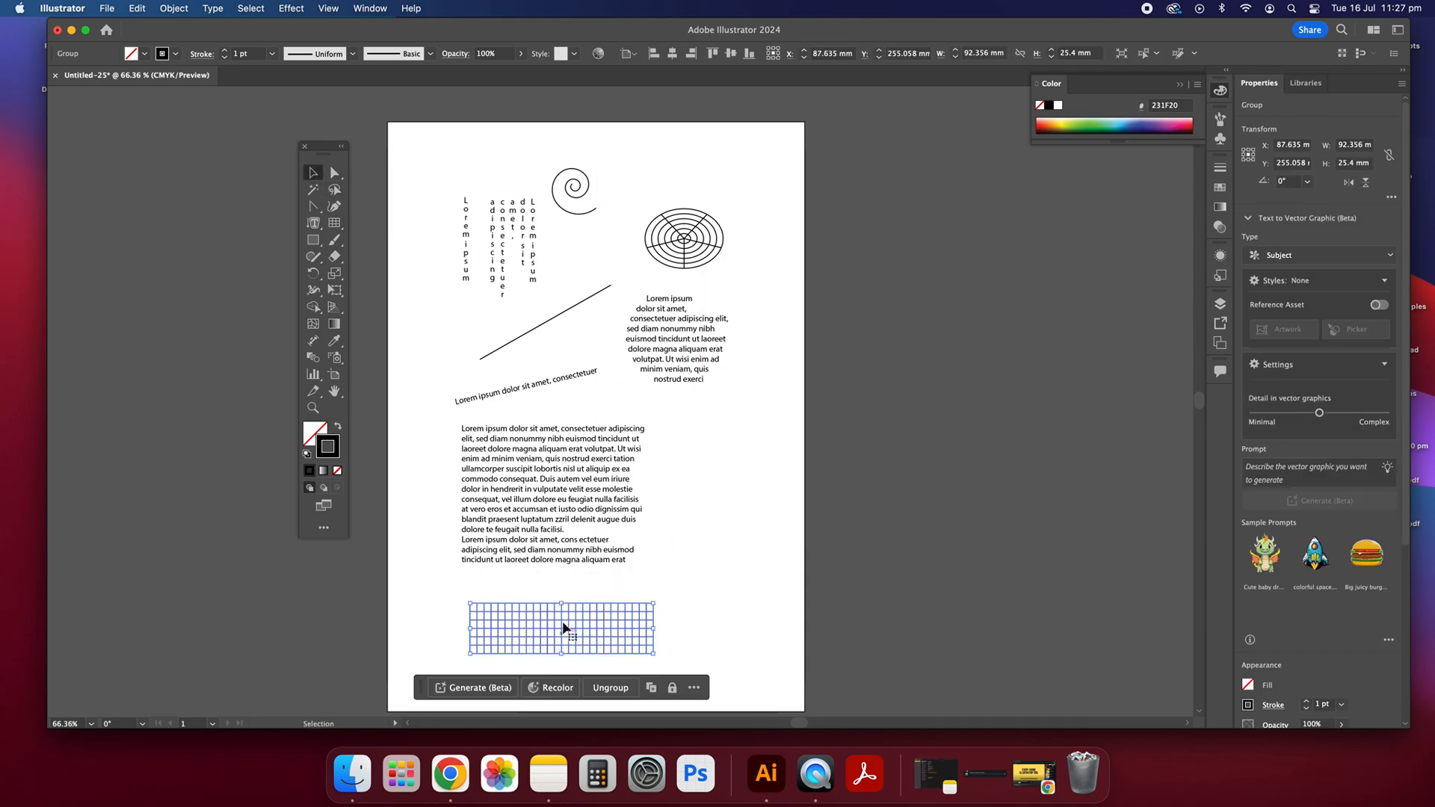
click(730, 595)
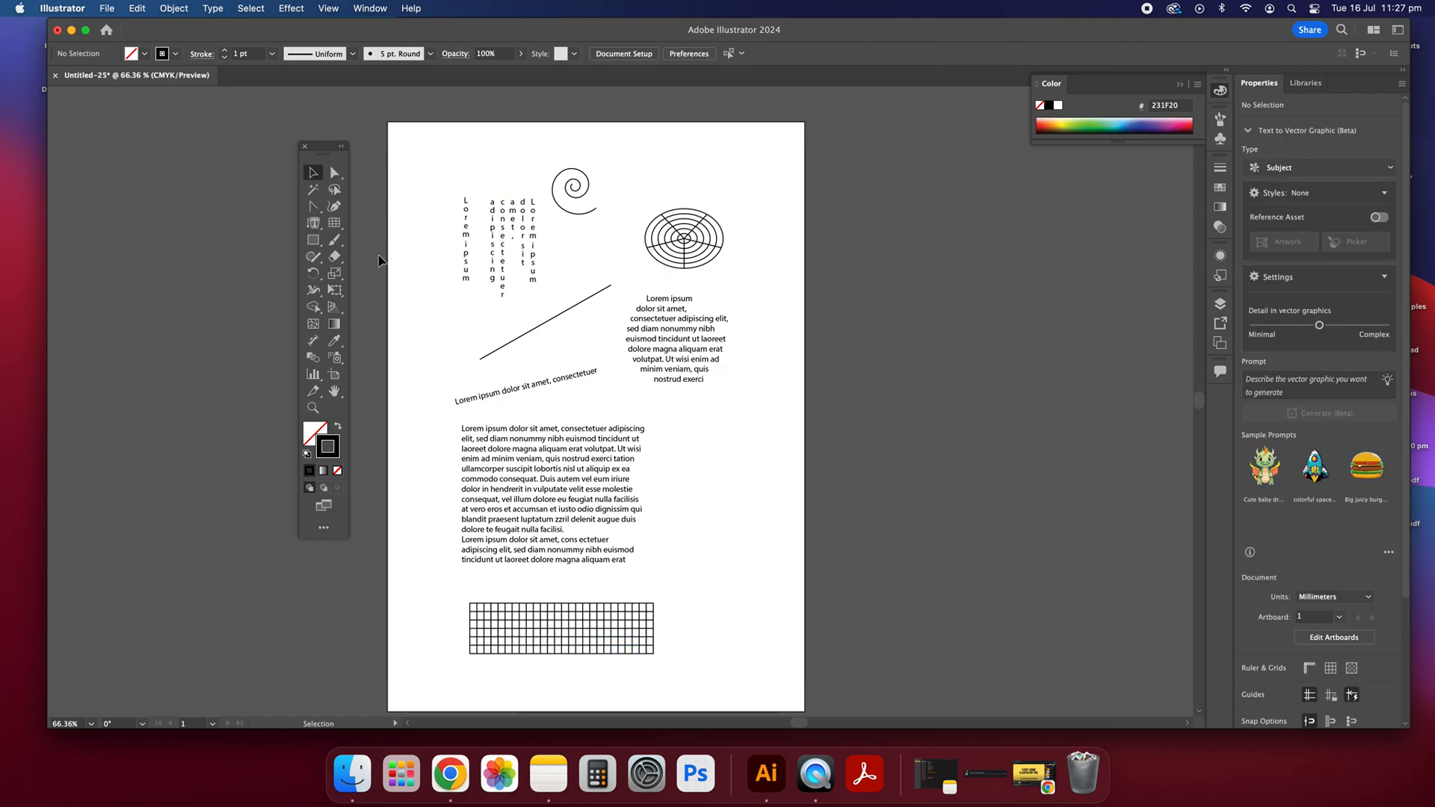
Step: Draw a star about 19 mm wide beside the large paragraph, adding many points and shortening the spikes while drawing
click(340, 227)
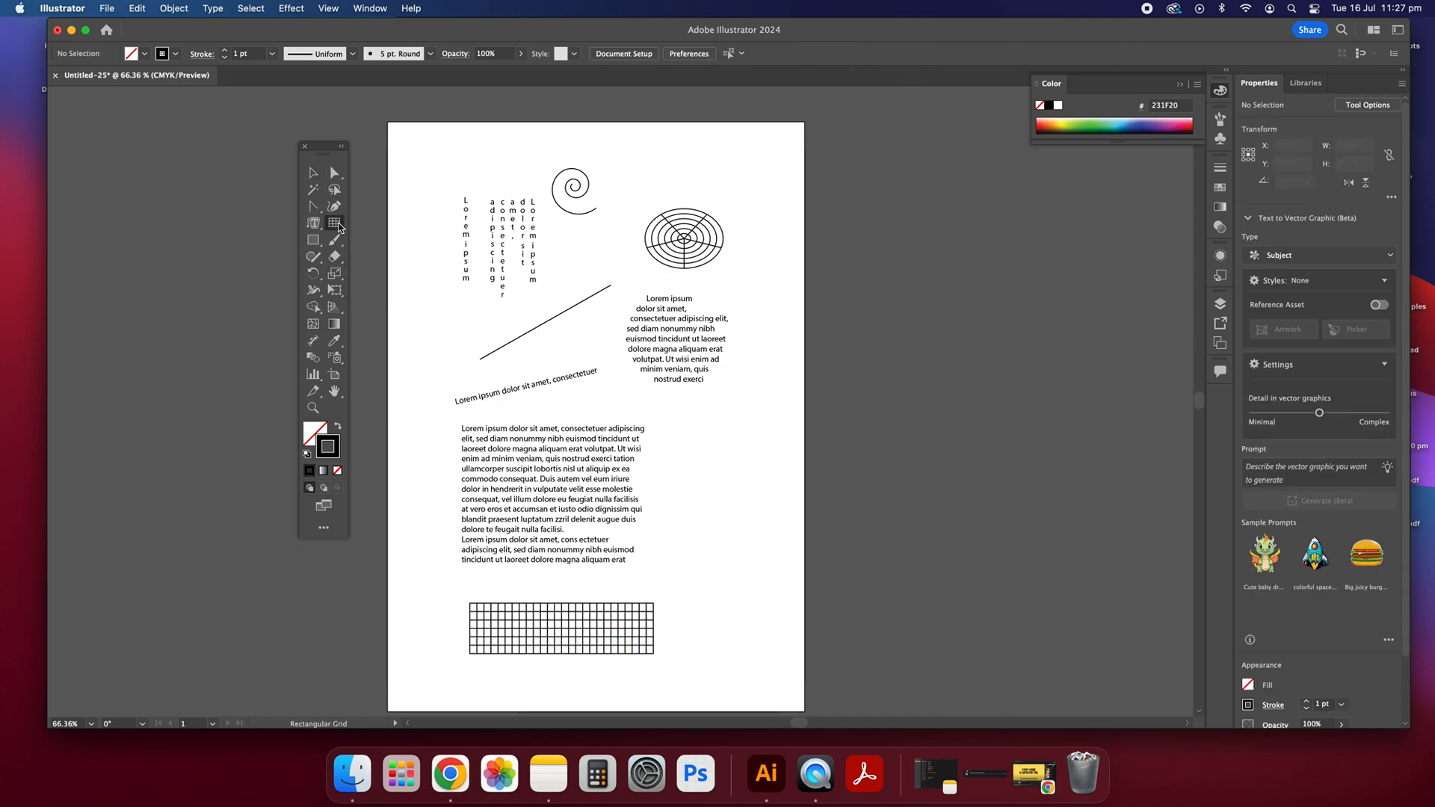
click(313, 243)
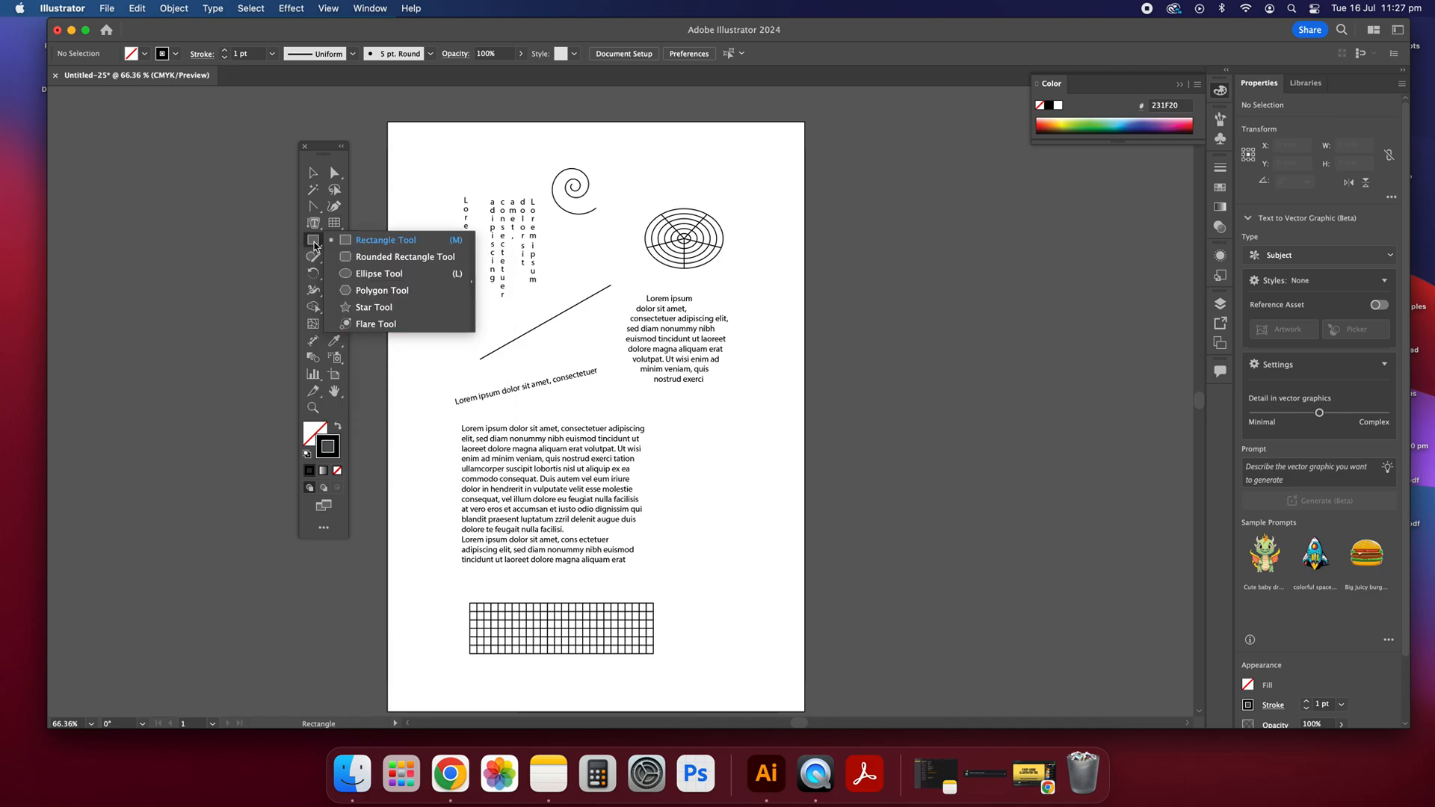
click(396, 306)
drag(680, 457, 693, 477)
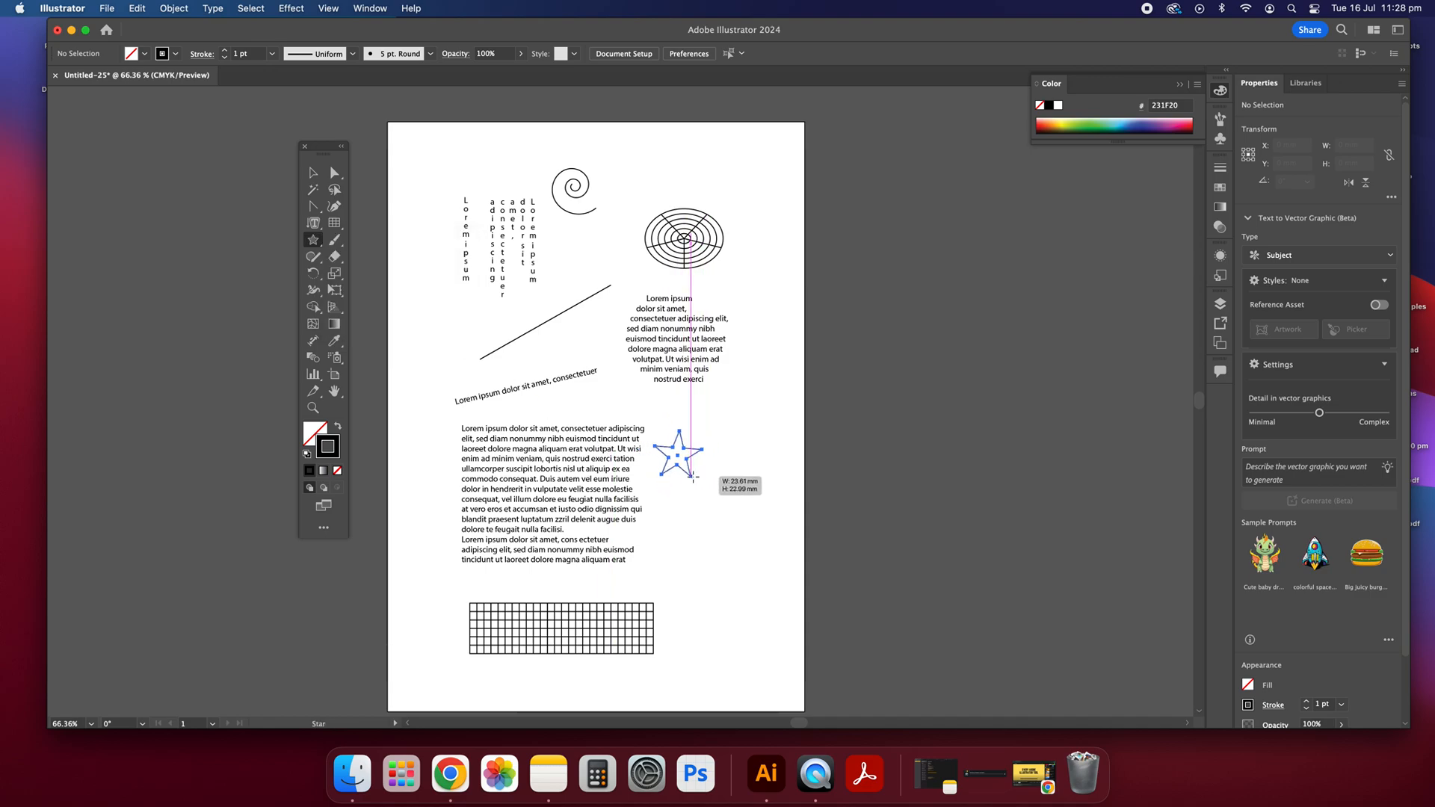
key(Up)
drag(693, 475, 693, 476)
key(Up)
key(Down)
key(Up)
key(Up)
key(Up)
key(Up)
key(Up)
key(Up)
key(Up)
key(Up)
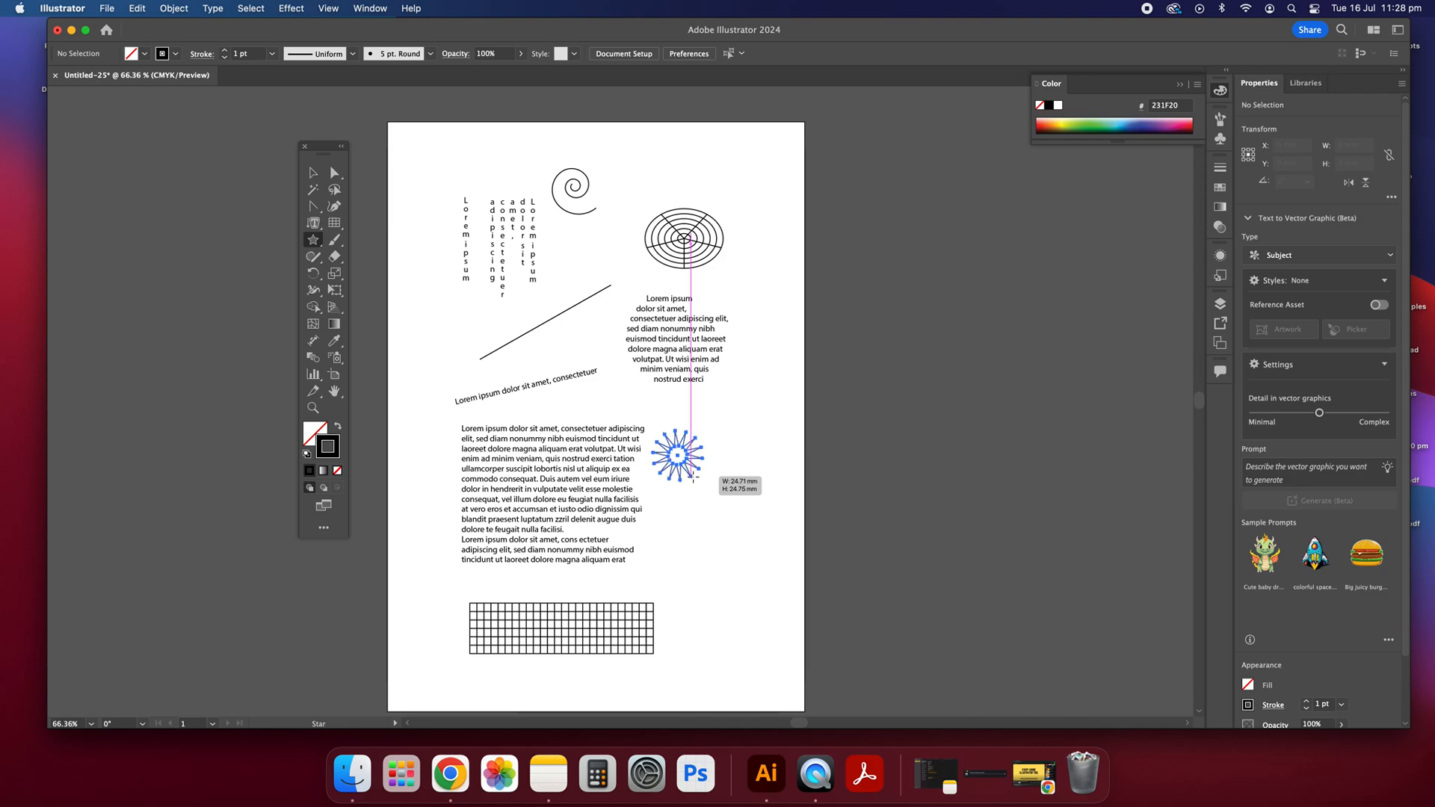
mouse_move(691, 479)
mouse_down()
mouse_move(724, 538)
mouse_move(680, 476)
mouse_move(704, 502)
mouse_move(686, 494)
mouse_move(692, 479)
mouse_move(729, 544)
mouse_move(673, 434)
mouse_up()
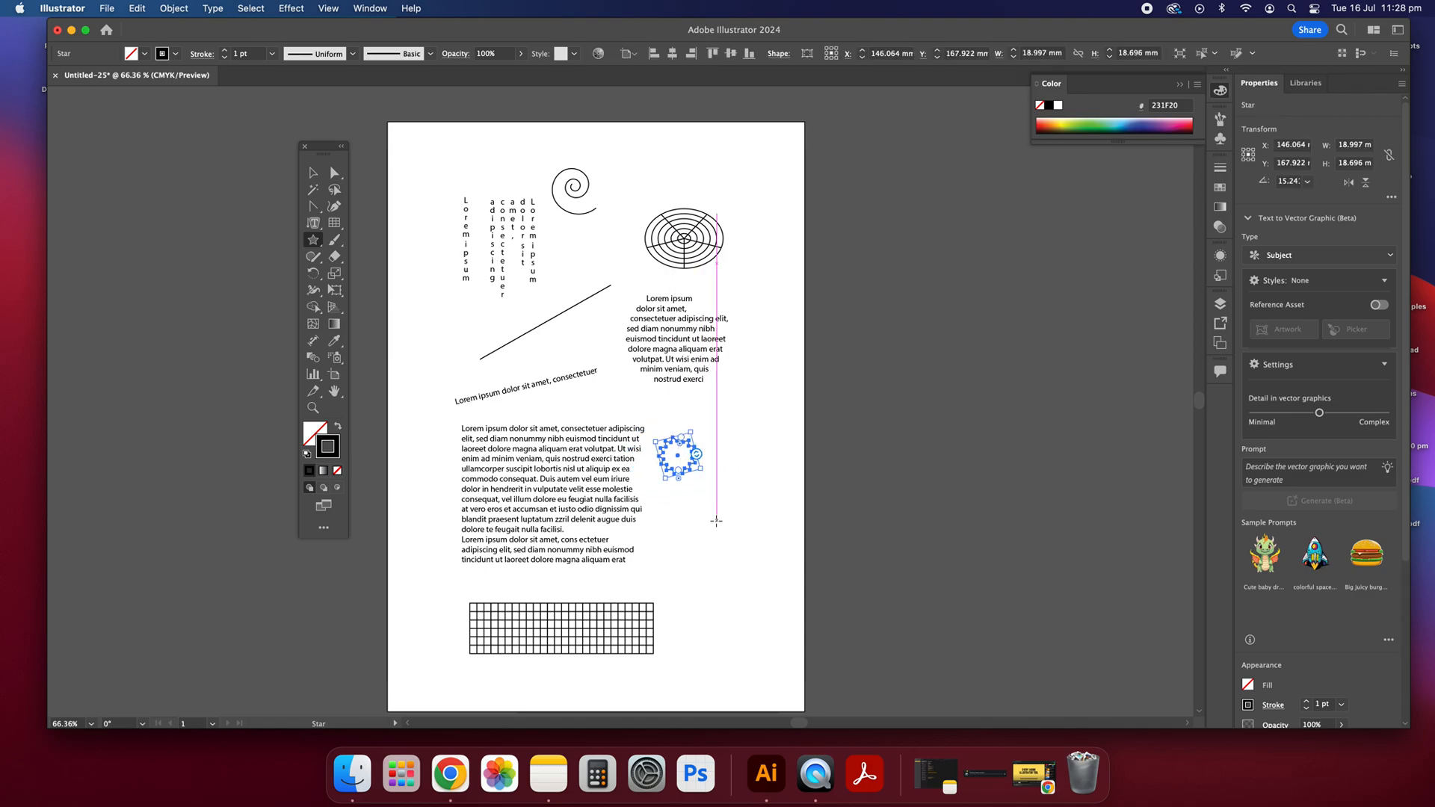
Step: Round all corners of the many-pointed star by about 1.2 mm with the Direct Selection tool and deselect it
key(v)
click(670, 448)
scroll(681, 475, right, 2)
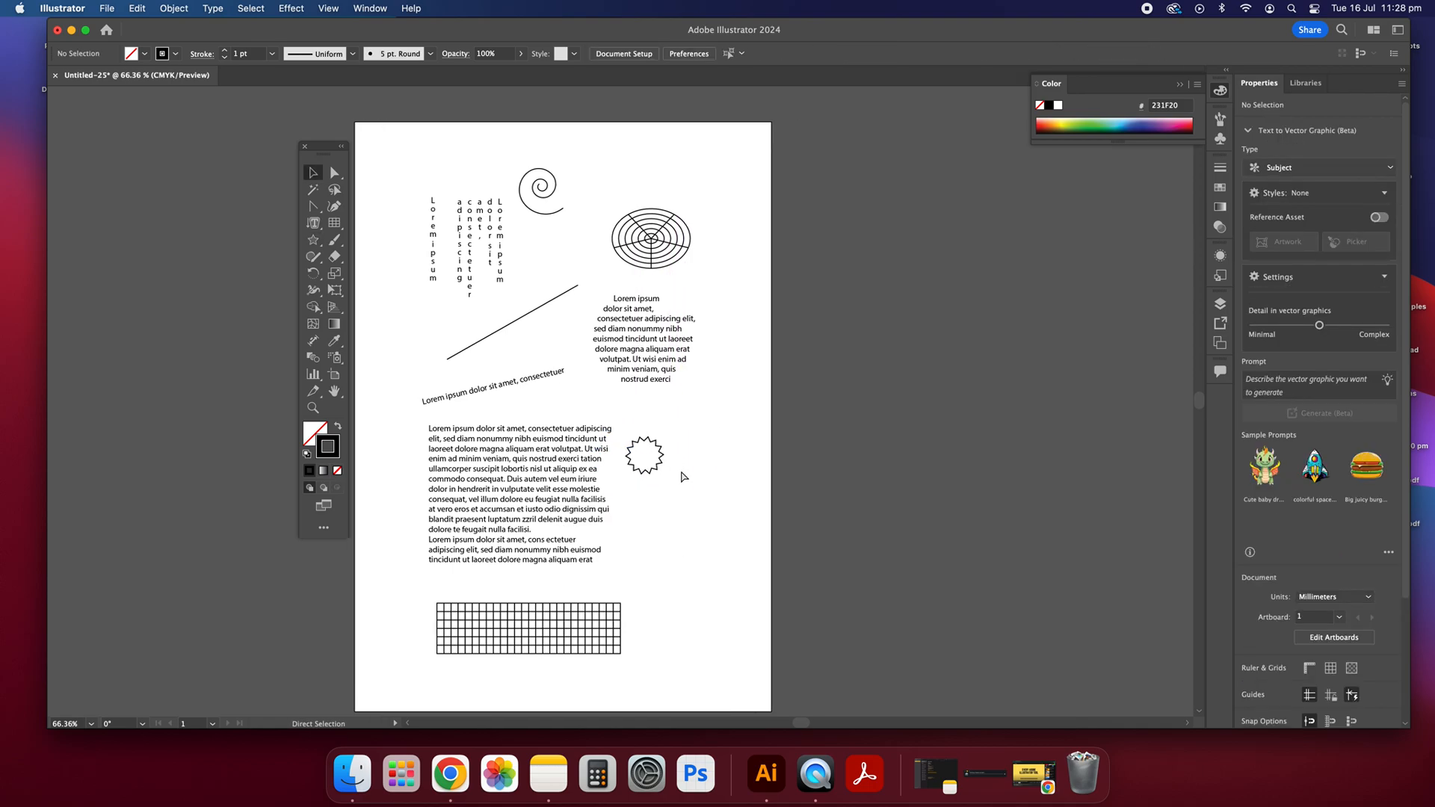
scroll(647, 467, left, 3)
scroll(647, 467, up, 5)
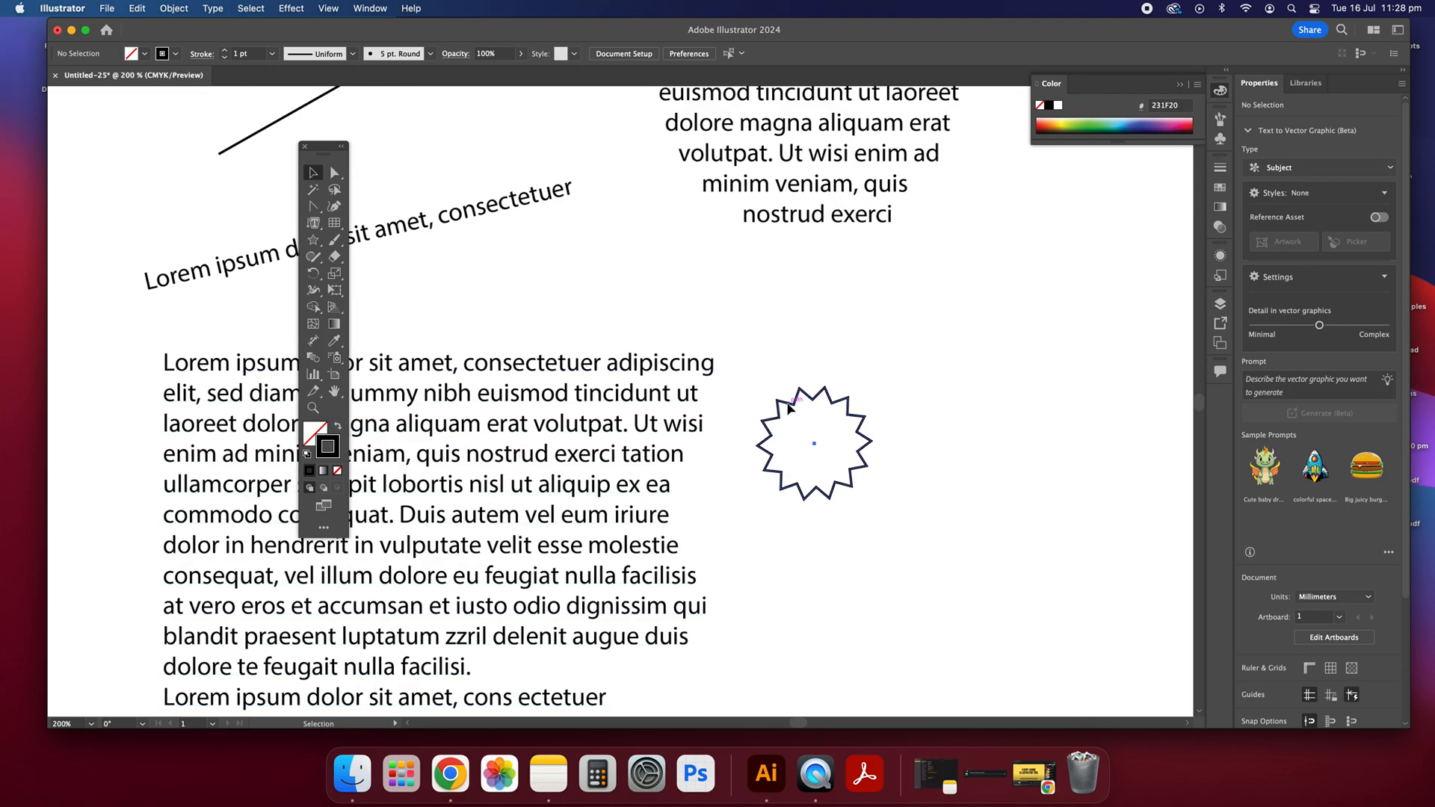
click(792, 414)
key(a)
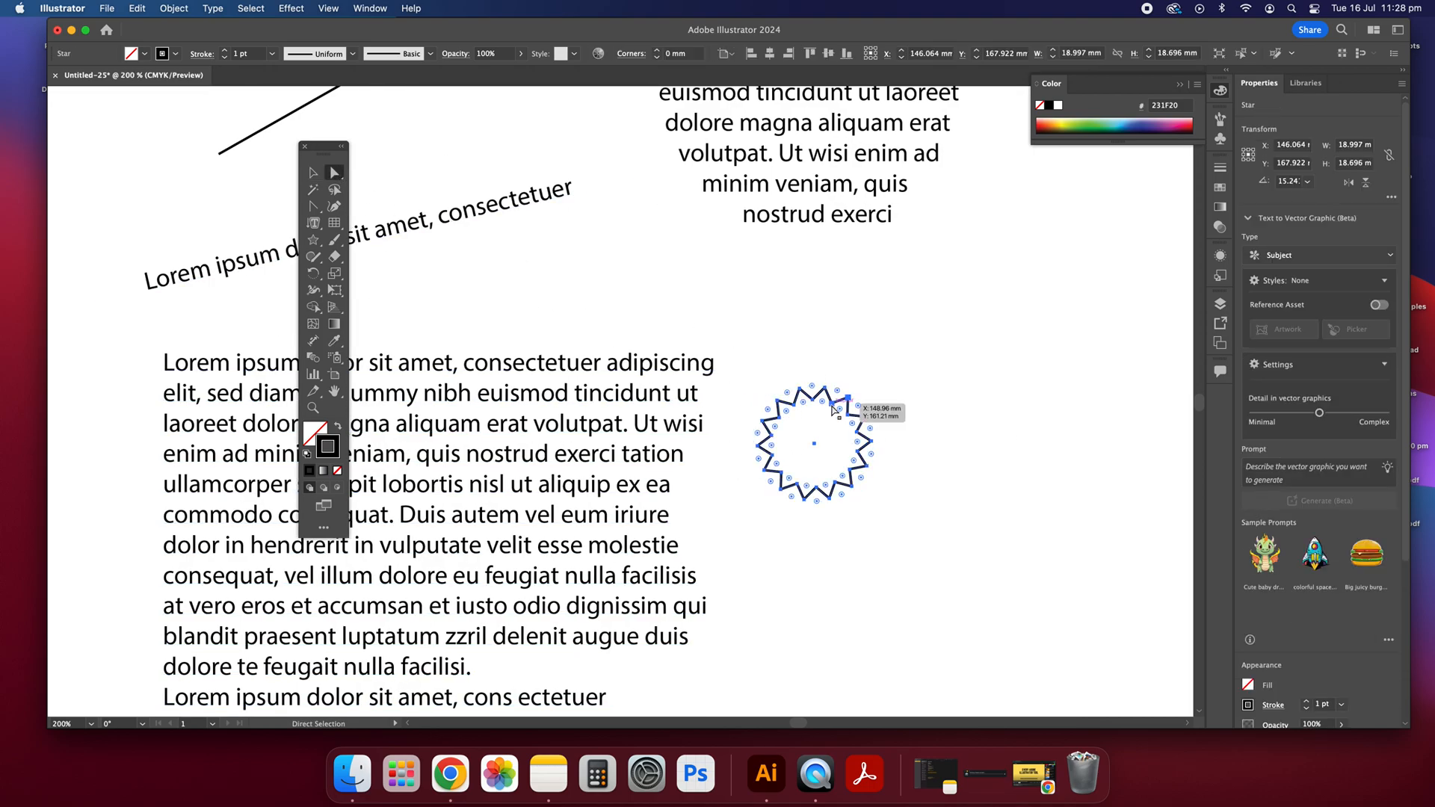
drag(832, 409, 867, 431)
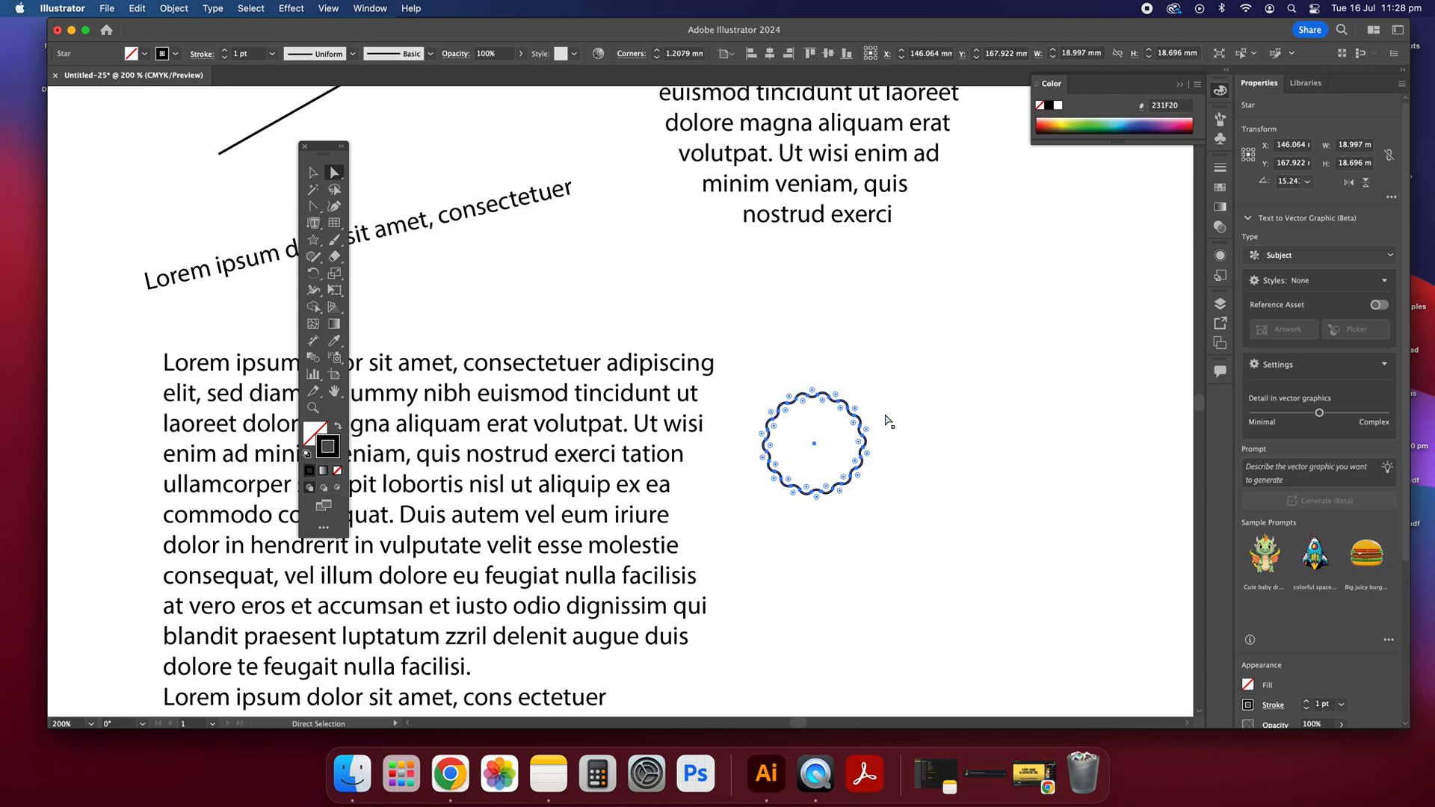
key(v)
click(997, 465)
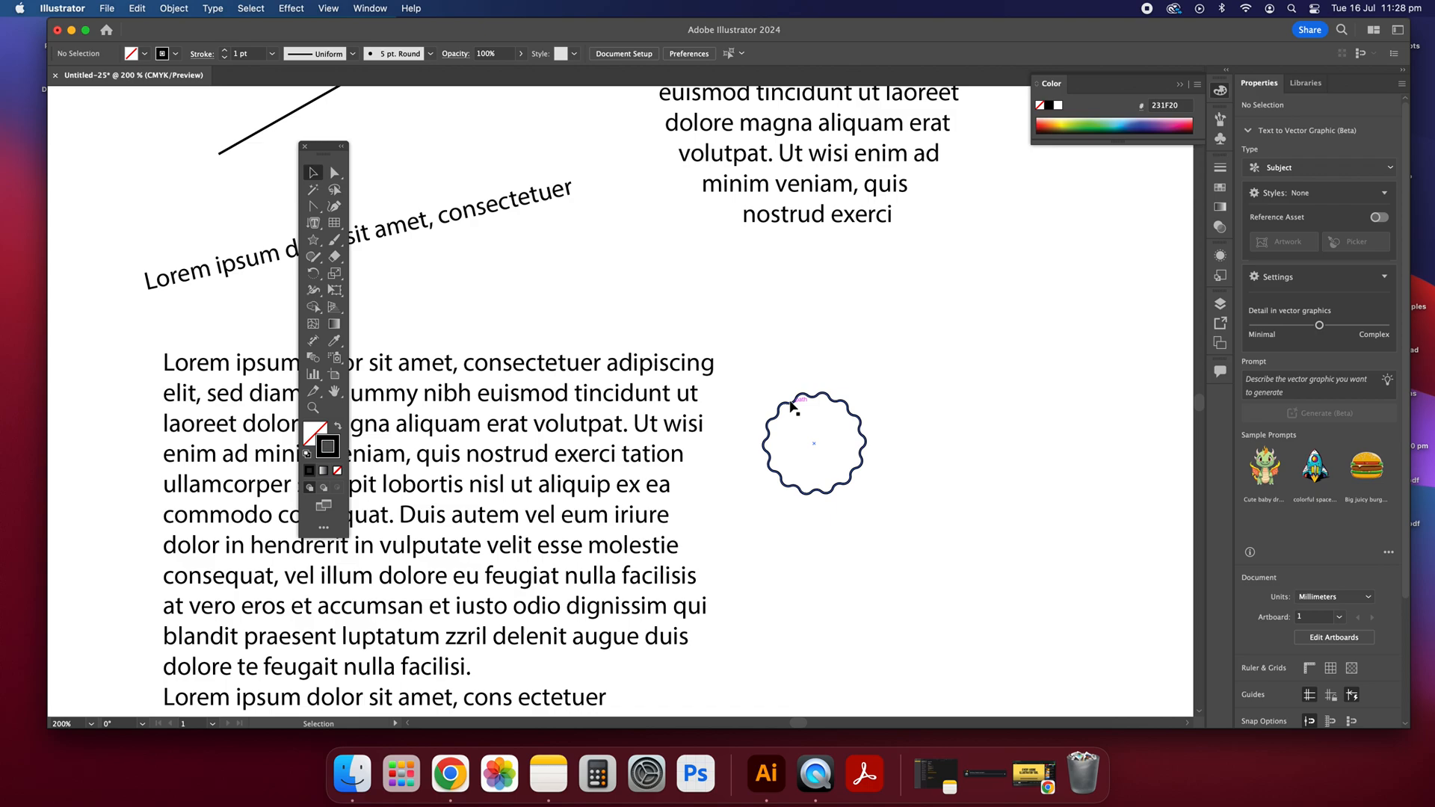
Step: Paint a freehand looping black brush stroke about 64 mm by 50 mm around the scalloped star with the Paintbrush tool
click(335, 241)
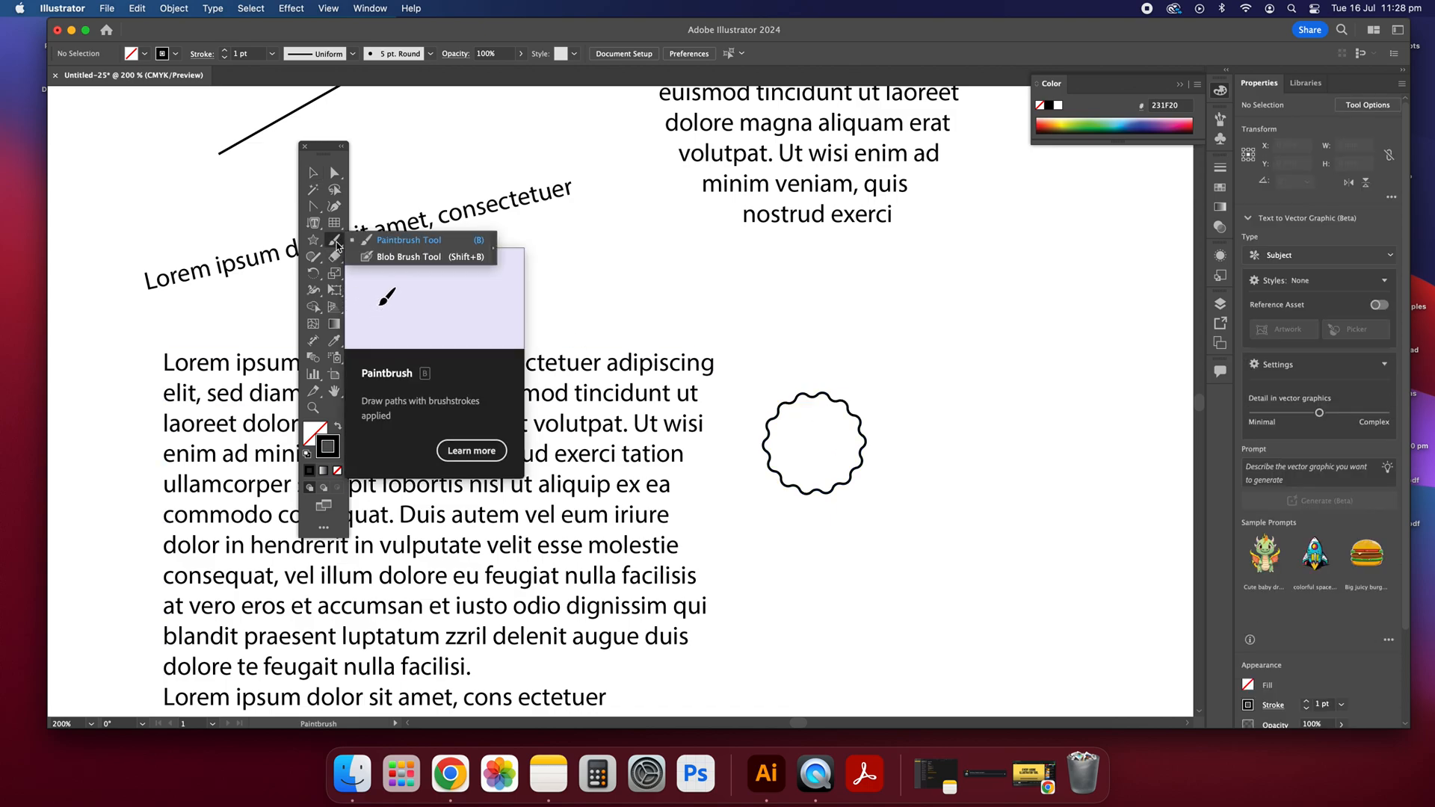
click(422, 241)
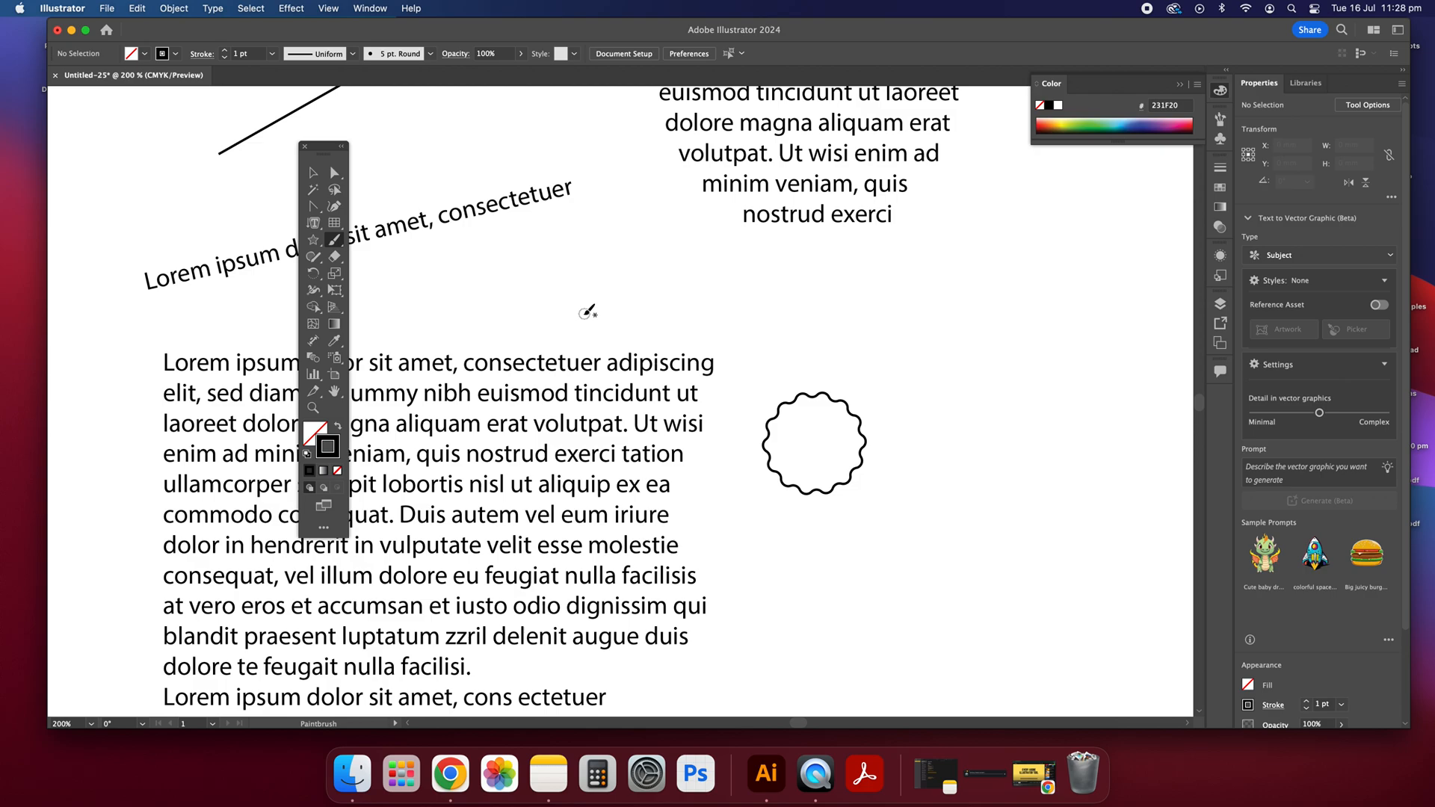
mouse_move(697, 312)
mouse_down()
mouse_move(912, 296)
mouse_move(979, 542)
mouse_move(1006, 290)
mouse_up()
drag(930, 320, 1035, 299)
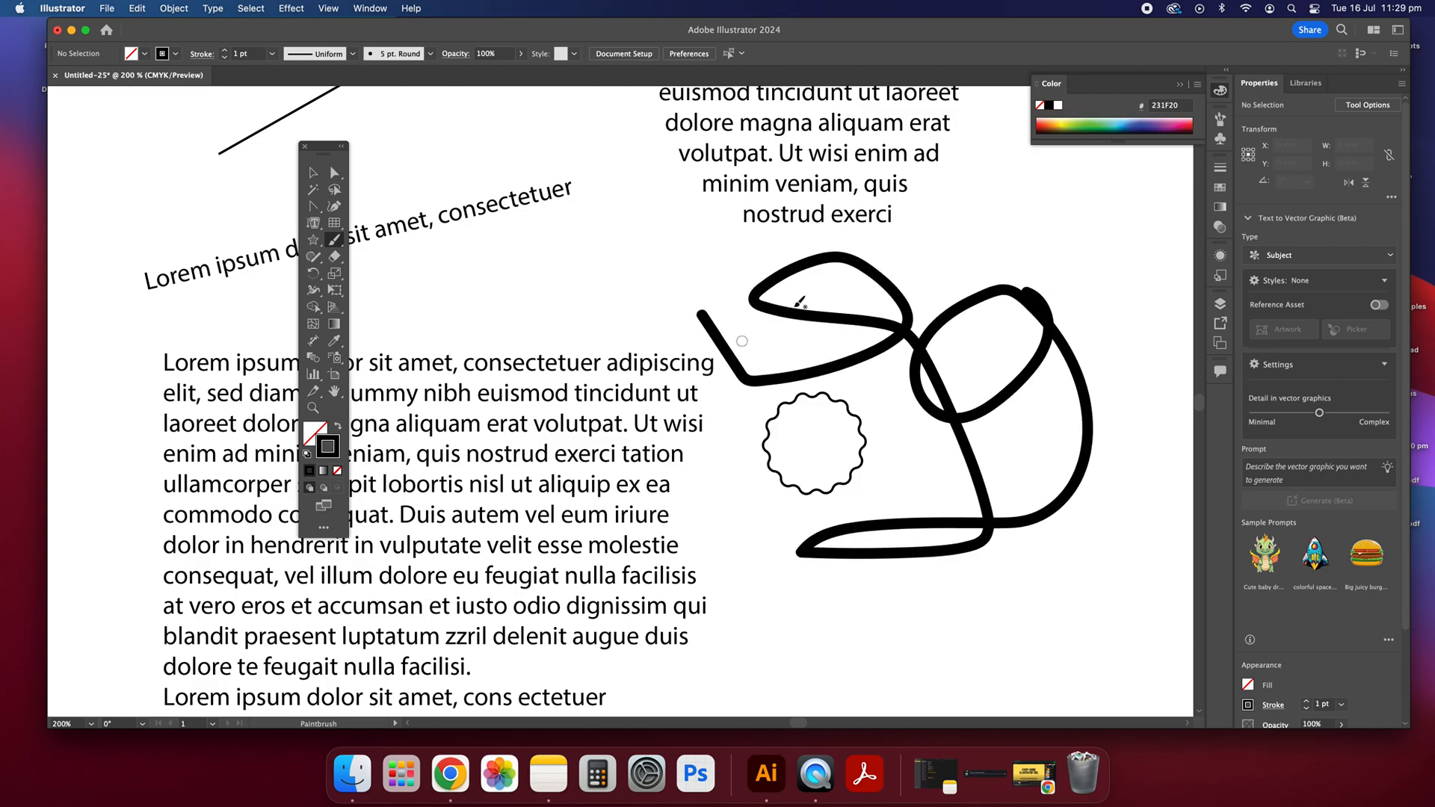
click(313, 172)
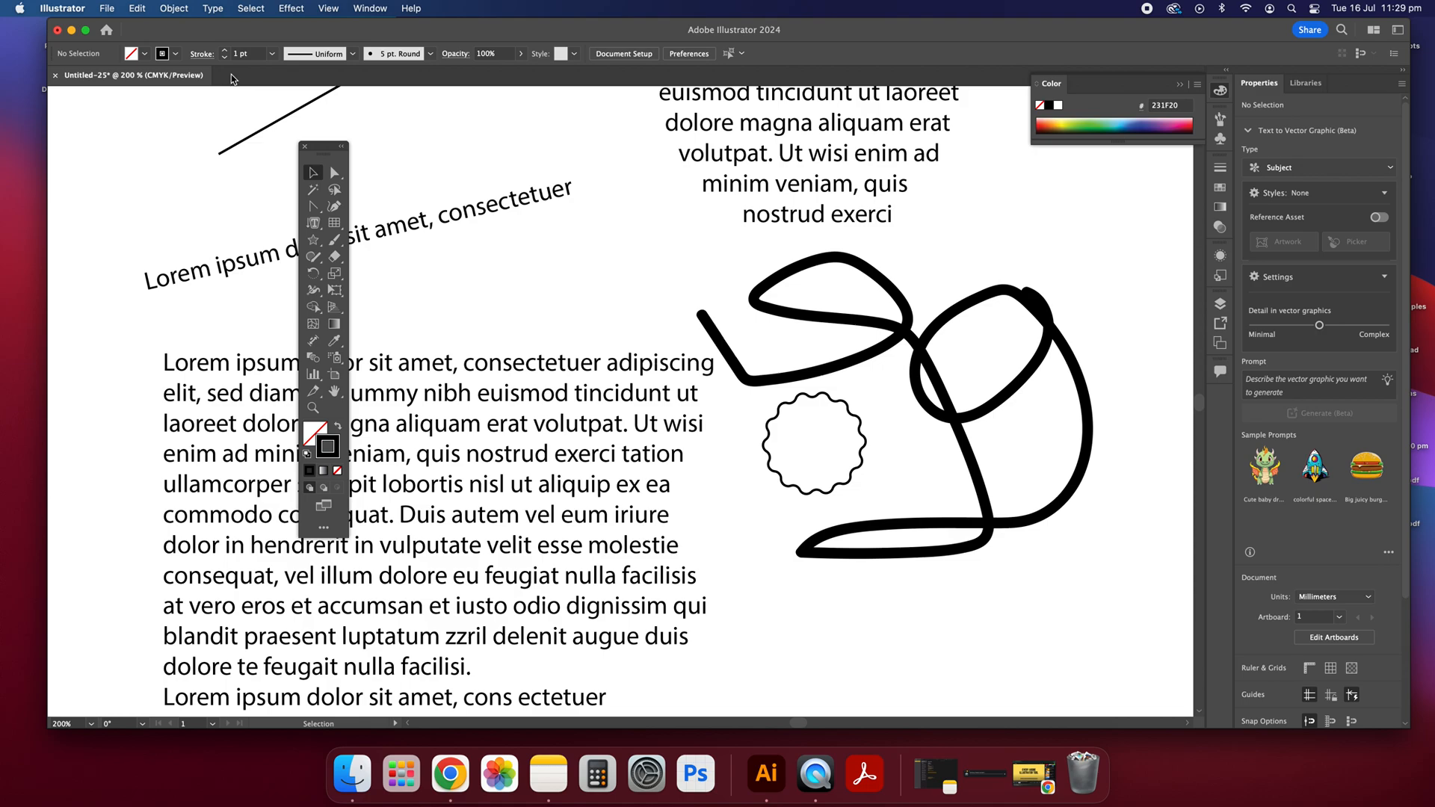
click(176, 55)
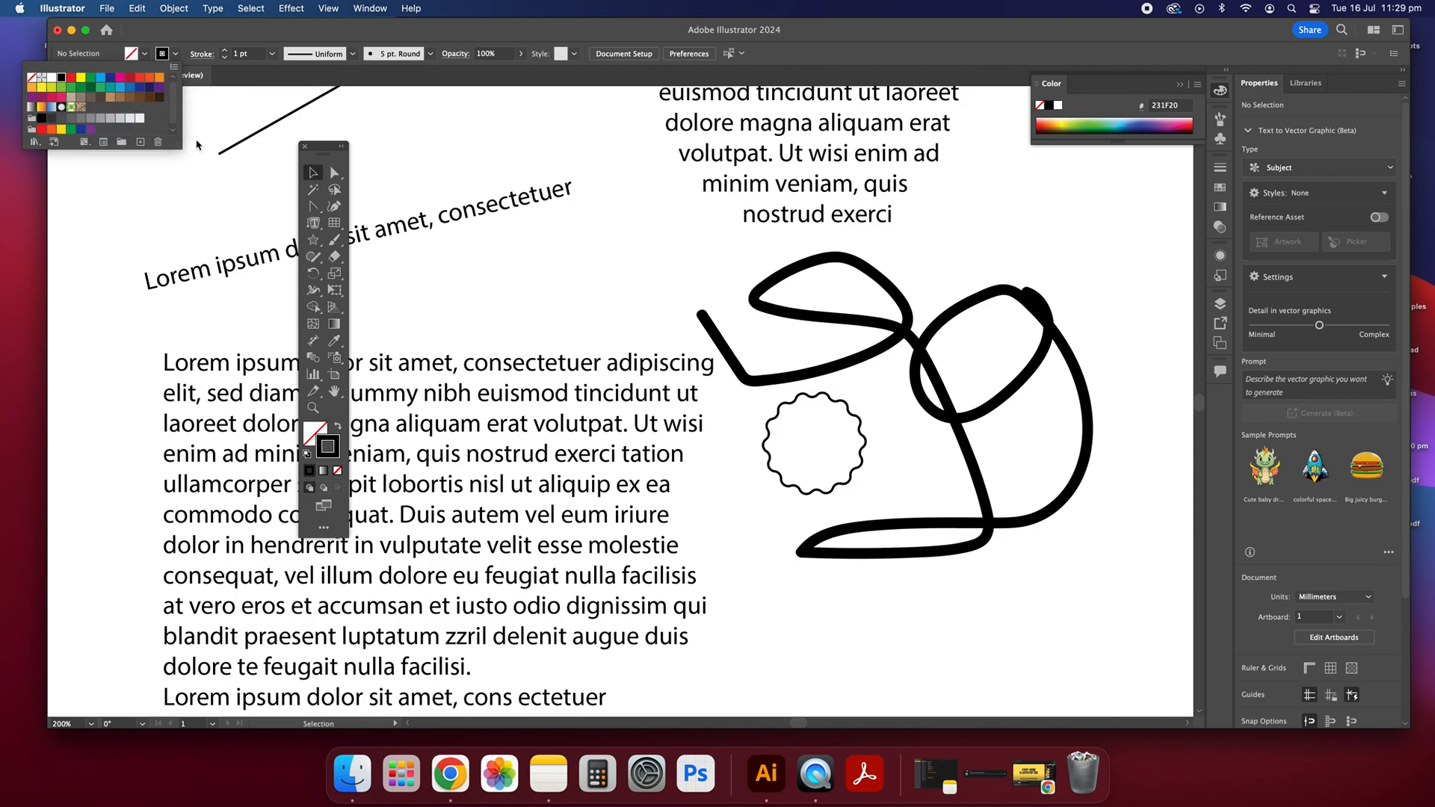
click(1124, 95)
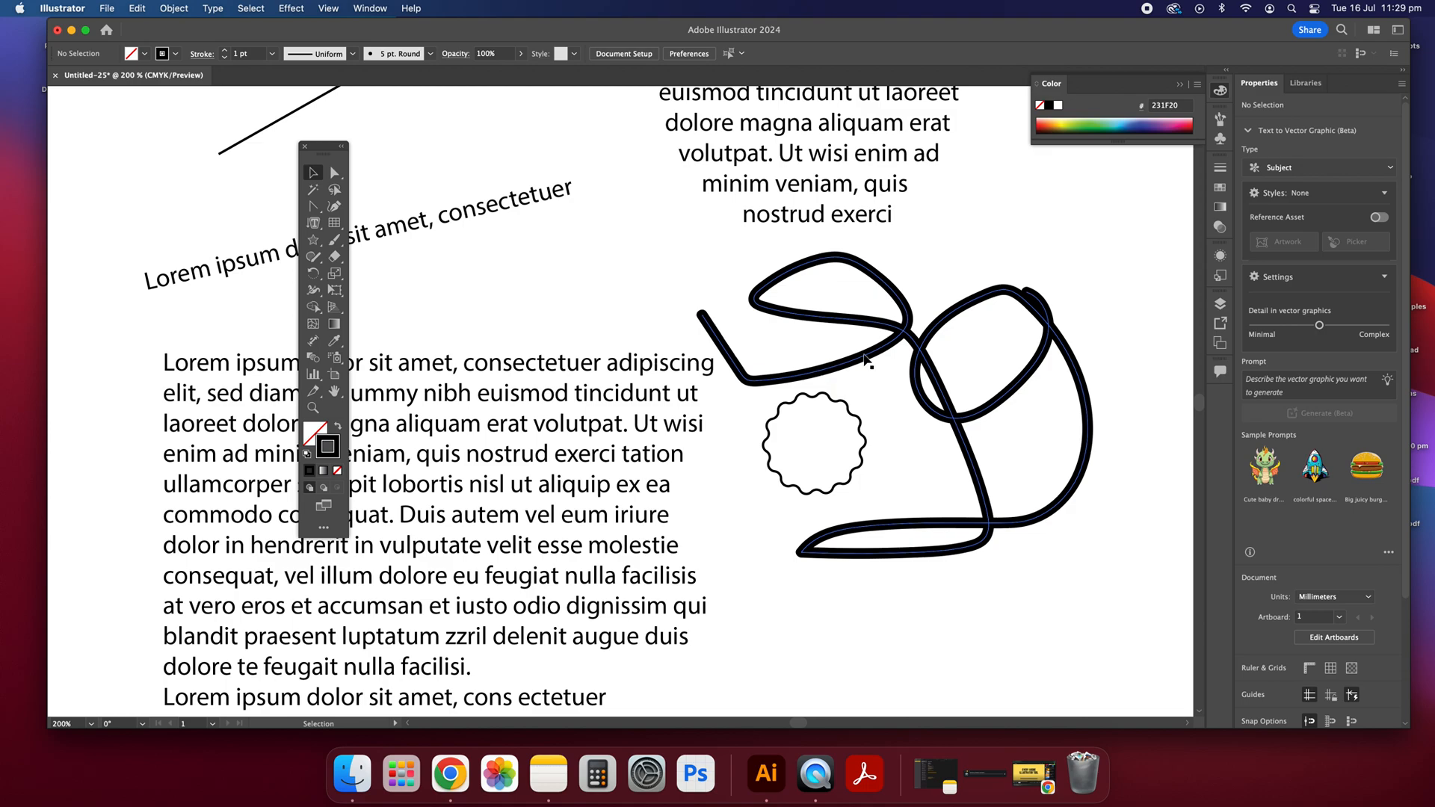
Step: Move the brush path's anchor point near the middle crossing straight down and deselect the path
click(892, 348)
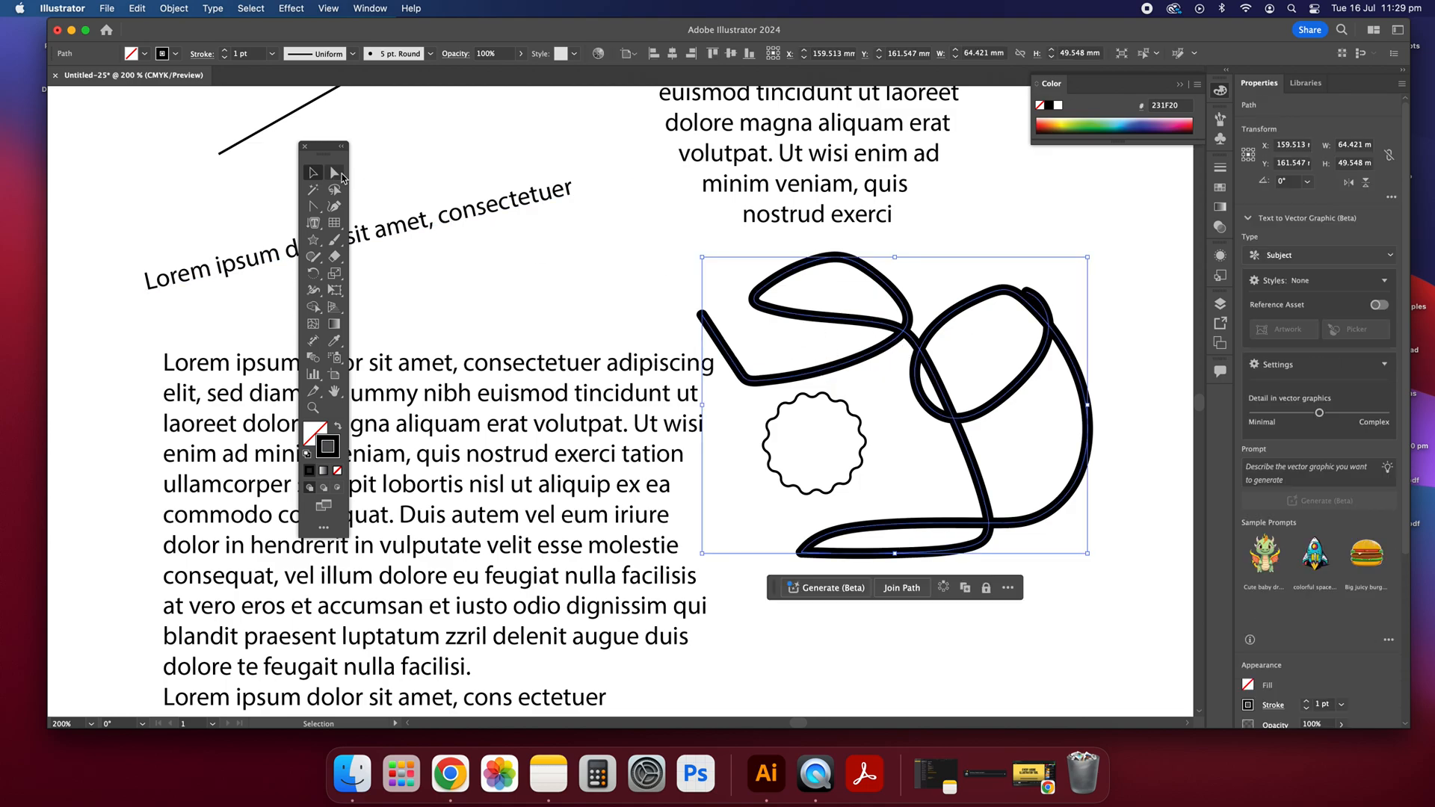
click(335, 174)
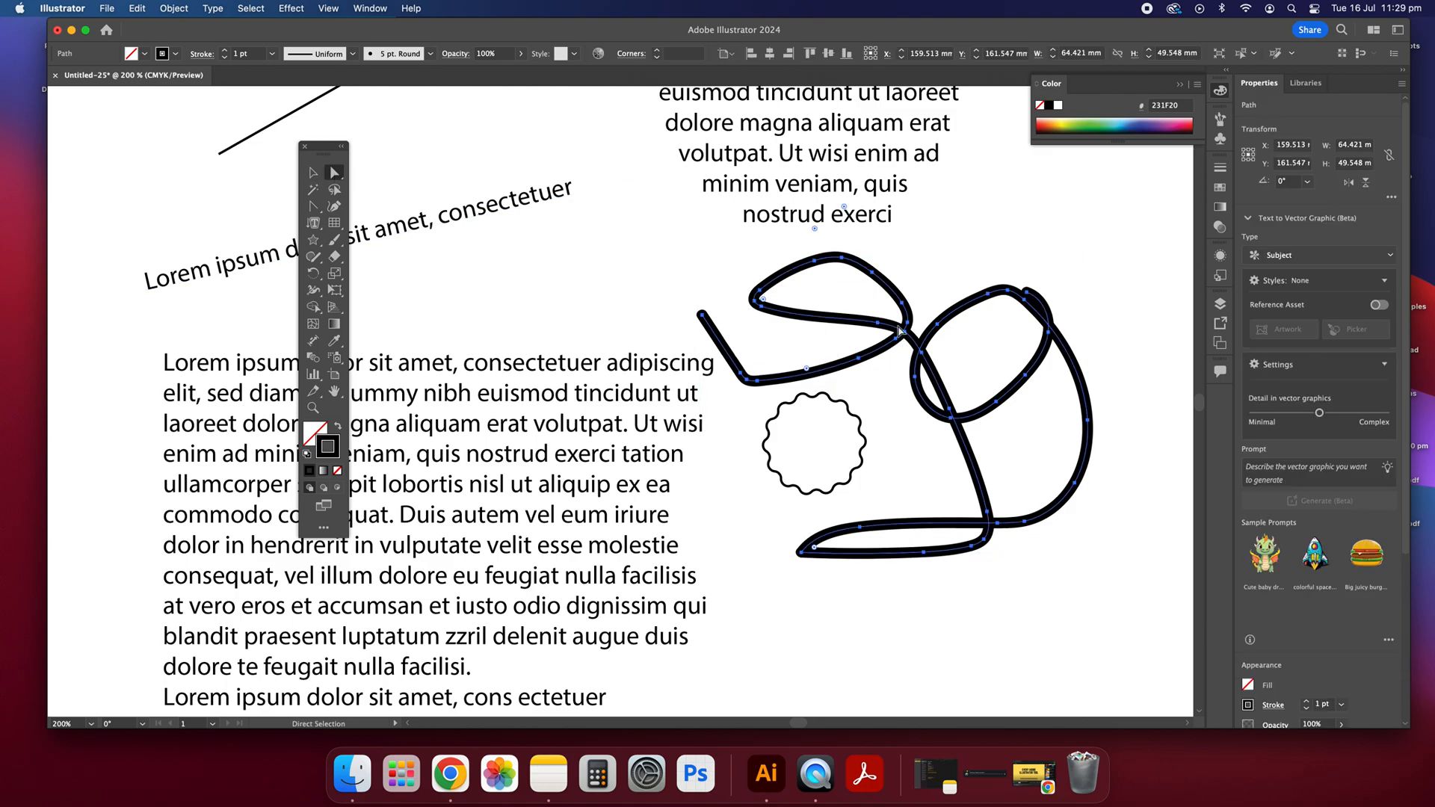
drag(904, 328, 905, 383)
key(v)
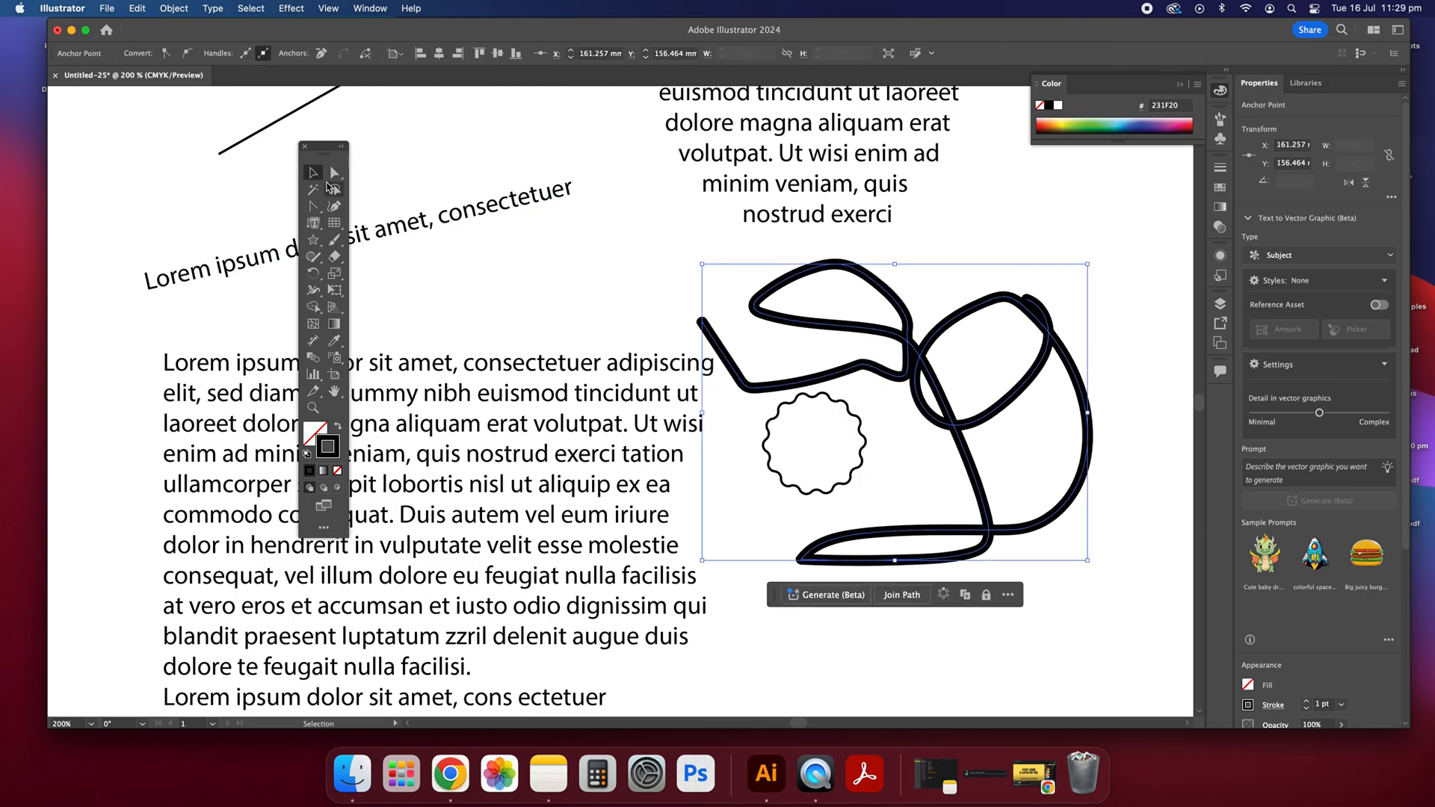
click(508, 315)
scroll(405, 277, down, 1)
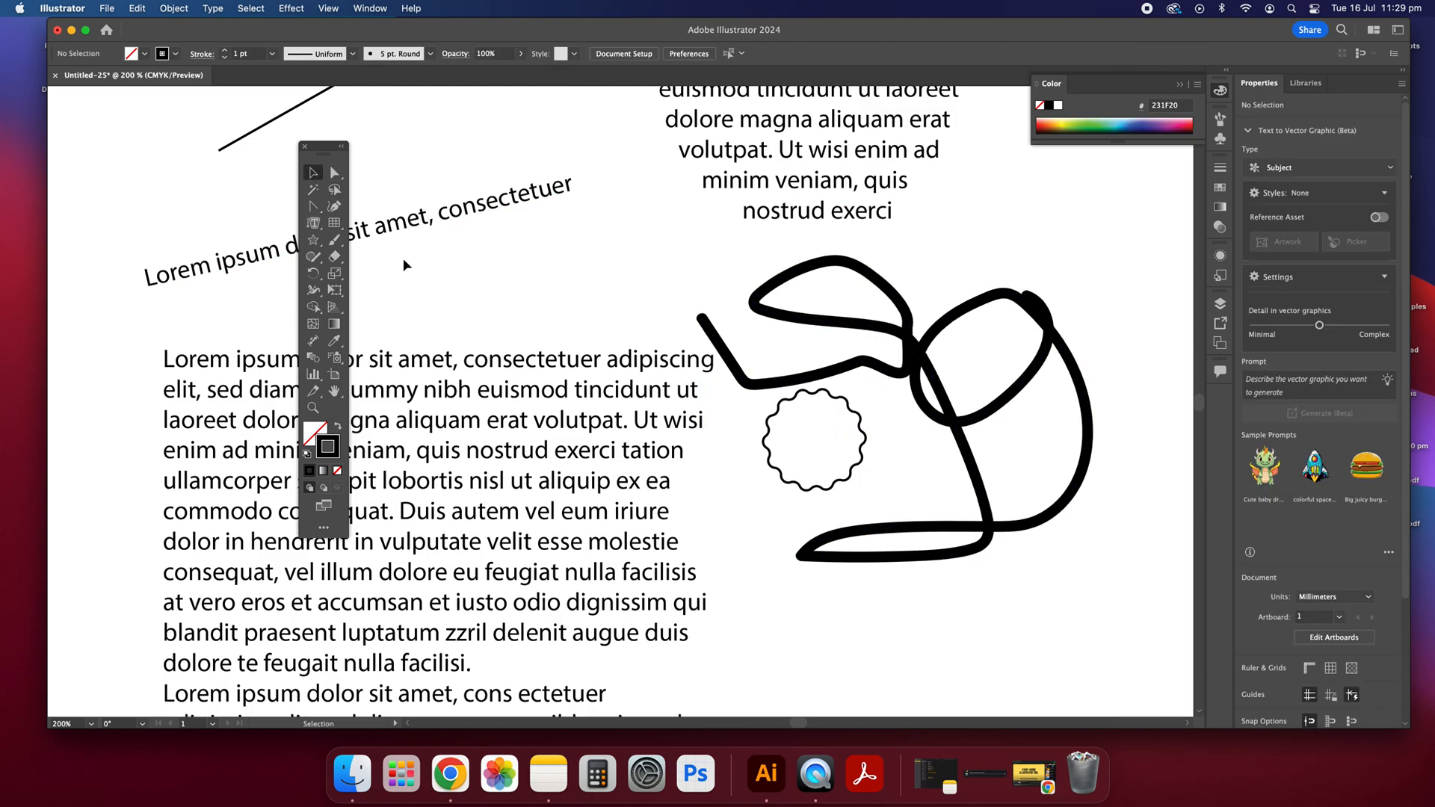
click(315, 258)
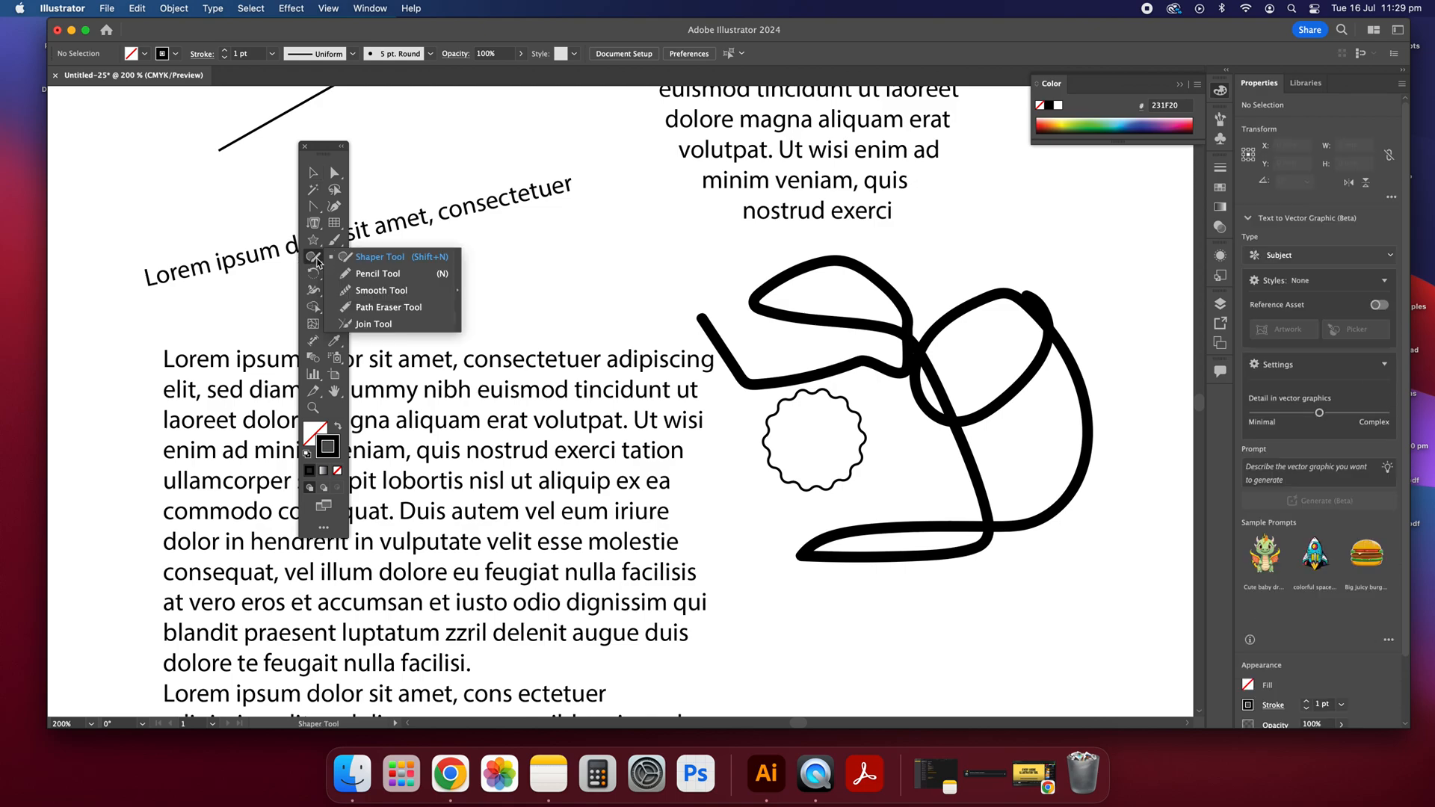
click(357, 260)
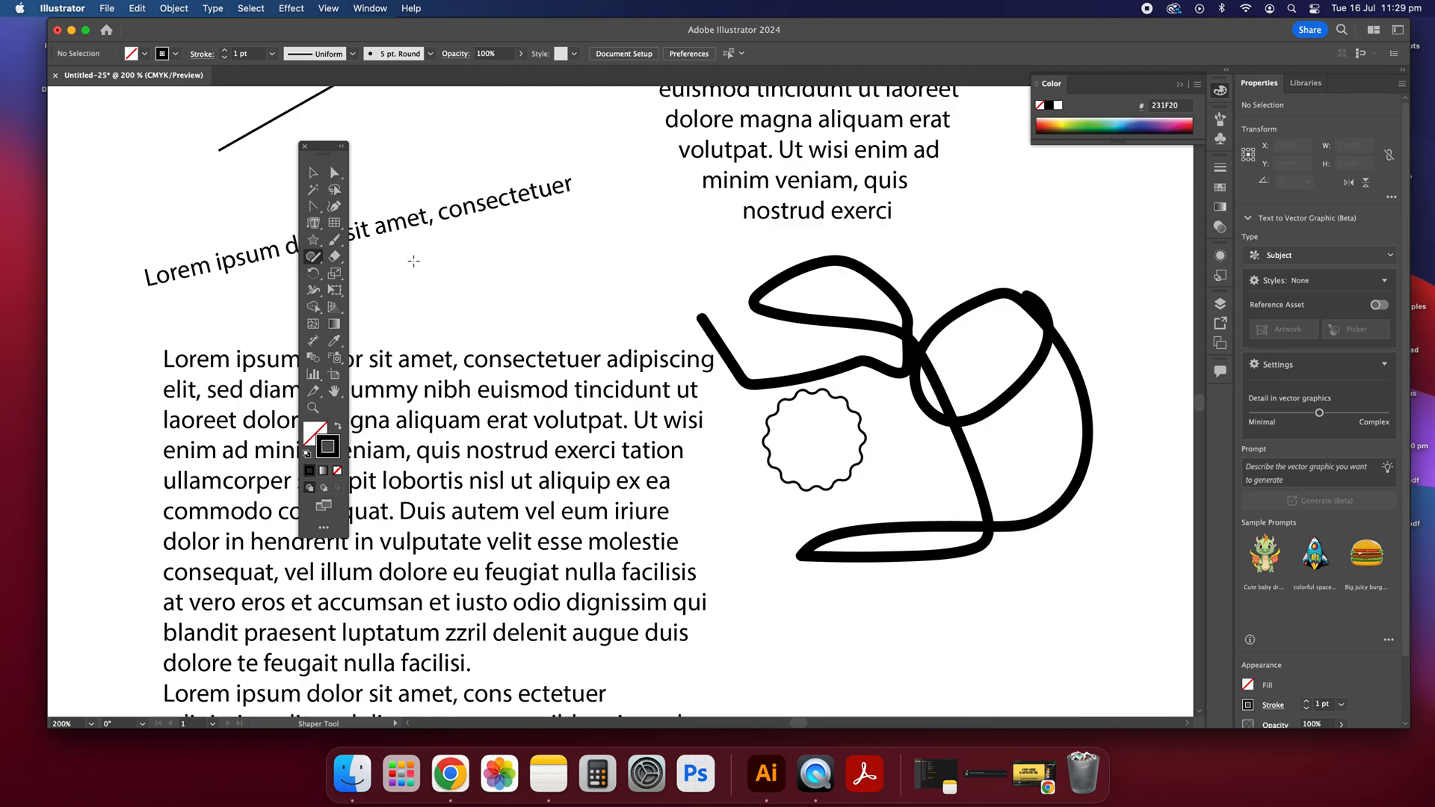
click(322, 181)
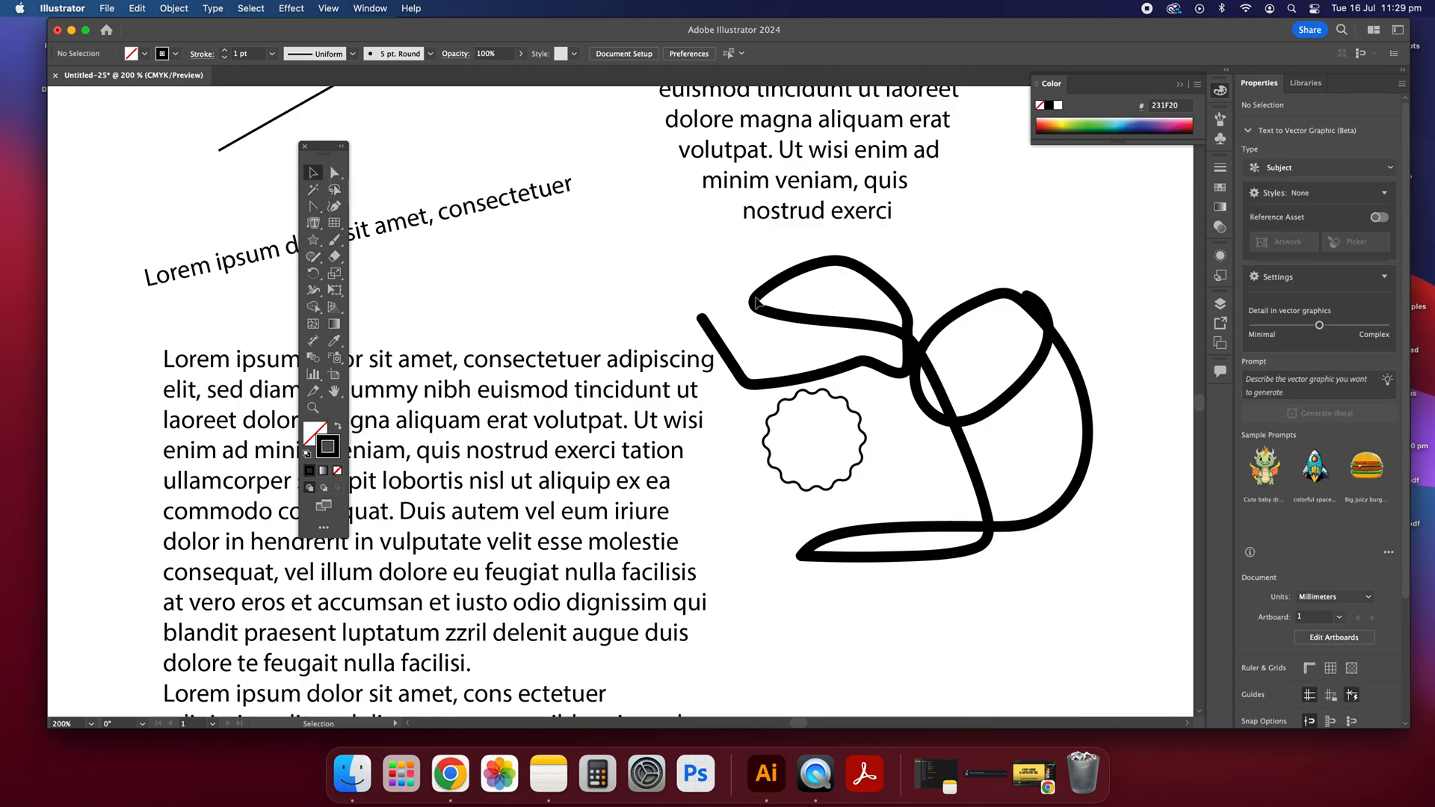
Step: Draw a freehand looping line above the large paragraph with the Pencil tool and deselect it
click(321, 263)
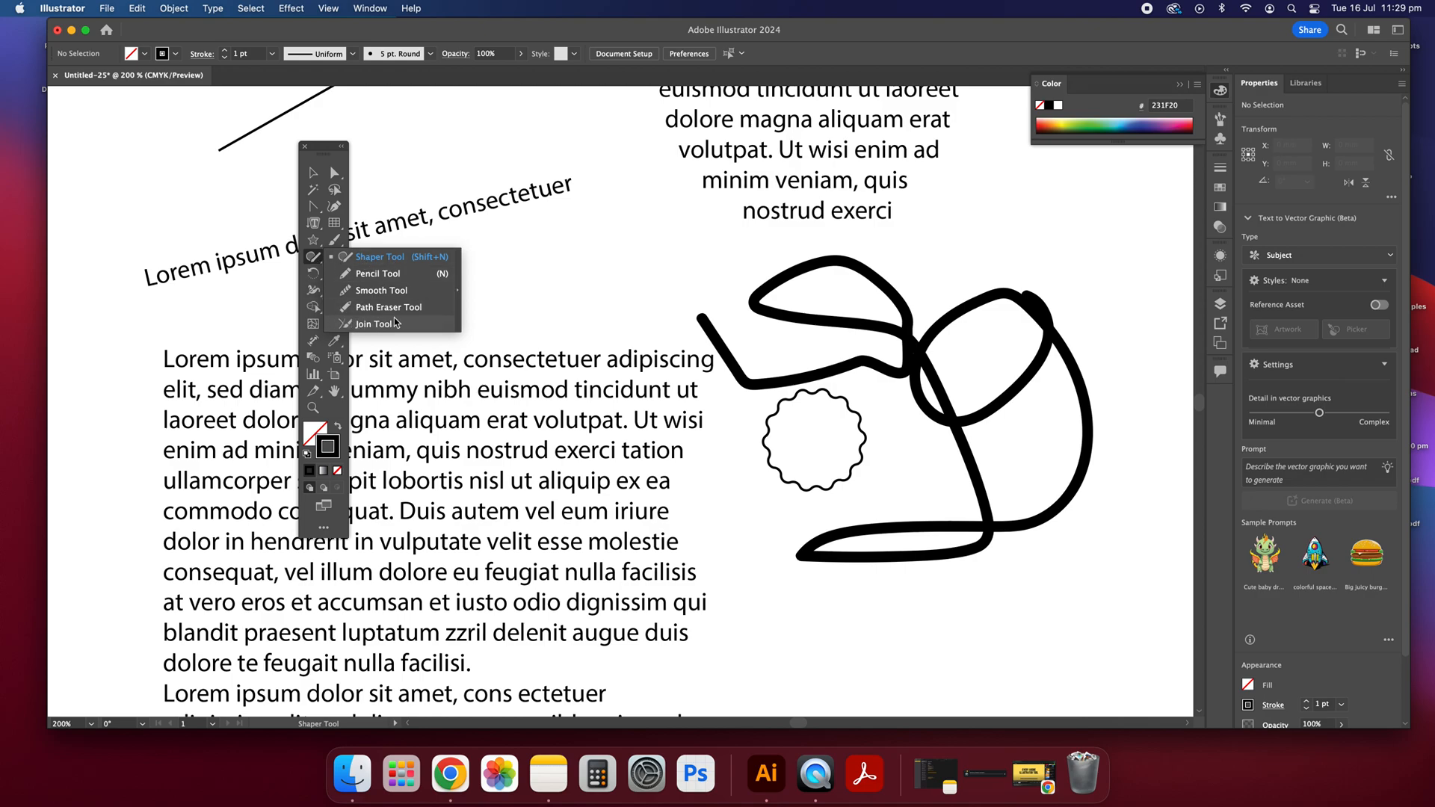
click(376, 274)
mouse_move(551, 246)
mouse_down()
mouse_move(497, 288)
mouse_move(619, 315)
mouse_move(455, 347)
mouse_move(584, 294)
mouse_move(588, 219)
mouse_move(511, 272)
mouse_move(358, 261)
mouse_move(505, 235)
mouse_move(616, 237)
mouse_up()
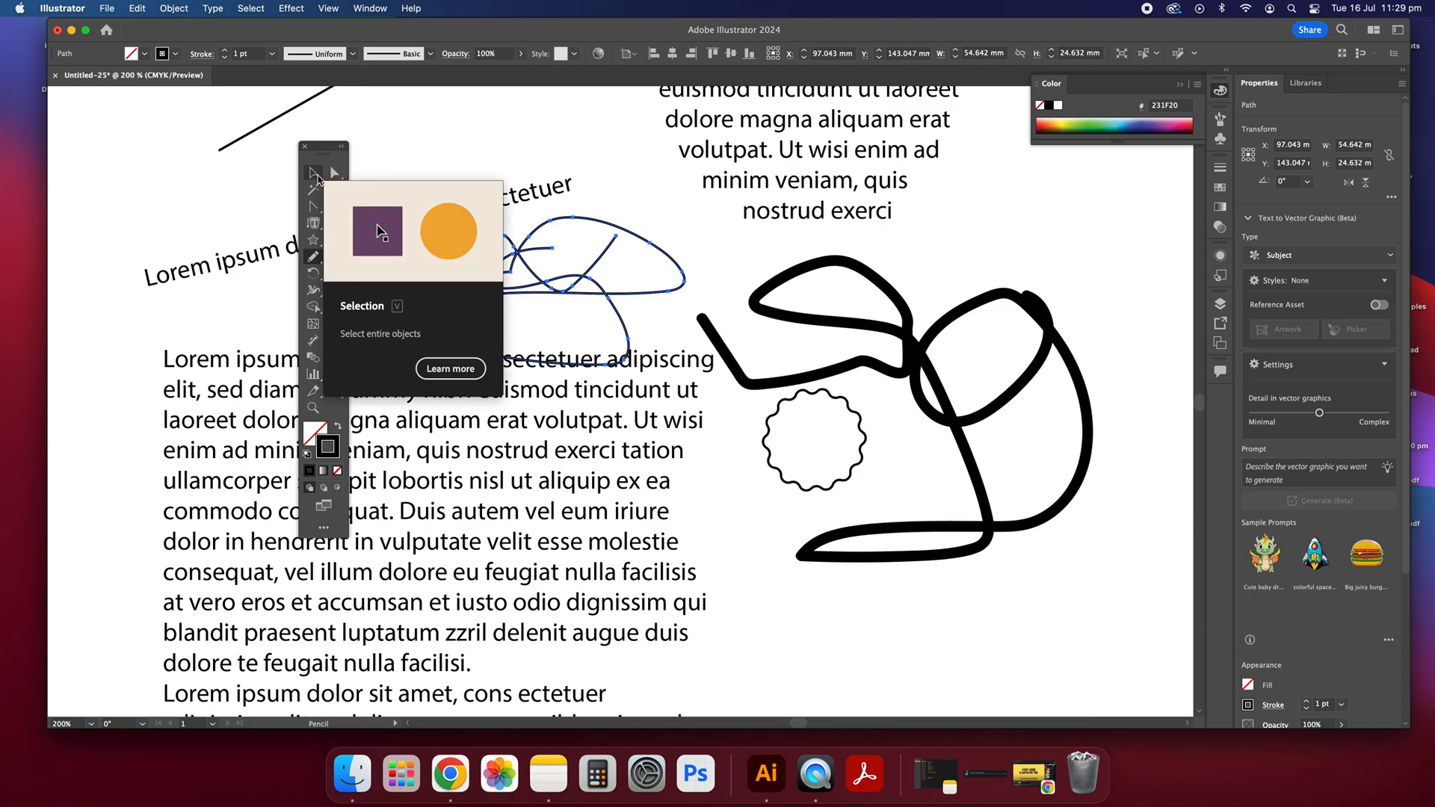
click(316, 182)
click(453, 163)
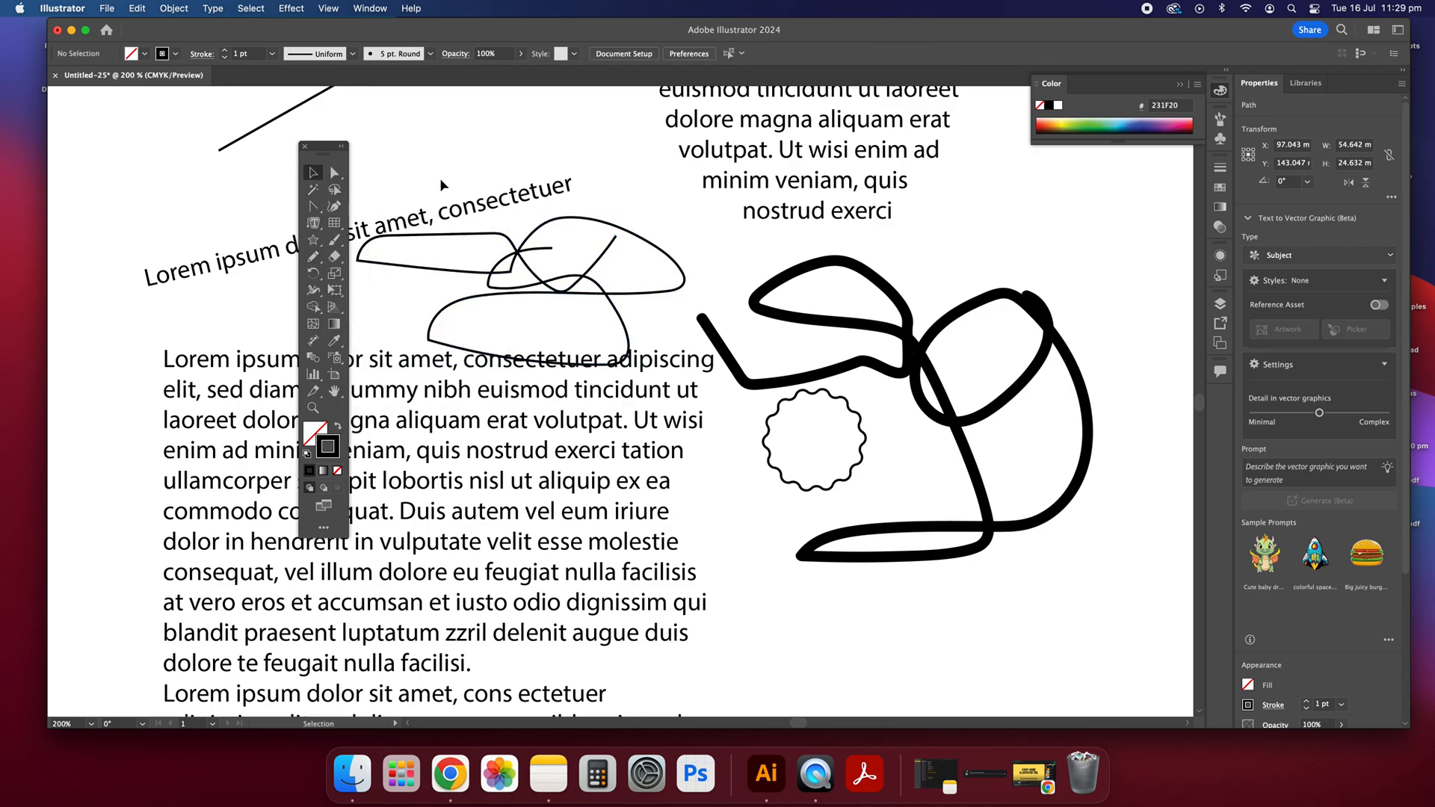
Step: Try to erase part of the looping pencil line with the Path Eraser tool
click(324, 261)
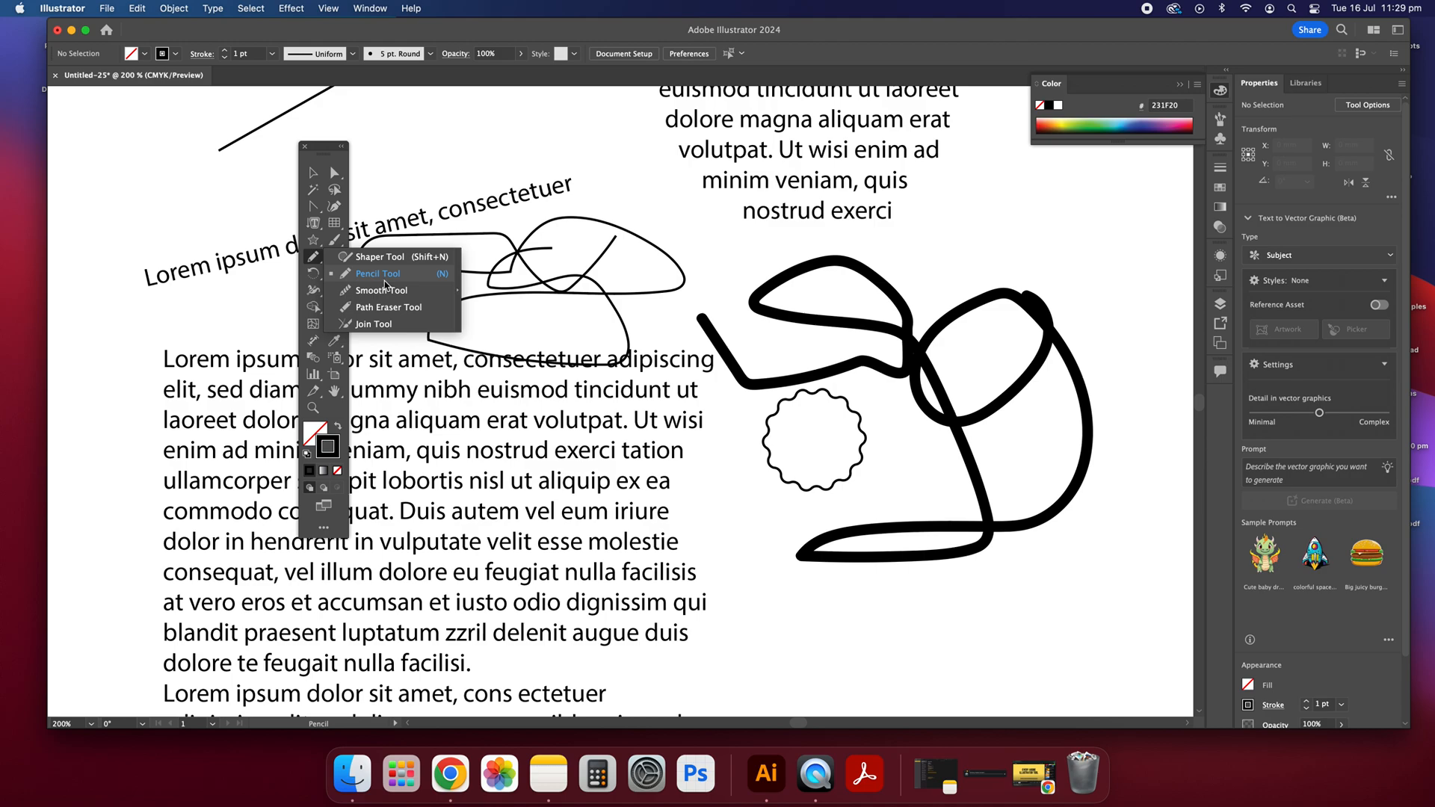
click(404, 310)
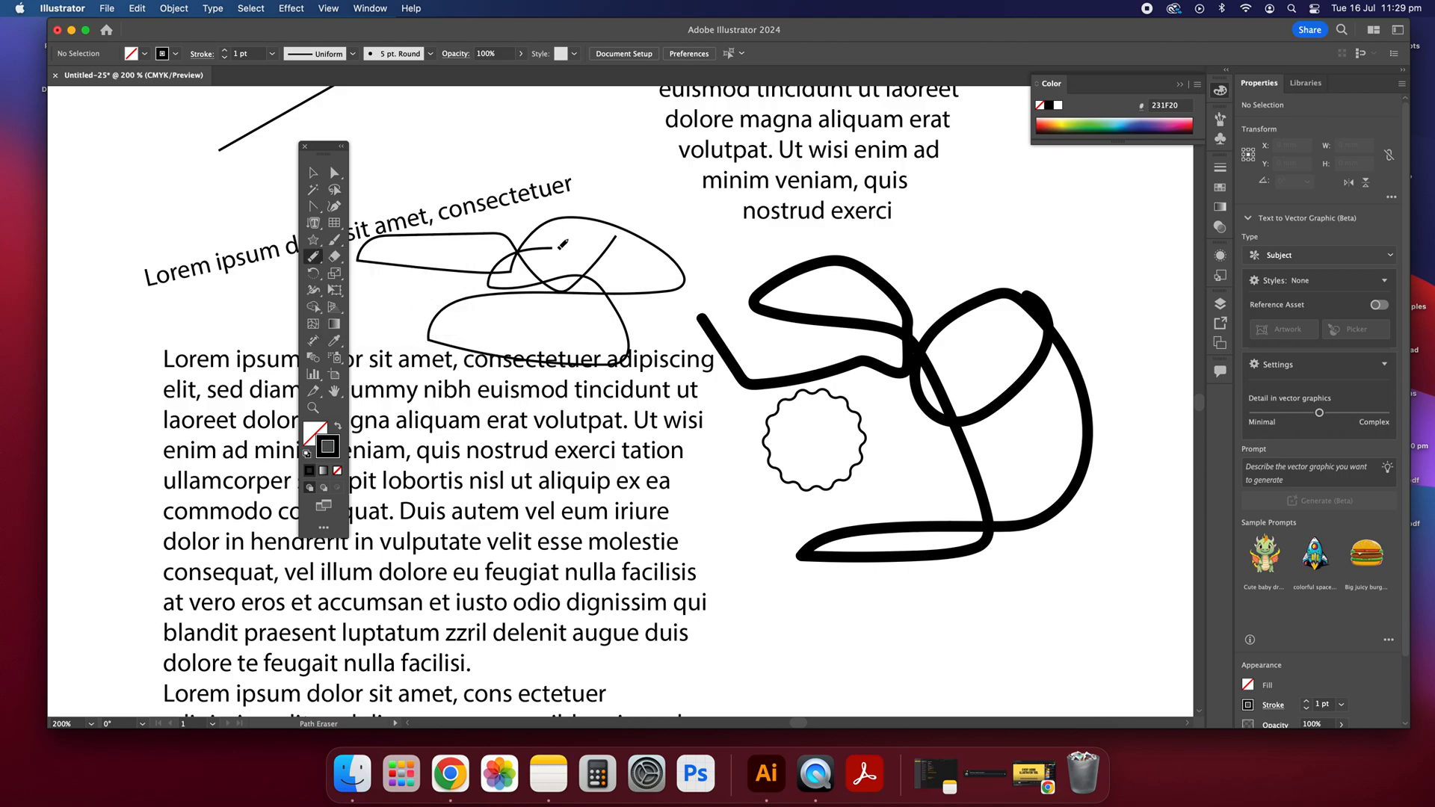
drag(502, 259, 494, 285)
Step: Try to smooth the sharp corner near the open end of the thick brush stroke with the Smooth tool
click(315, 257)
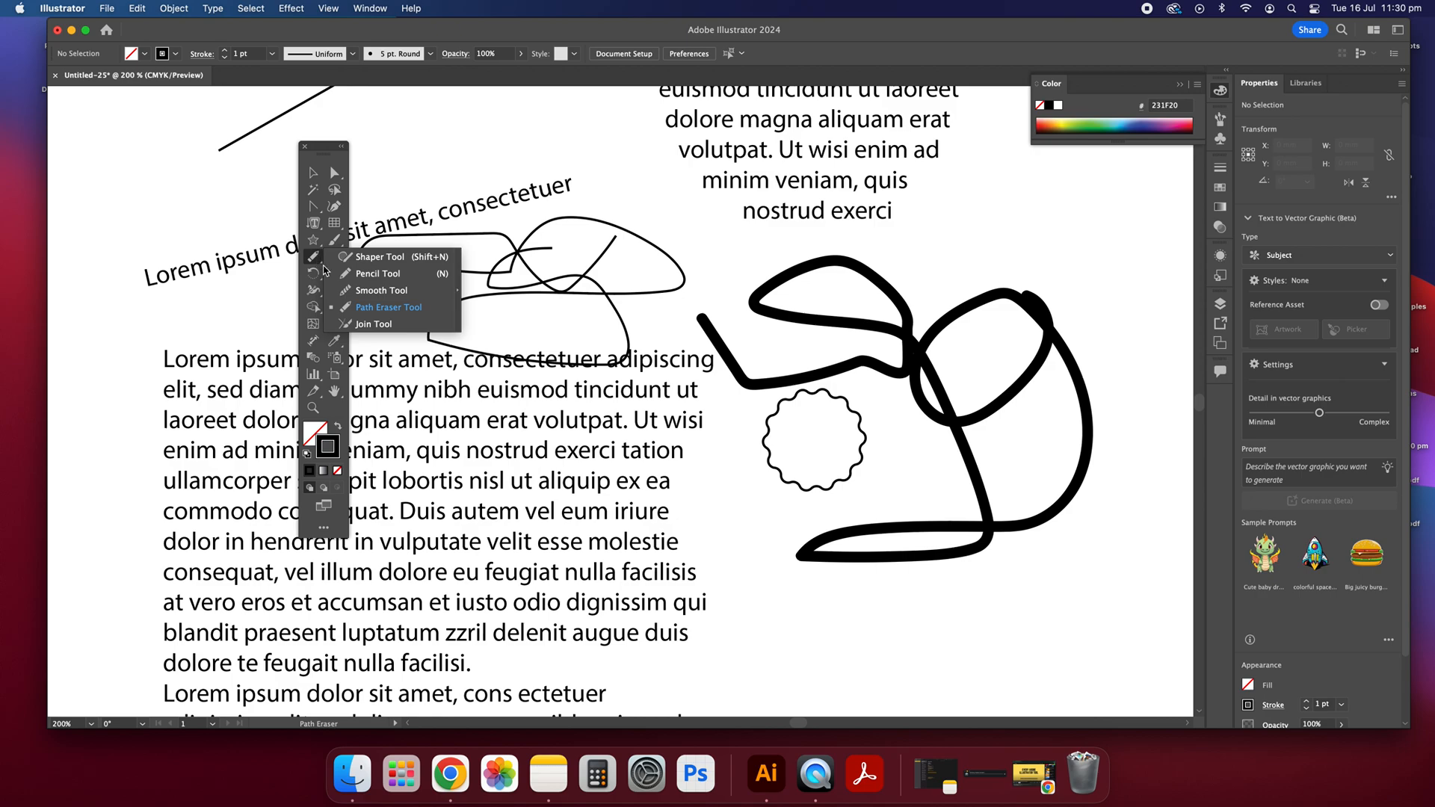
click(366, 290)
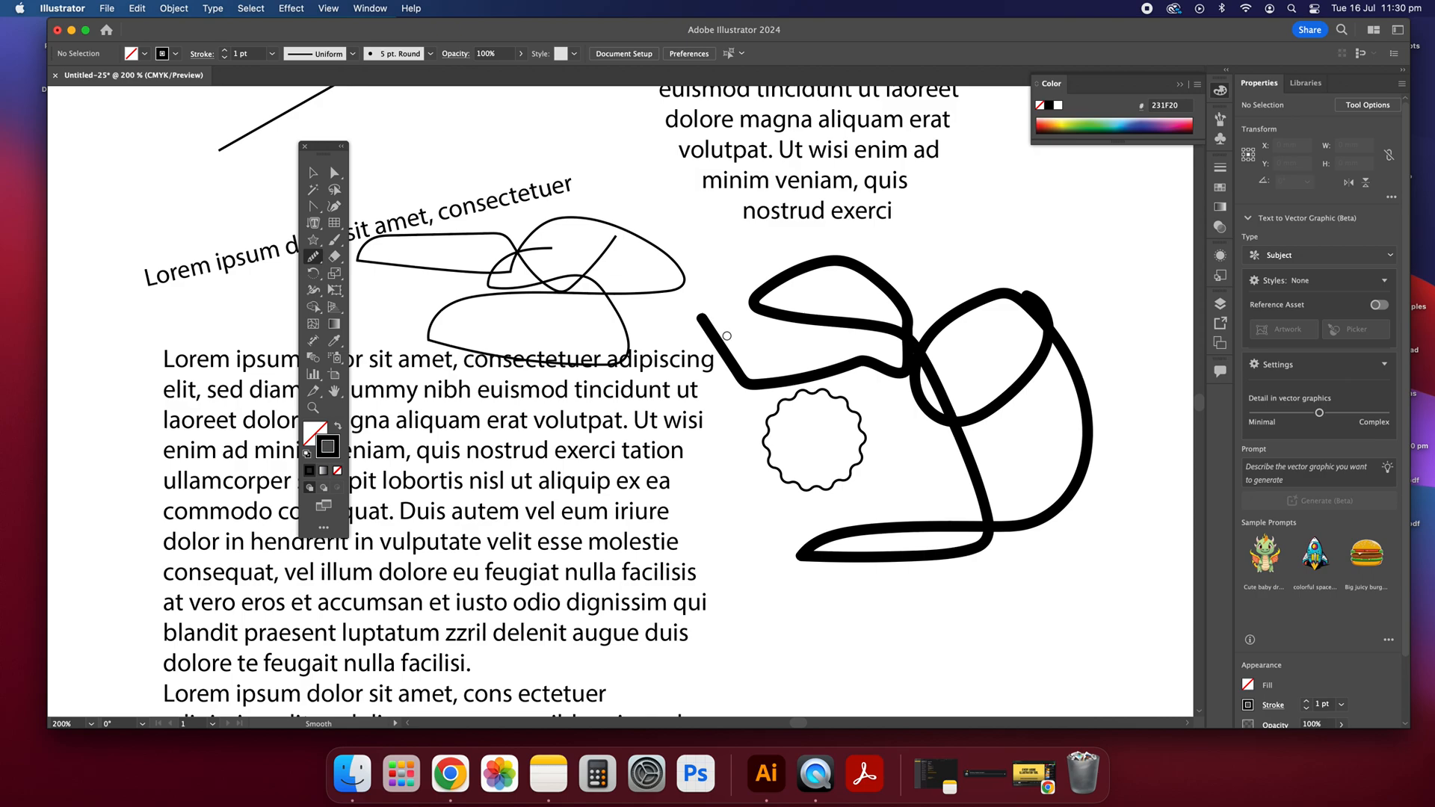
mouse_move(710, 329)
mouse_down()
mouse_move(753, 384)
mouse_move(852, 366)
mouse_up()
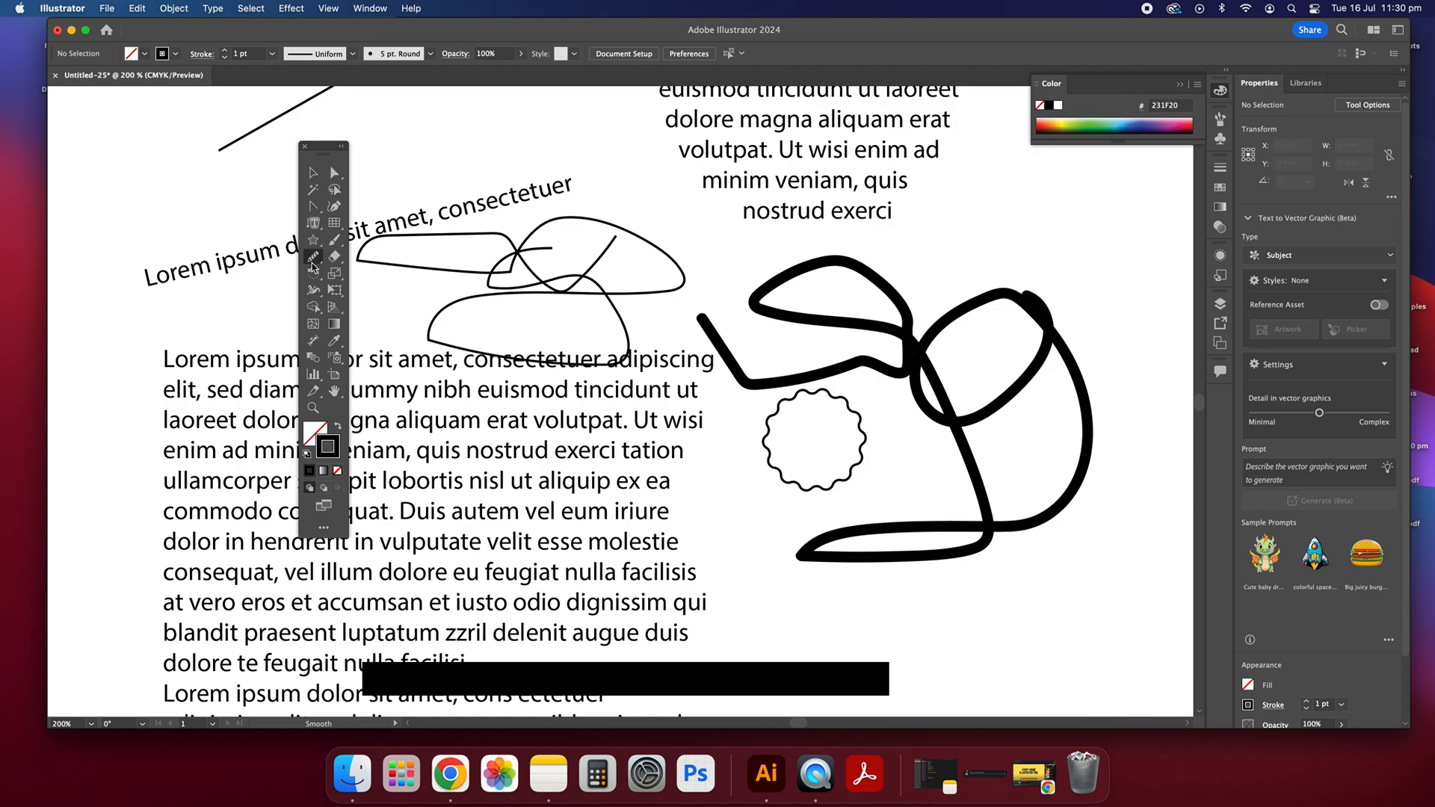
Step: Sketch a circle and a triangle above the pencil loops and an upright rectangle beside the circular text with the Shaper tool
click(313, 262)
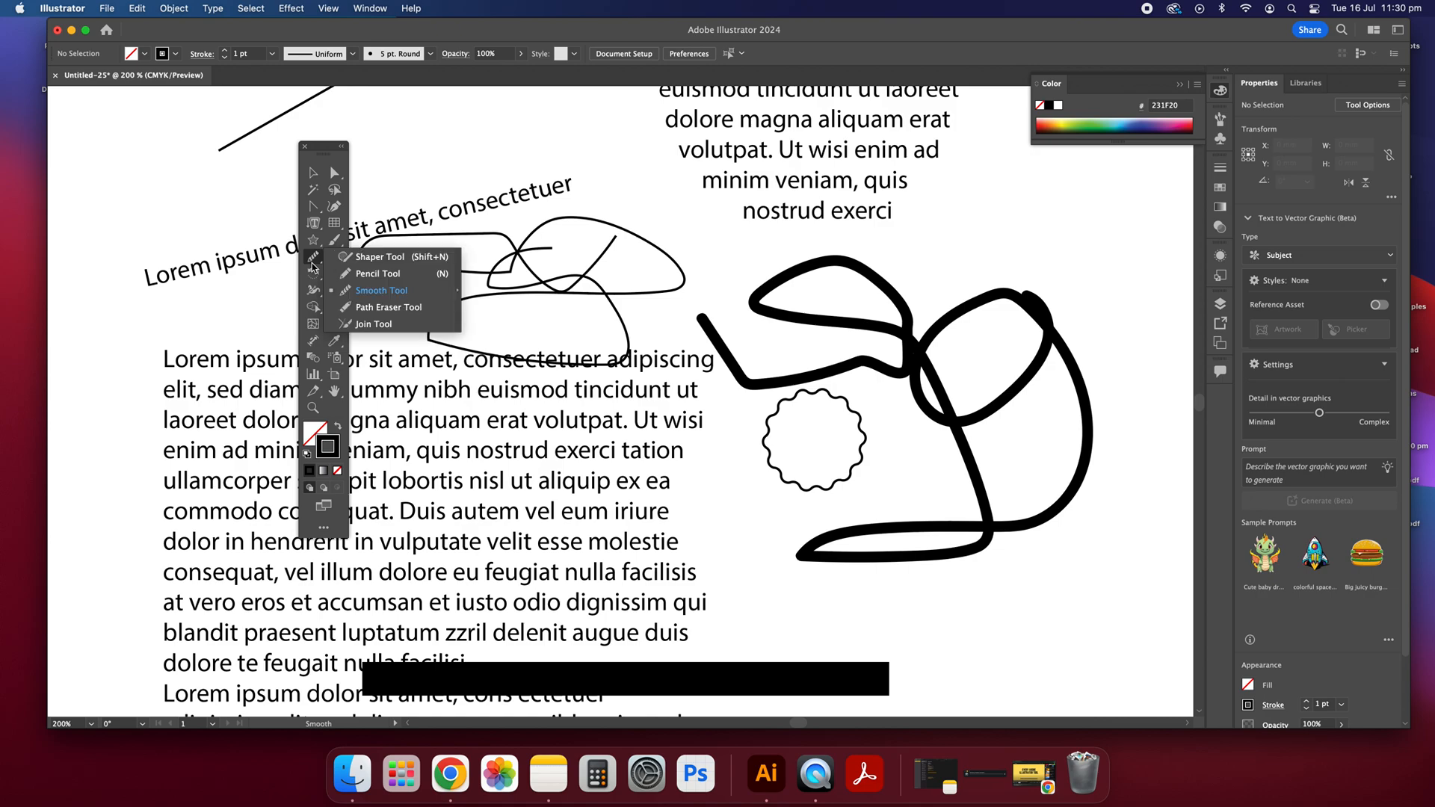
click(383, 258)
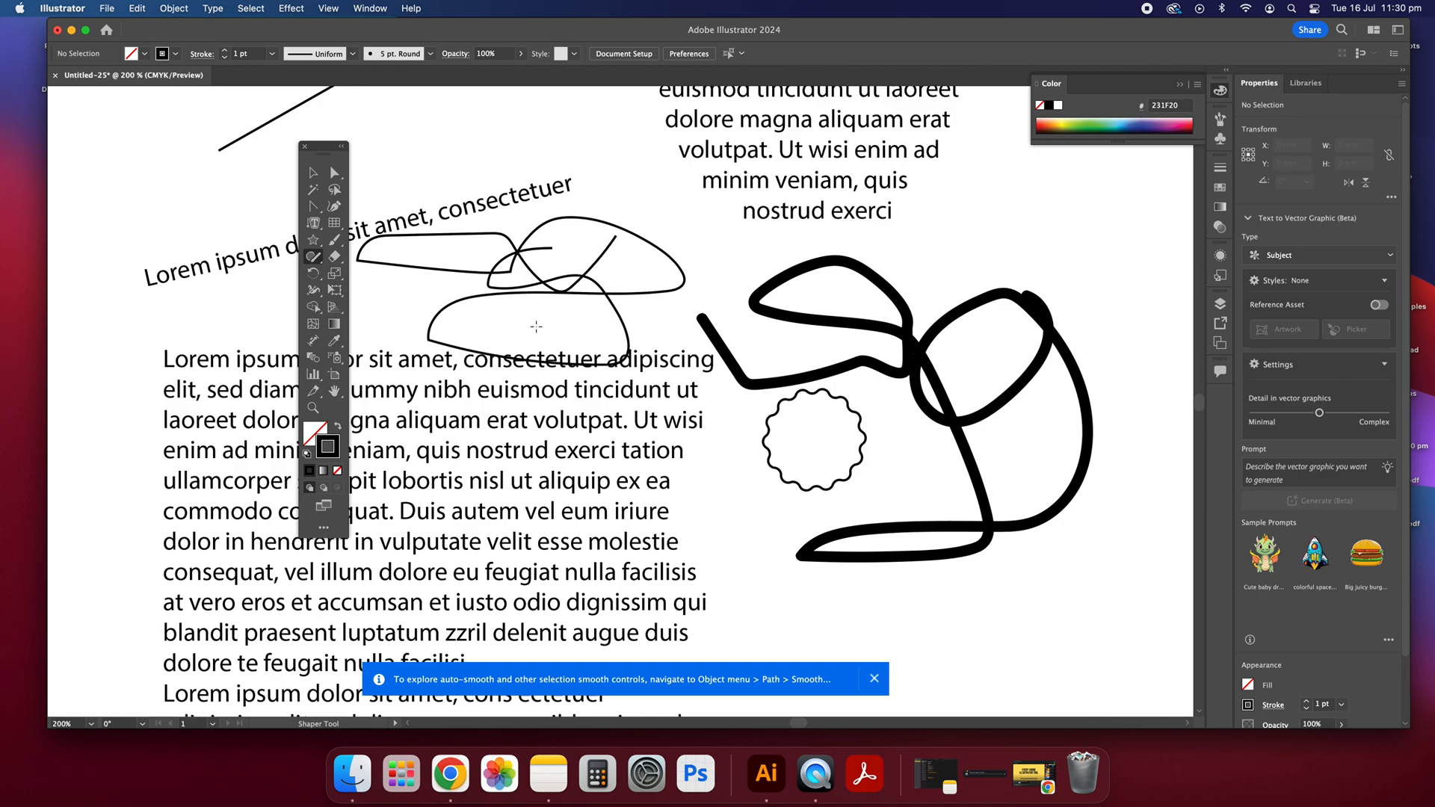
scroll(597, 199, up, 4)
mouse_move(477, 212)
mouse_down()
mouse_move(471, 267)
mouse_move(525, 230)
mouse_move(481, 202)
mouse_up()
mouse_move(561, 168)
mouse_down()
mouse_move(591, 238)
mouse_move(557, 149)
mouse_move(562, 164)
mouse_up()
mouse_move(1051, 215)
mouse_down()
mouse_move(1044, 351)
mouse_move(1117, 346)
mouse_move(1140, 212)
mouse_move(1055, 212)
mouse_up()
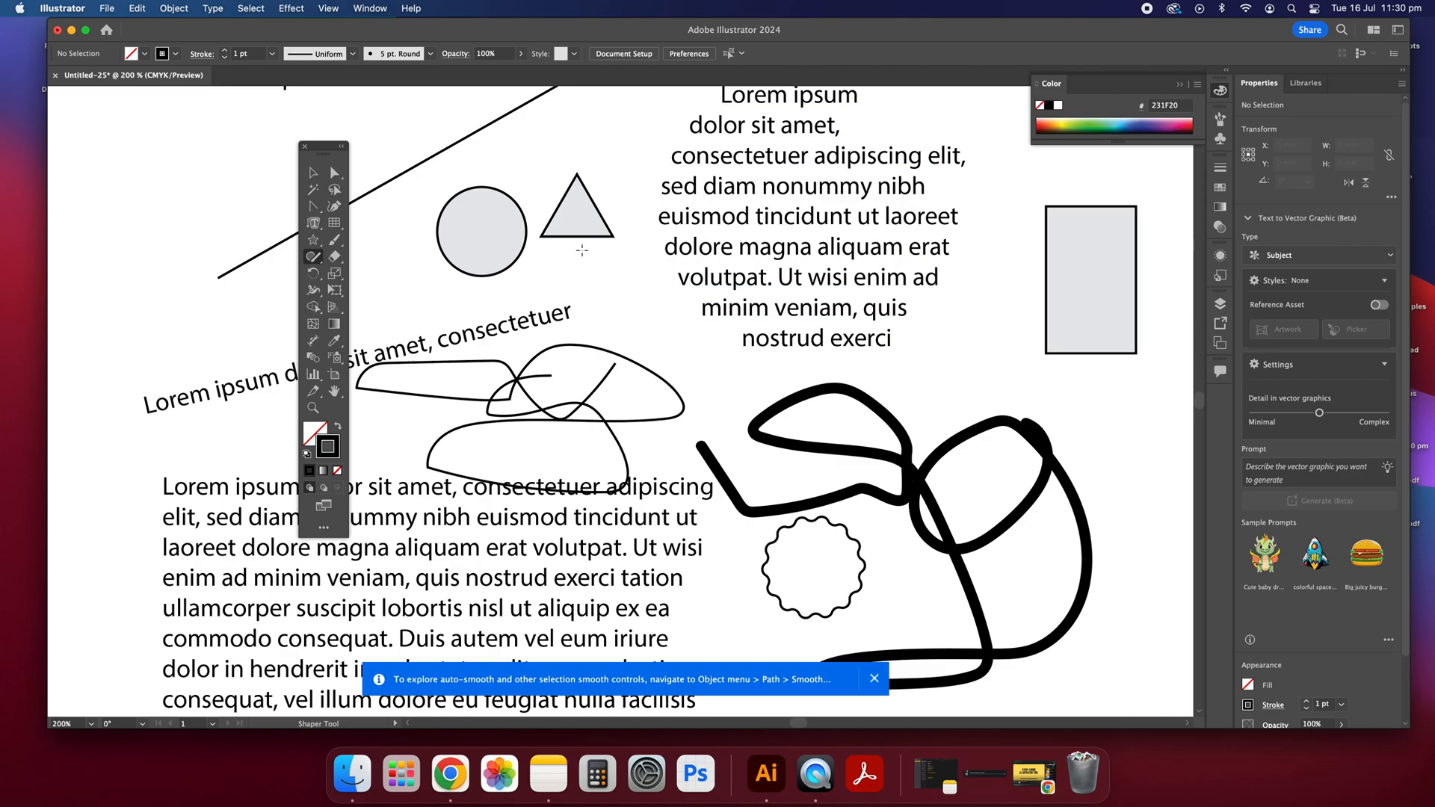
Step: Select all the artwork on the page and delete it
click(313, 173)
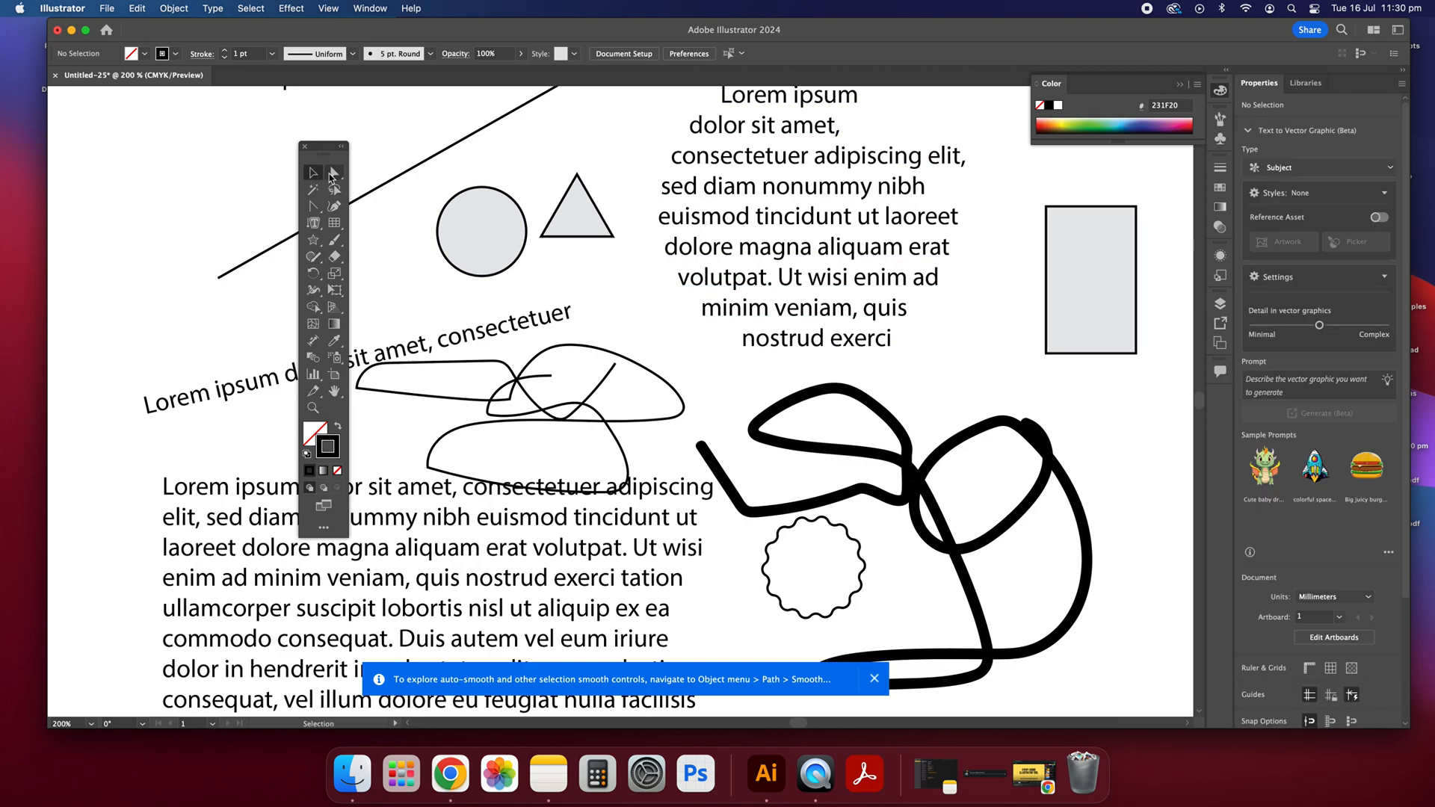
key(super+minus)
key(super+minus)
key(super+minus)
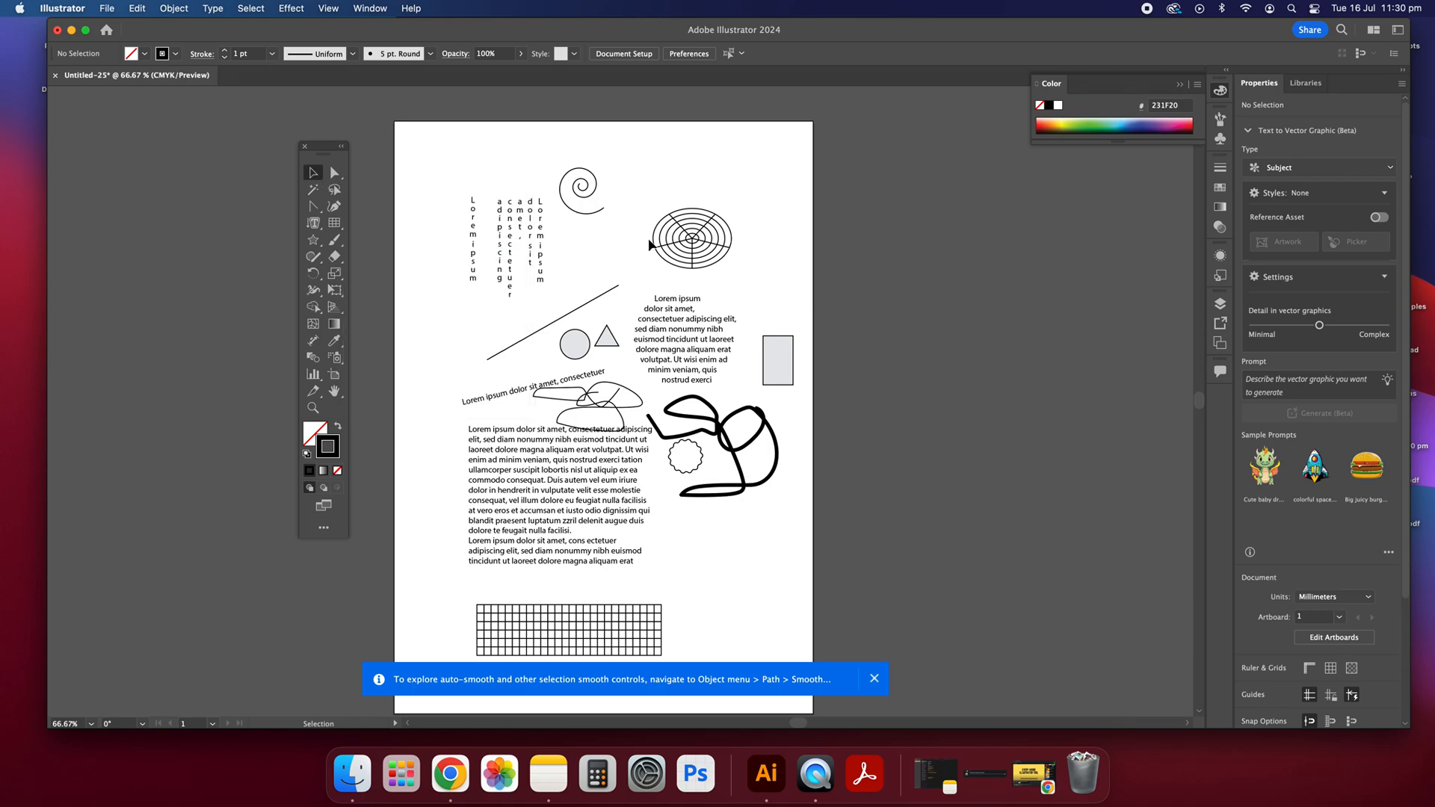
drag(812, 607, 439, 156)
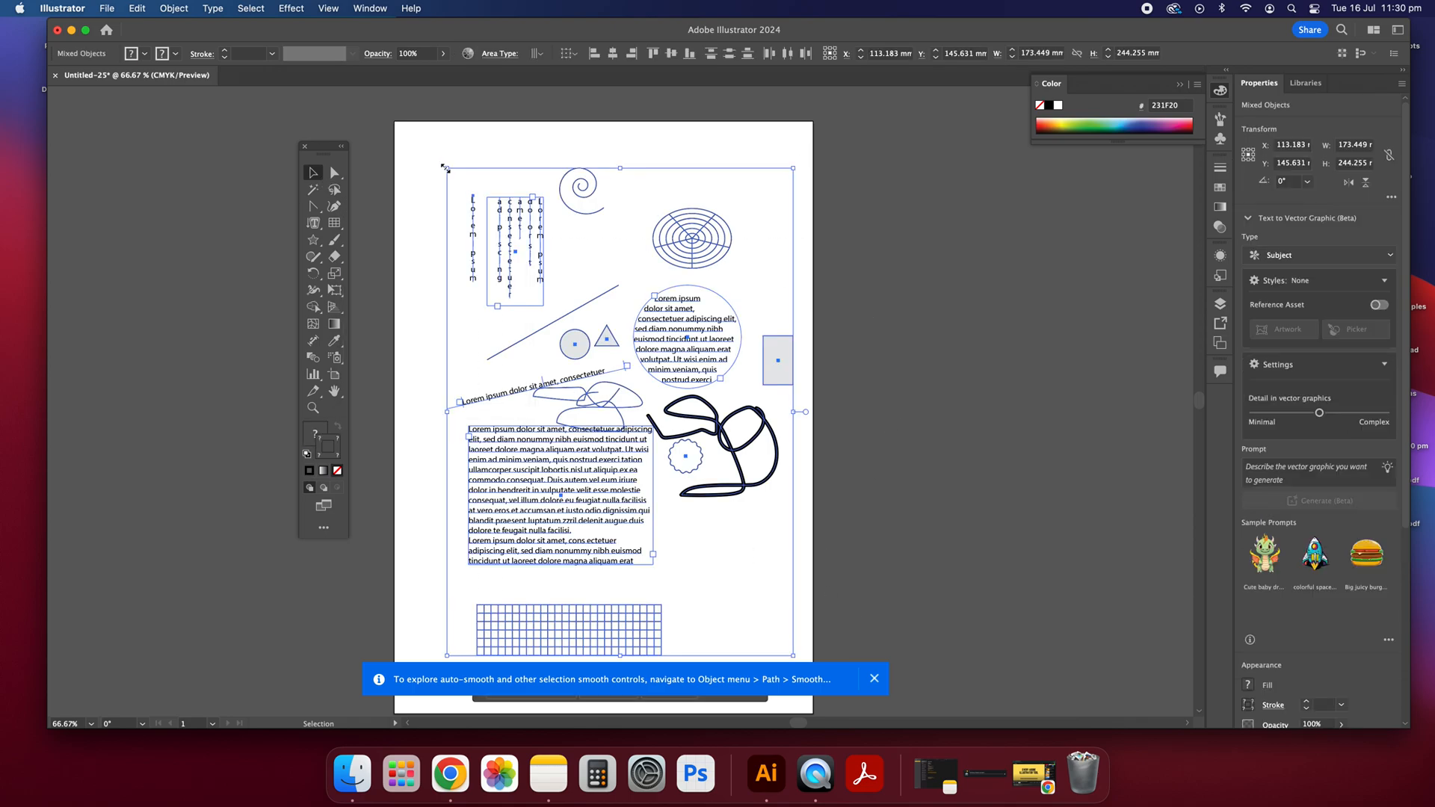
key(Delete)
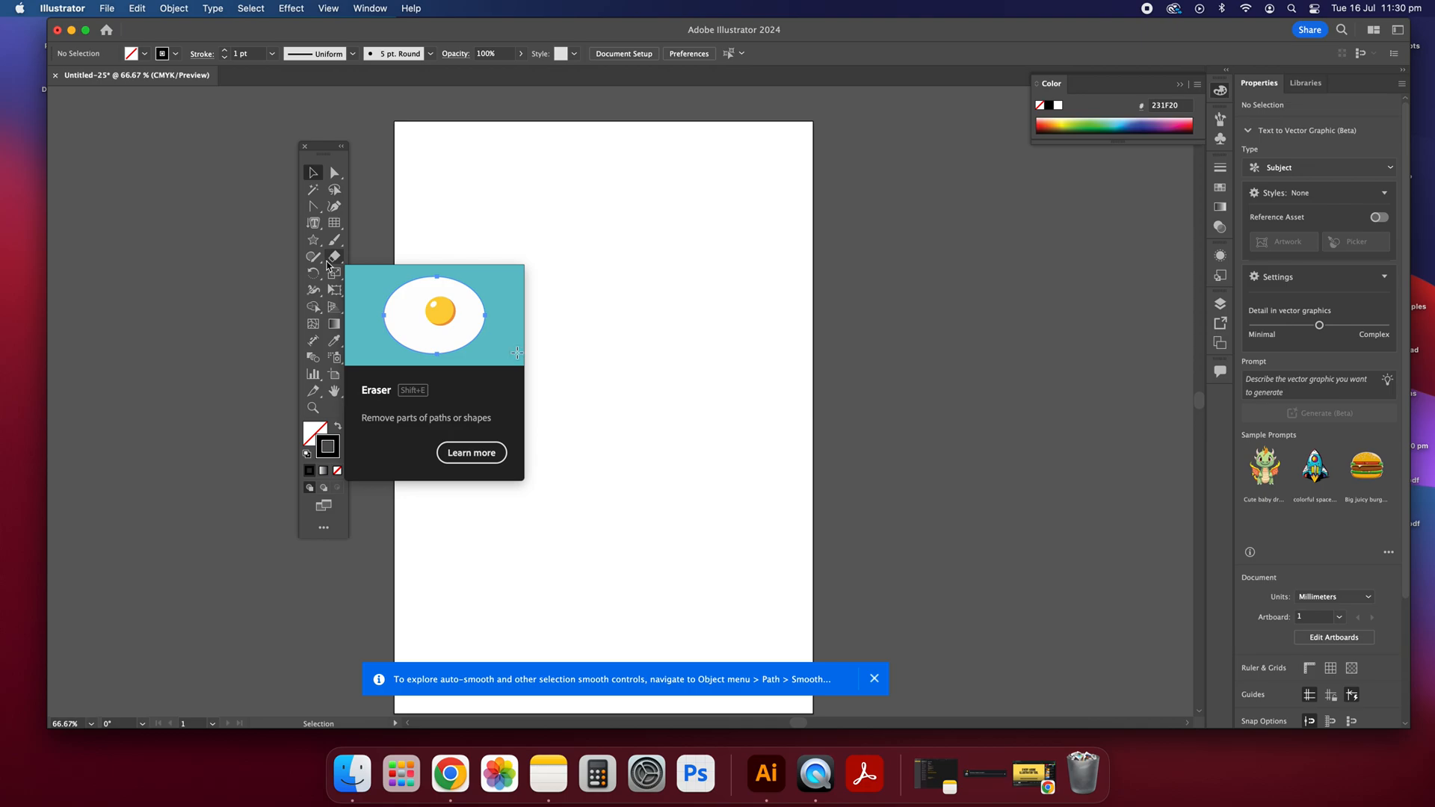
click(322, 262)
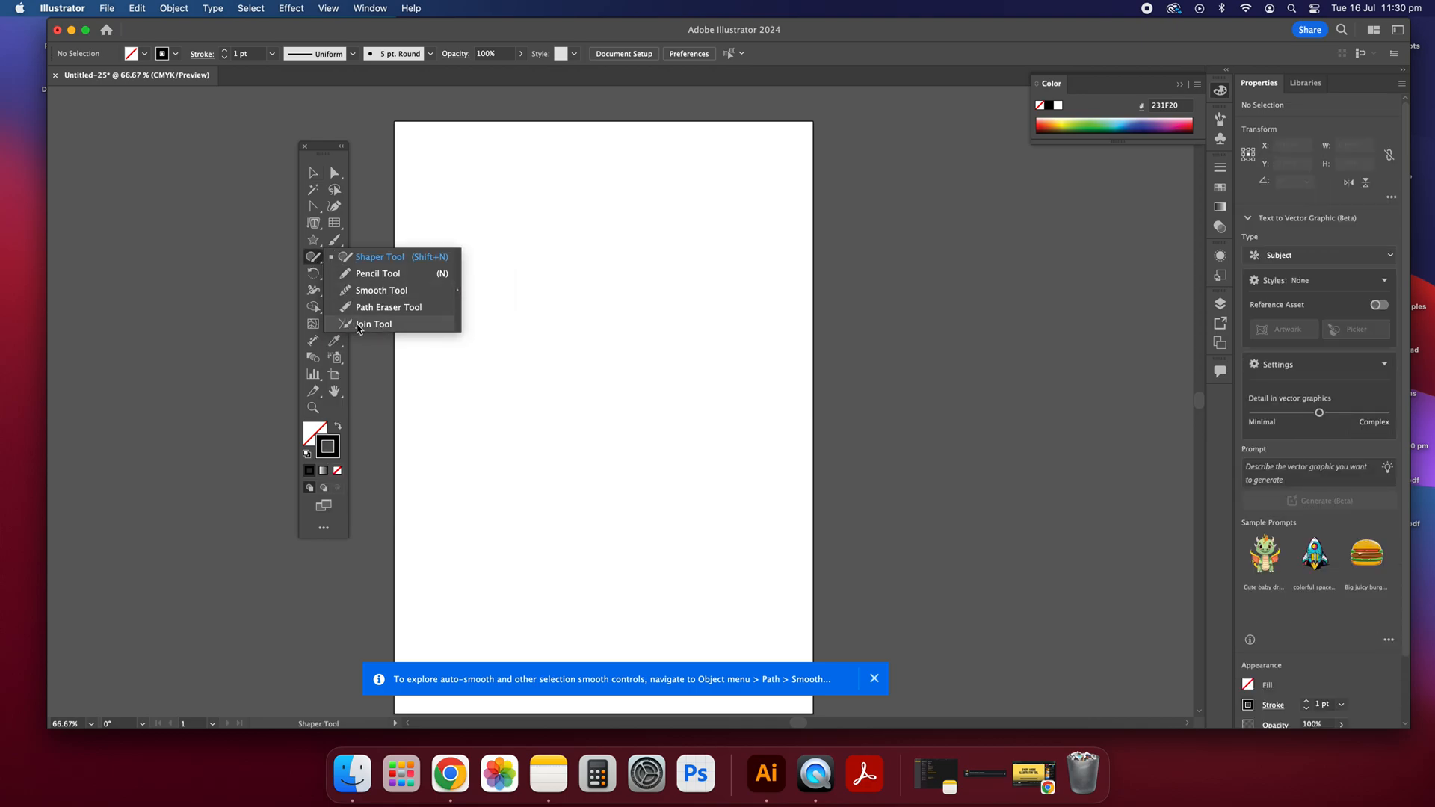
click(314, 175)
click(333, 209)
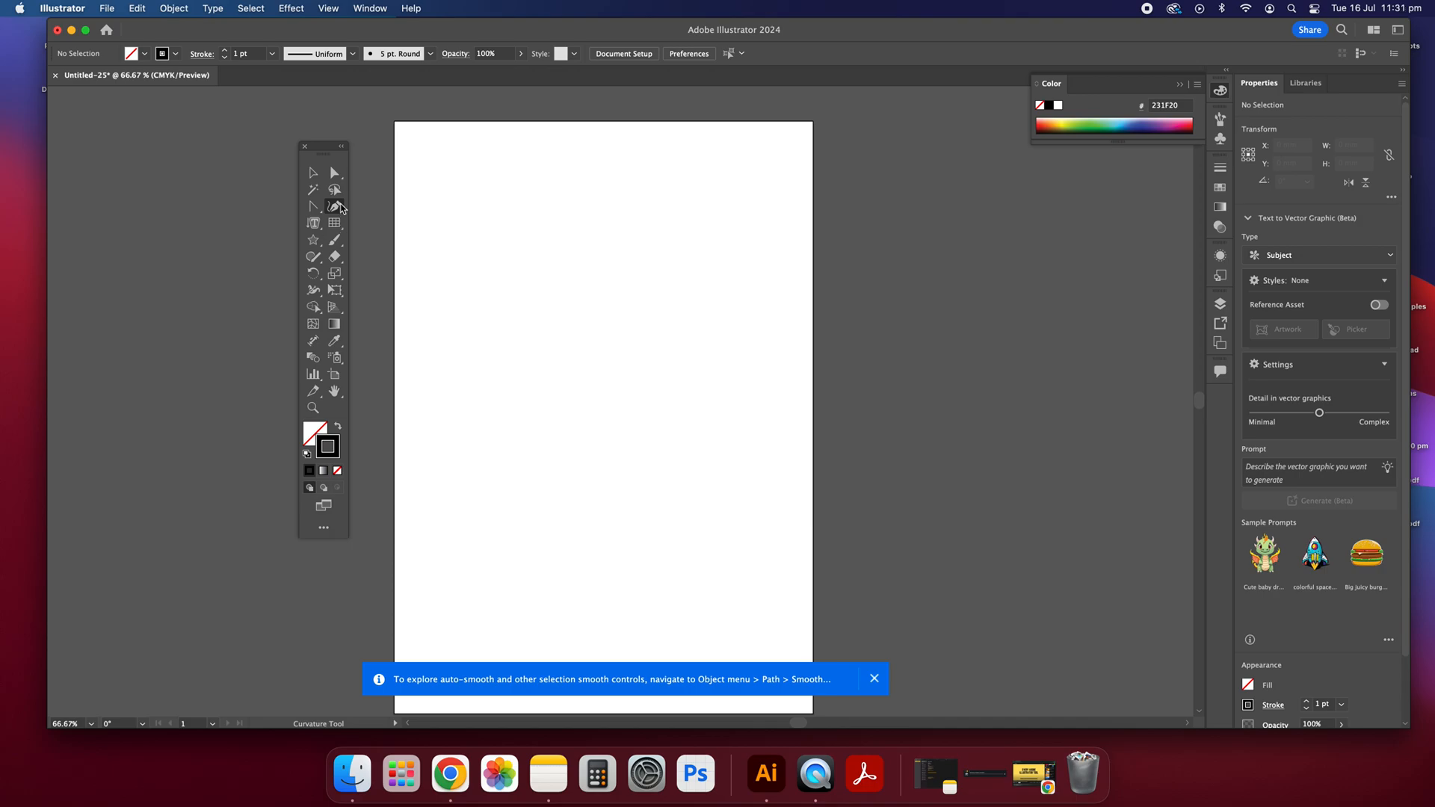
click(341, 147)
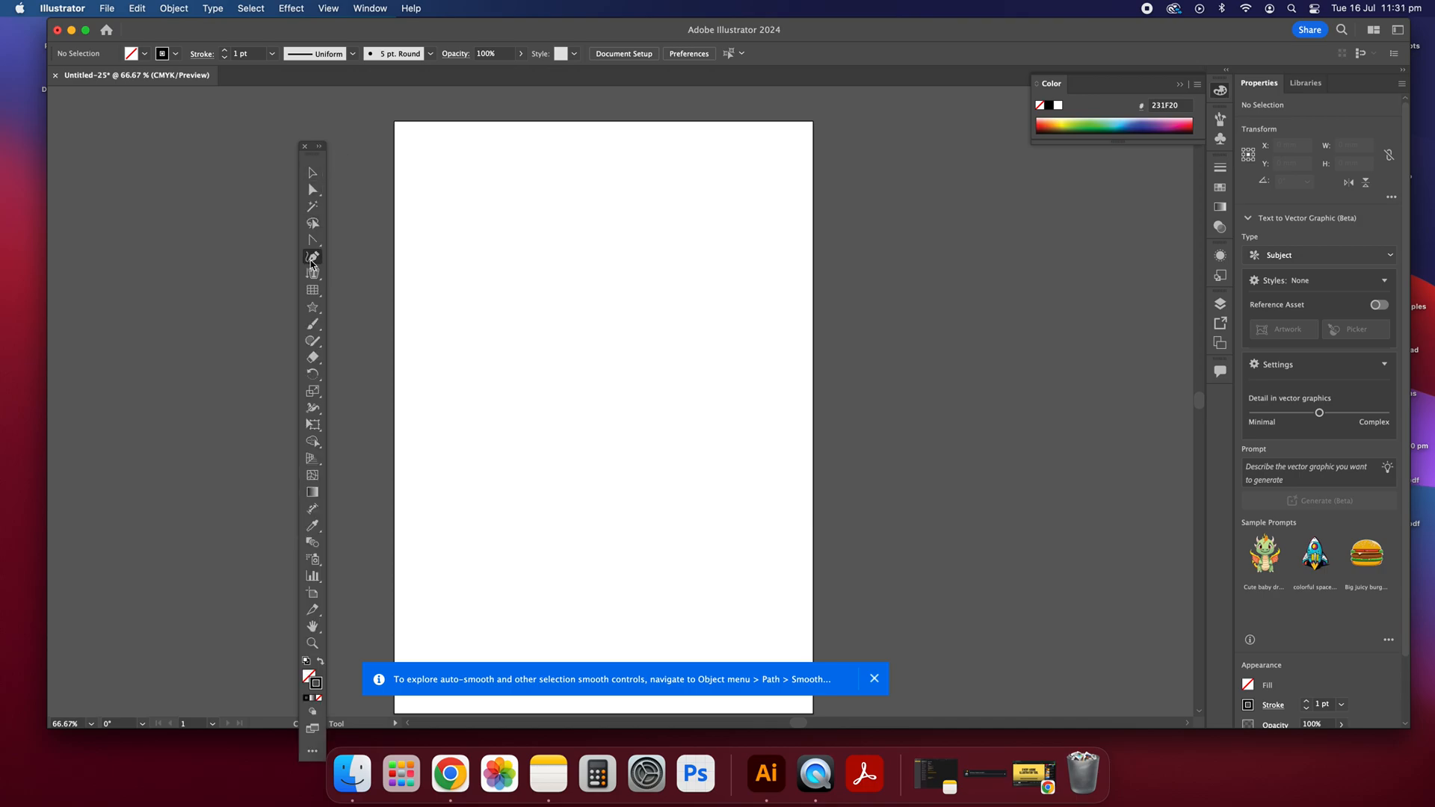
click(317, 148)
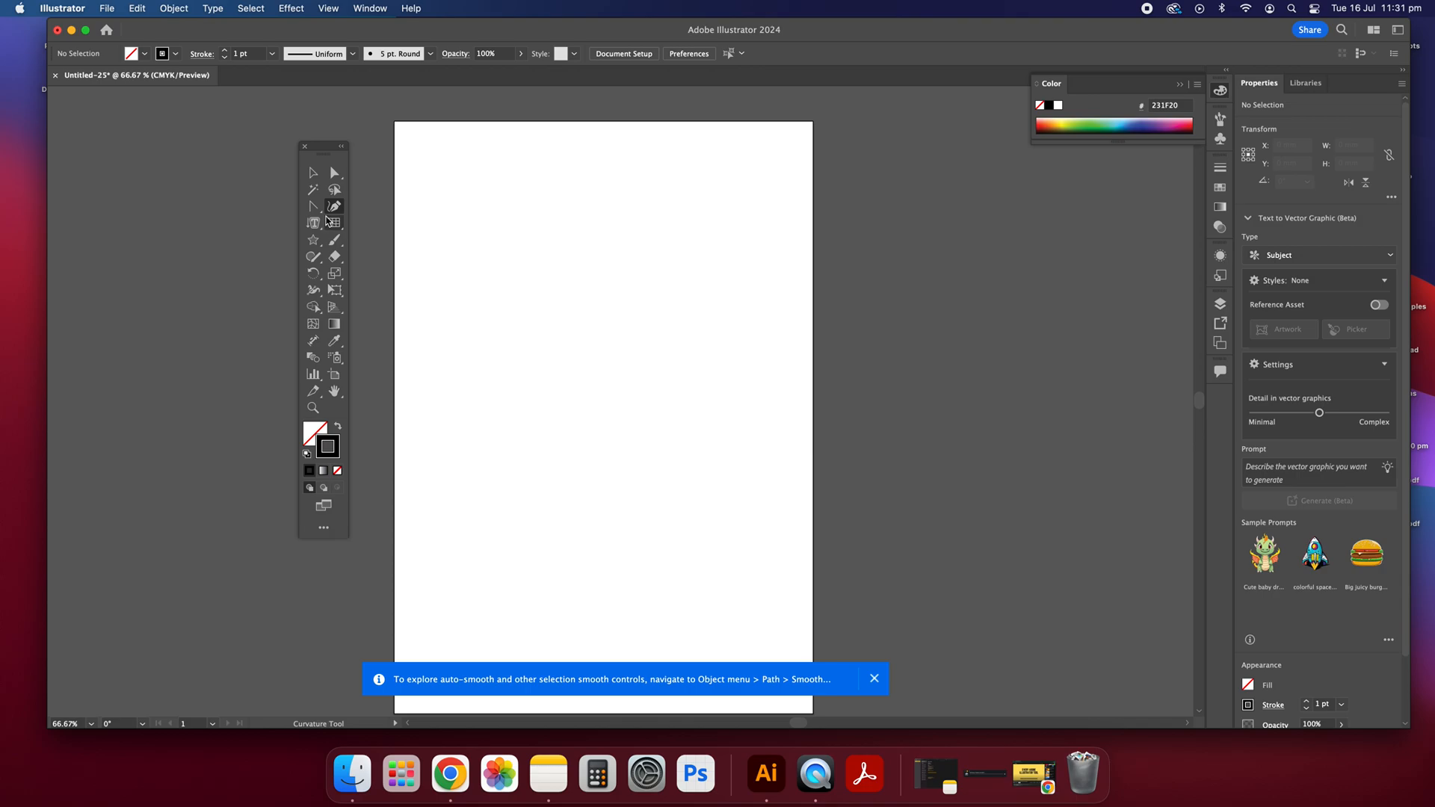
Step: Draw a short diagonal line about 14 mm long in the upper part of the page with the Pen tool and deselect it
drag(313, 207, 362, 203)
click(447, 239)
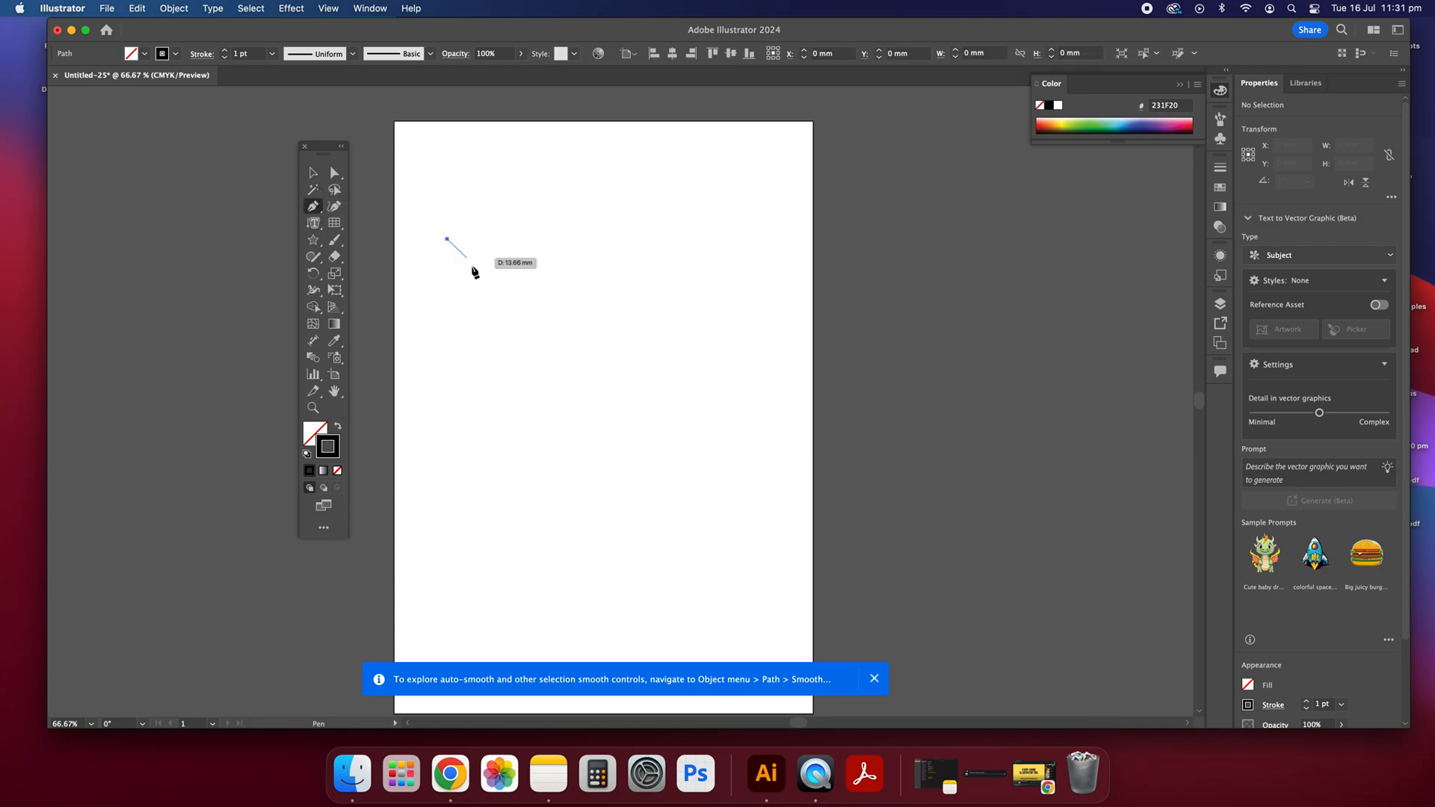
click(468, 255)
click(314, 172)
click(635, 197)
Step: Draw a second, longer diagonal line with the Pen tool, starting just past the short line's lower end, and deselect it
click(314, 207)
click(482, 268)
click(557, 306)
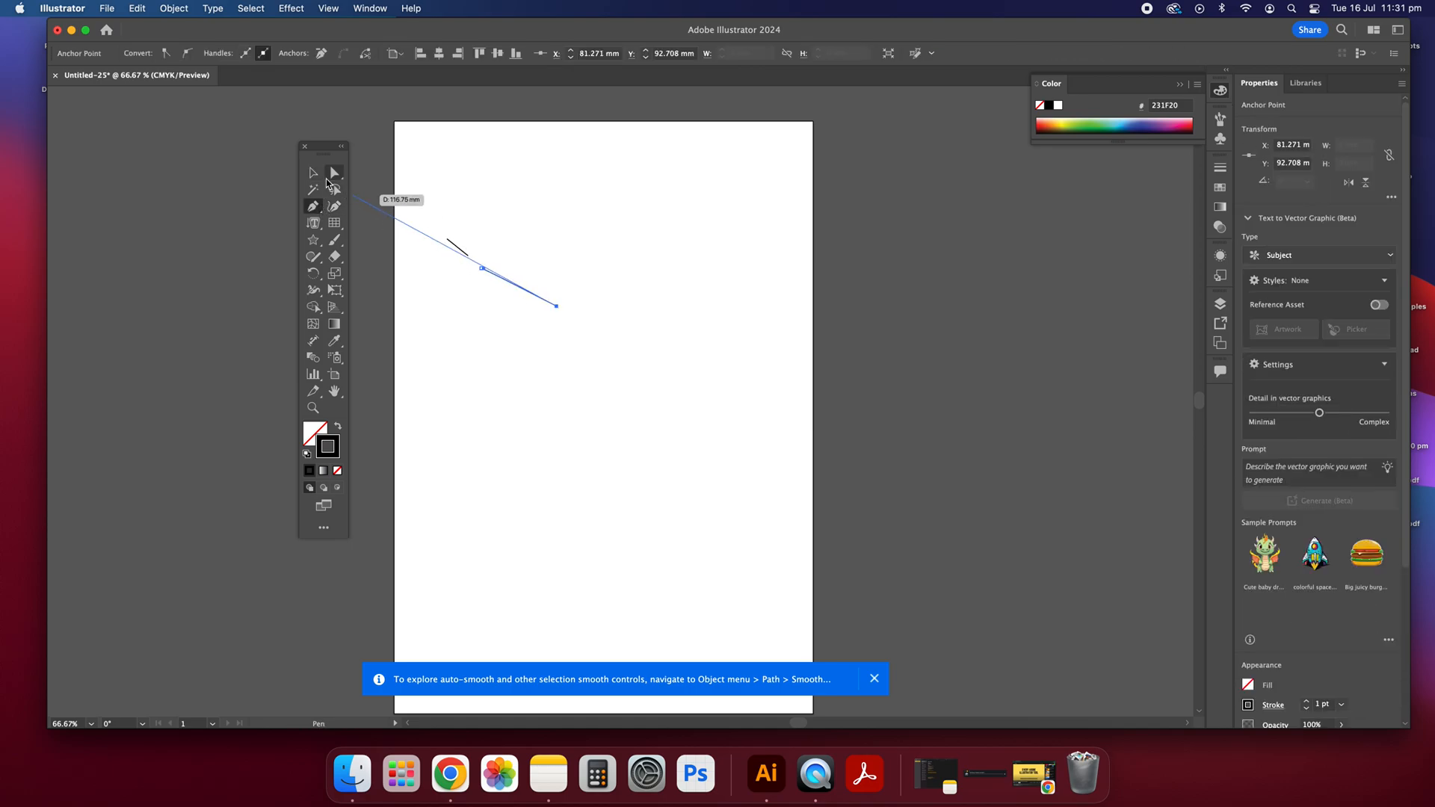
click(314, 172)
click(372, 244)
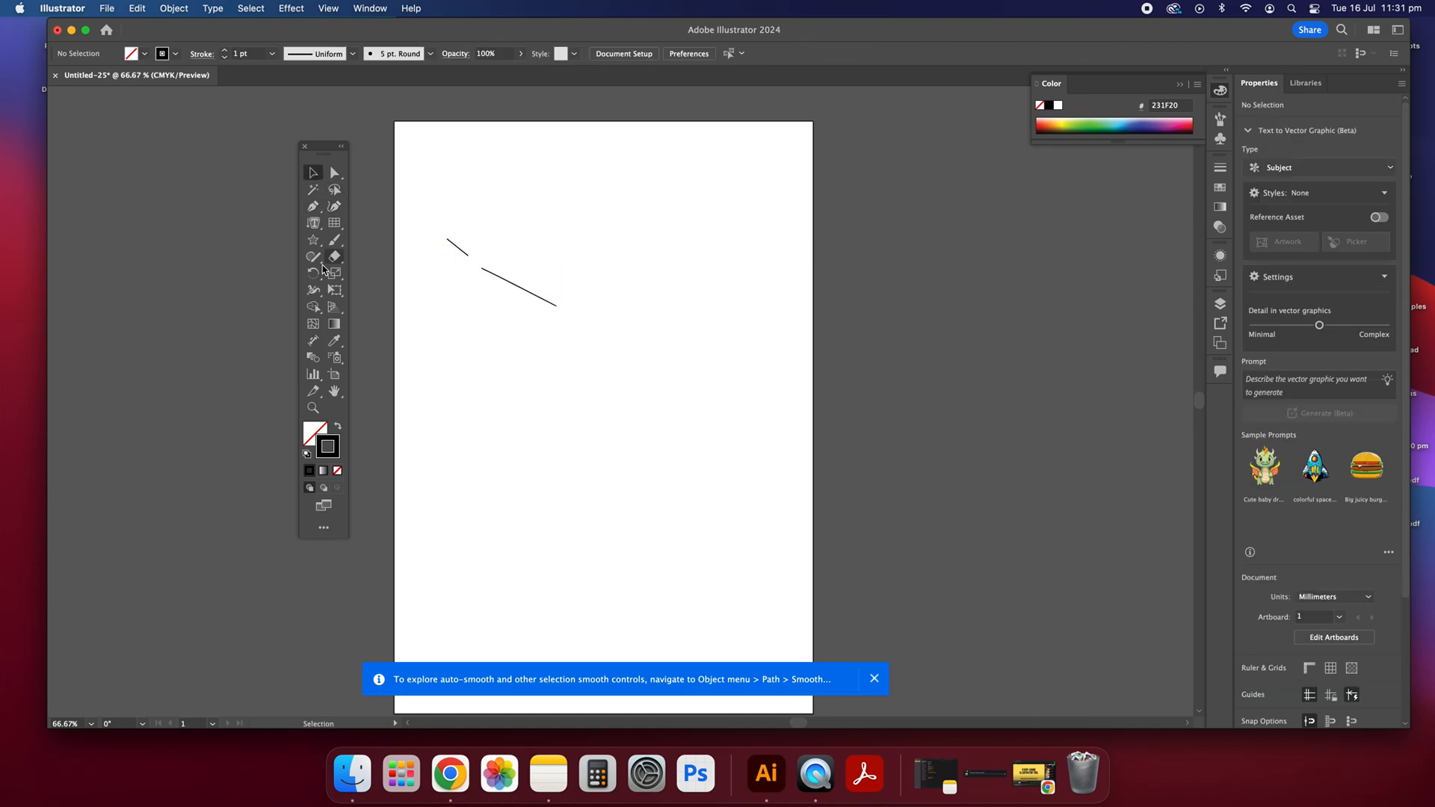
Step: Try to join the facing ends of the two diagonal lines by brushing over the gap with the Join tool
click(315, 259)
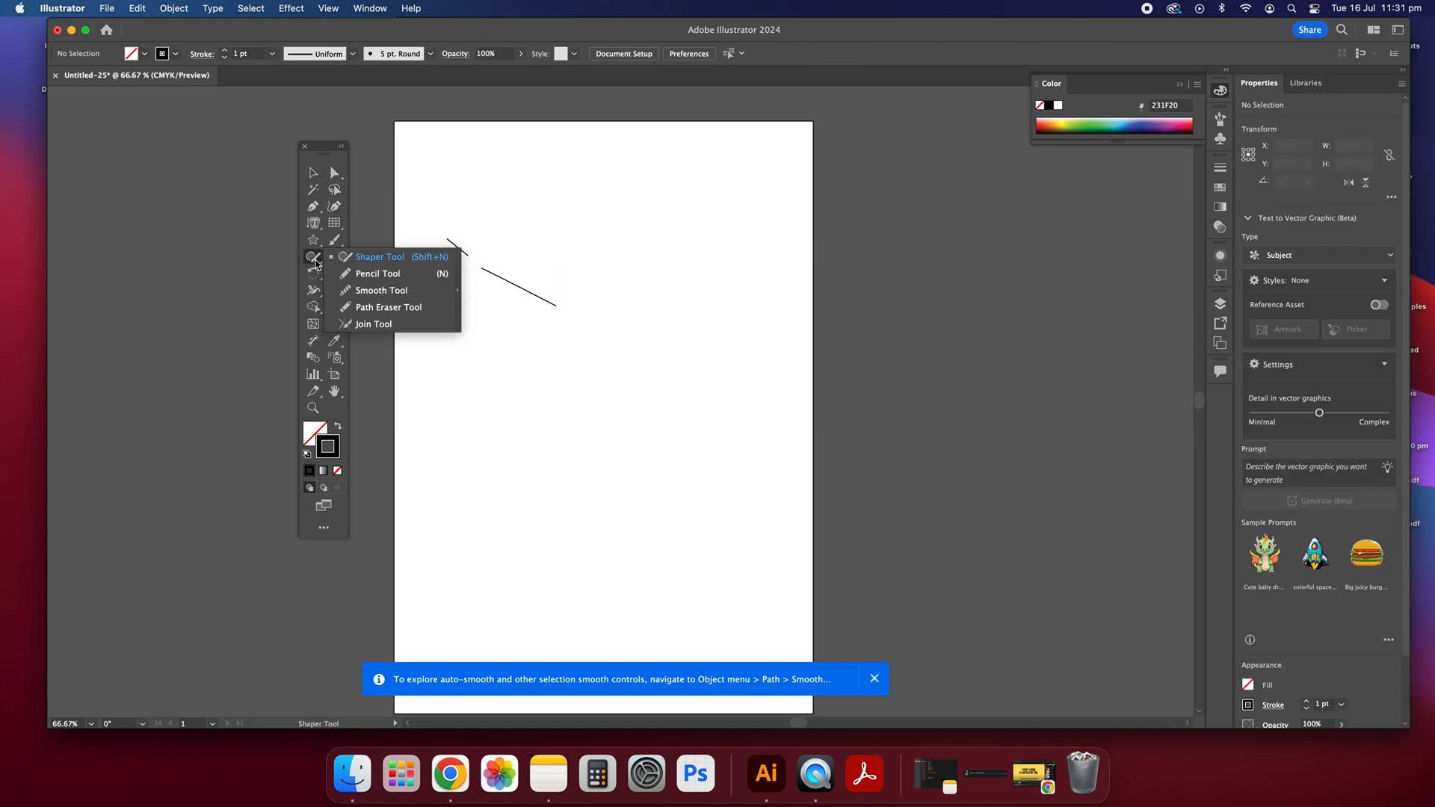
click(373, 324)
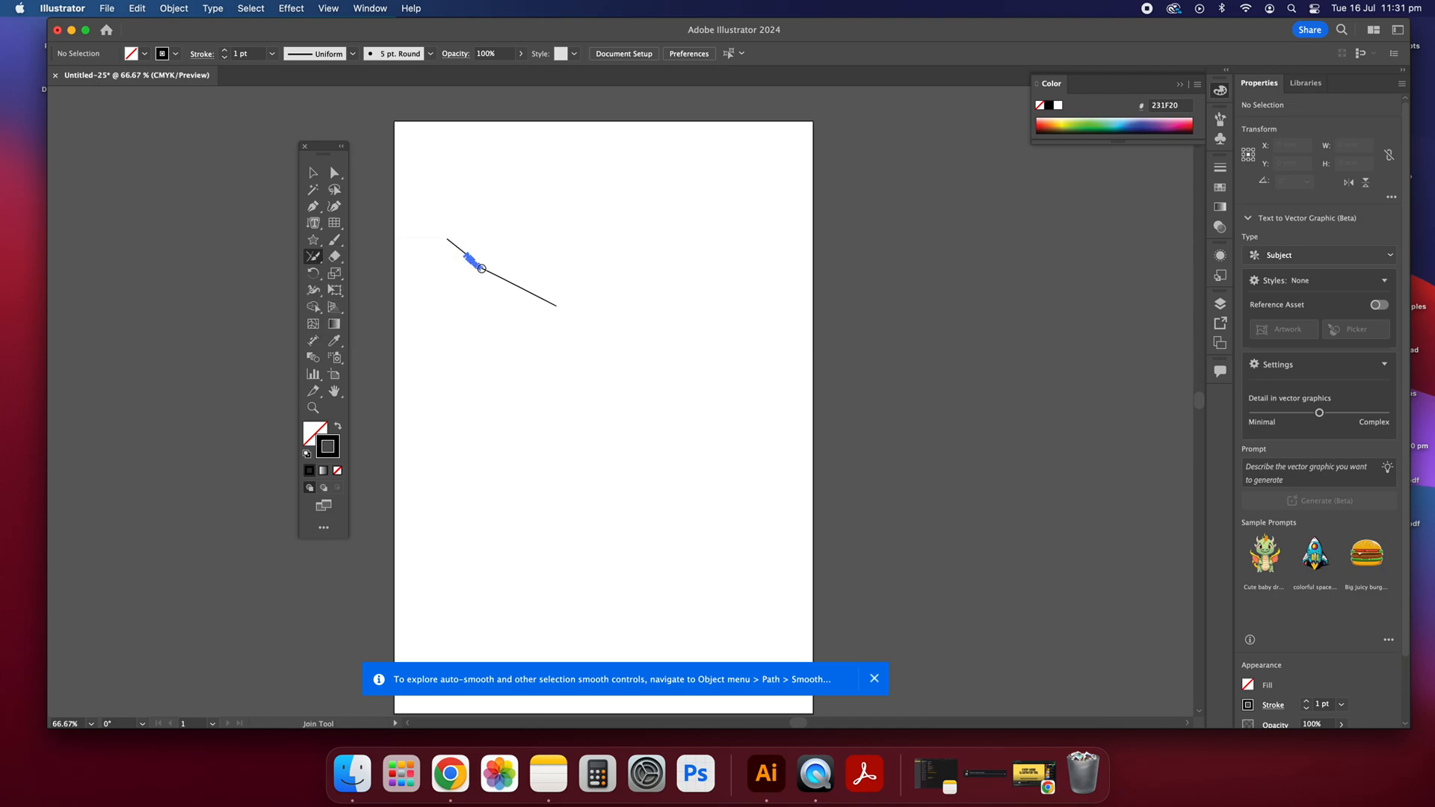
drag(484, 269, 482, 268)
drag(492, 275, 495, 276)
click(313, 173)
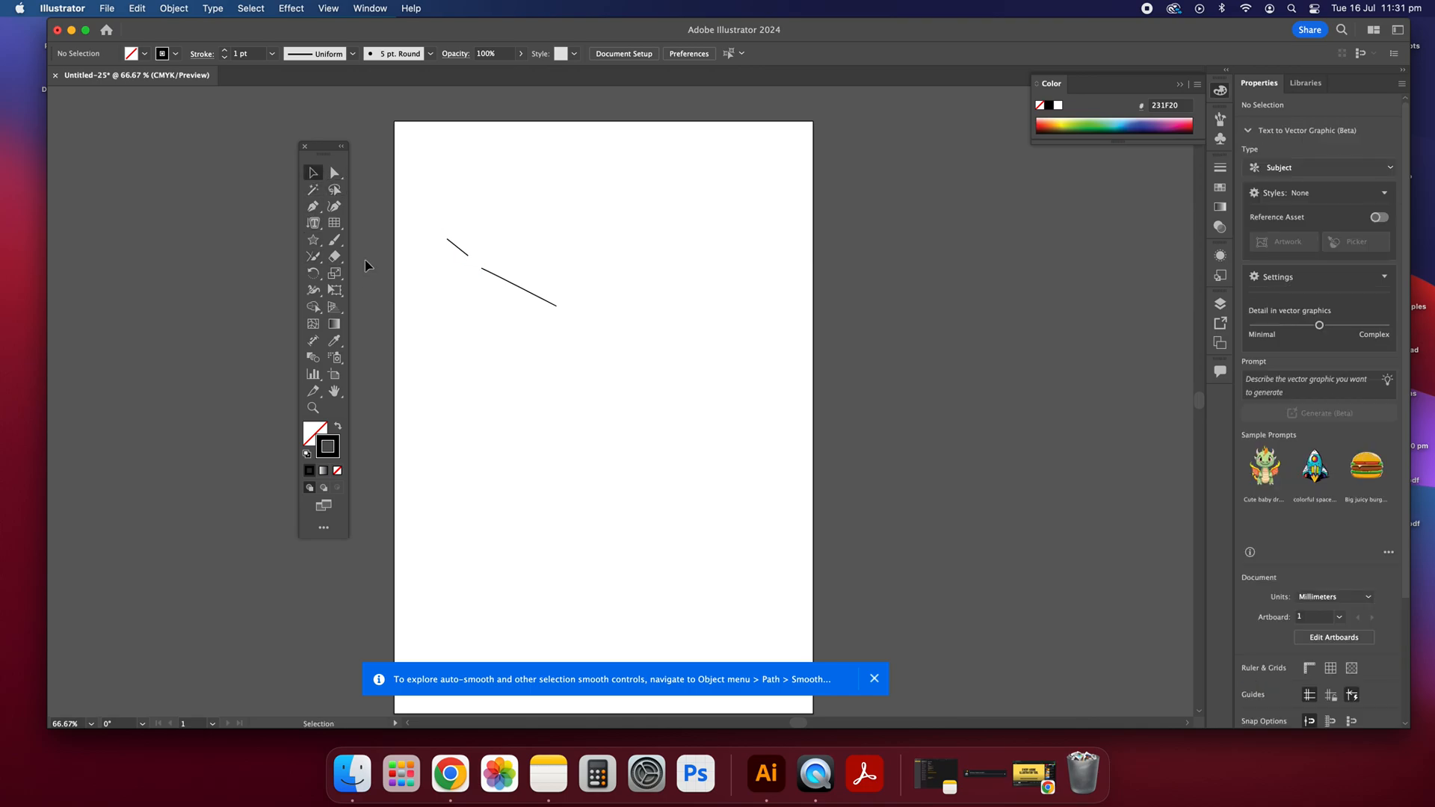
Step: Erase both diagonal lines completely with the Eraser tool
click(335, 259)
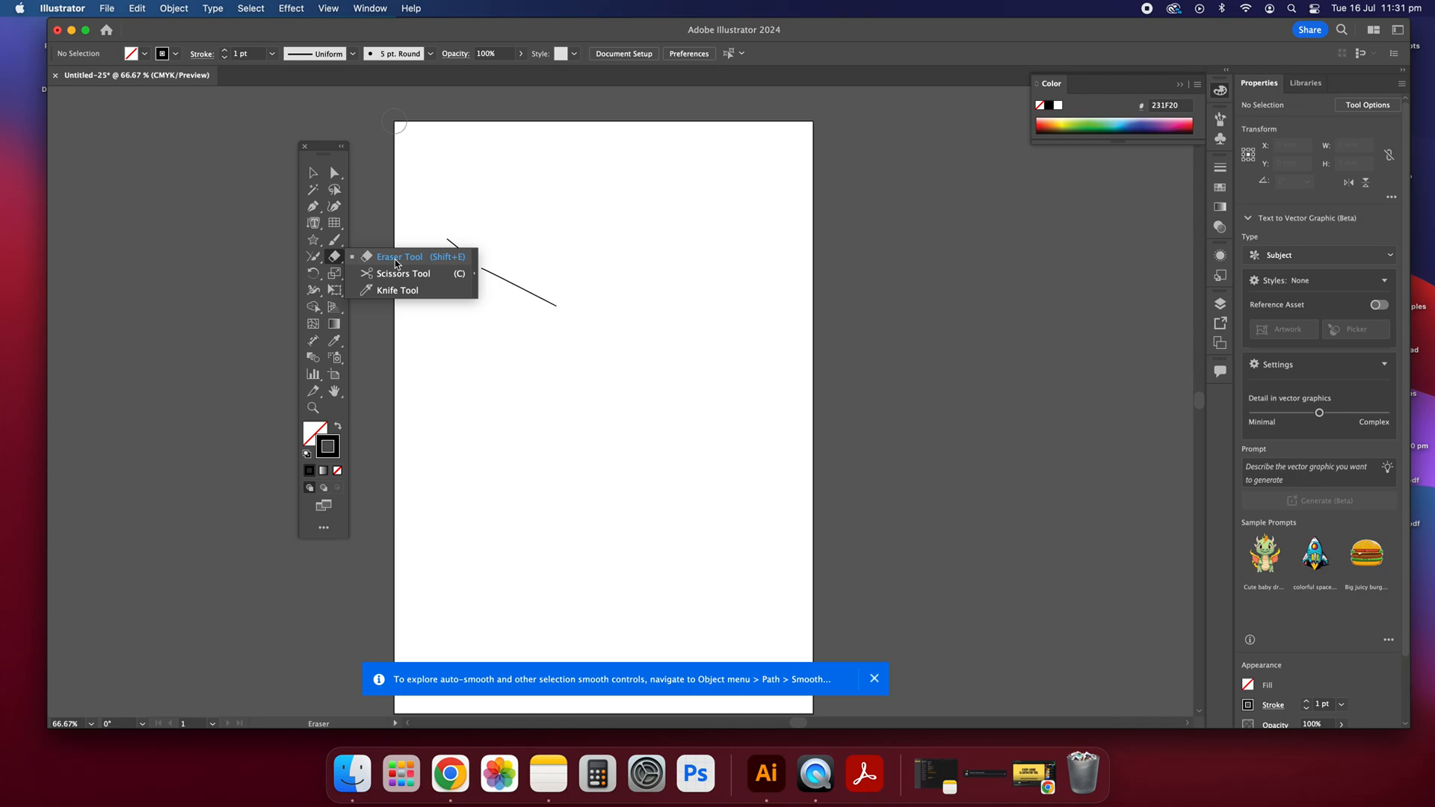
click(395, 258)
mouse_move(470, 253)
mouse_down()
mouse_move(514, 274)
mouse_move(486, 251)
mouse_up()
drag(553, 276, 523, 292)
Step: Draw an unfilled circle in the upper middle of the page with the Ellipse tool and deselect it
click(338, 255)
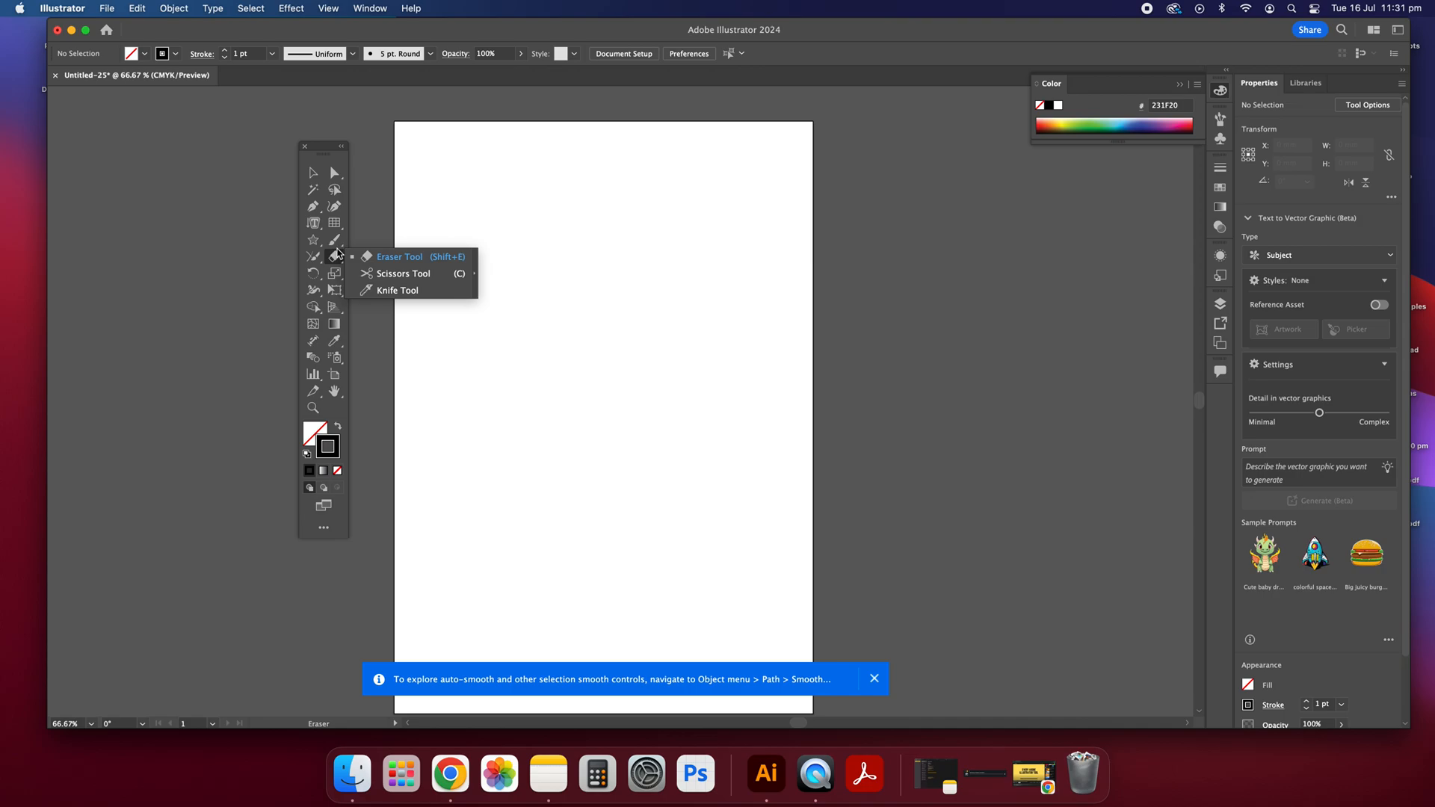
click(404, 274)
click(313, 173)
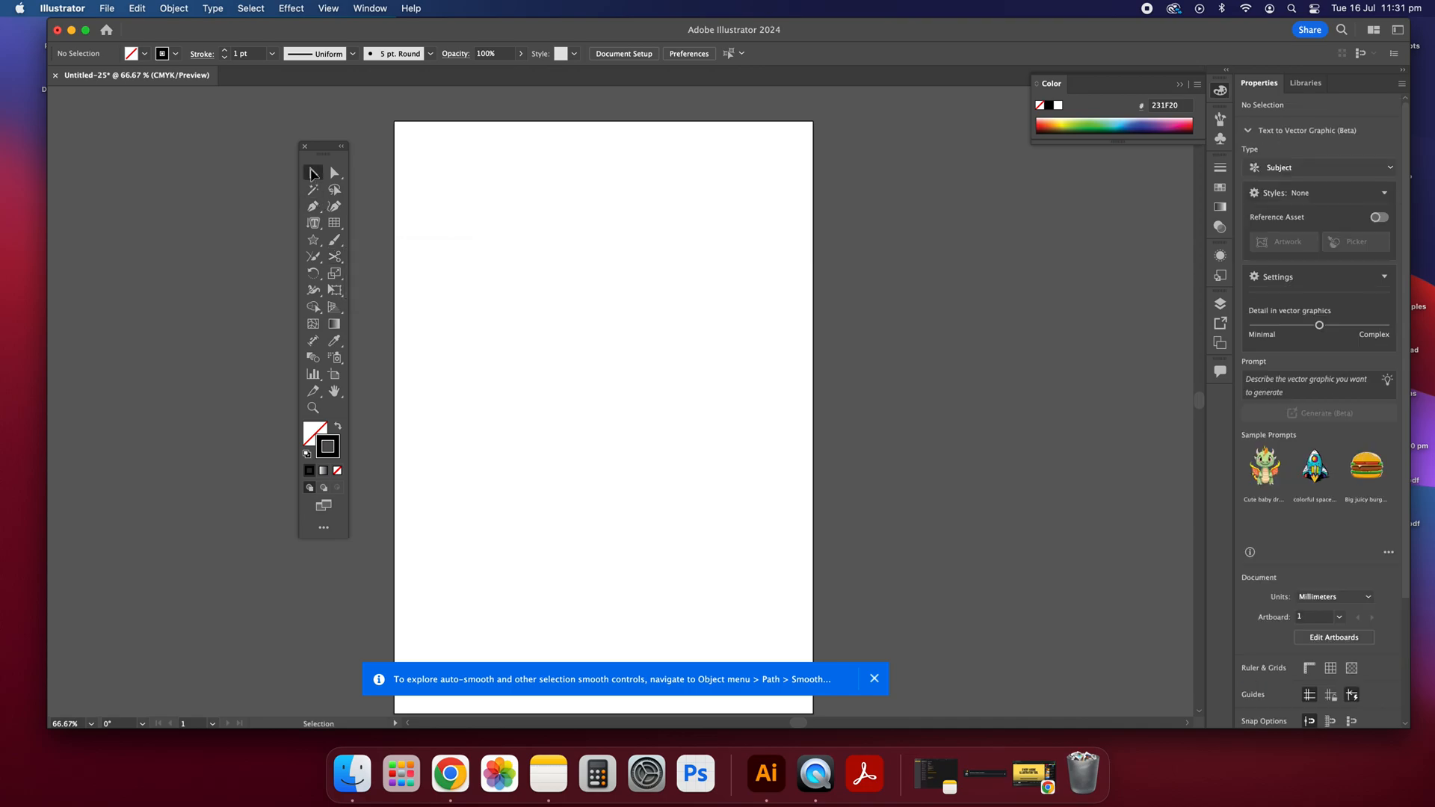
click(312, 239)
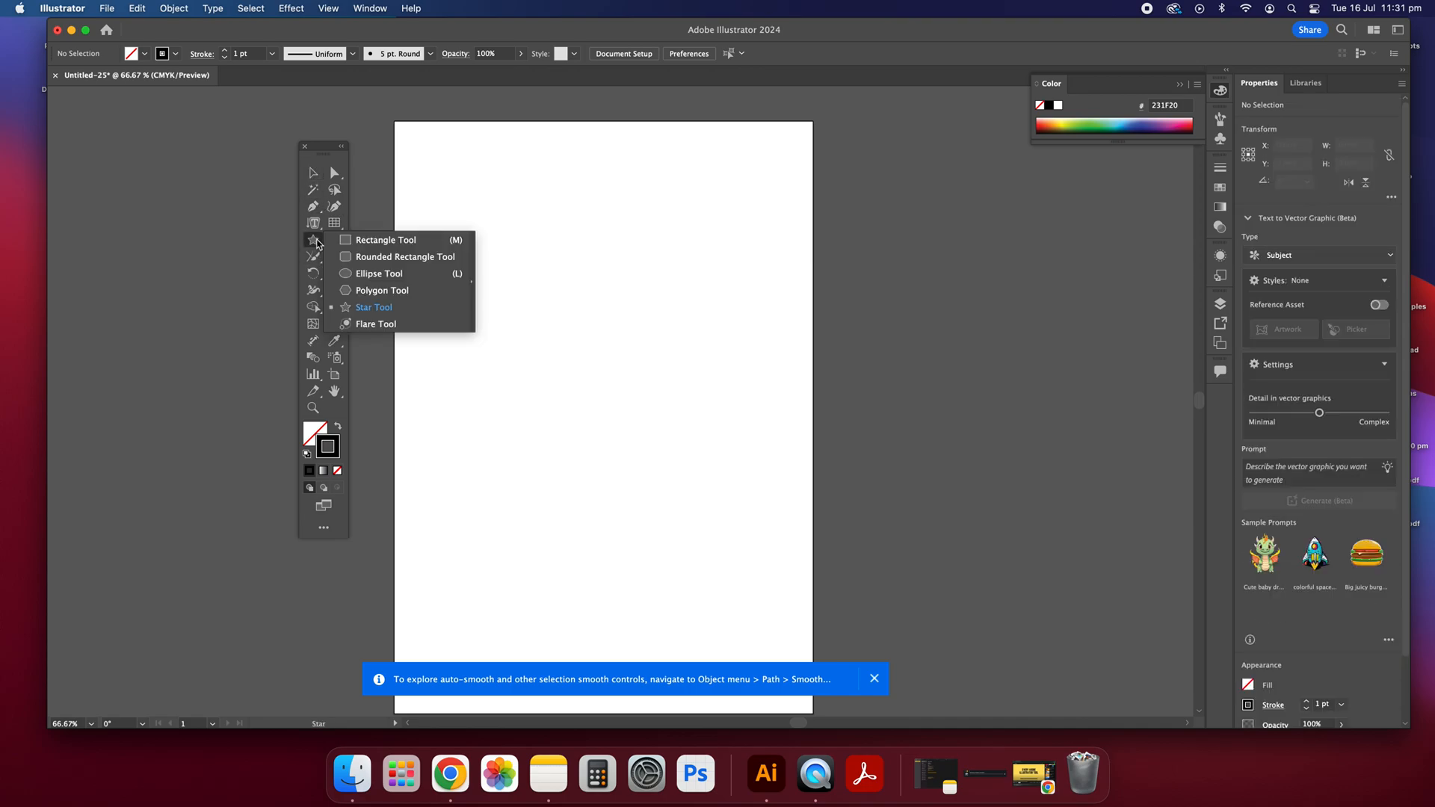
click(395, 272)
drag(498, 288, 618, 408)
click(313, 173)
click(458, 214)
Step: Split the circle at its top and bottom anchor points with the Scissors tool and move the left half down and to the left
click(334, 256)
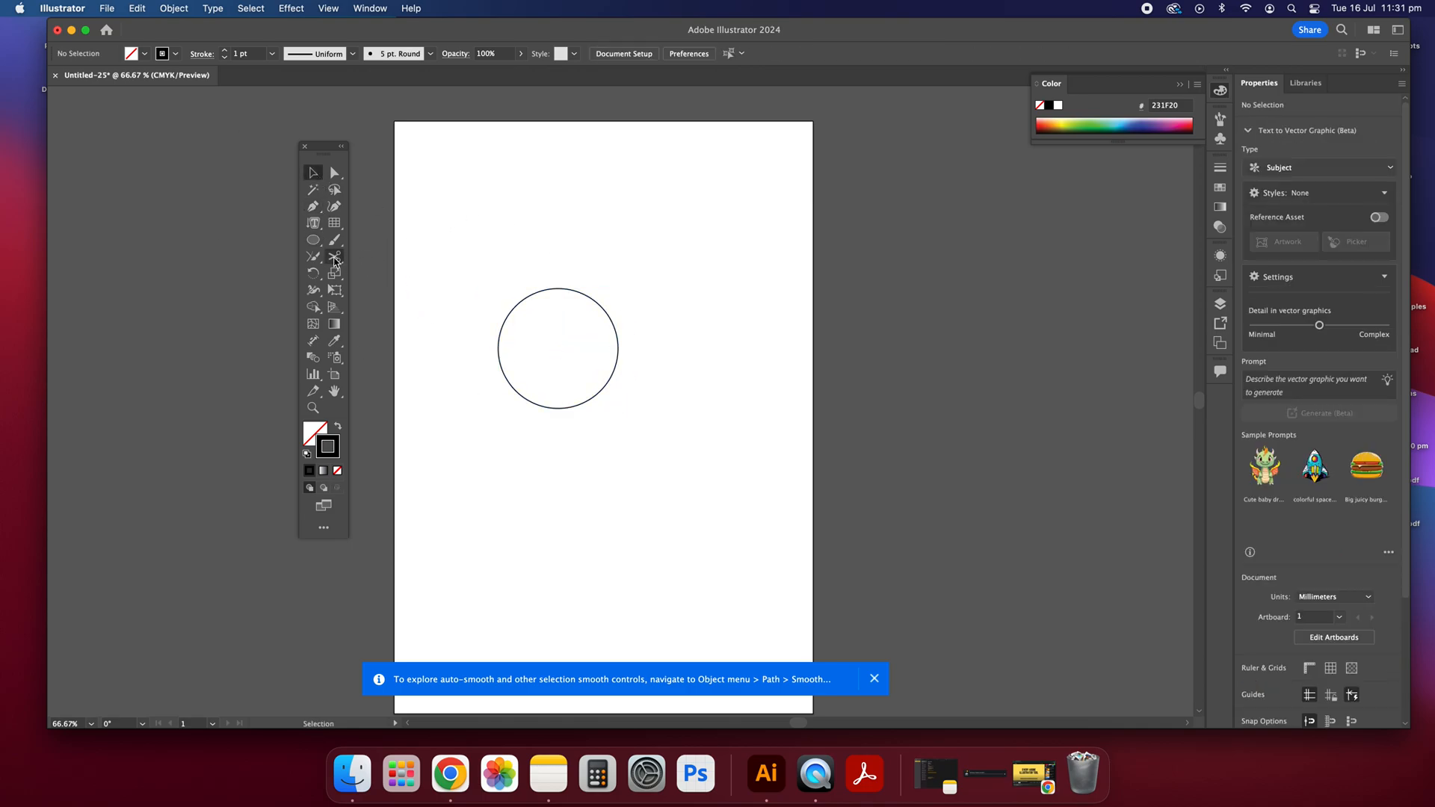
click(557, 288)
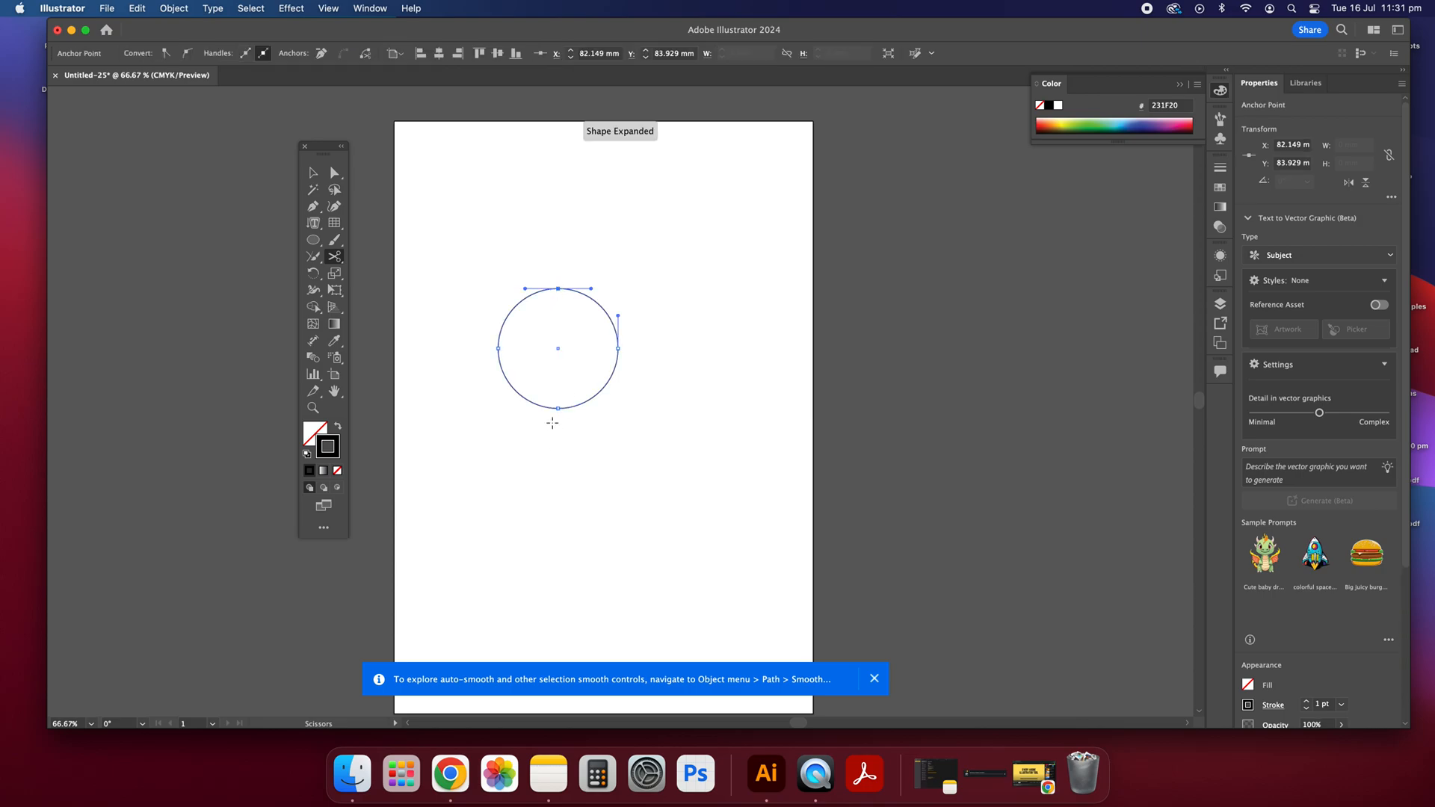
click(559, 408)
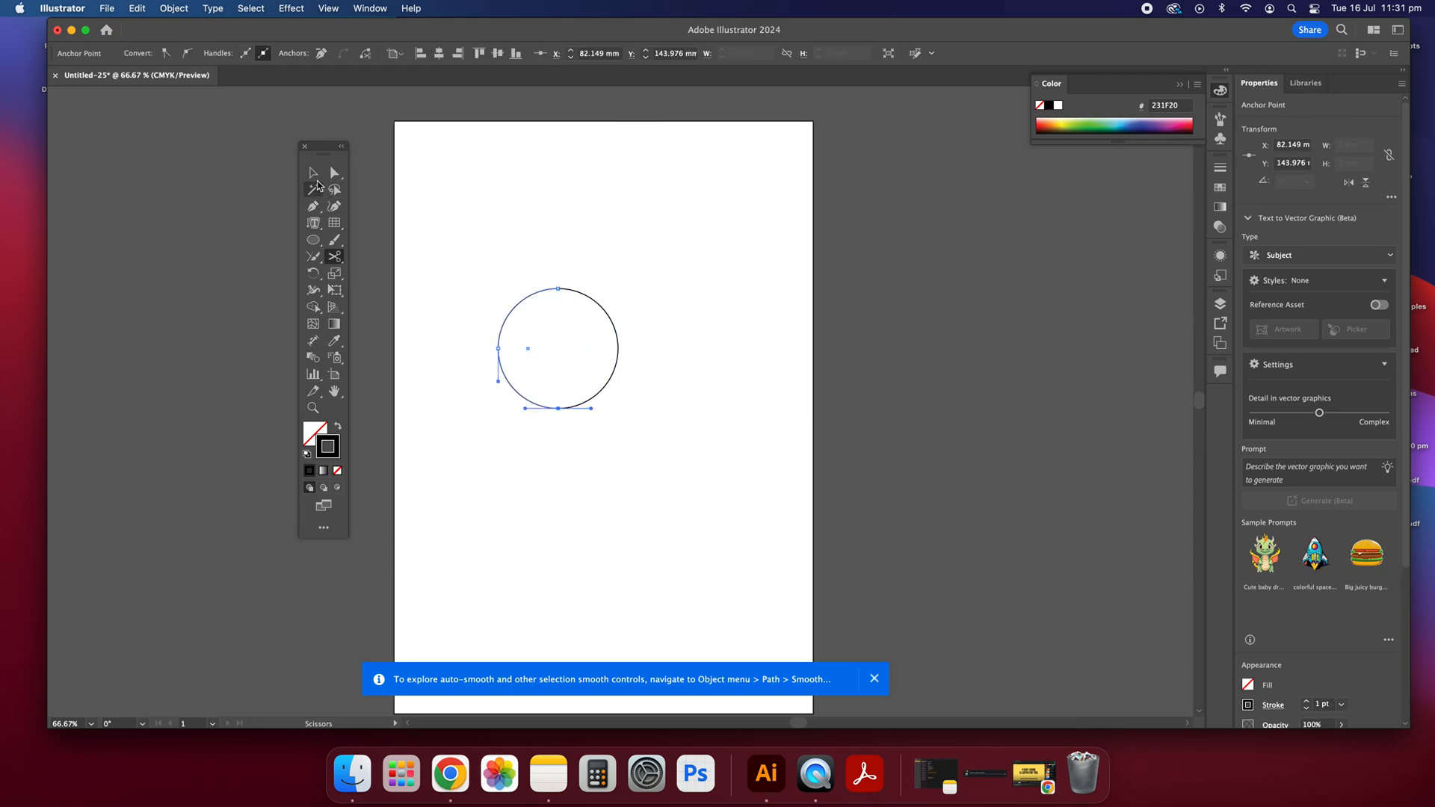
click(314, 175)
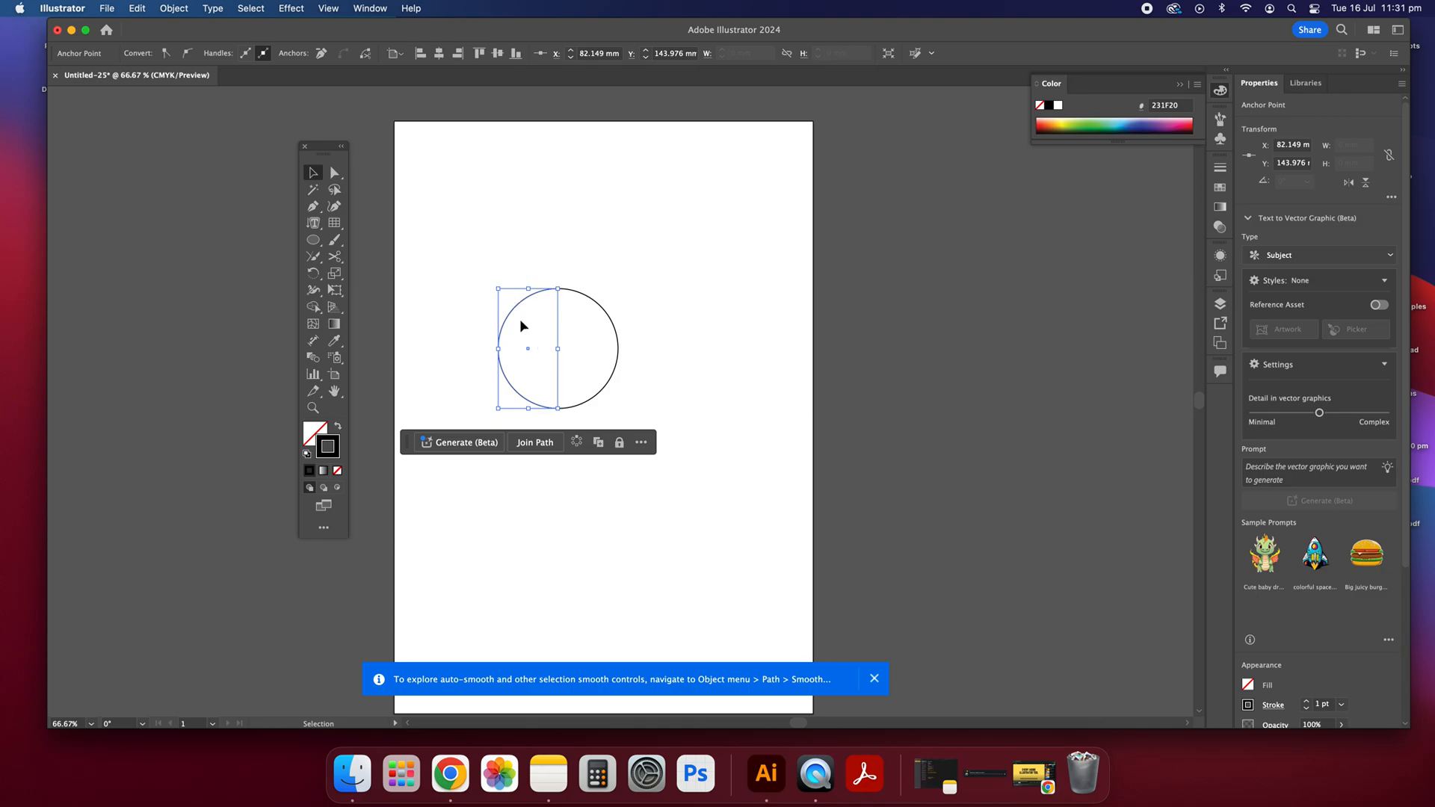
drag(516, 311, 495, 404)
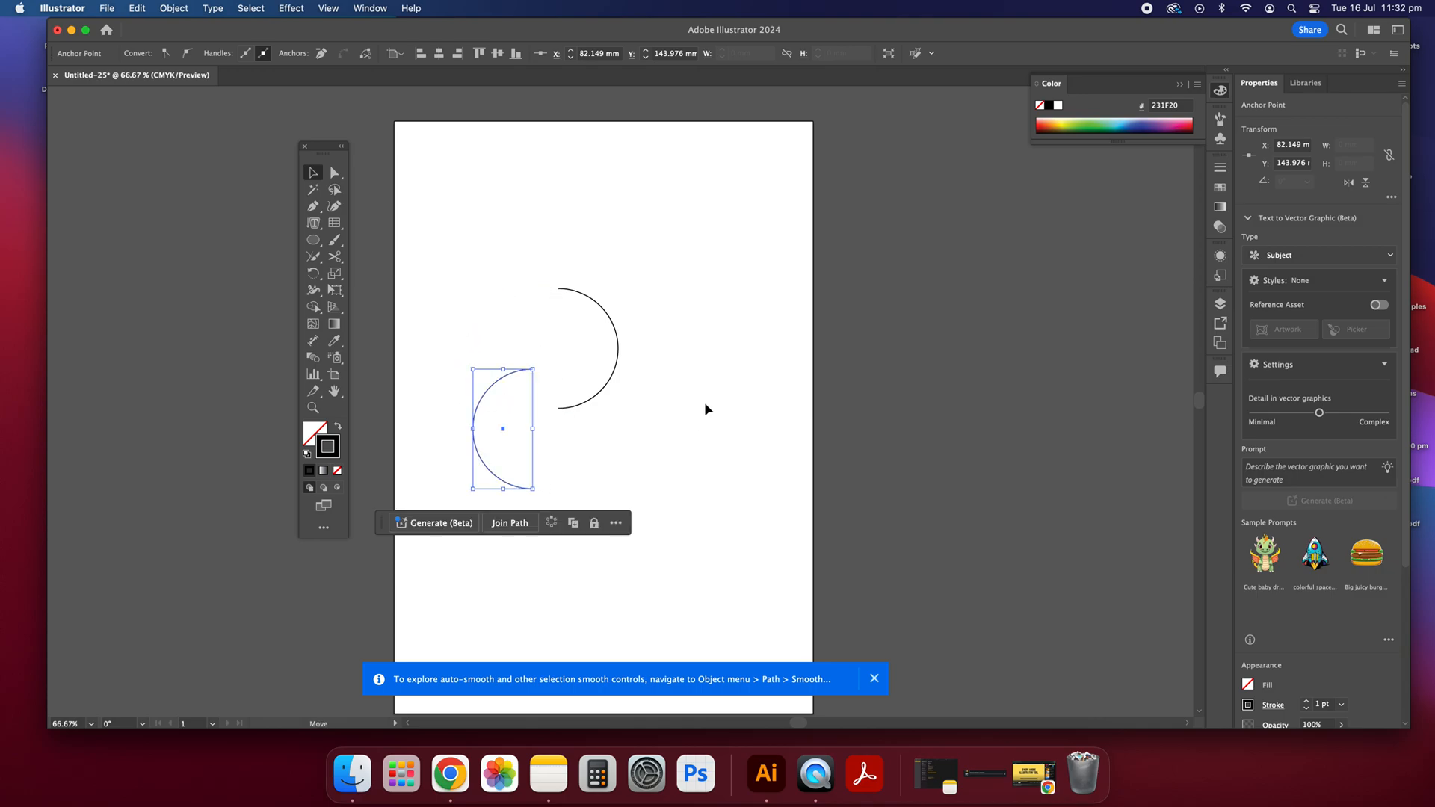
click(693, 421)
Step: Try to cut the right half-circle with the Knife tool by slicing across its arc
click(334, 256)
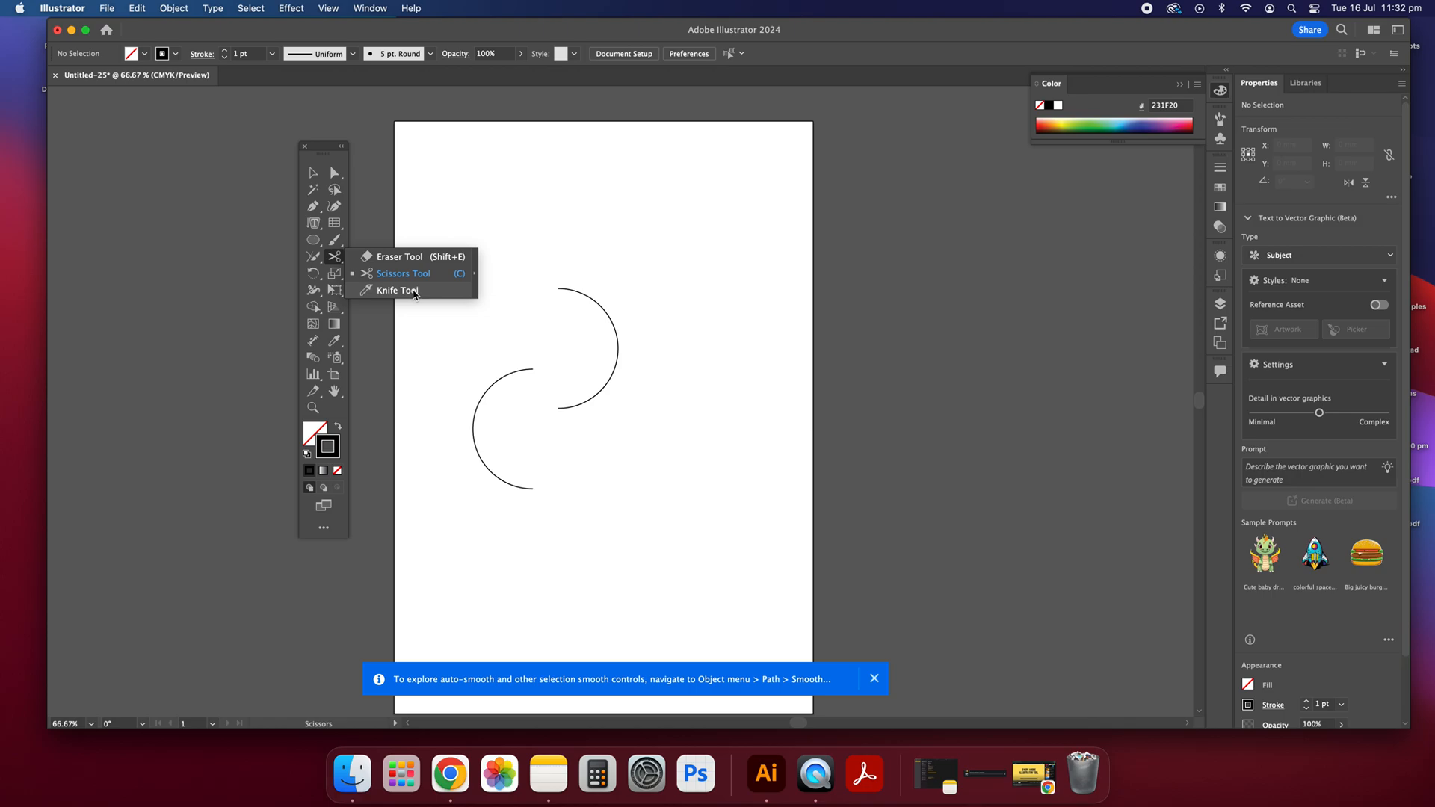
click(414, 291)
drag(604, 279, 544, 326)
drag(672, 318, 531, 342)
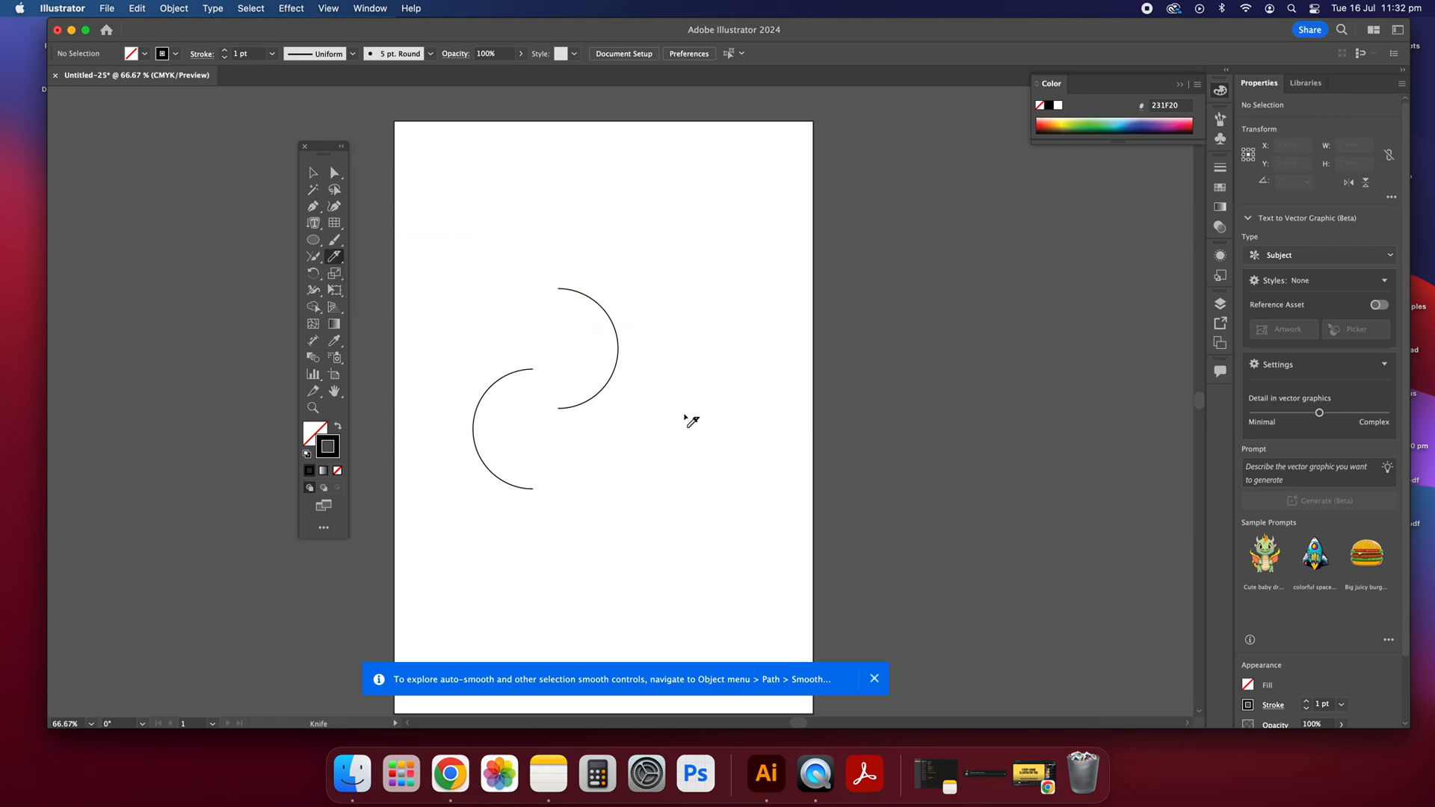
Step: Move the right half-circle slightly upward and try slicing its upper part with the Knife tool
click(313, 172)
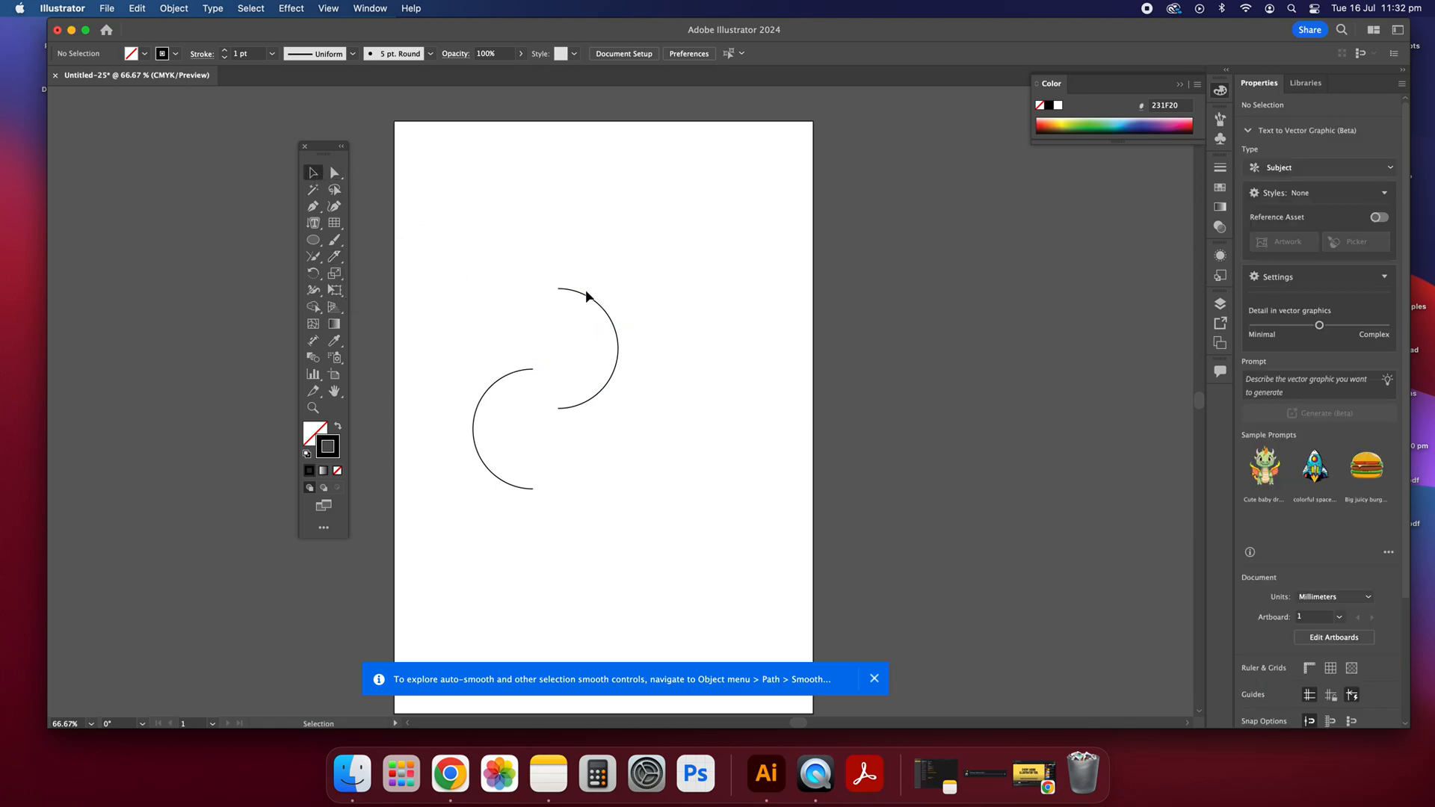
drag(587, 296, 587, 280)
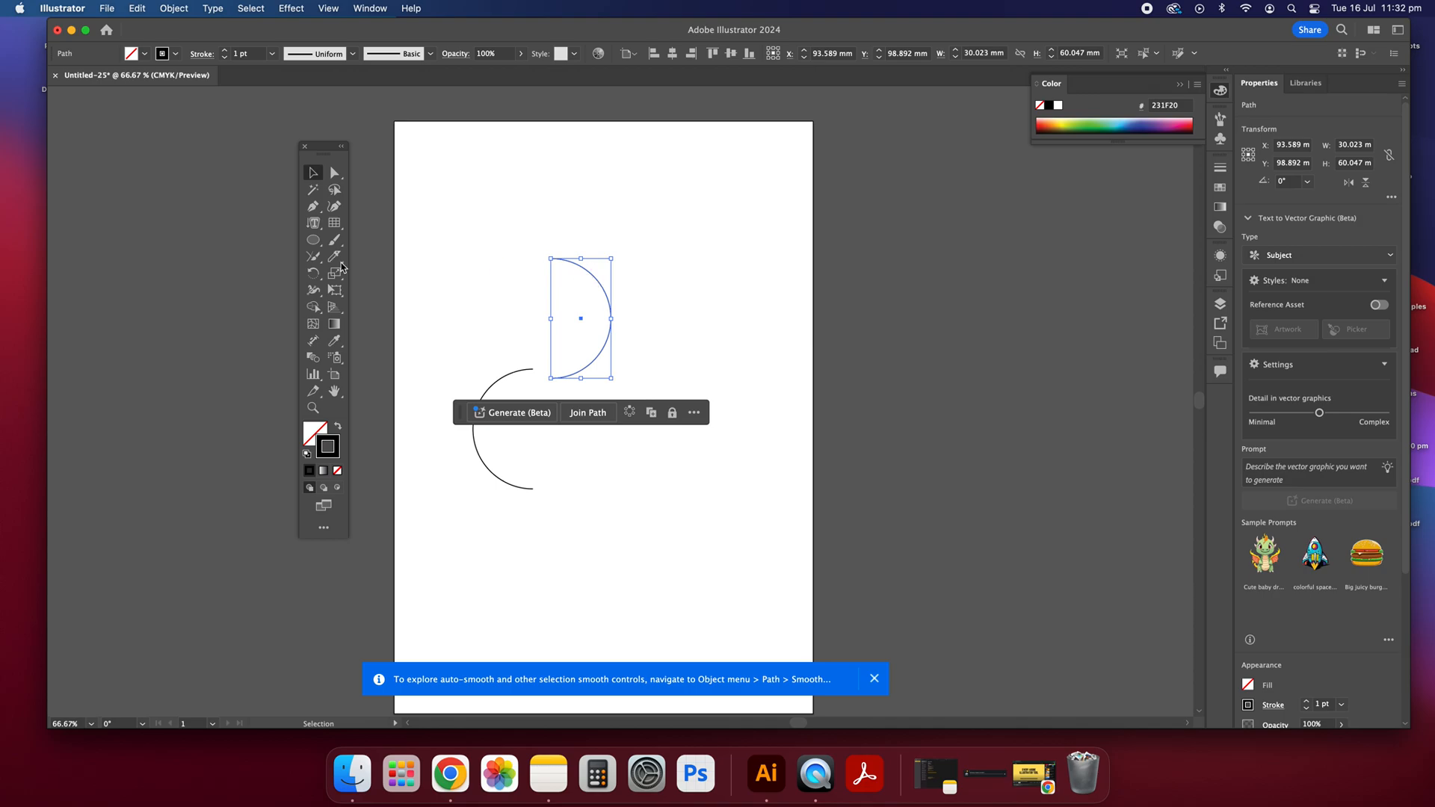
drag(334, 257, 383, 291)
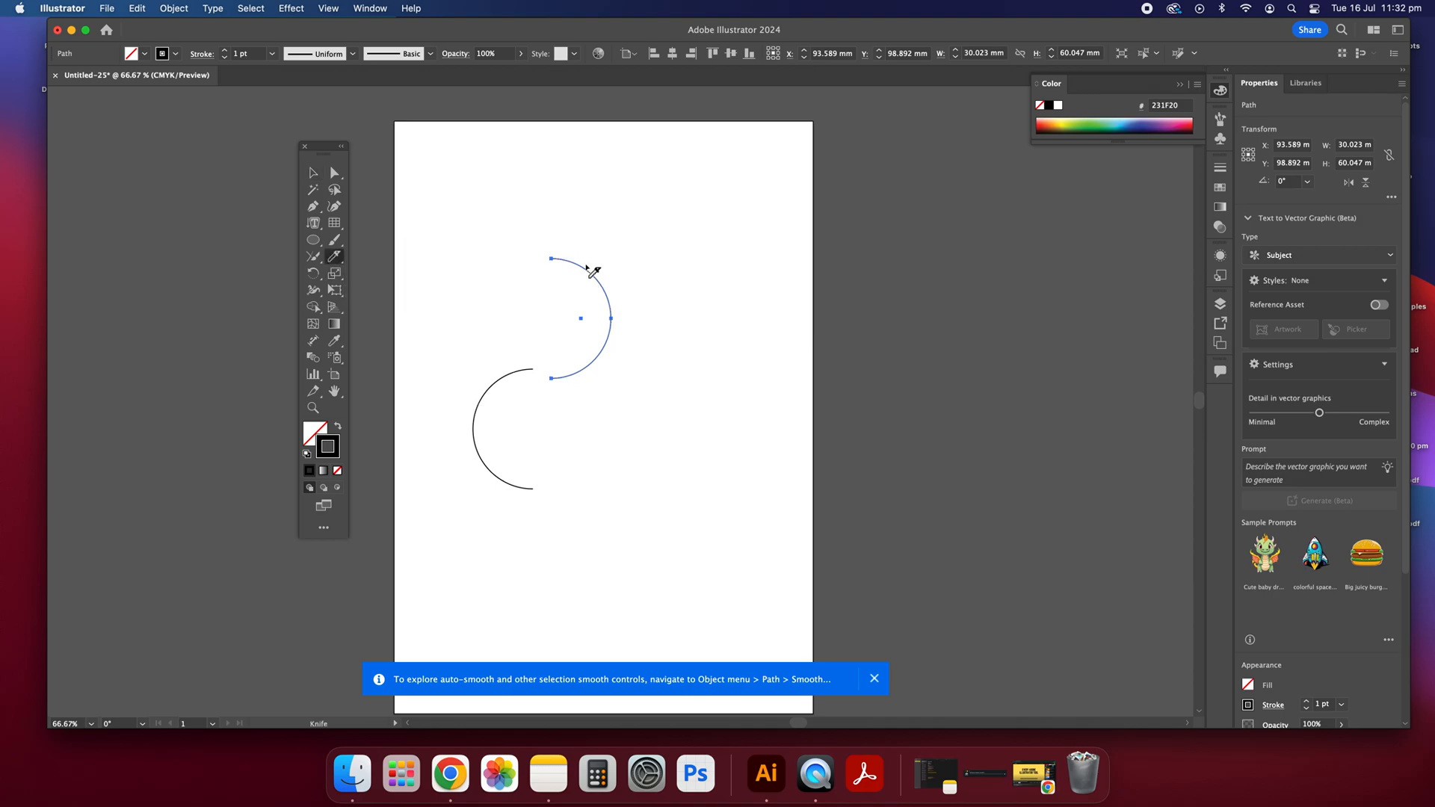
super+click(571, 272)
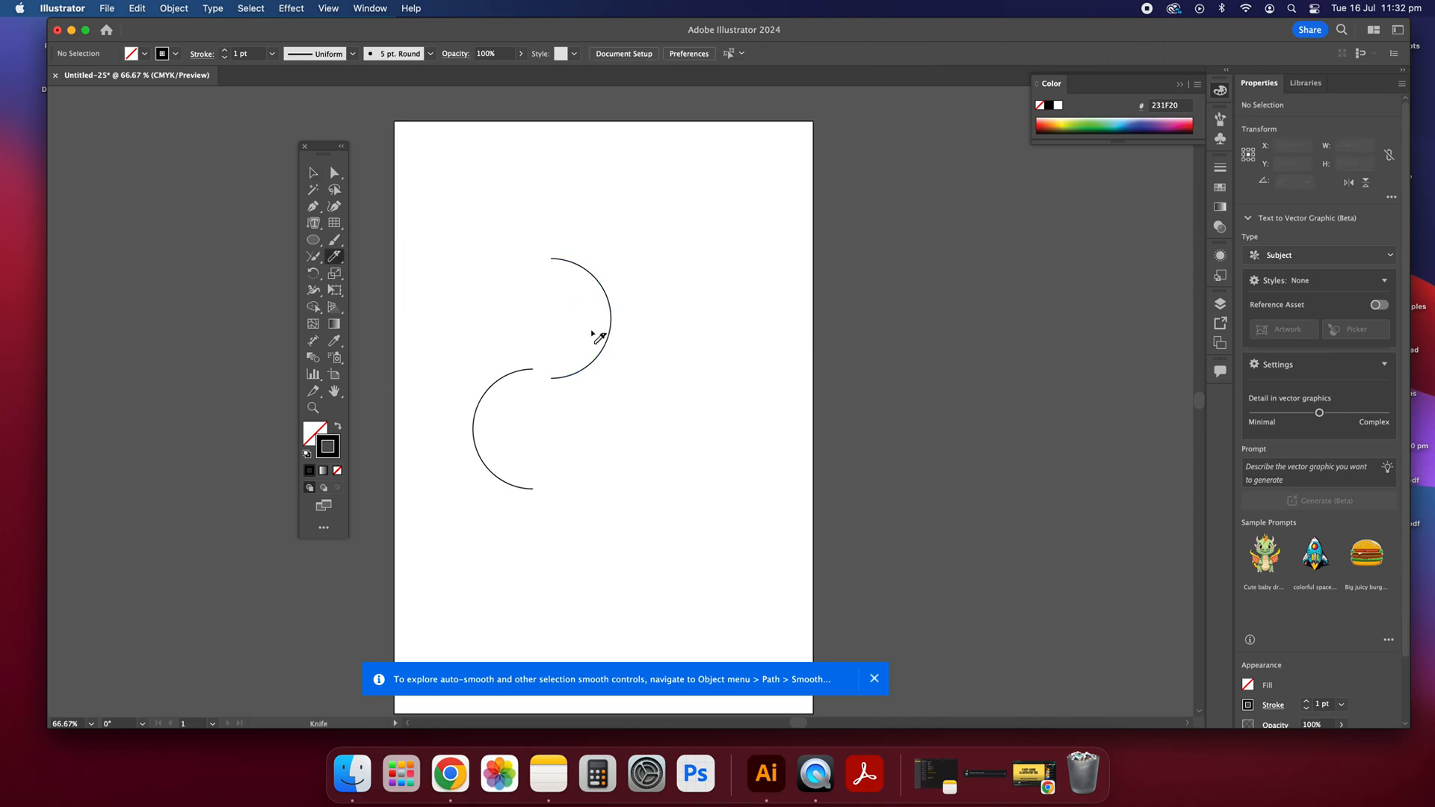
Step: Isolate the right half-circle, shift it further up, and try to slice across its middle with the Knife tool
click(312, 172)
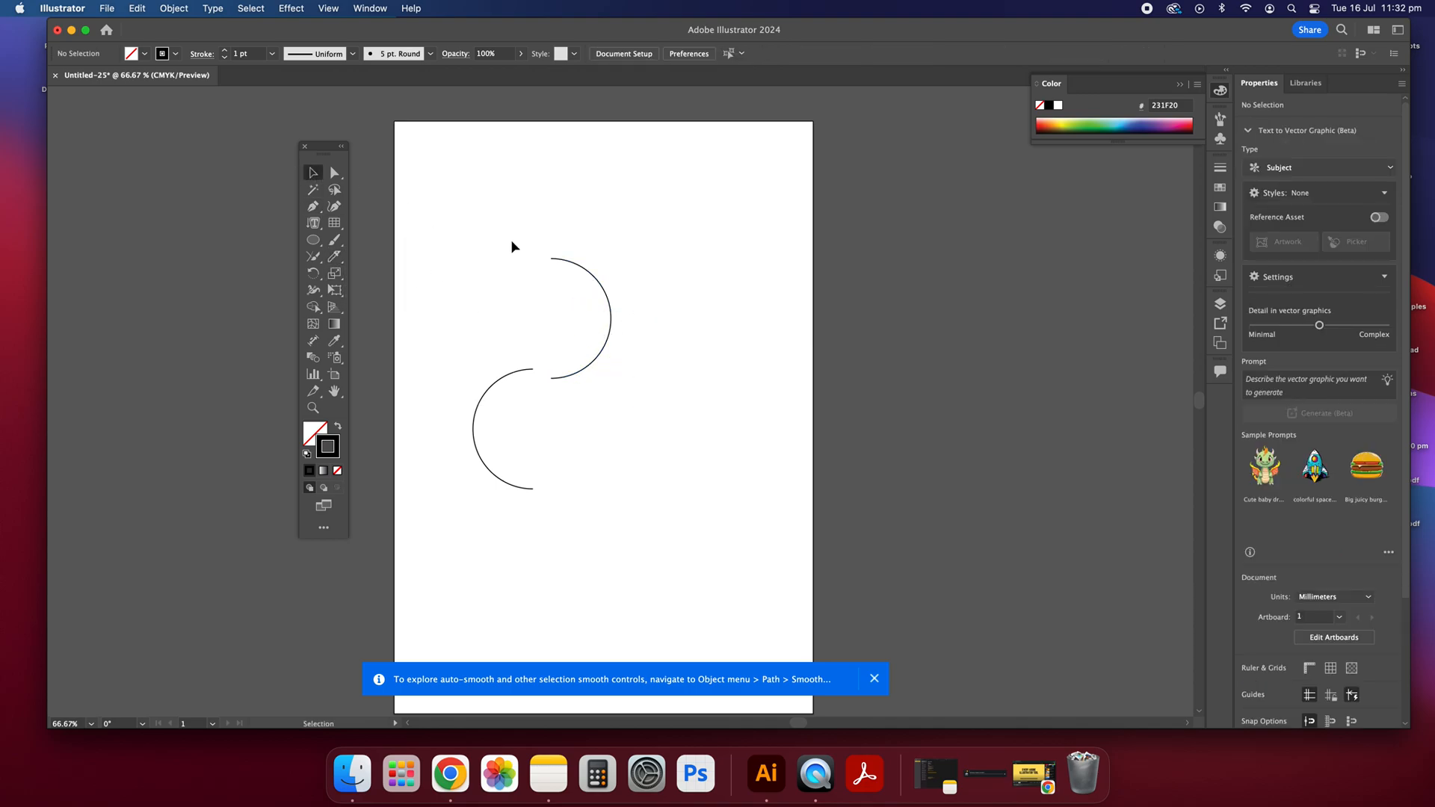
click(583, 271)
double_click(581, 271)
drag(581, 269, 573, 241)
click(334, 257)
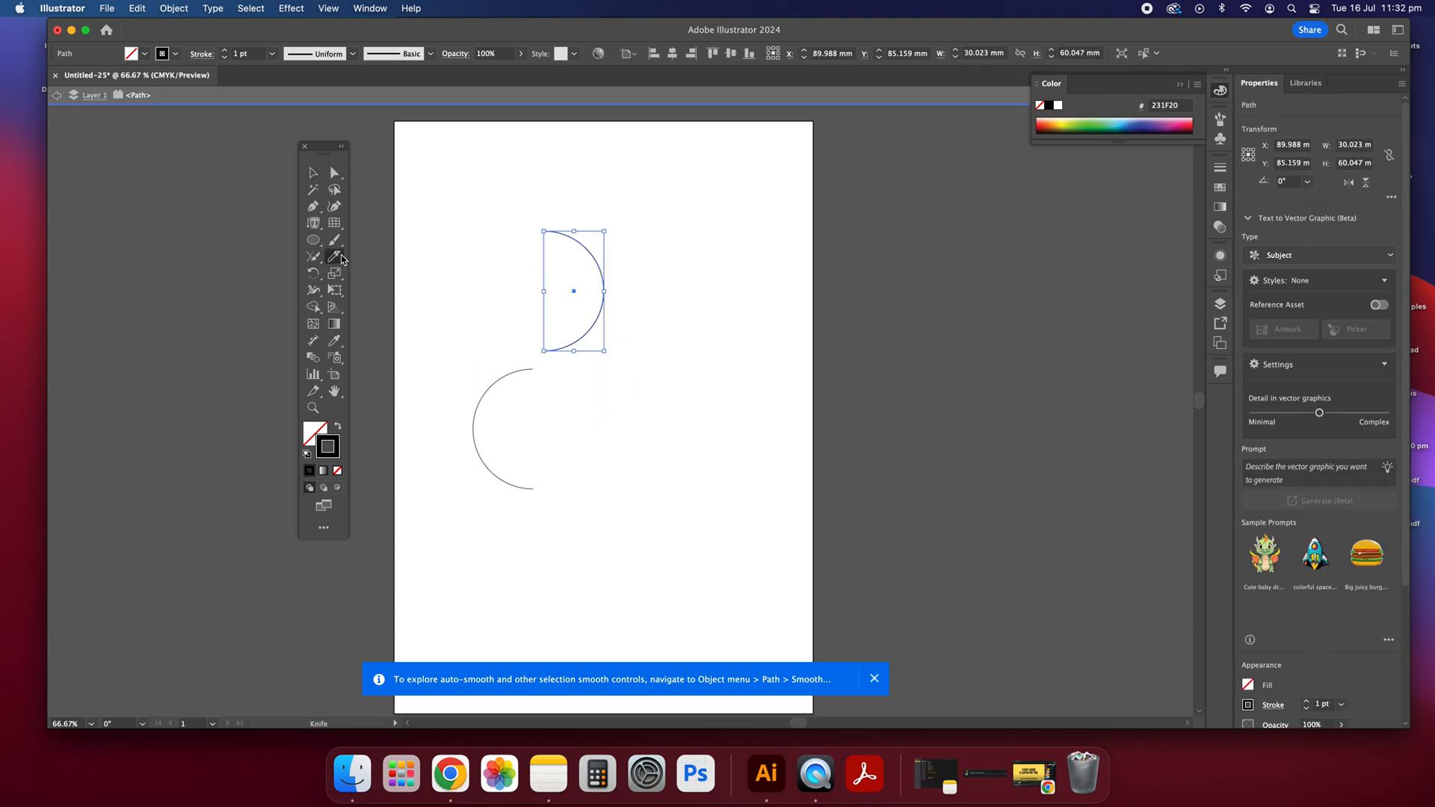
super+click(670, 276)
drag(625, 286, 565, 290)
Step: Move the isolated half-circle right and down so it sits well clear of the left half
click(313, 172)
click(570, 239)
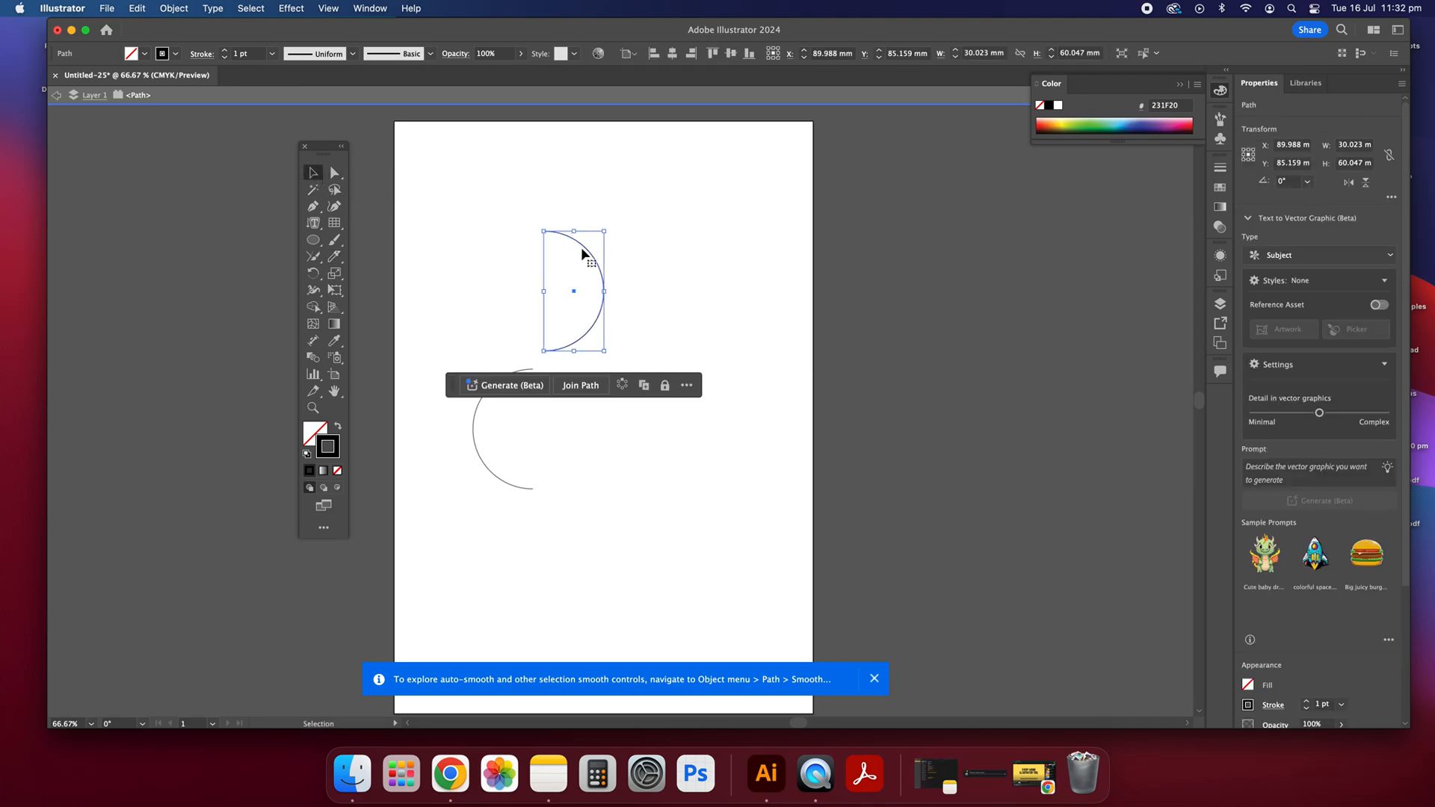
mouse_move(586, 250)
mouse_down()
mouse_move(658, 299)
mouse_move(587, 363)
mouse_move(627, 358)
mouse_move(683, 316)
mouse_move(826, 317)
mouse_up()
click(340, 258)
key(v)
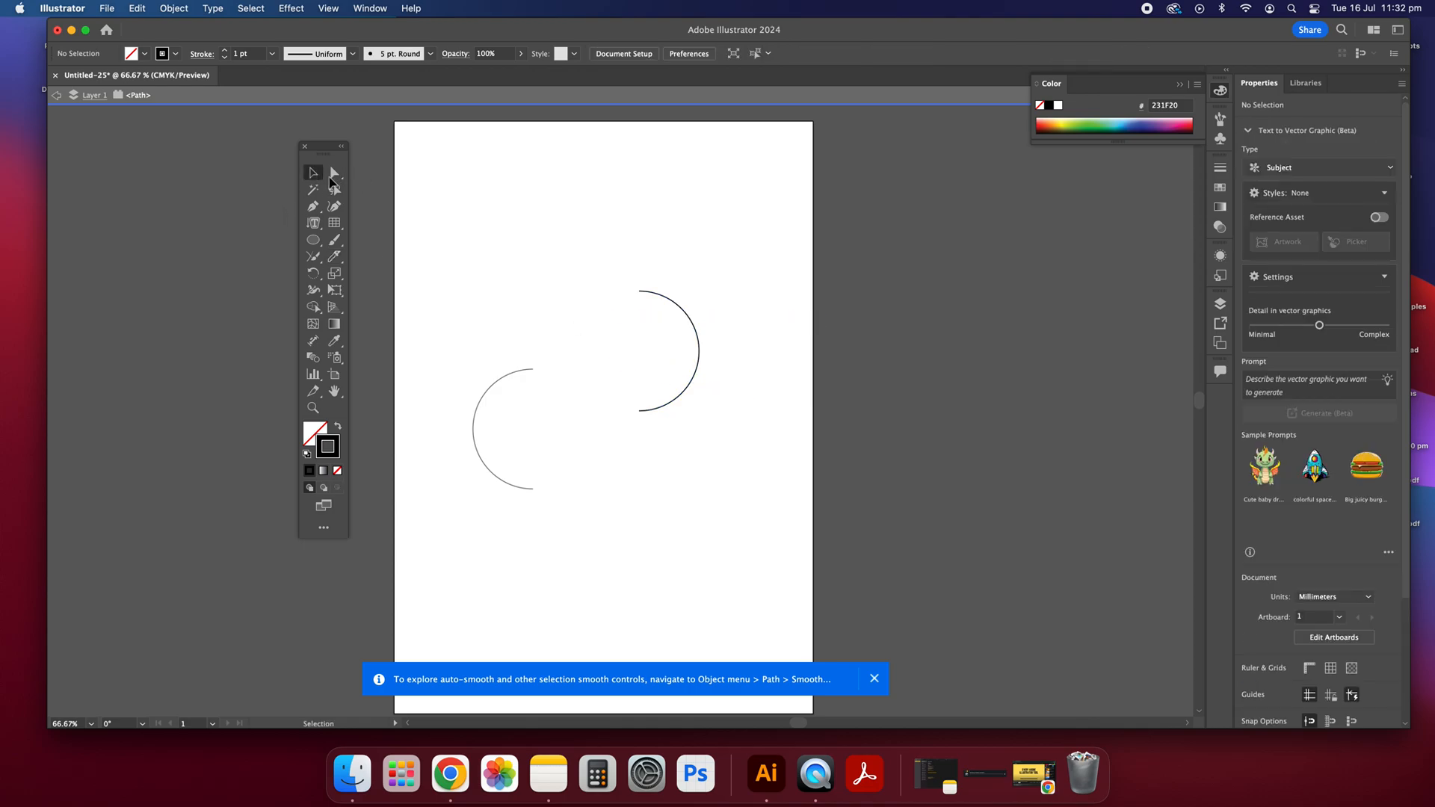
Step: Move the isolated half-circle over the left one, rotate it to about 23°, deselect it, and dismiss the auto-smooth notification
click(689, 317)
drag(670, 300, 562, 335)
scroll(402, 273, right, 2)
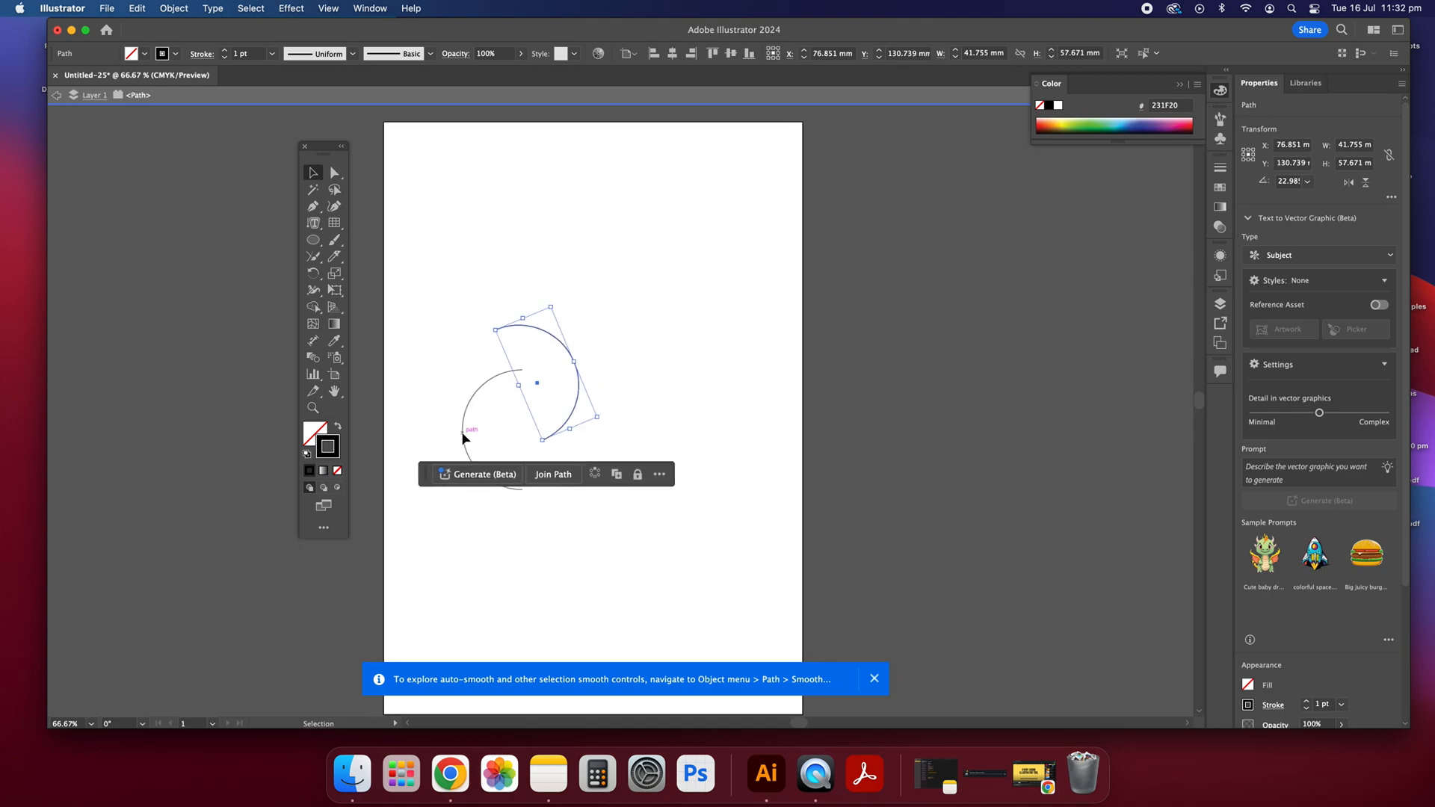
click(875, 679)
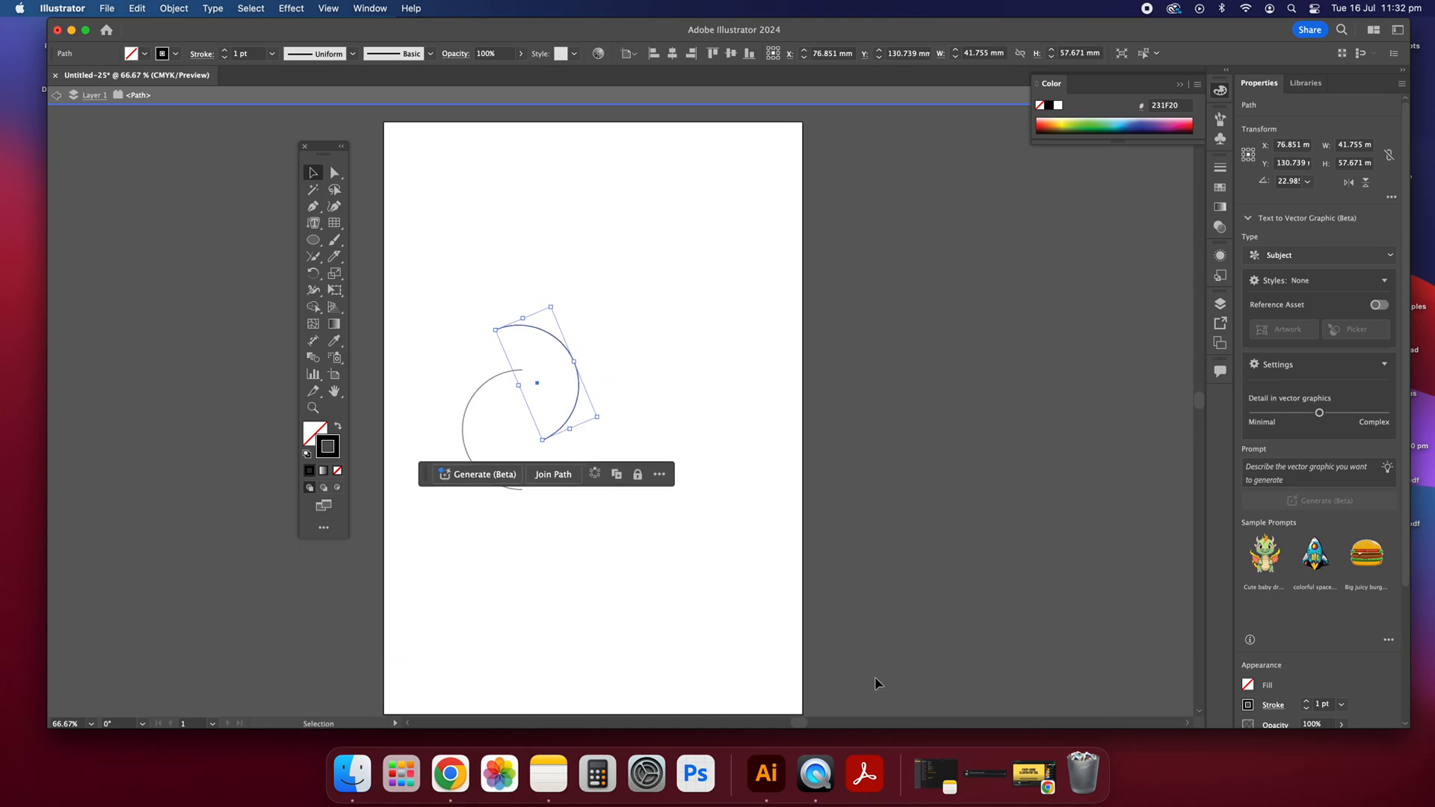
click(421, 365)
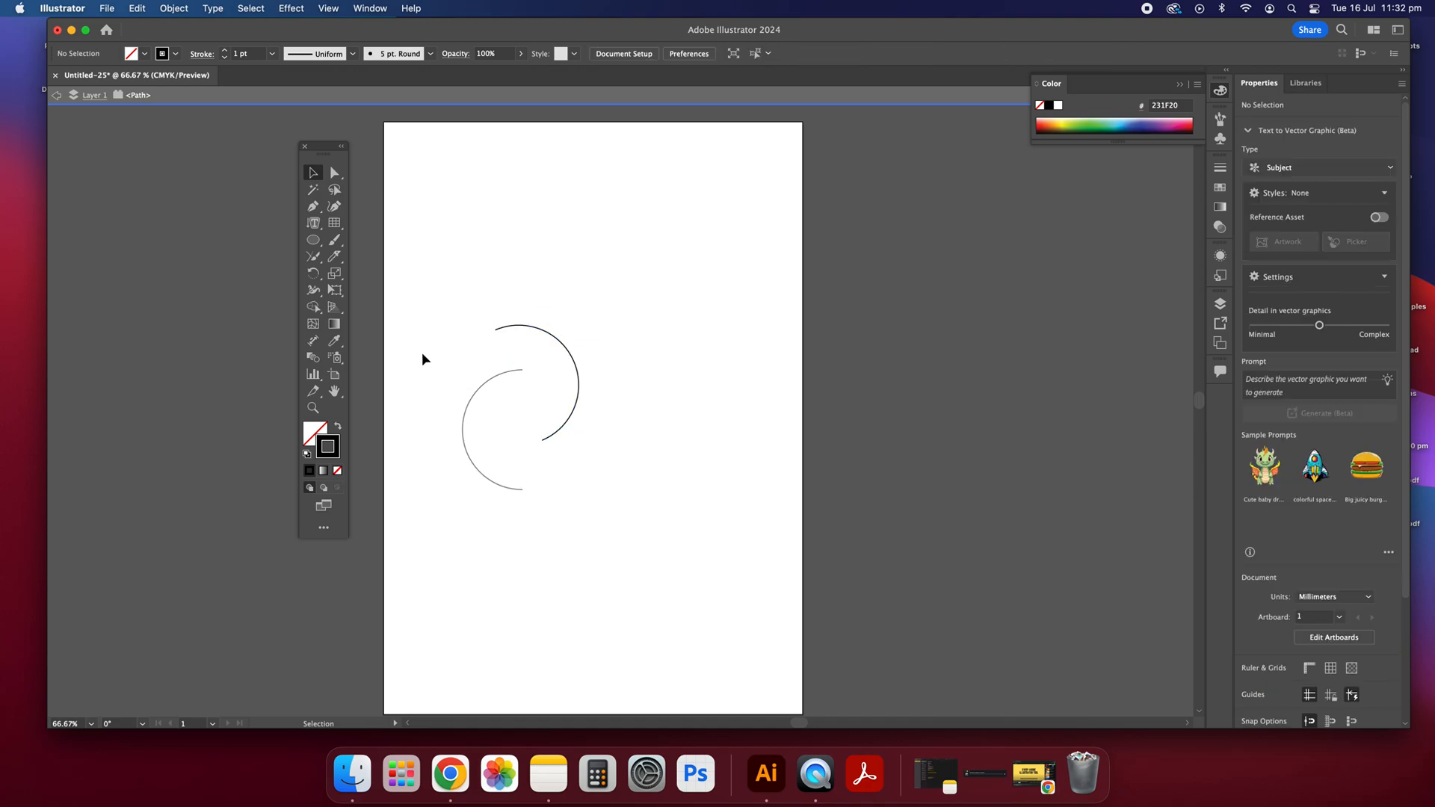
Step: Try the Rotate tool, then use the Reflect tool on the isolated arc to bring its angle to about 51°
click(322, 279)
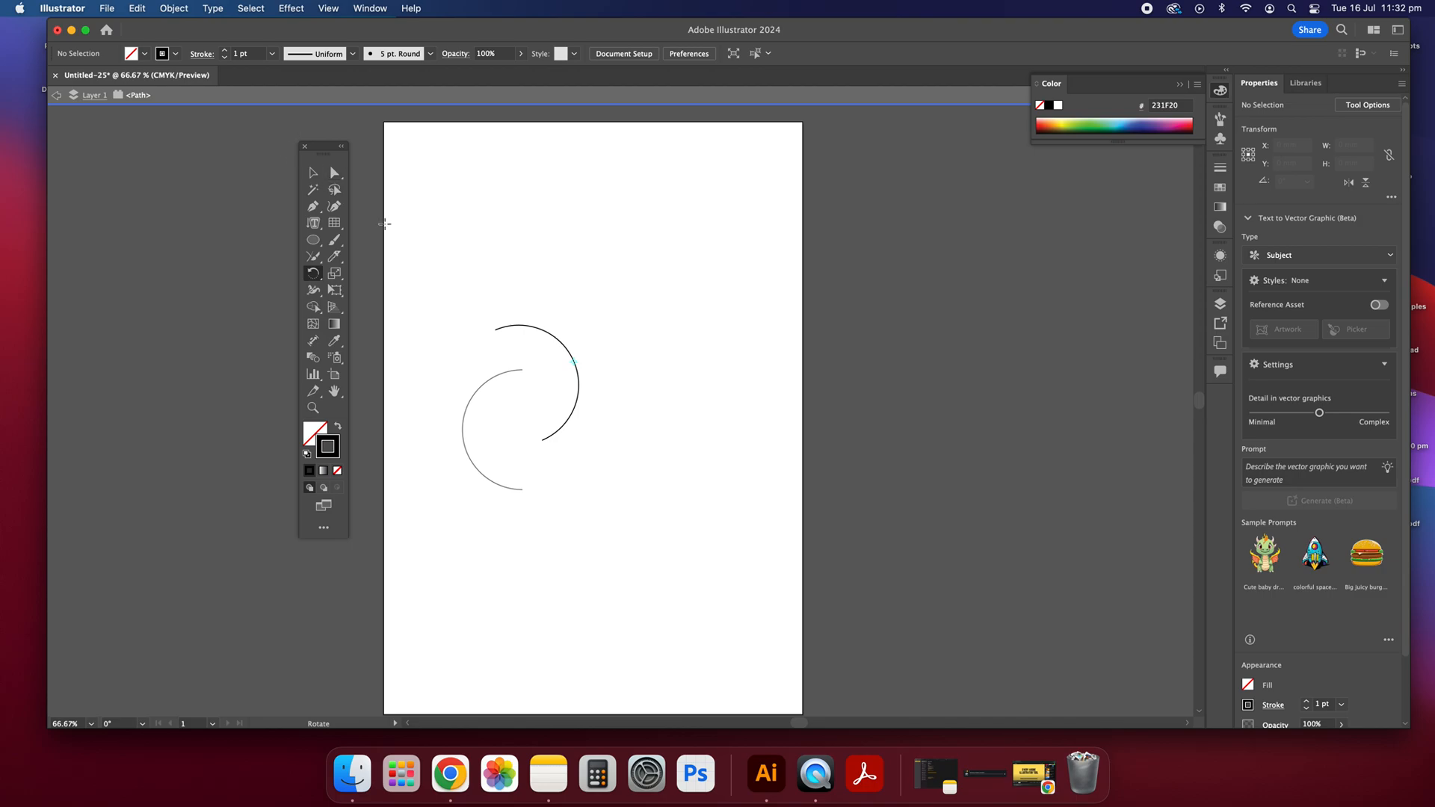
click(318, 177)
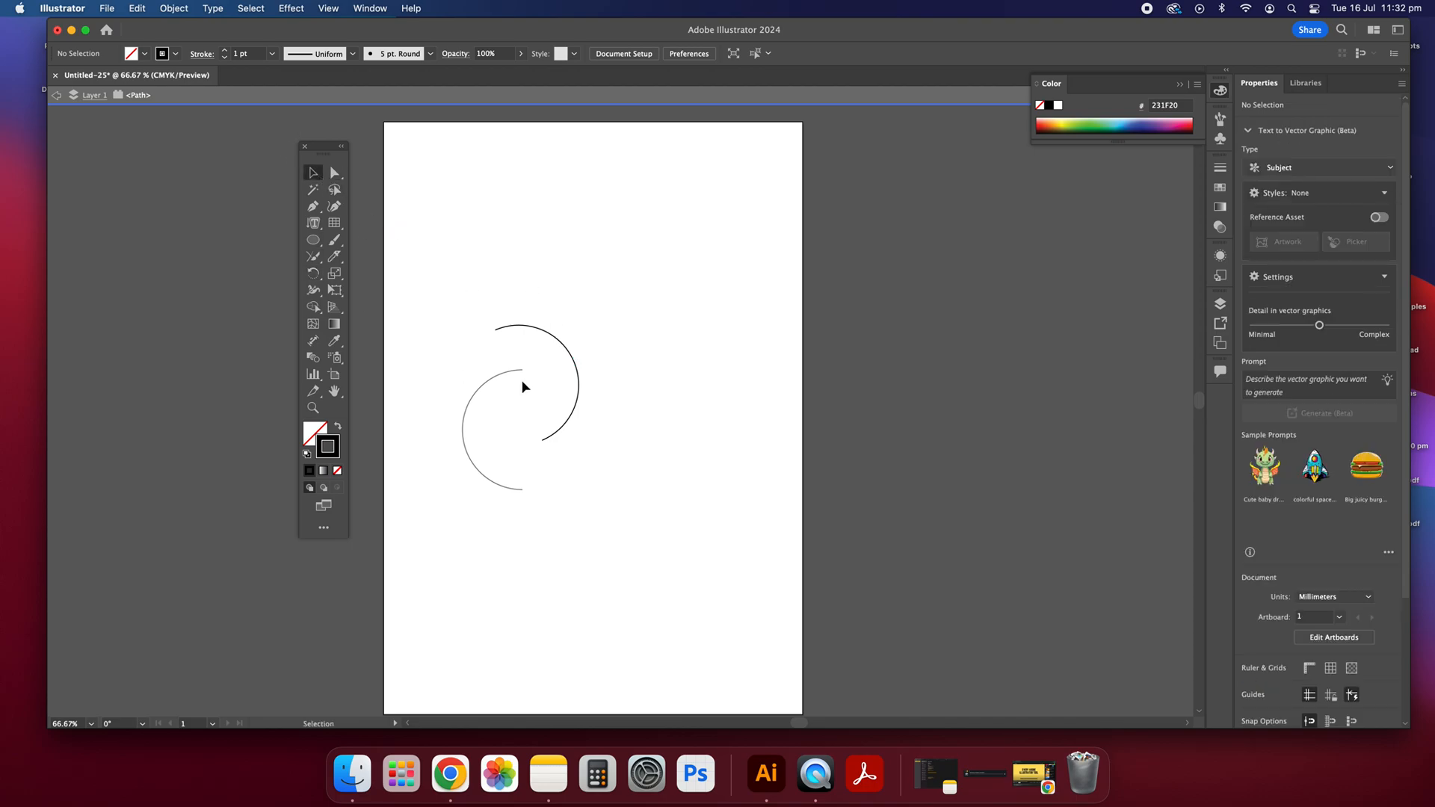
click(568, 356)
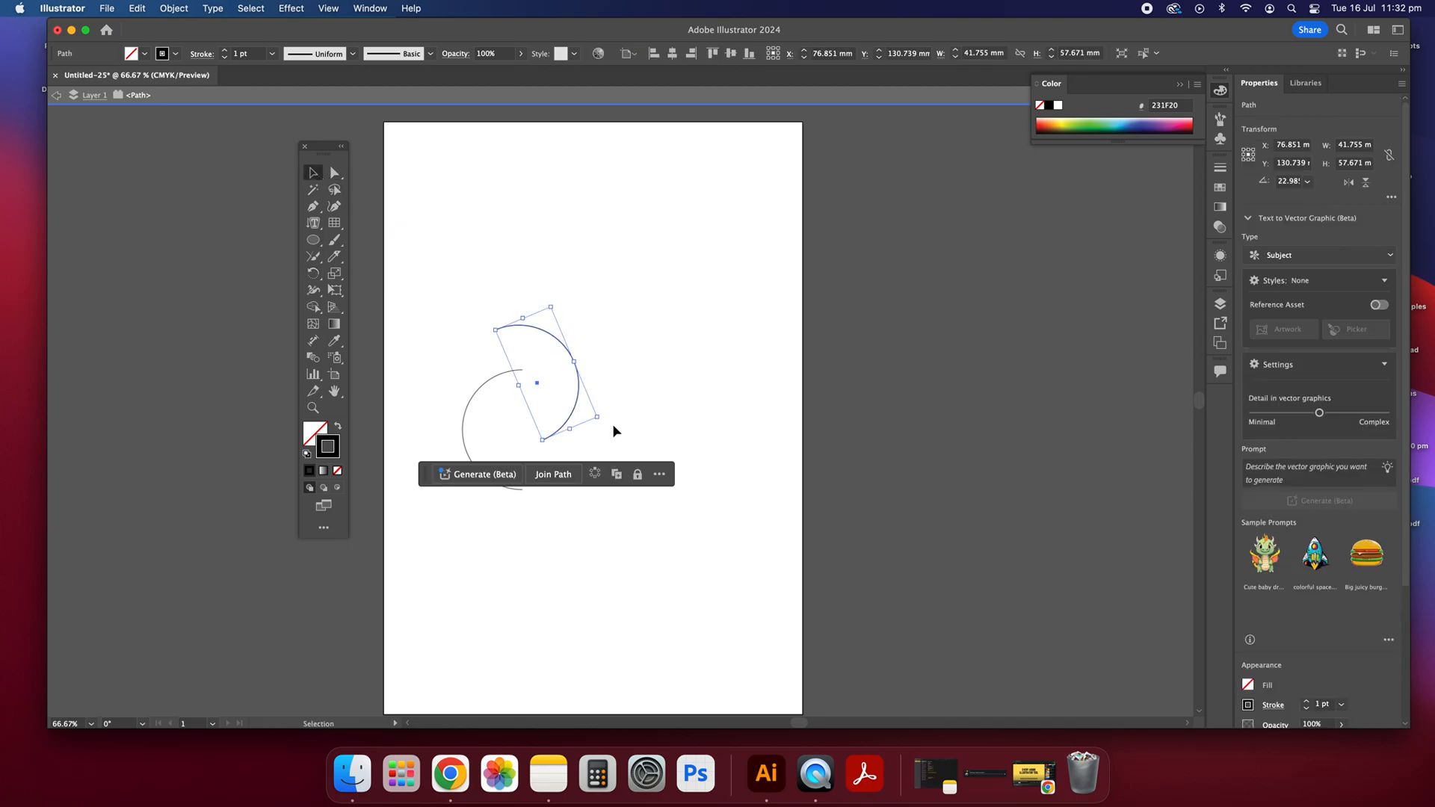
click(314, 276)
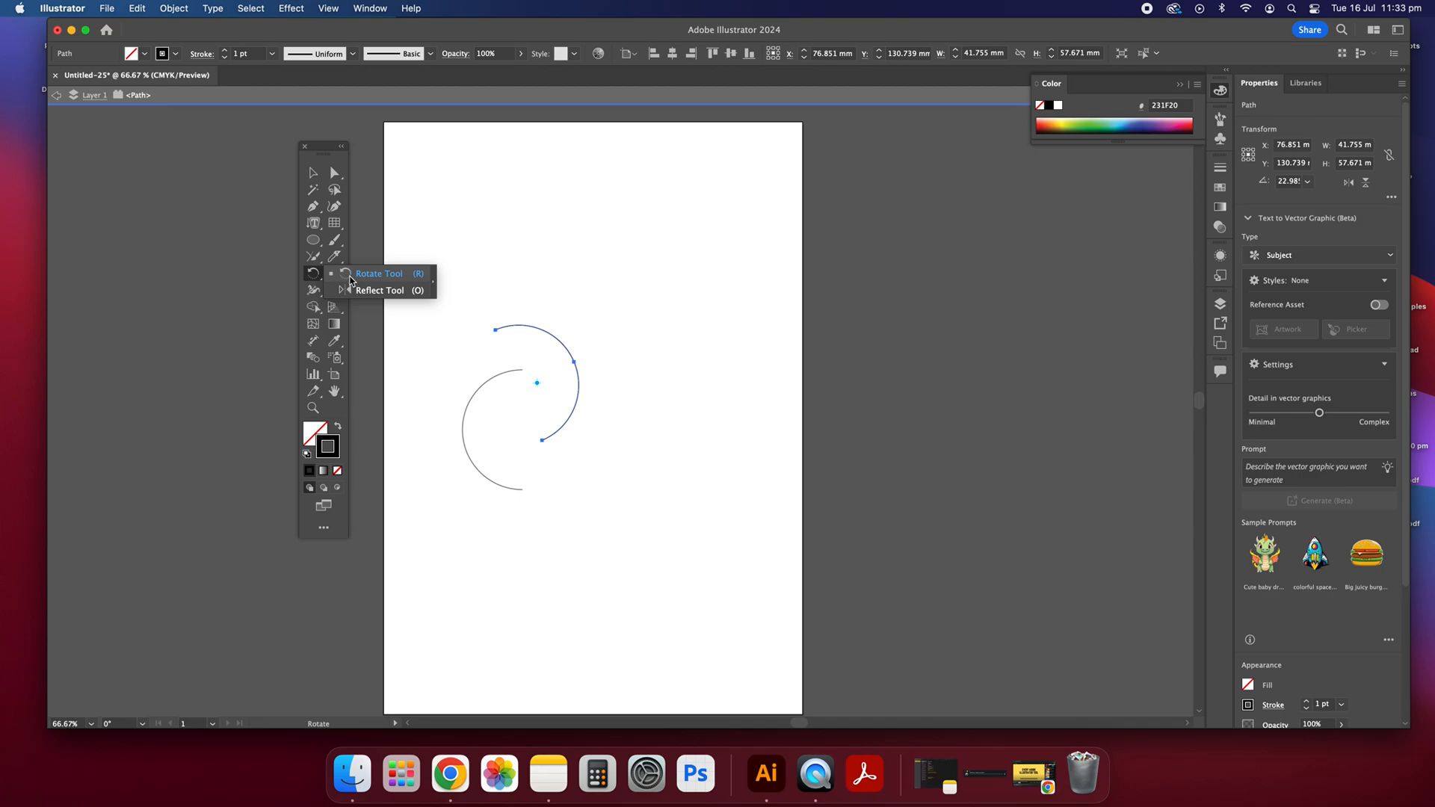
click(350, 281)
drag(321, 280, 367, 298)
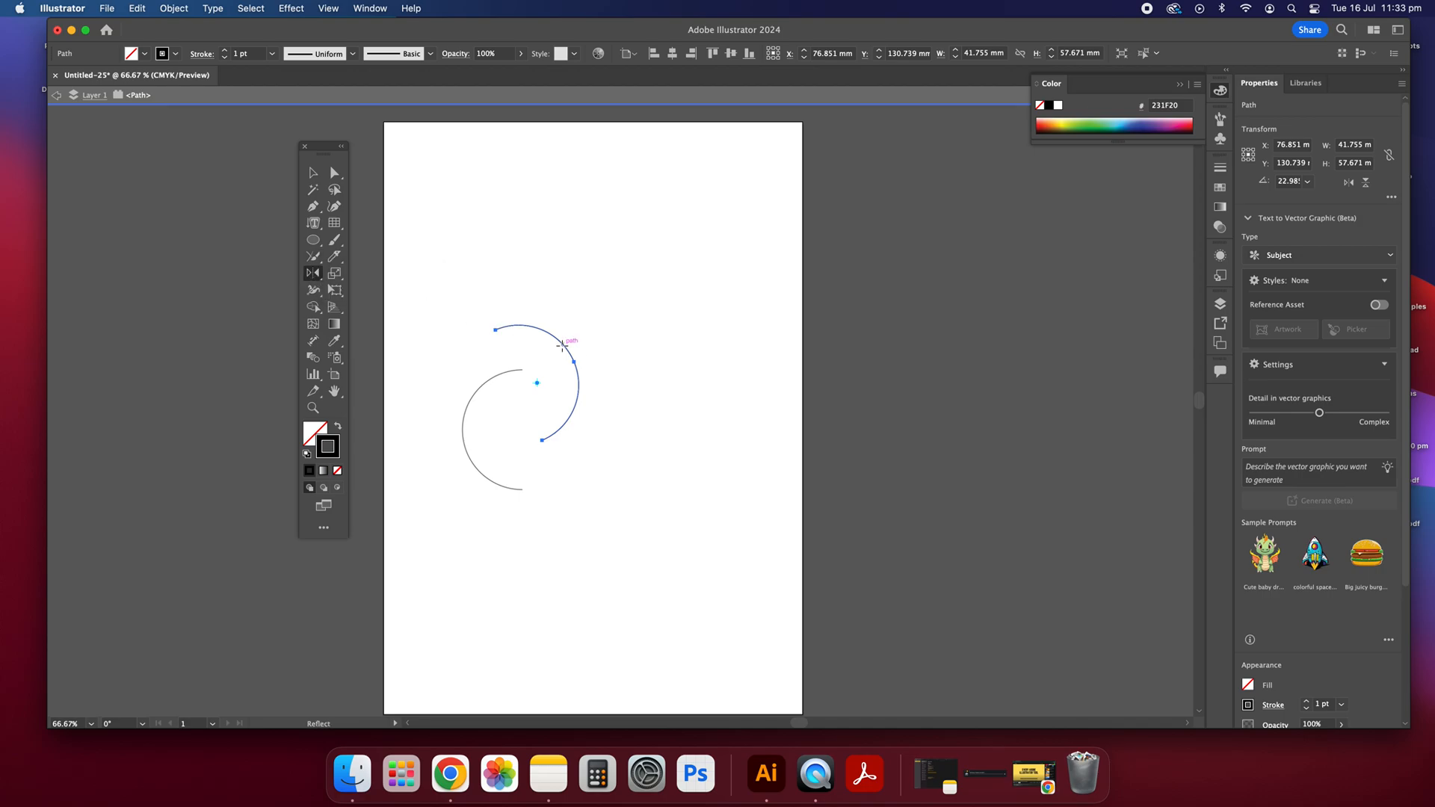
drag(516, 329, 570, 366)
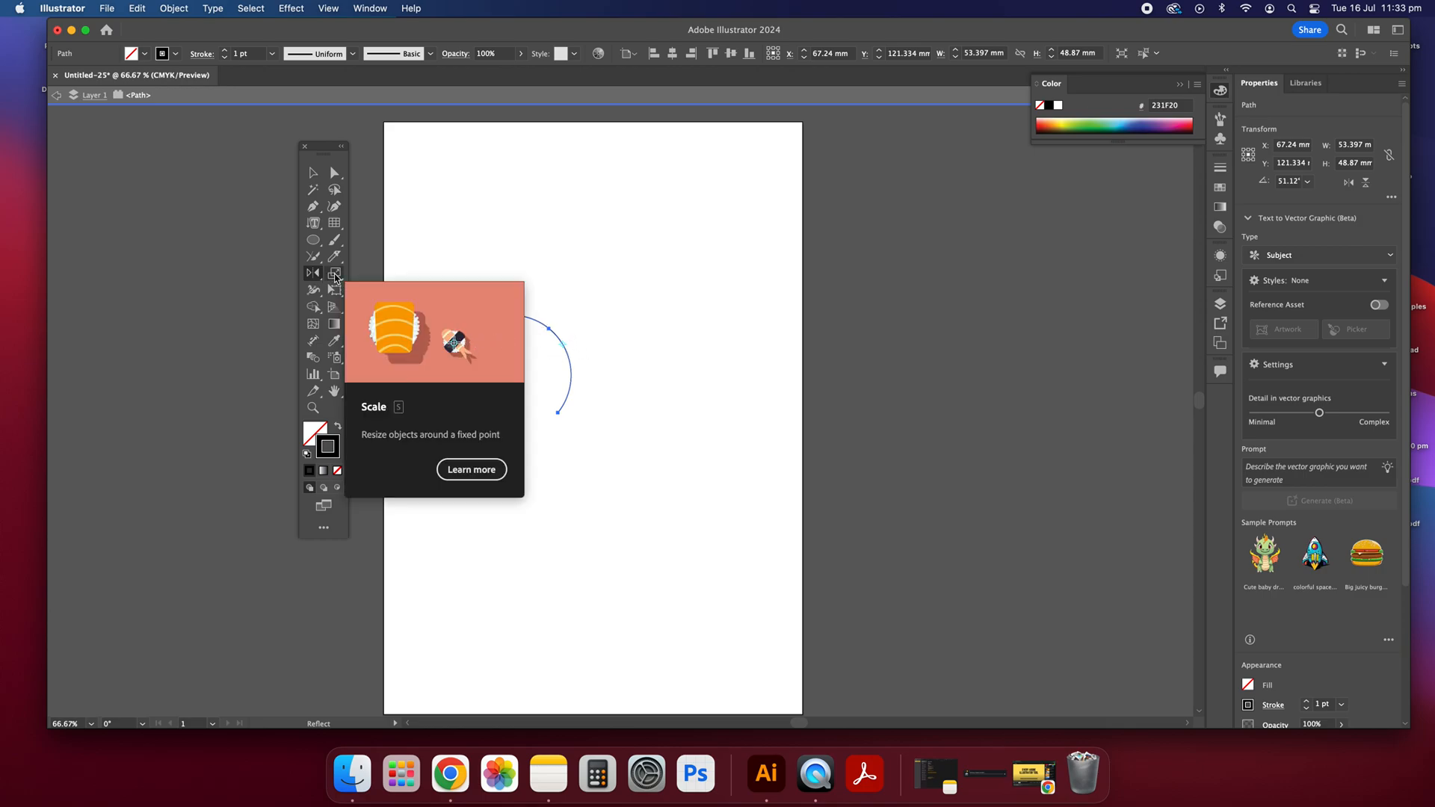
Step: Enlarge the isolated arc to about 98 × 90 mm with the Scale tool and deselect it
click(335, 275)
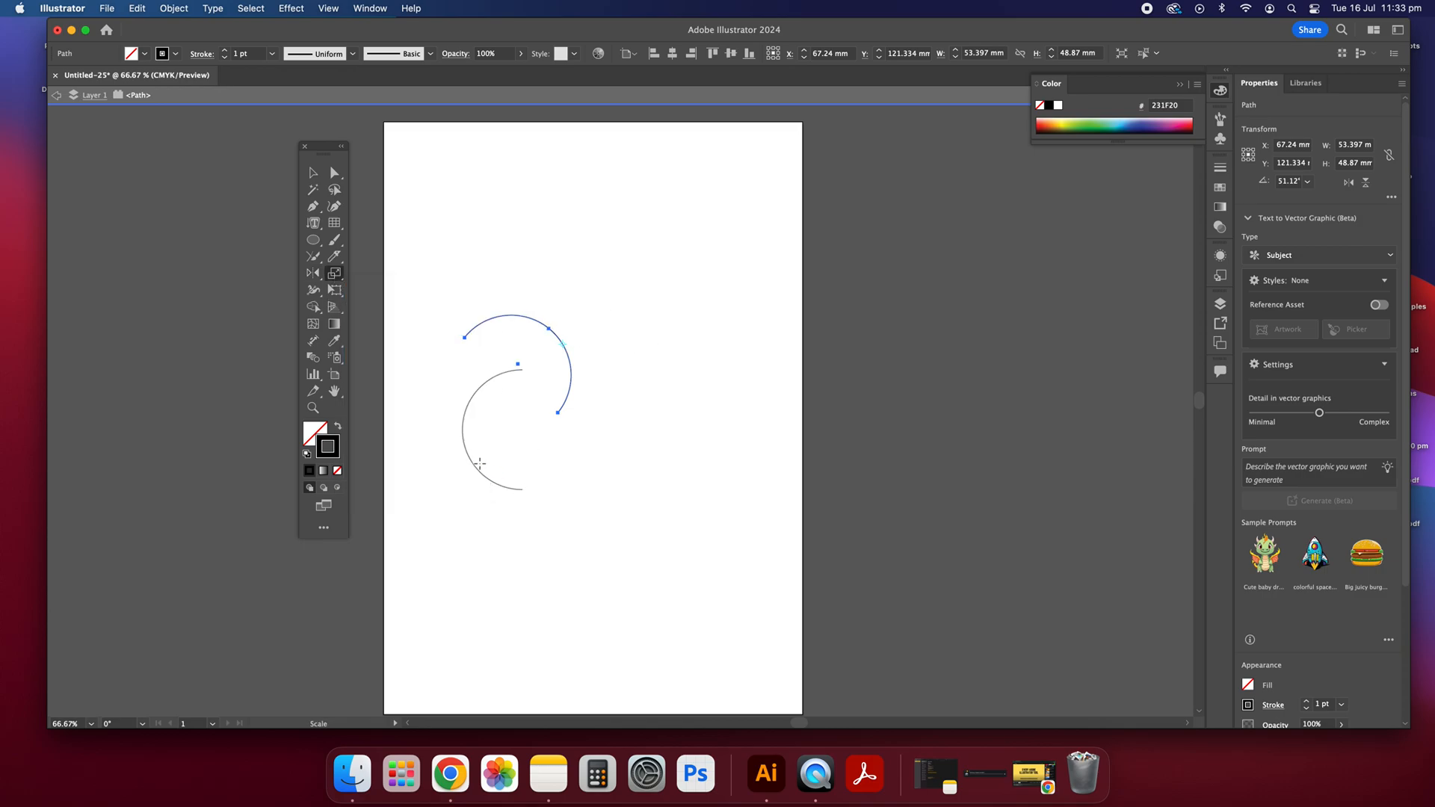
scroll(464, 435, right, 1)
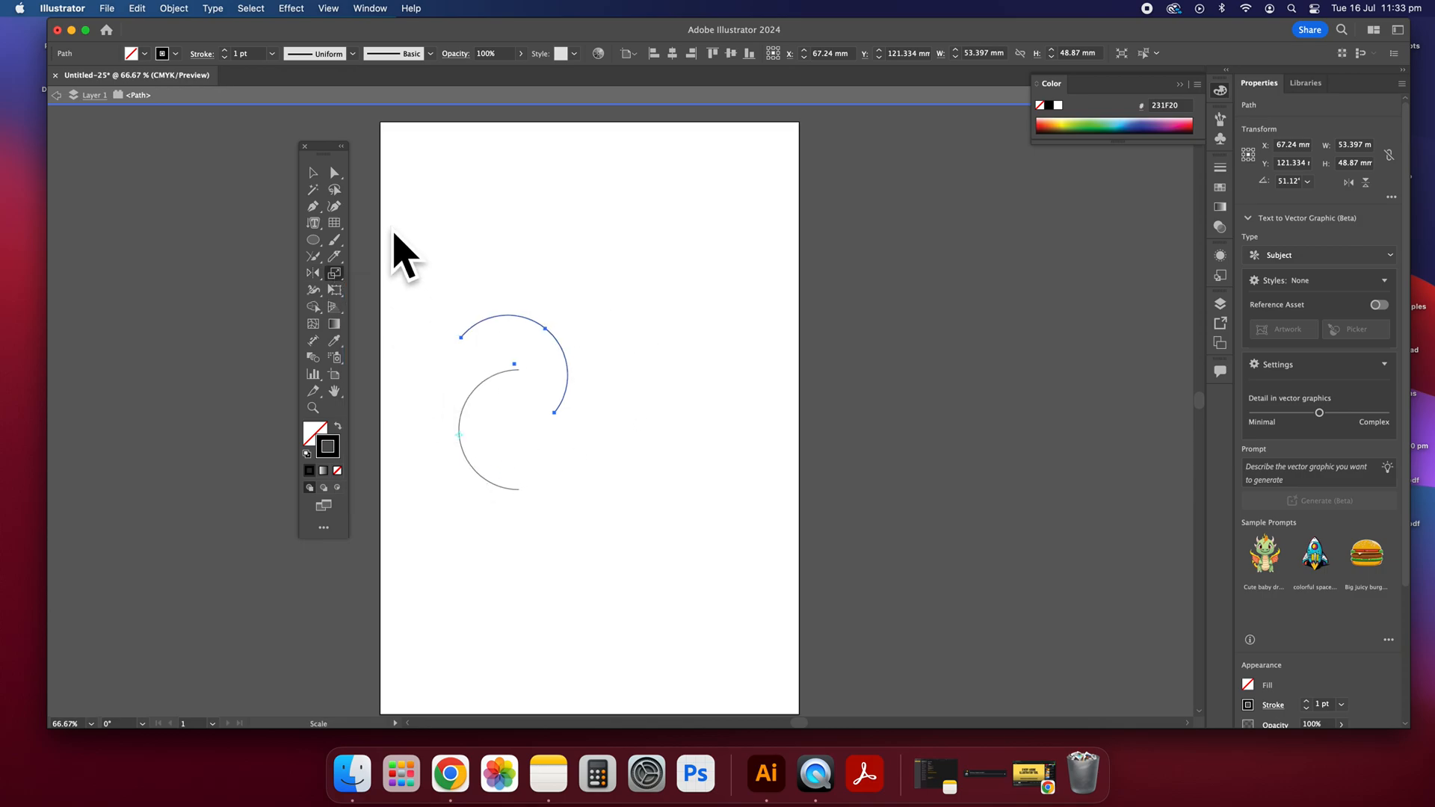
drag(340, 277, 383, 276)
drag(506, 488, 541, 528)
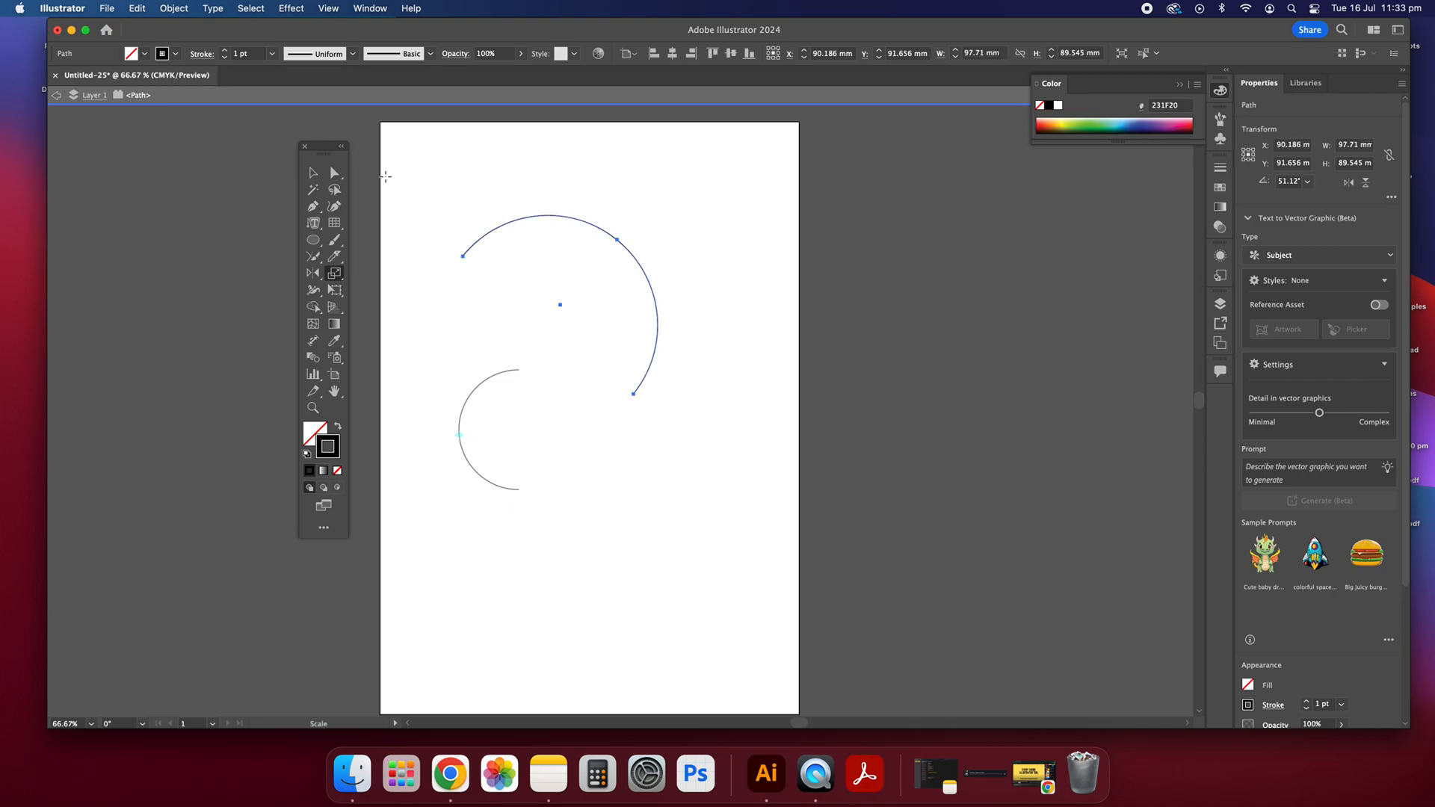
click(316, 178)
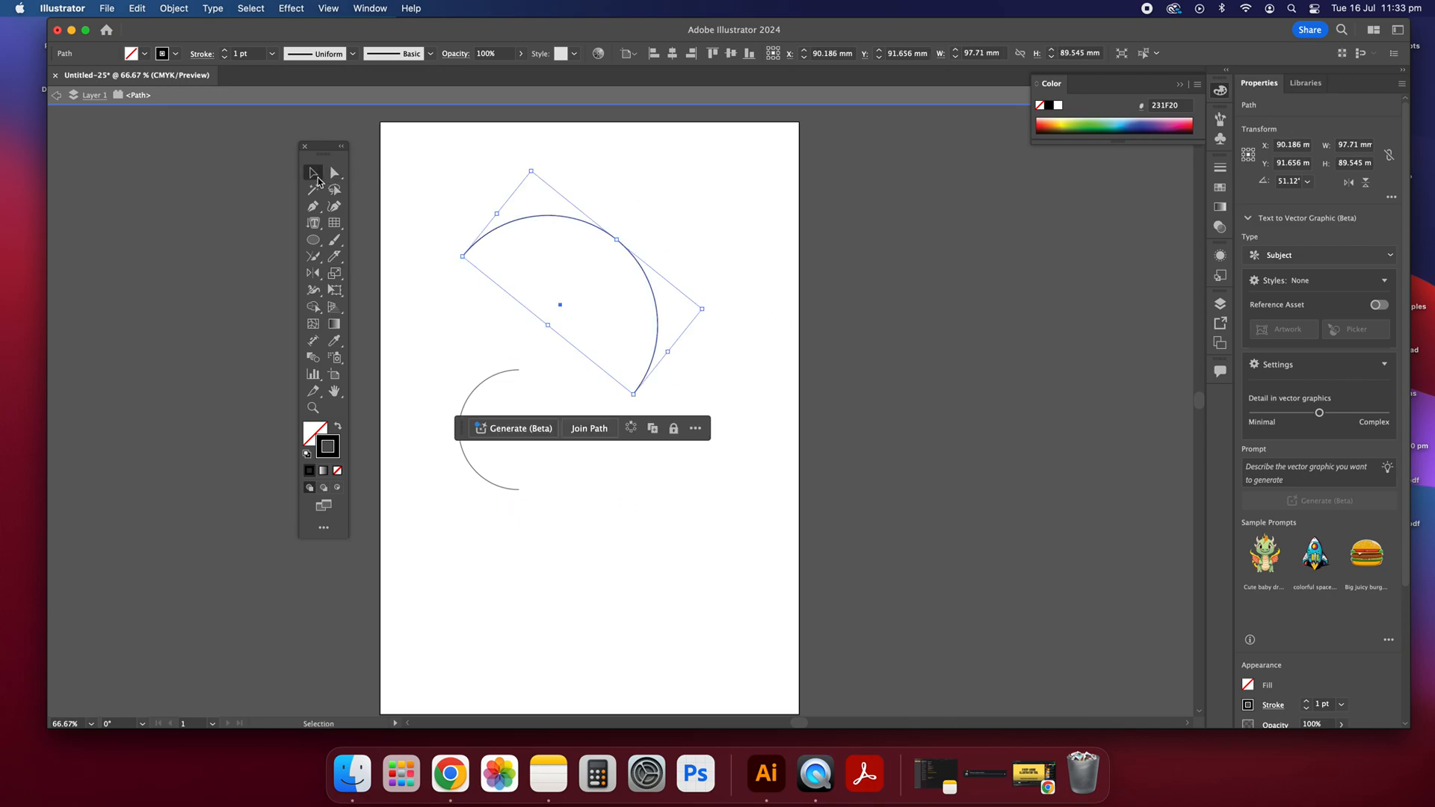
click(401, 291)
Step: Draw an unfilled upright rectangle about 40 × 91 mm to the lower right of the small arc
drag(337, 274, 371, 301)
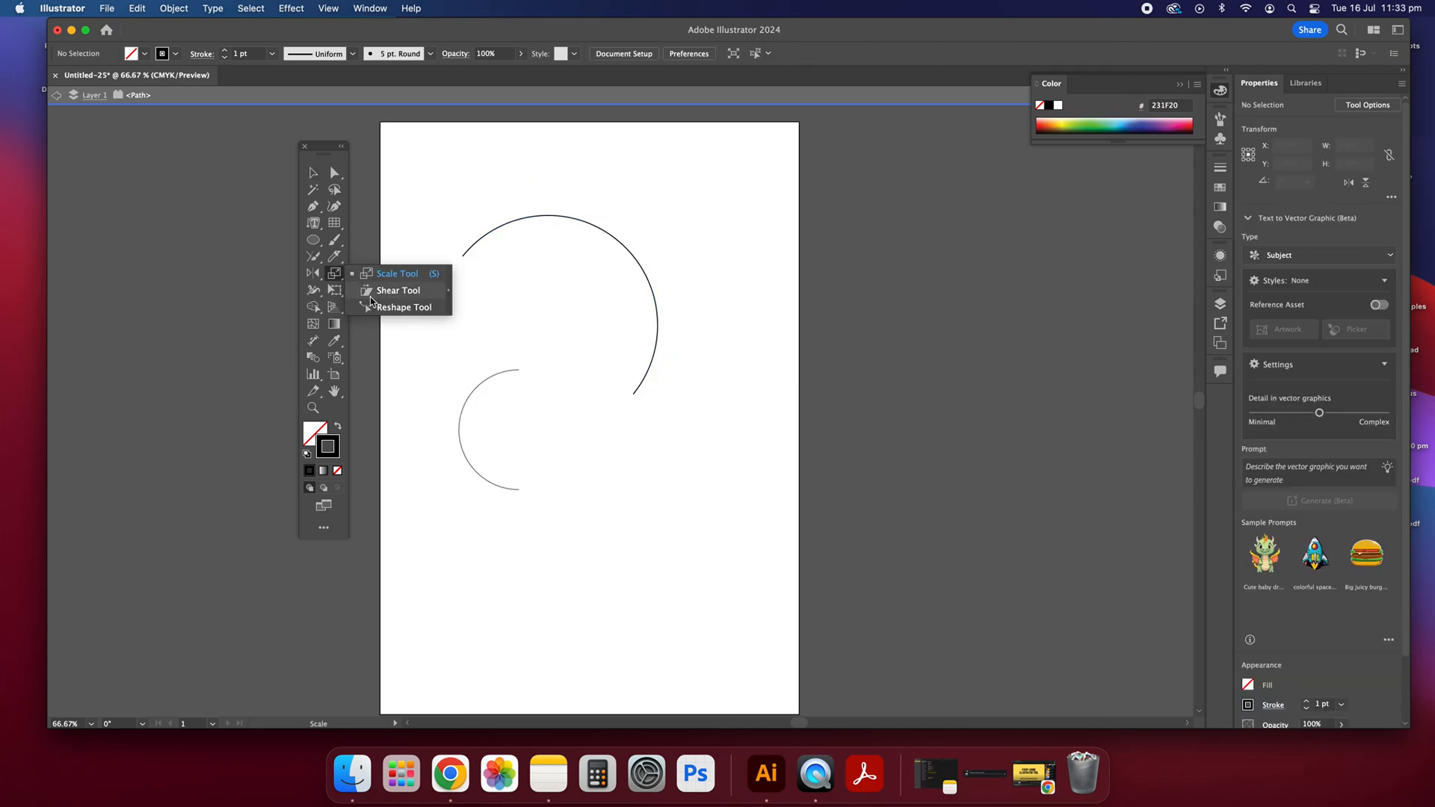
click(313, 172)
click(313, 241)
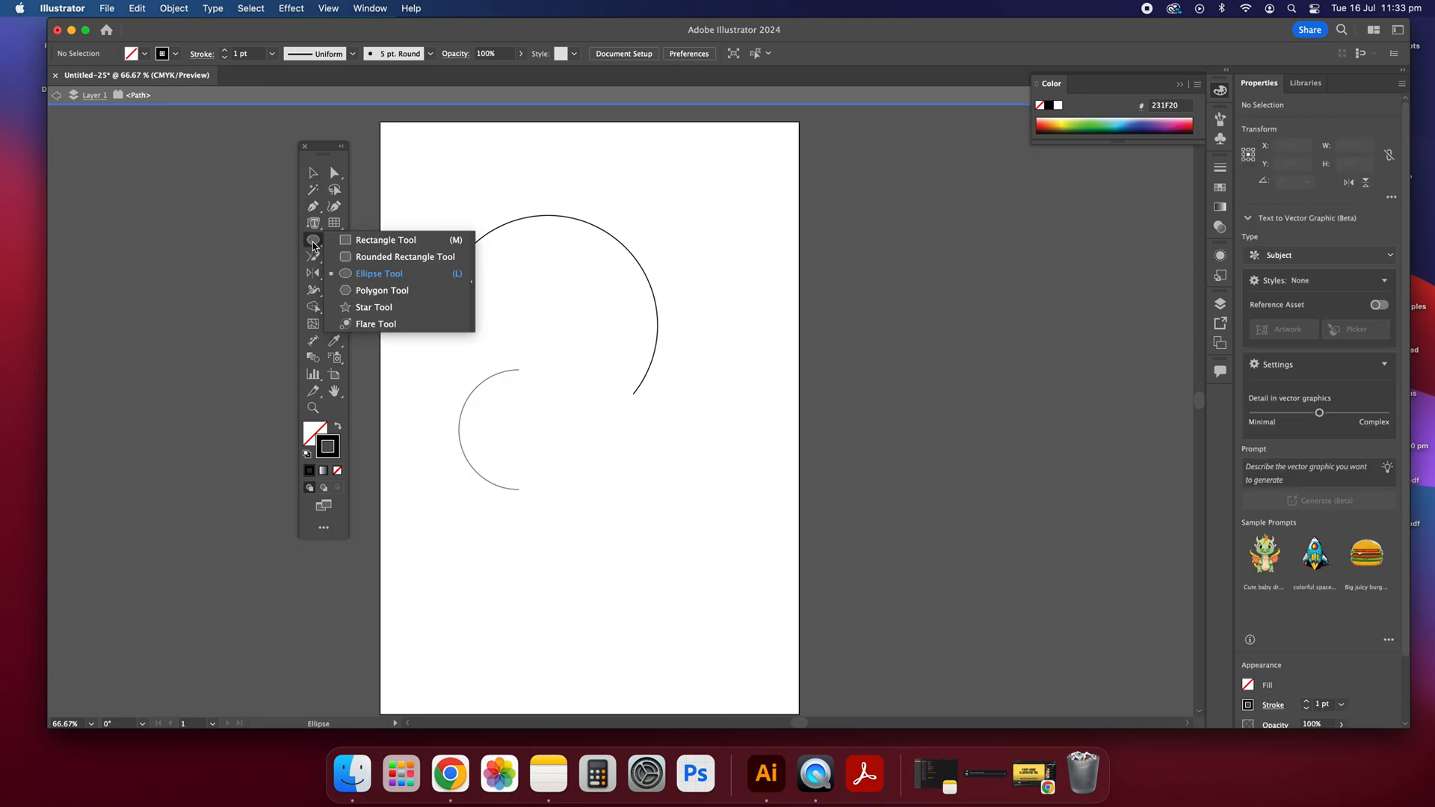
click(385, 240)
drag(584, 437, 665, 618)
click(313, 173)
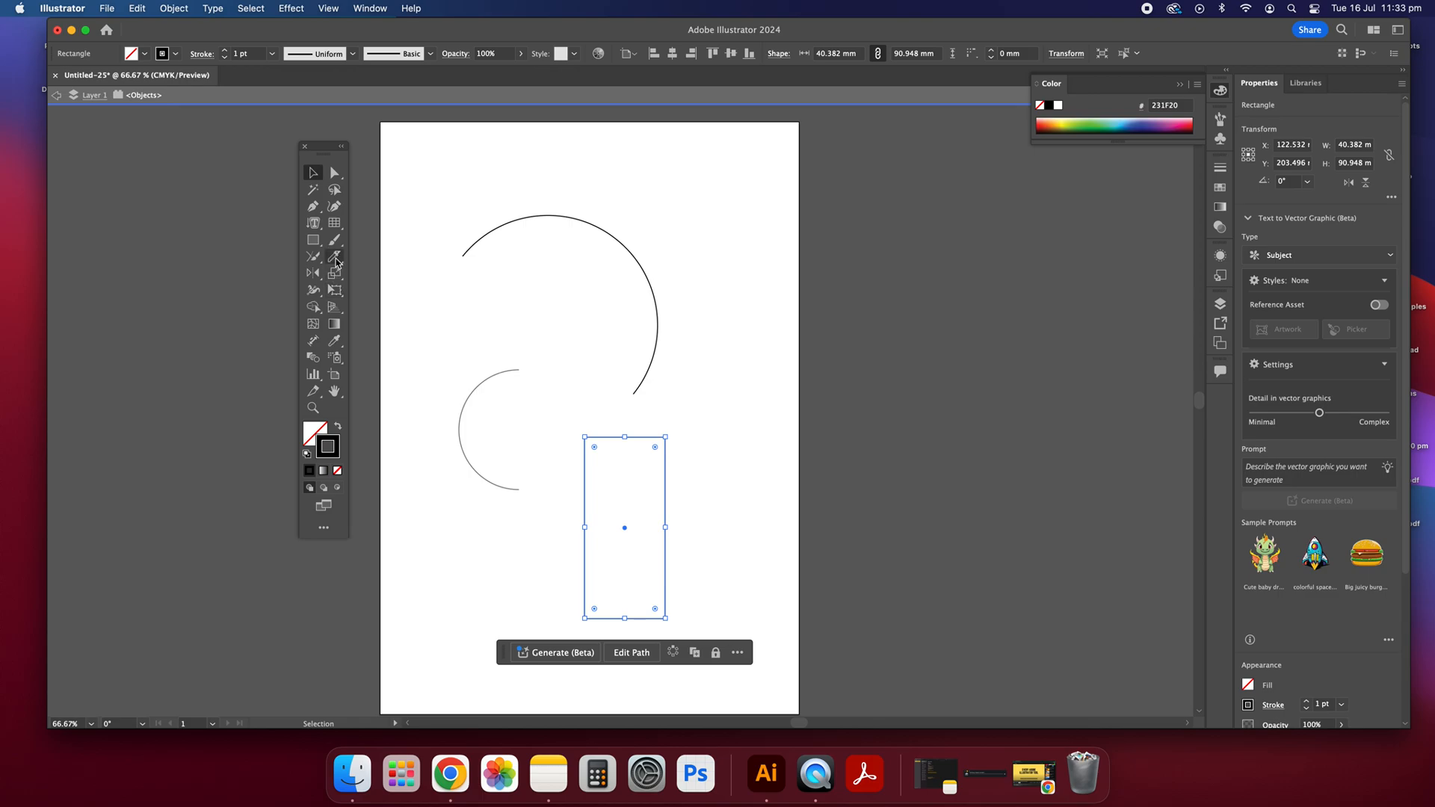
Step: Slant the rectangle to the right with the Shear tool, making it about 65 mm wide overall
click(336, 260)
drag(333, 277, 396, 290)
mouse_move(597, 437)
mouse_down()
mouse_move(650, 446)
mouse_move(631, 493)
mouse_move(611, 489)
mouse_move(631, 451)
mouse_move(597, 459)
mouse_move(623, 441)
mouse_up()
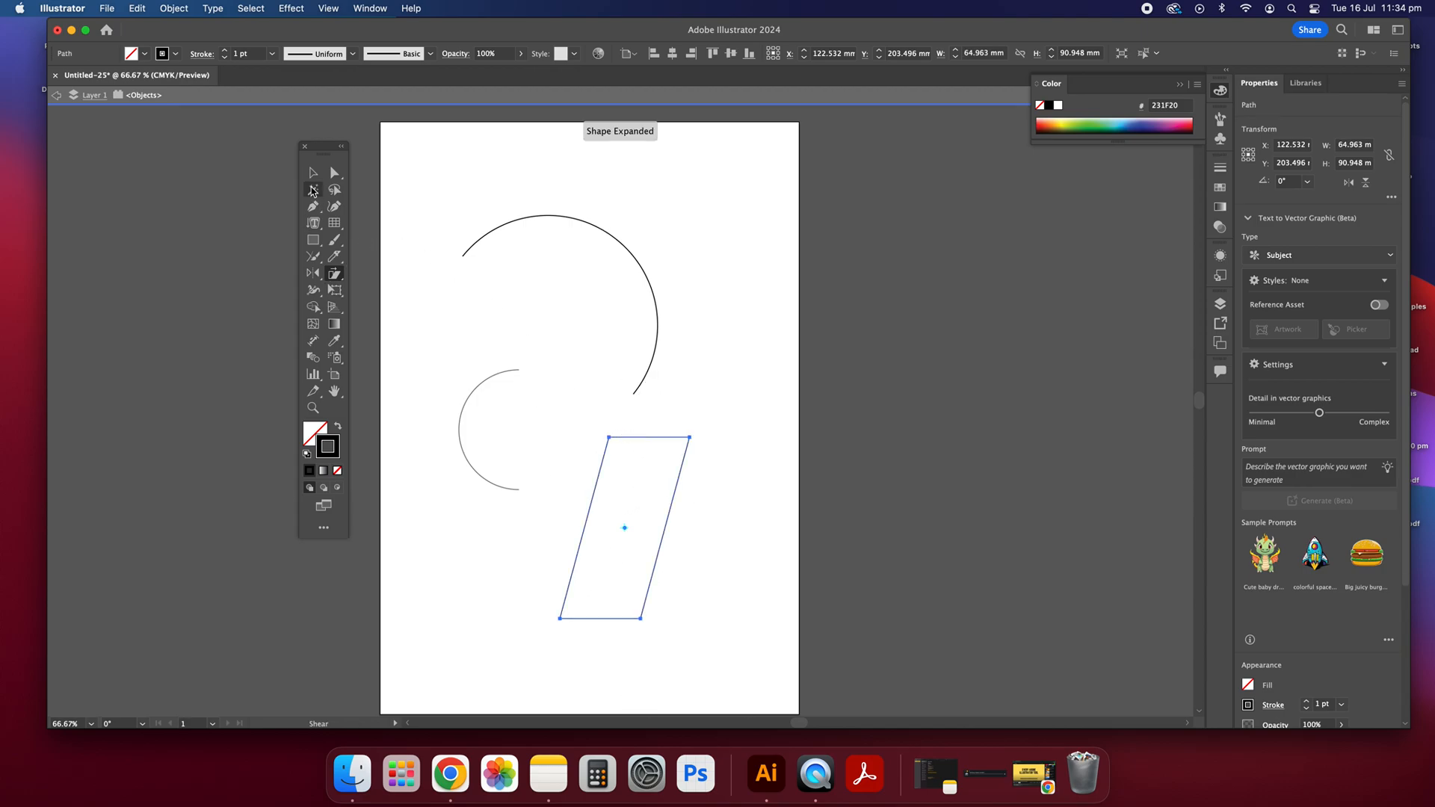
key(v)
Step: Try to reshape the slanted rectangle's left edge near its upper corner with the Reshape tool
click(334, 274)
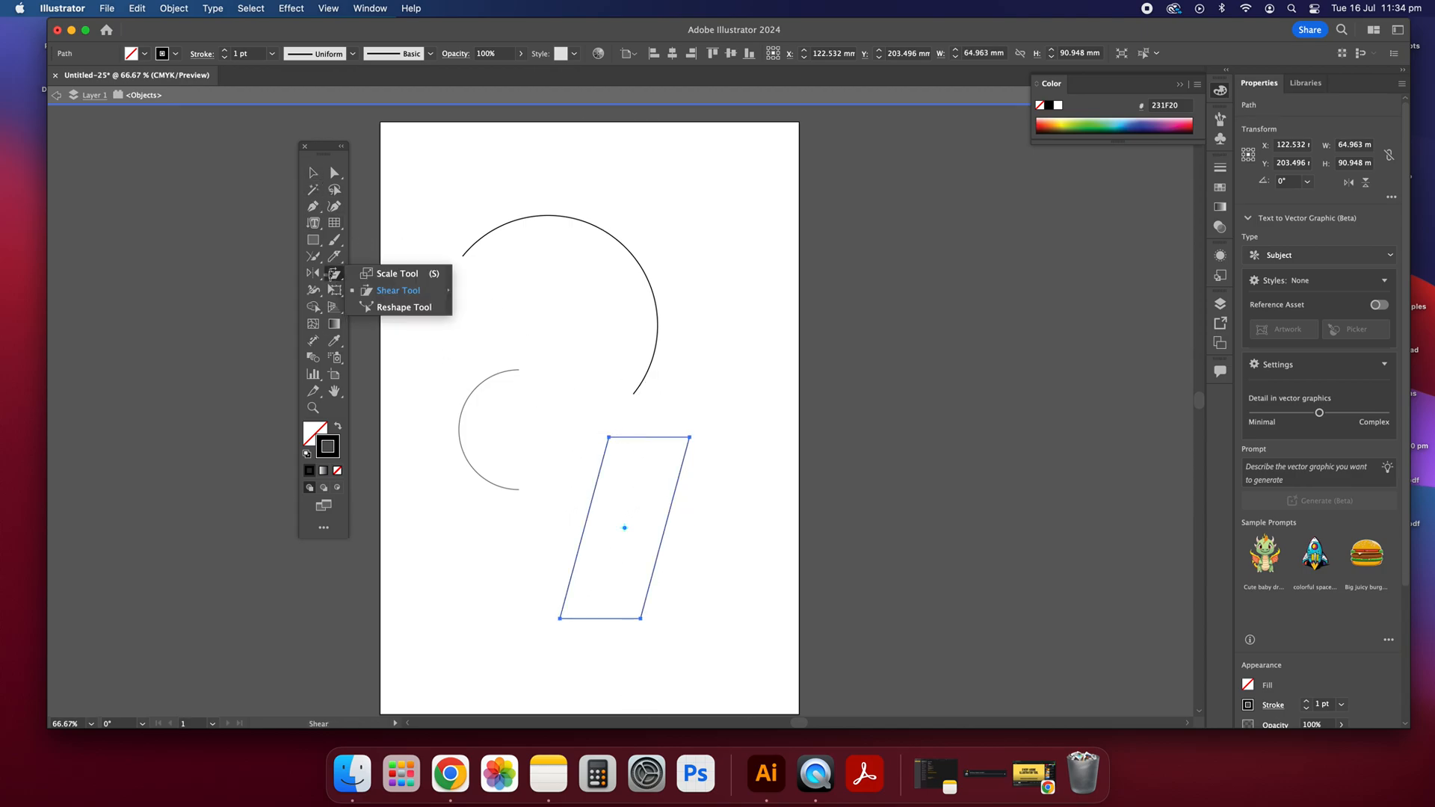
click(411, 309)
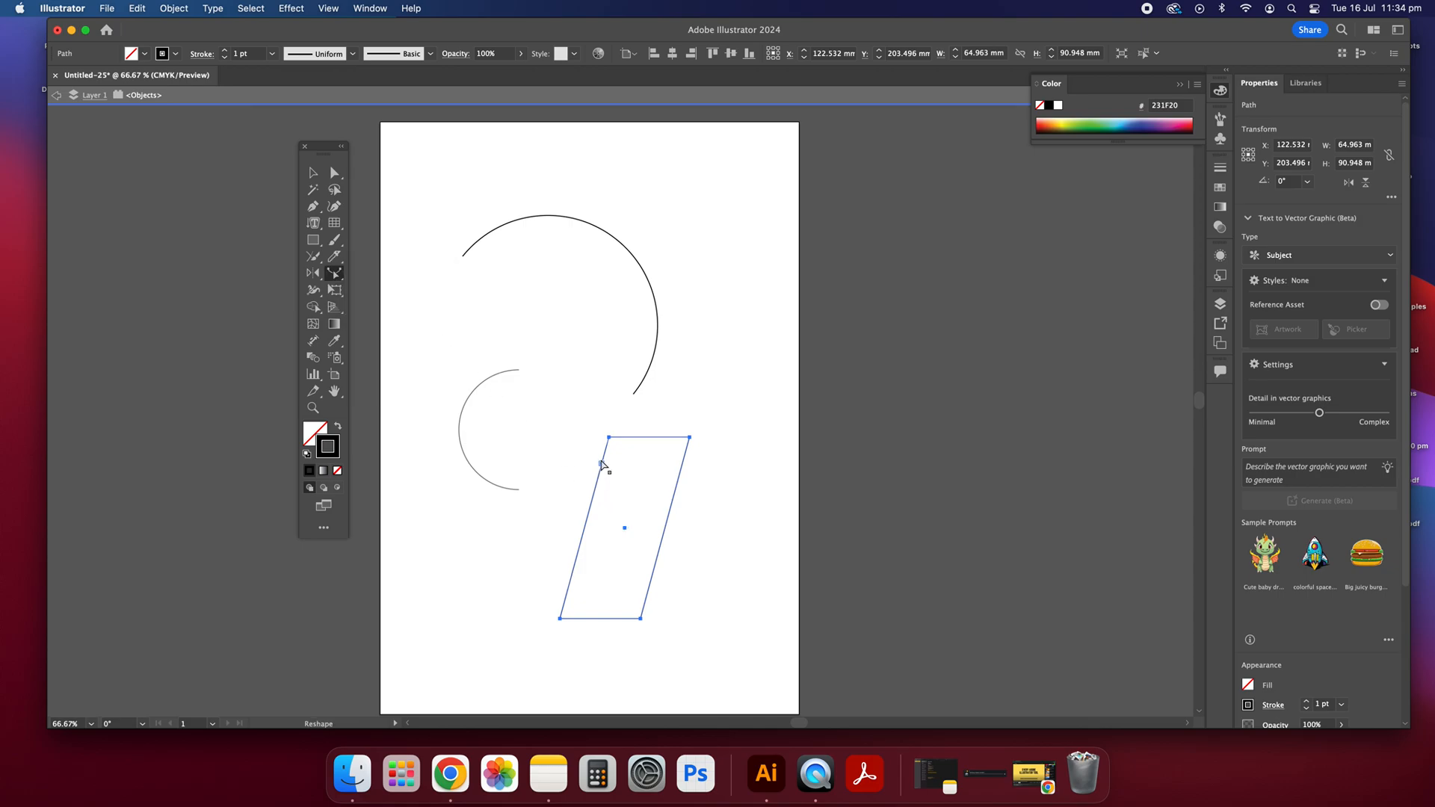
click(601, 464)
drag(603, 469, 614, 439)
Step: Draw an ellipse about 43 × 48 mm beside the slanted rectangle's lower left and try to reshape its upper edge with the Reshape tool
drag(316, 237, 362, 272)
drag(479, 509, 565, 604)
click(312, 172)
click(338, 279)
drag(523, 515, 529, 542)
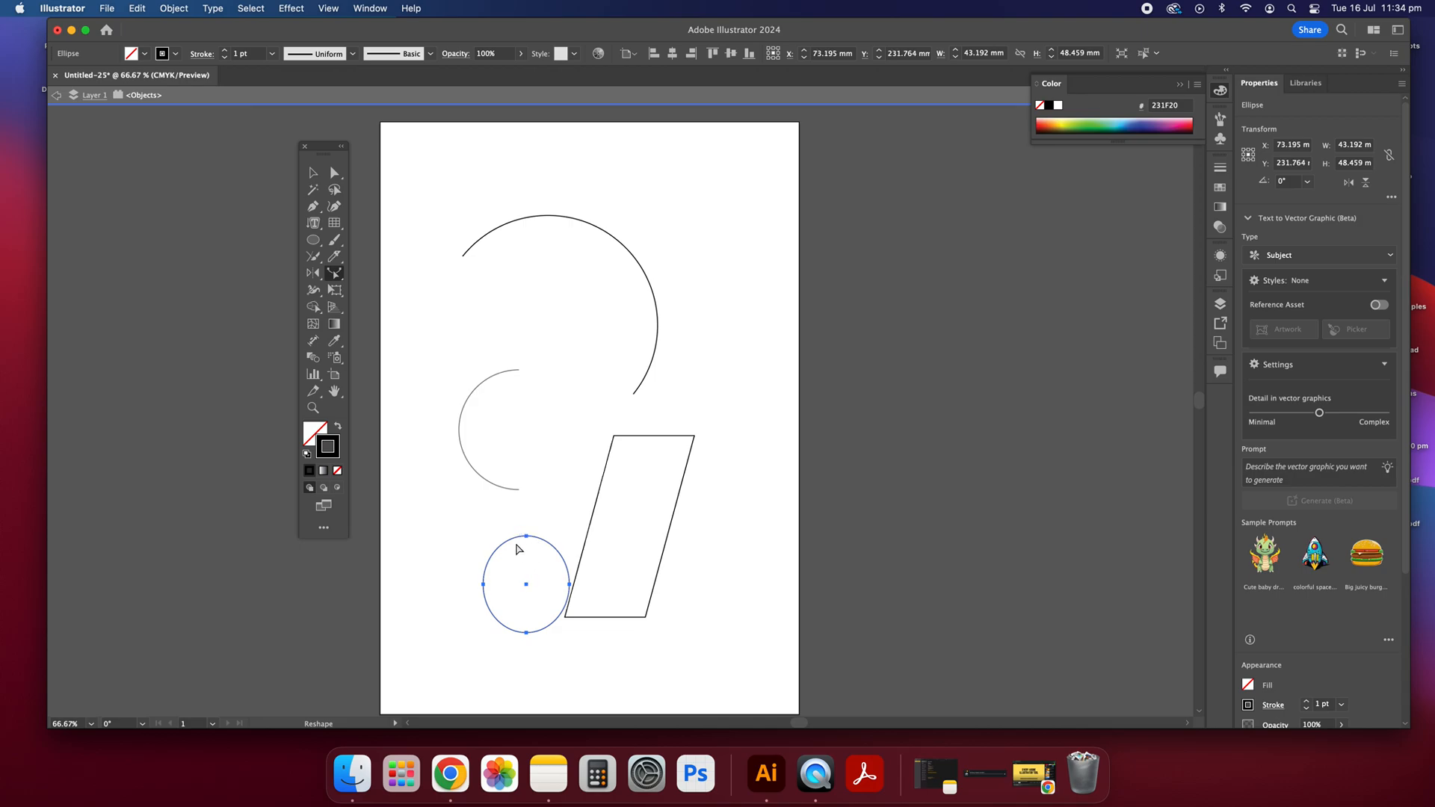
Step: Draw a short horizontal line inside the large arc with the Pen tool, above the small arc
click(314, 173)
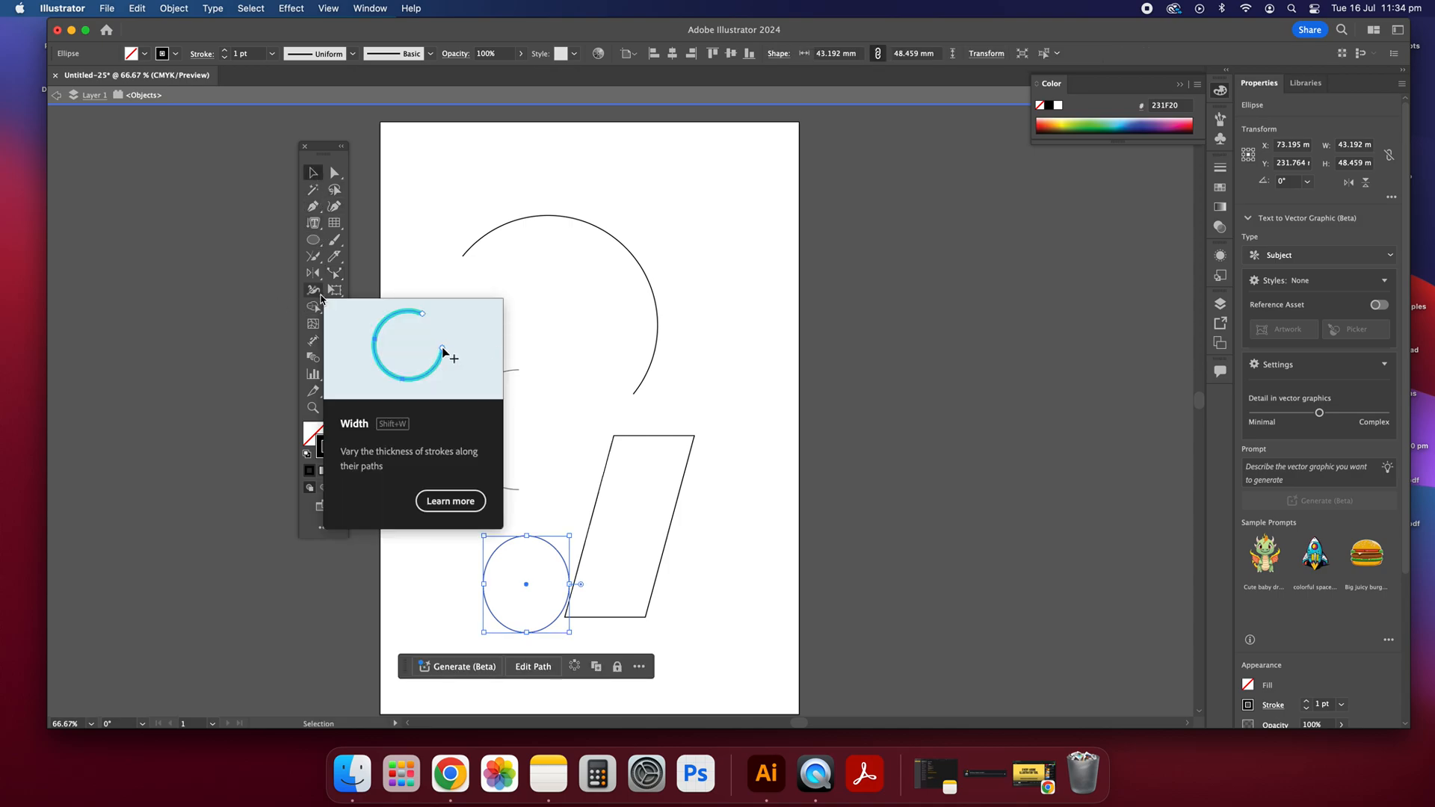
click(313, 209)
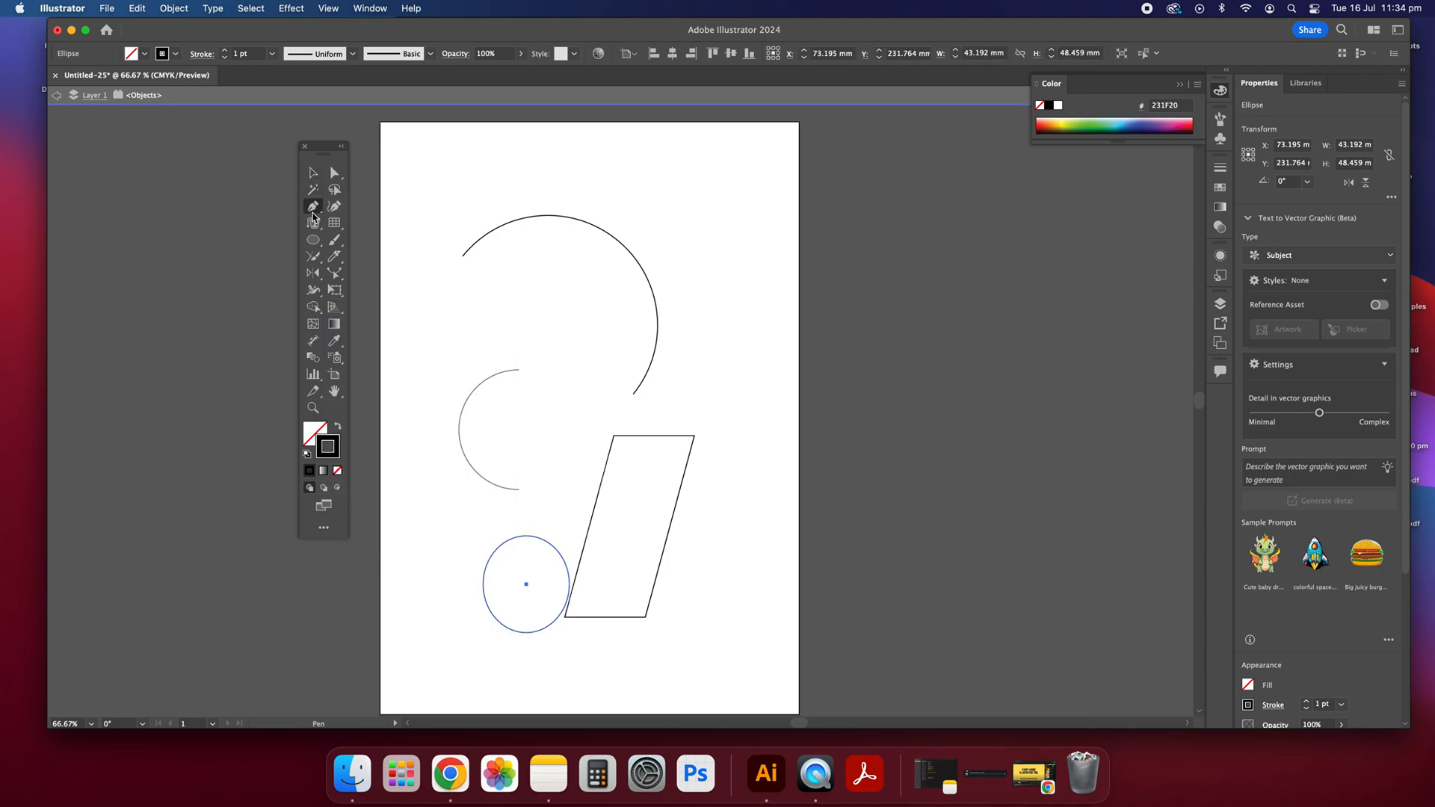
click(445, 322)
click(497, 321)
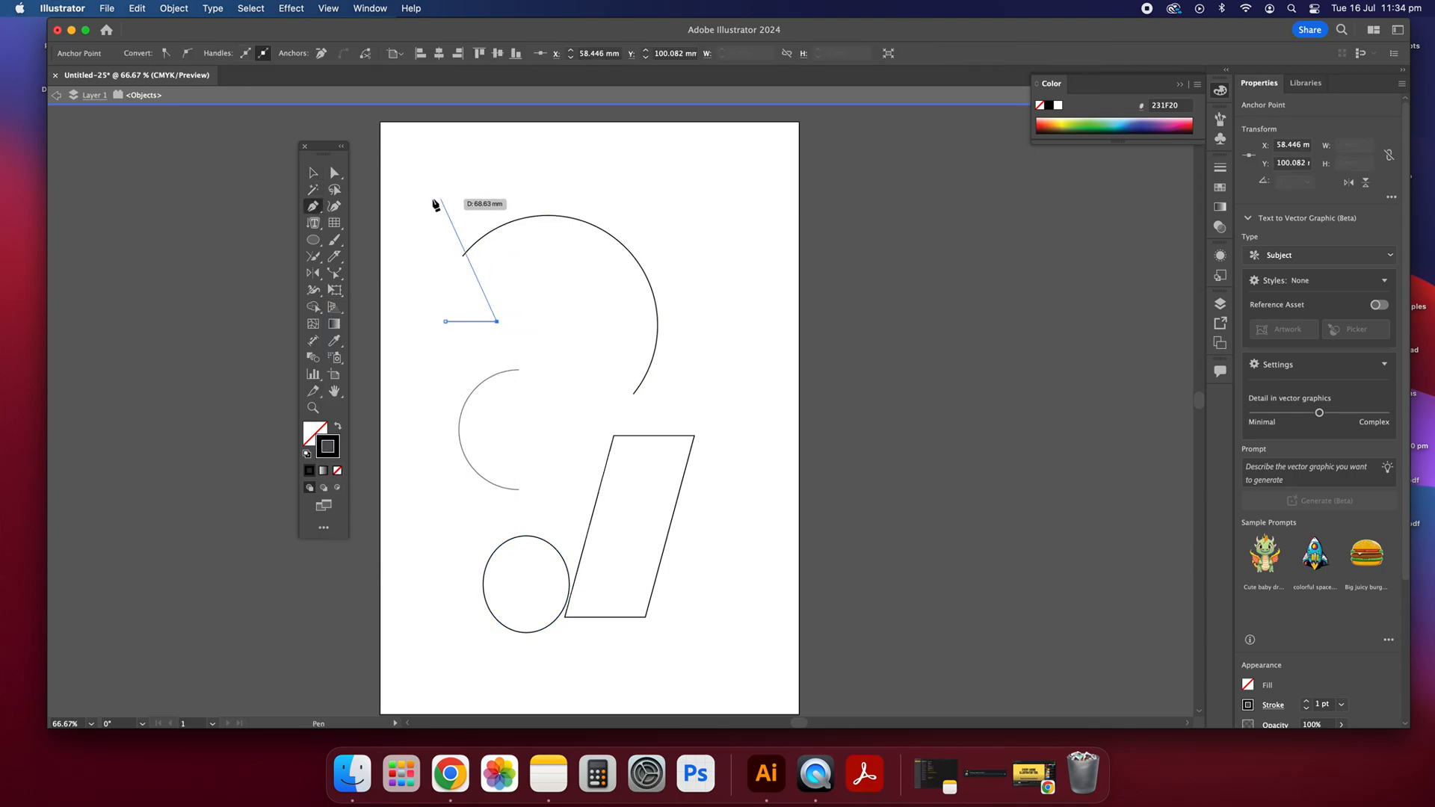
click(311, 173)
click(535, 282)
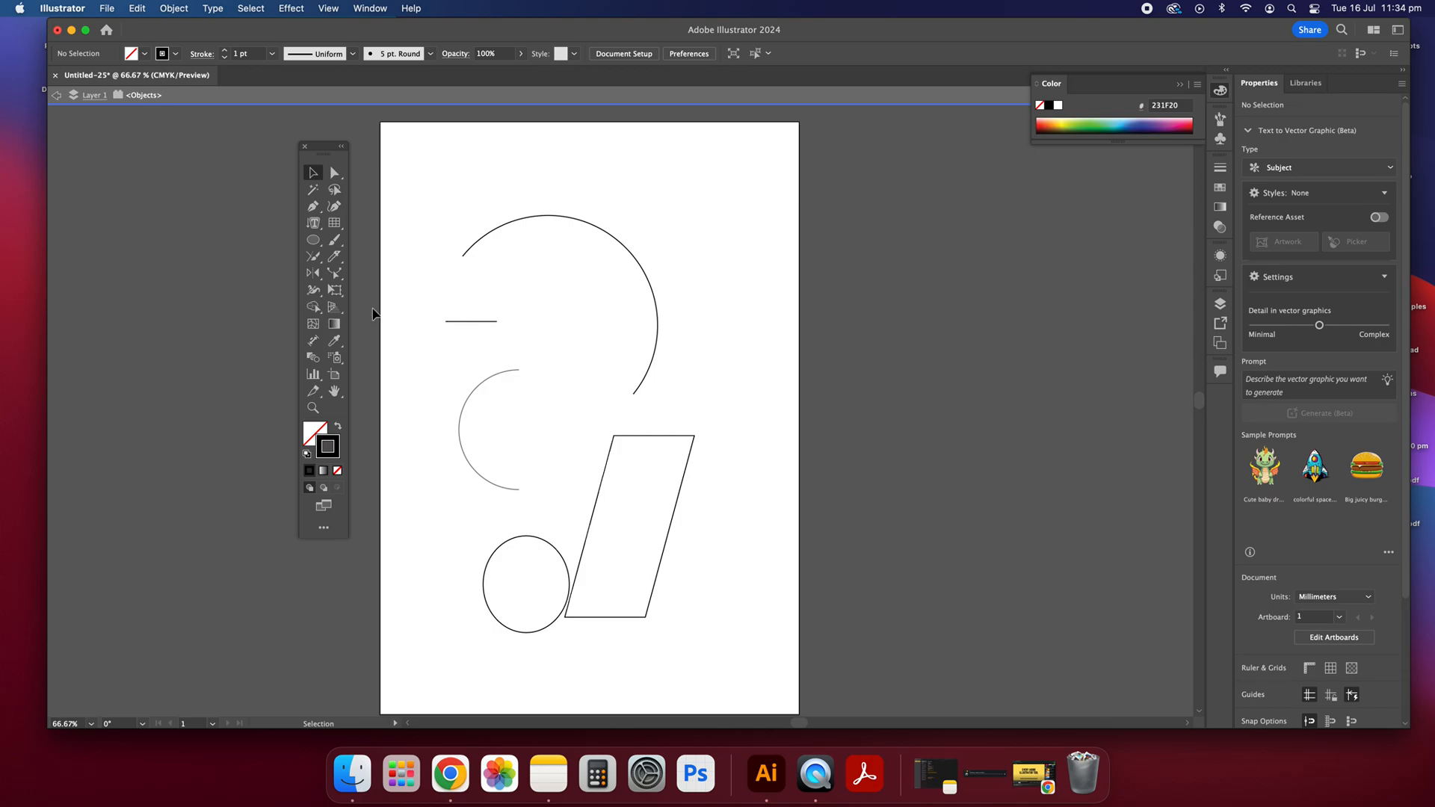
Step: Swell the middle of the short horizontal line to about 22 pt with the Width tool and move the line upwards
click(316, 296)
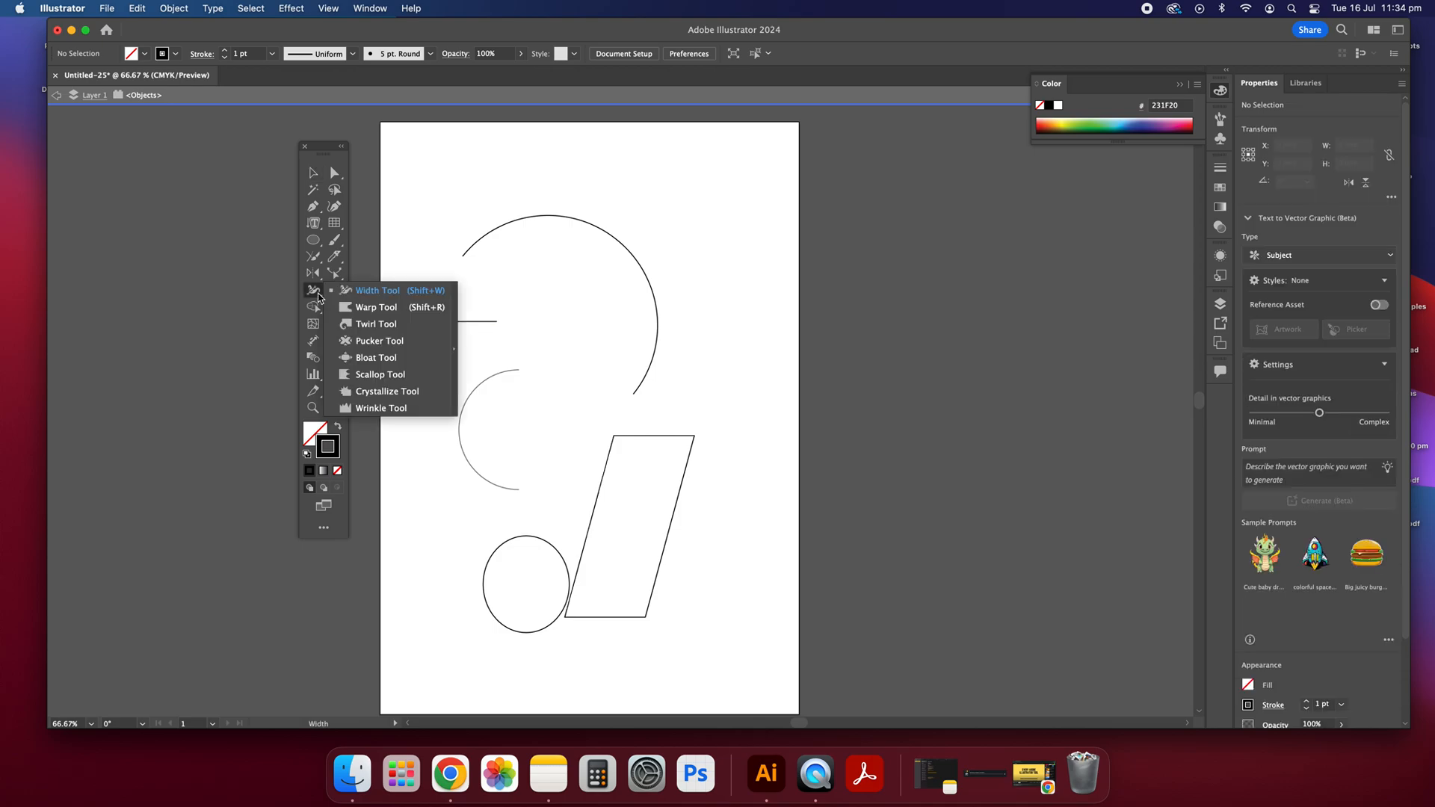
click(357, 292)
drag(473, 328, 478, 327)
click(314, 174)
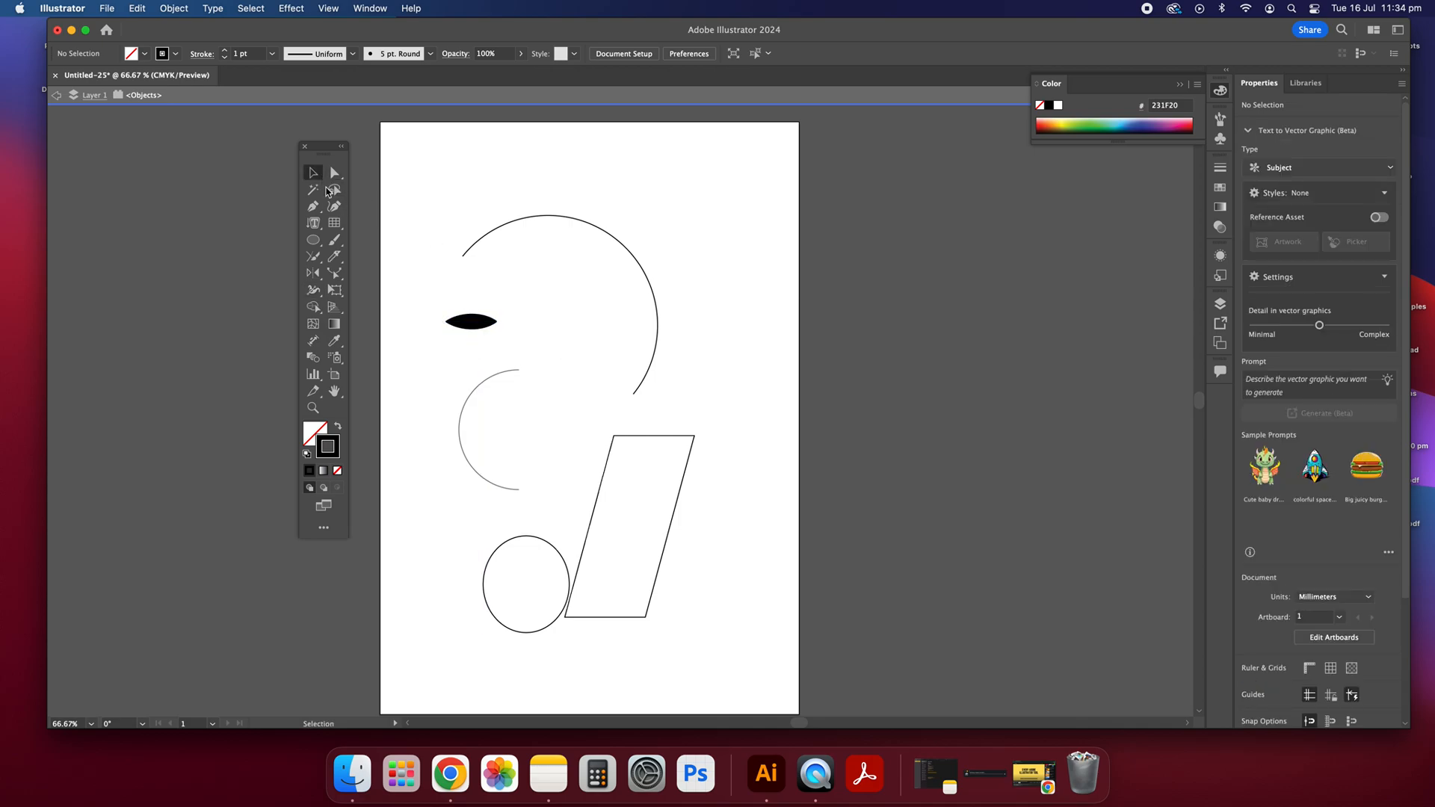
drag(463, 323, 463, 282)
click(494, 306)
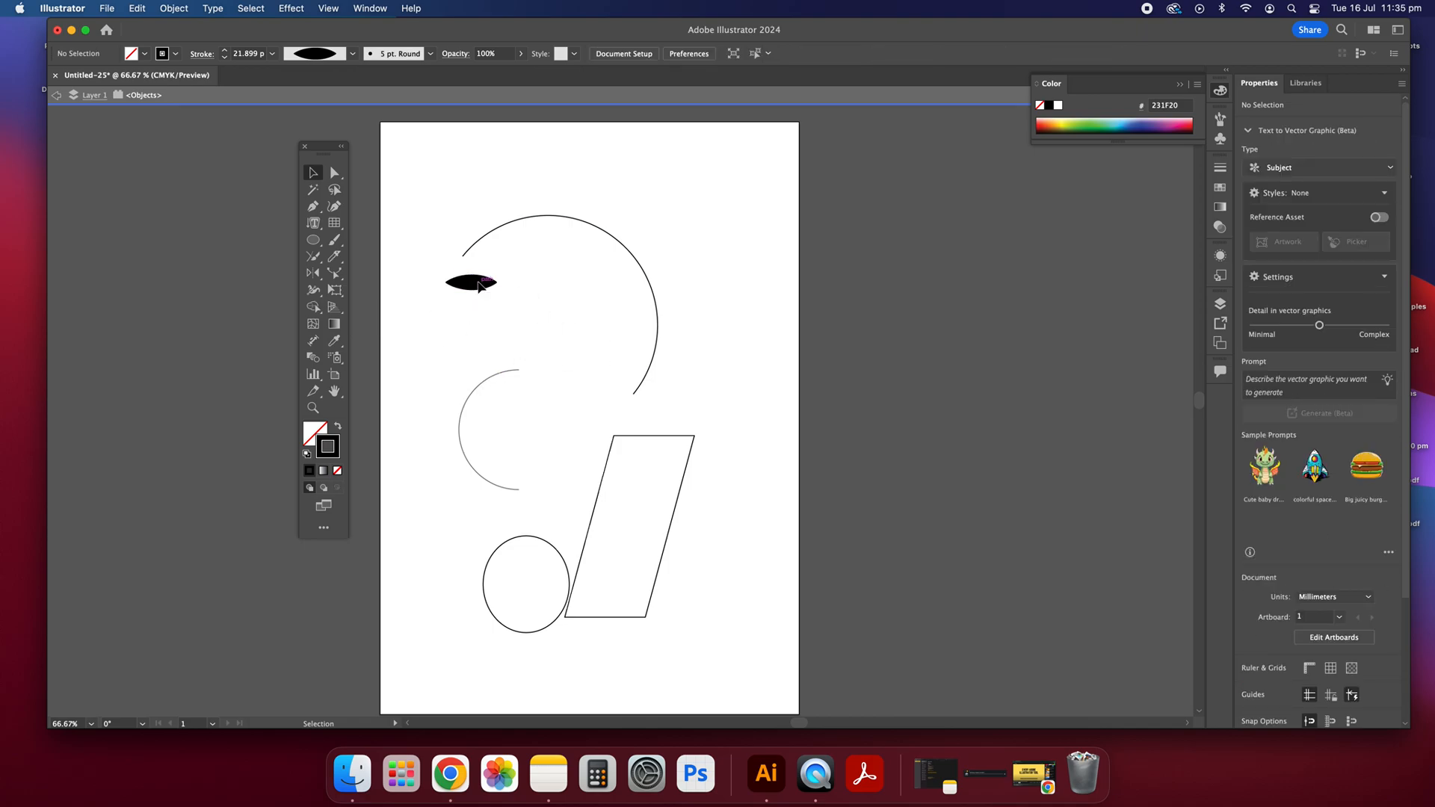
click(314, 291)
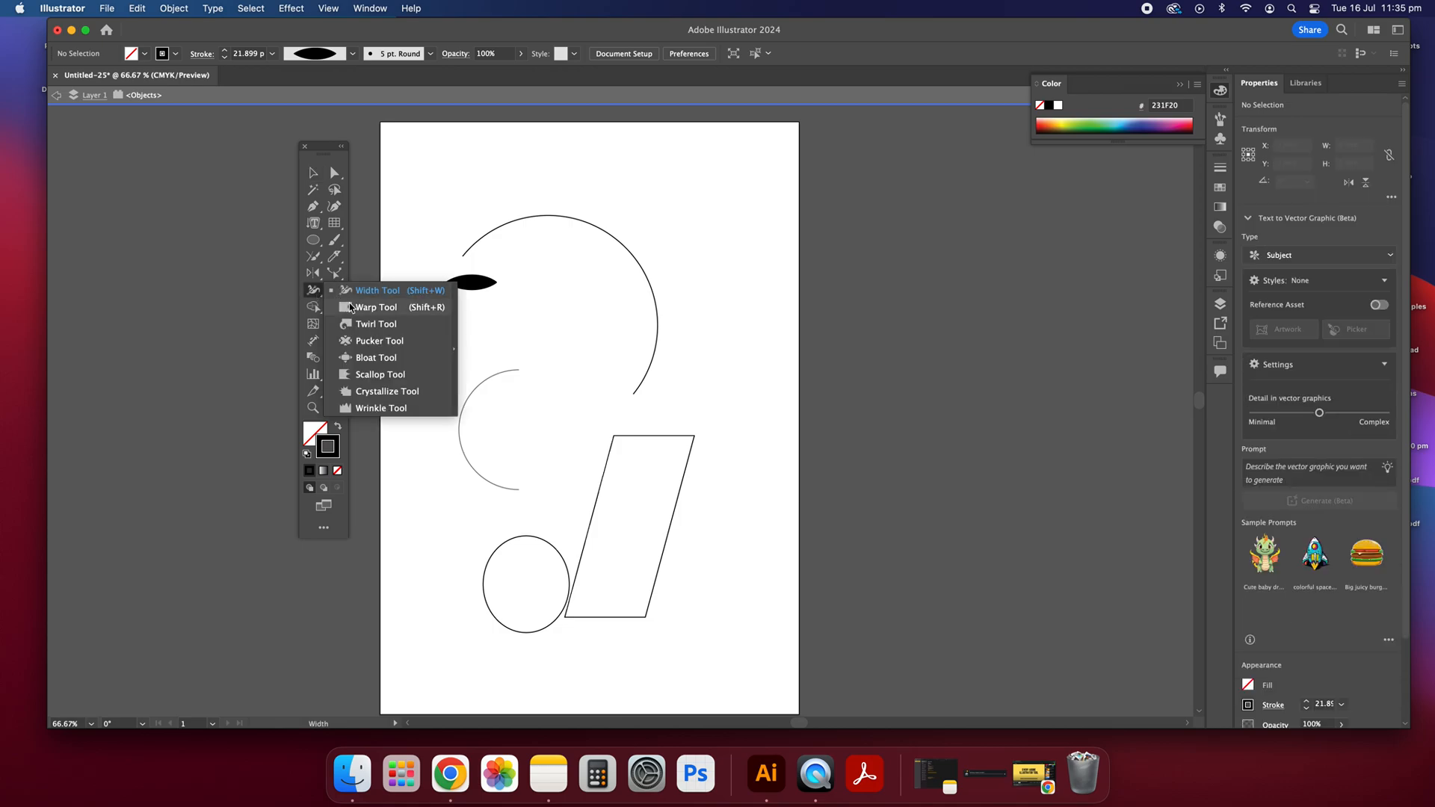
click(417, 344)
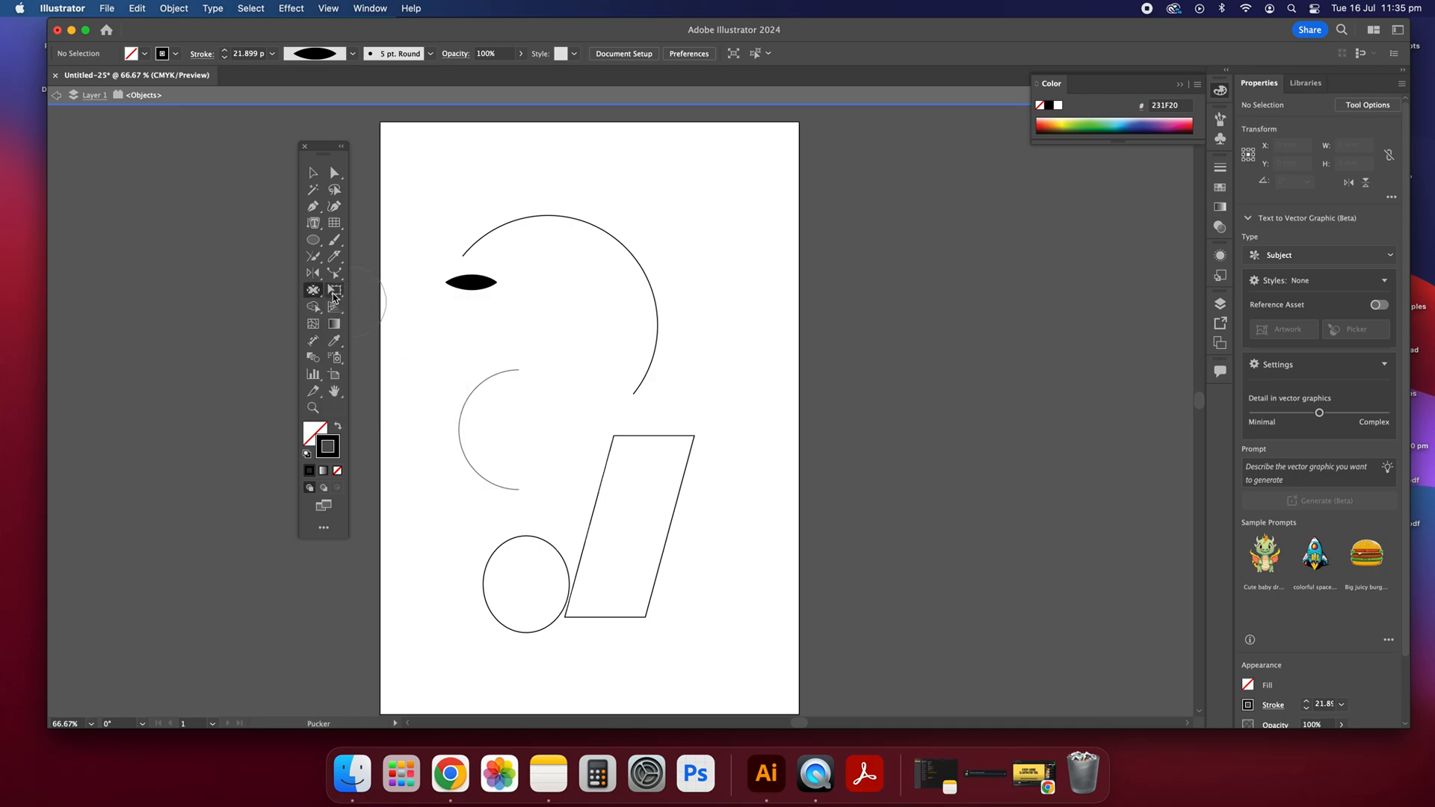
click(315, 174)
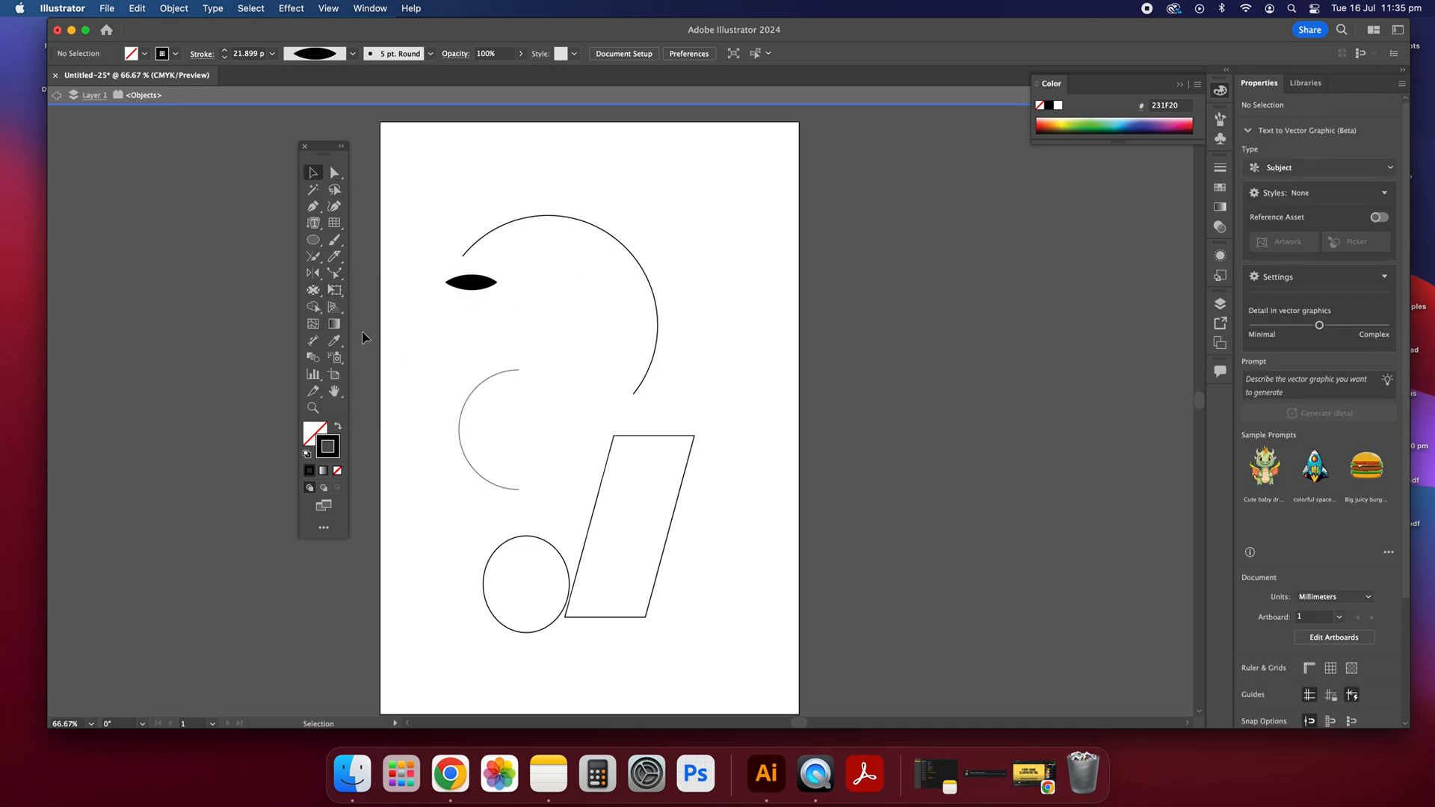
Step: Draw a flat unfilled ellipse about 97 × 14 mm just below the black lens-shaped line
click(313, 240)
drag(430, 344, 624, 317)
click(313, 172)
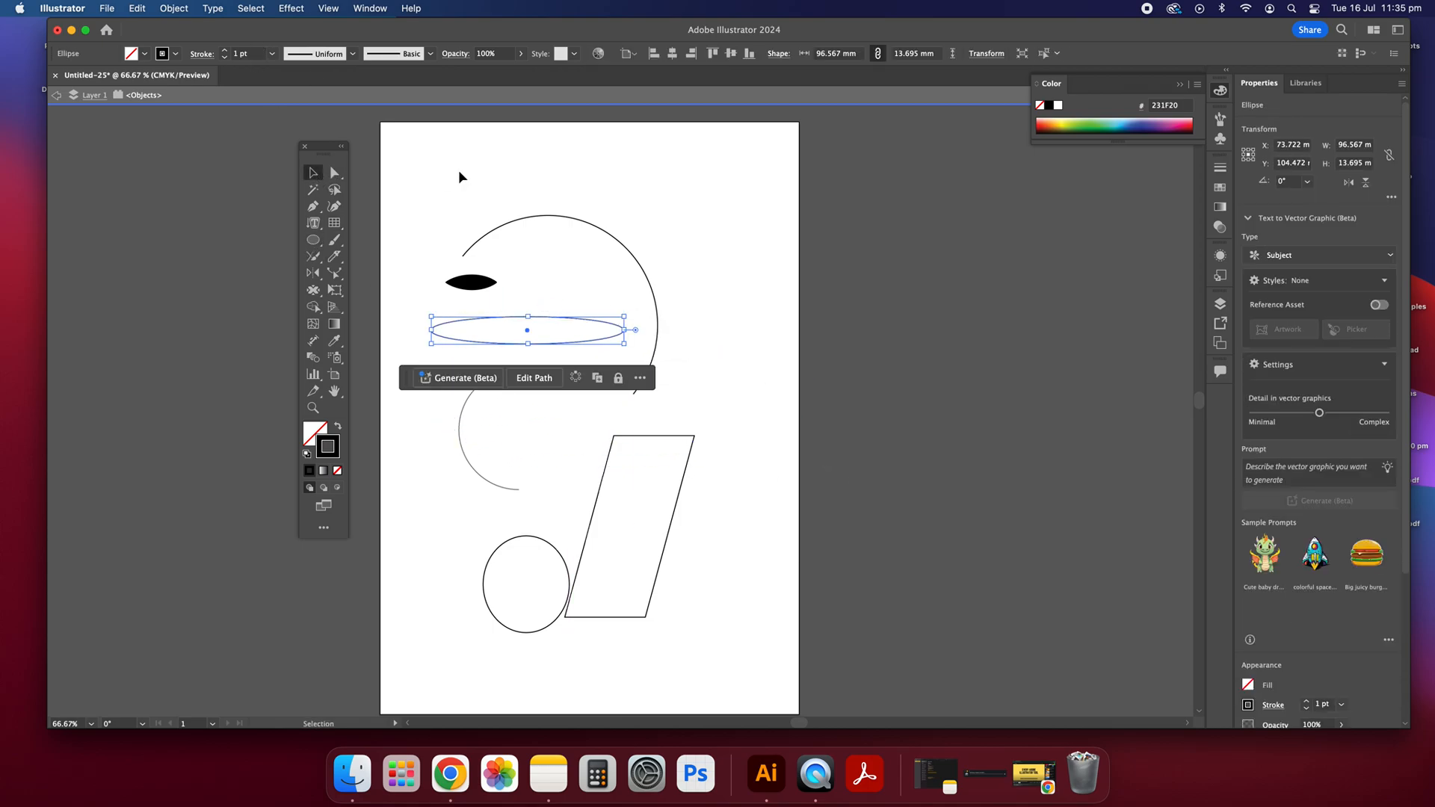
click(459, 177)
Step: Draw a long, slightly rising straight line above the large arc with the Pen tool
click(315, 207)
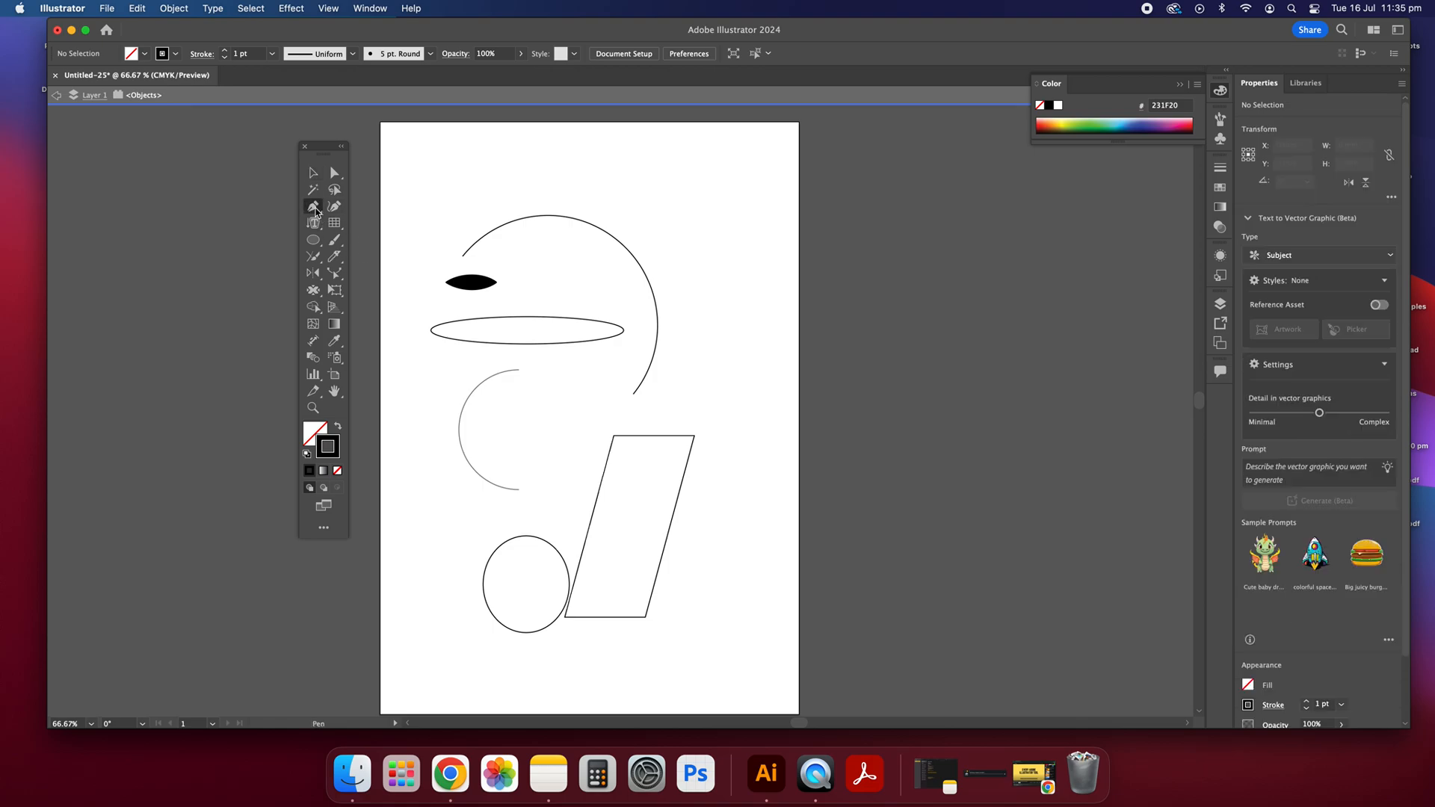
click(573, 185)
click(313, 172)
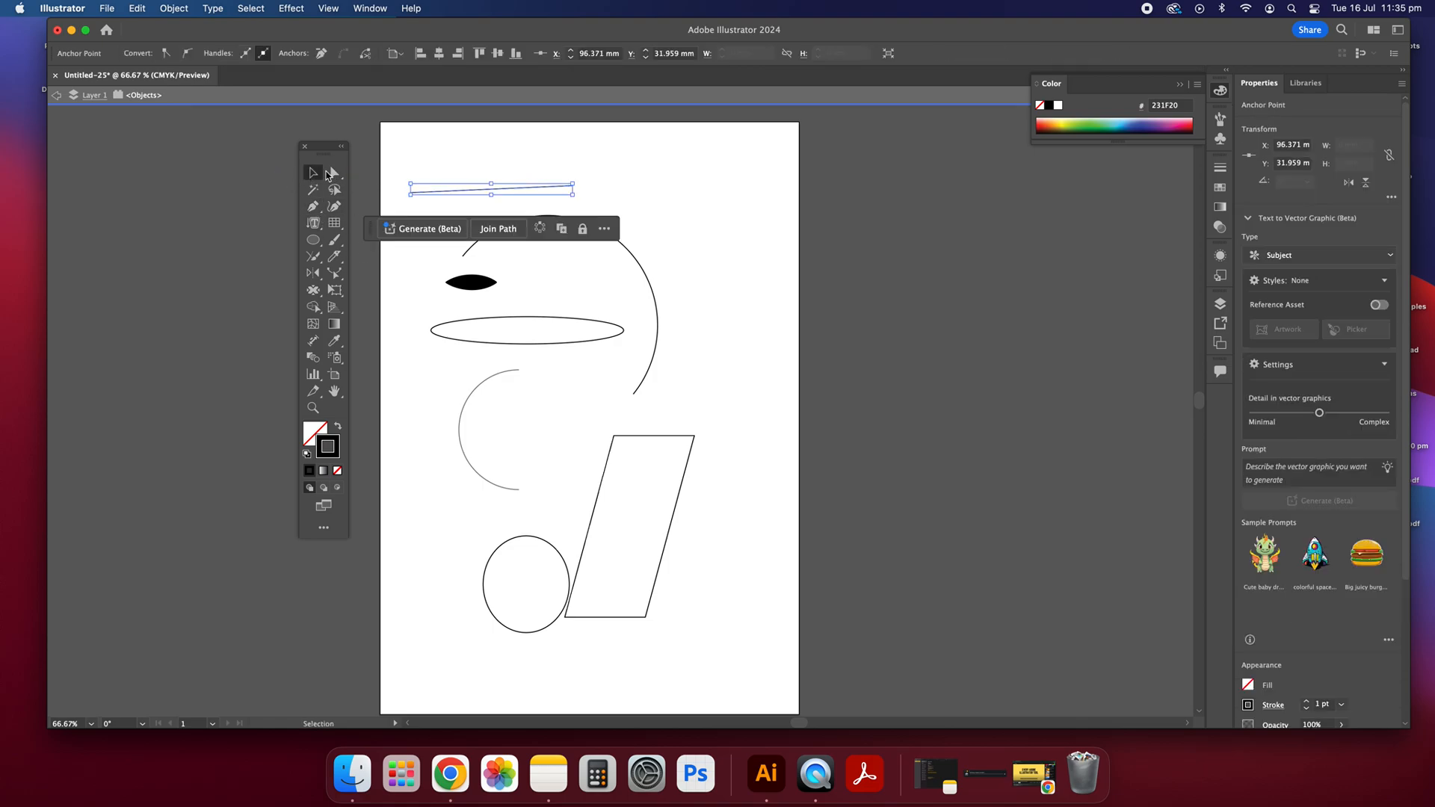
key(super+shift+a)
Step: Roughen the outlines of the flat ellipse and the slanted rectangle into spikes with the Crystallize tool
click(313, 290)
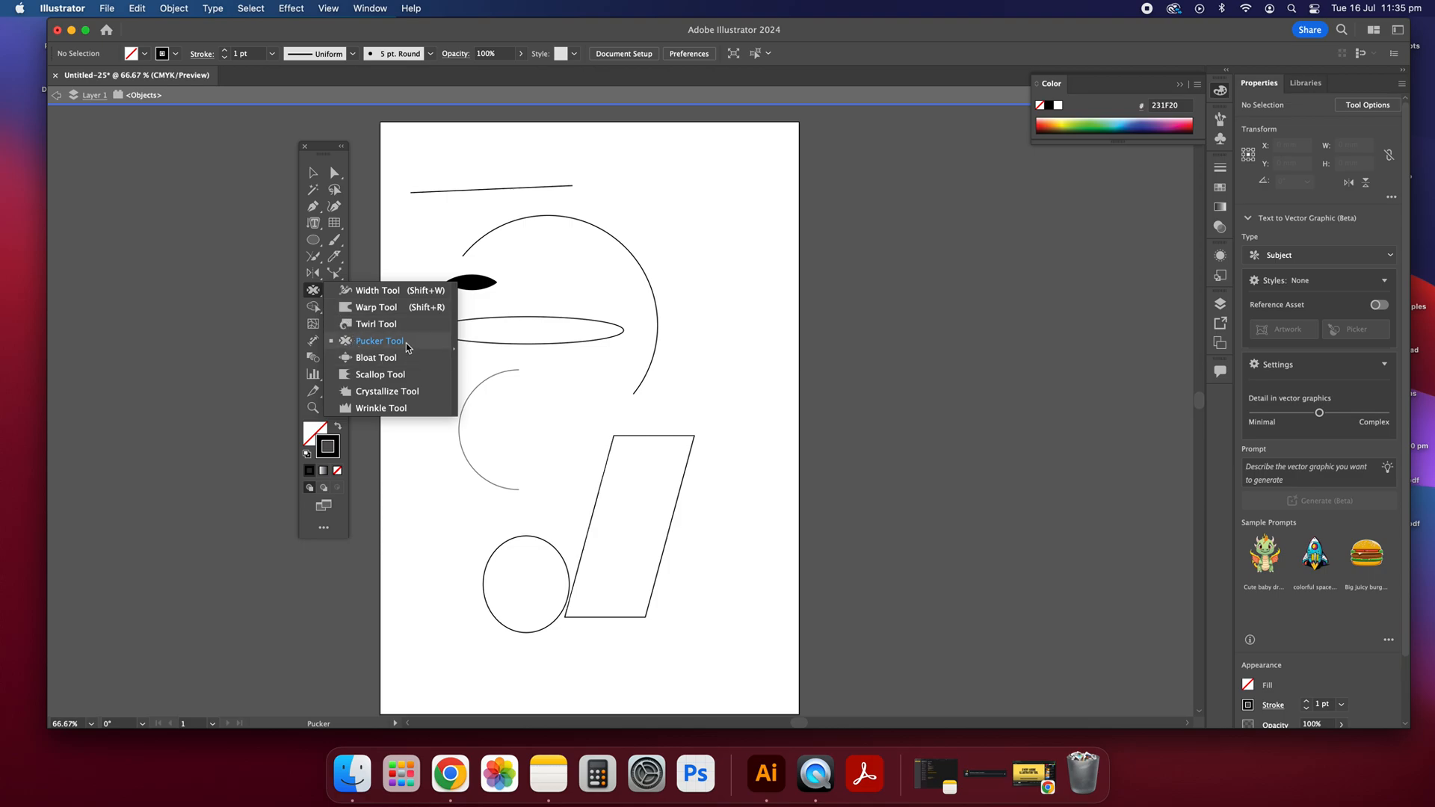
click(395, 390)
mouse_move(513, 330)
mouse_down()
mouse_move(458, 333)
mouse_move(620, 331)
mouse_up()
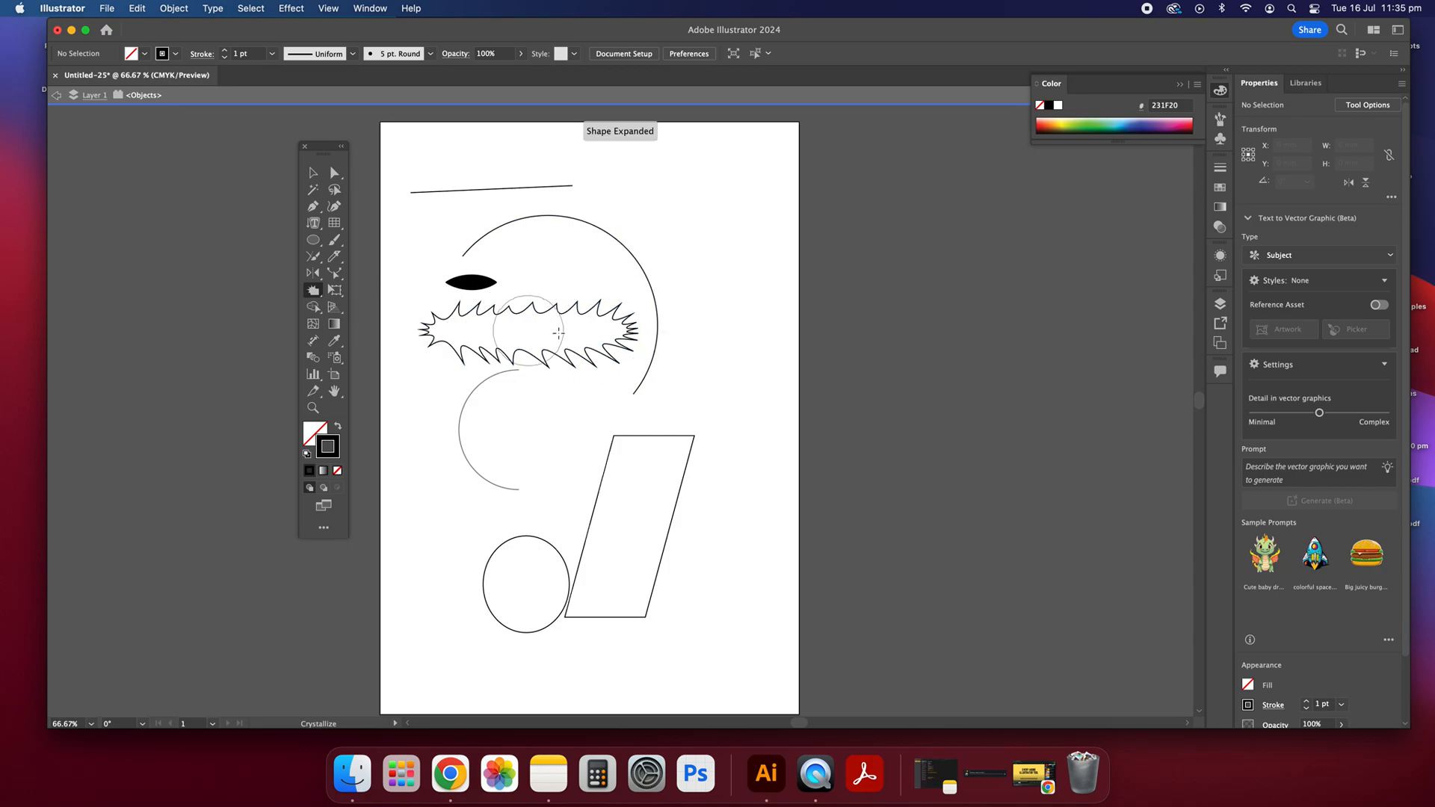
mouse_move(636, 465)
mouse_down()
mouse_move(687, 450)
mouse_move(659, 633)
mouse_up()
mouse_move(561, 557)
mouse_down()
mouse_move(609, 496)
mouse_move(586, 602)
mouse_move(679, 630)
mouse_move(714, 439)
mouse_up()
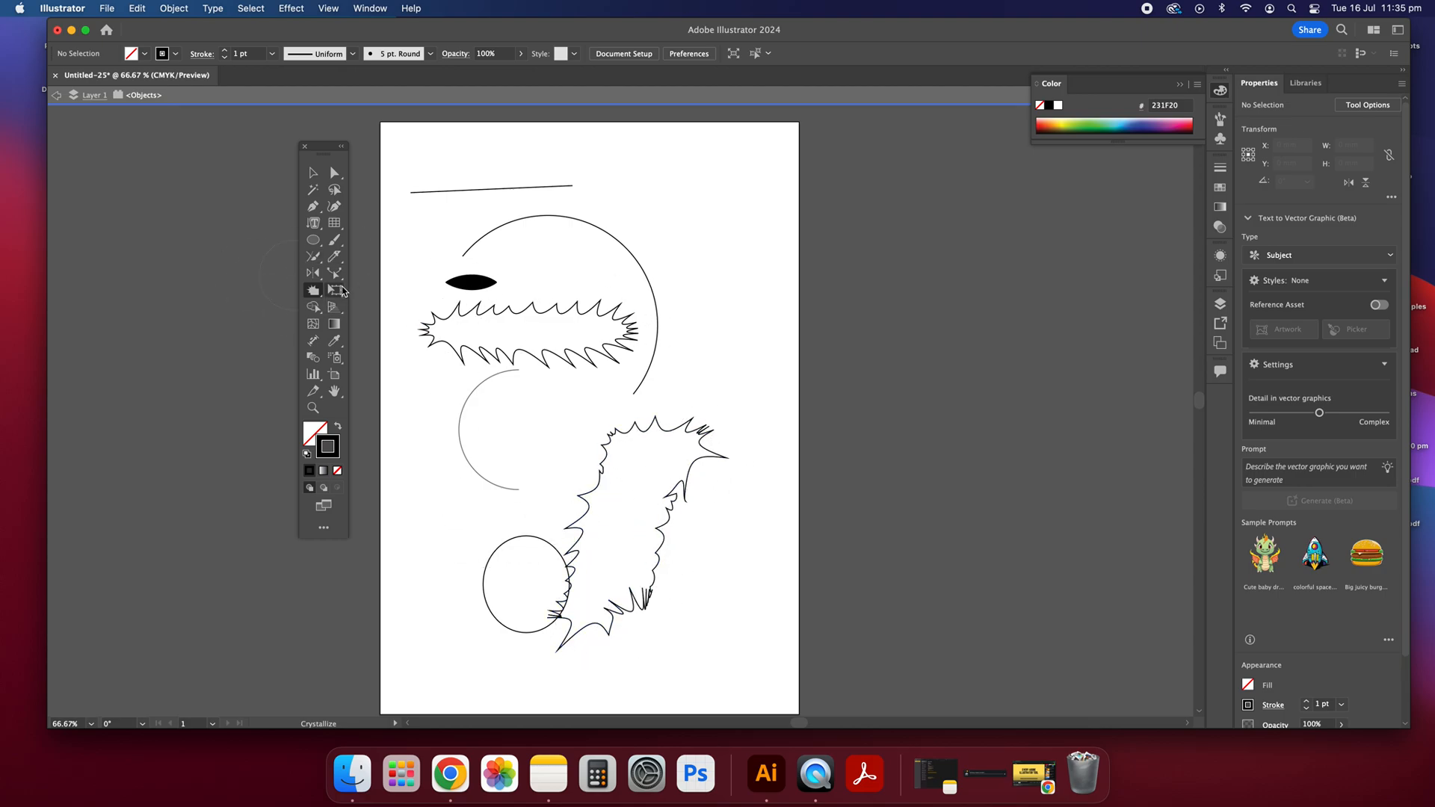
click(314, 291)
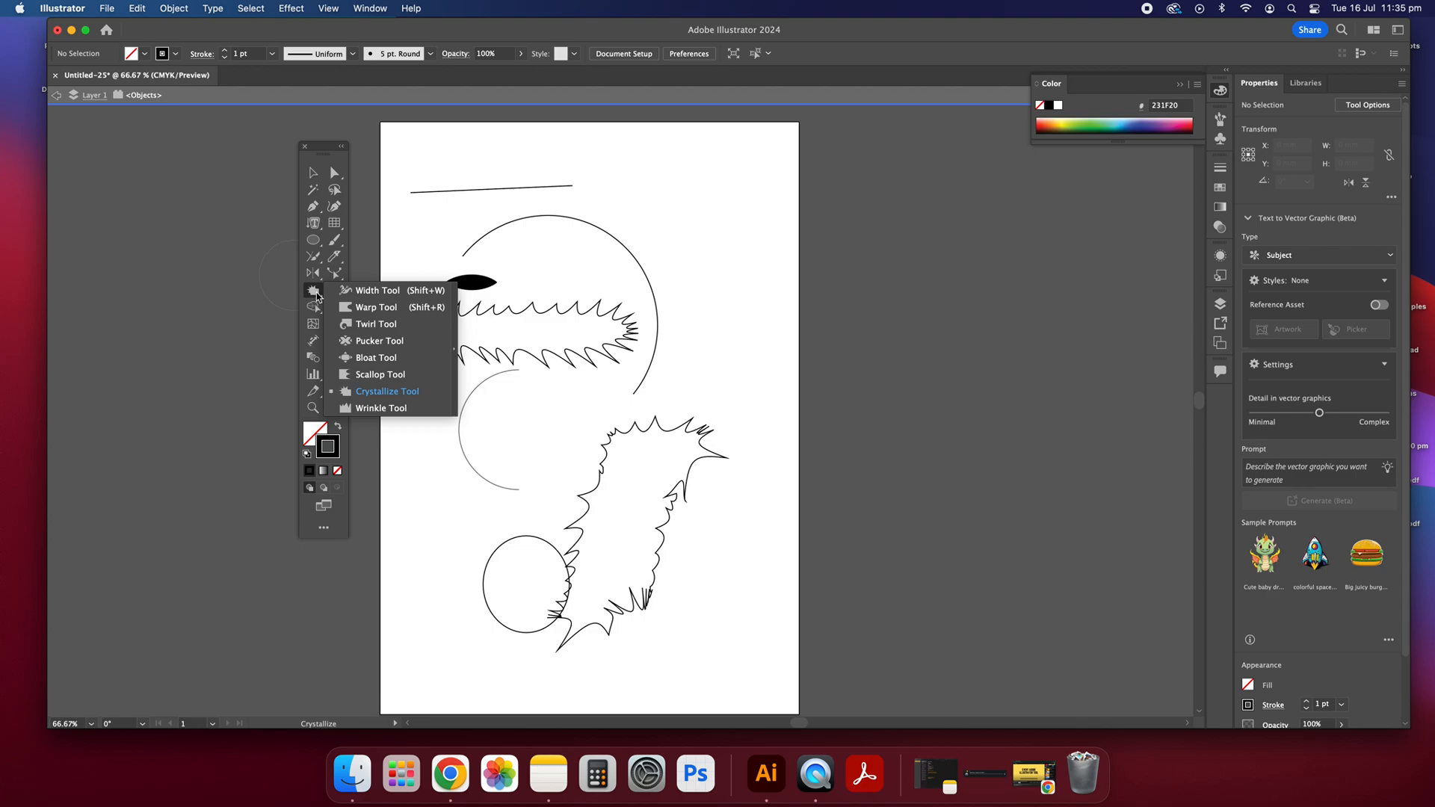
click(381, 370)
click(338, 294)
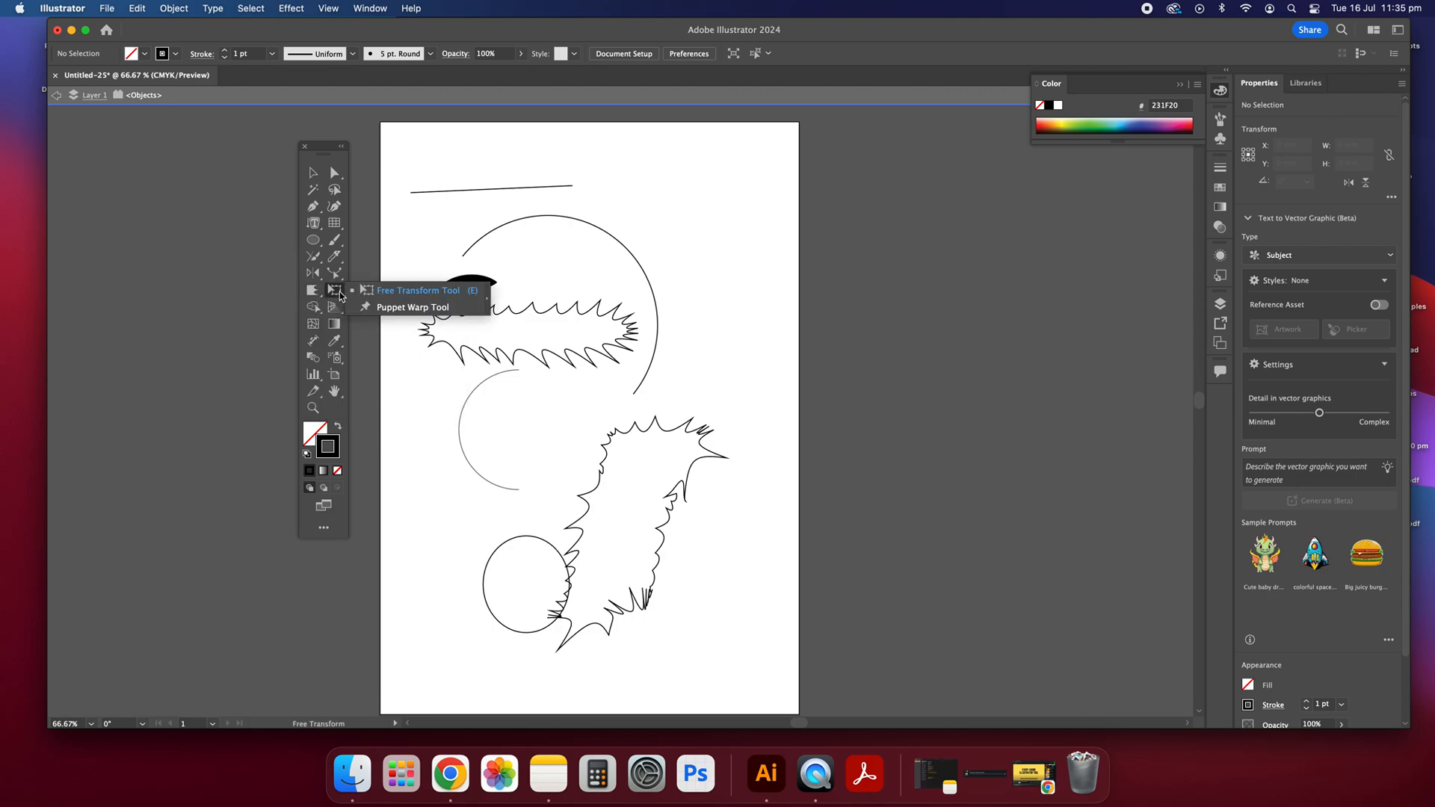
click(373, 293)
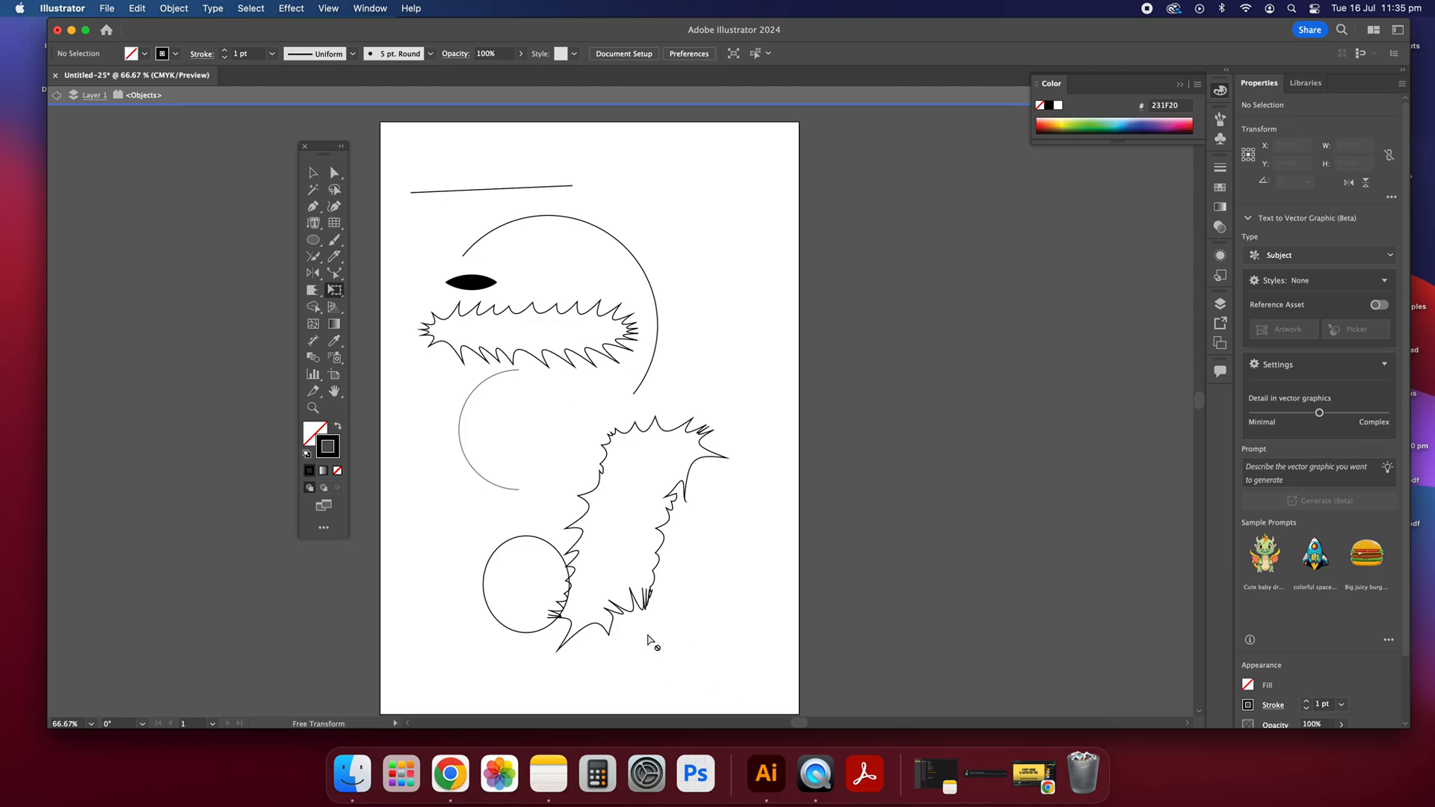
Step: Exit isolation mode to return to editing the whole document
click(314, 173)
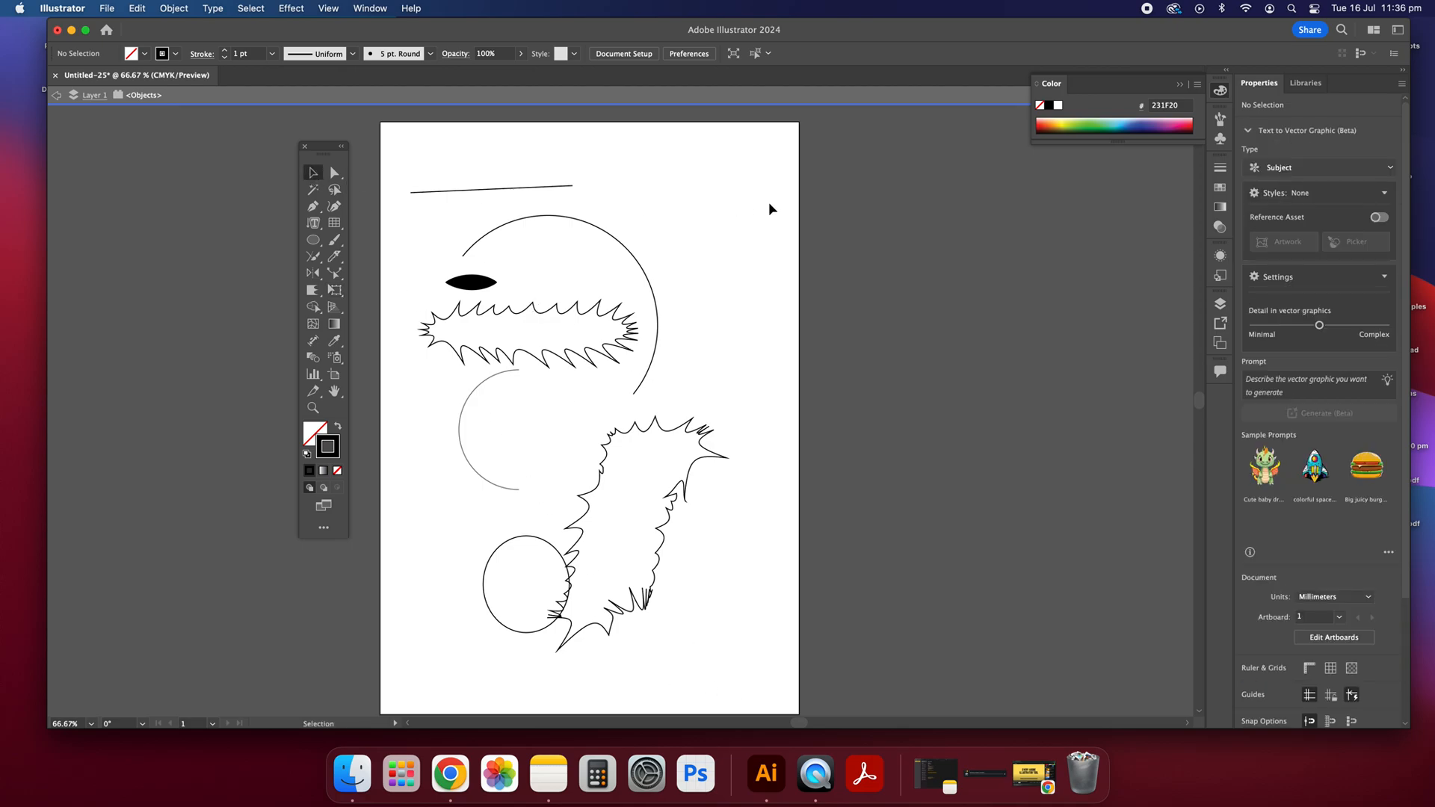
double_click(682, 194)
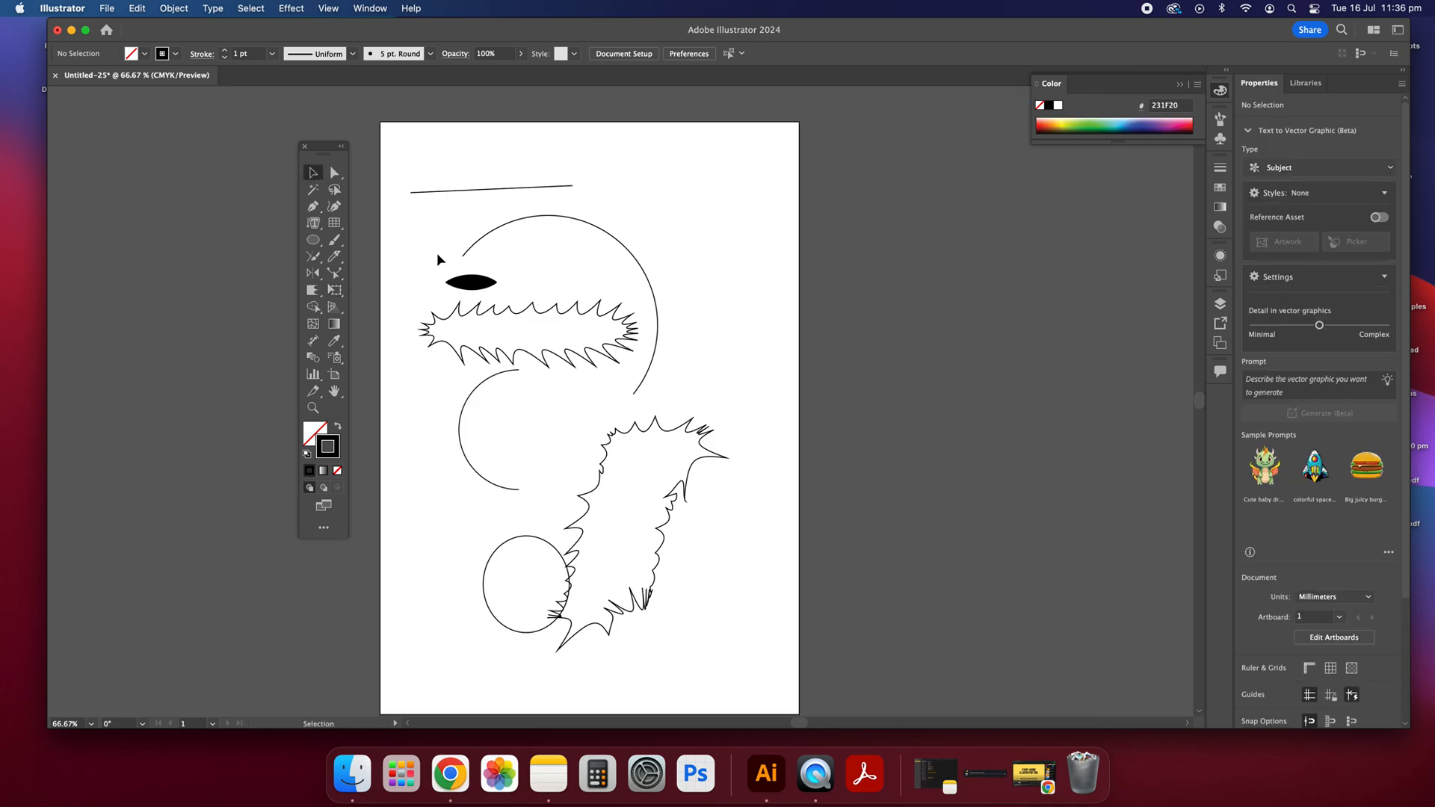
click(340, 296)
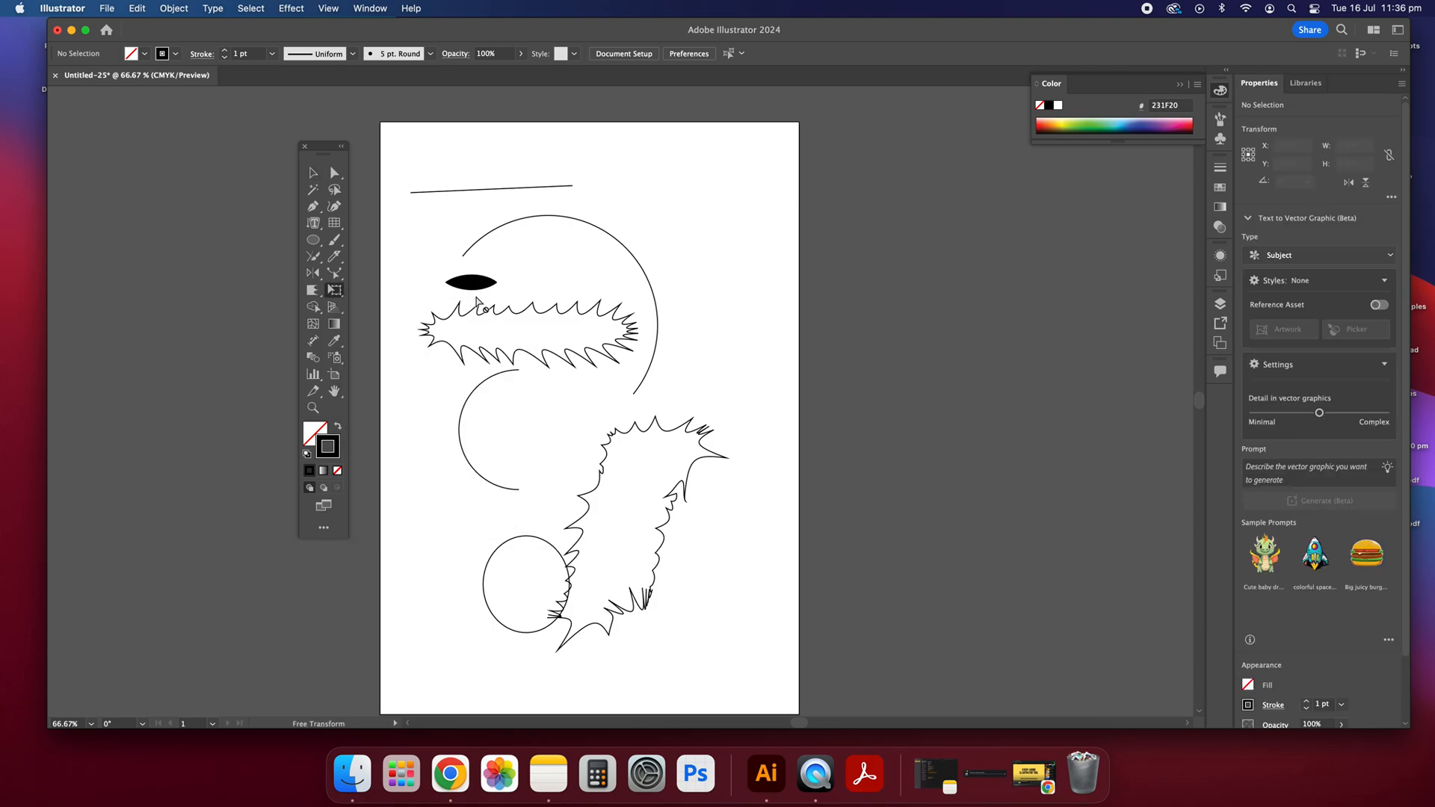
click(313, 173)
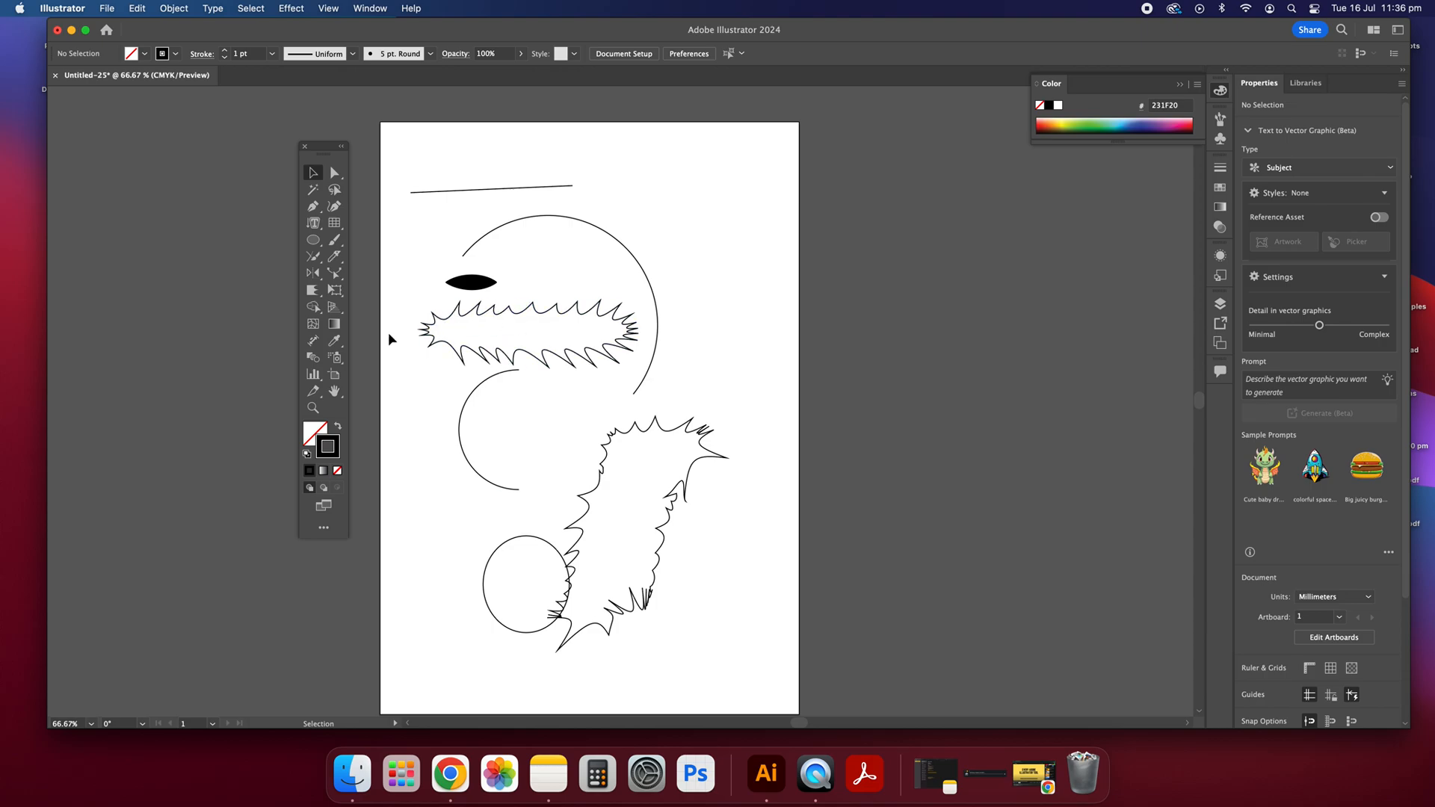
click(335, 293)
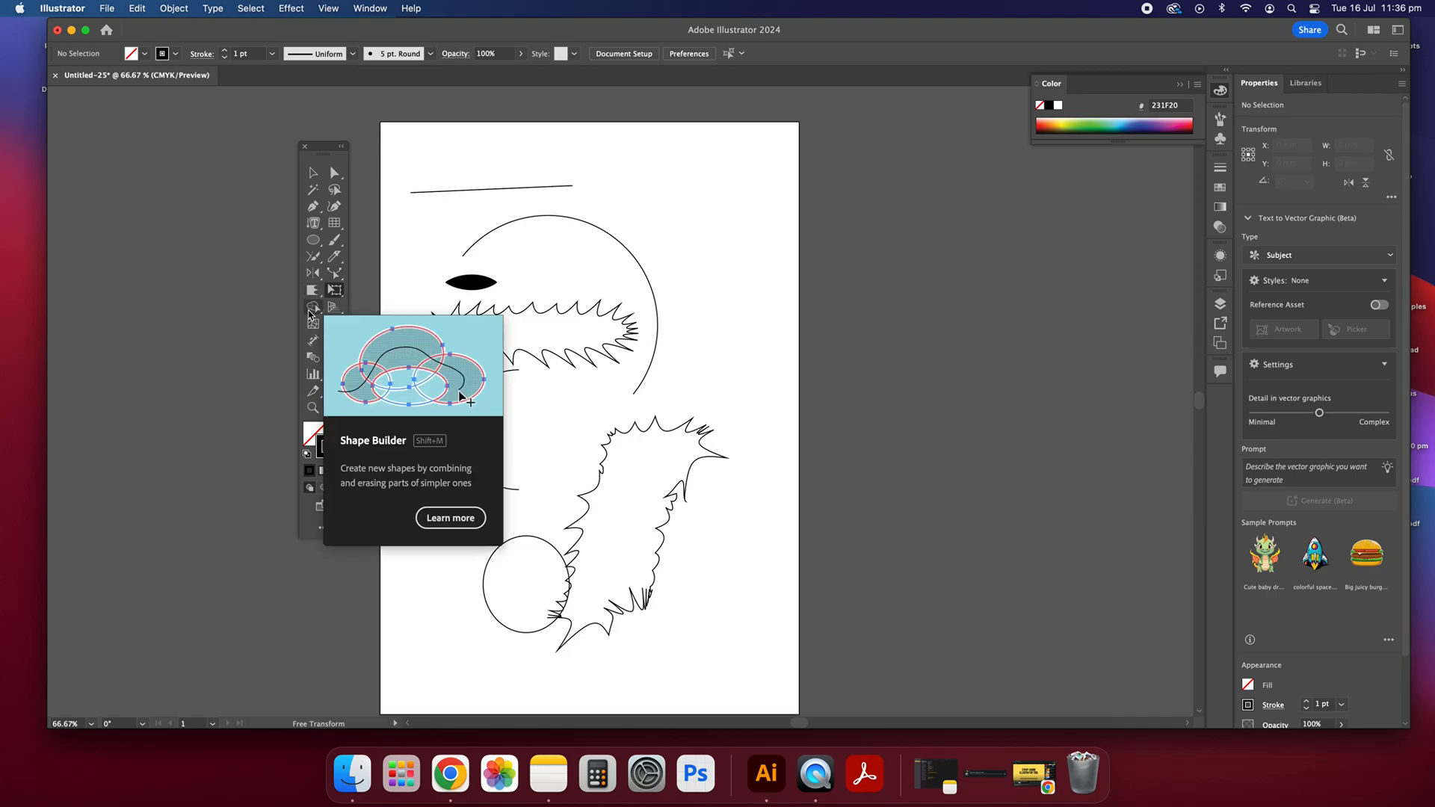
Step: Draw a column of three overlapping unfilled circles near the artboard's upper right, the lowest about 45 mm across
click(313, 239)
mouse_move(647, 185)
mouse_down()
mouse_move(733, 269)
mouse_move(685, 332)
mouse_up()
drag(770, 398, 680, 308)
click(312, 173)
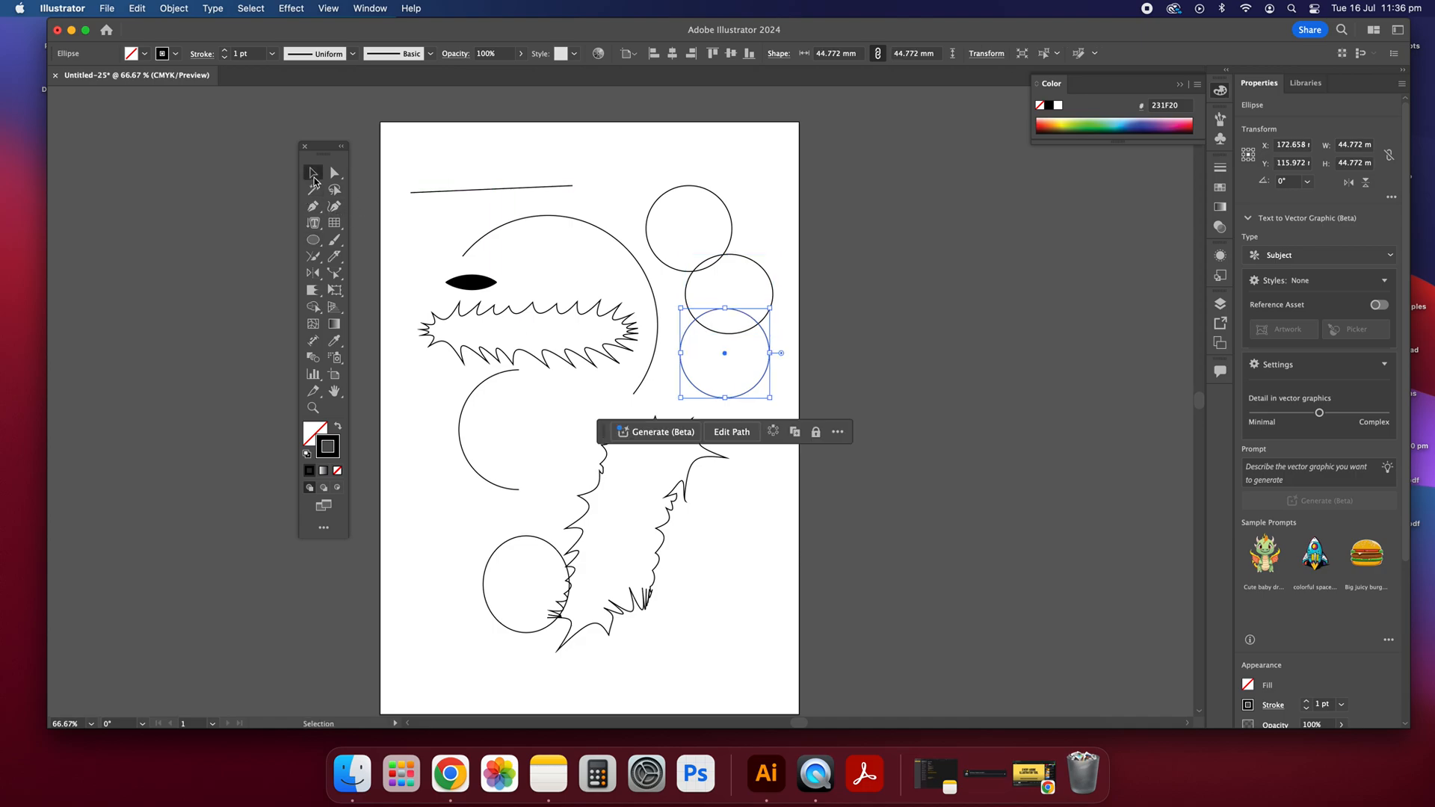
click(474, 147)
Step: Expand the three overlapping circles so that their strokes become filled outlines
drag(313, 307, 399, 309)
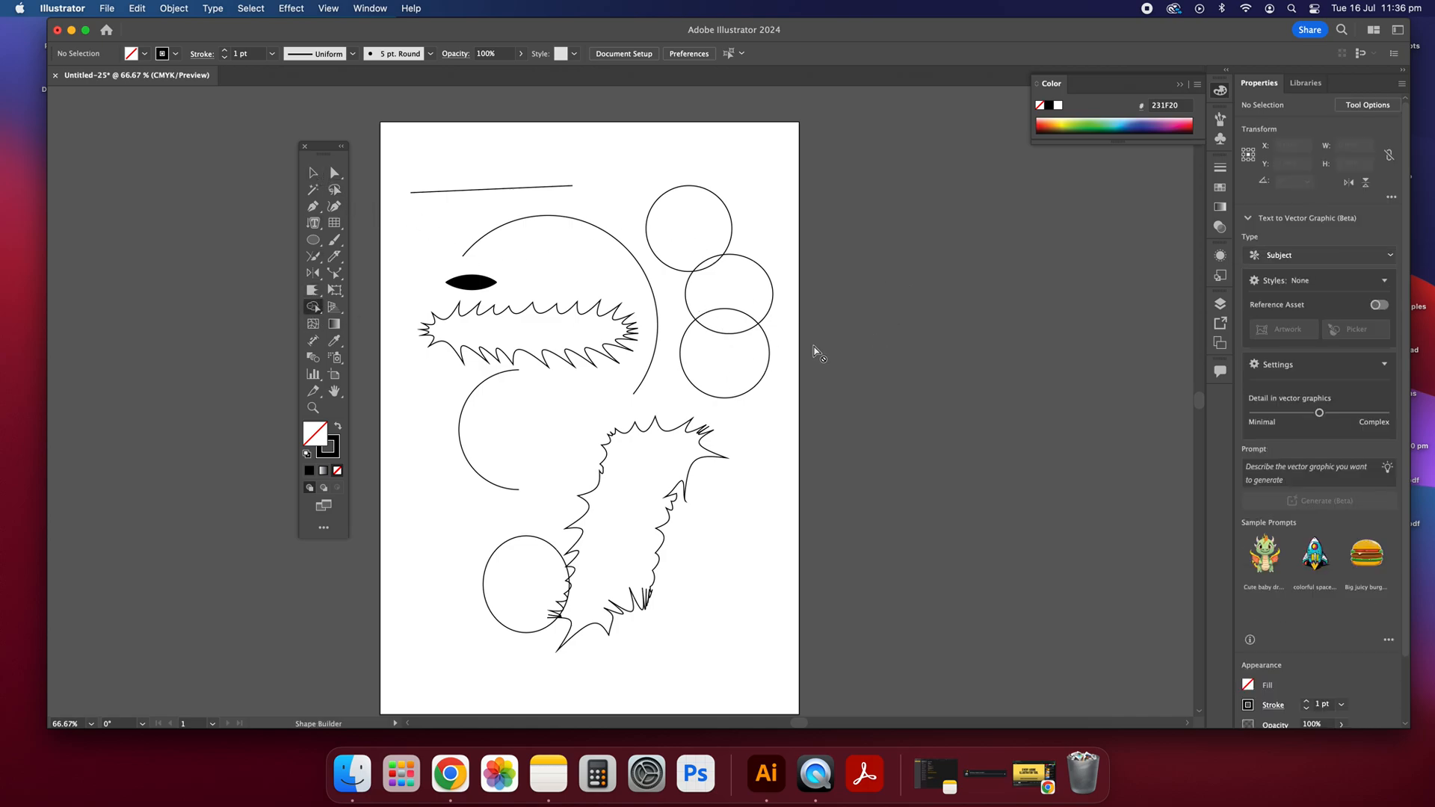
key(v)
drag(824, 381, 667, 199)
click(172, 8)
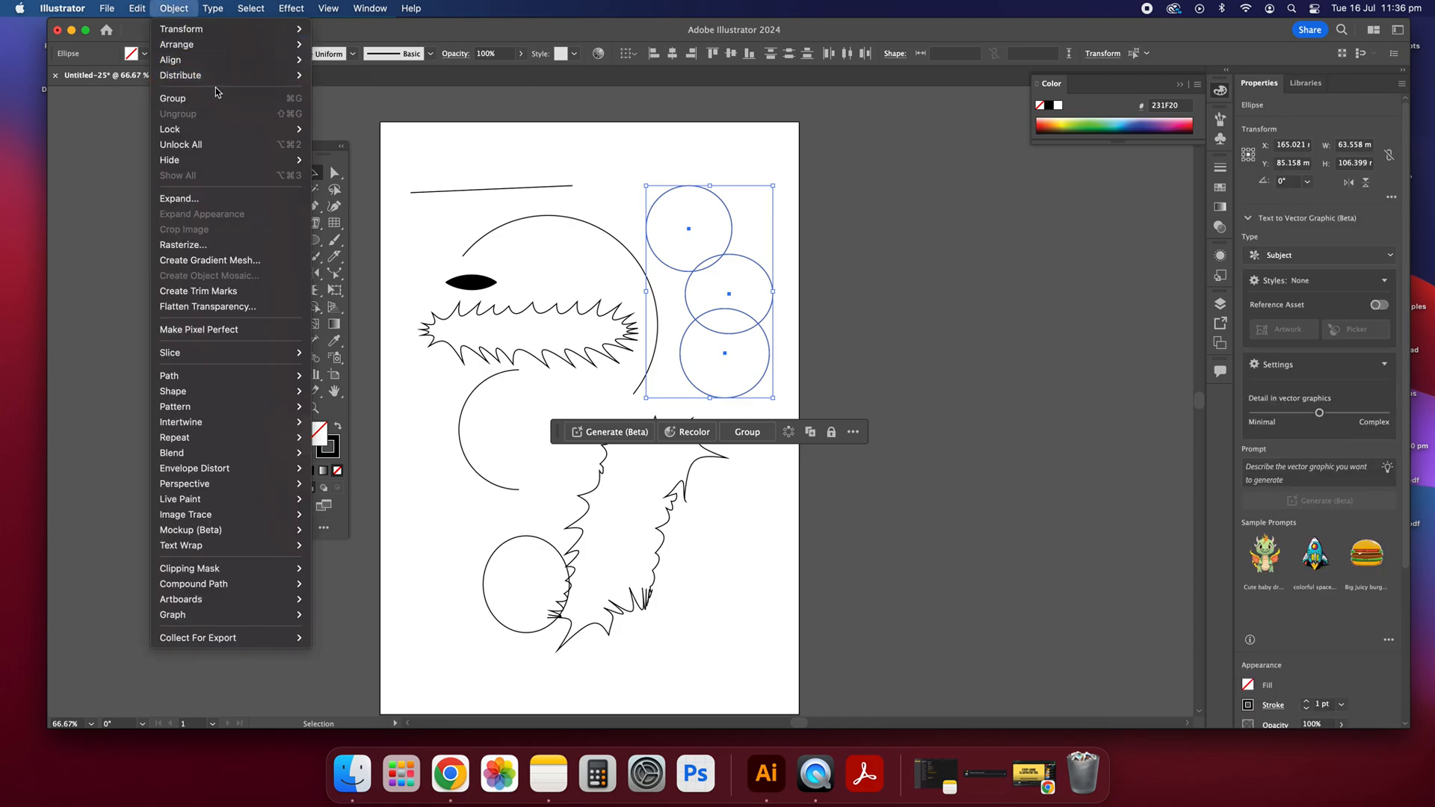
click(218, 198)
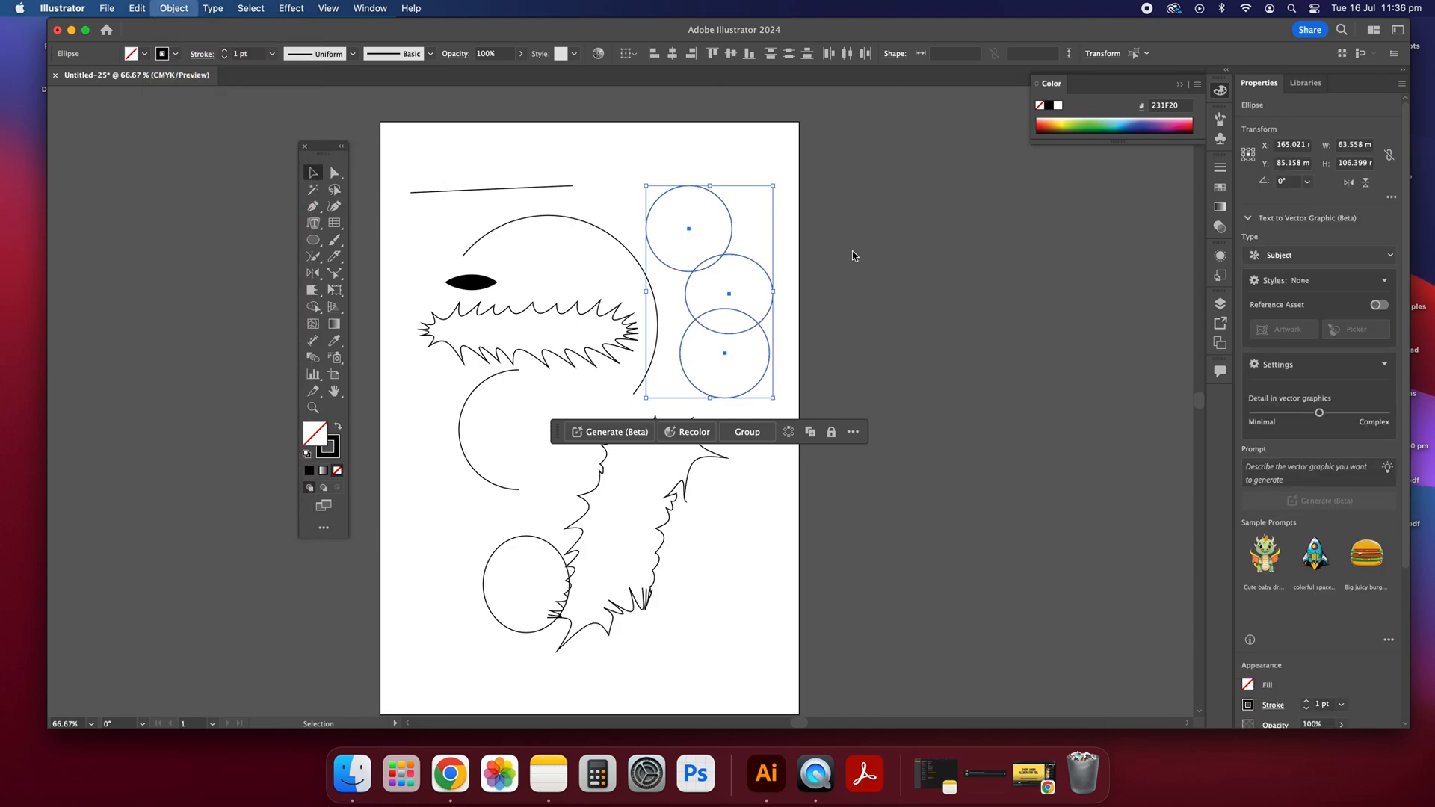
click(758, 471)
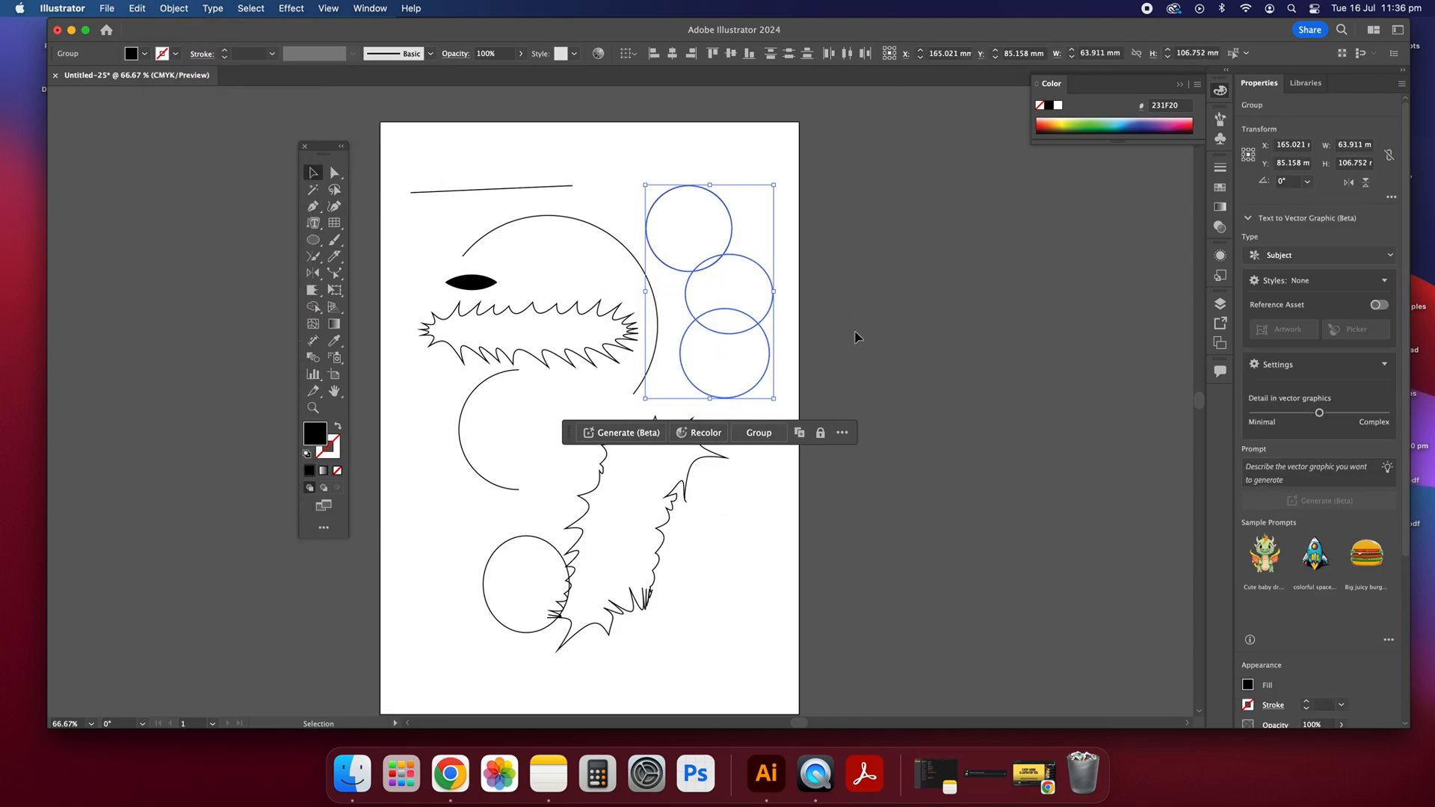
click(855, 334)
Step: Merge the three expanded circles and their interiors into a solid black silhouette with the Shape Builder tool
click(321, 314)
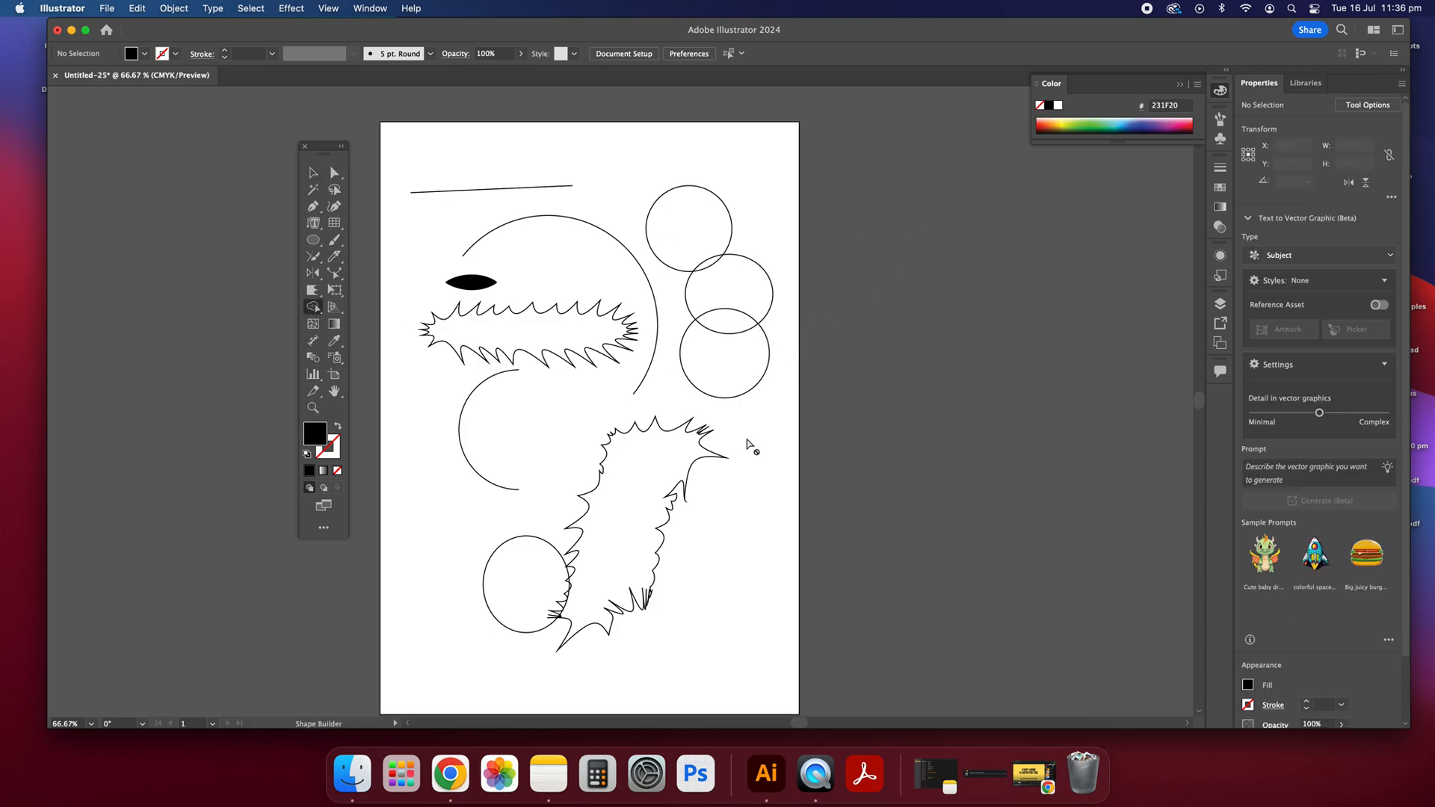
click(313, 174)
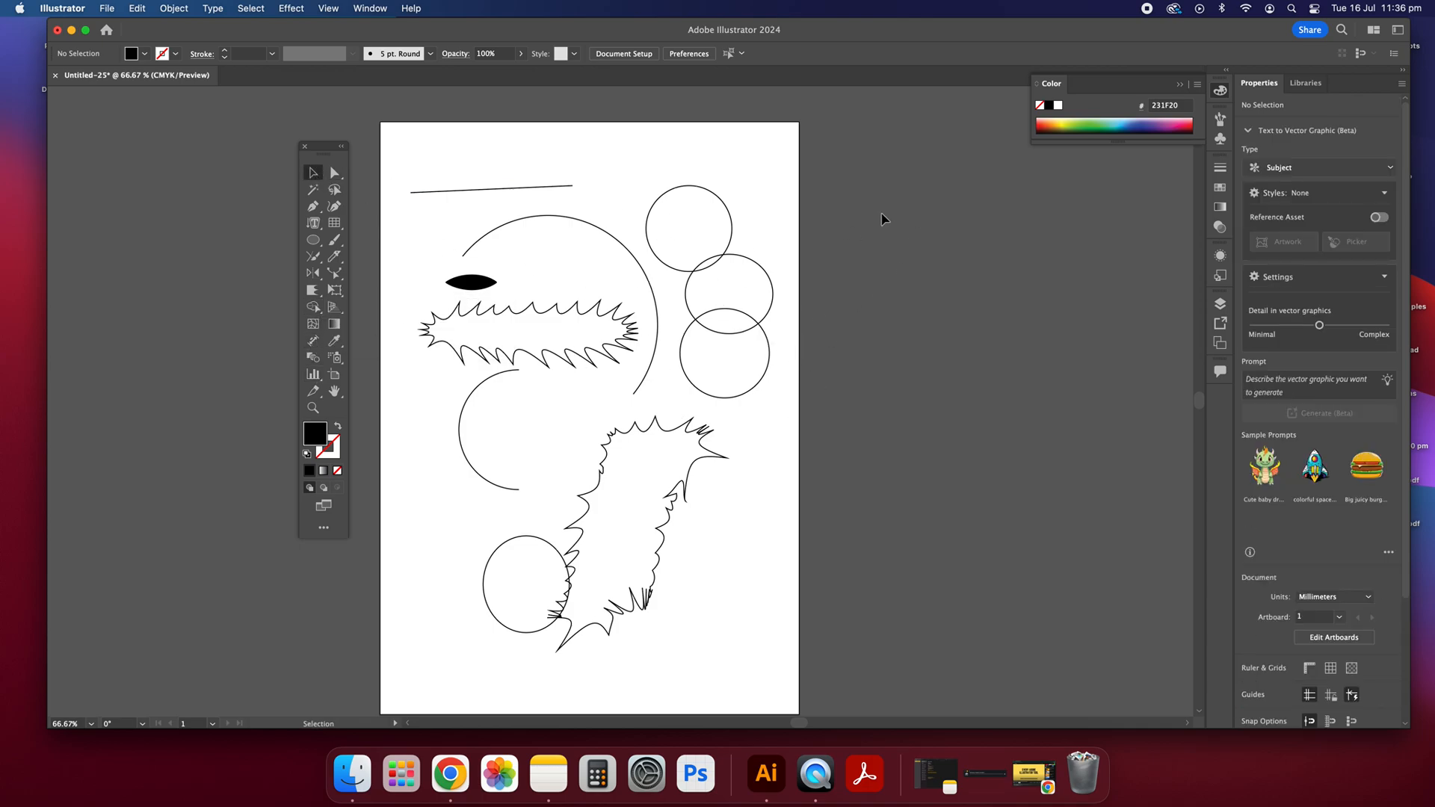
click(698, 267)
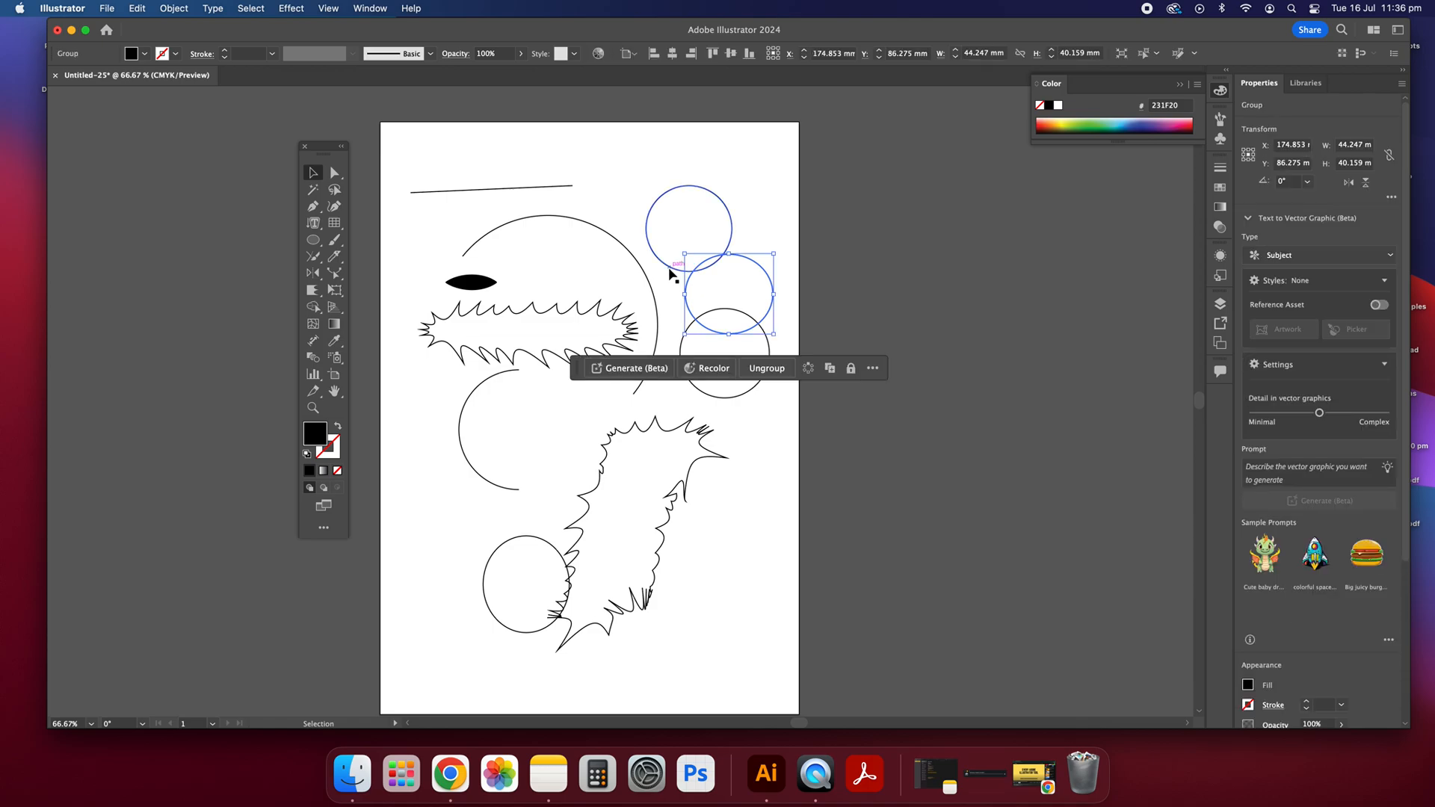
shift+click(669, 269)
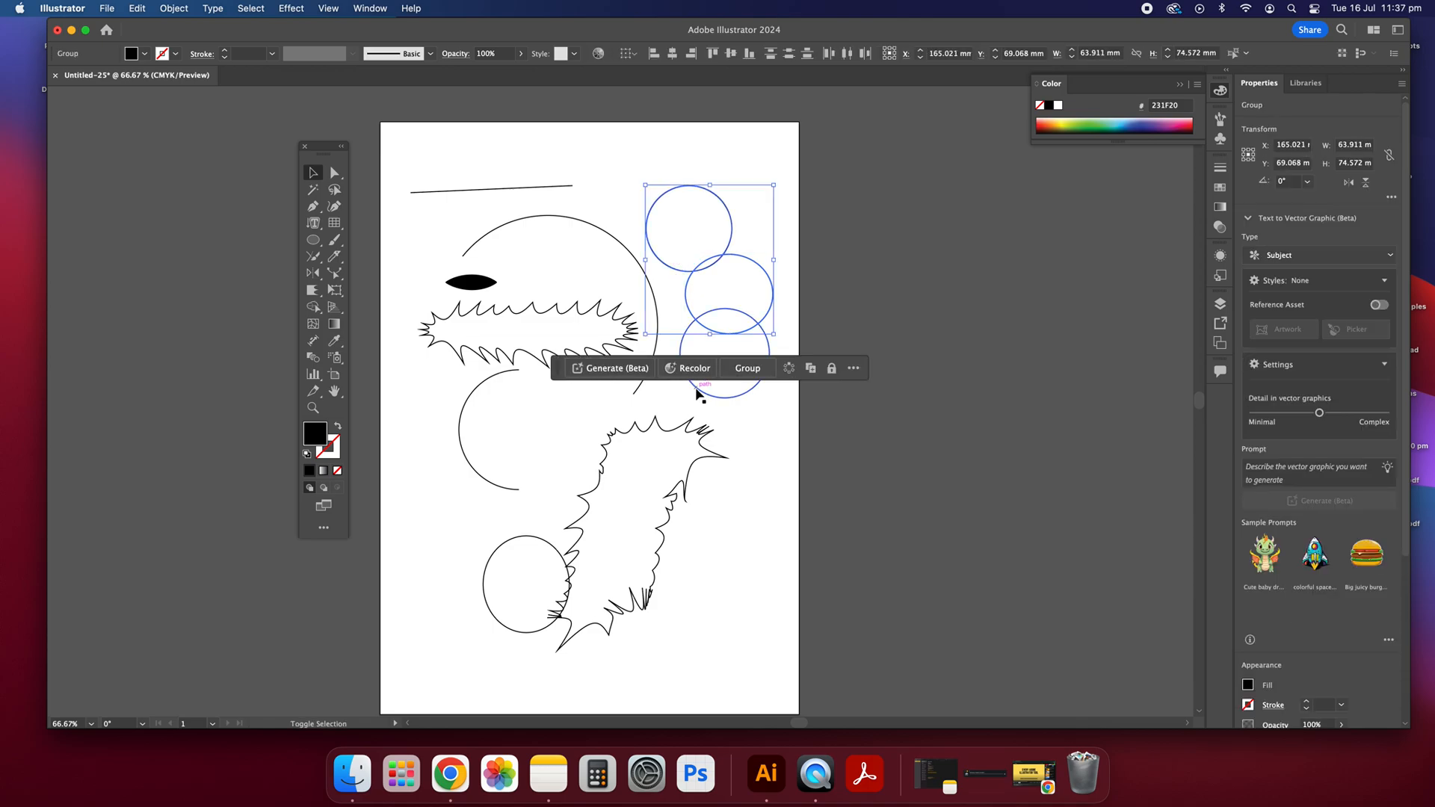
shift+click(693, 386)
click(318, 308)
mouse_move(708, 217)
mouse_down()
mouse_move(675, 215)
mouse_move(674, 281)
mouse_move(731, 359)
mouse_move(734, 298)
mouse_move(693, 243)
mouse_move(699, 213)
mouse_move(702, 285)
mouse_up()
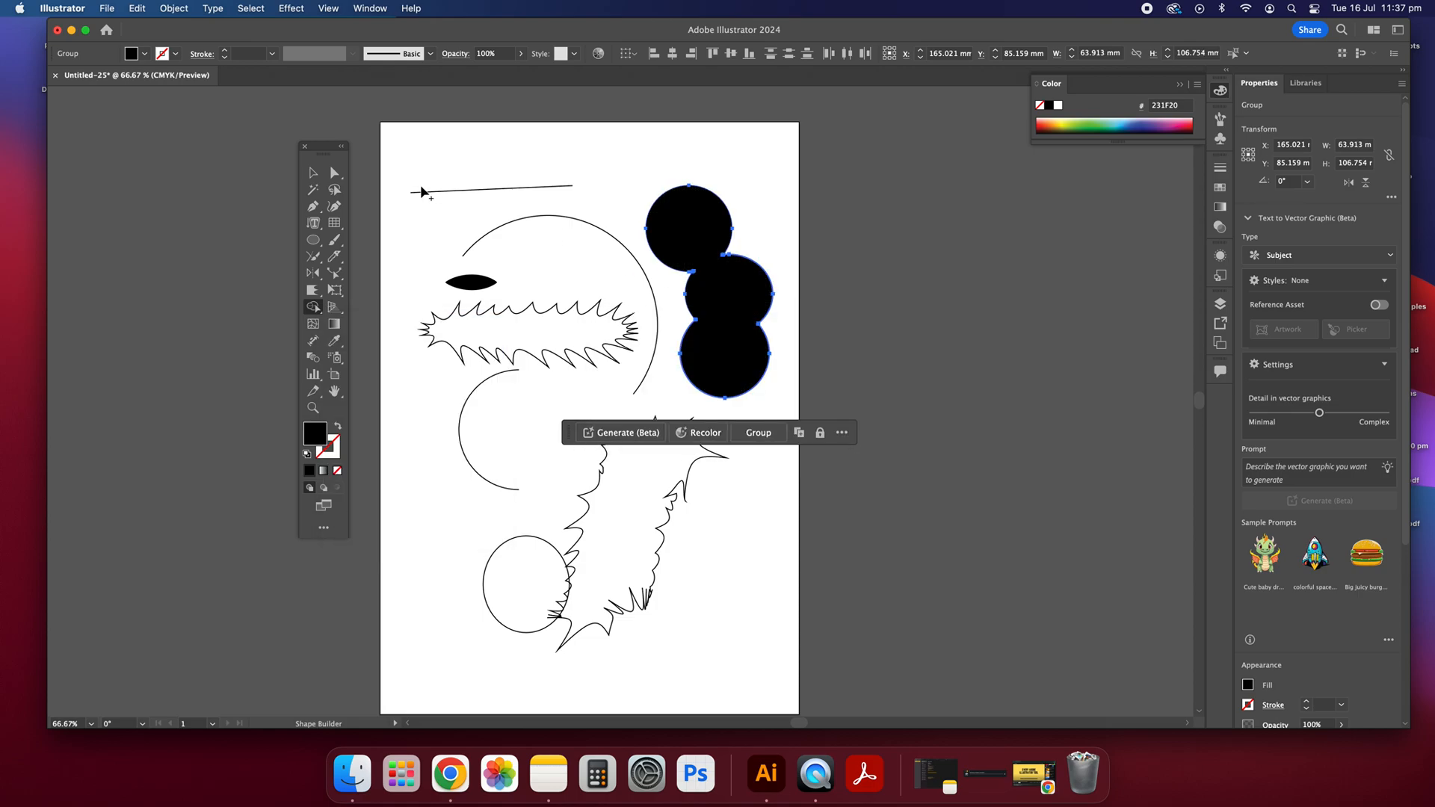
click(313, 172)
click(788, 235)
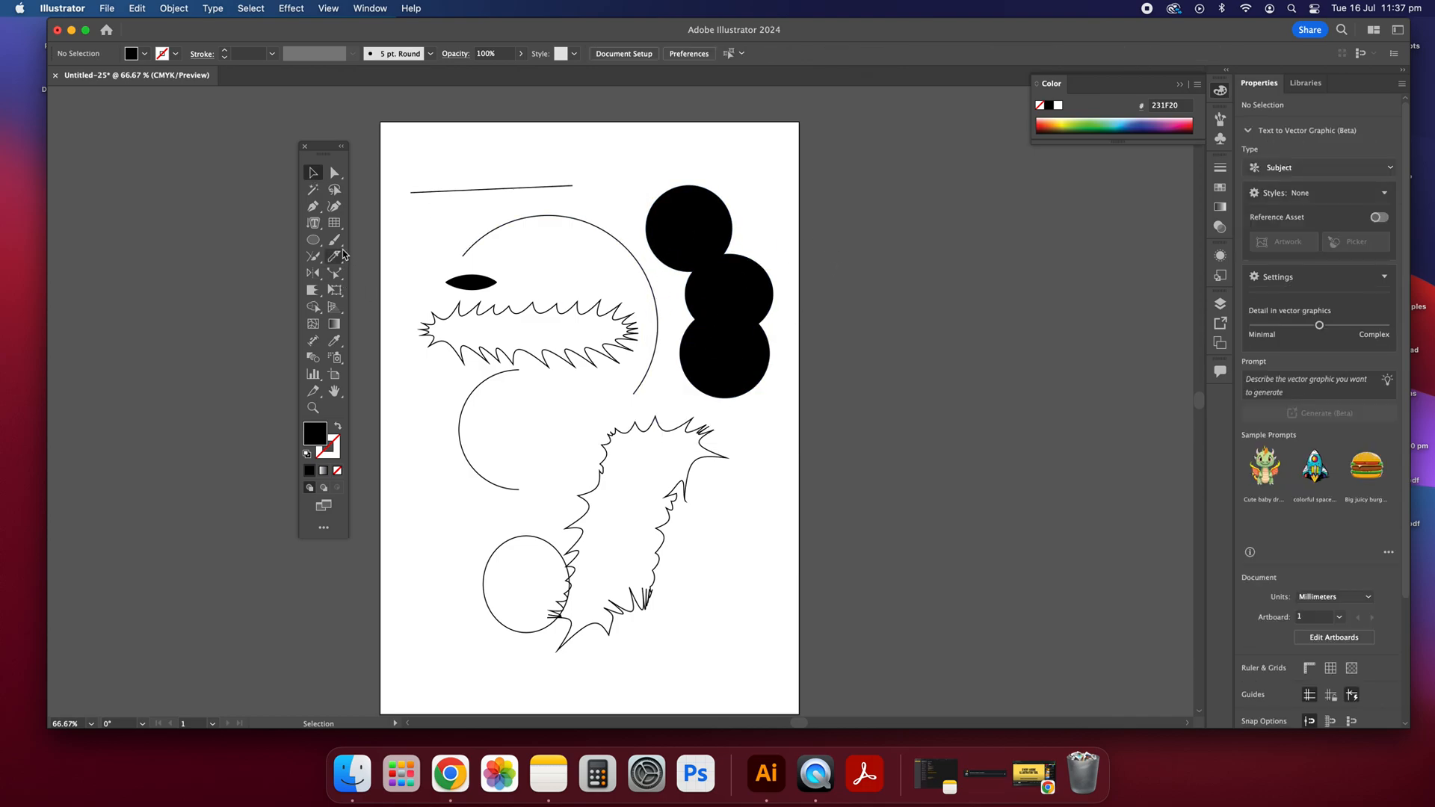
Step: Draw a column of three small black ellipses near the artboard's lower left, the lowest about 16.5 × 27.4 mm
click(314, 240)
mouse_move(417, 466)
mouse_down()
mouse_move(463, 519)
mouse_move(428, 539)
mouse_move(446, 564)
mouse_move(451, 635)
mouse_up()
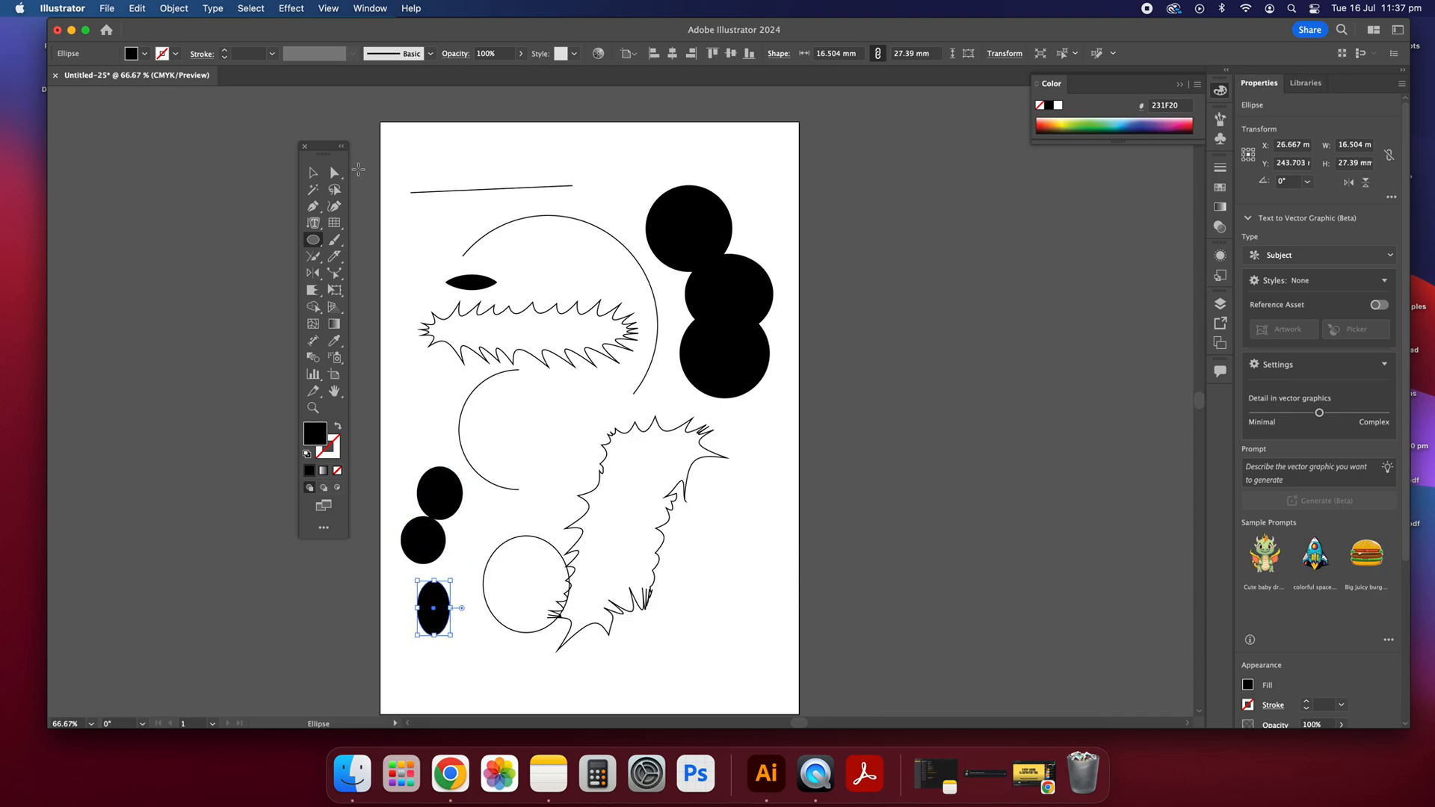
Step: Select the three small ellipses together and move them up about 30 mm with the Free Transform tool
click(312, 173)
click(408, 453)
drag(441, 633, 446, 637)
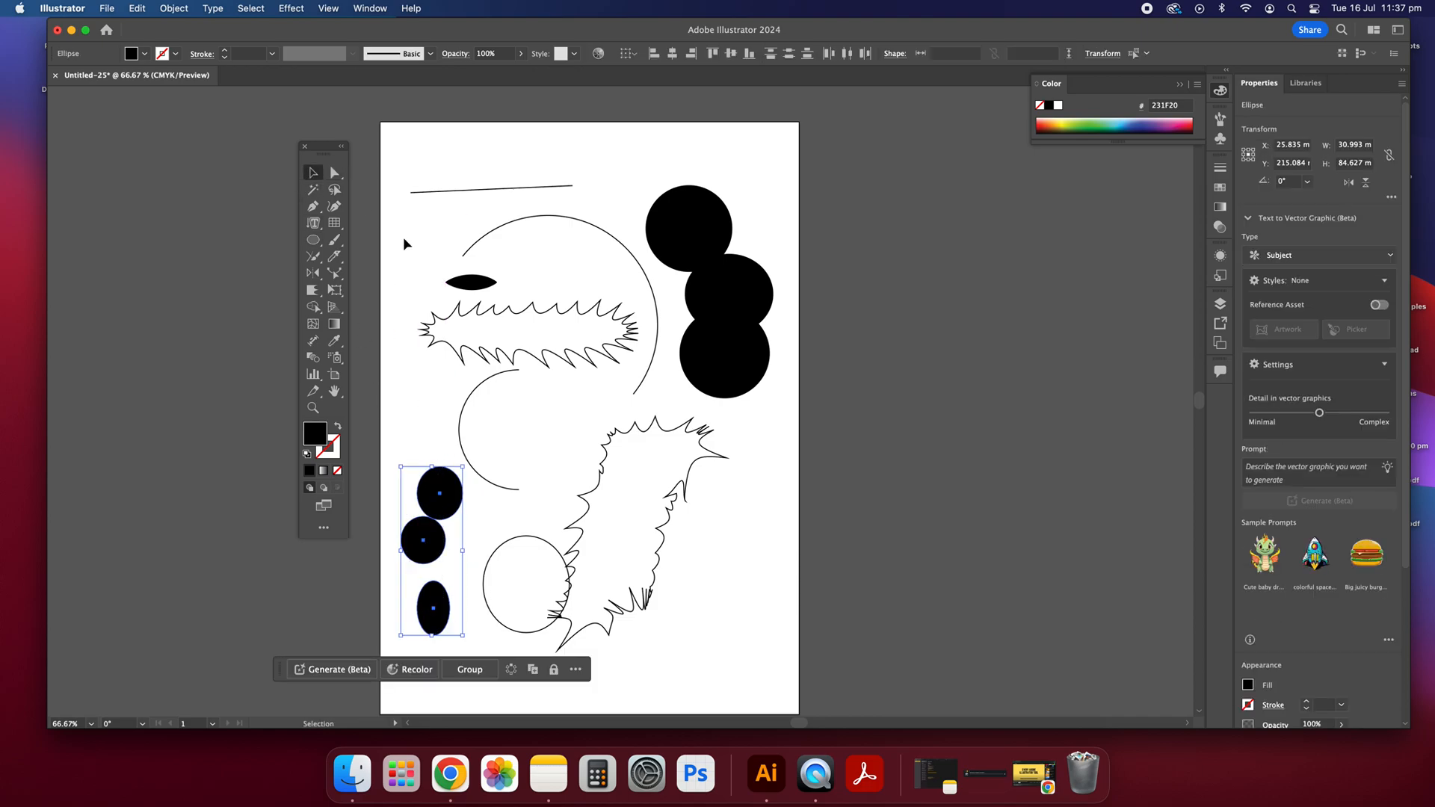
click(335, 290)
drag(438, 501, 436, 440)
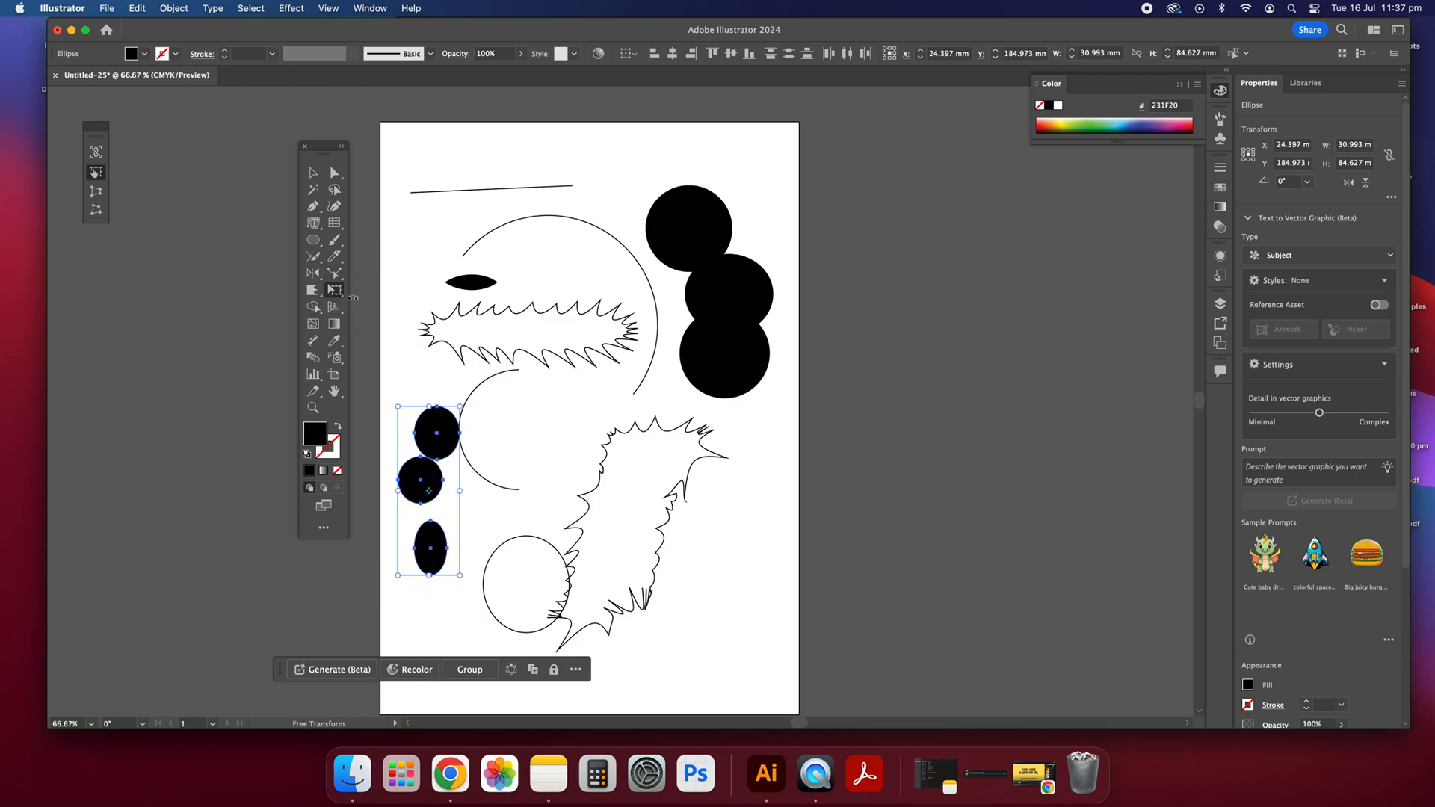
Step: Merge the upper two small ellipses with the Shape Builder tool, and shift the merged shape and the lowest ellipse slightly right
click(313, 306)
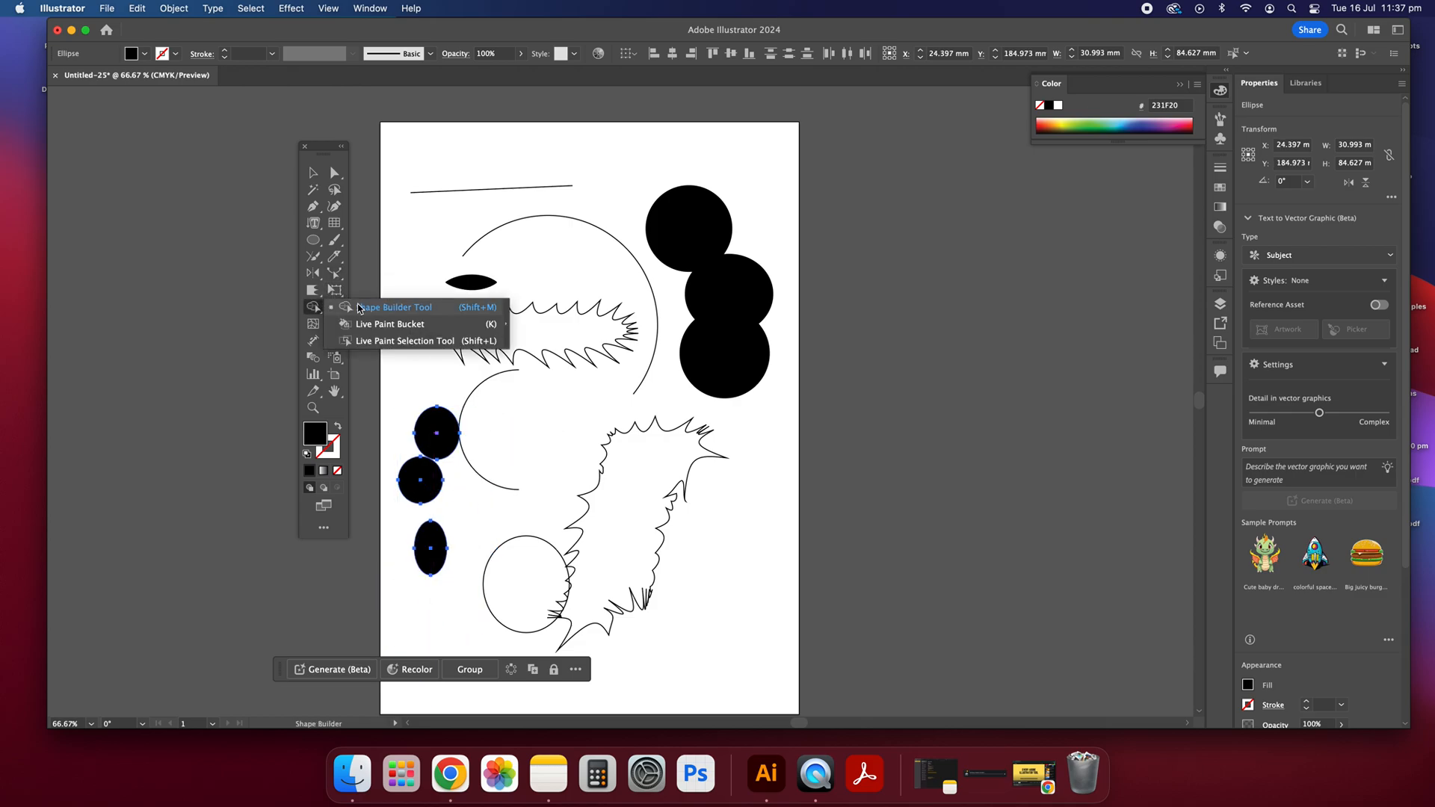
mouse_move(438, 435)
mouse_down()
mouse_move(407, 487)
mouse_move(430, 553)
mouse_up()
click(313, 172)
click(518, 537)
mouse_move(419, 461)
mouse_down()
mouse_move(494, 495)
mouse_move(430, 462)
mouse_up()
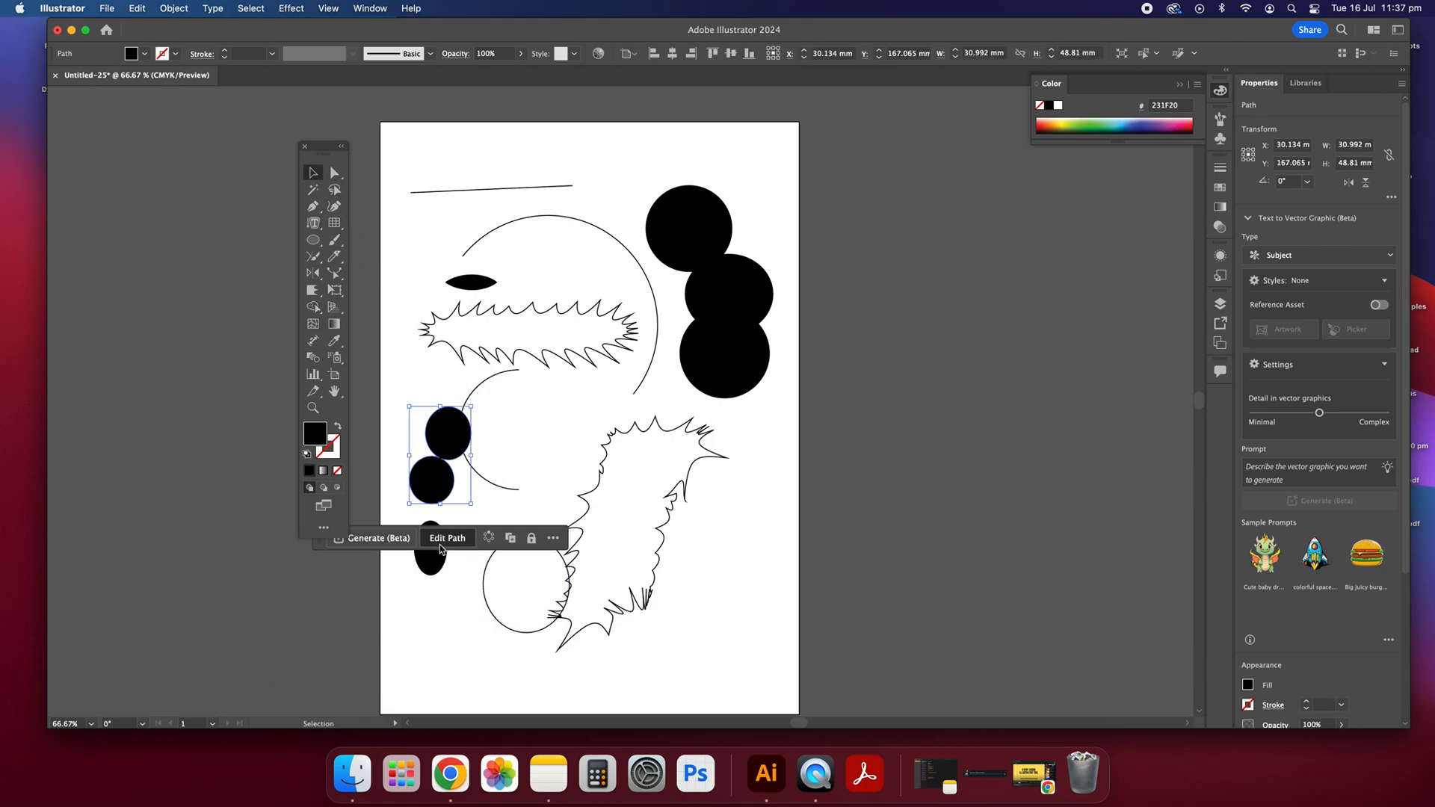
click(436, 568)
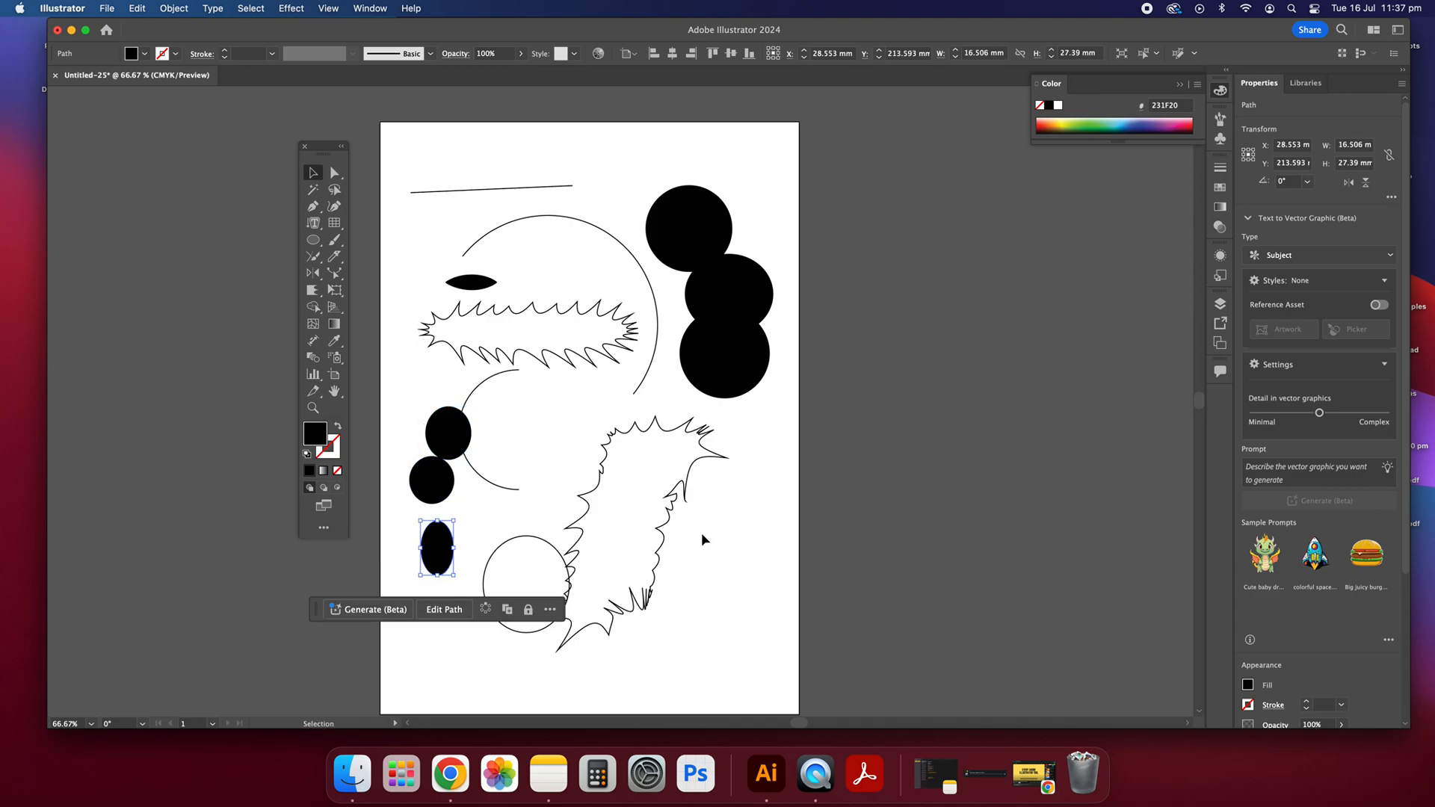
Step: Select all the artwork across the artboard and delete it
drag(781, 652, 396, 145)
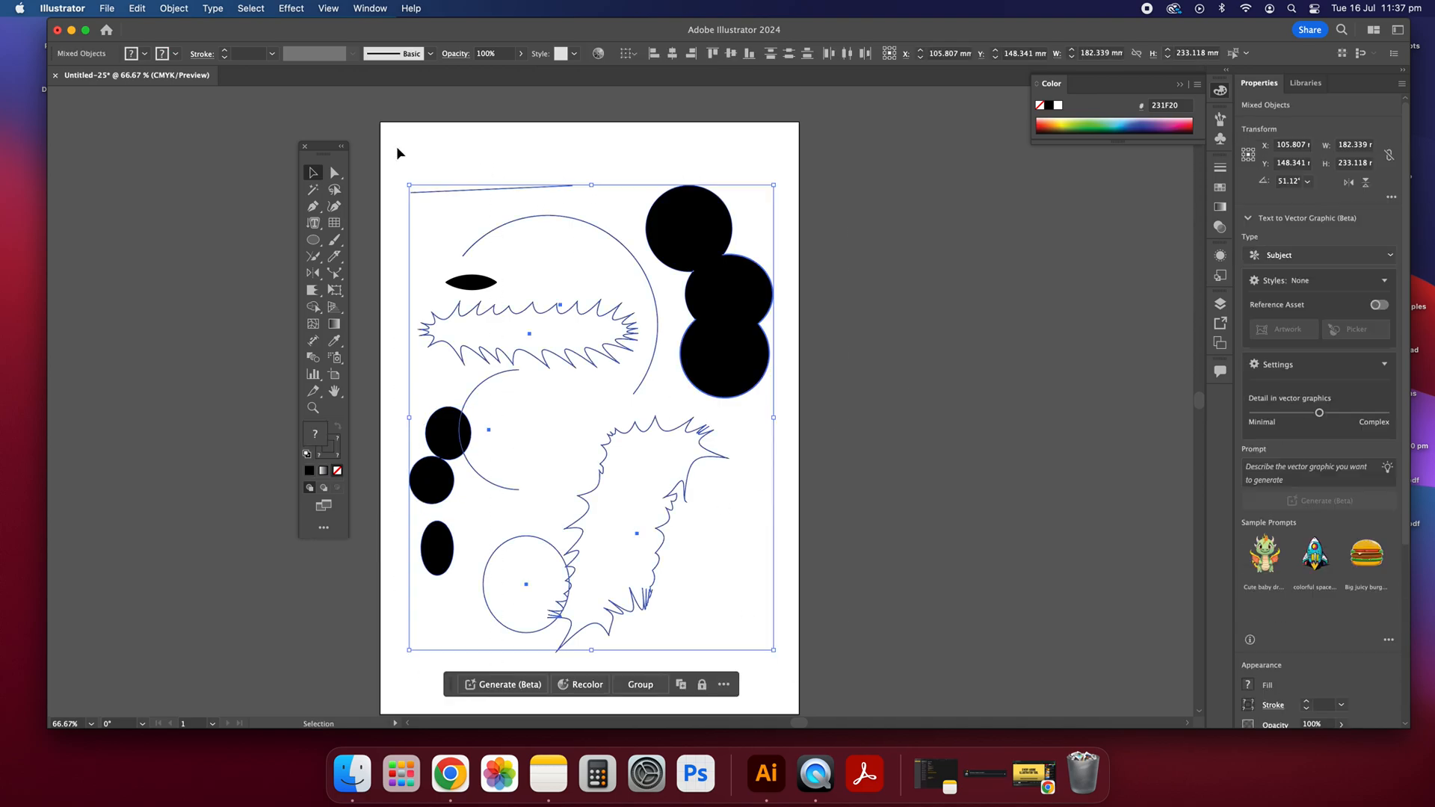
key(Delete)
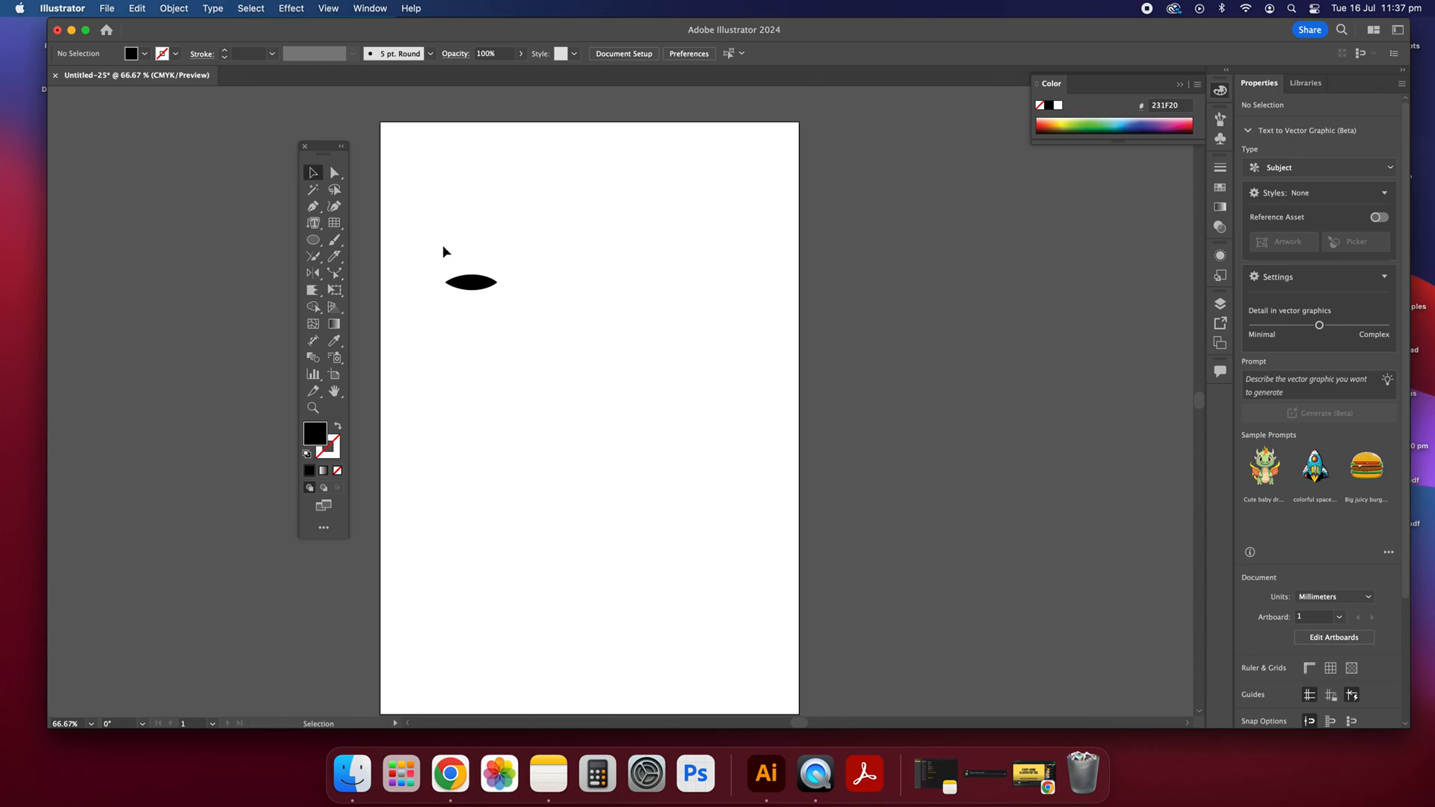
drag(397, 247, 545, 317)
drag(437, 254, 577, 371)
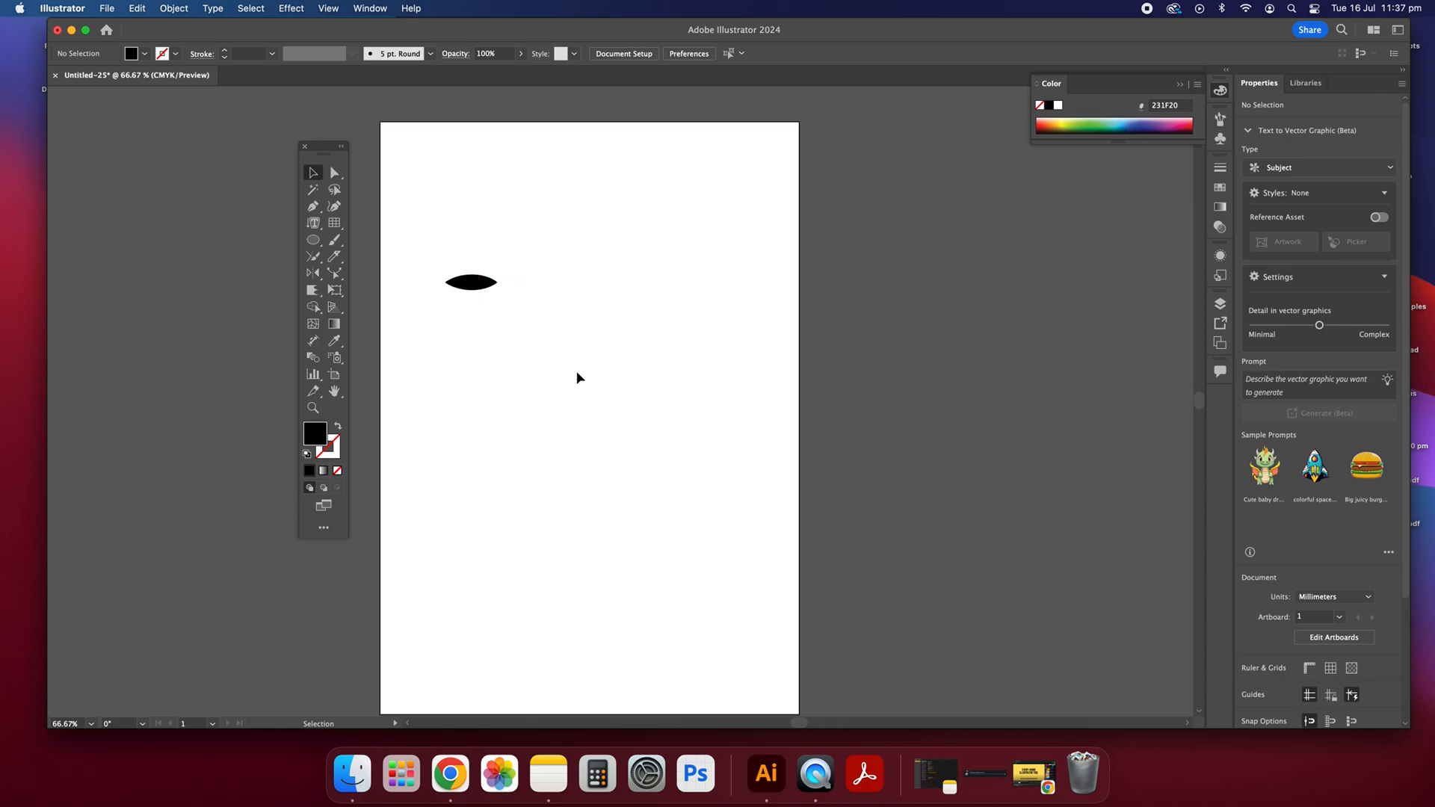
Step: Display the perspective grid and adjust it, reducing its vertical extent and raising its horizontal plane slightly
click(334, 308)
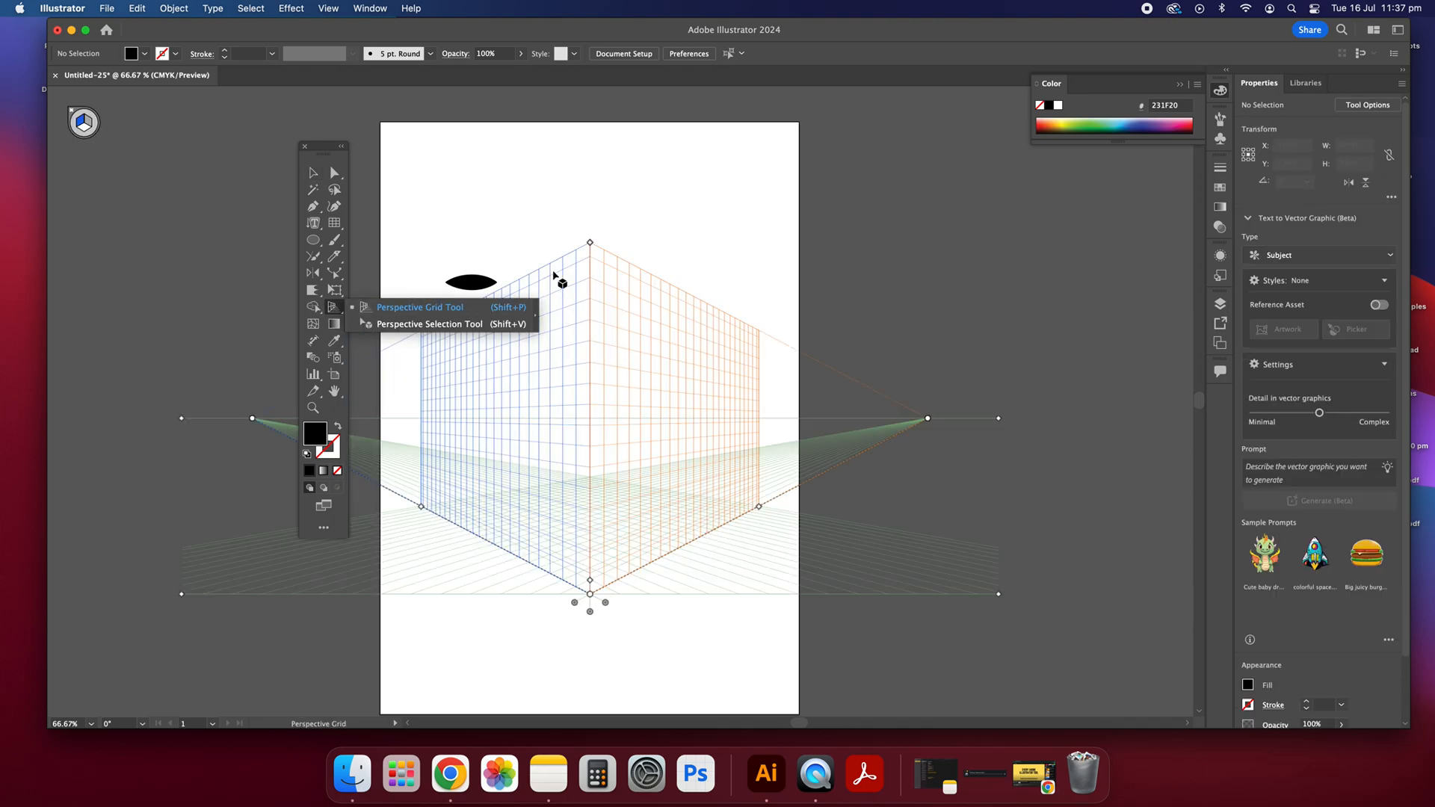
drag(590, 244, 590, 341)
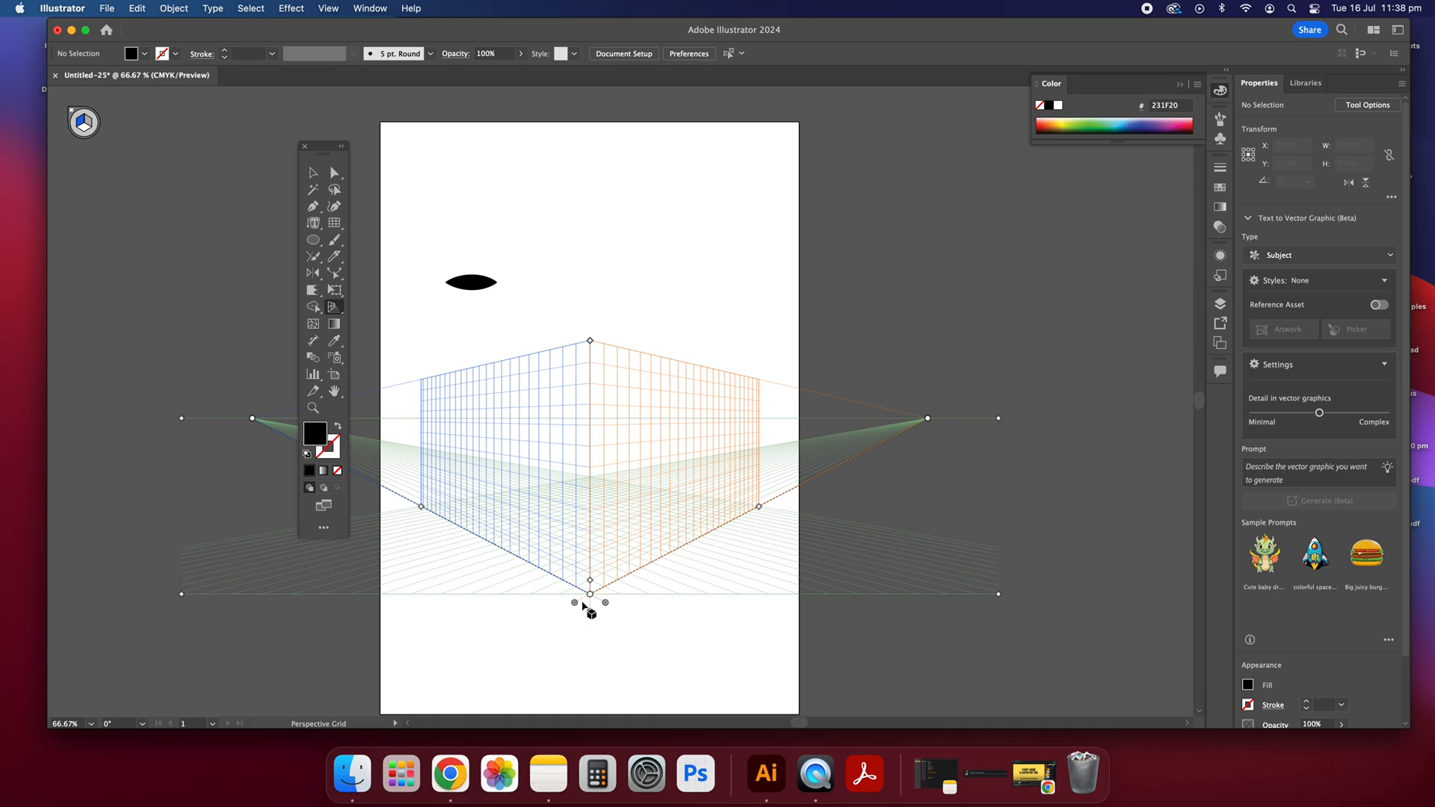
drag(591, 598, 586, 561)
click(313, 173)
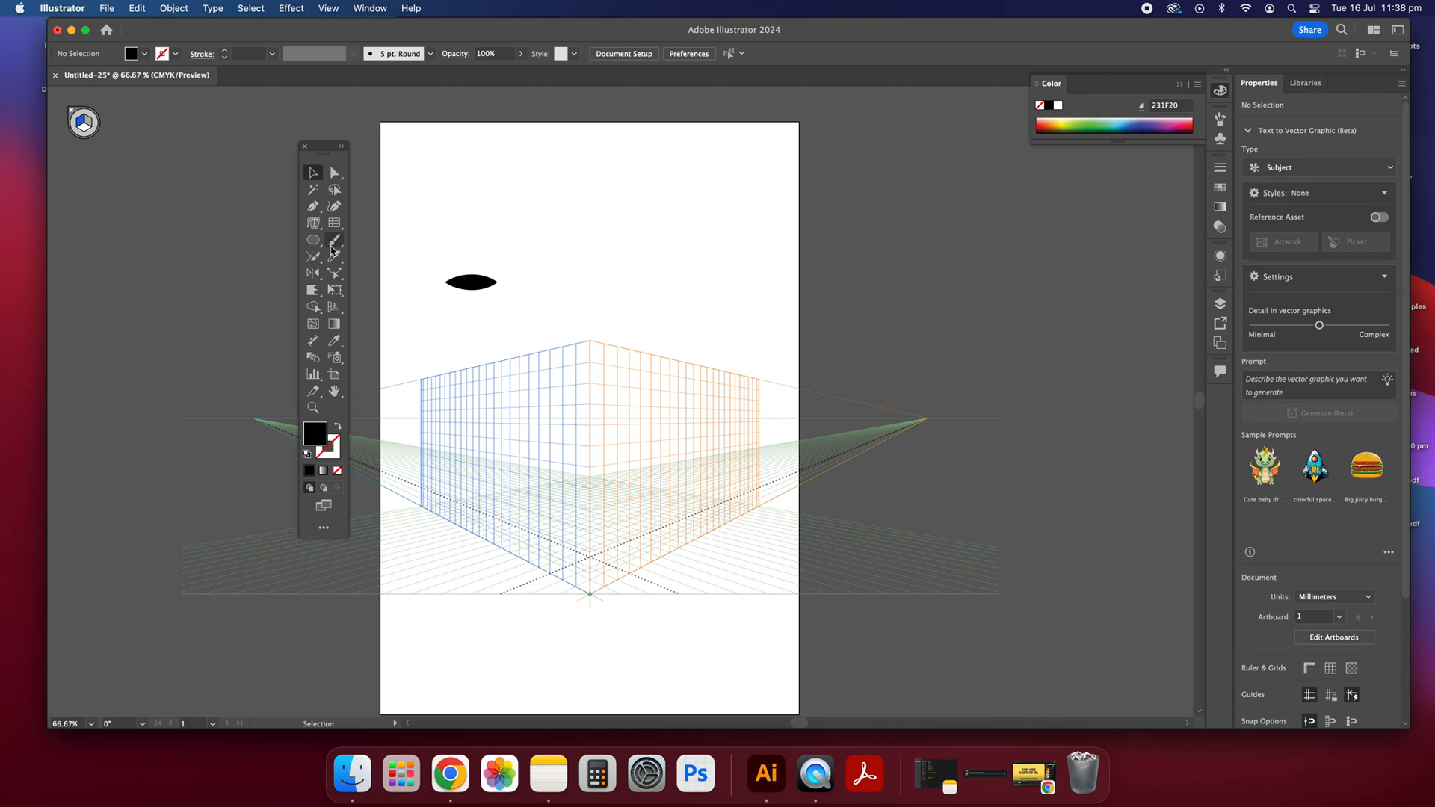
Step: Try to fit a black rectangle to the perspective grid's left plane, starting from the centre edge, and delete it
drag(313, 240, 356, 237)
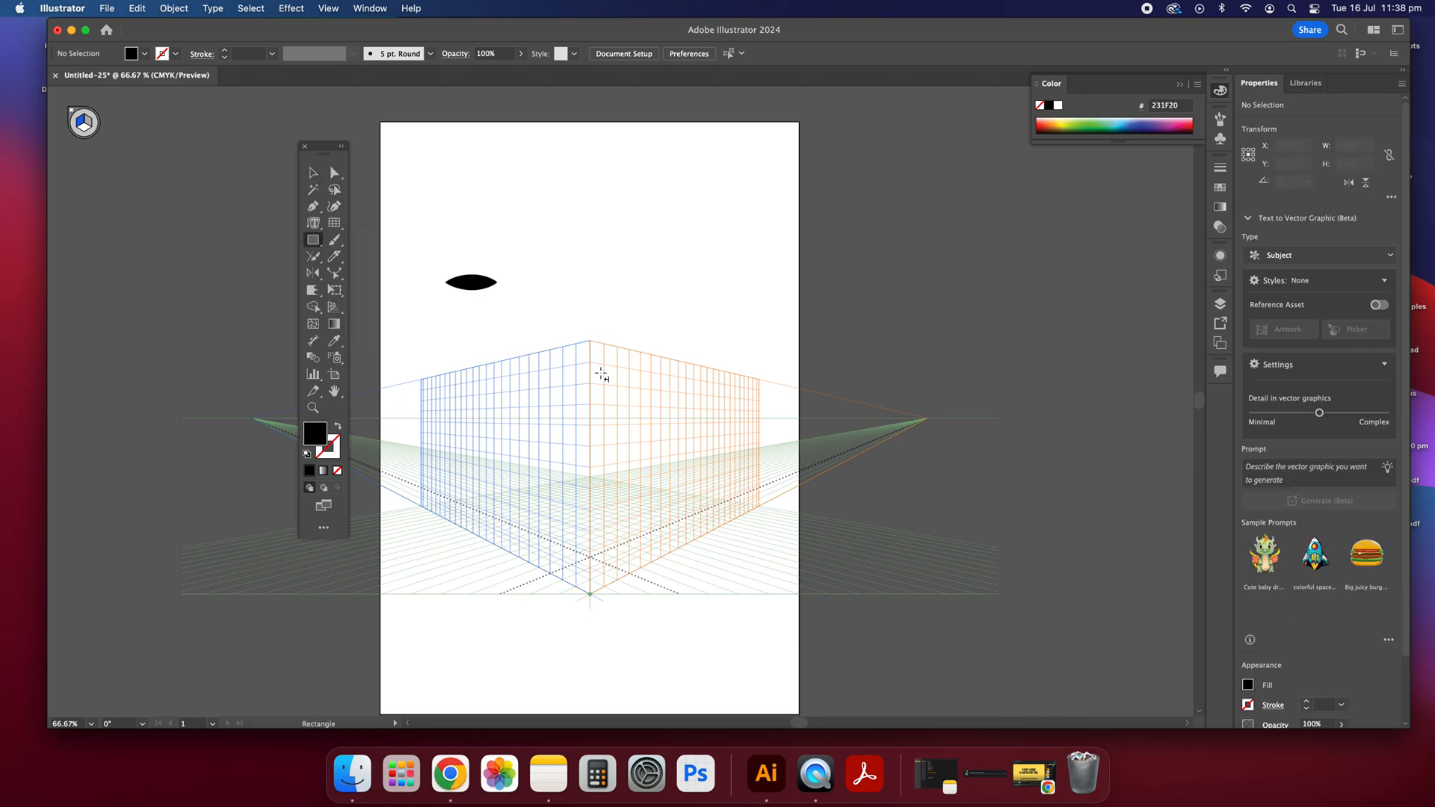
drag(590, 363, 326, 502)
mouse_move(830, 487)
mouse_down()
mouse_move(871, 432)
mouse_move(295, 449)
mouse_move(419, 504)
mouse_move(414, 523)
mouse_move(350, 540)
mouse_up()
click(315, 176)
key(Delete)
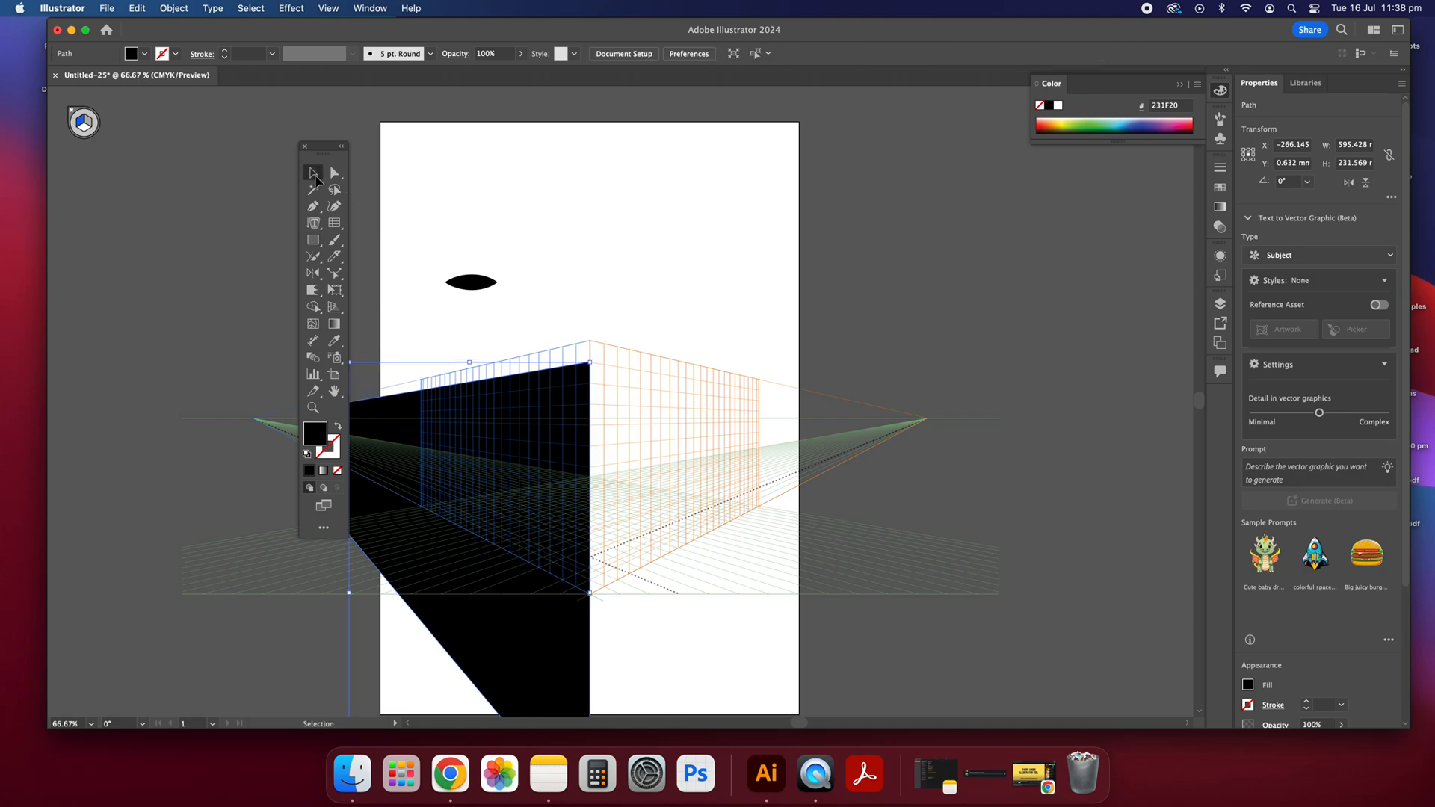
Step: Draw a black rectangle covering the perspective grid's left plane, from its upper outer corner to the centre edge, about 283 × 136 mm
click(314, 240)
drag(410, 400, 591, 610)
click(313, 173)
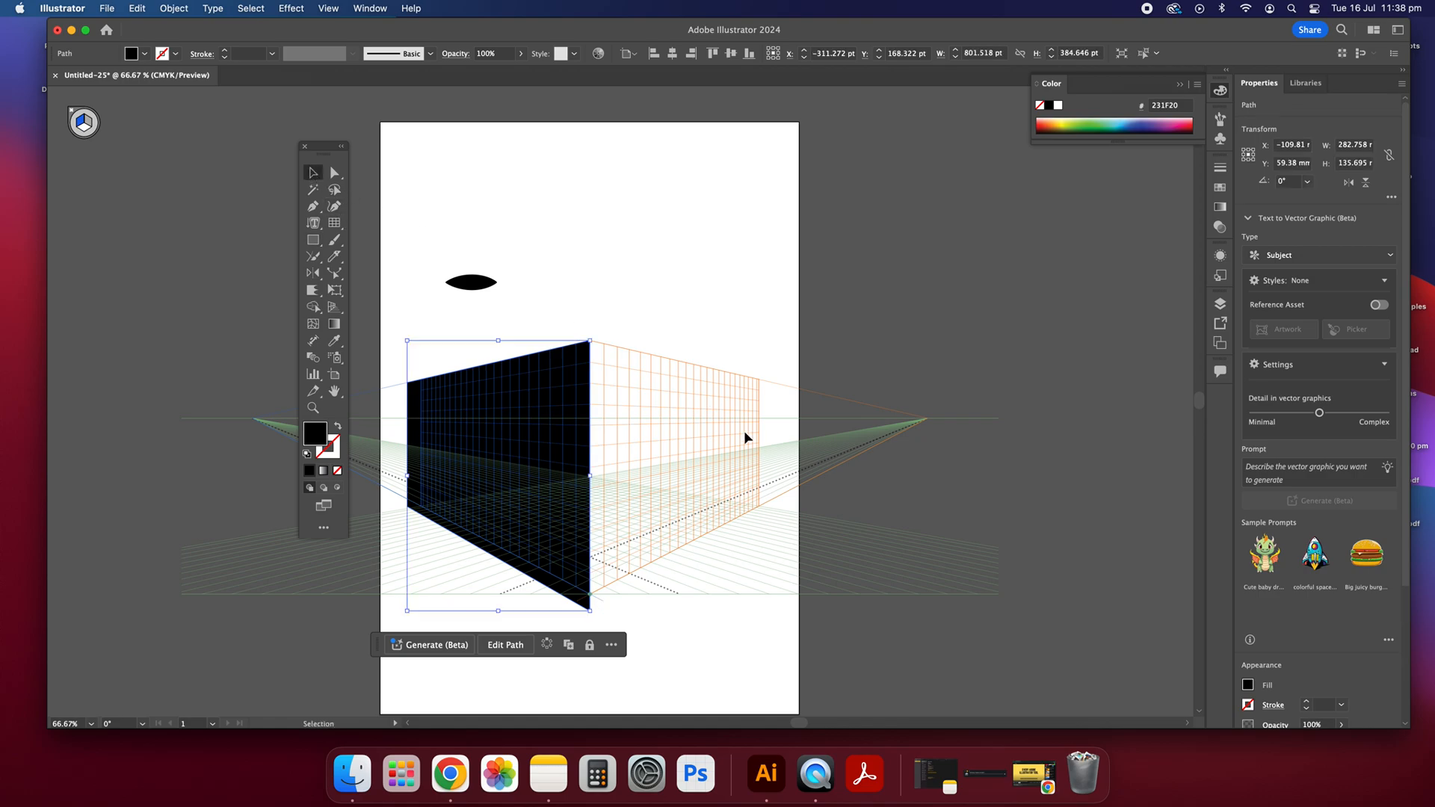
Step: Try to draw a black rectangle over the perspective grid's right plane from the top of the centre edge, and delete it
click(678, 449)
click(314, 239)
drag(591, 341, 671, 466)
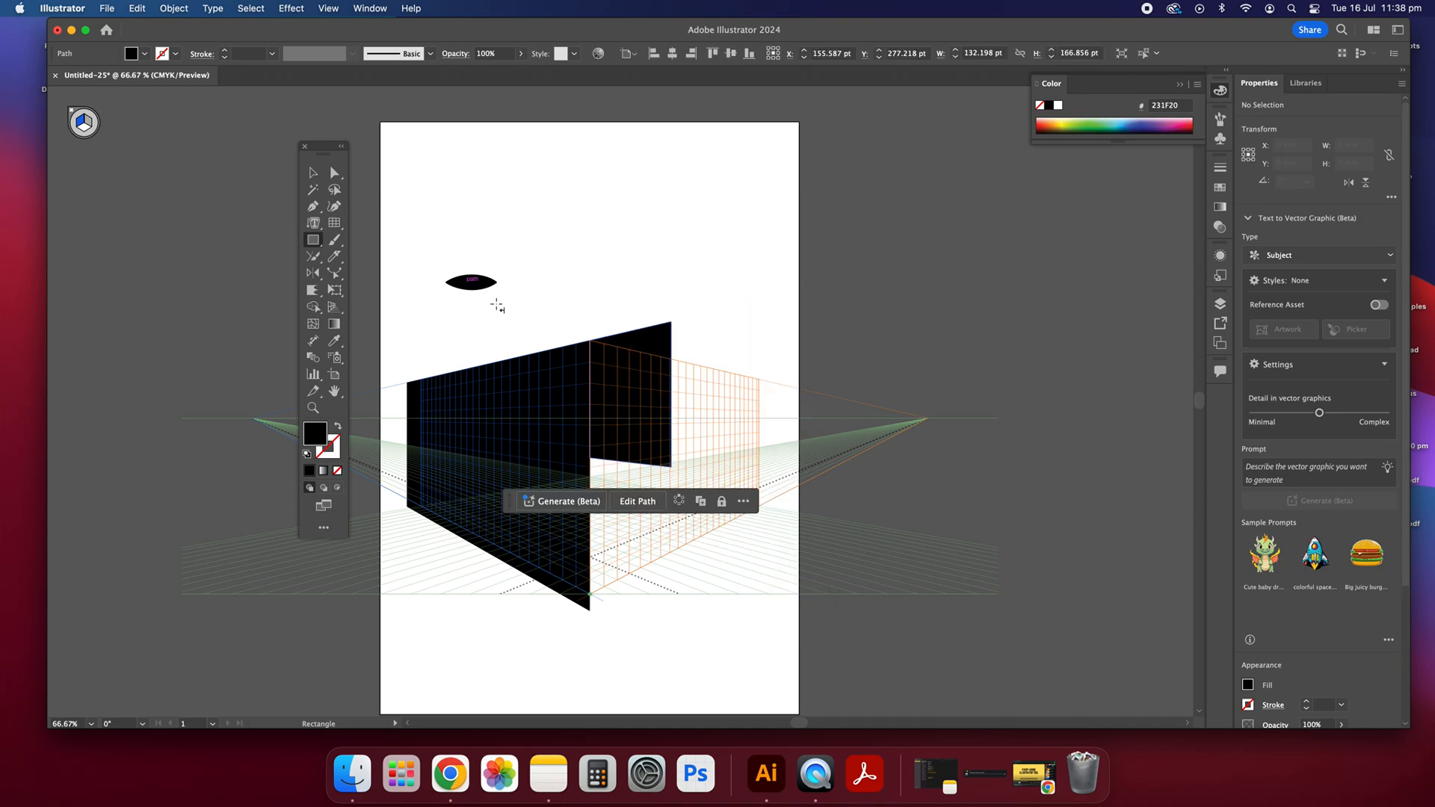
key(v)
key(Delete)
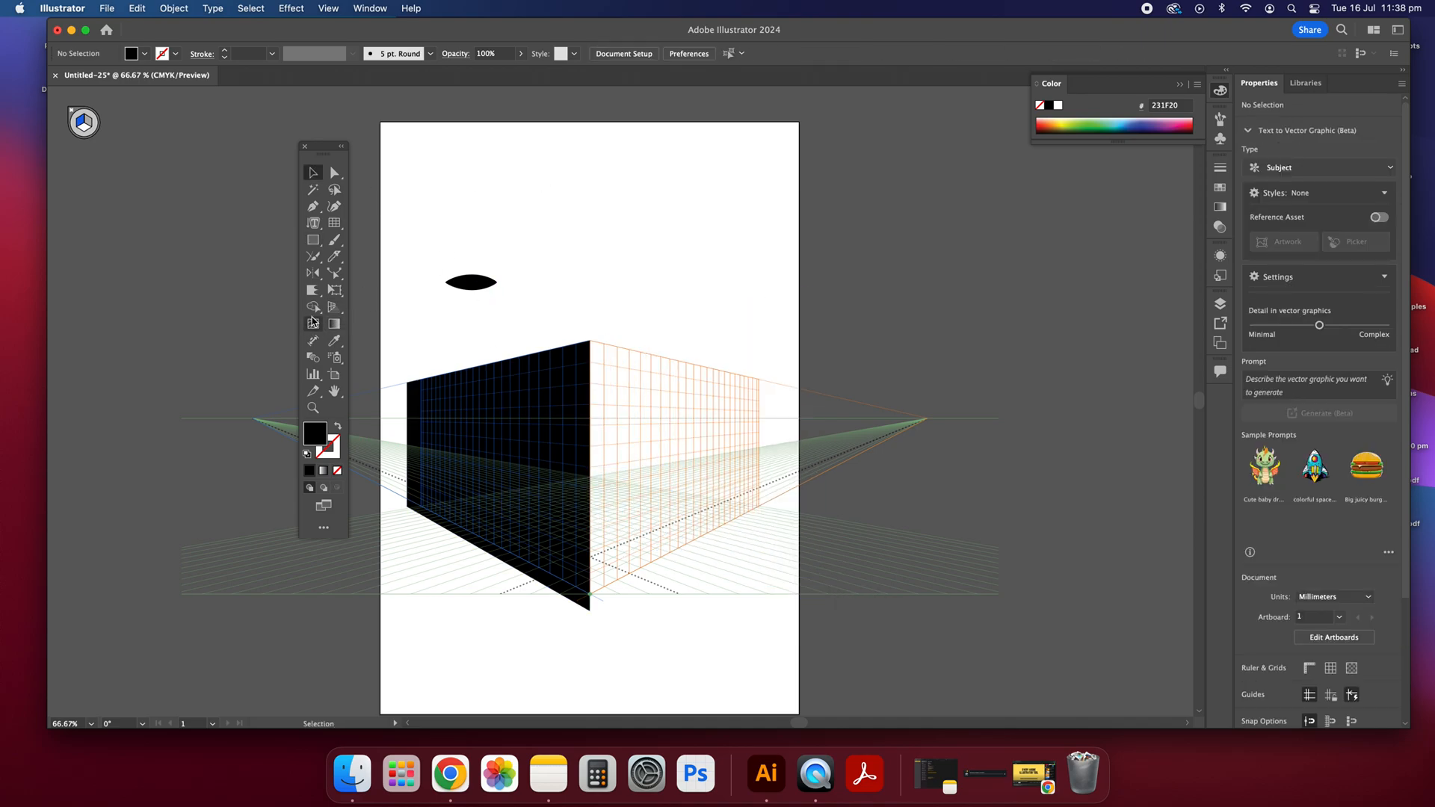
Step: Extend the right plane of the perspective grid slightly outward with the Perspective Grid tool
click(335, 309)
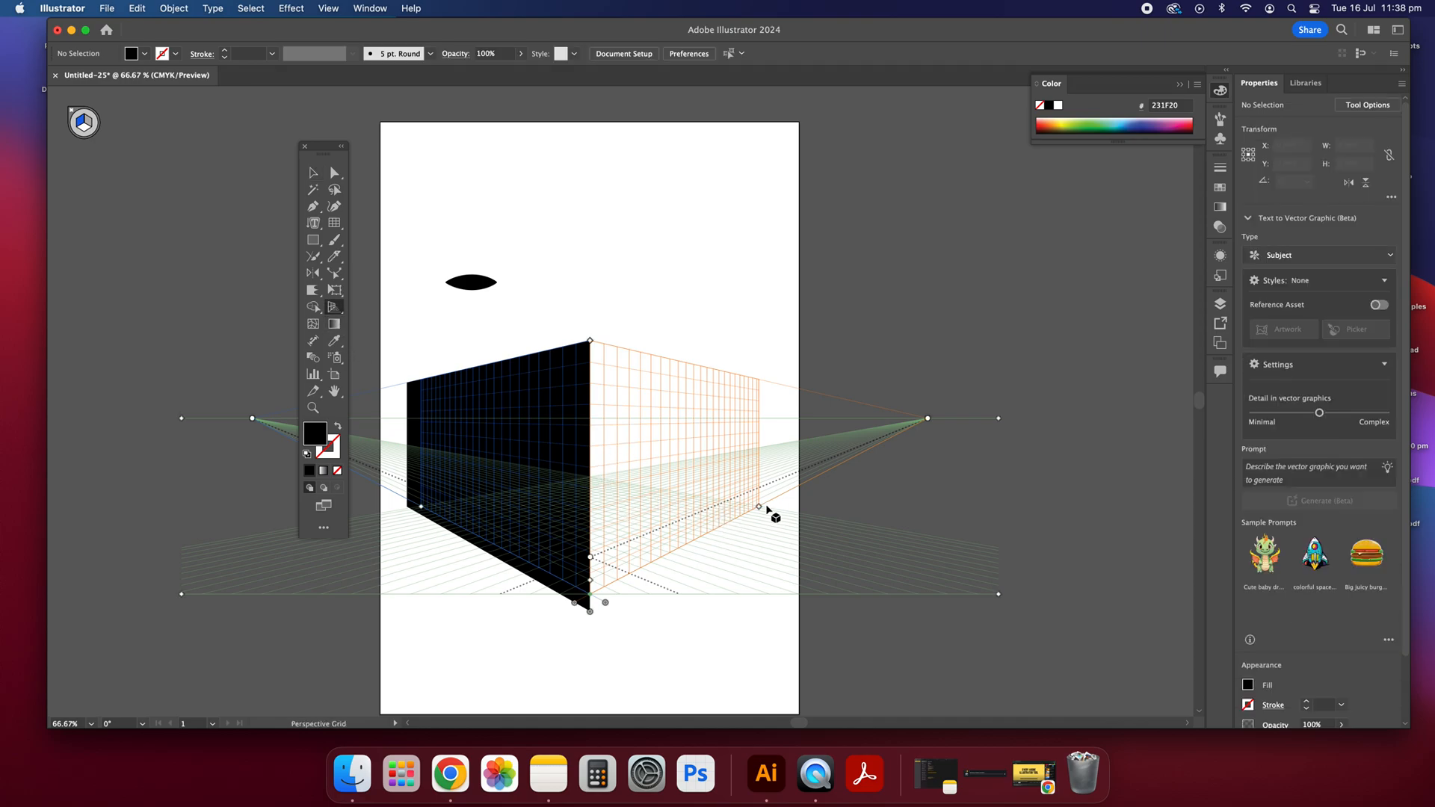
drag(759, 512, 844, 505)
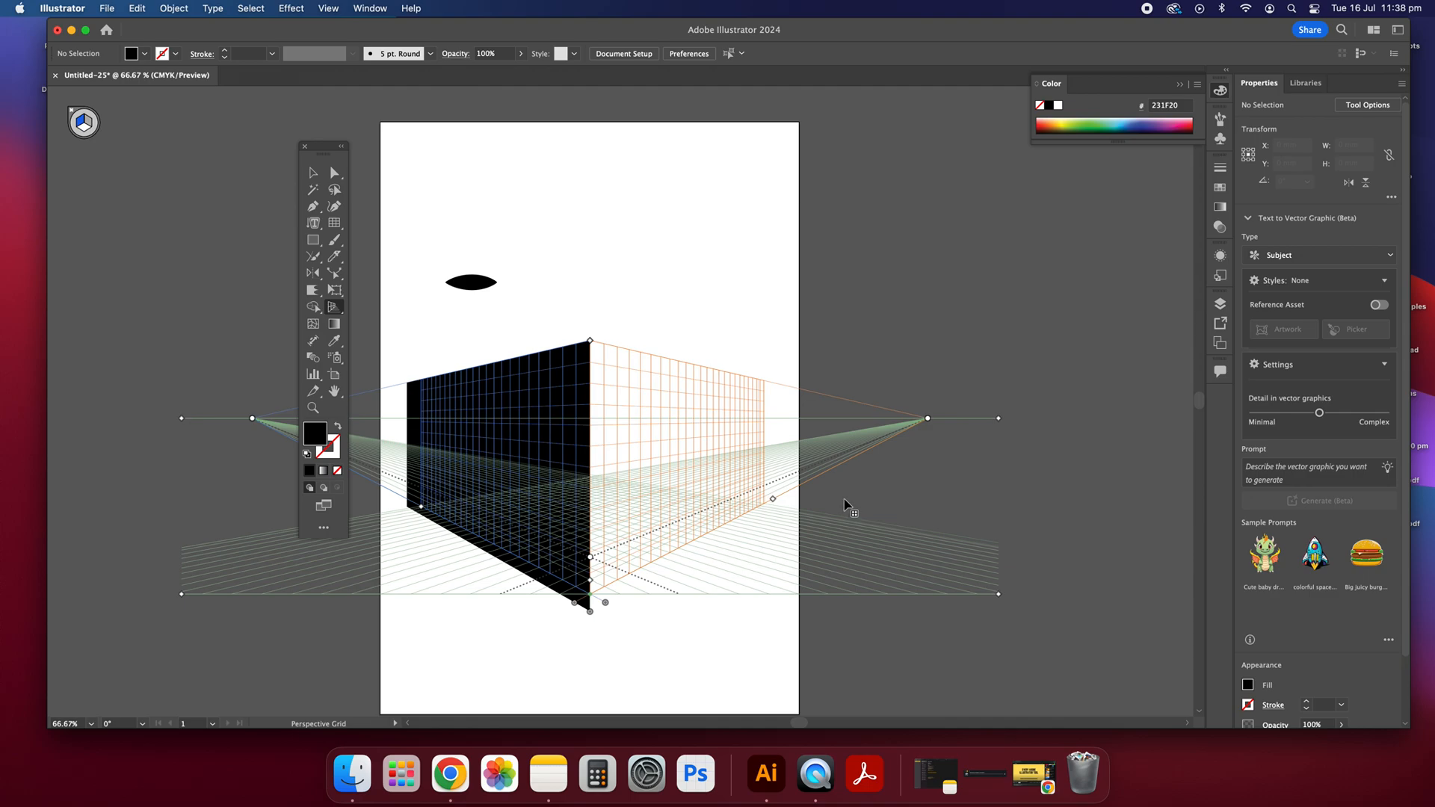
click(314, 173)
Step: Try to cover the extended right grid plane with a black rectangle about 96 × 94 mm, and delete it
key(m)
drag(604, 349, 852, 629)
click(315, 179)
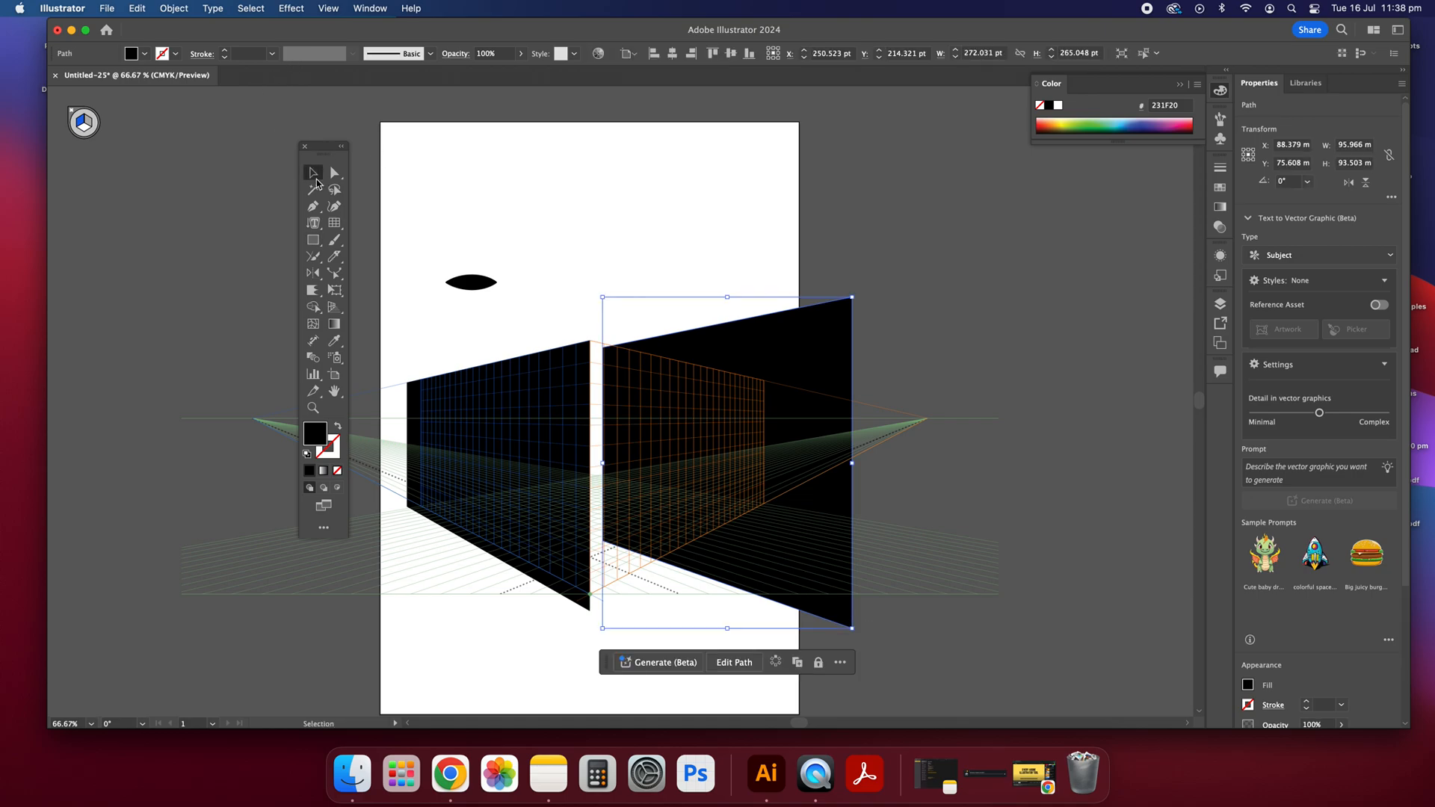
key(Delete)
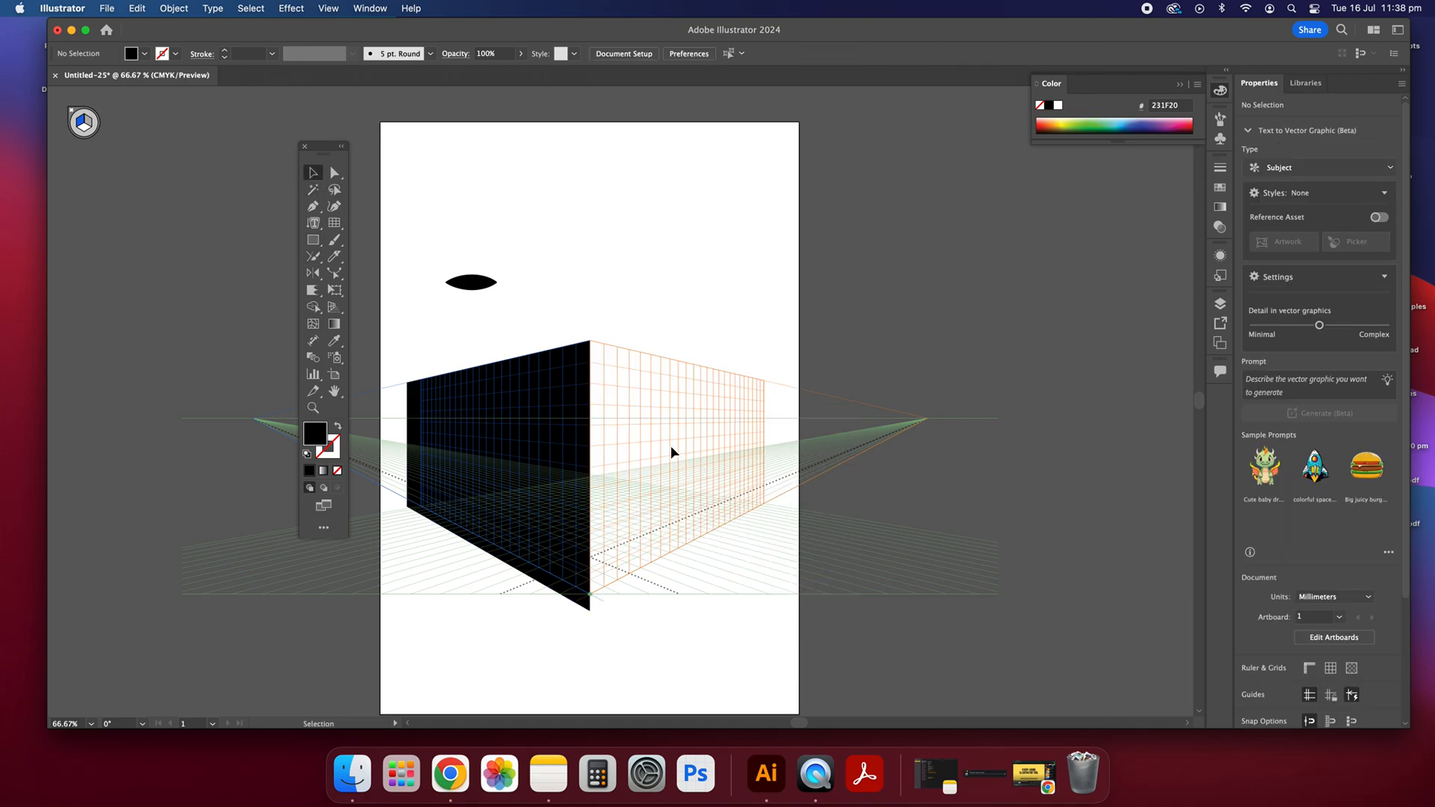
Step: Move the right vanishing point of the perspective grid slightly inward
click(334, 306)
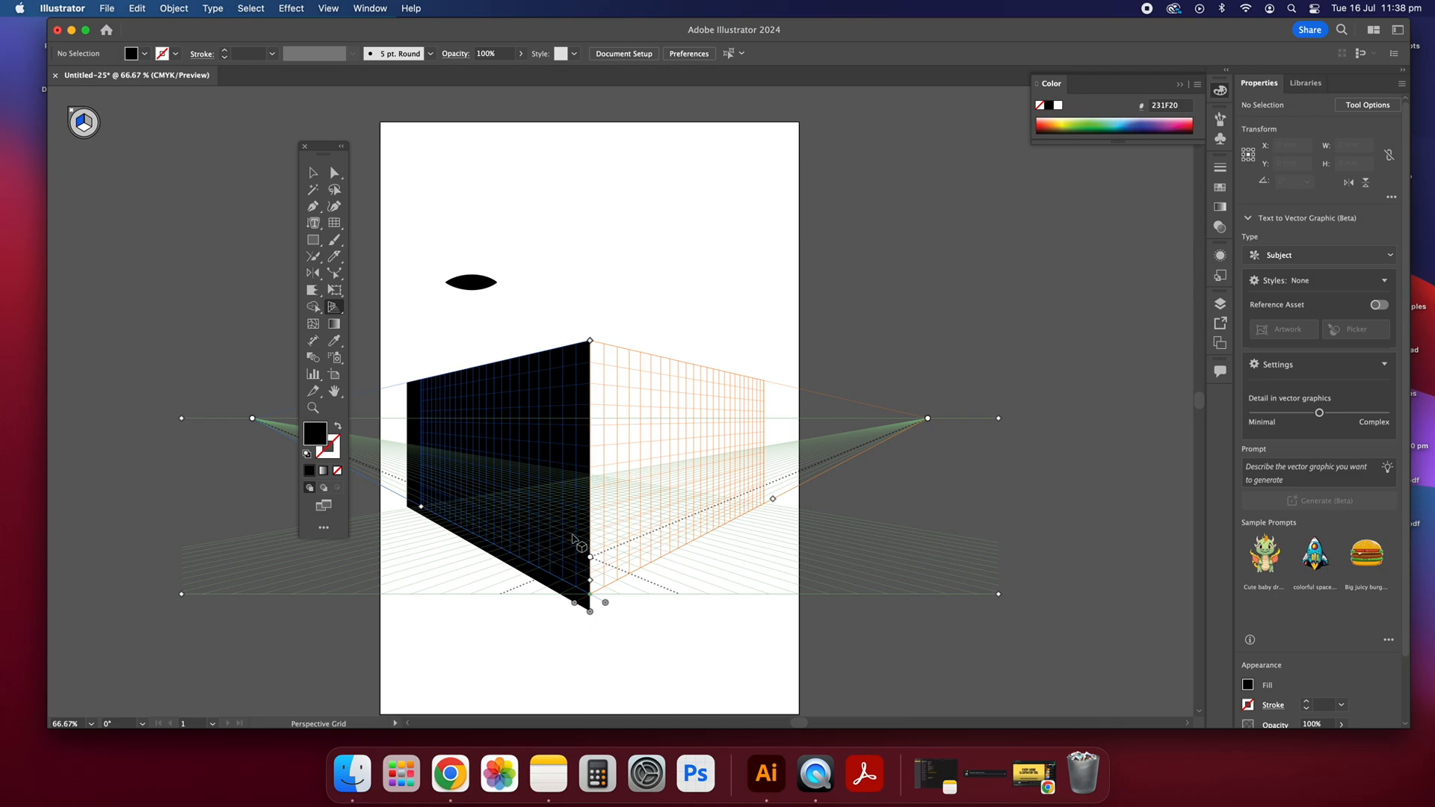
mouse_move(928, 420)
mouse_down()
mouse_move(884, 419)
mouse_move(922, 418)
mouse_up()
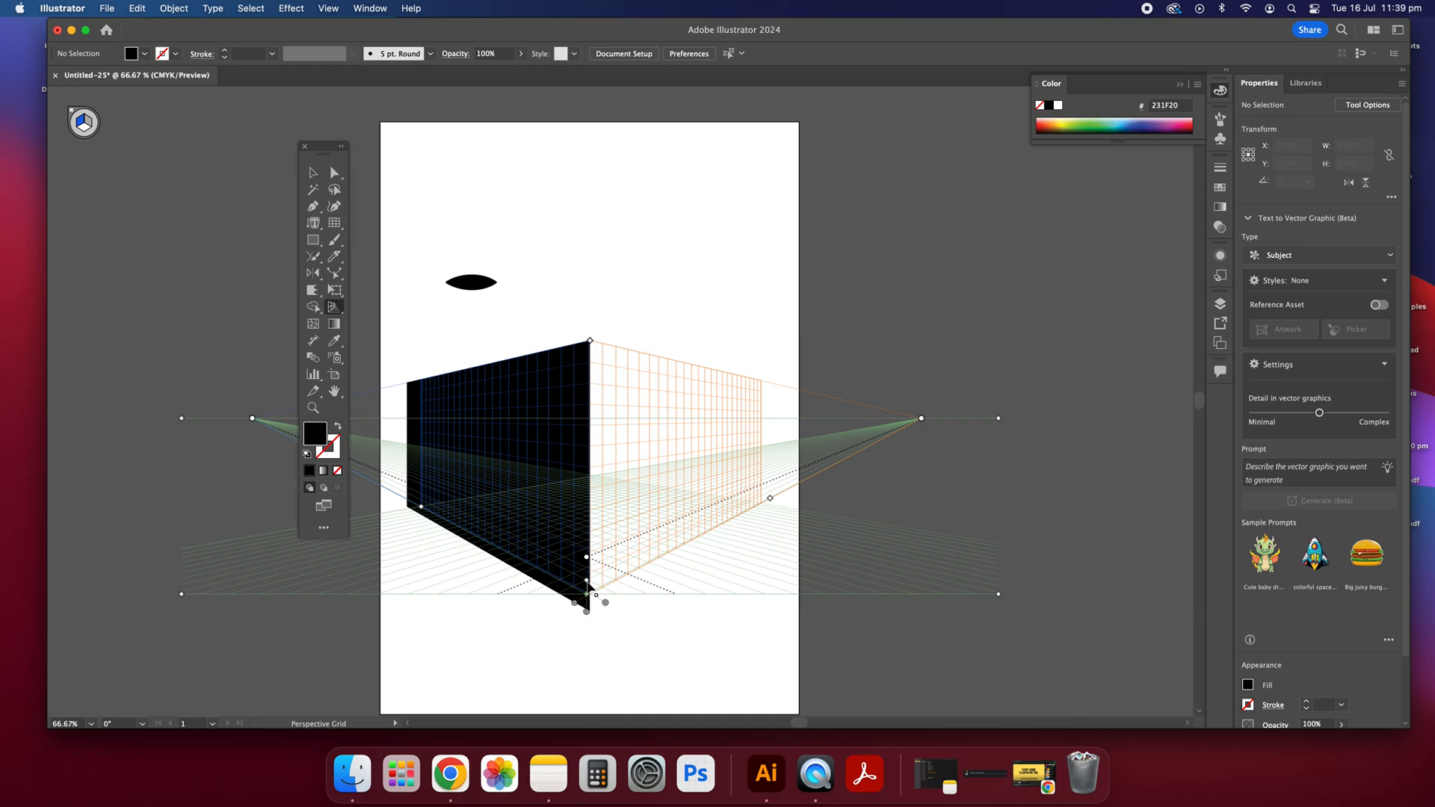
Step: Draw a black rectangle about 66 × 52 mm over the right grid plane and move it up-left to overlap the left rectangle
click(317, 242)
drag(630, 392, 783, 523)
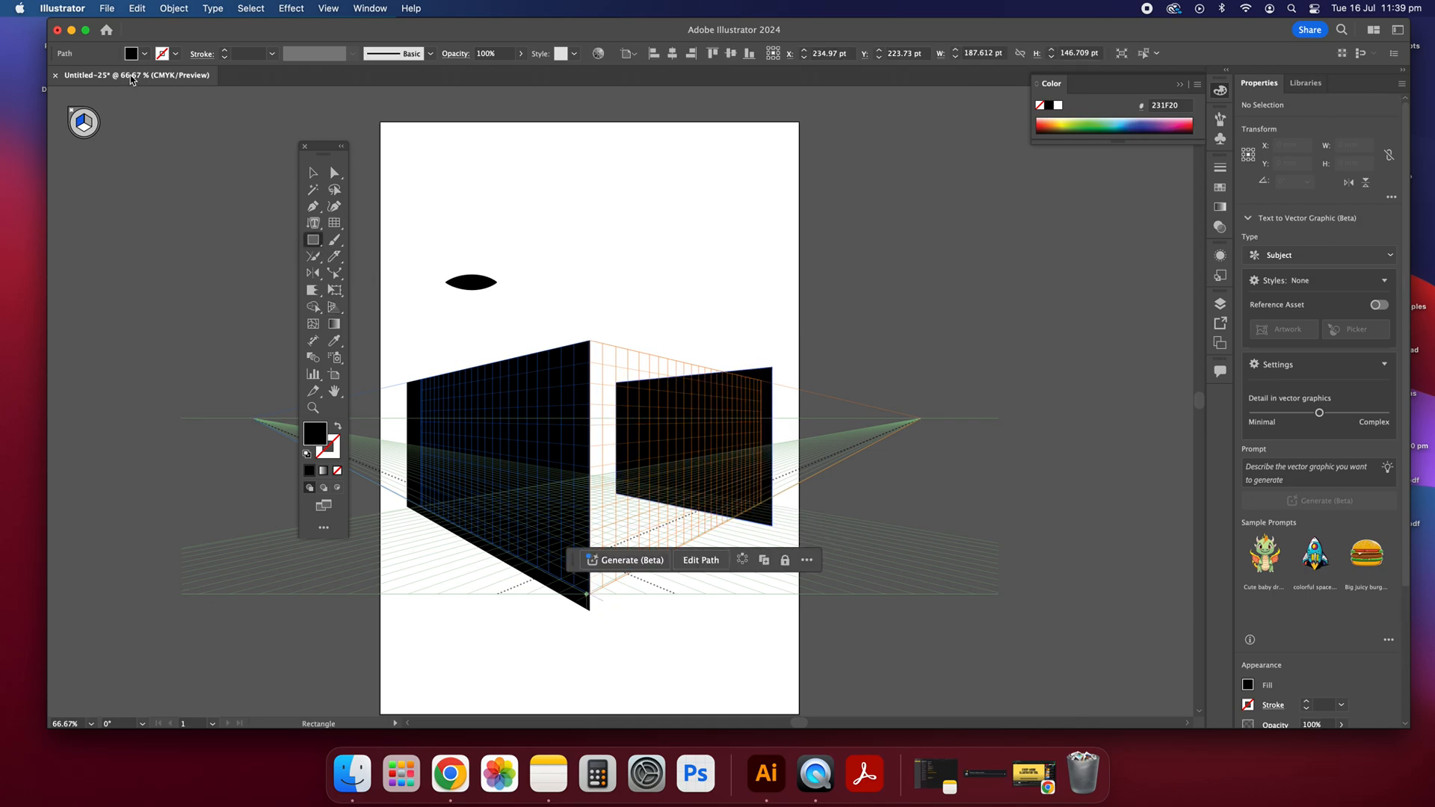
click(313, 174)
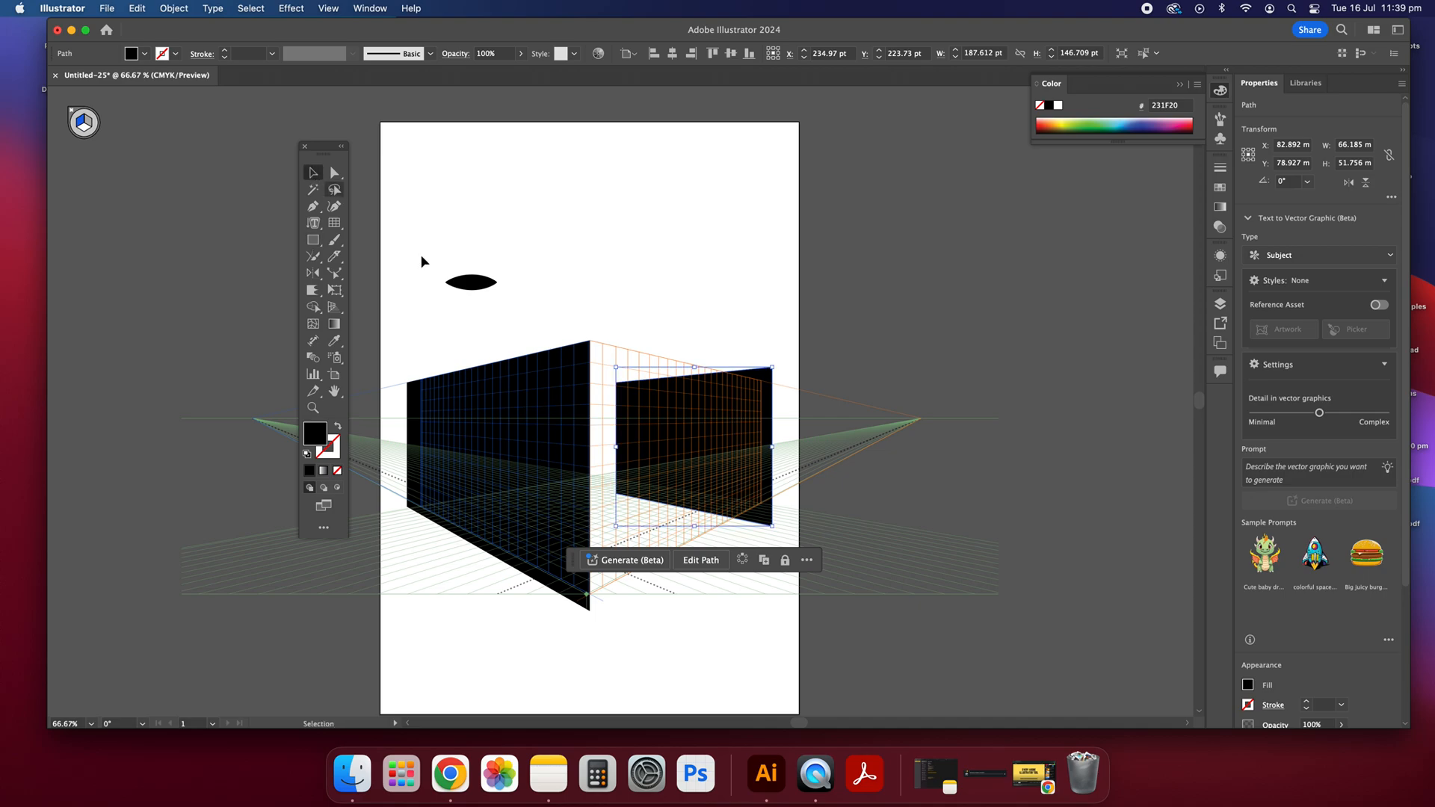
click(595, 352)
drag(731, 406, 625, 350)
Step: Delete both black rectangles from the perspective grid
drag(439, 218, 752, 627)
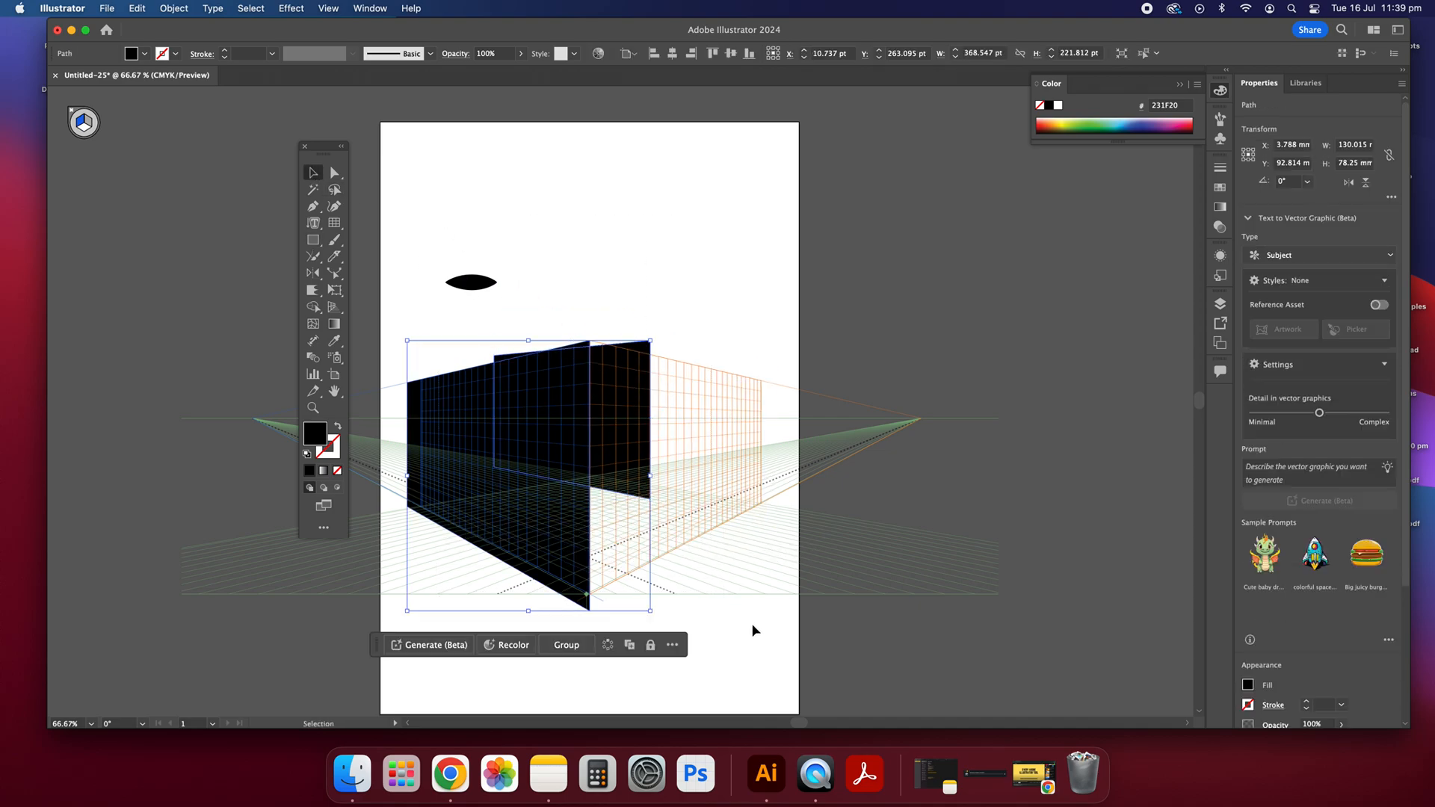
key(Delete)
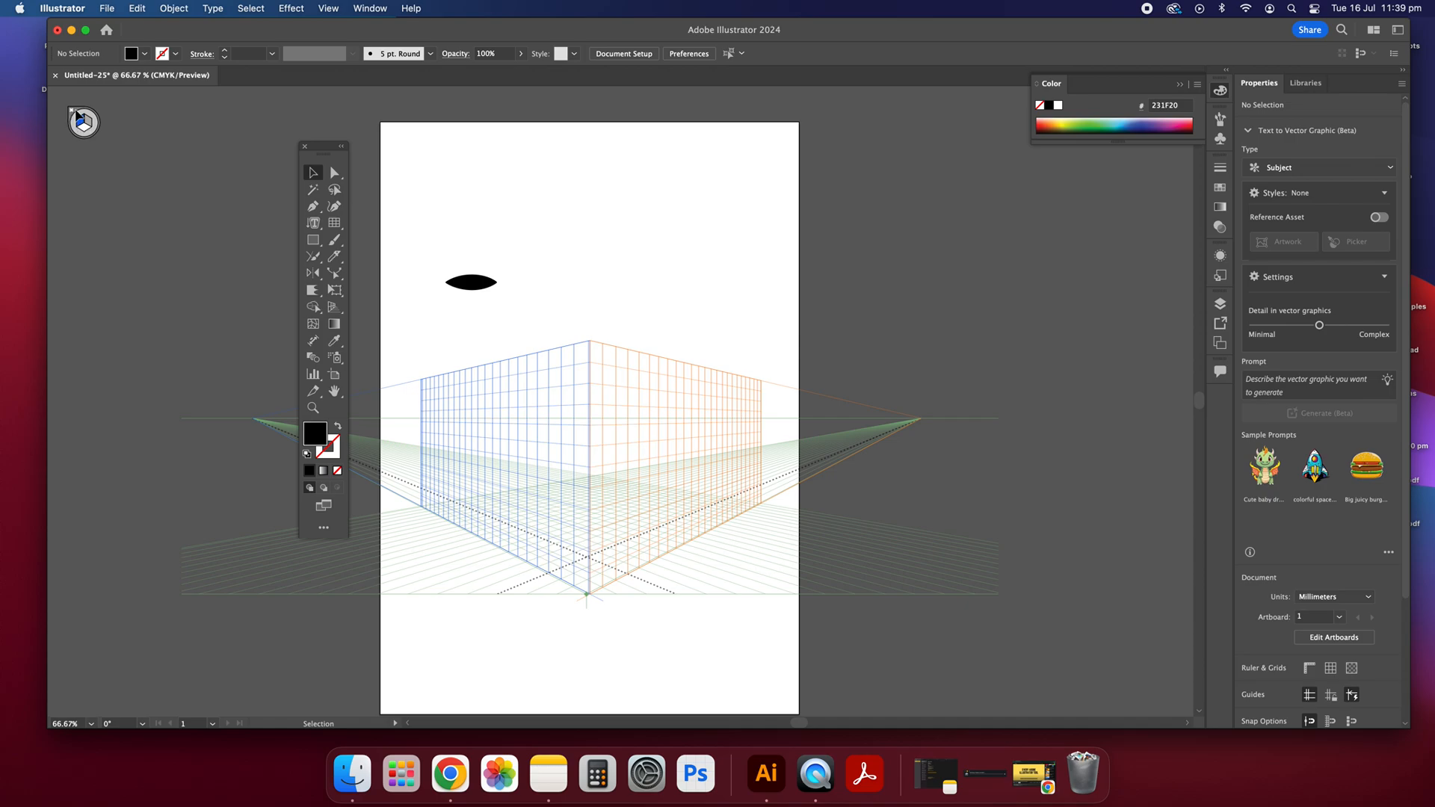
Step: Hide the perspective grid
click(367, 6)
mouse_move(314, 4)
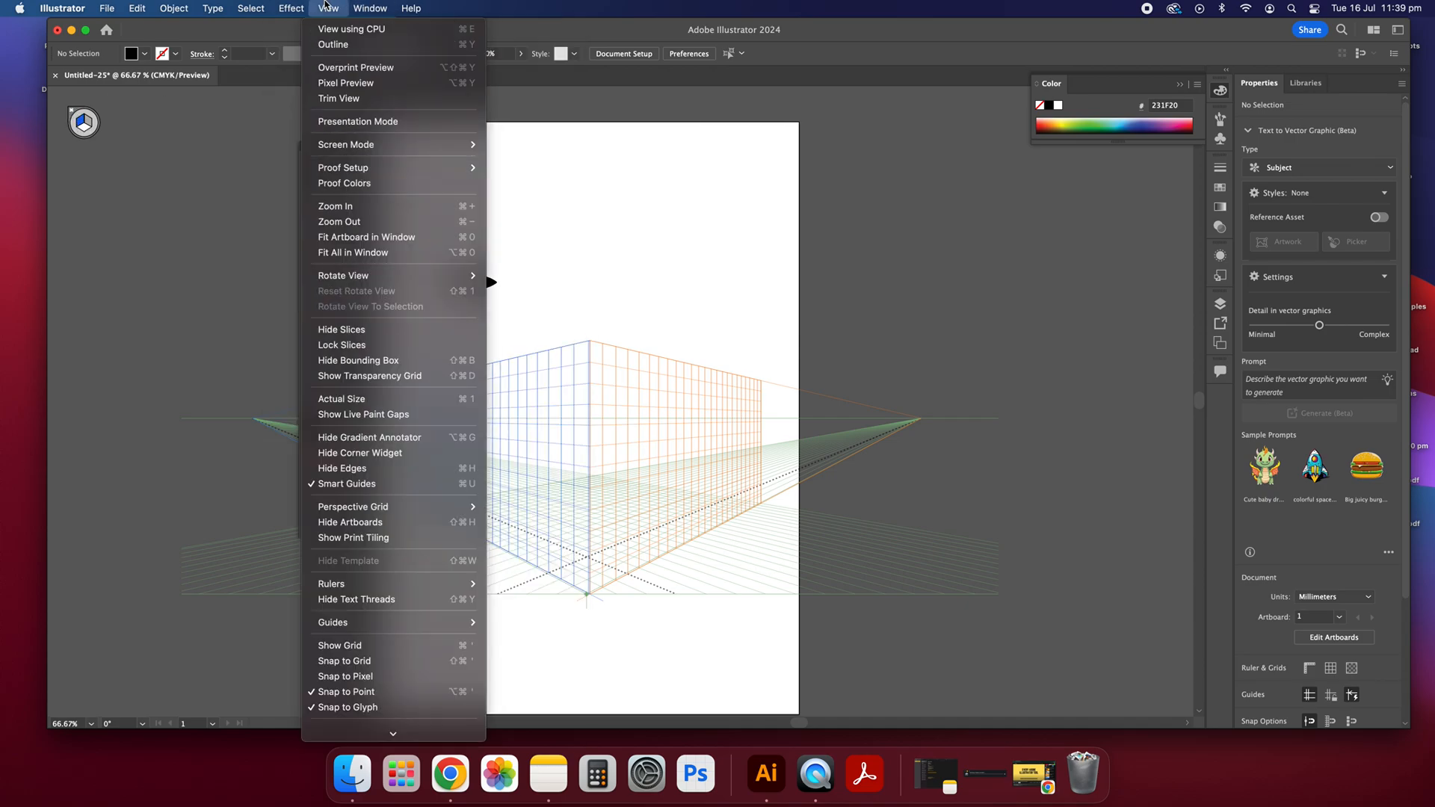
mouse_move(423, 515)
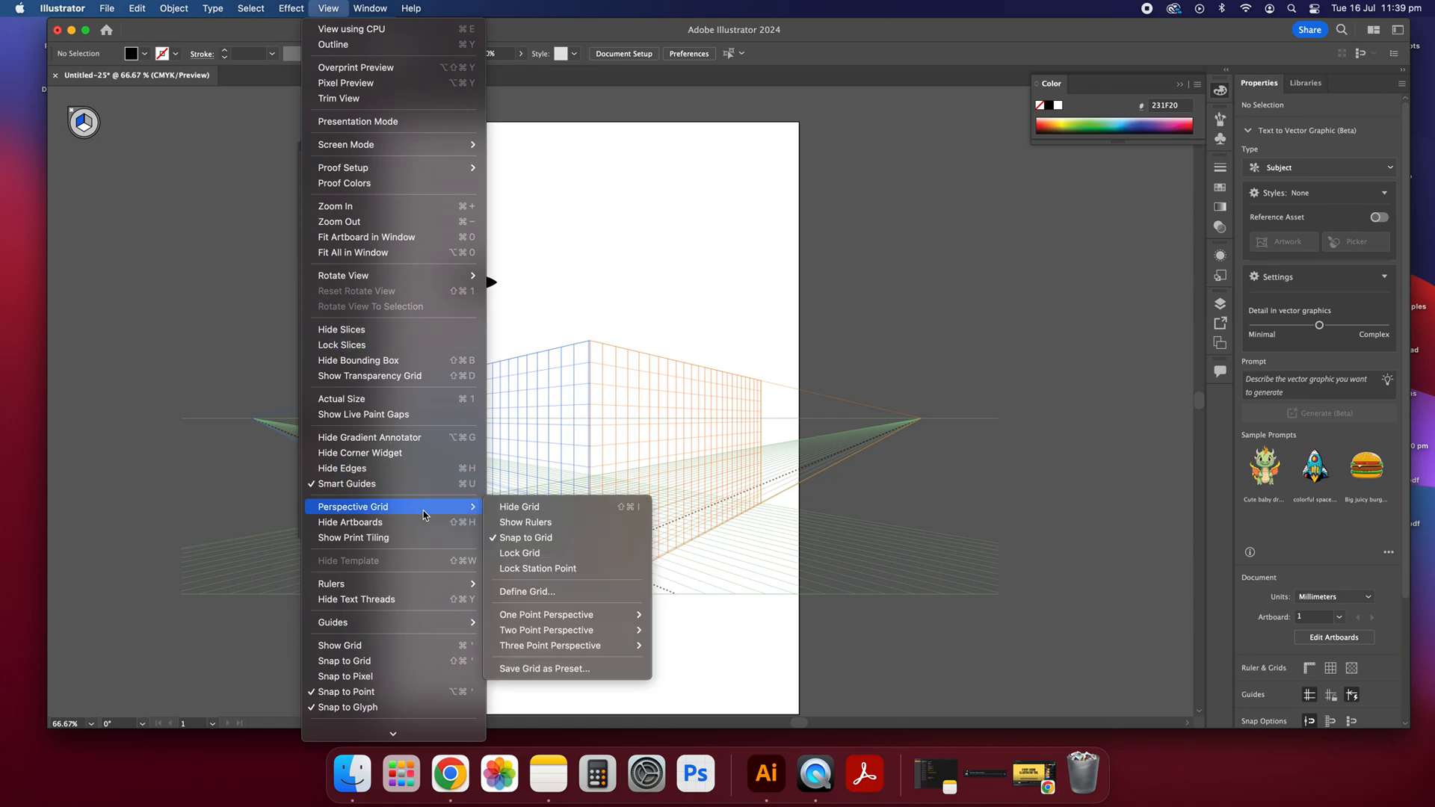
scroll(438, 512, down, 1)
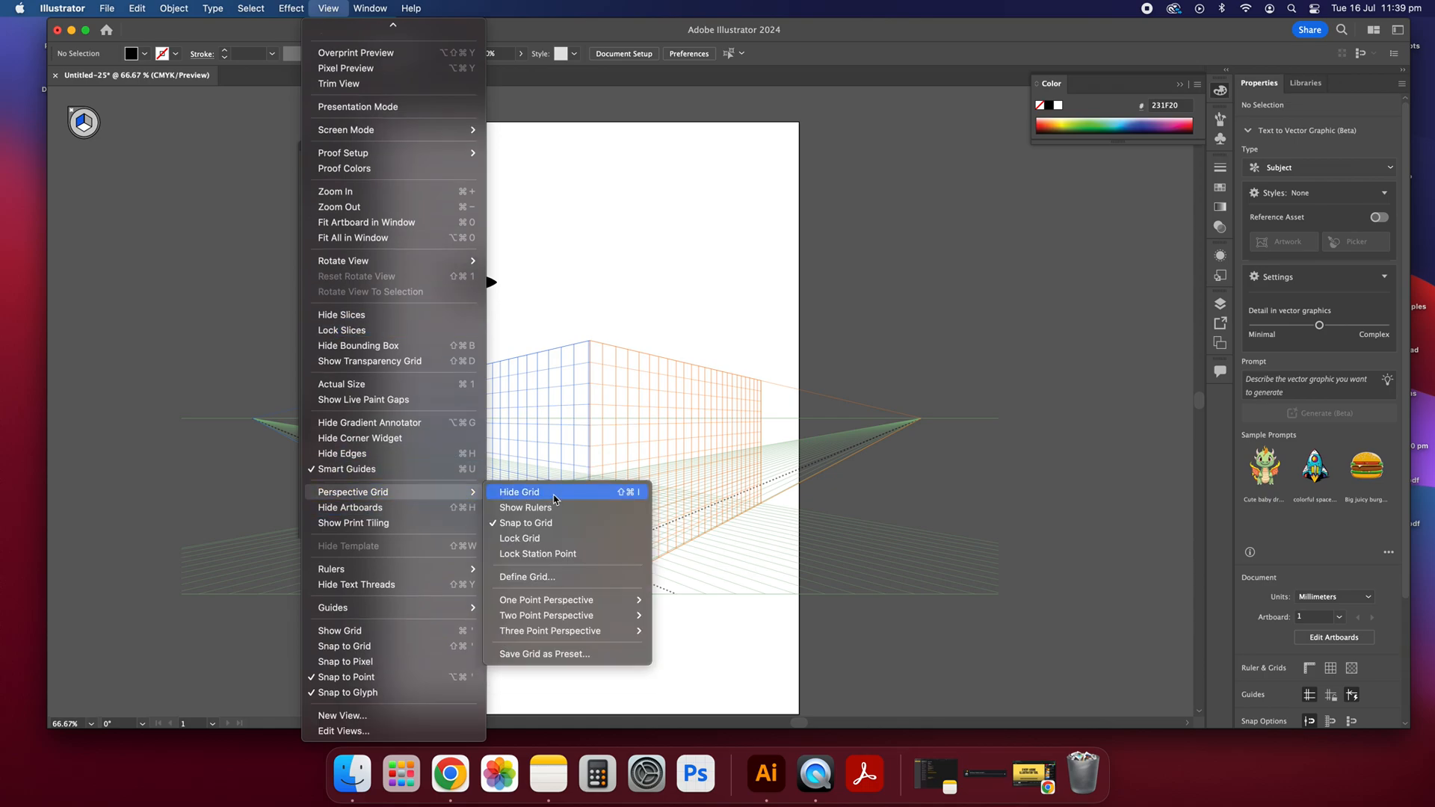
click(554, 496)
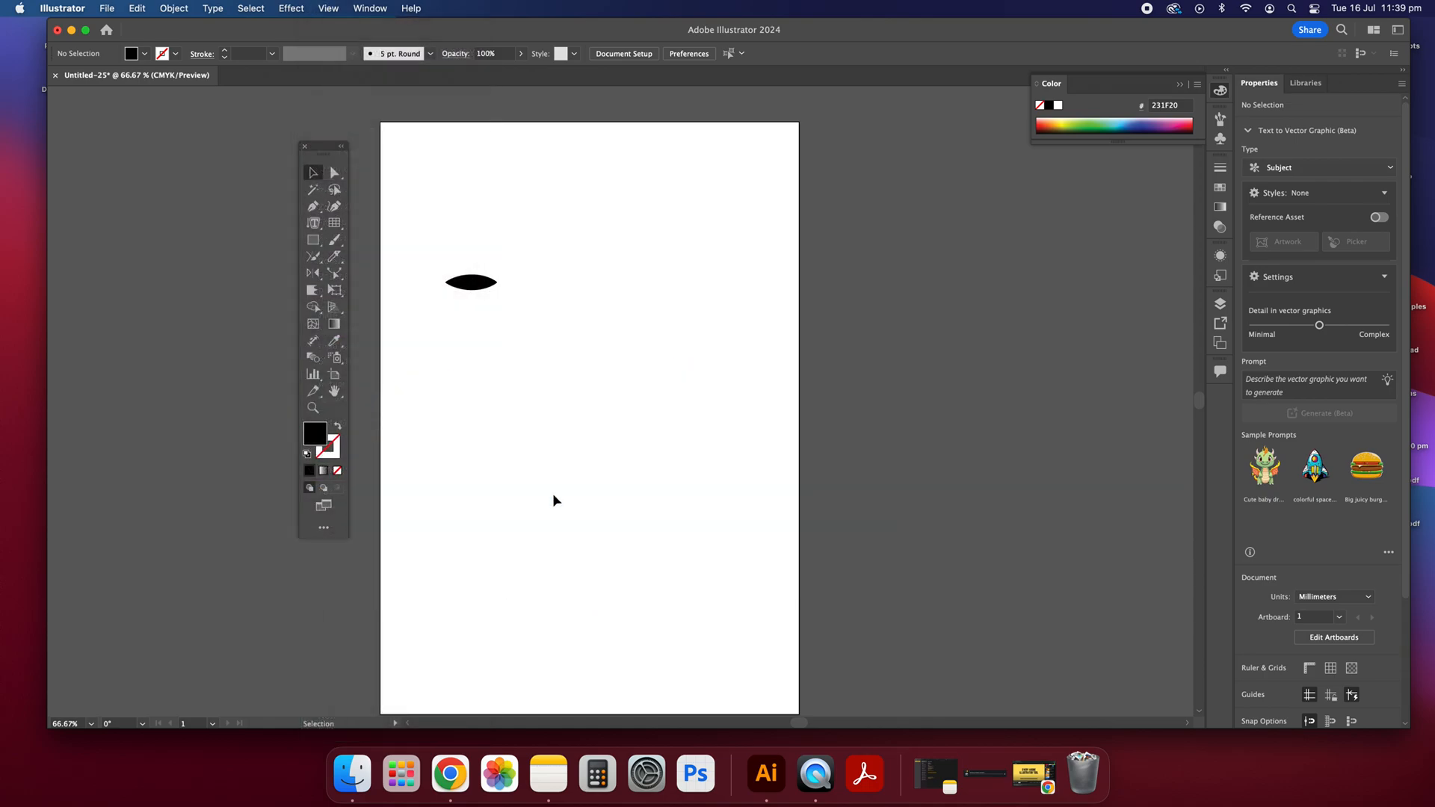
drag(455, 248, 590, 366)
drag(412, 236, 558, 378)
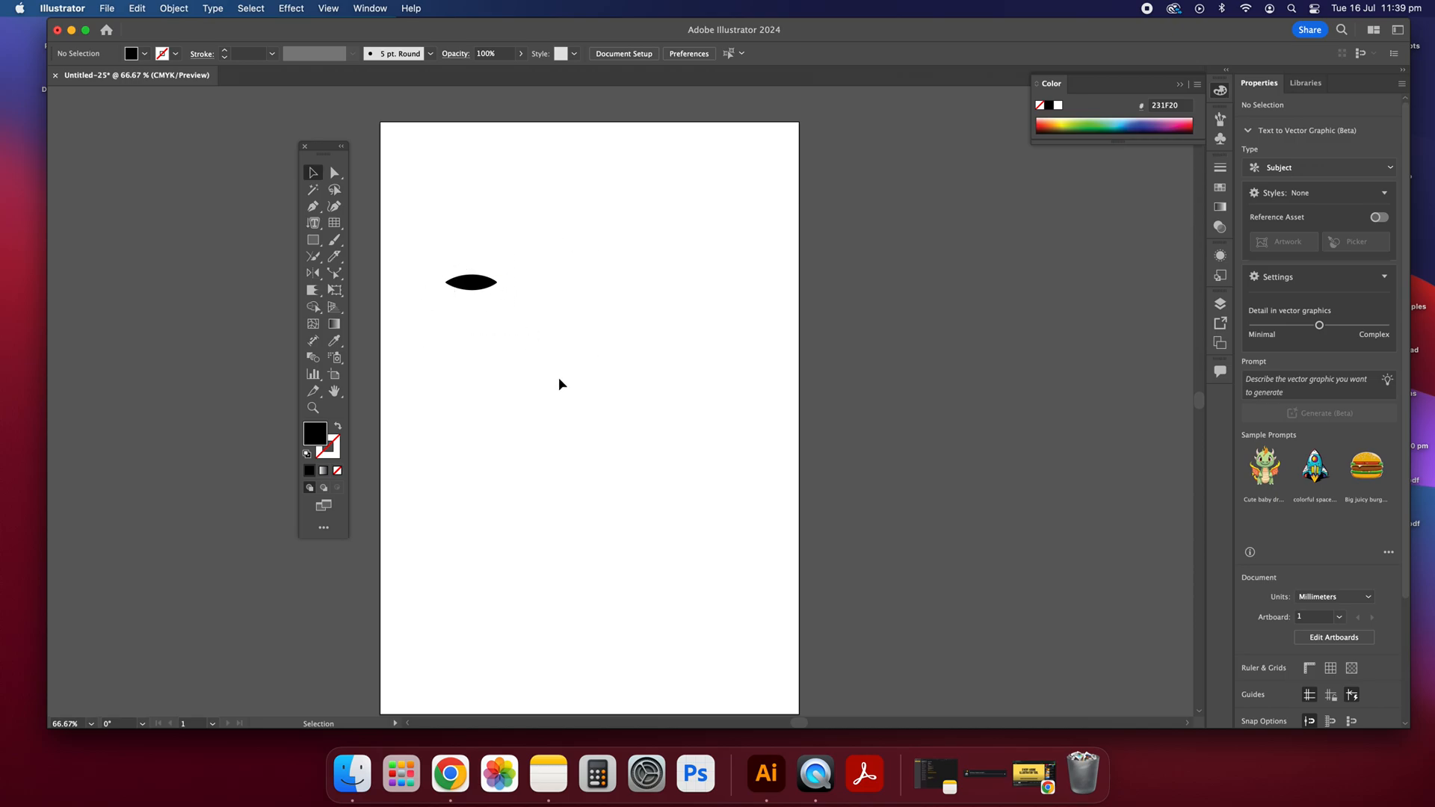
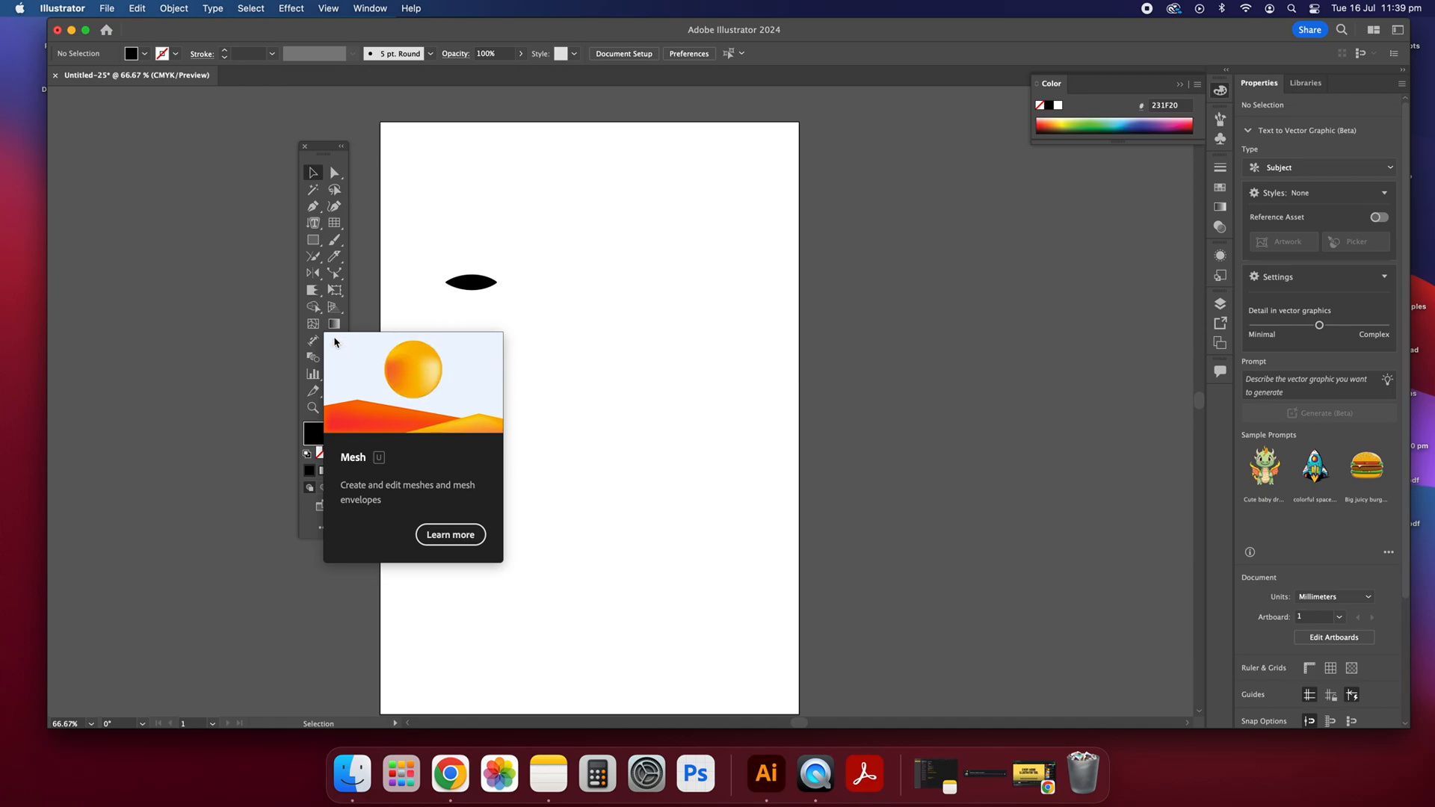
Step: Draw a black ellipse about 80 × 89 mm below the small lens shape and deselect it
click(321, 245)
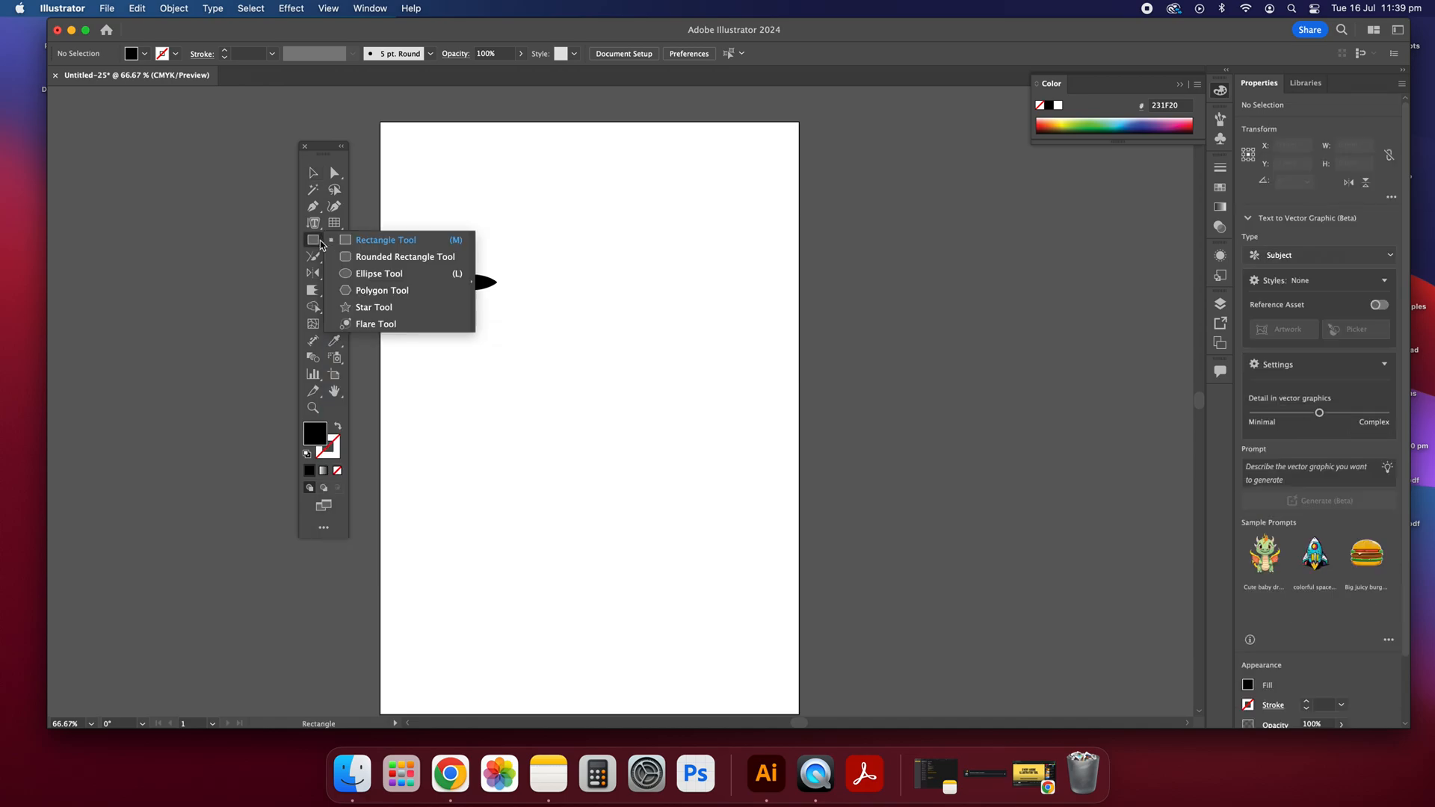
click(394, 277)
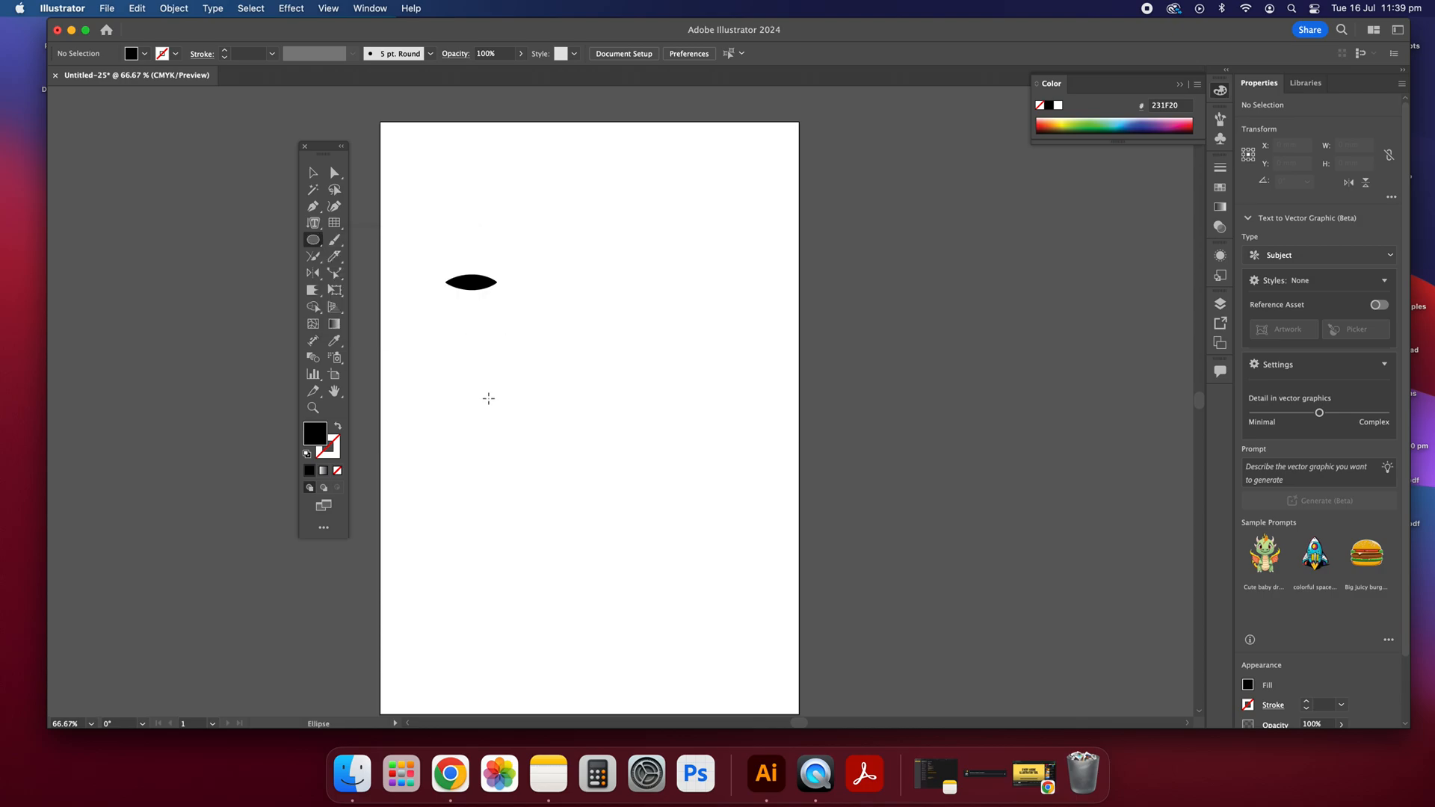
drag(437, 359, 596, 537)
click(312, 173)
click(446, 340)
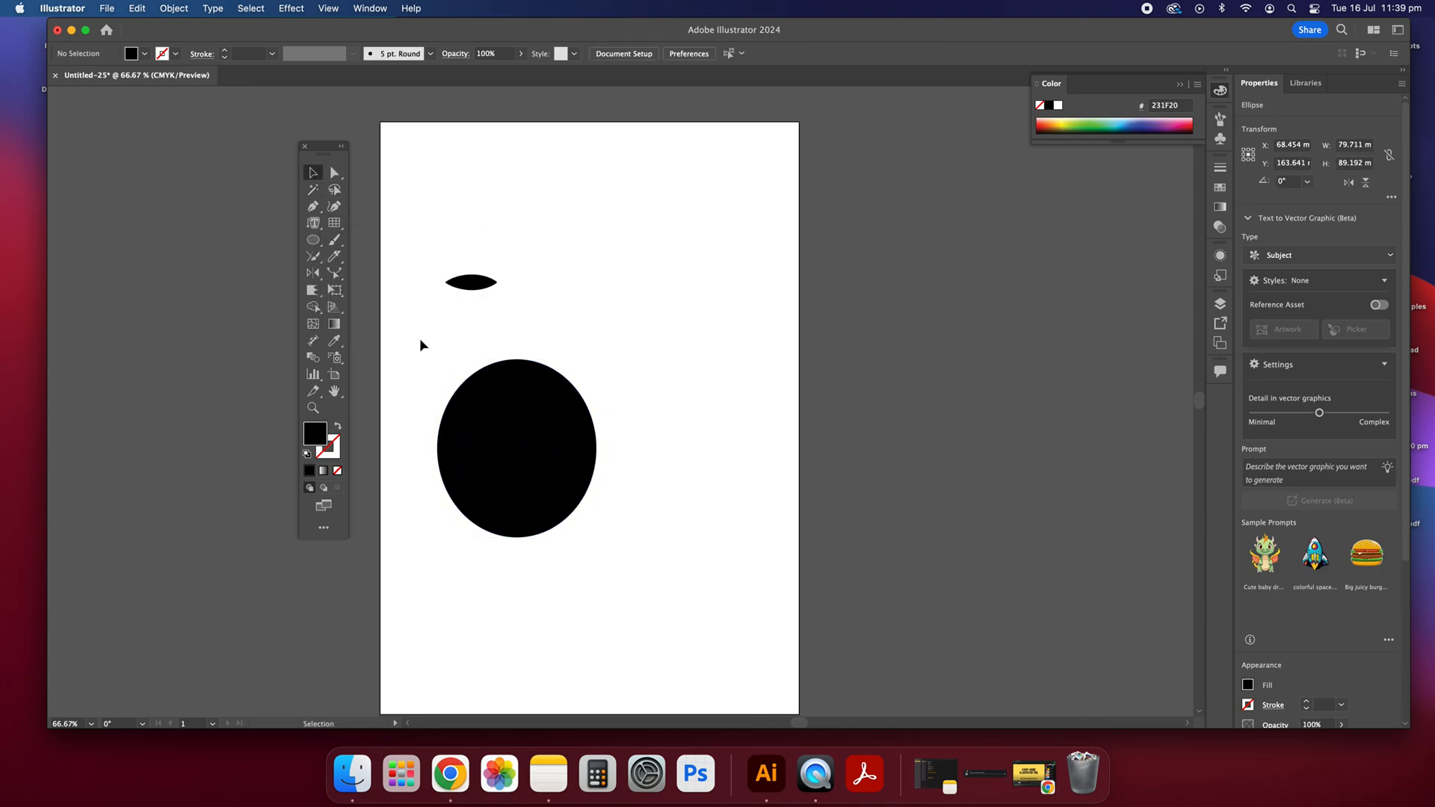
Step: Add several mesh points across the black ellipse with the Mesh tool to build a grid of mesh lines
click(312, 326)
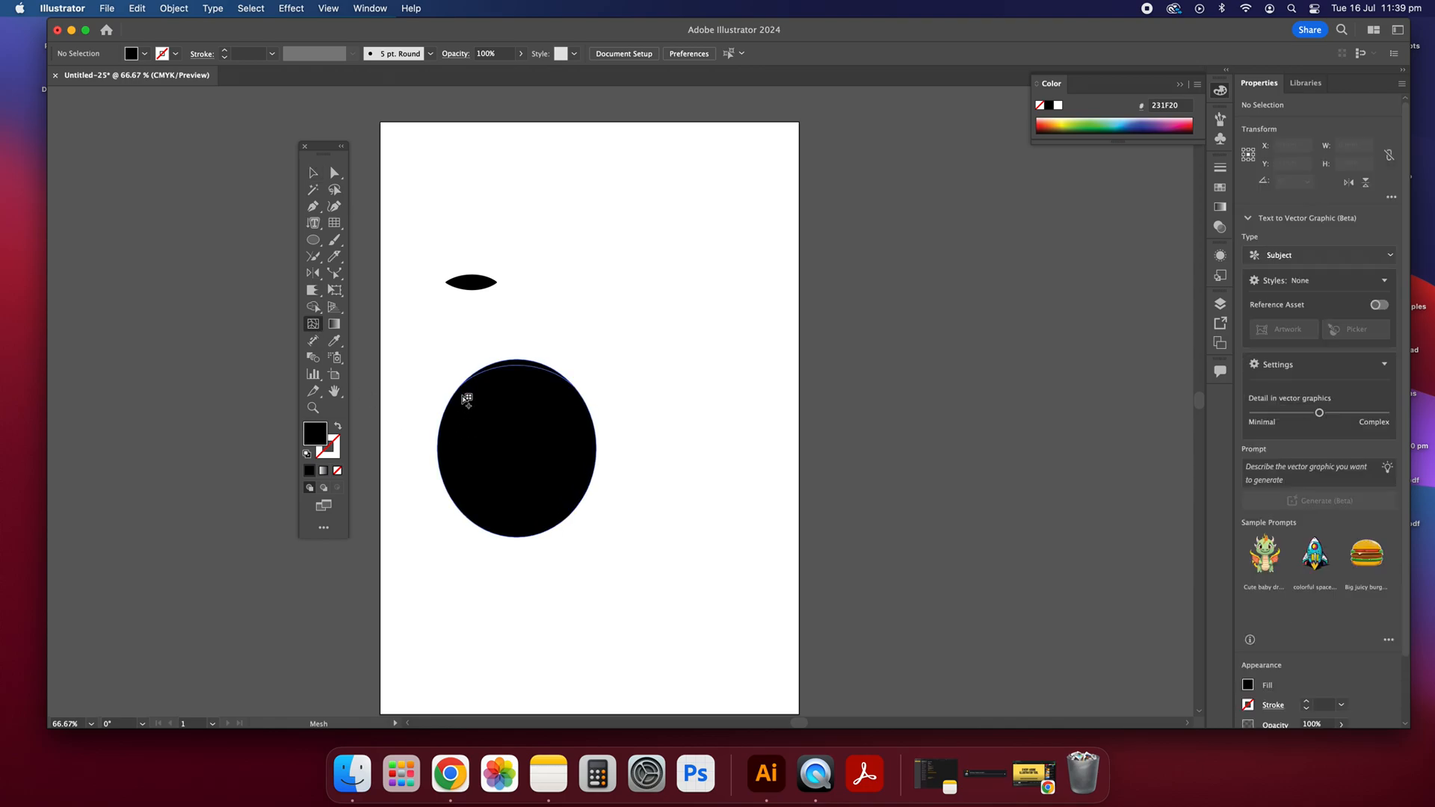
click(516, 453)
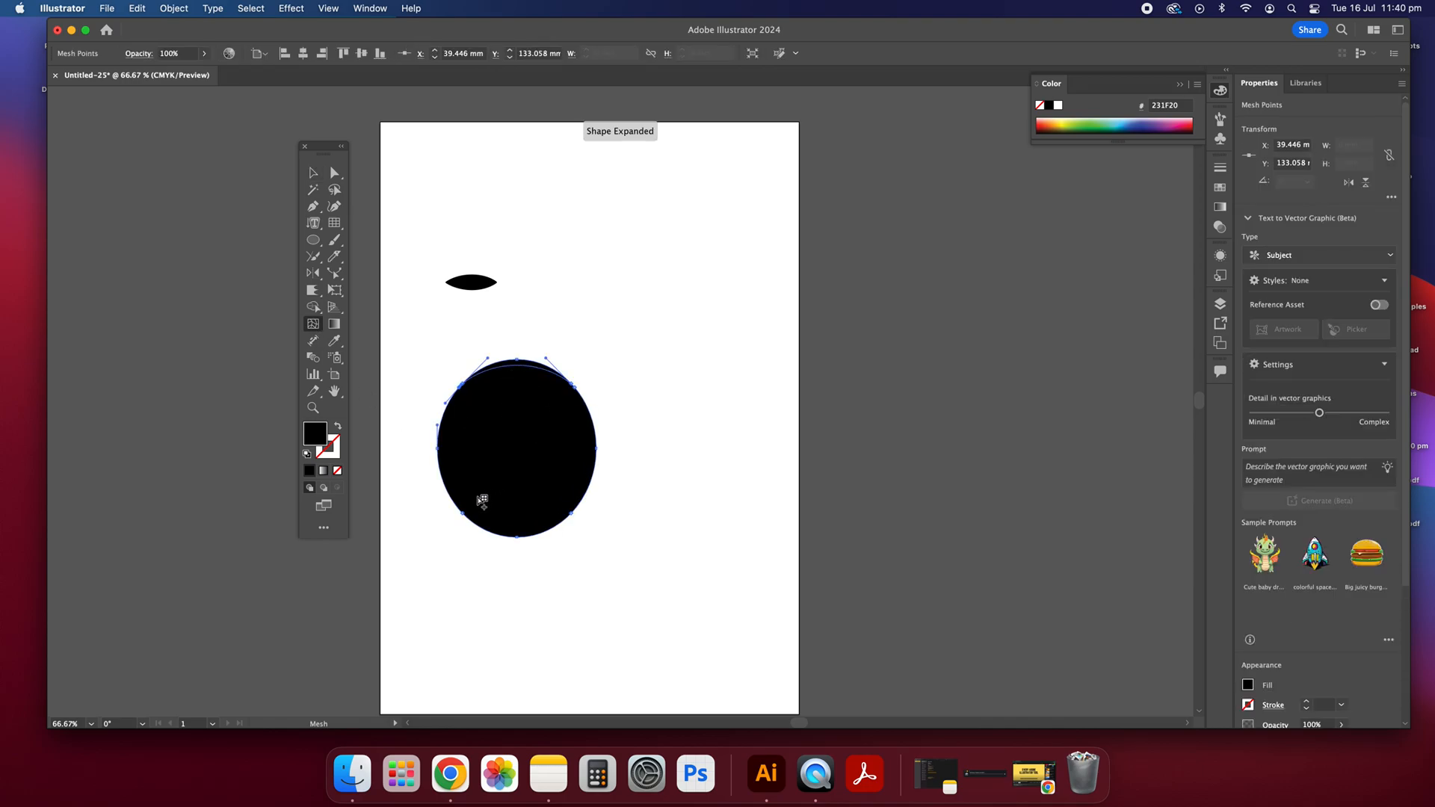
click(480, 519)
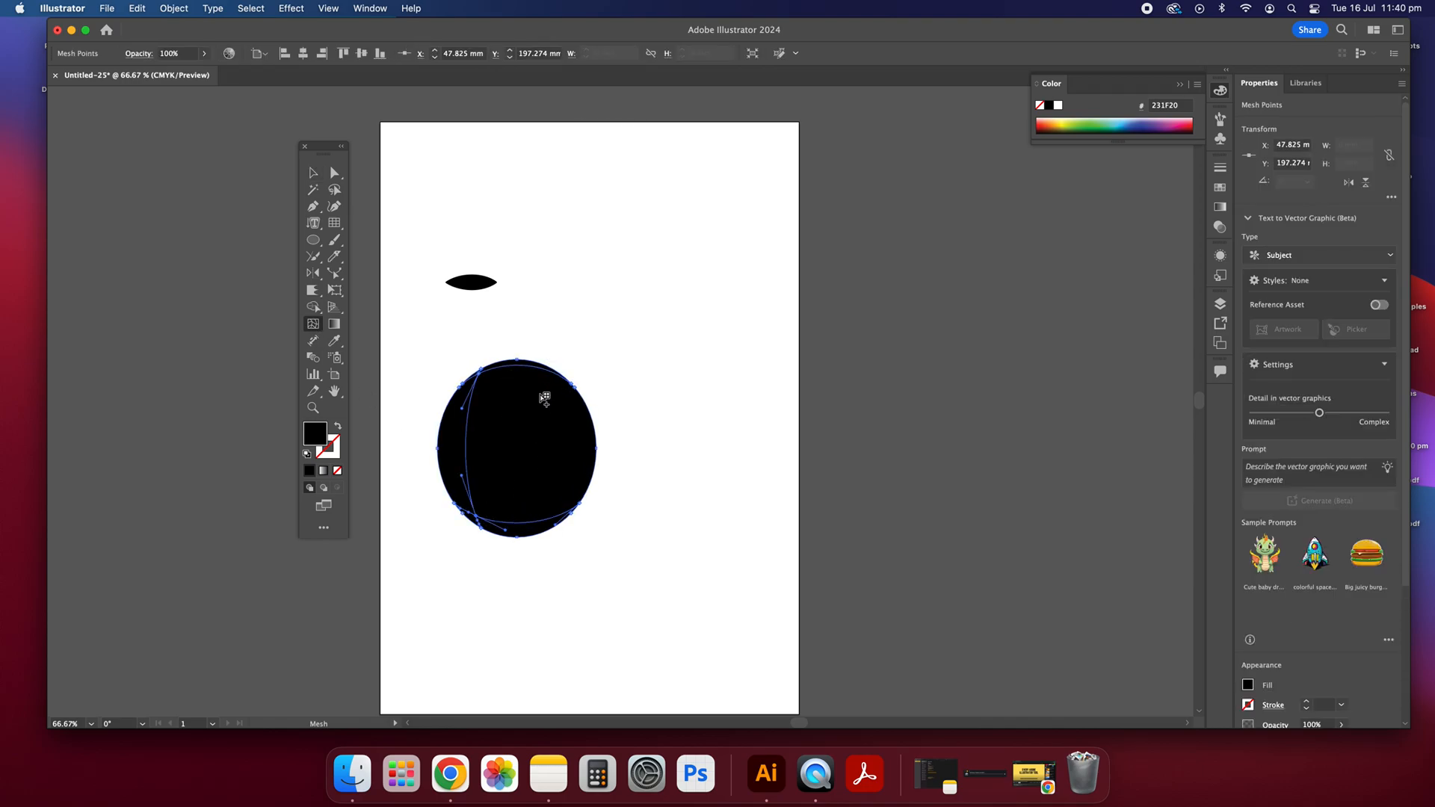
click(554, 408)
click(490, 489)
Step: Bend a mesh line by pulling the handle of the inner lower-left mesh point up and to the right
click(342, 177)
drag(506, 499, 539, 469)
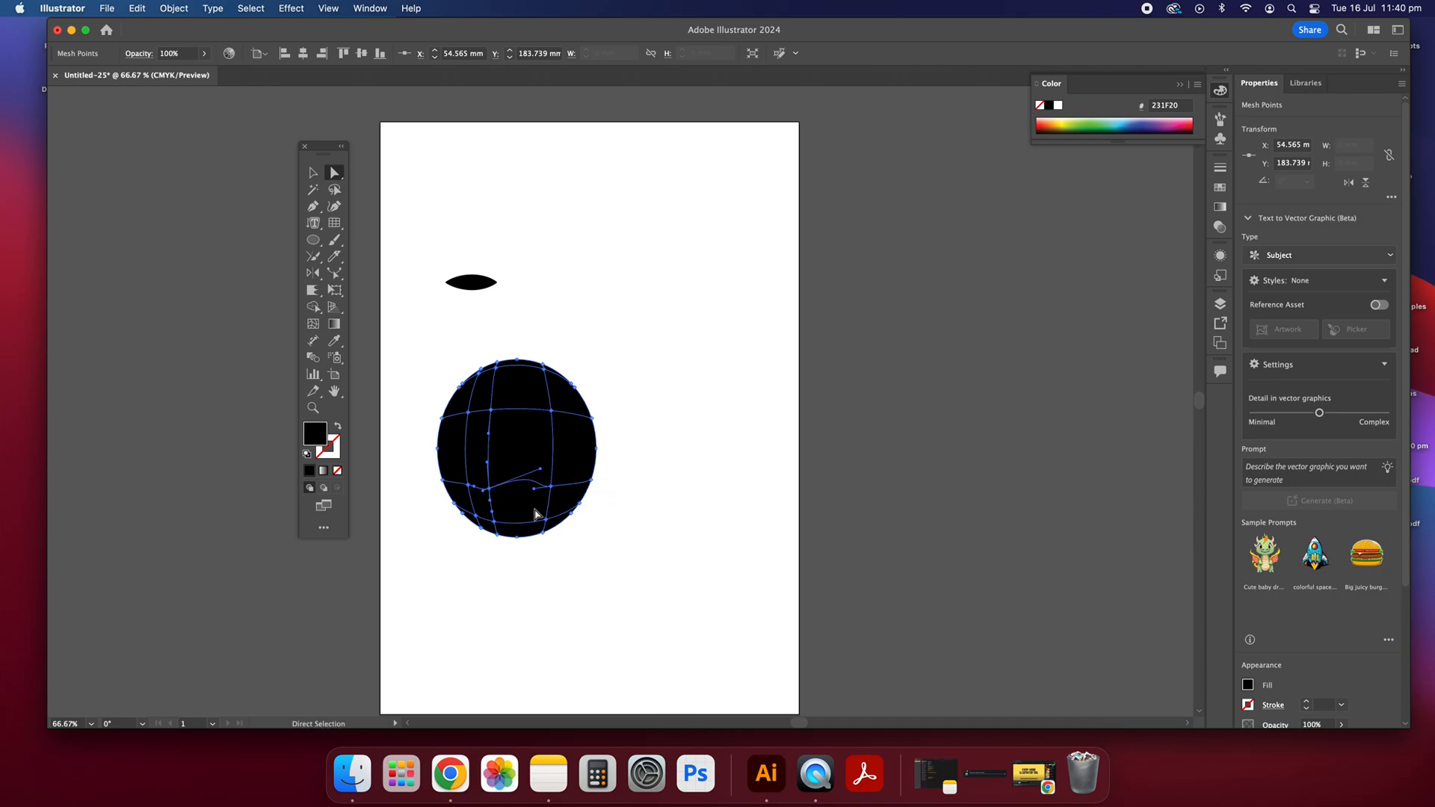
click(312, 173)
click(631, 262)
Step: Move the mesh ellipse right and slightly up, and fill it with grey 7C7C7C
drag(560, 446, 532, 391)
double_click(315, 432)
click(869, 306)
click(699, 451)
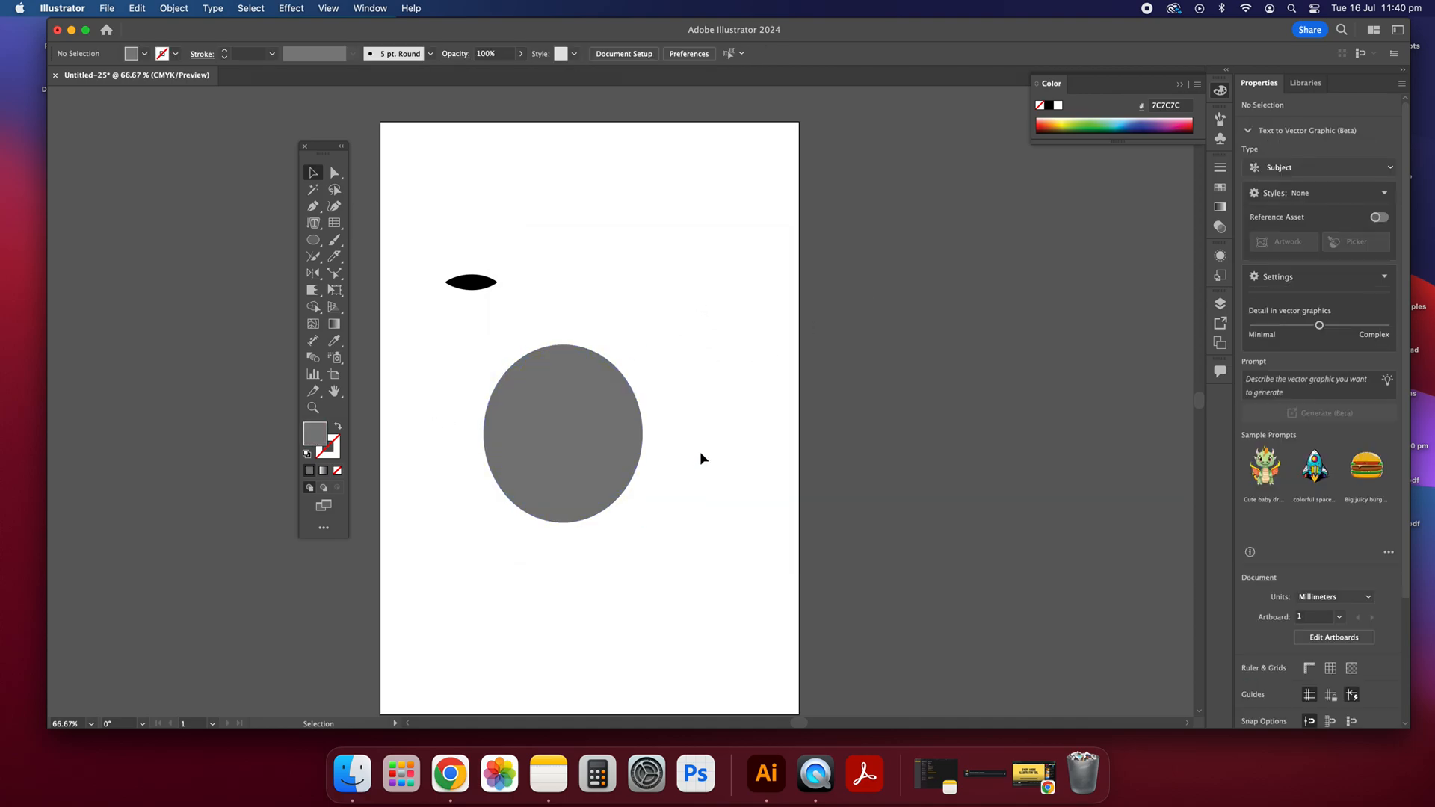
Step: Delete the grey mesh ellipse
click(571, 430)
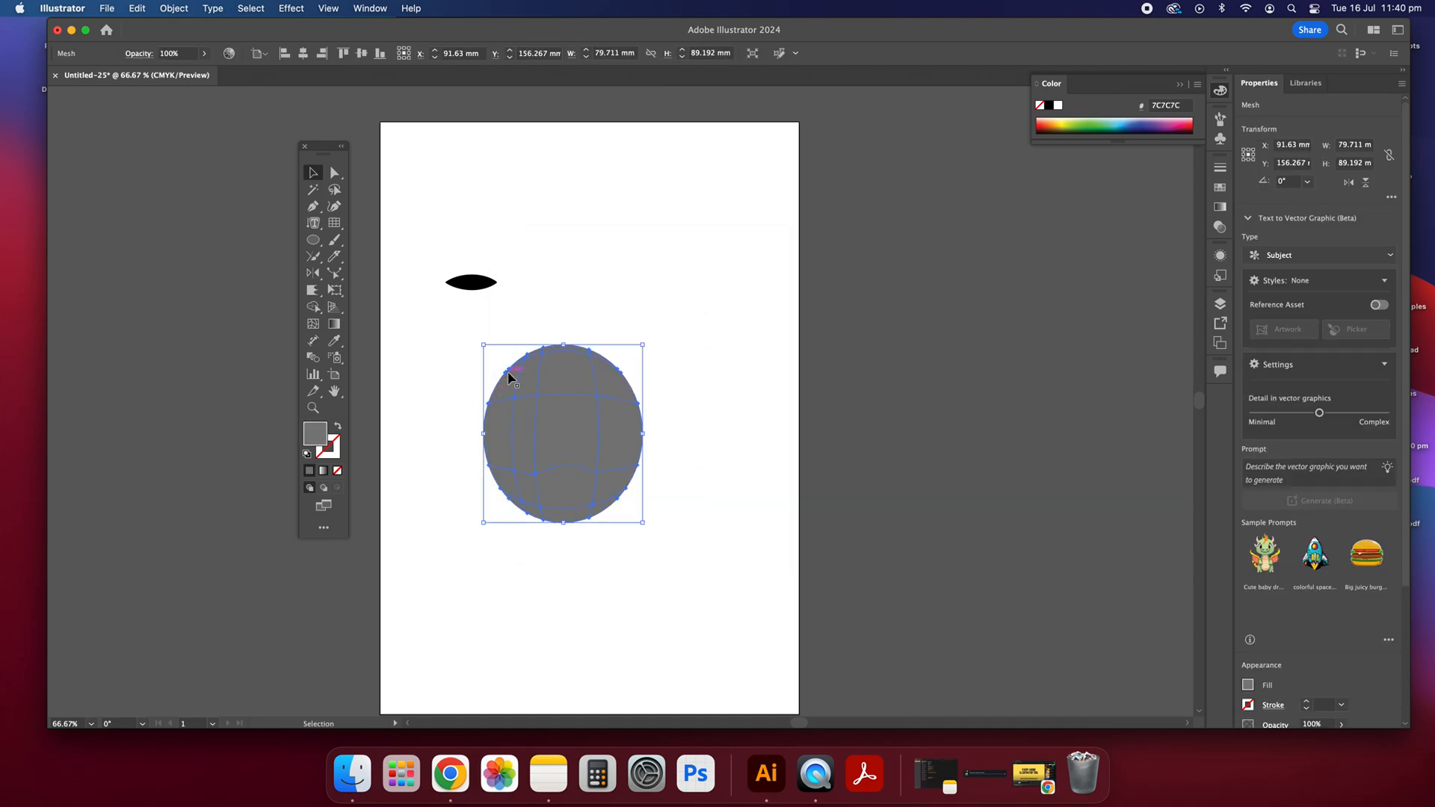
key(Delete)
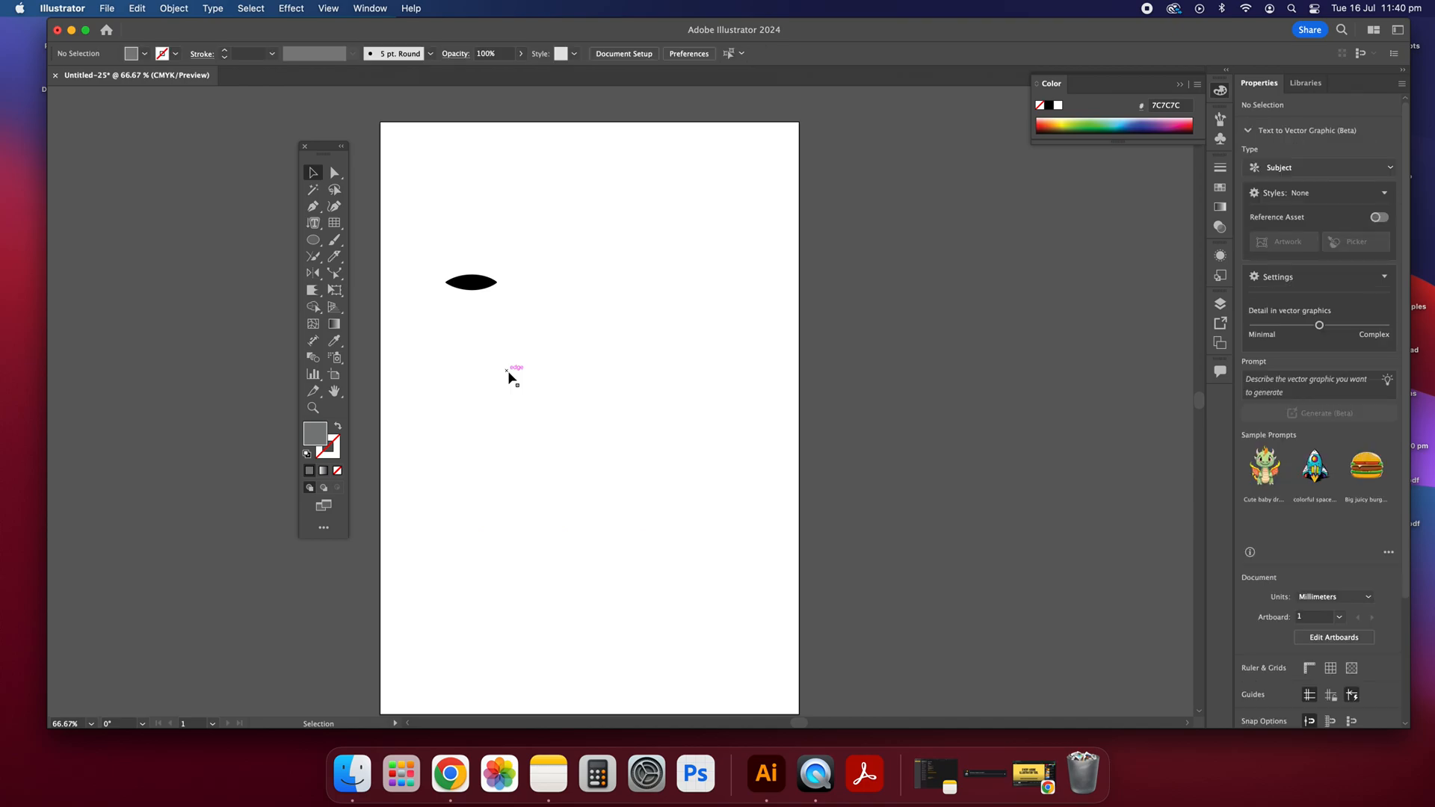
Step: Draw a grey circle about 89 mm in diameter below the small lens shape and deselect it
click(313, 240)
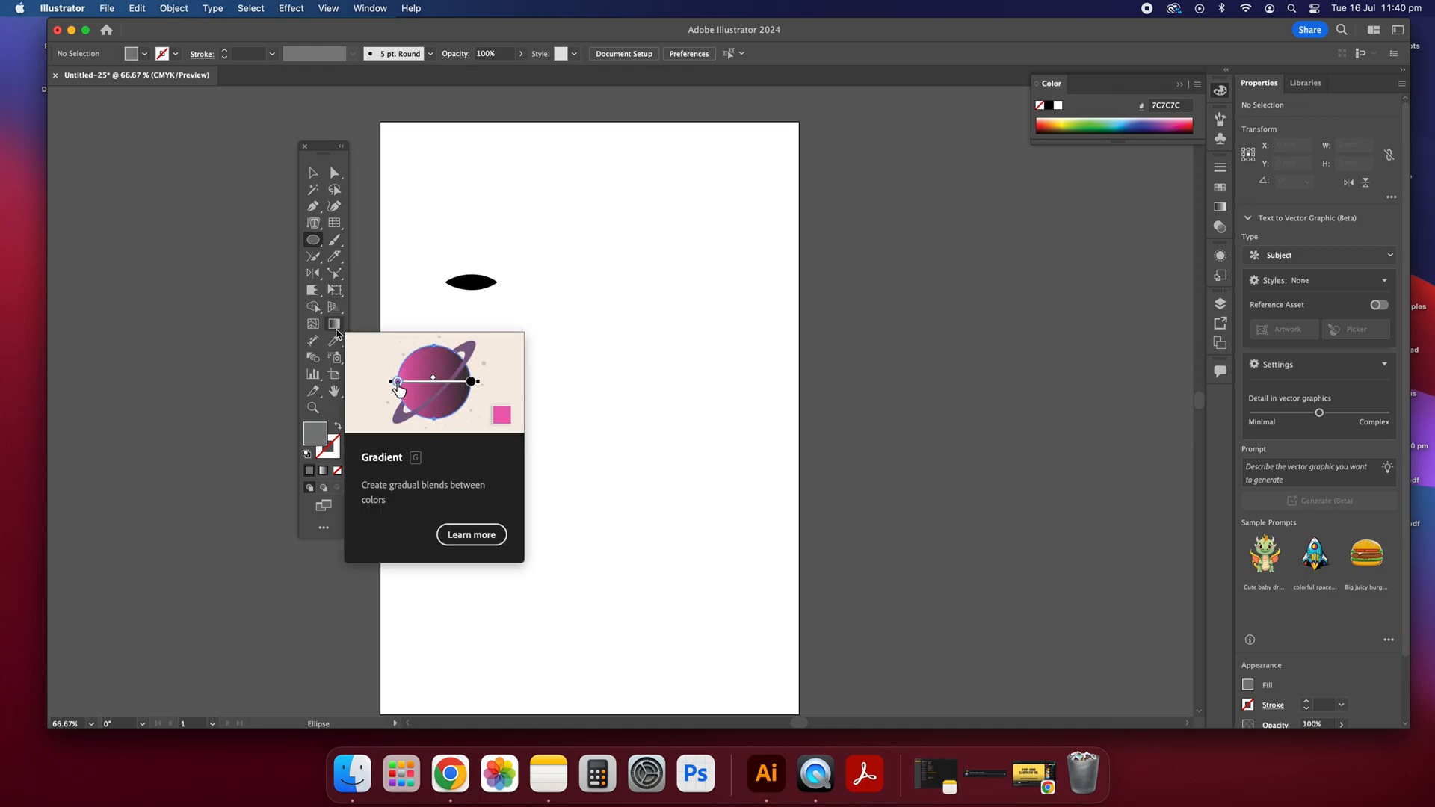
click(313, 172)
click(313, 240)
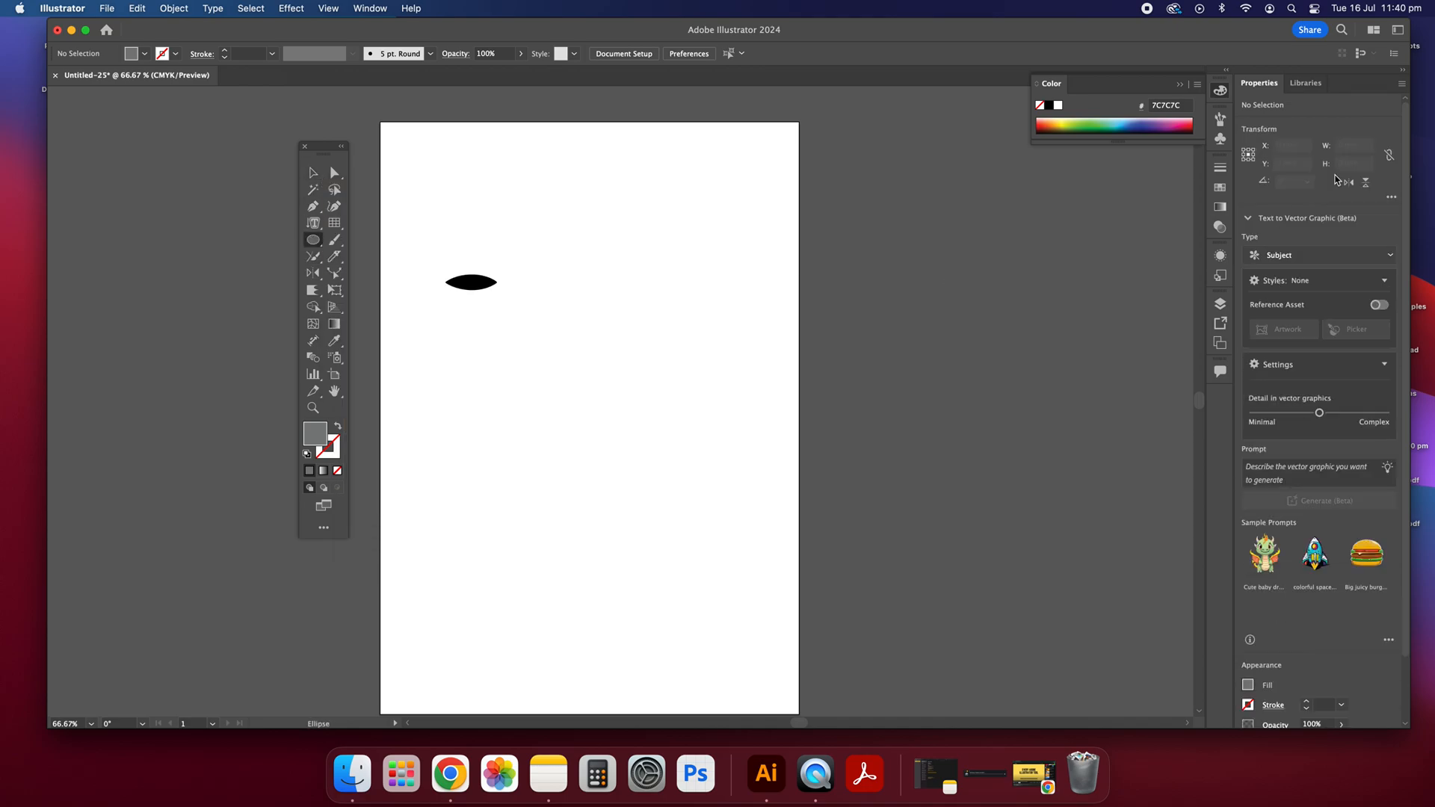
drag(438, 371, 615, 547)
click(313, 173)
click(644, 408)
Step: Fill the grey circle with a white-to-black linear gradient
click(618, 464)
click(1218, 209)
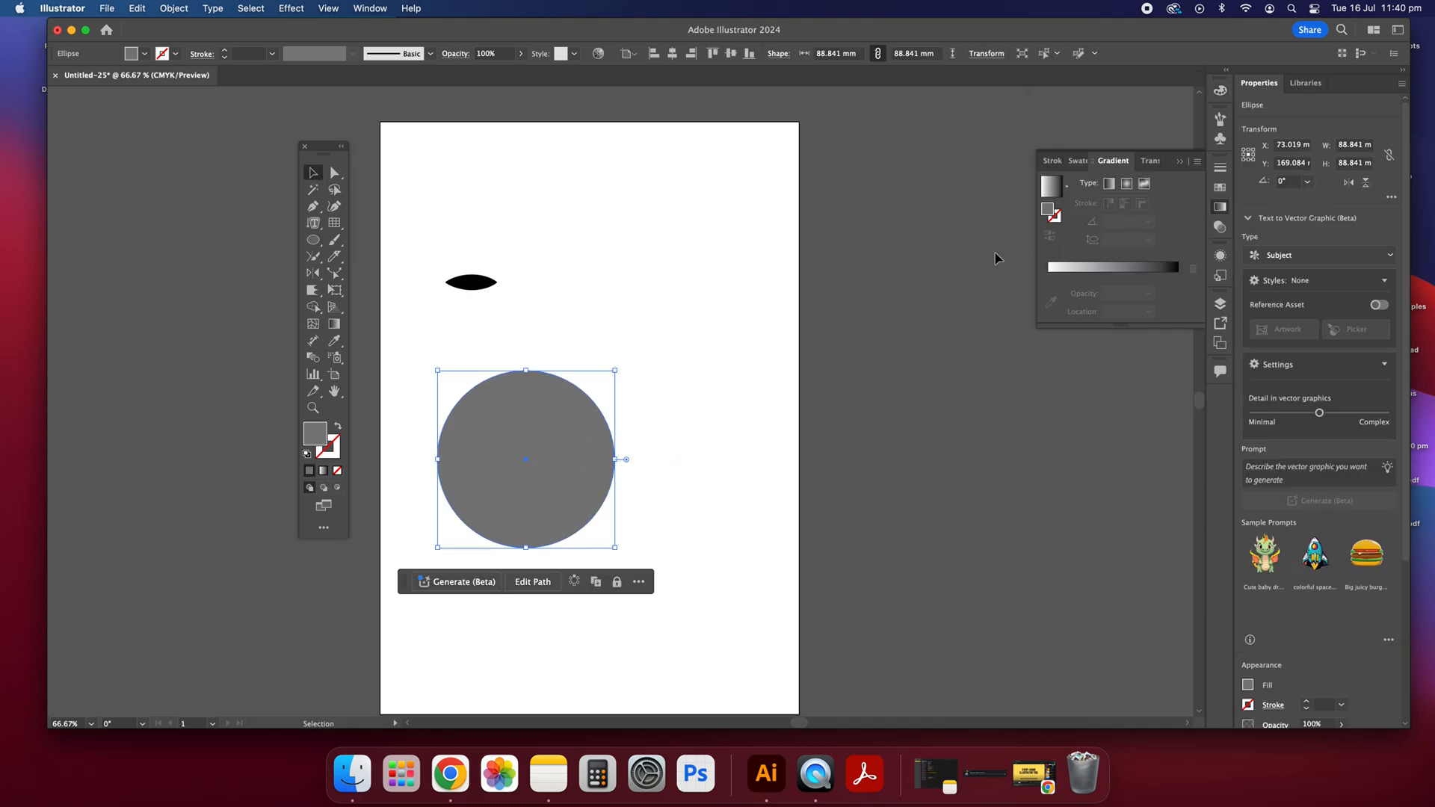
click(1057, 281)
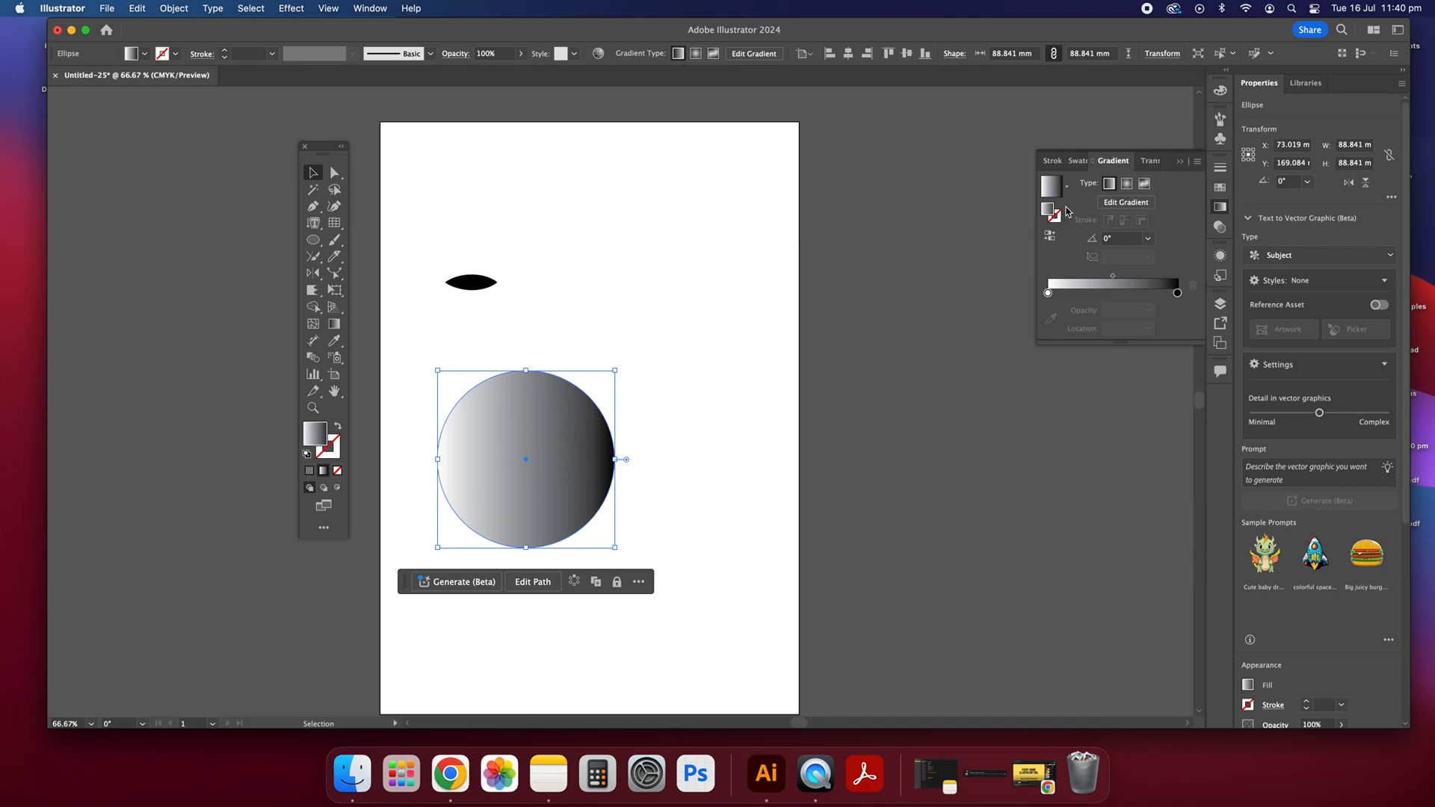
Step: Add a yellow colour stop near the white start of the circle's gradient and slide it toward the black end
click(1047, 293)
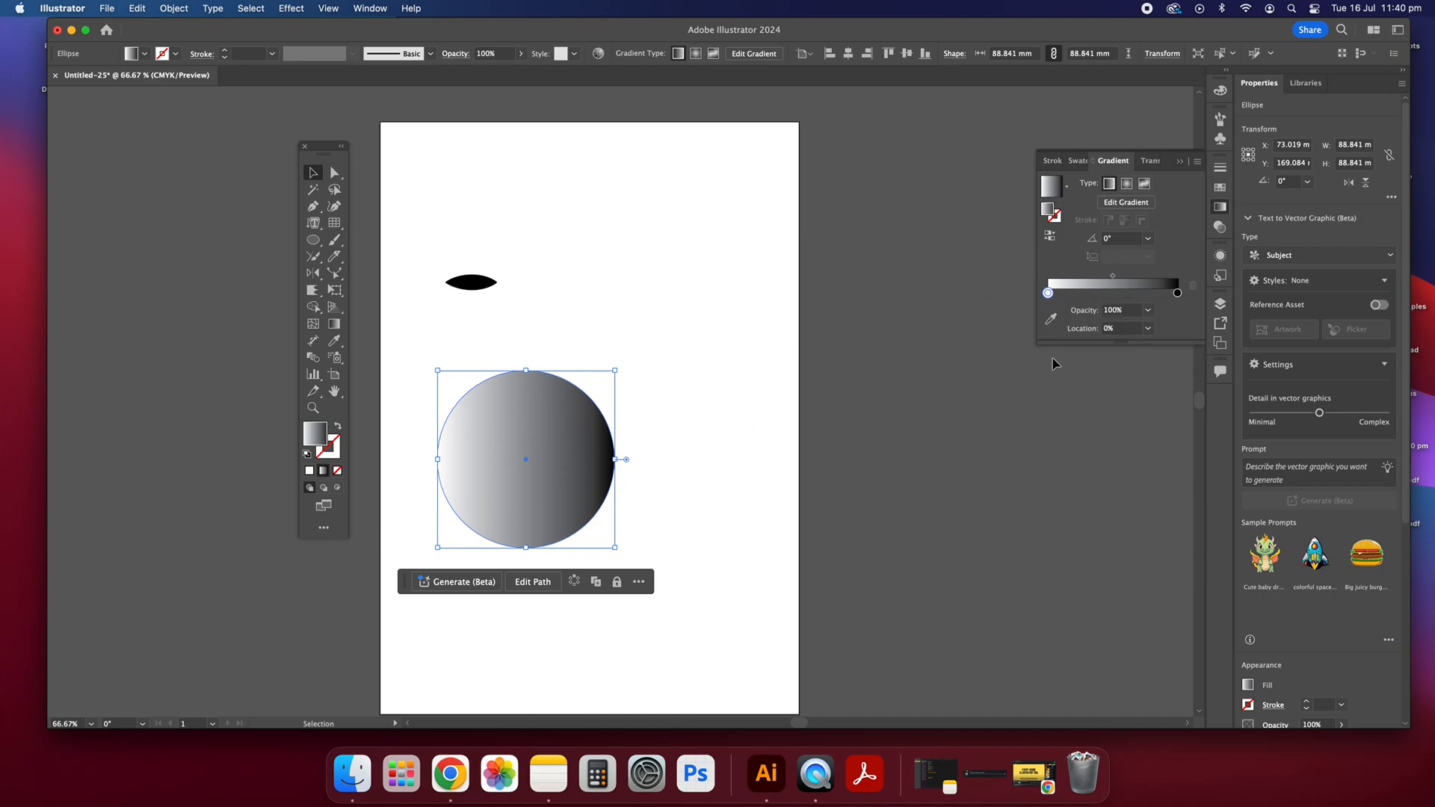
double_click(1048, 292)
click(1076, 337)
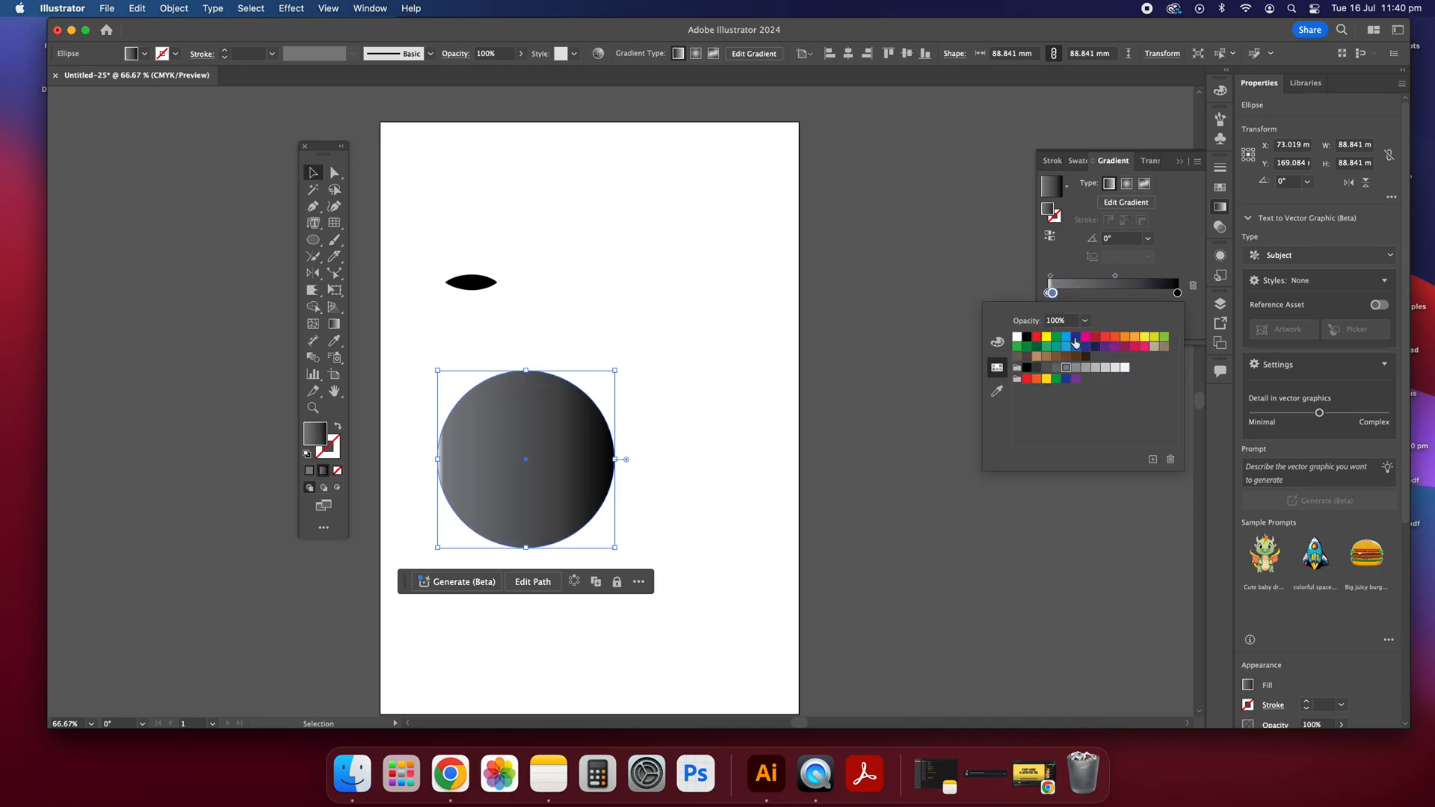
click(1141, 338)
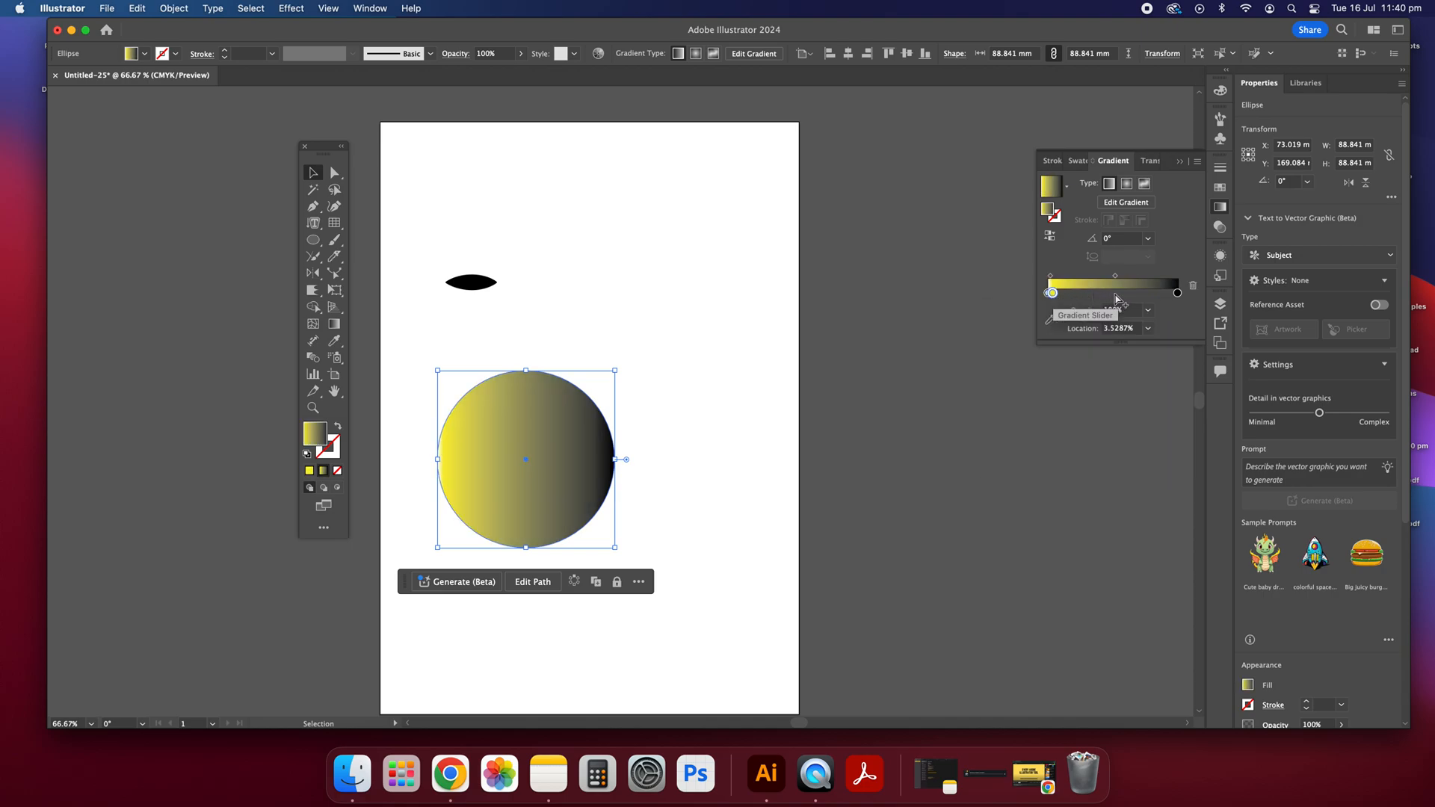
mouse_move(1058, 301)
mouse_down()
mouse_move(1137, 293)
mouse_move(1055, 323)
mouse_up()
drag(1172, 293, 1194, 302)
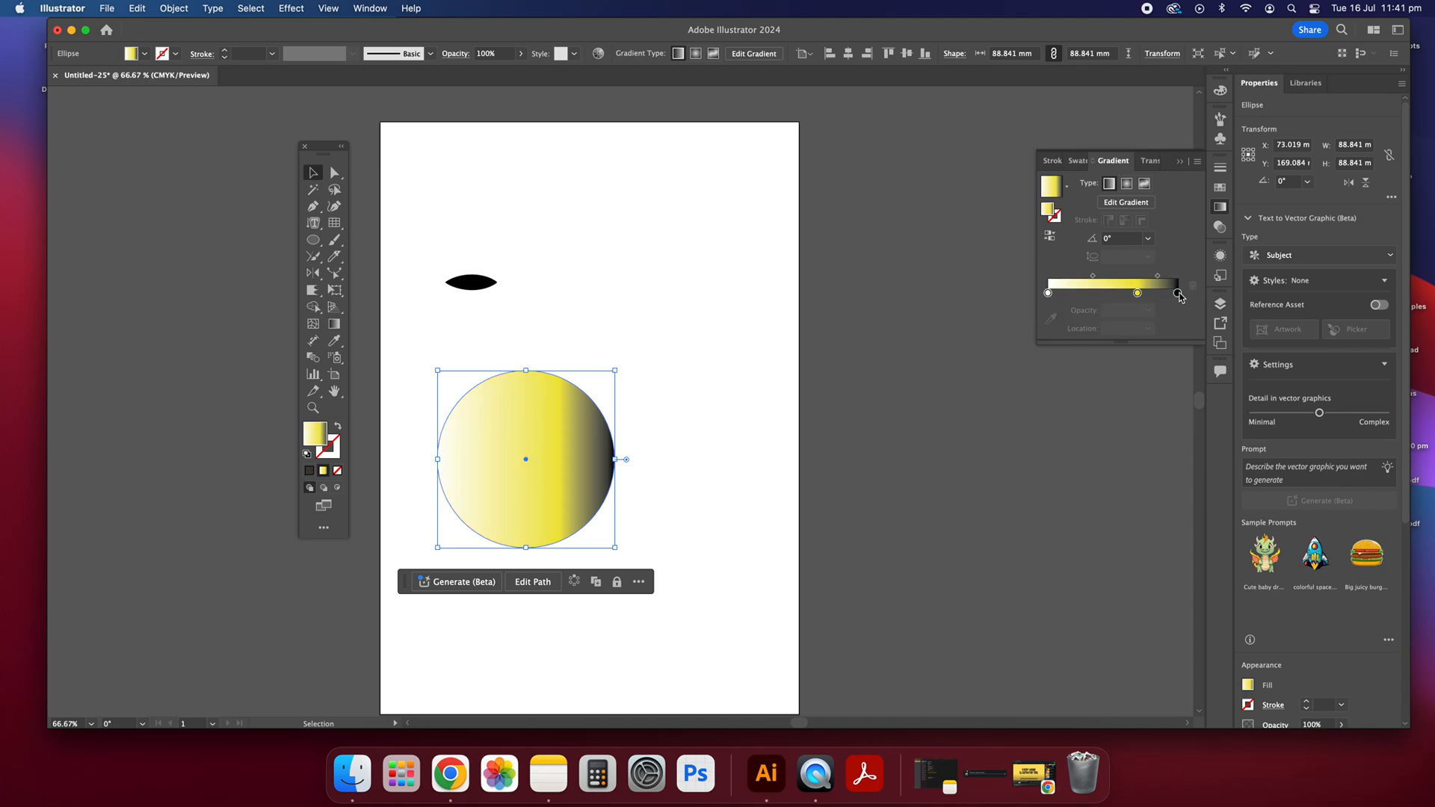
Step: Change the gradient's black end stop to dark purple and move the yellow stop to about 48%
double_click(1178, 294)
click(1105, 346)
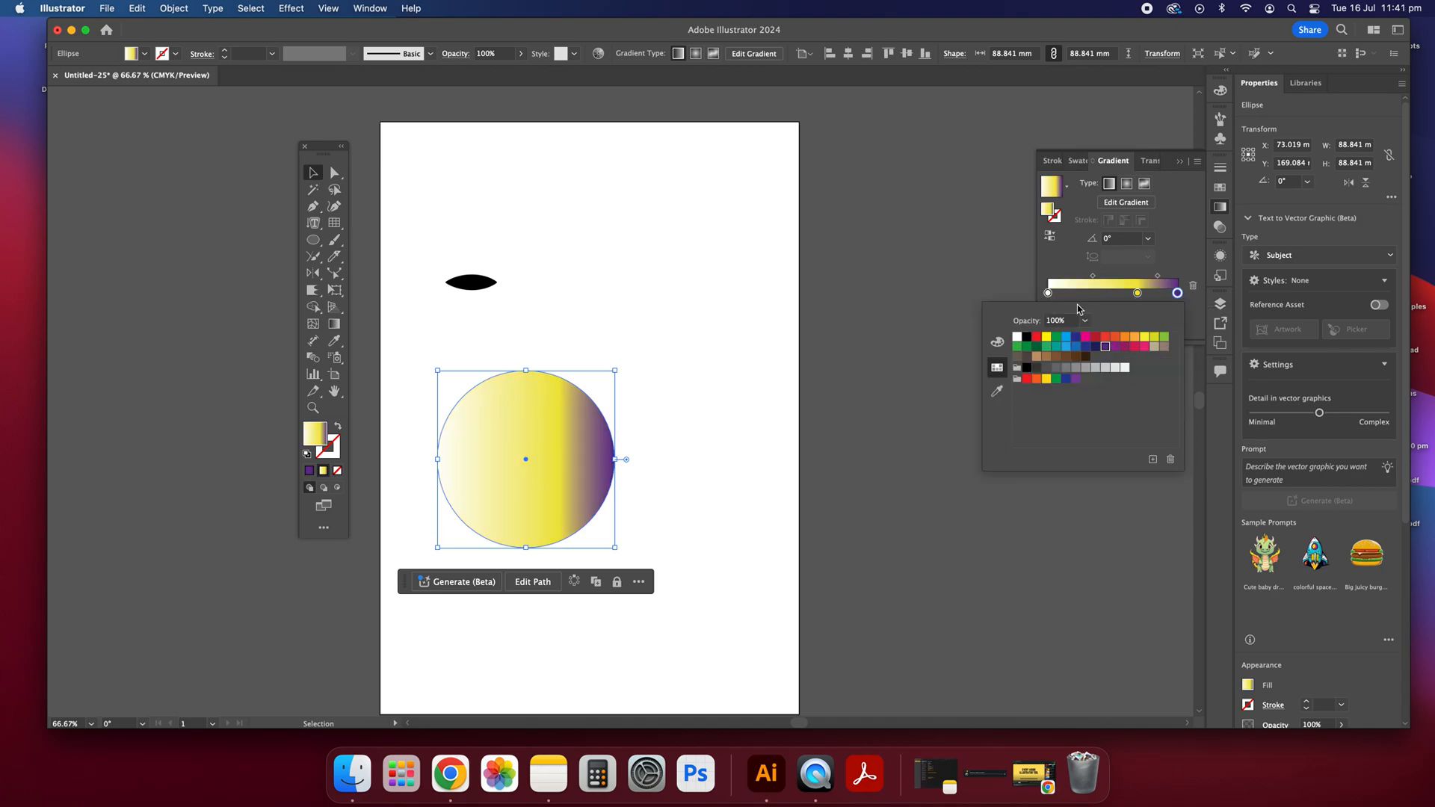
click(1153, 279)
mouse_move(1138, 293)
mouse_down()
mouse_move(1096, 294)
mouse_move(1110, 294)
mouse_up()
click(628, 411)
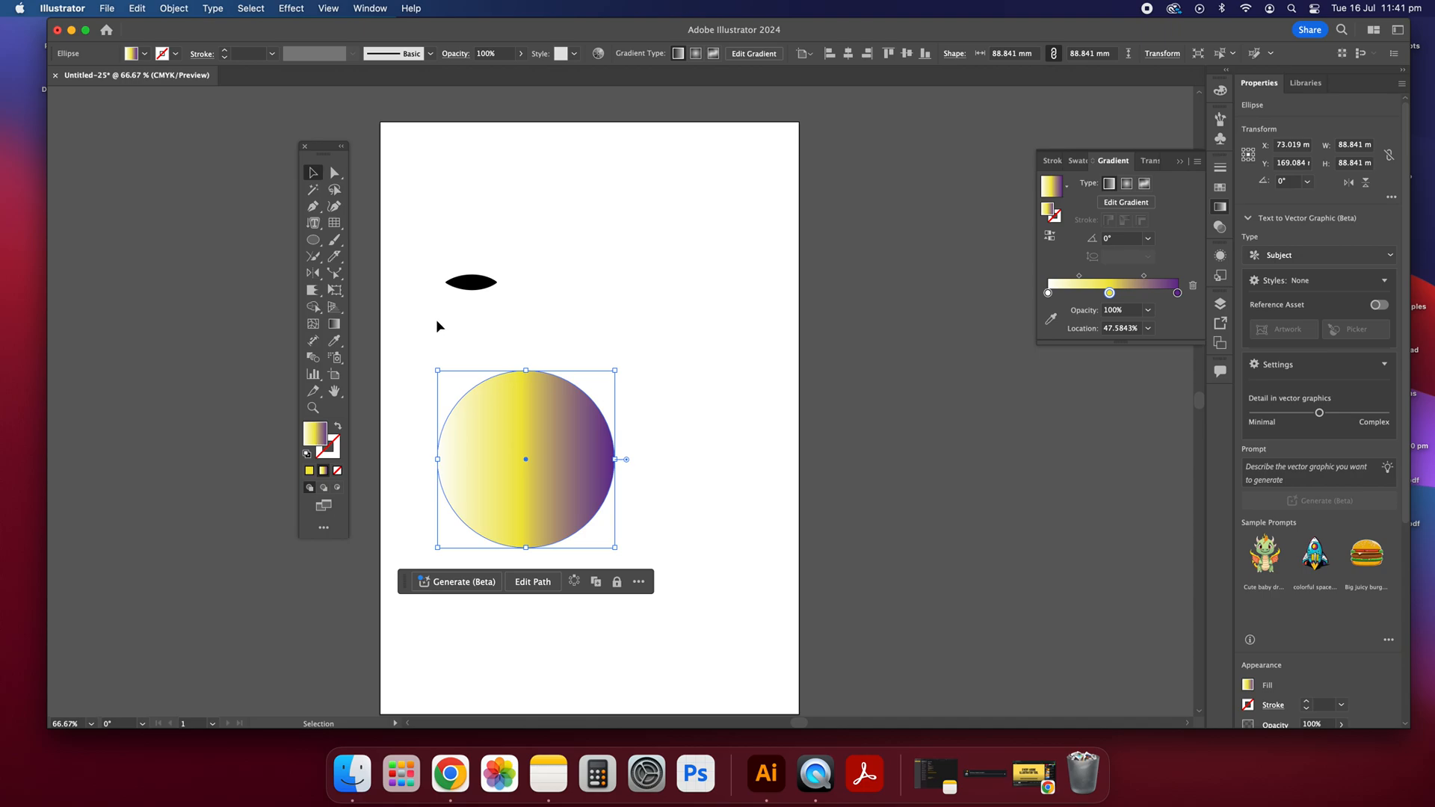
Step: Dimension the gradient circle's height with the Dimension tool, placing the dimension to its right, and deselect
click(321, 343)
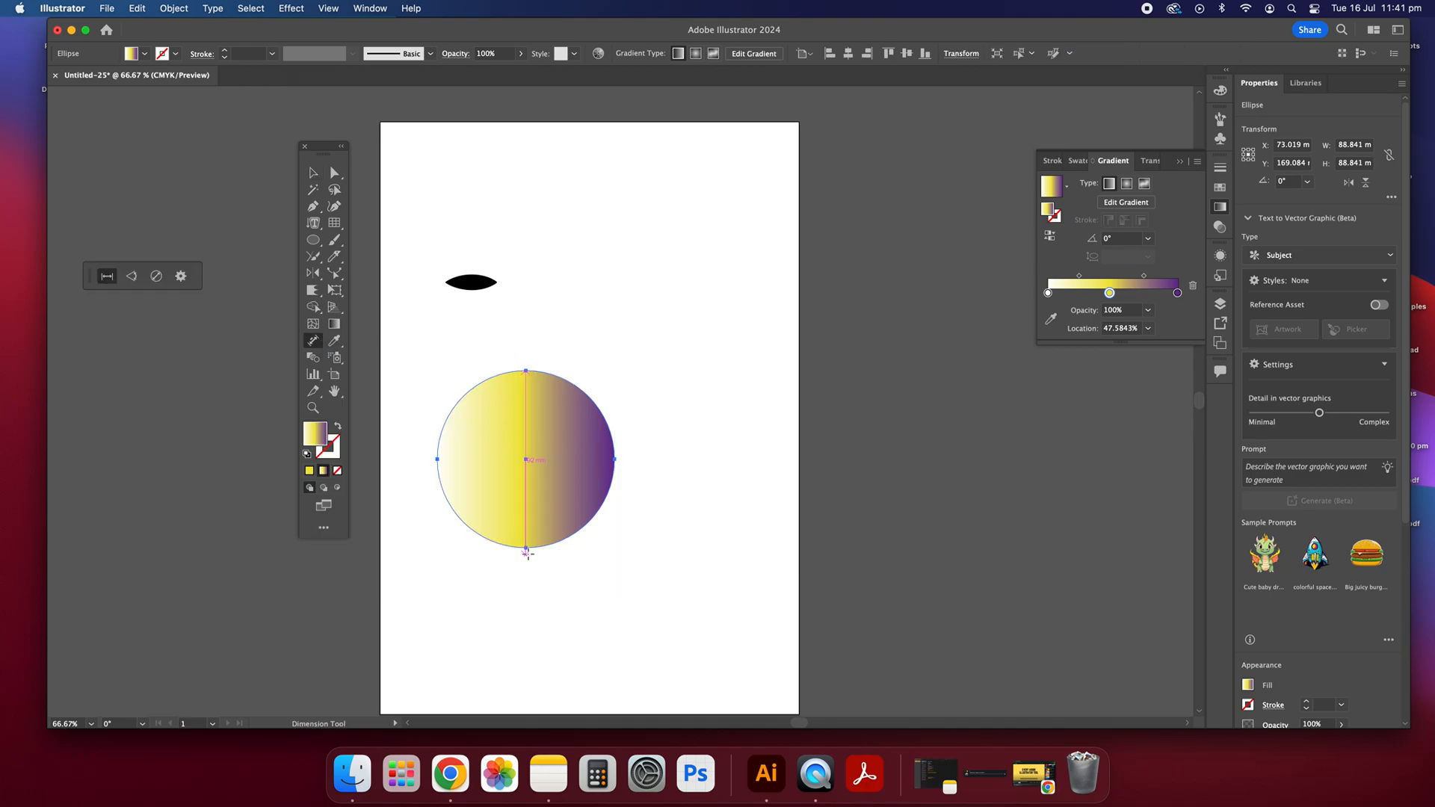
drag(526, 370, 524, 550)
click(661, 508)
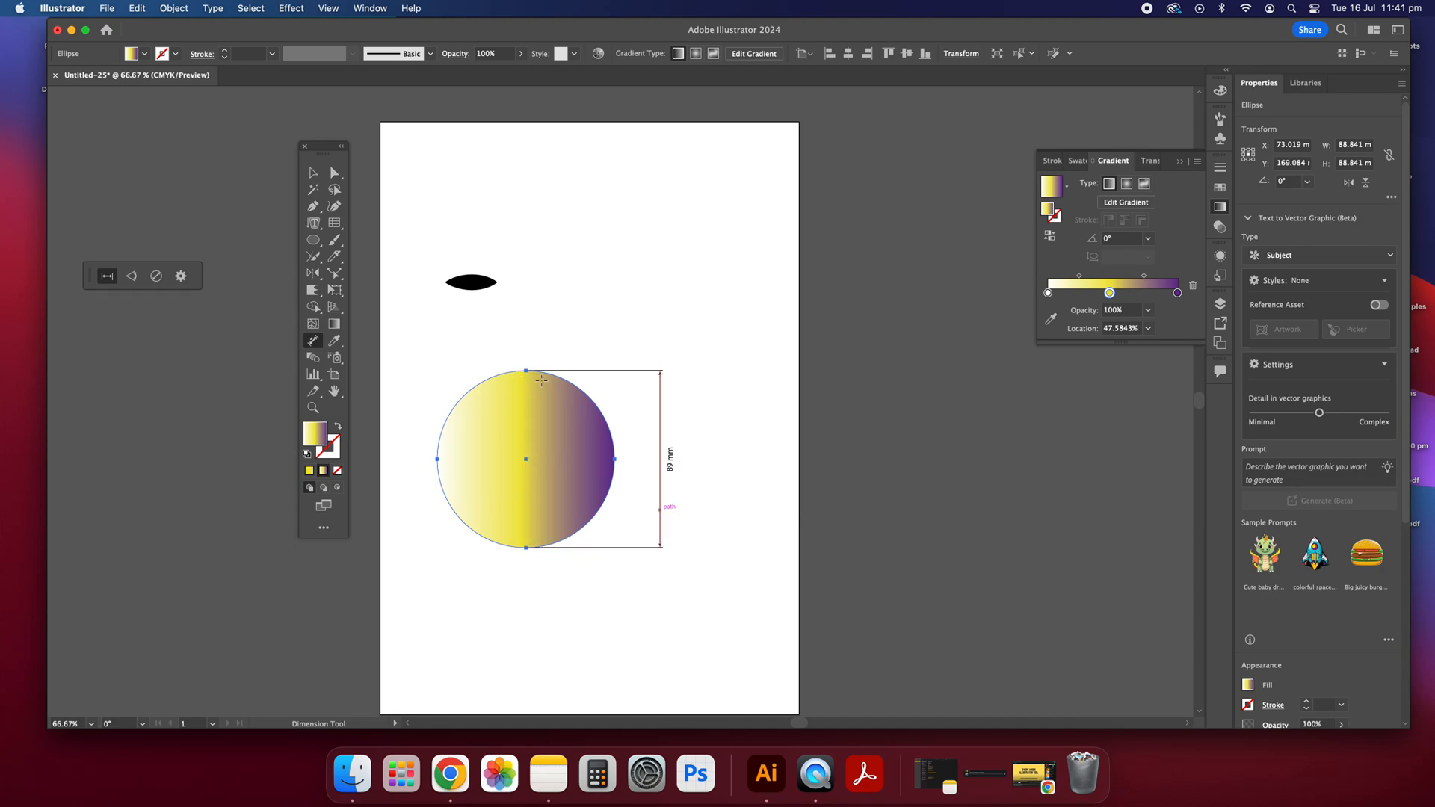
click(312, 172)
click(522, 253)
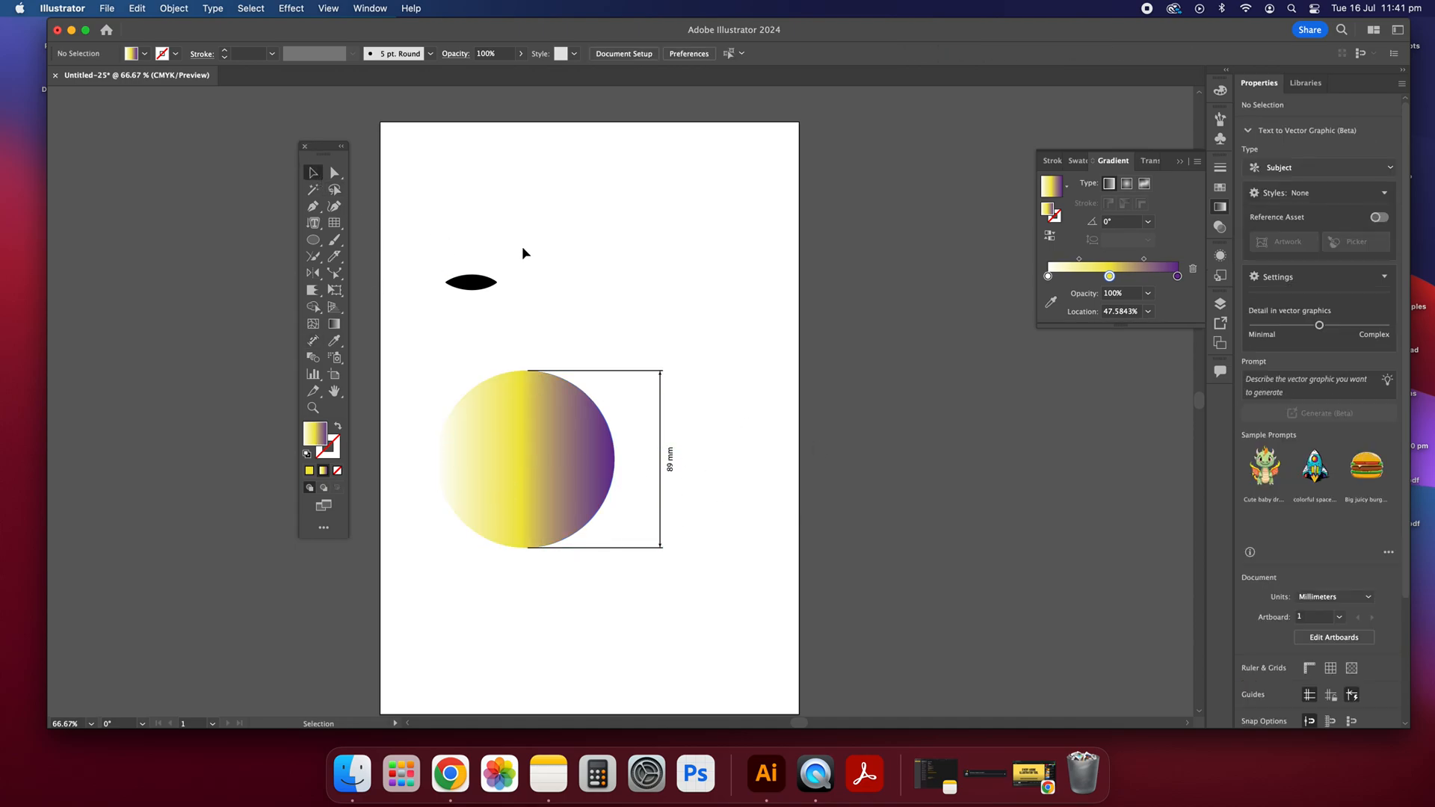
Step: Draw a second gradient-filled circle about 55 mm in diameter above and to the right of the large circle
scroll(521, 253, up, 1)
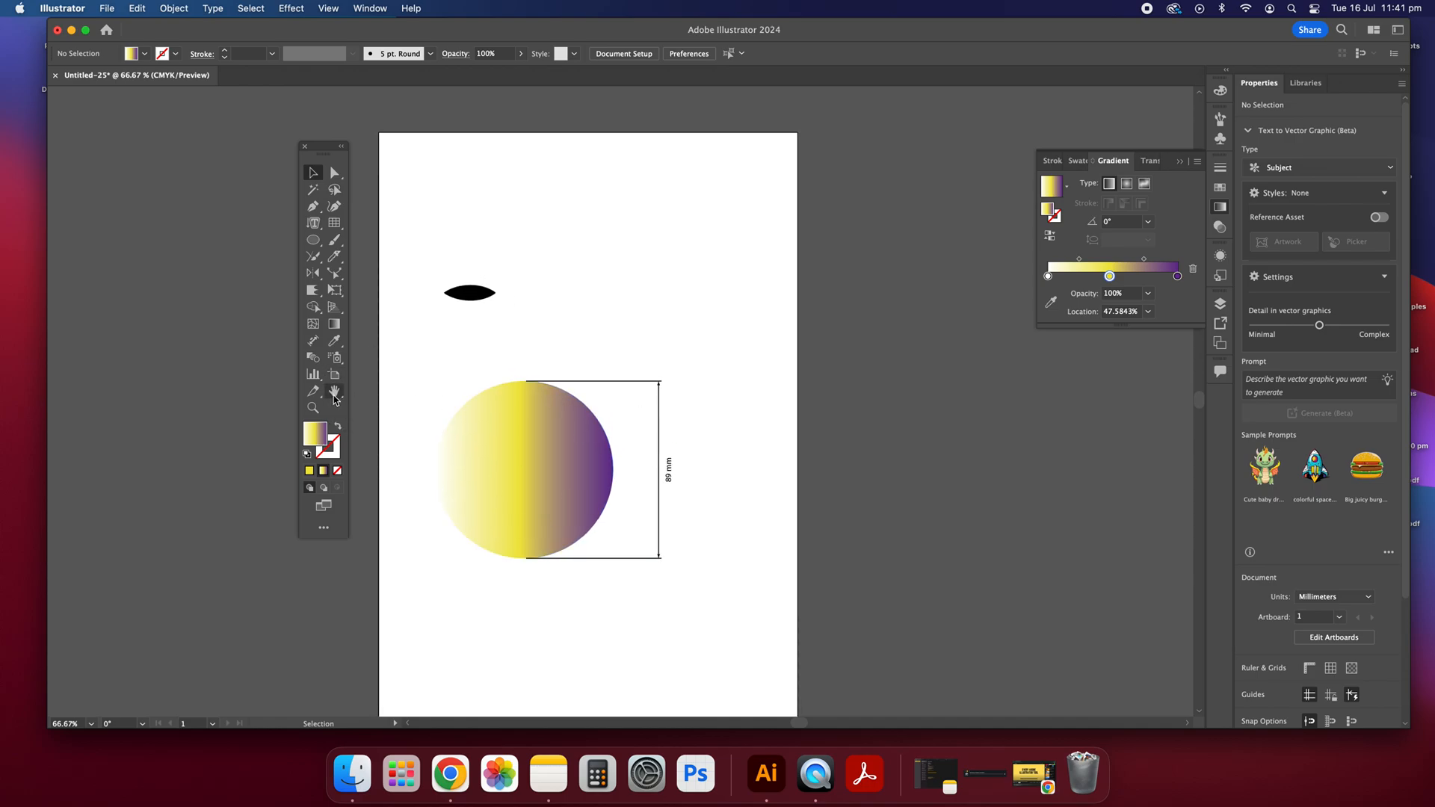
scroll(368, 371, up, 1)
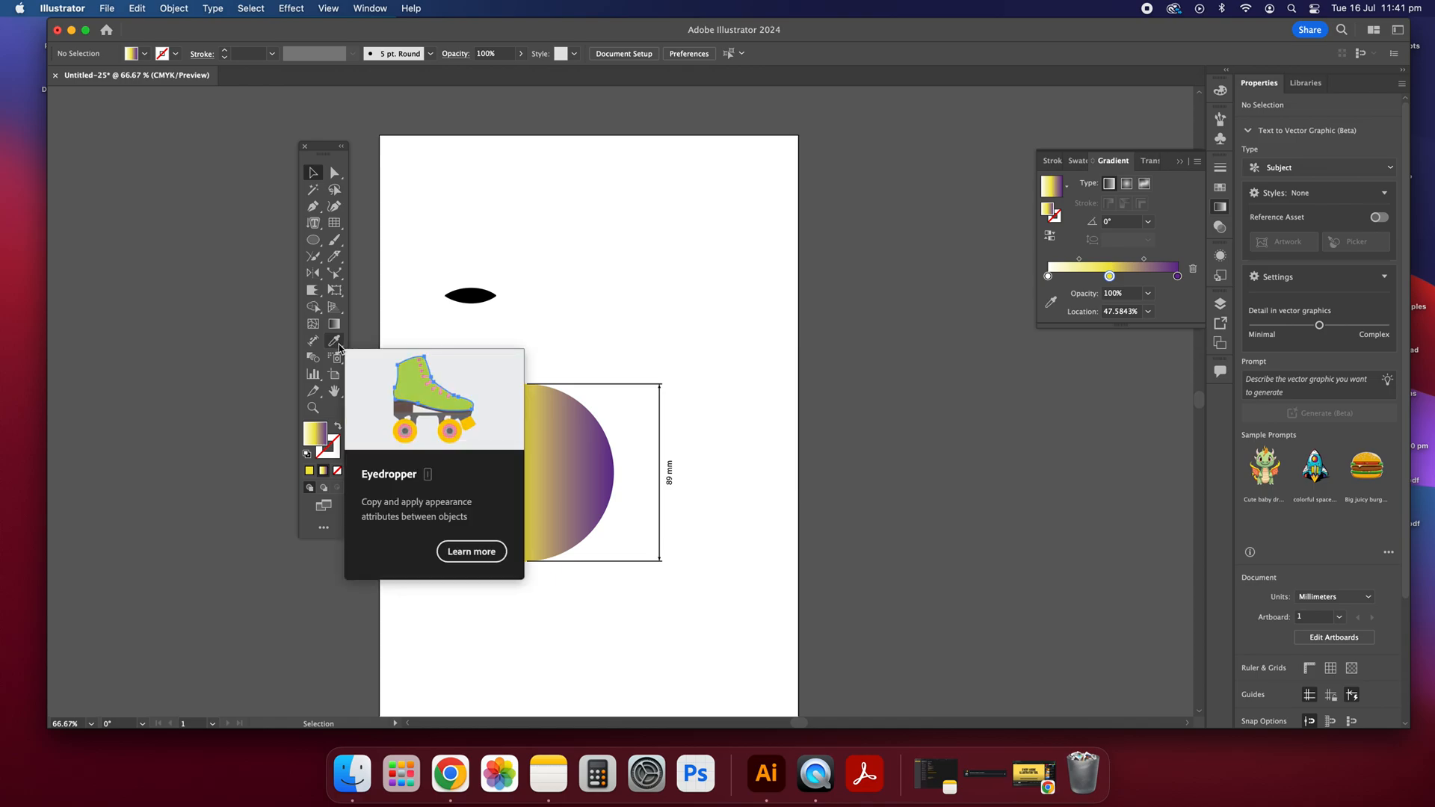
click(312, 240)
drag(590, 229, 699, 339)
click(312, 173)
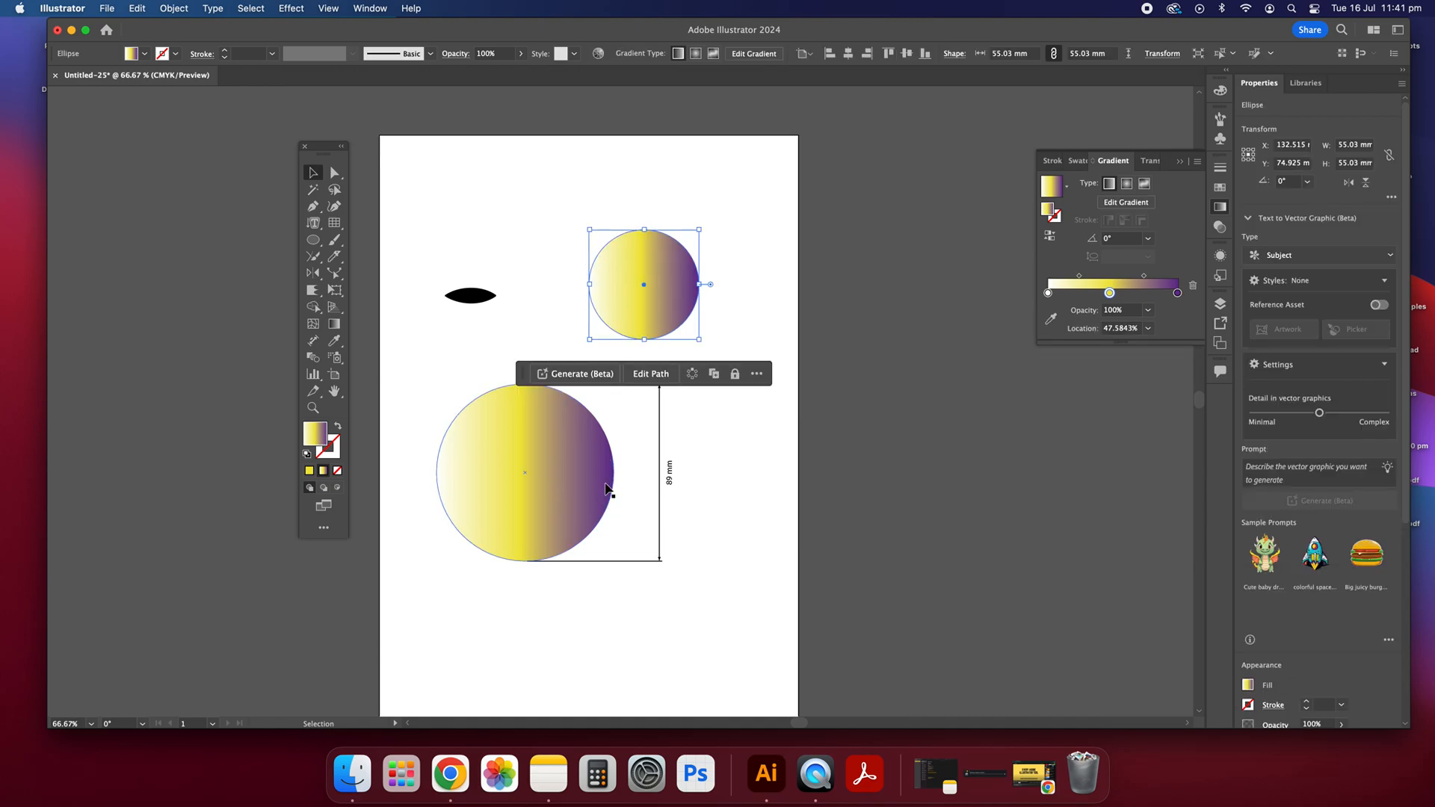
Step: Apply the lens shape's black fill to the small circle with the Eyedropper and deselect it
drag(338, 348, 386, 348)
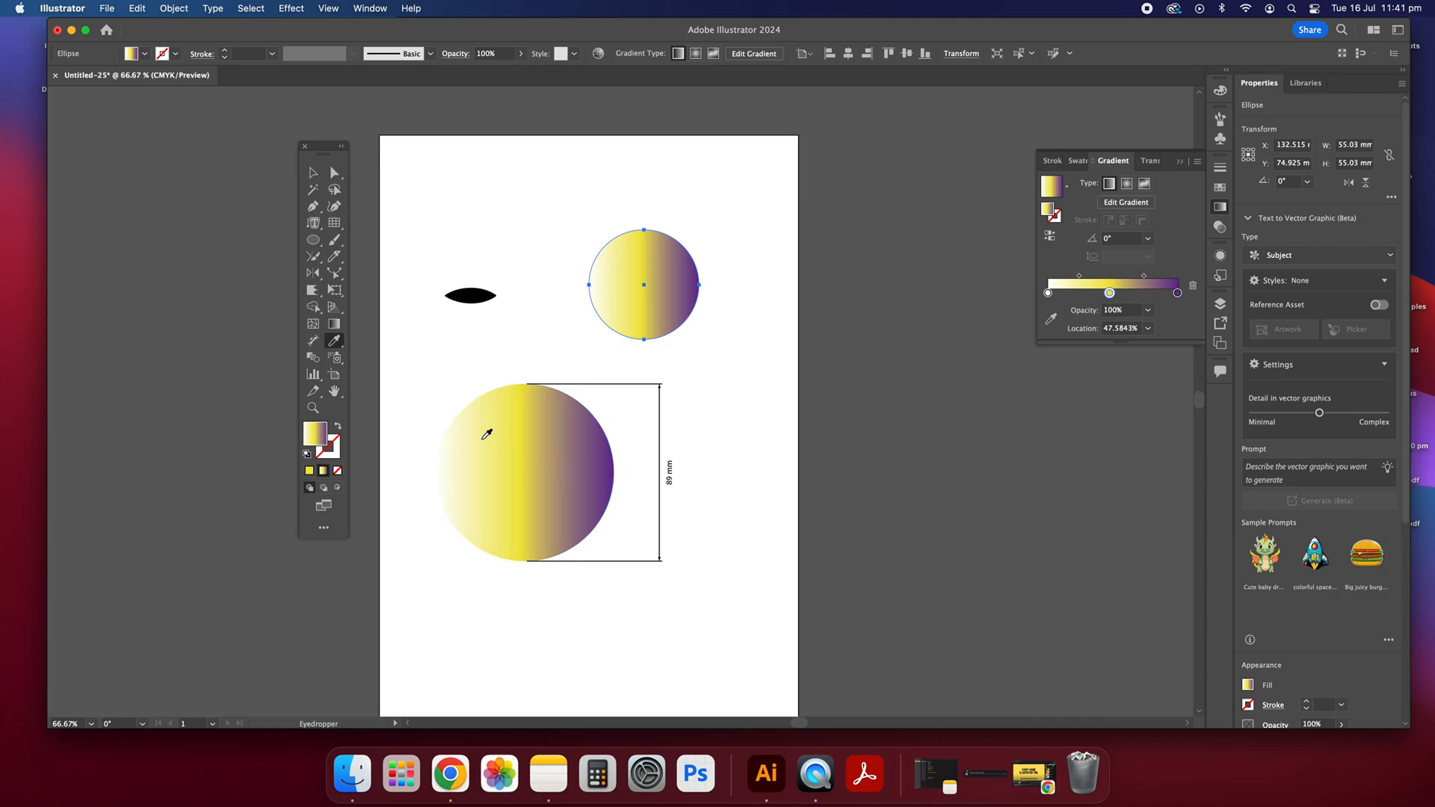
click(313, 173)
click(637, 292)
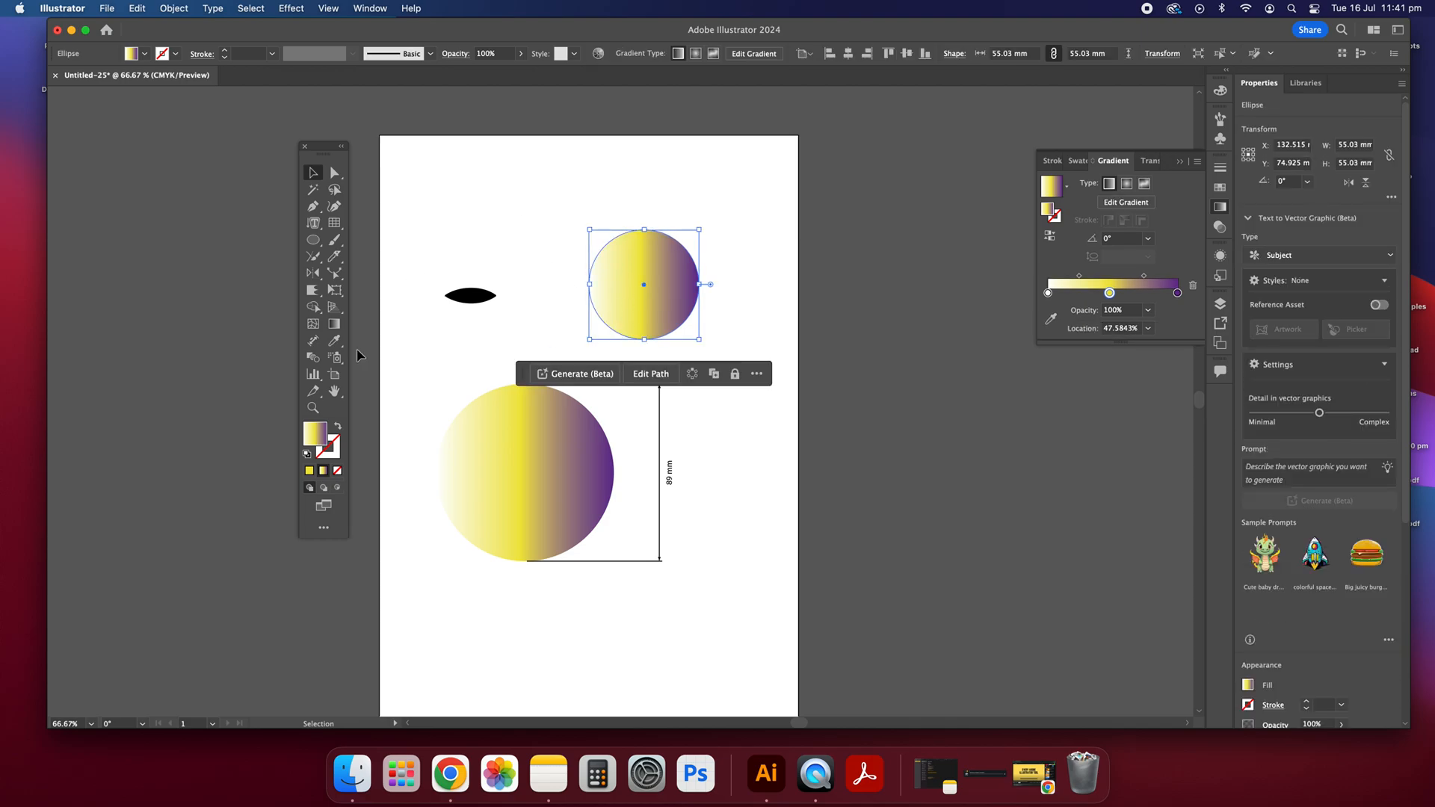
key(i)
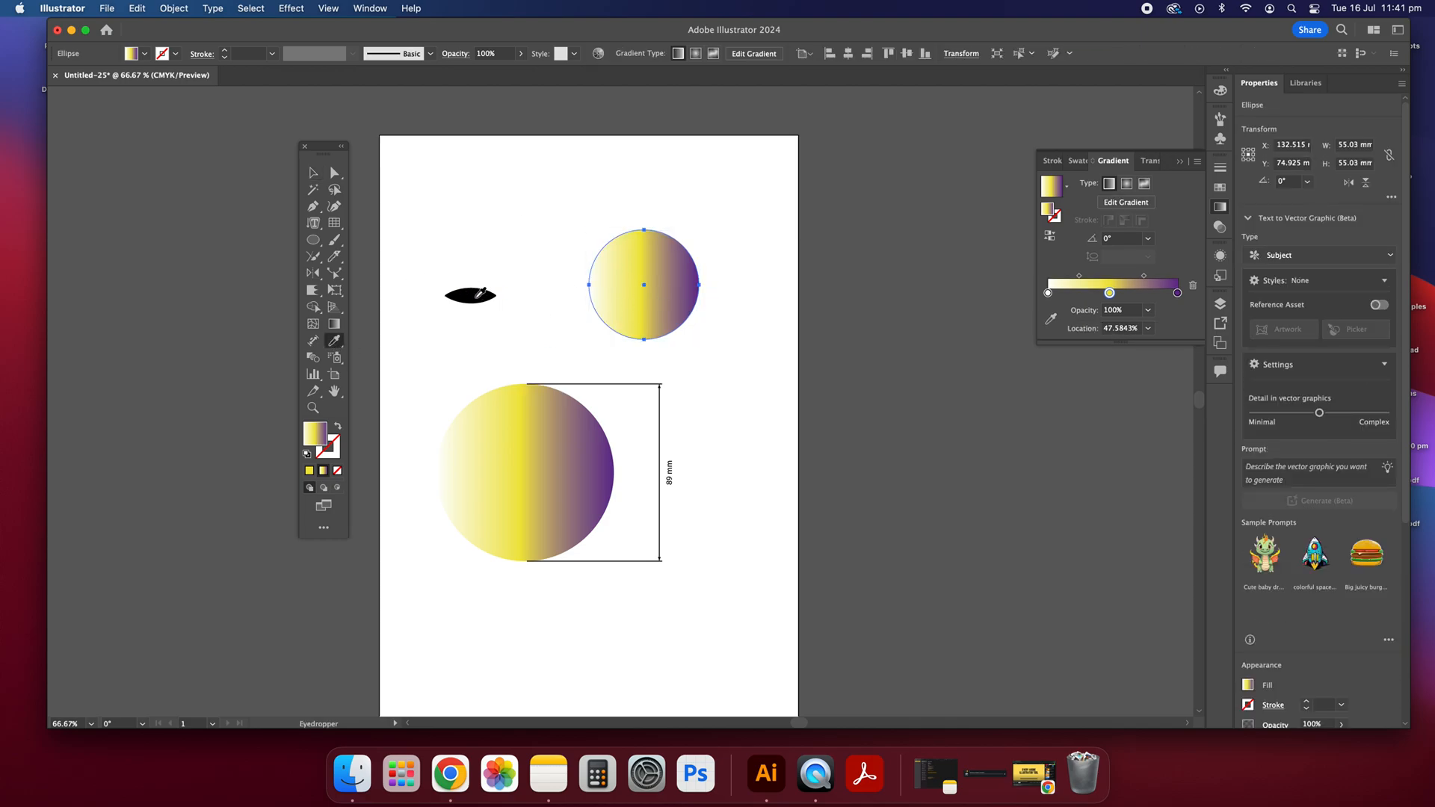
click(475, 294)
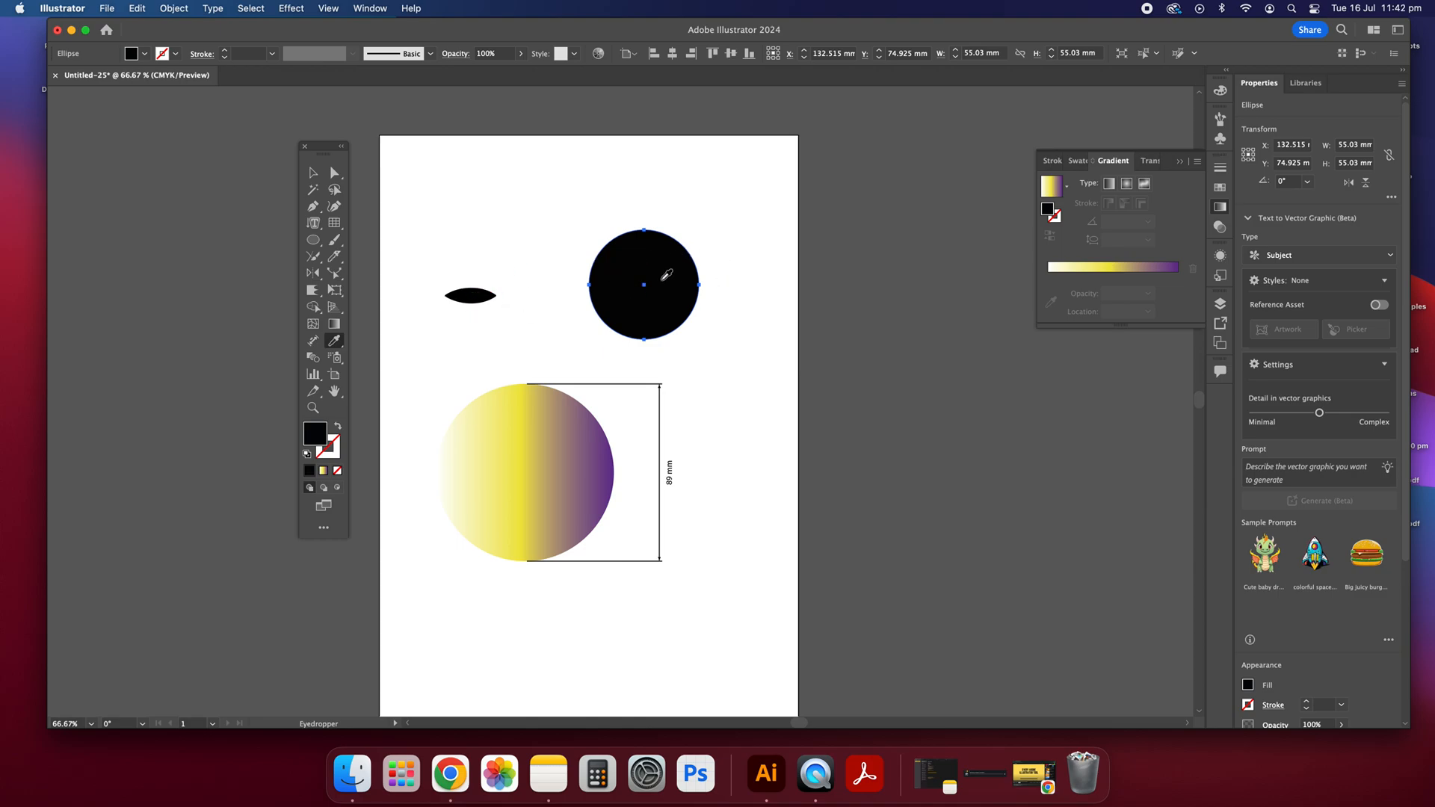
key(v)
click(428, 212)
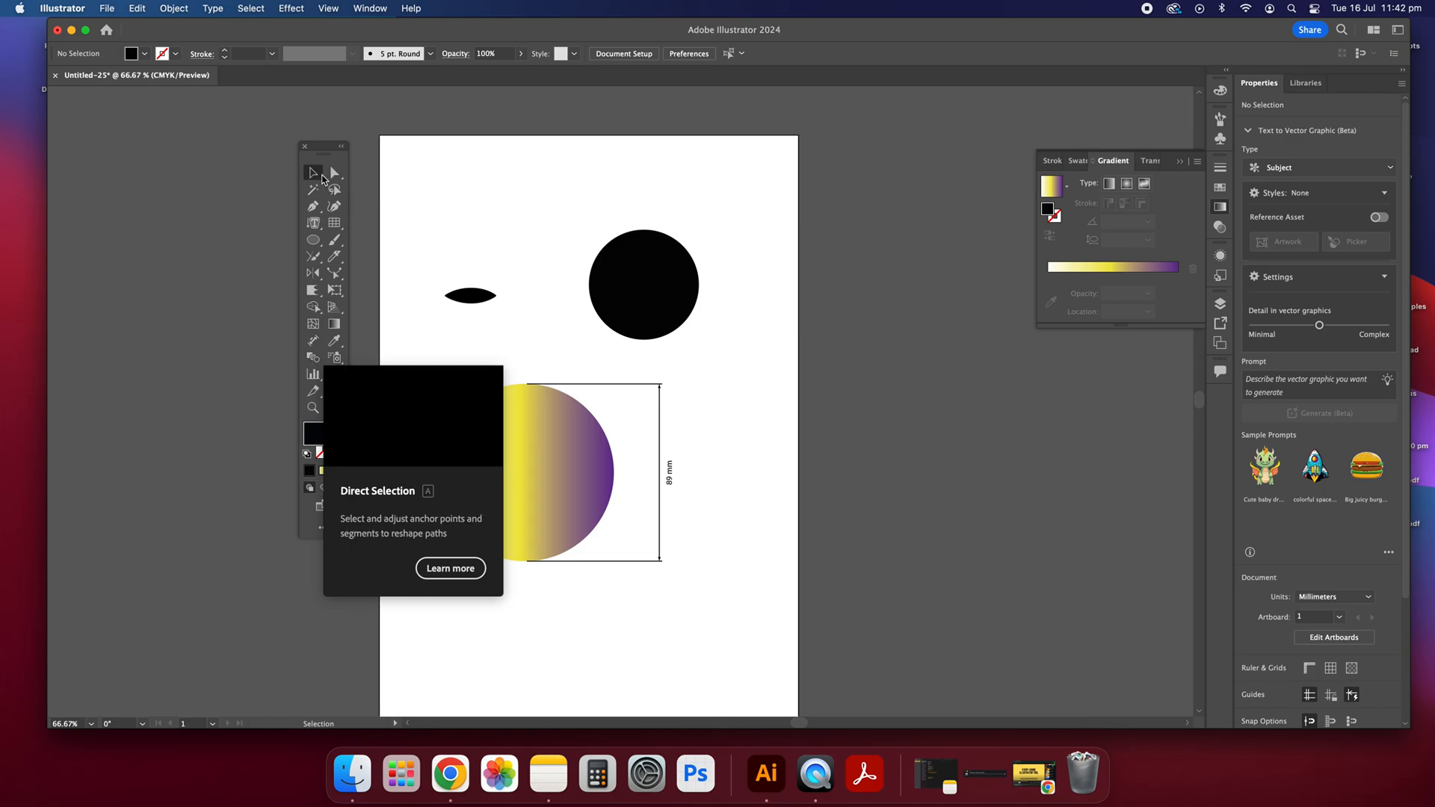
Step: Try to use the Symbol Sizer tool on the artboard beside the gradient circle
click(333, 359)
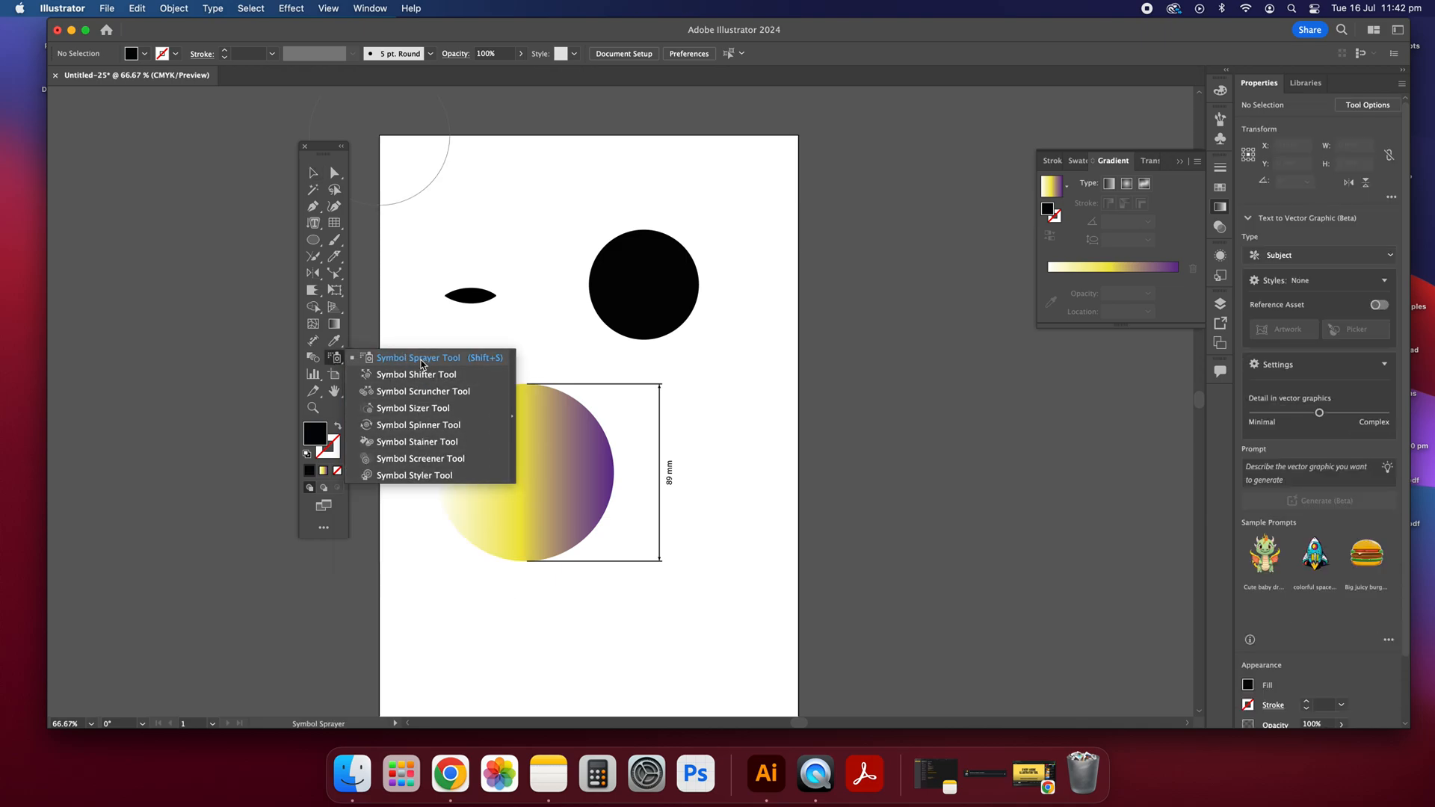
click(418, 408)
click(417, 432)
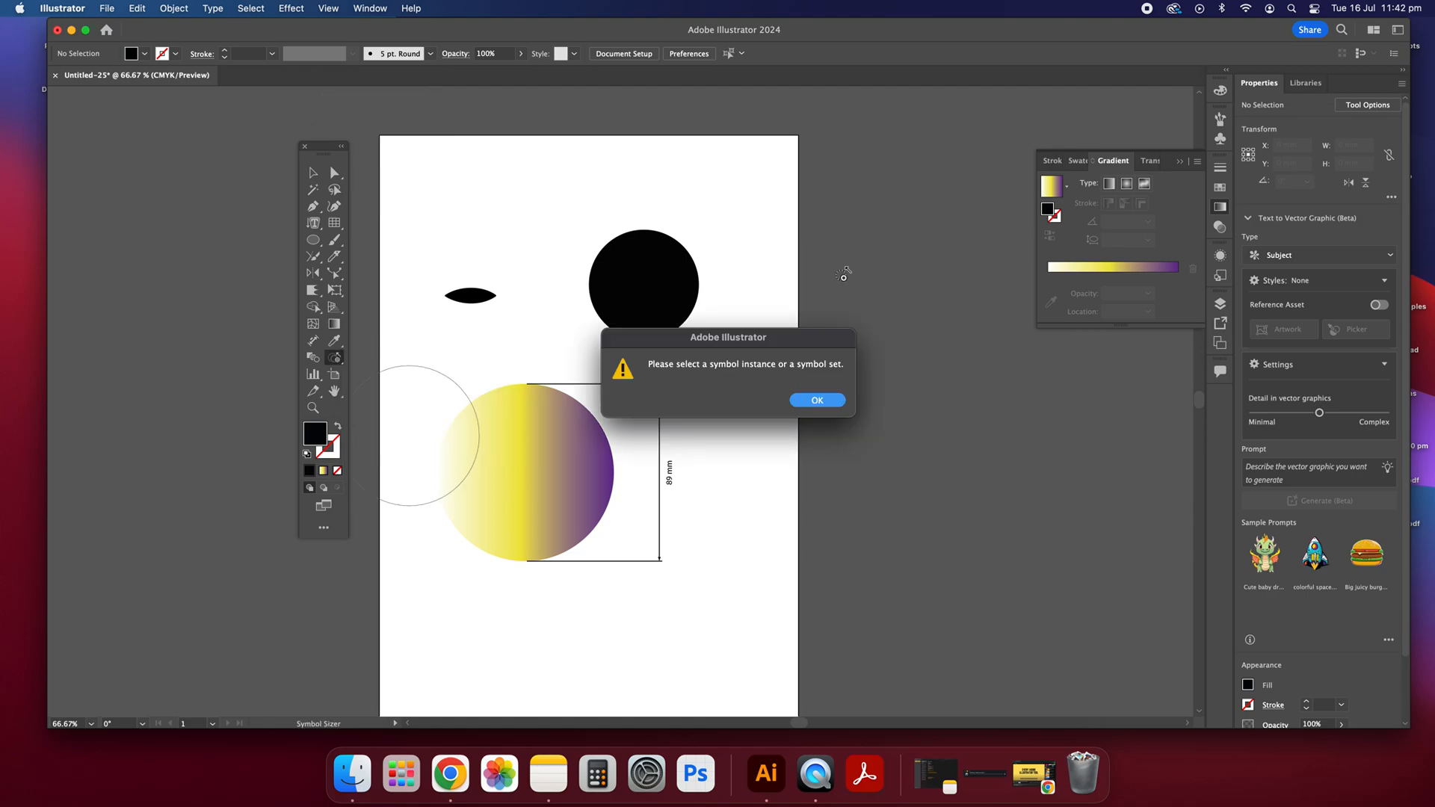
click(817, 401)
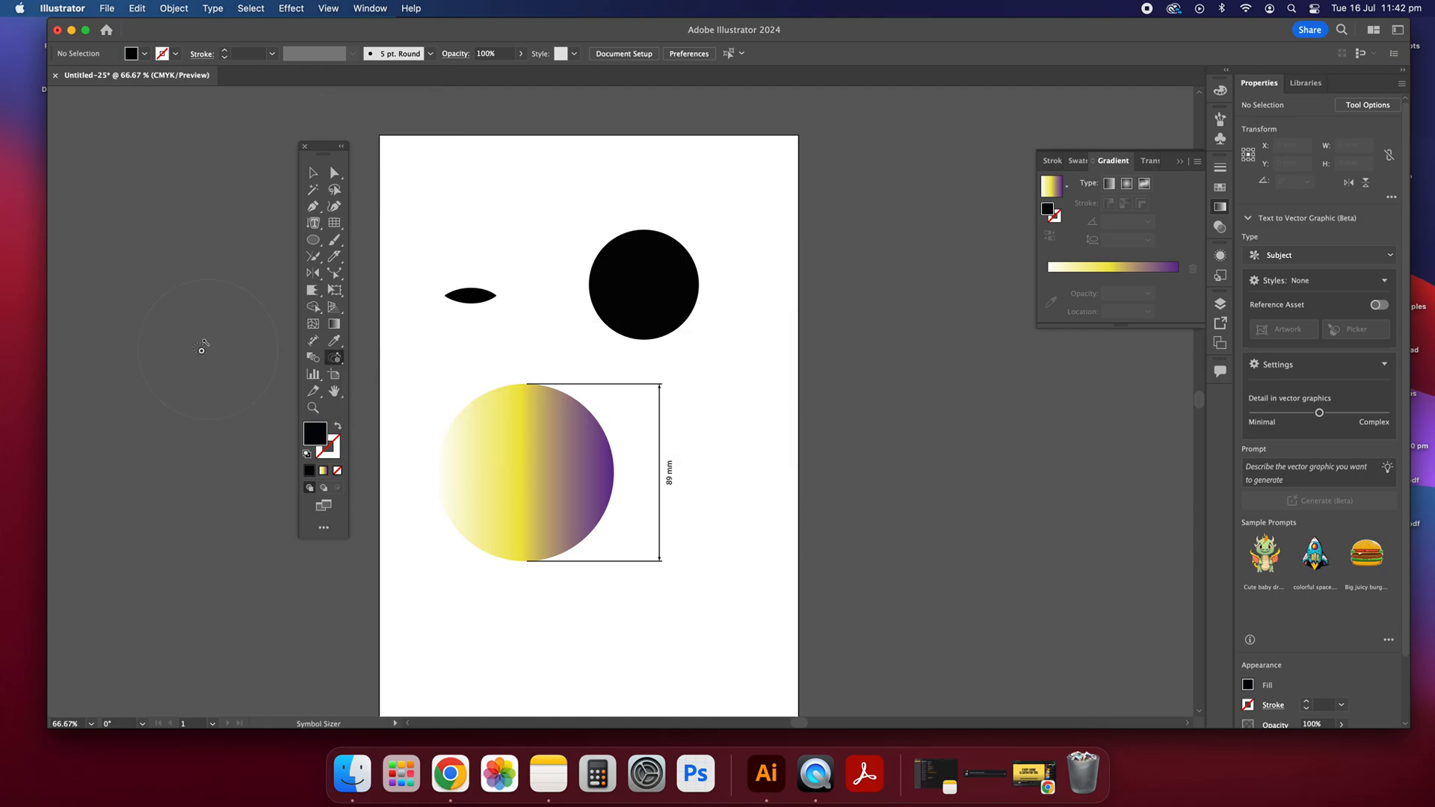
Step: Try to spray symbols with the Symbol Sprayer tool on the artboard above the gradient circle
click(334, 358)
click(385, 359)
click(502, 343)
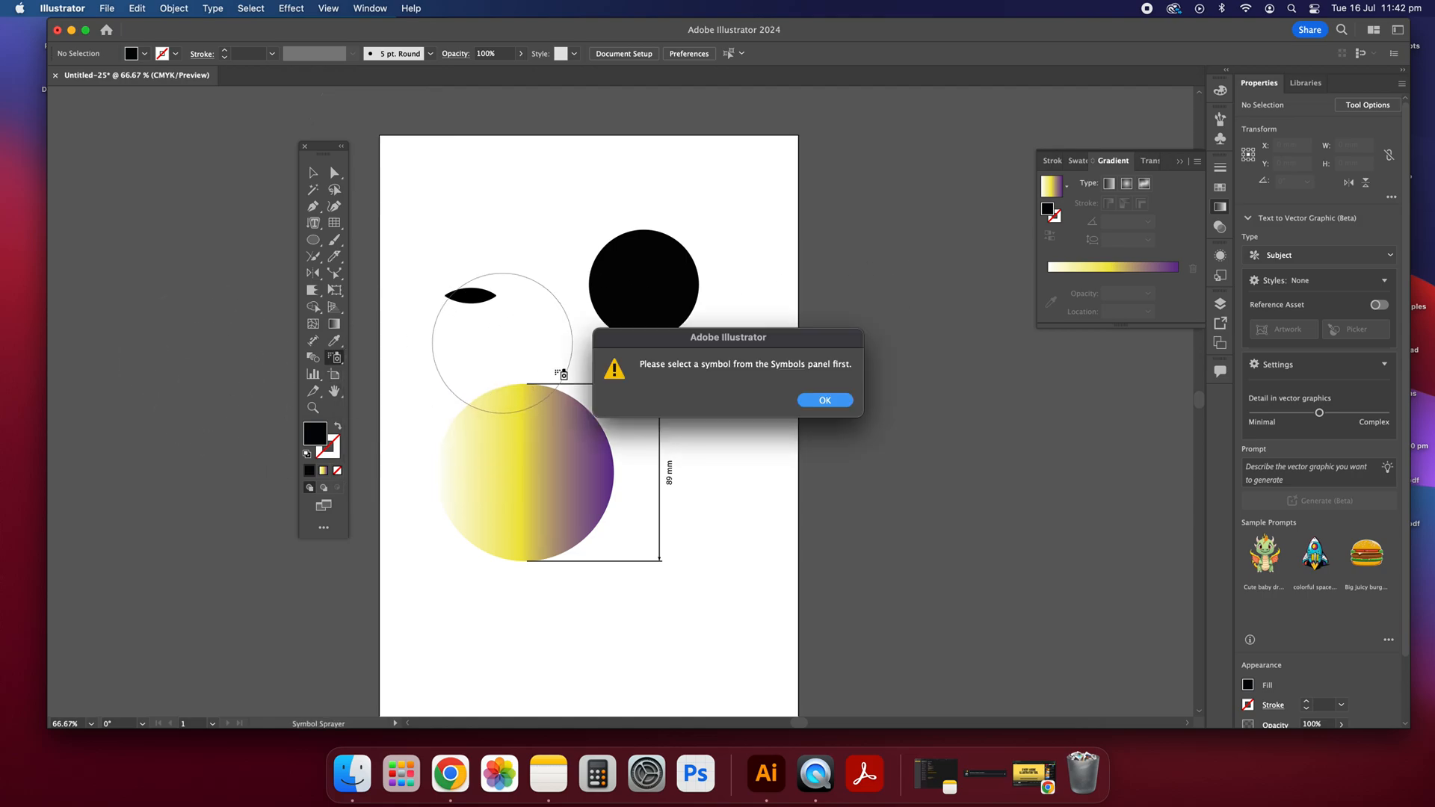
click(824, 401)
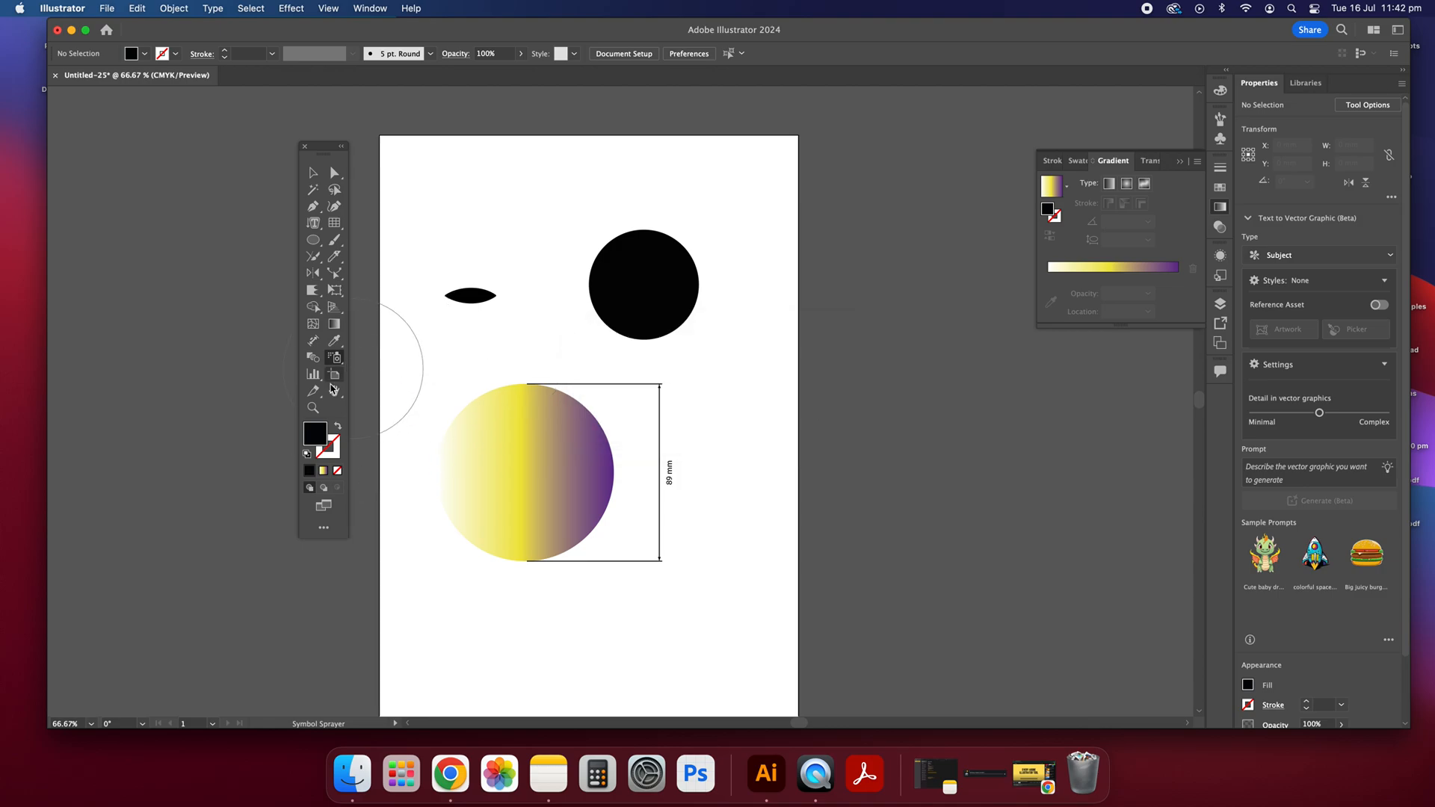
double_click(319, 440)
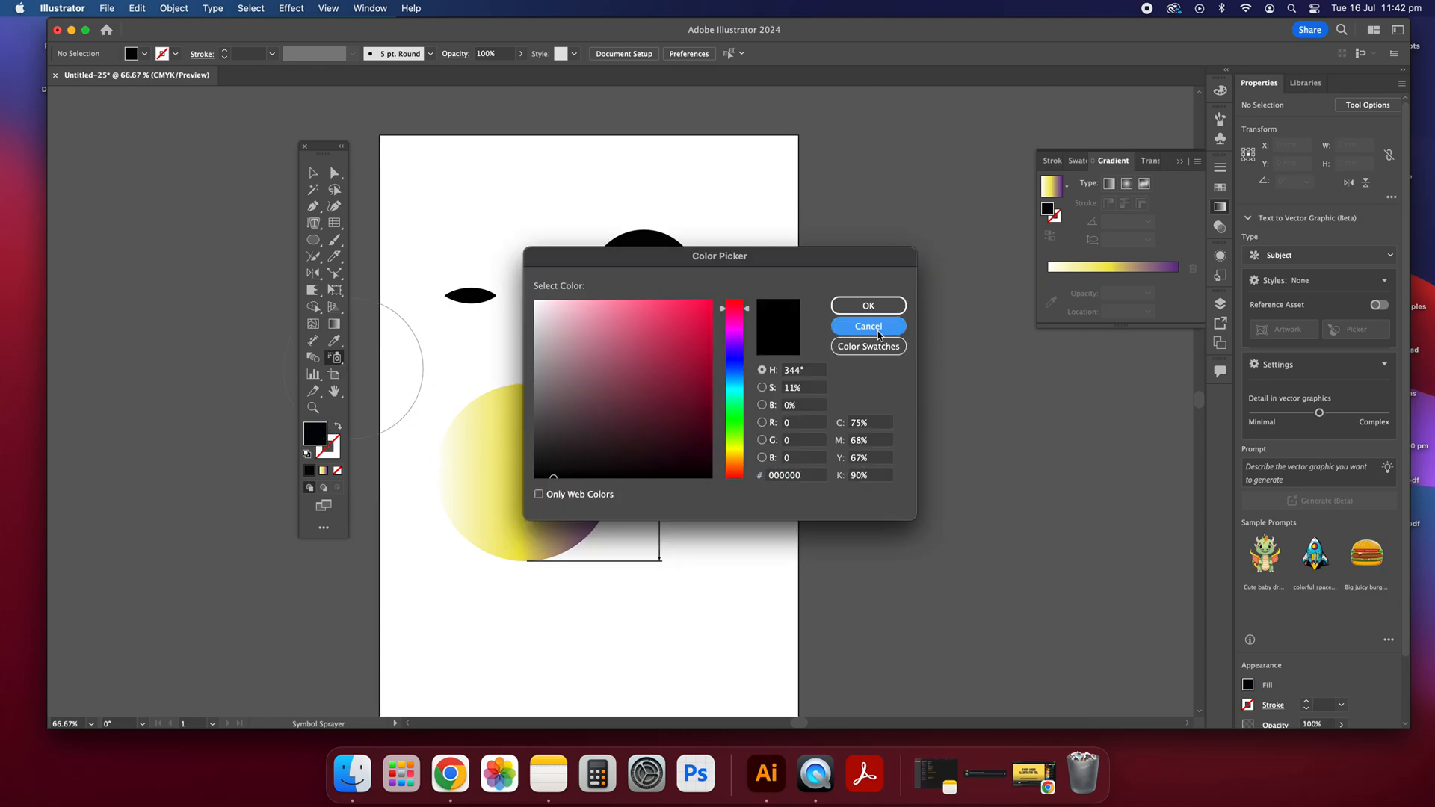
click(869, 326)
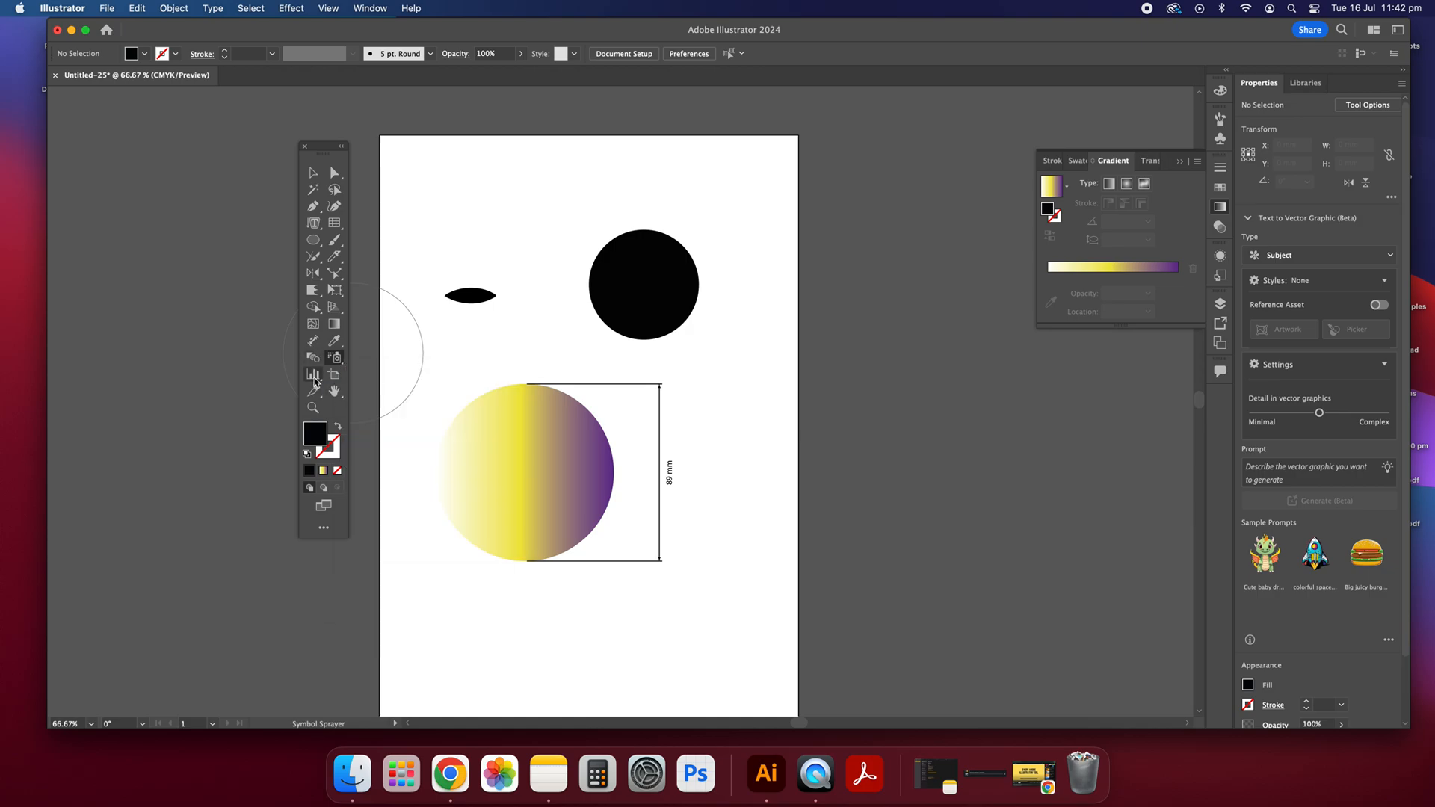
Step: Draw a stacked bar graph over the lens shape with the Stacked Bar Graph tool
click(315, 378)
click(315, 379)
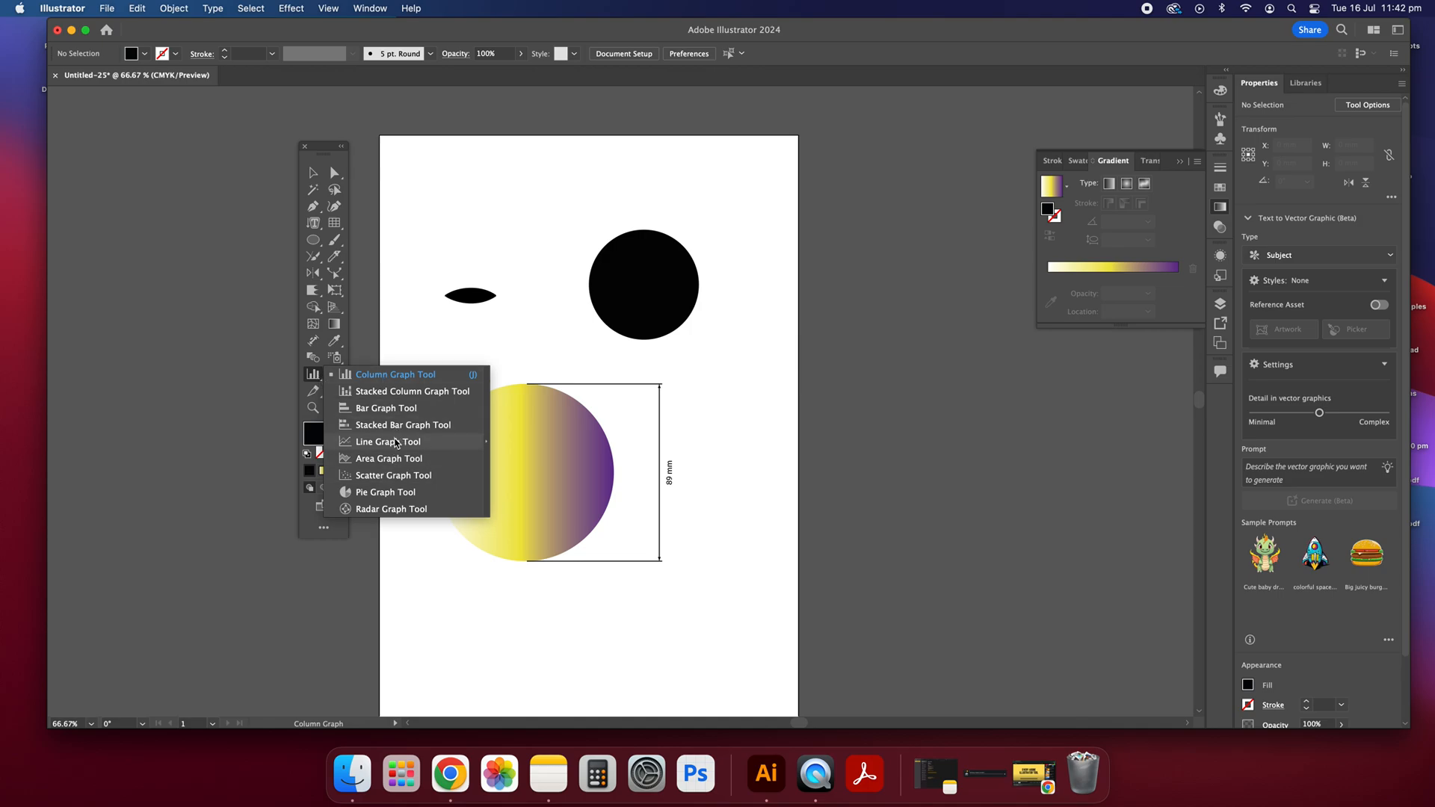
click(396, 424)
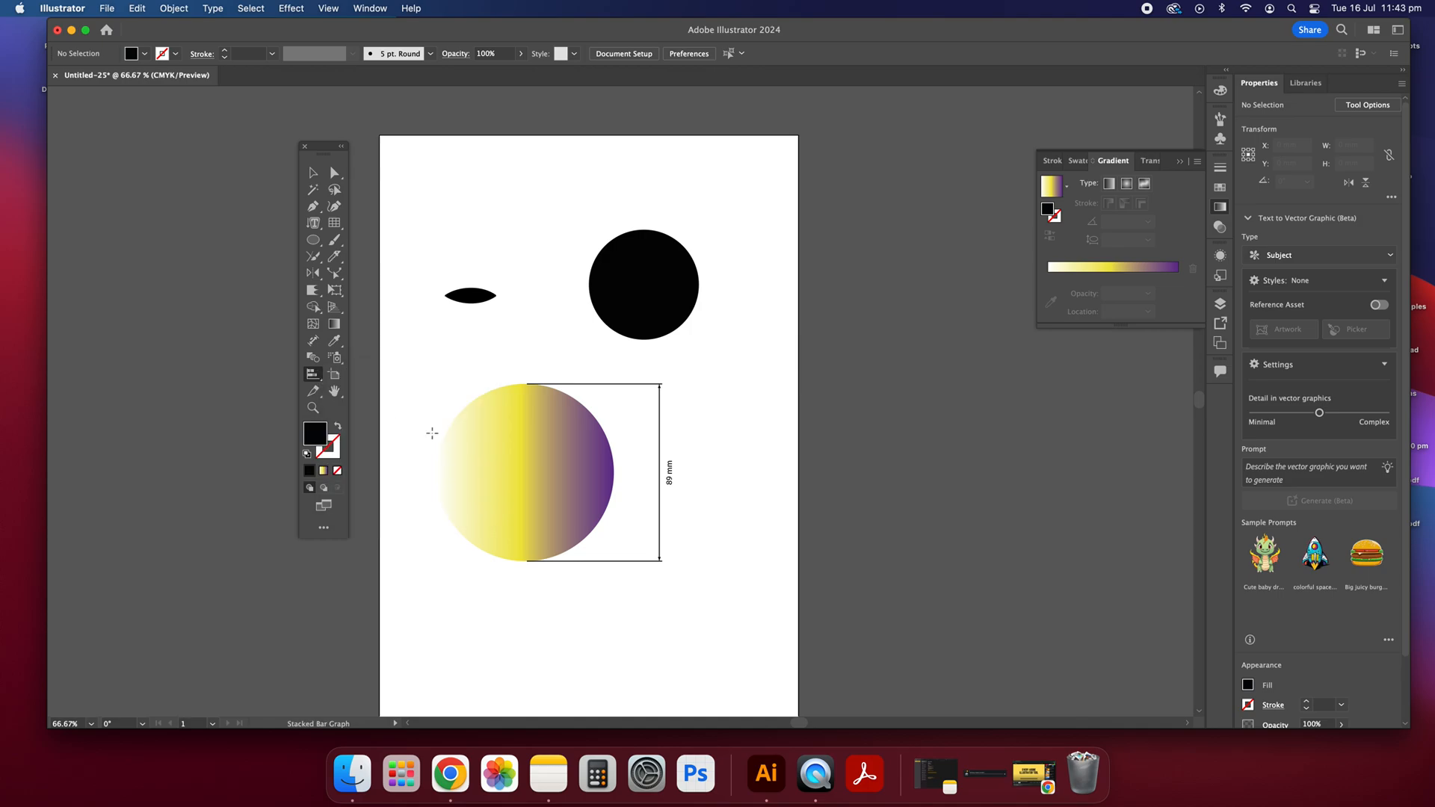
drag(457, 237, 524, 338)
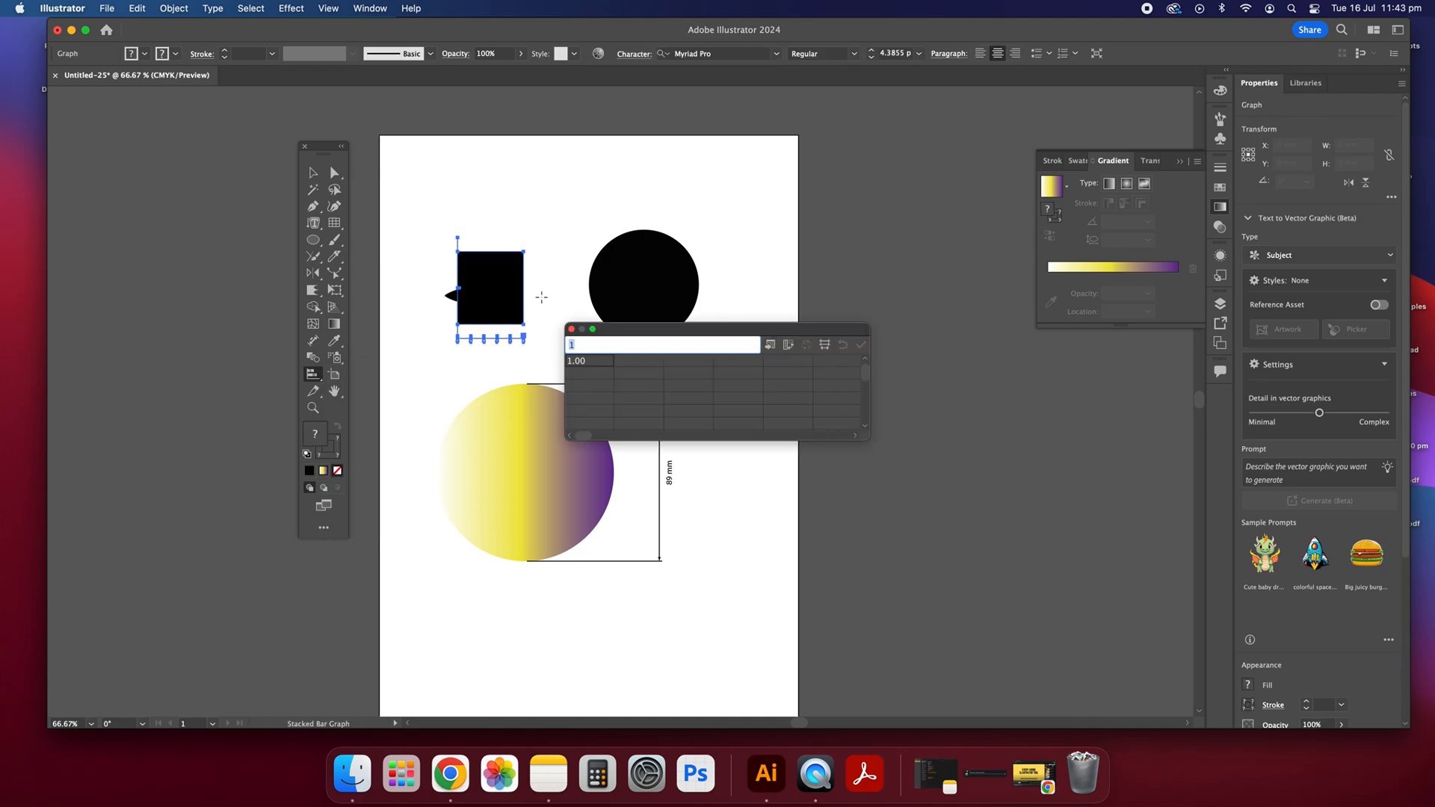
Step: Fill the first row of the graph data with 1, 1, 13 and 13
text(1)
key(Tab)
text(1)
key(Tab)
key(Tab)
key(Return)
click(745, 362)
click(628, 343)
key(Return)
Step: Enter 2, 3 and 4 in the rows below in the first column of the graph data
click(584, 379)
text(2)
key(Return)
text(3)
key(Return)
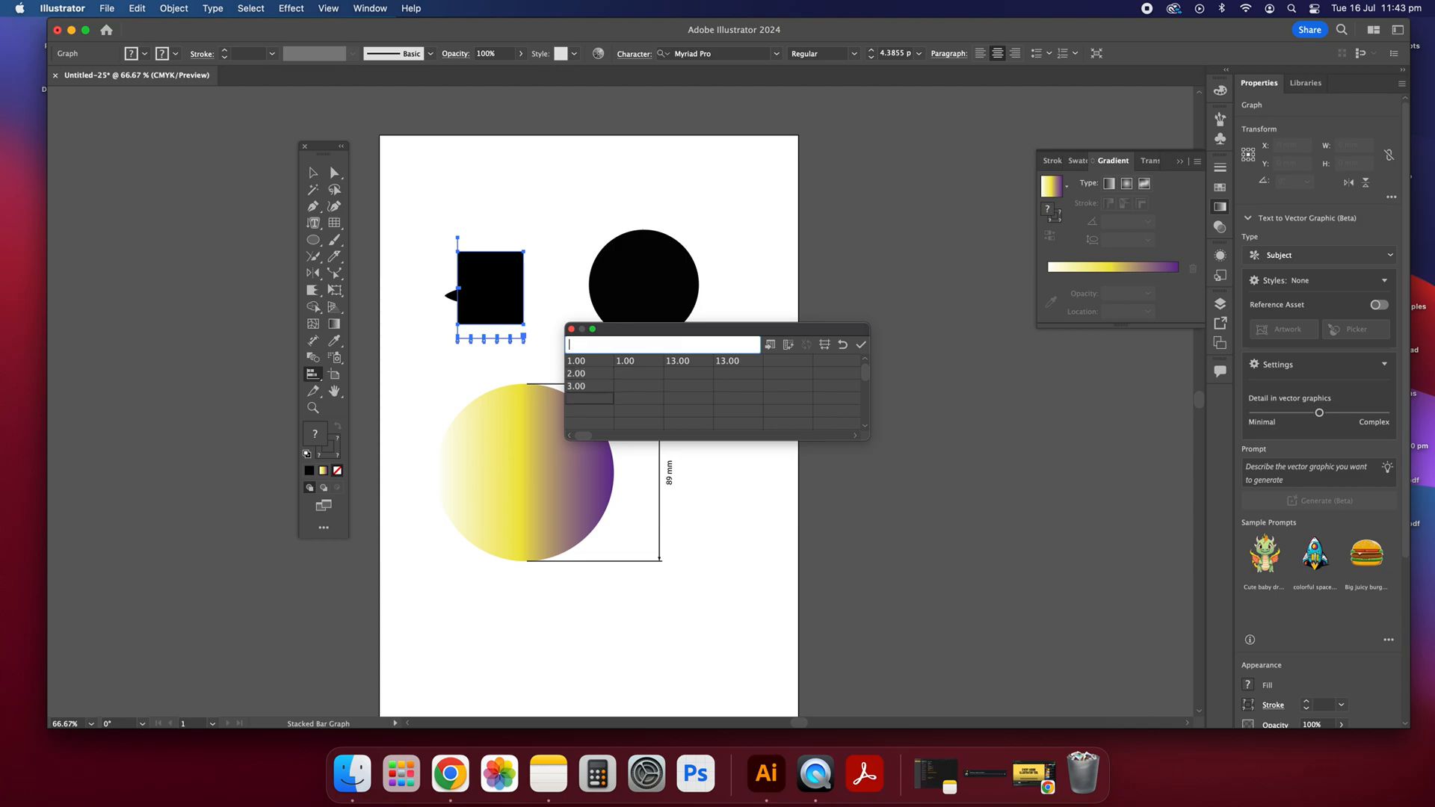
key(Up)
text(4)
key(Return)
scroll(589, 416, down, 1)
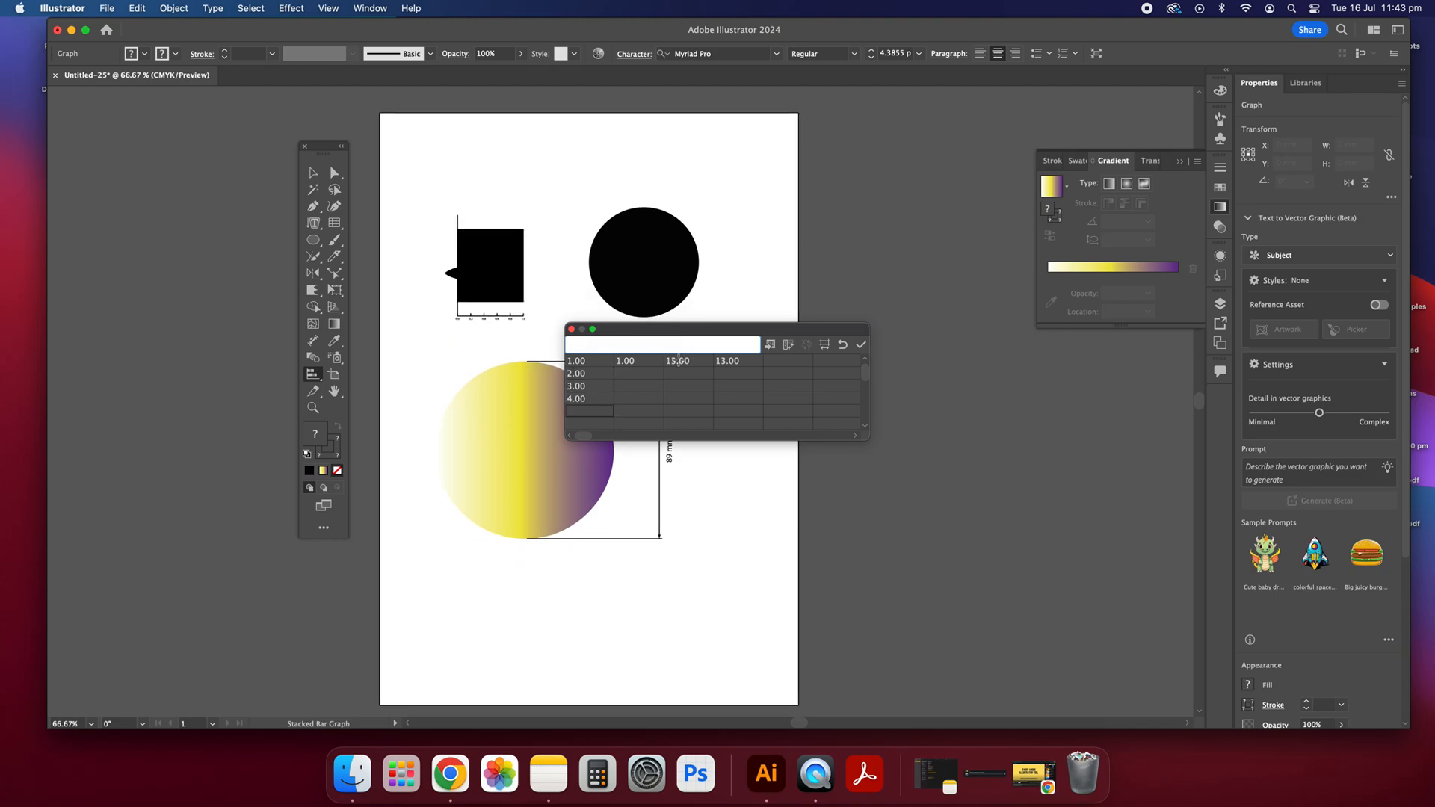
Step: Apply the entered data to the graph, move the graph above the lens shape and close its data sheet
click(313, 173)
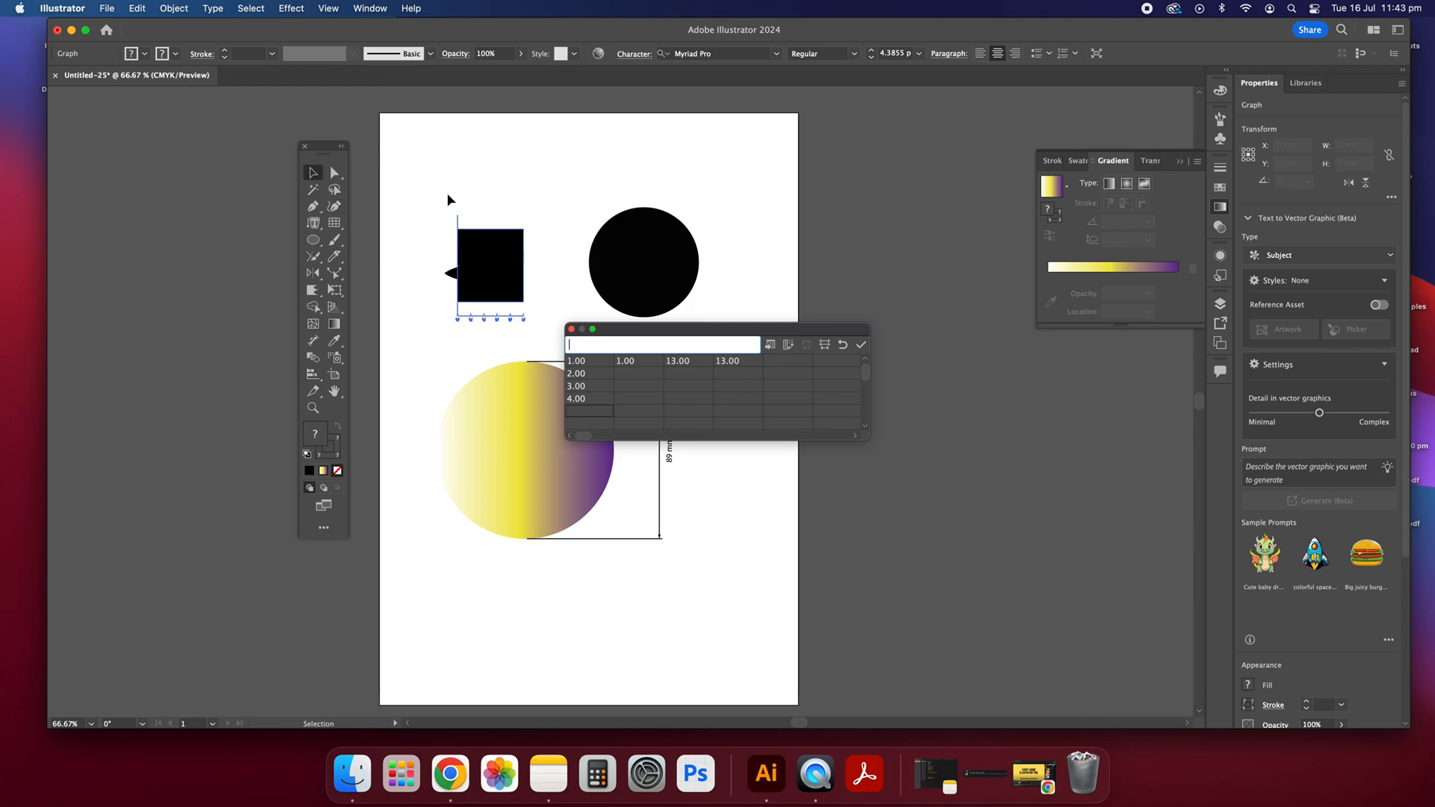
click(418, 190)
click(803, 407)
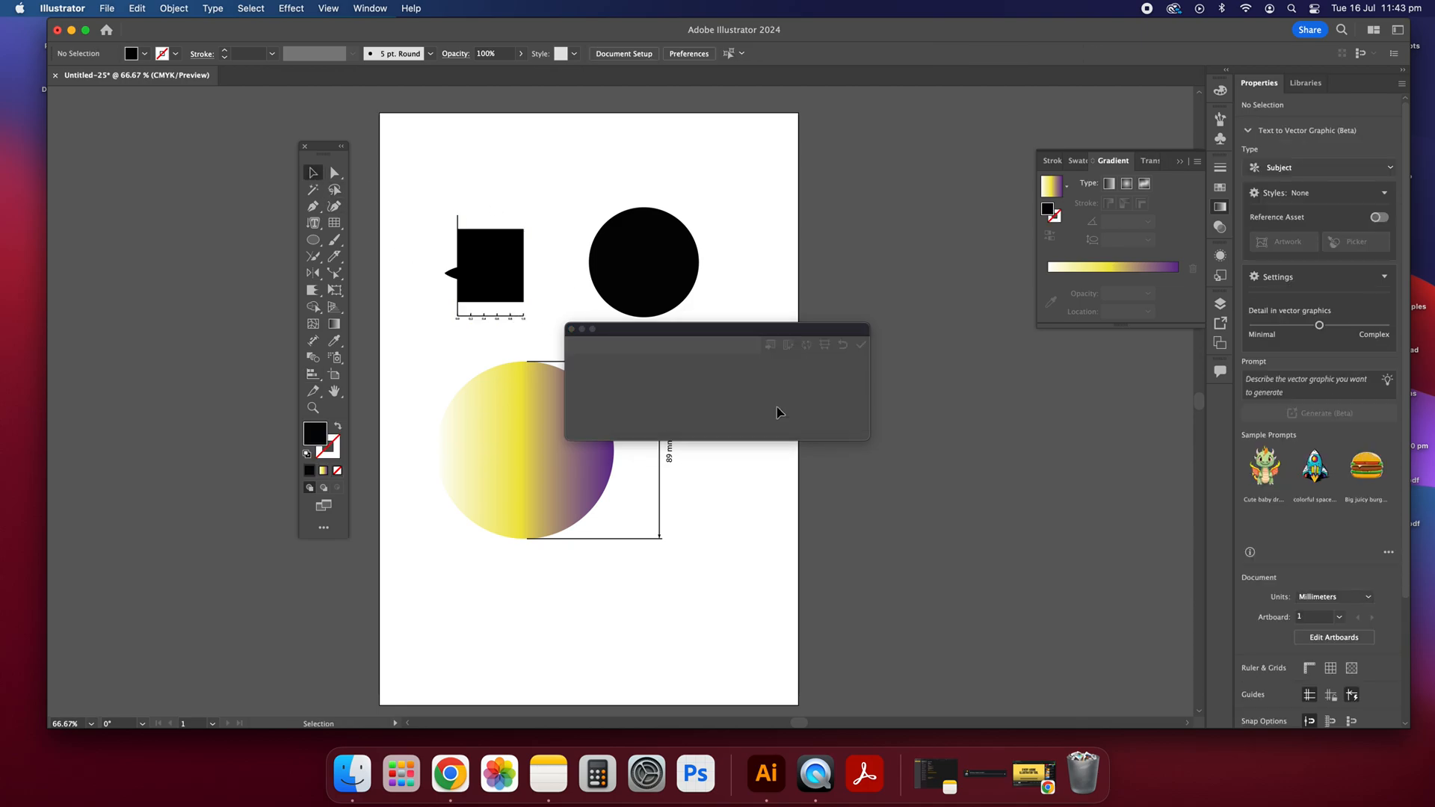
click(527, 288)
drag(458, 320, 518, 233)
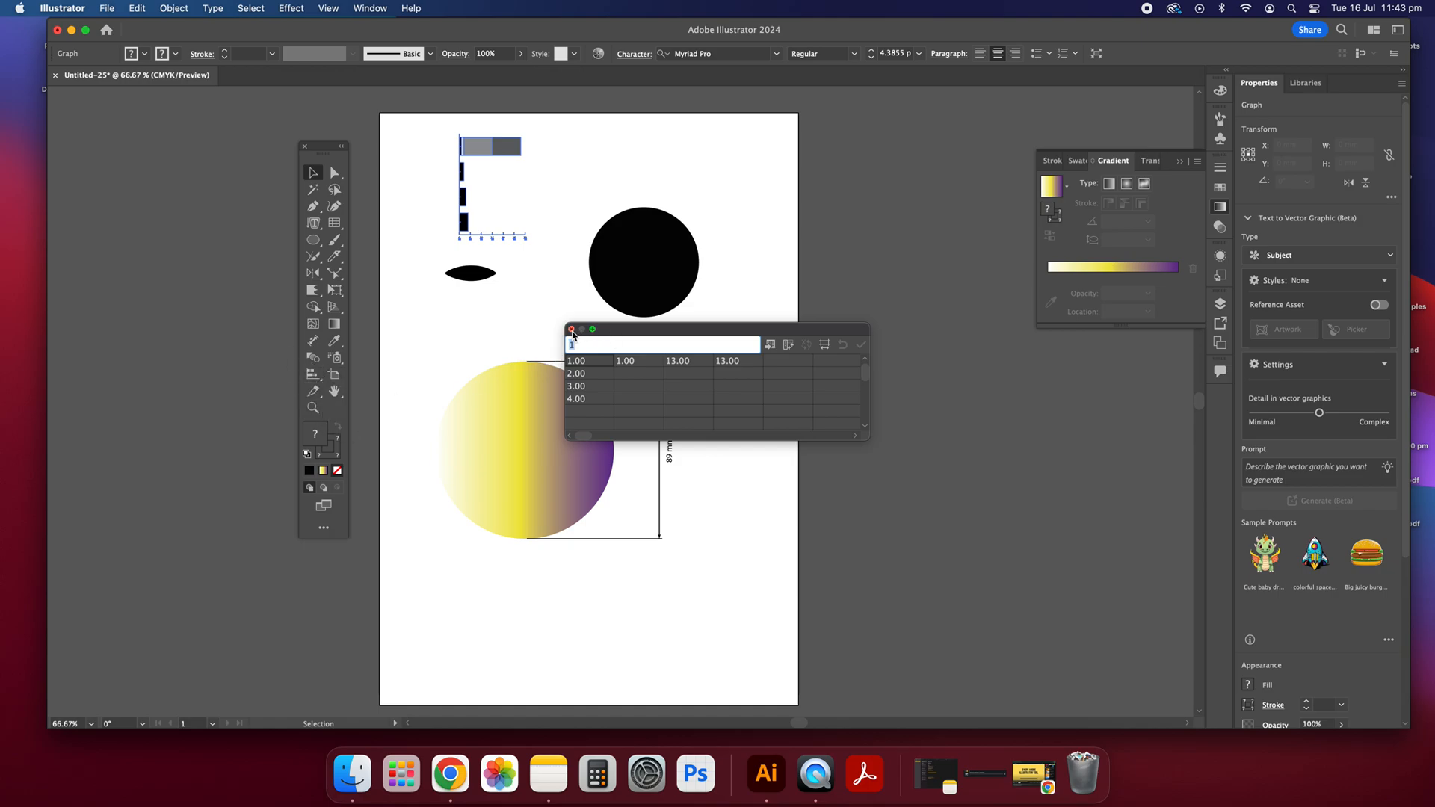
click(572, 330)
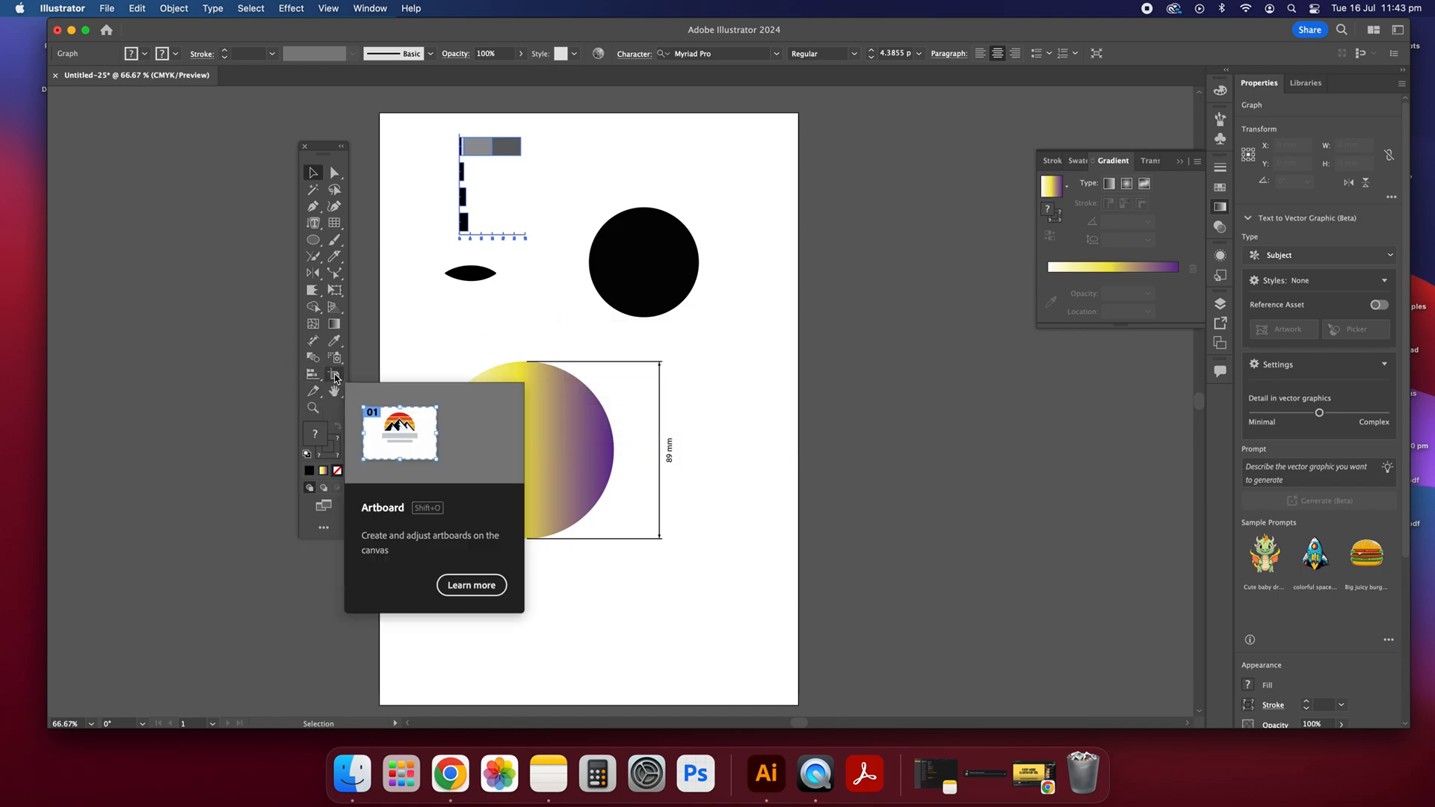
Step: Add a second A4 artboard beside the first one with the Artboard tool and return to the Selection tool
drag(336, 163, 290, 163)
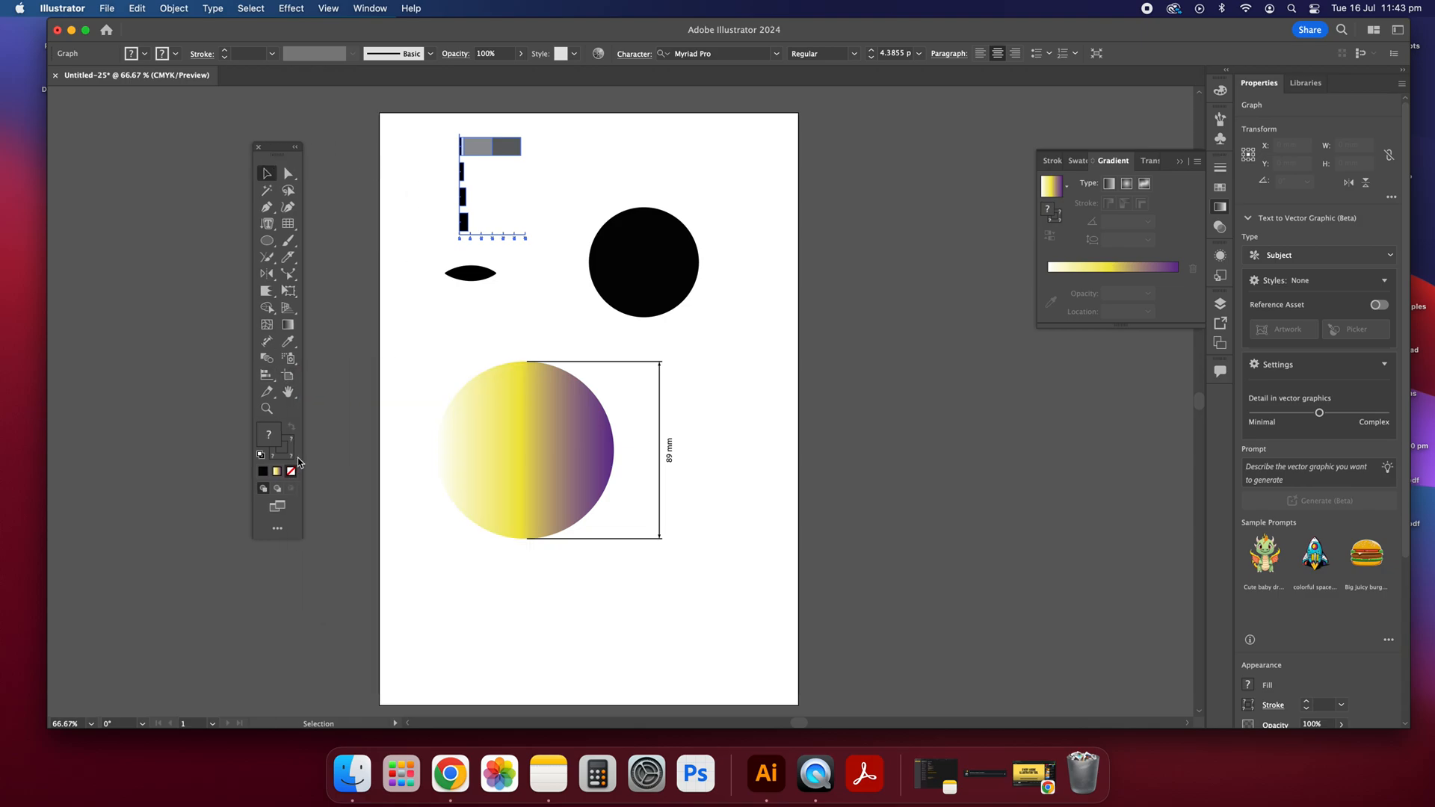
click(288, 377)
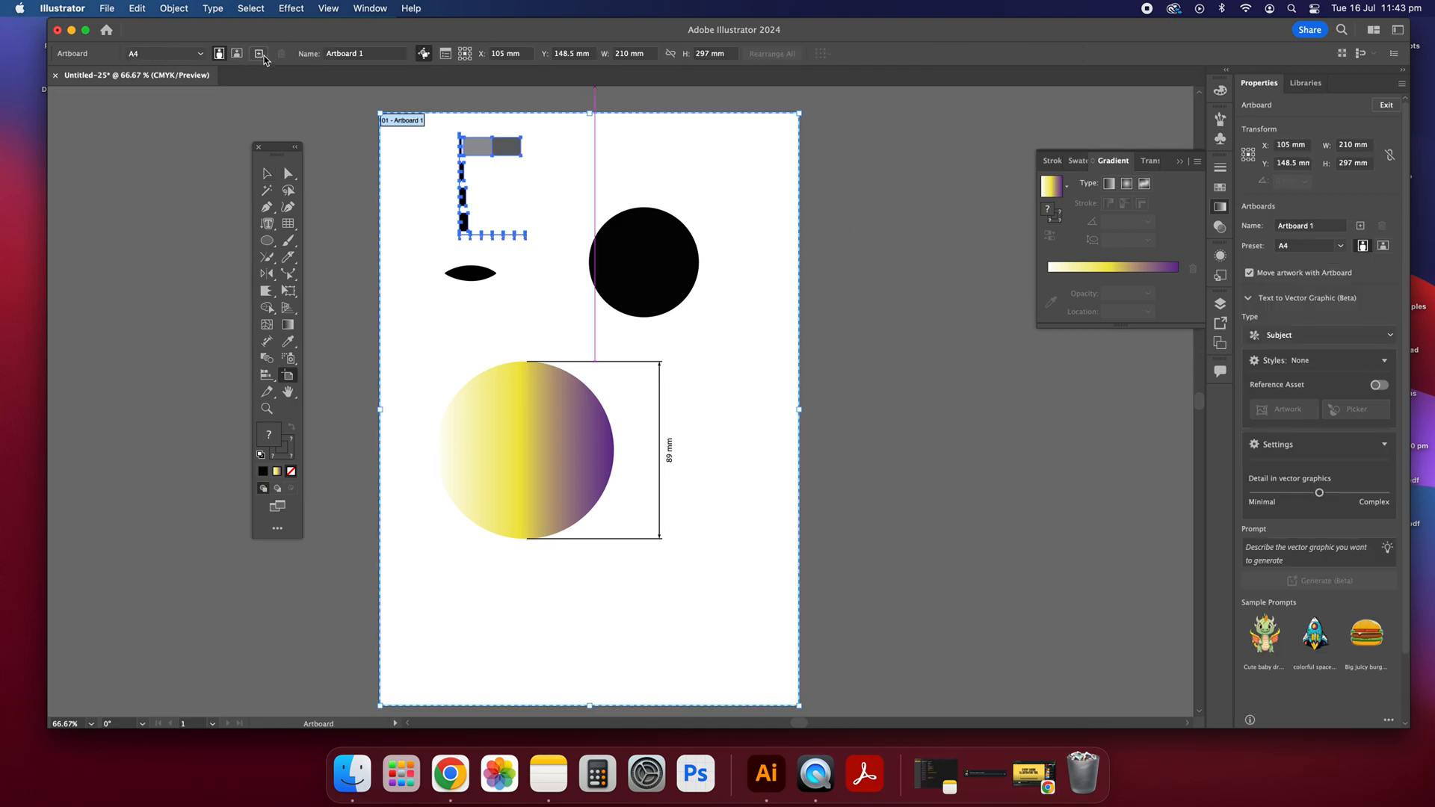
click(259, 53)
click(268, 174)
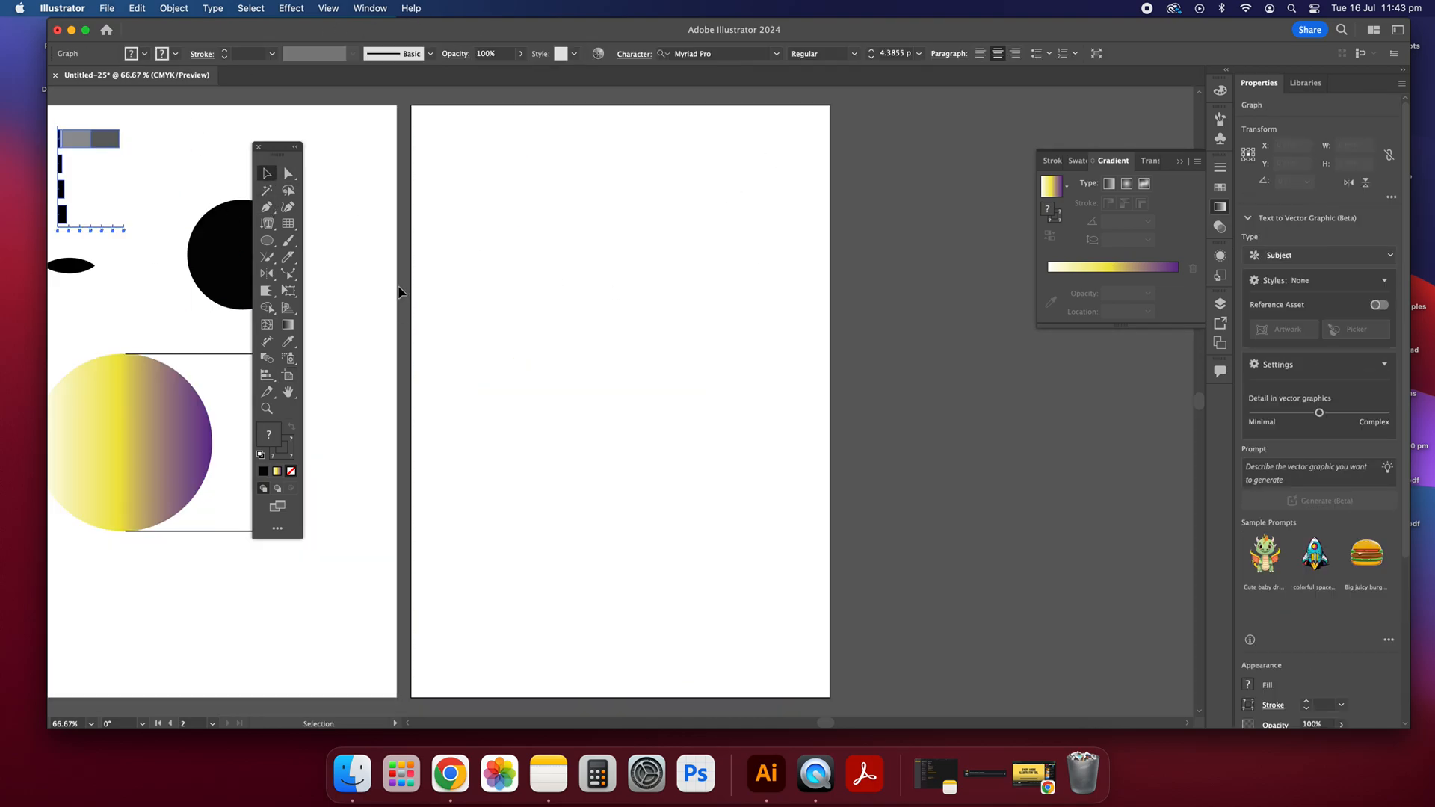
scroll(405, 285, left, 6)
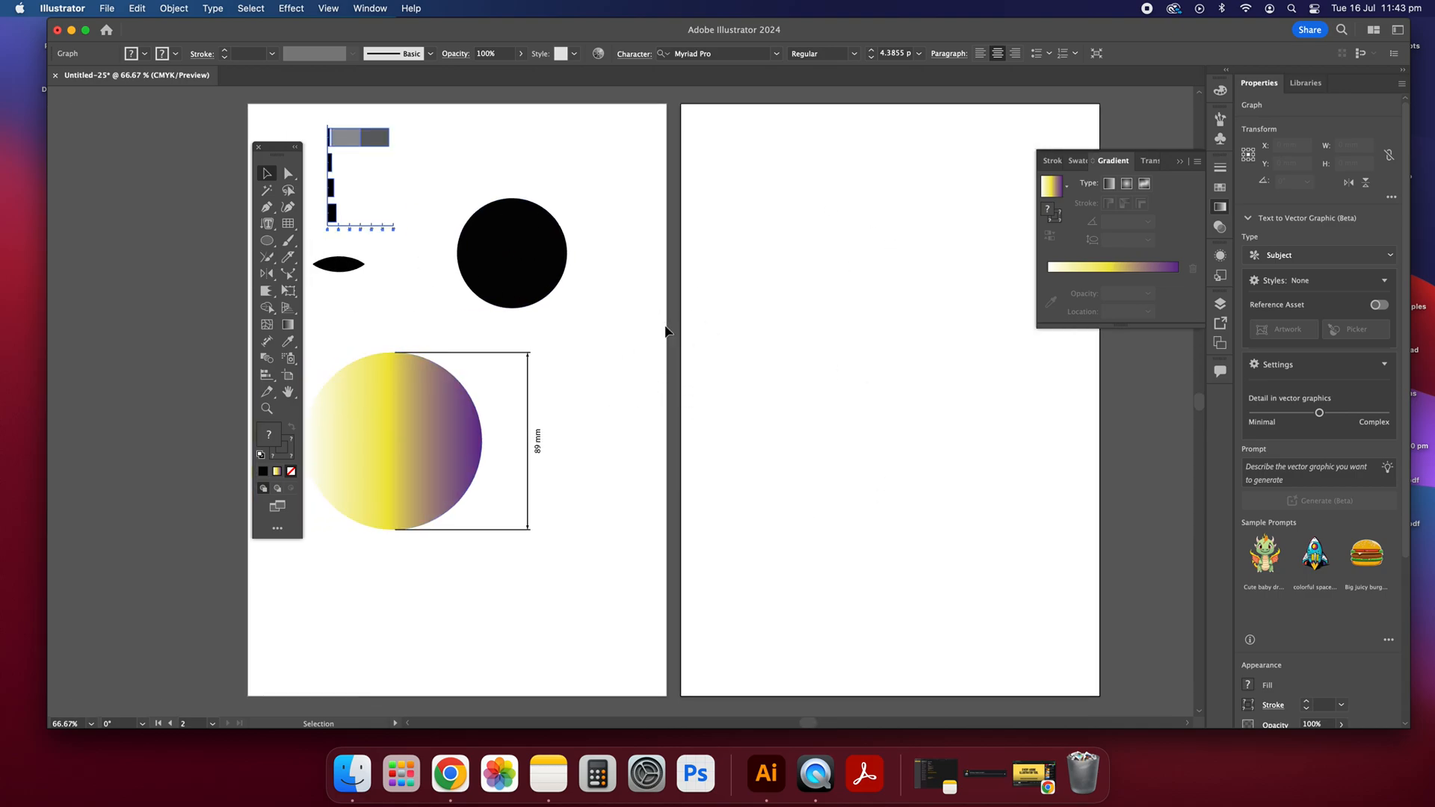
Step: Enter artboard editing from the Document Setup and leave it again without changes
click(107, 8)
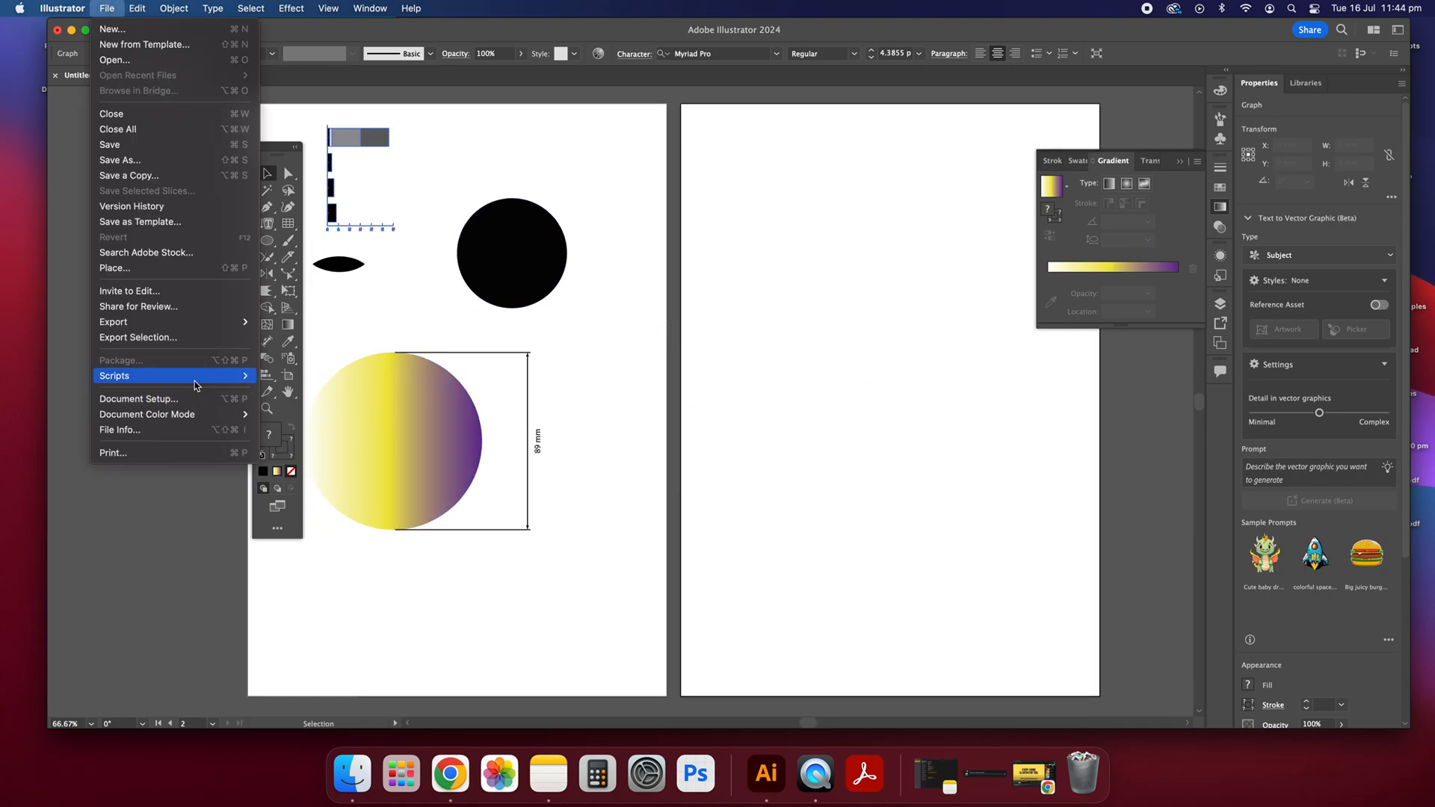
click(123, 399)
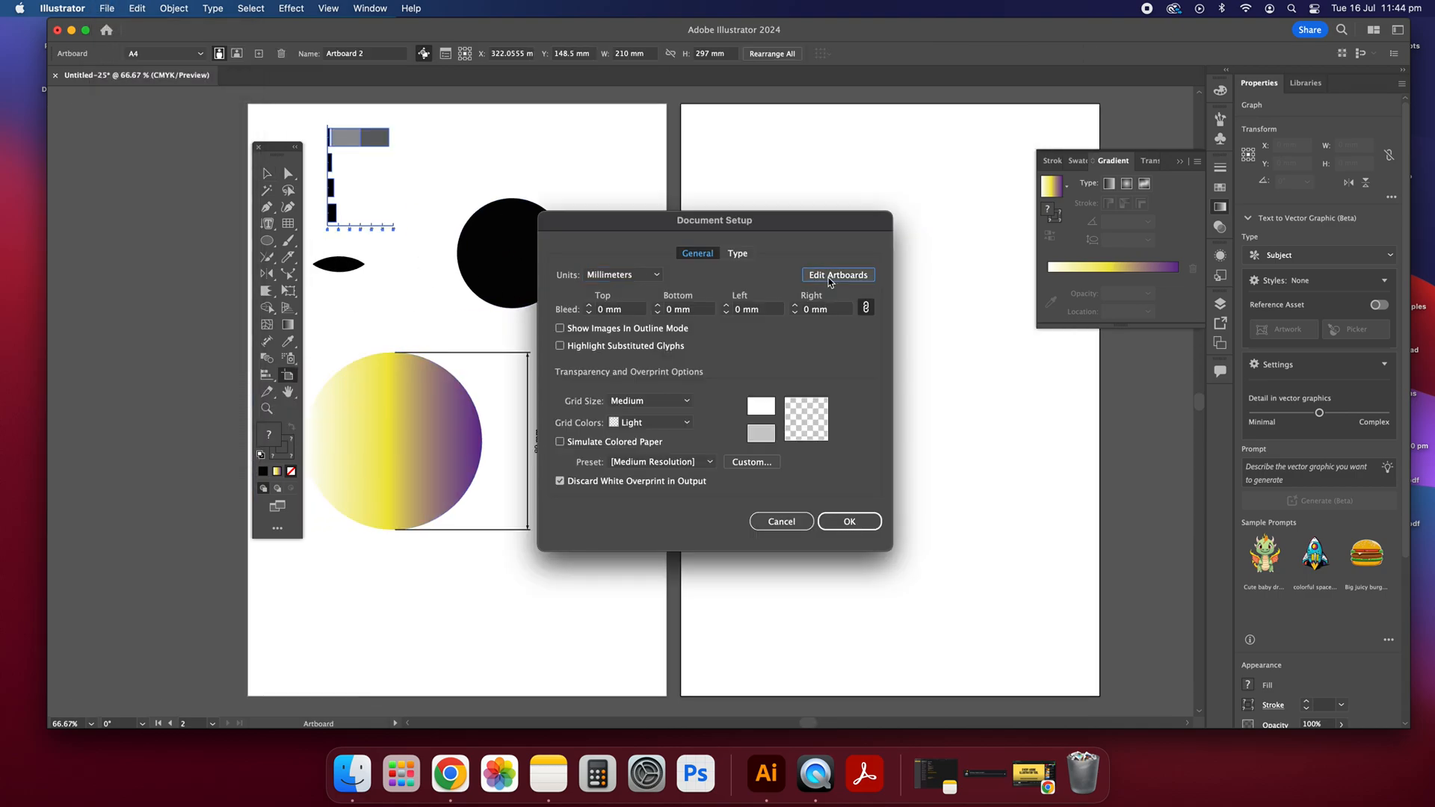
click(818, 273)
click(268, 175)
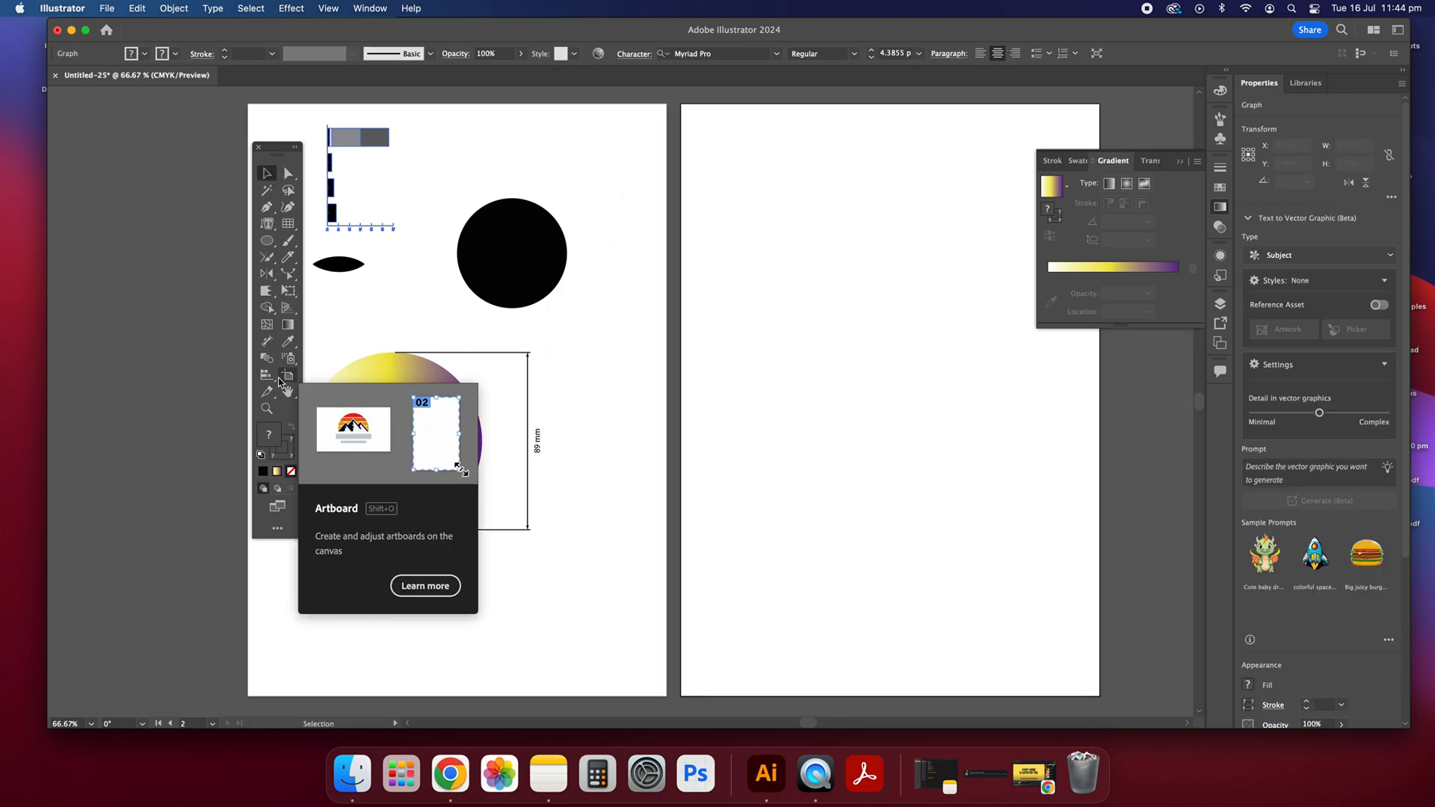
Step: Draw a slice about 36 × 68 mm over the black circle and one about 69 × 56 mm over the gradient circle, and deselect
scroll(661, 407, left, 5)
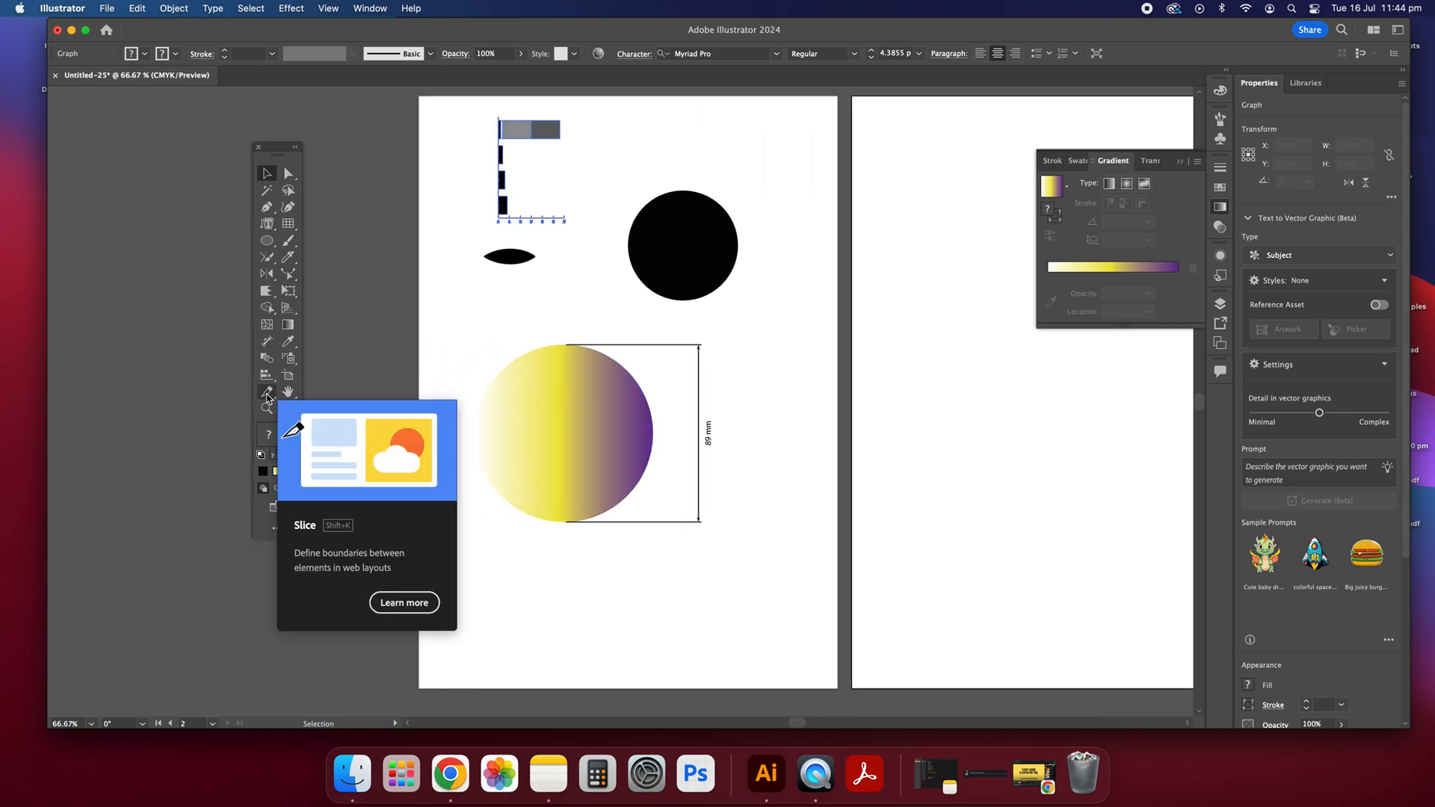
click(265, 393)
click(310, 391)
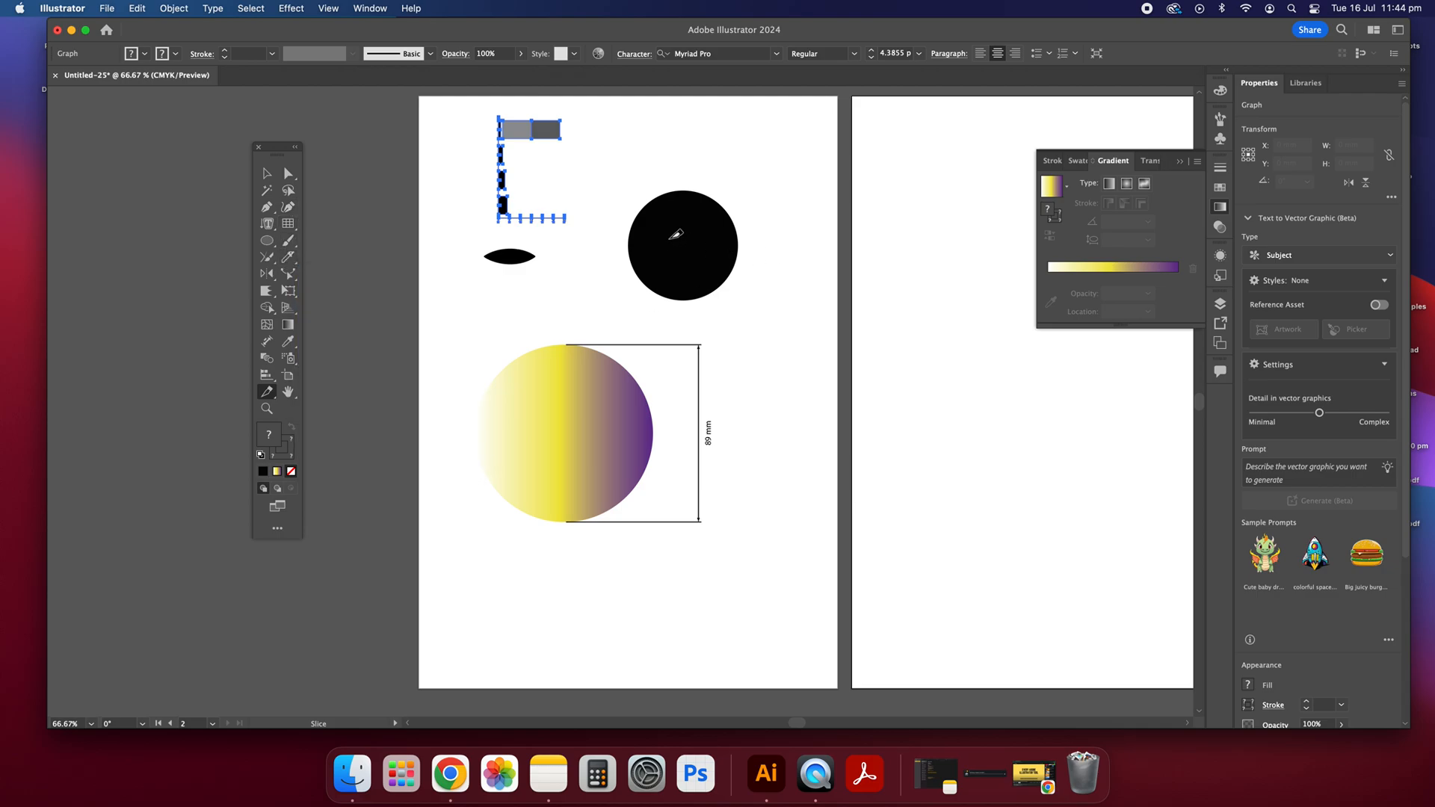
drag(701, 187, 630, 324)
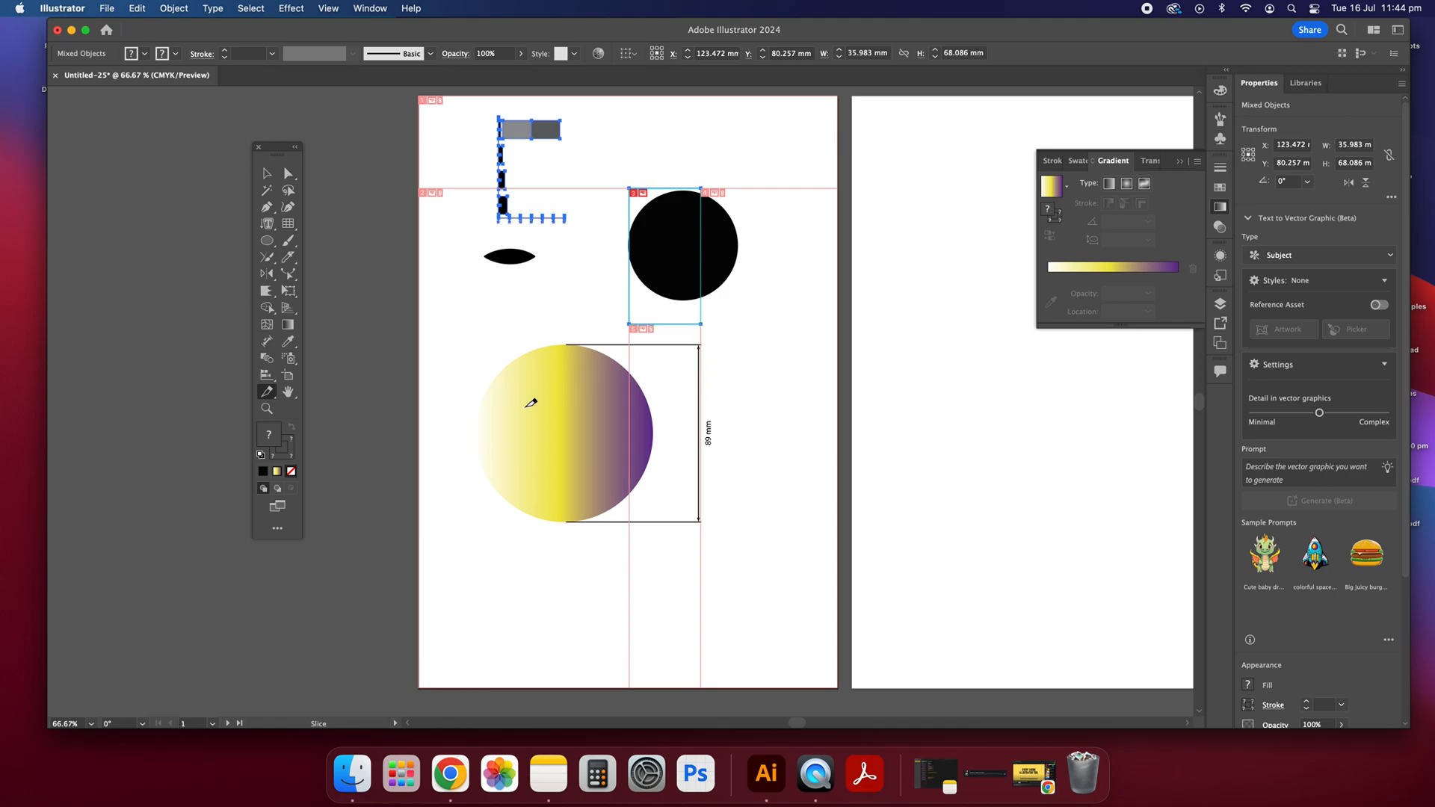
drag(524, 408, 662, 517)
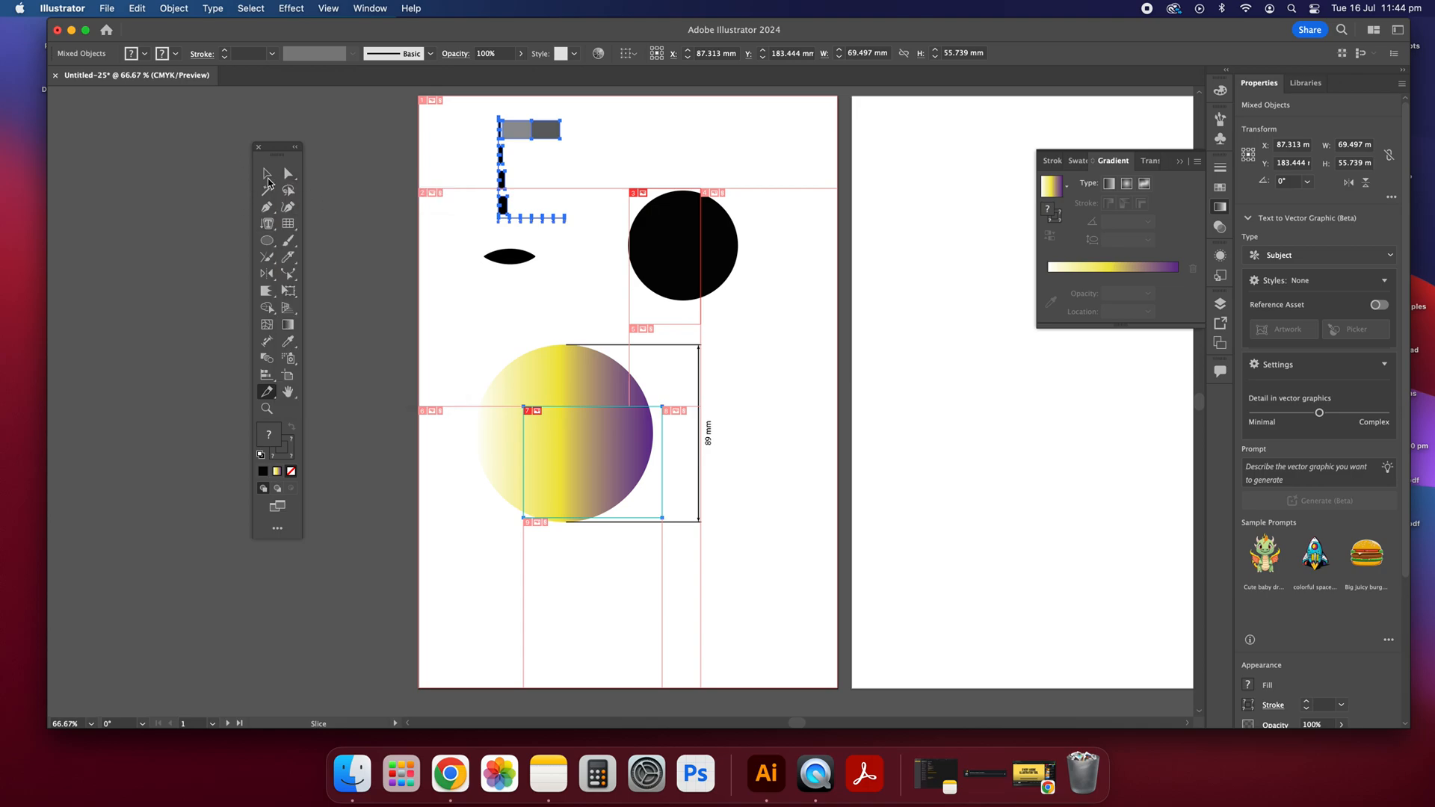
click(267, 175)
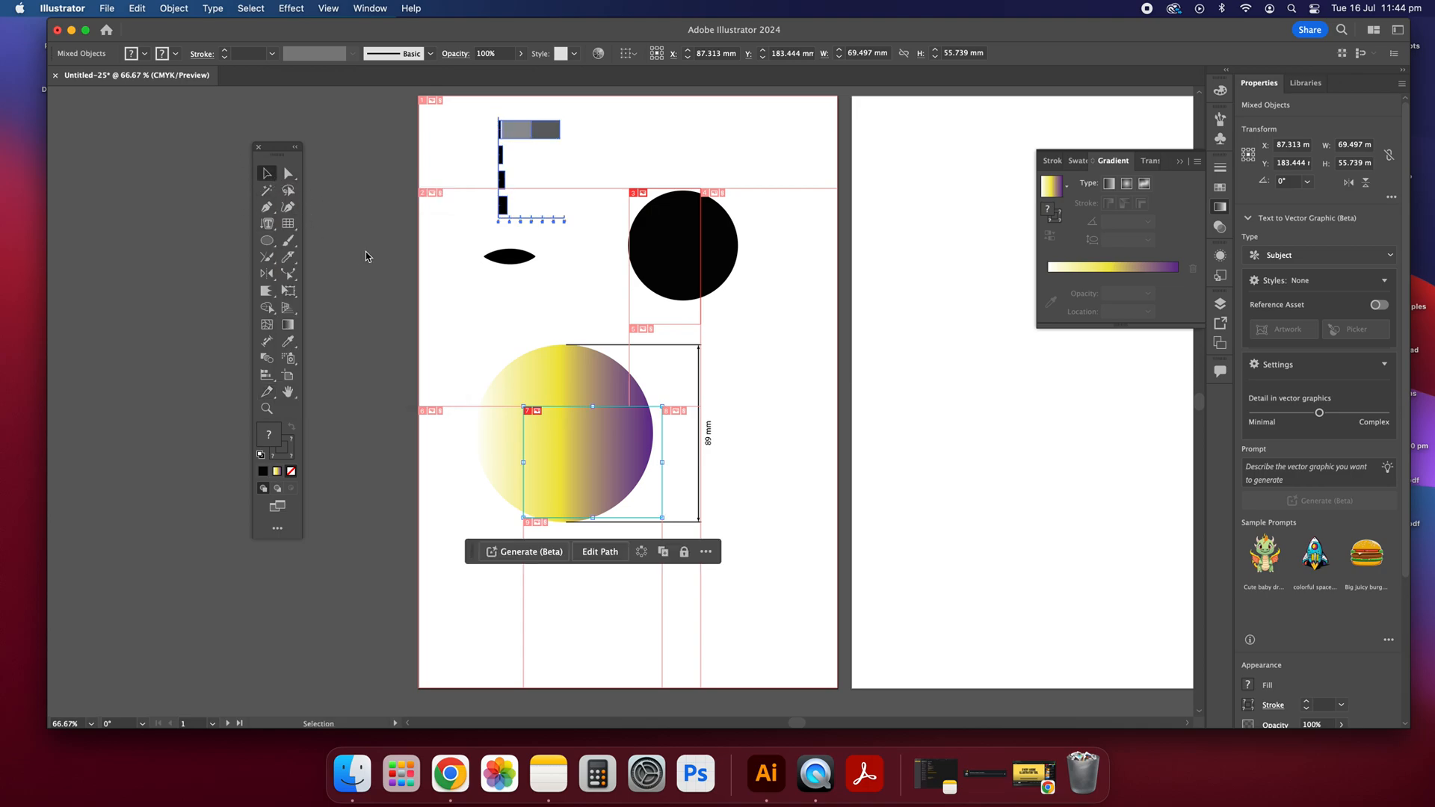
key(super+shift+a)
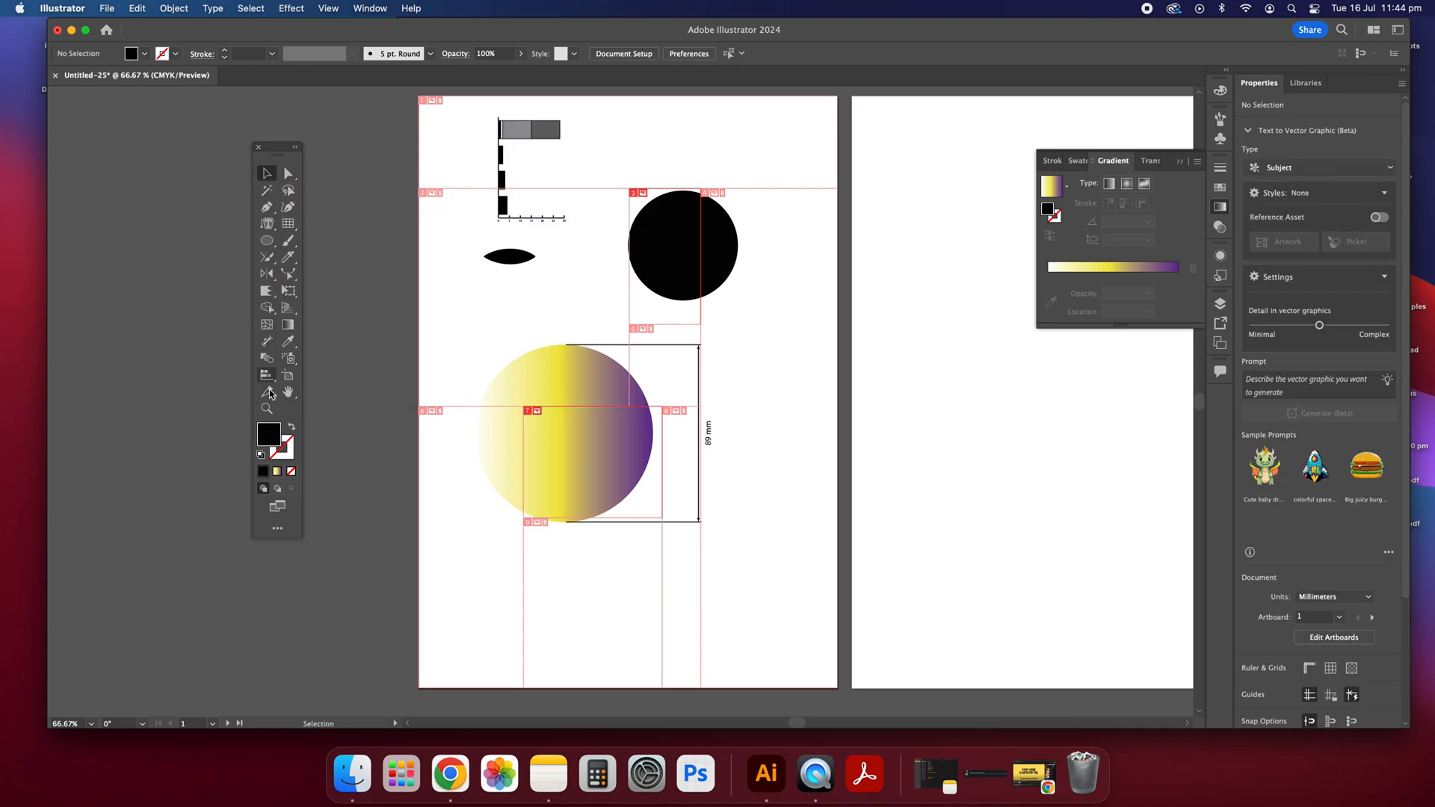
Step: Switch between the Slice Selection and Slice tools and hide the slices on the artboard
click(267, 392)
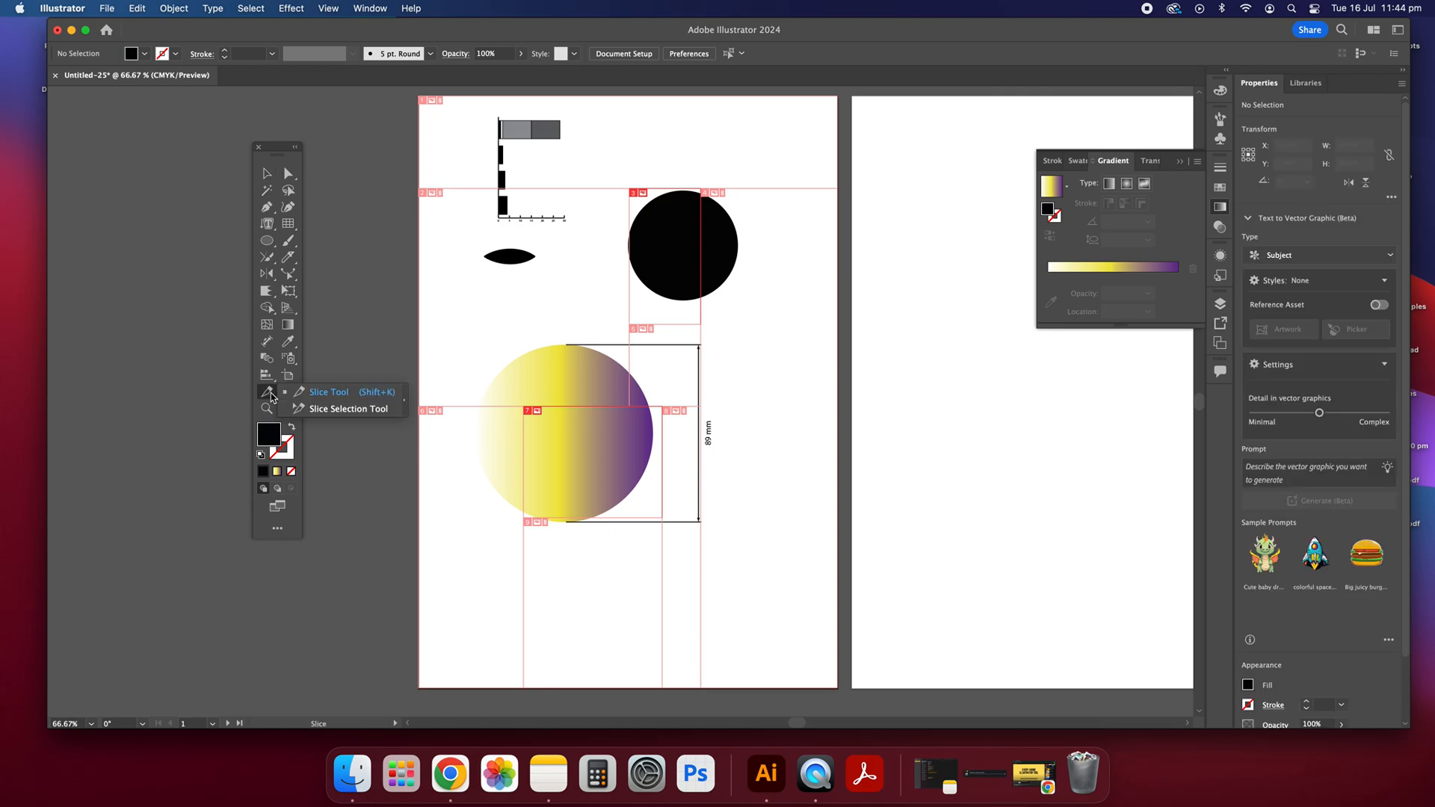
click(344, 408)
click(267, 392)
click(357, 391)
click(324, 8)
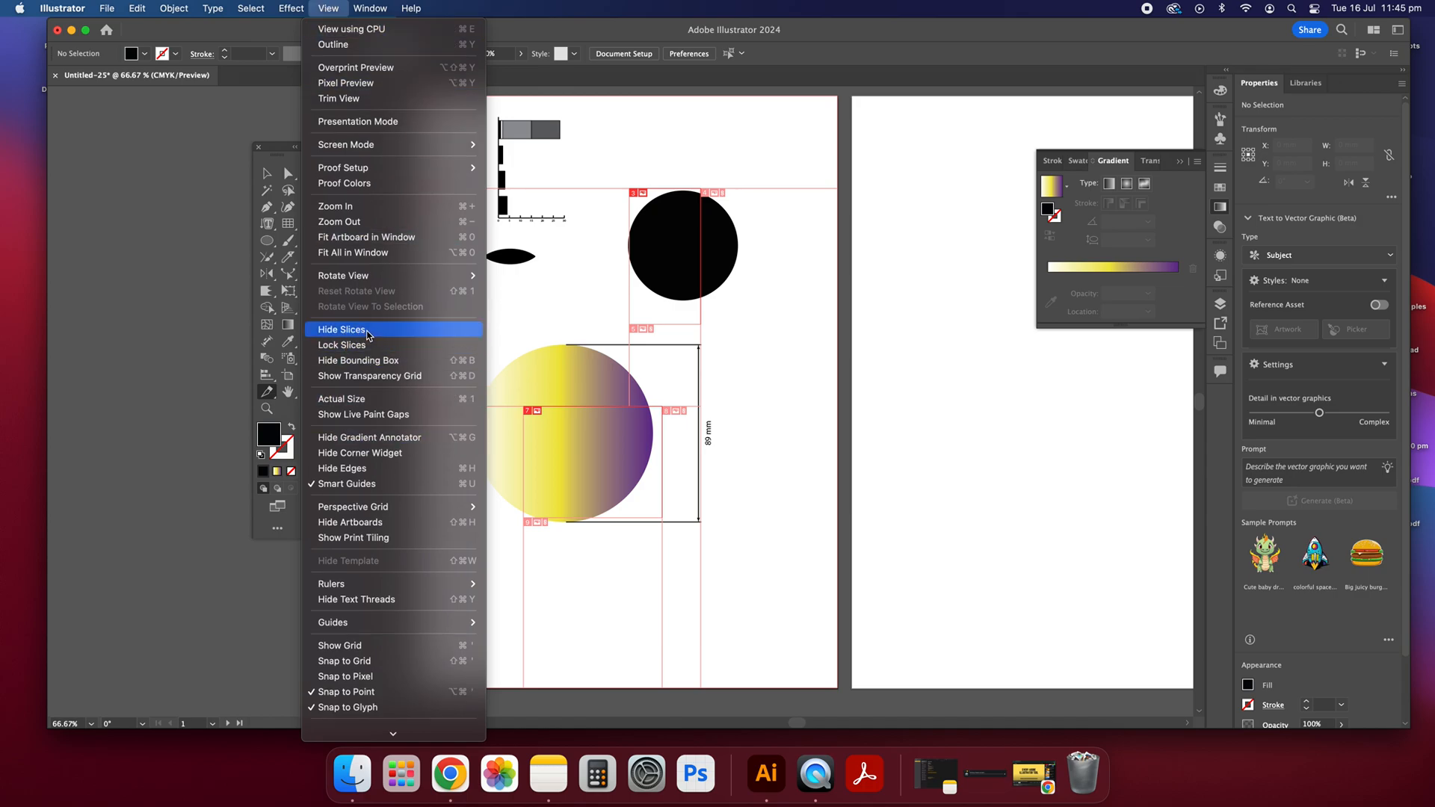
click(342, 329)
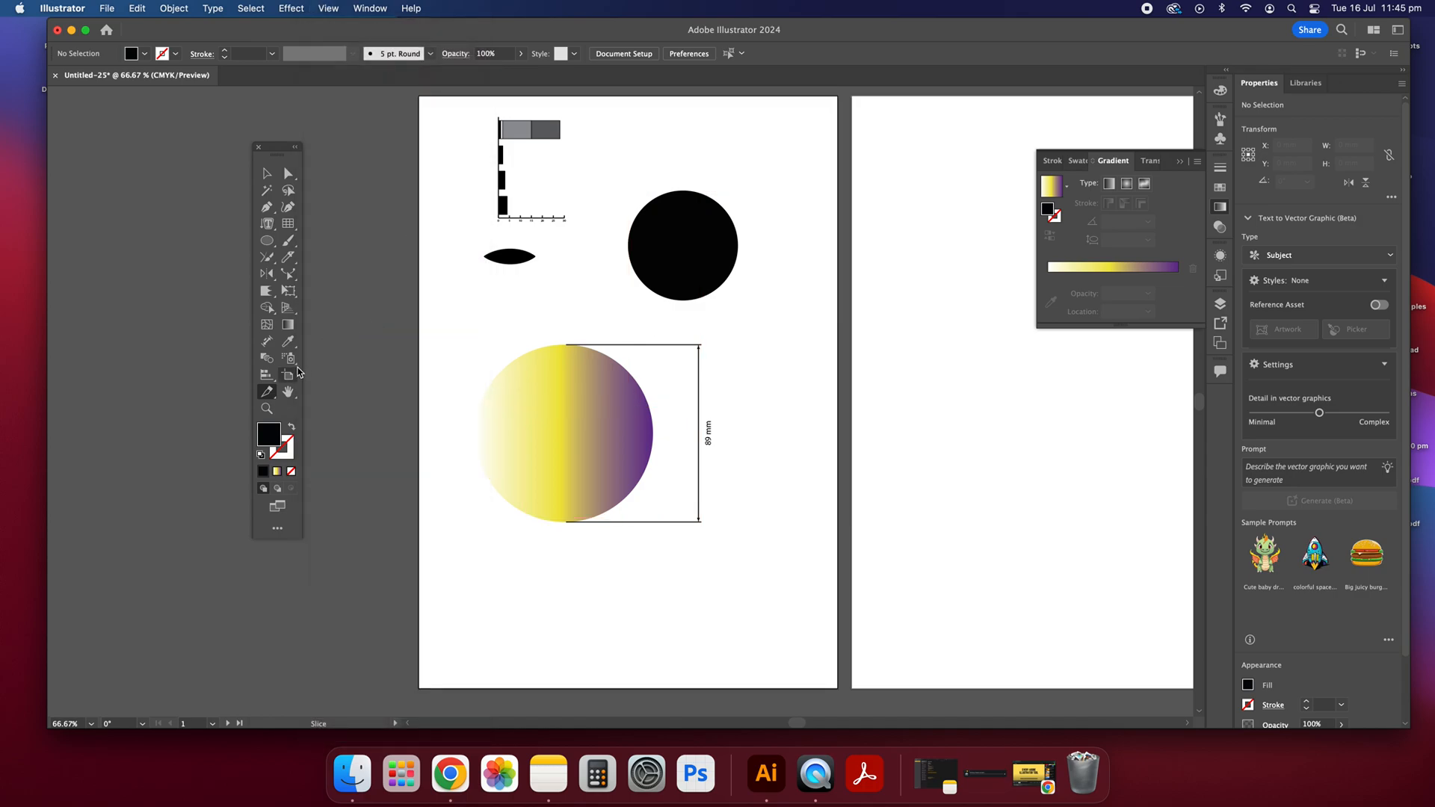
Step: Pan around the two artboards, starting with the Hand tool
click(286, 391)
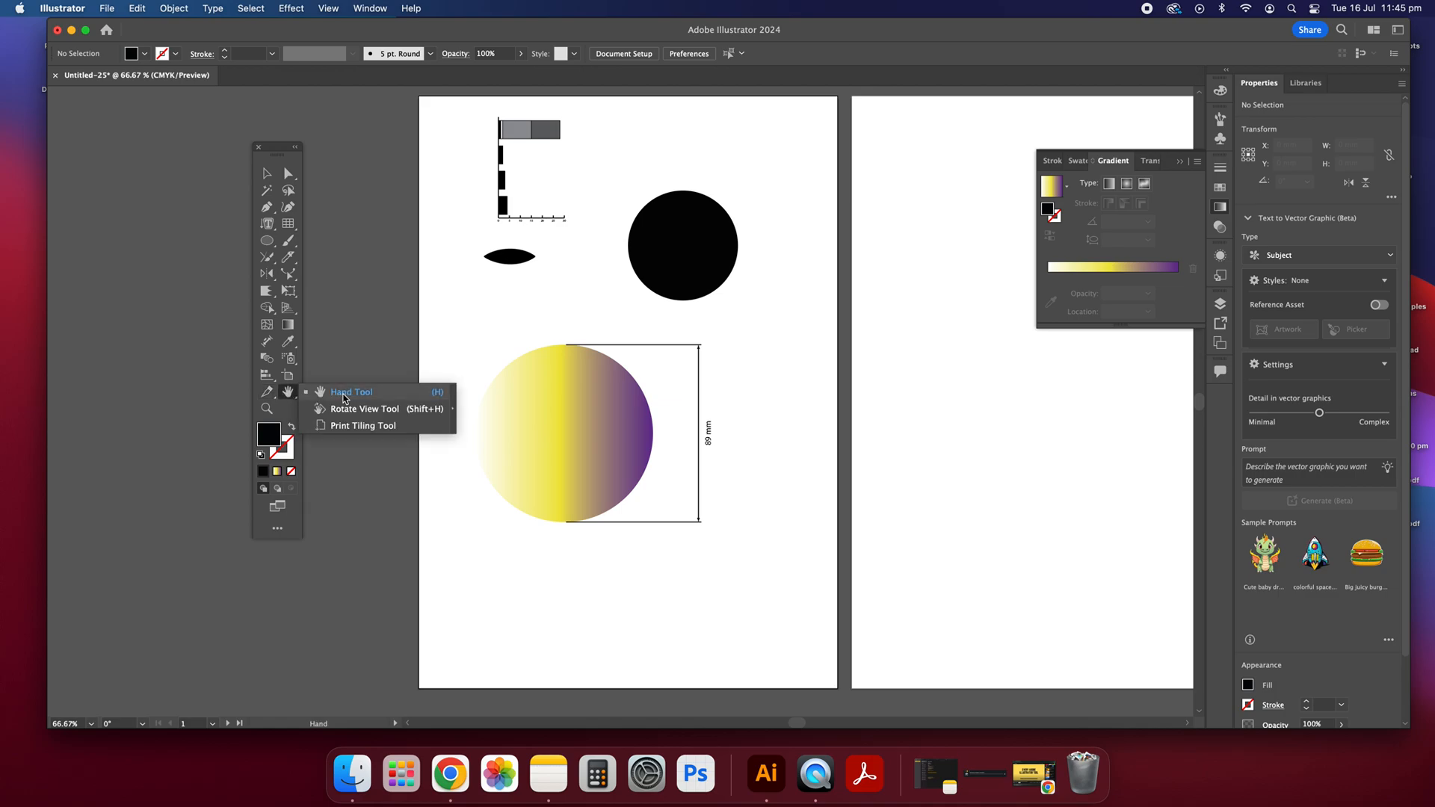
drag(784, 266, 670, 269)
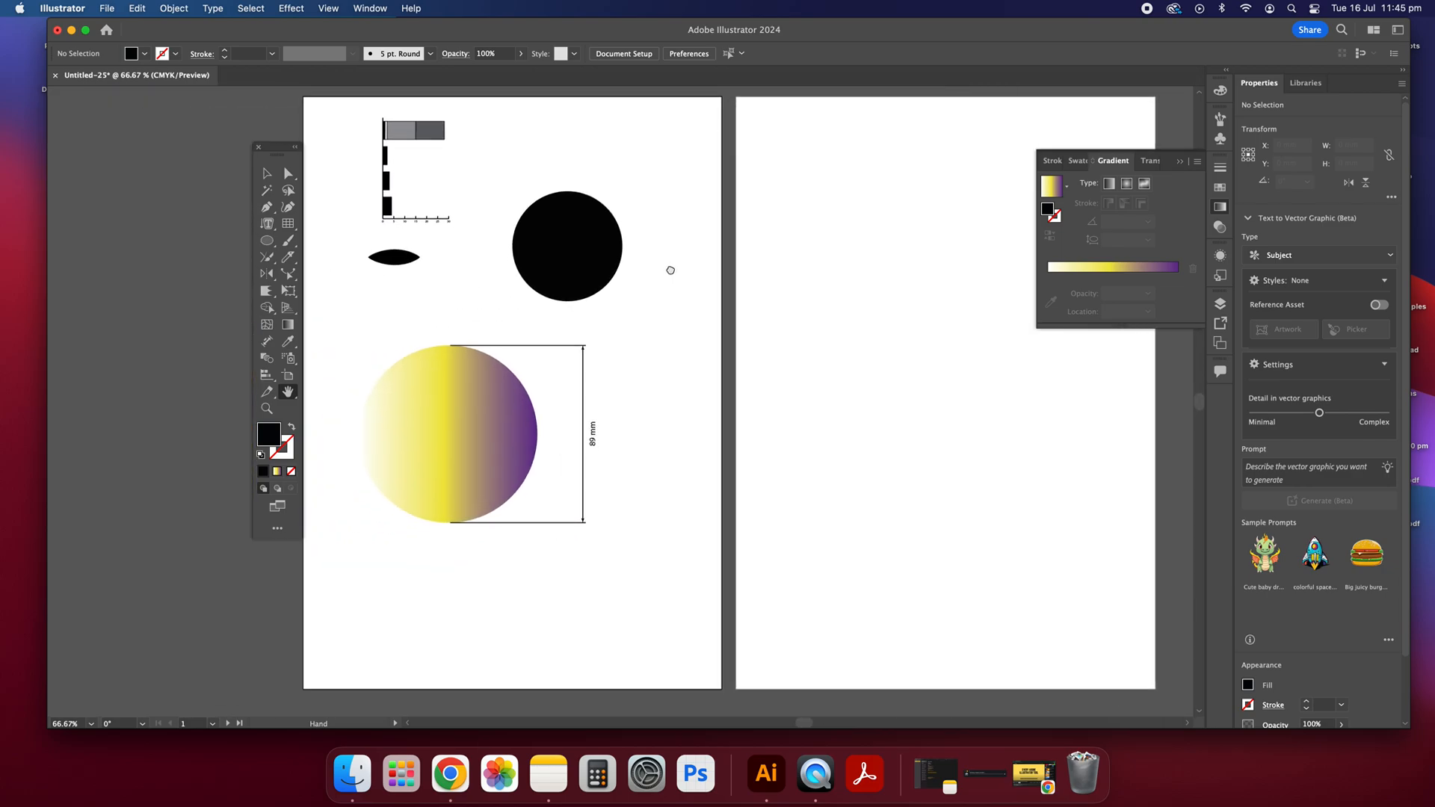
scroll(681, 442, left, 5)
scroll(682, 441, right, 5)
scroll(681, 442, down, 5)
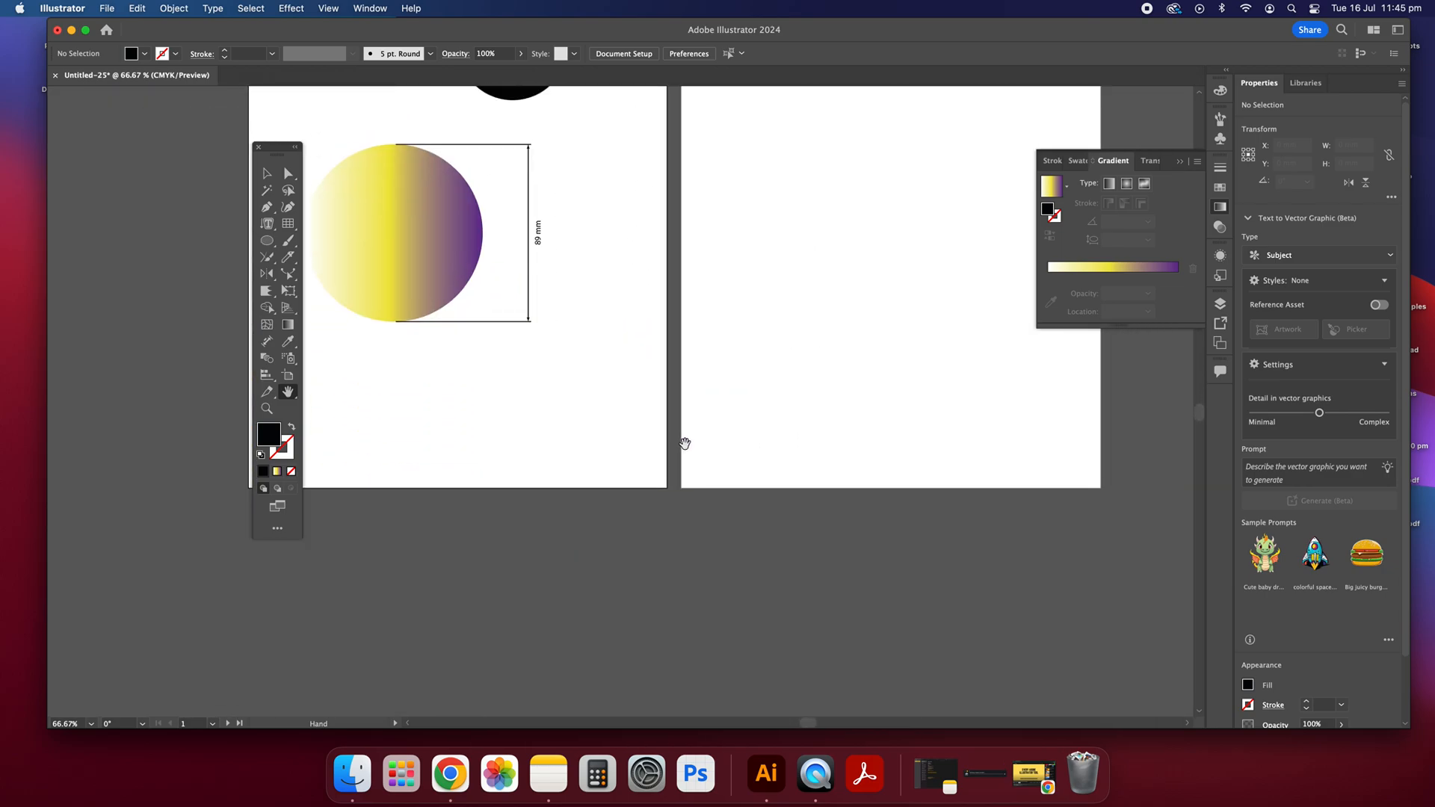
scroll(682, 444, up, 2)
scroll(680, 442, up, 5)
scroll(683, 445, left, 3)
scroll(651, 426, down, 2)
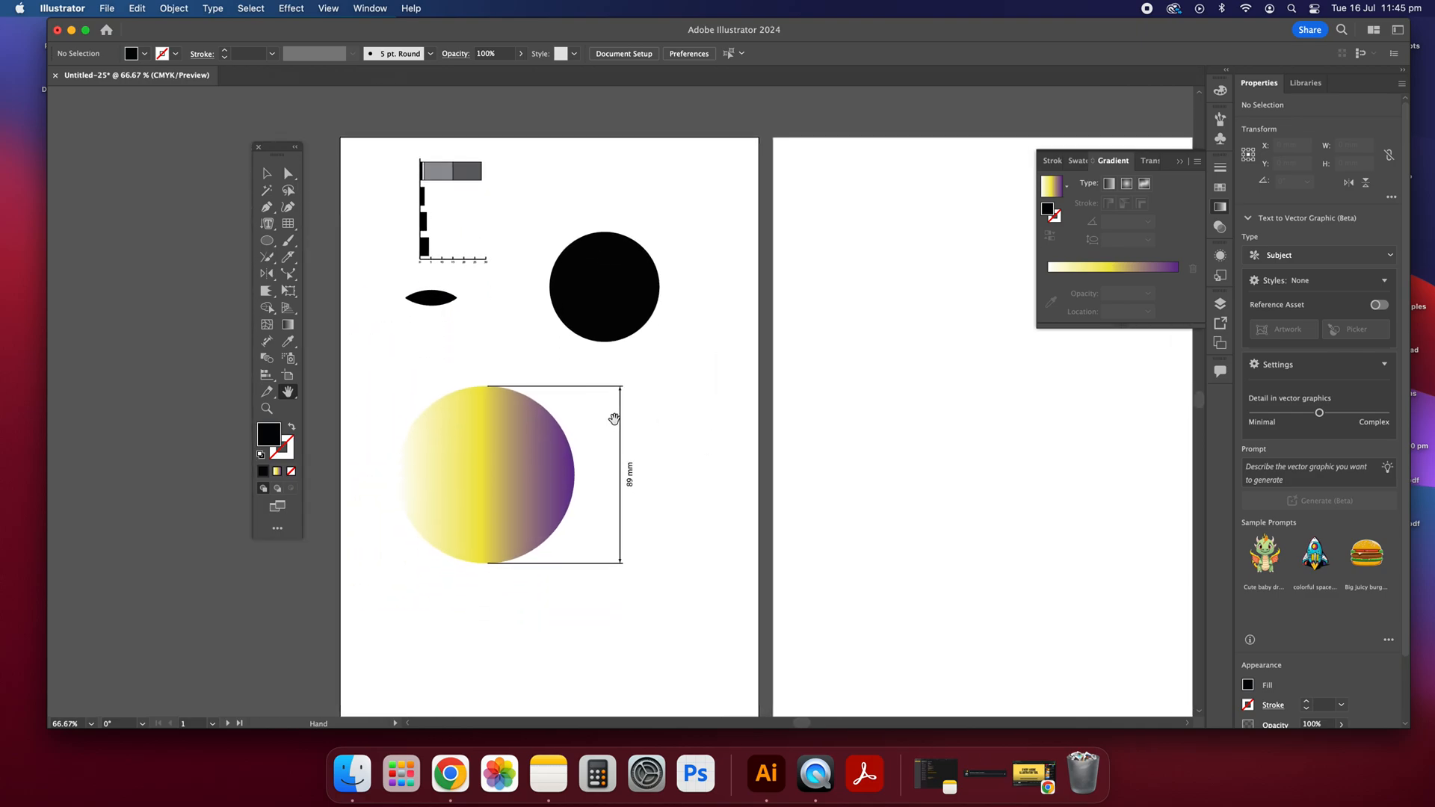
Step: Zoom the artwork view to 67.83% with the Zoom tool
click(267, 408)
scroll(536, 336, up, 1)
mouse_move(536, 336)
mouse_down()
mouse_move(762, 481)
mouse_move(474, 282)
mouse_move(740, 439)
mouse_move(503, 311)
mouse_move(523, 339)
mouse_up()
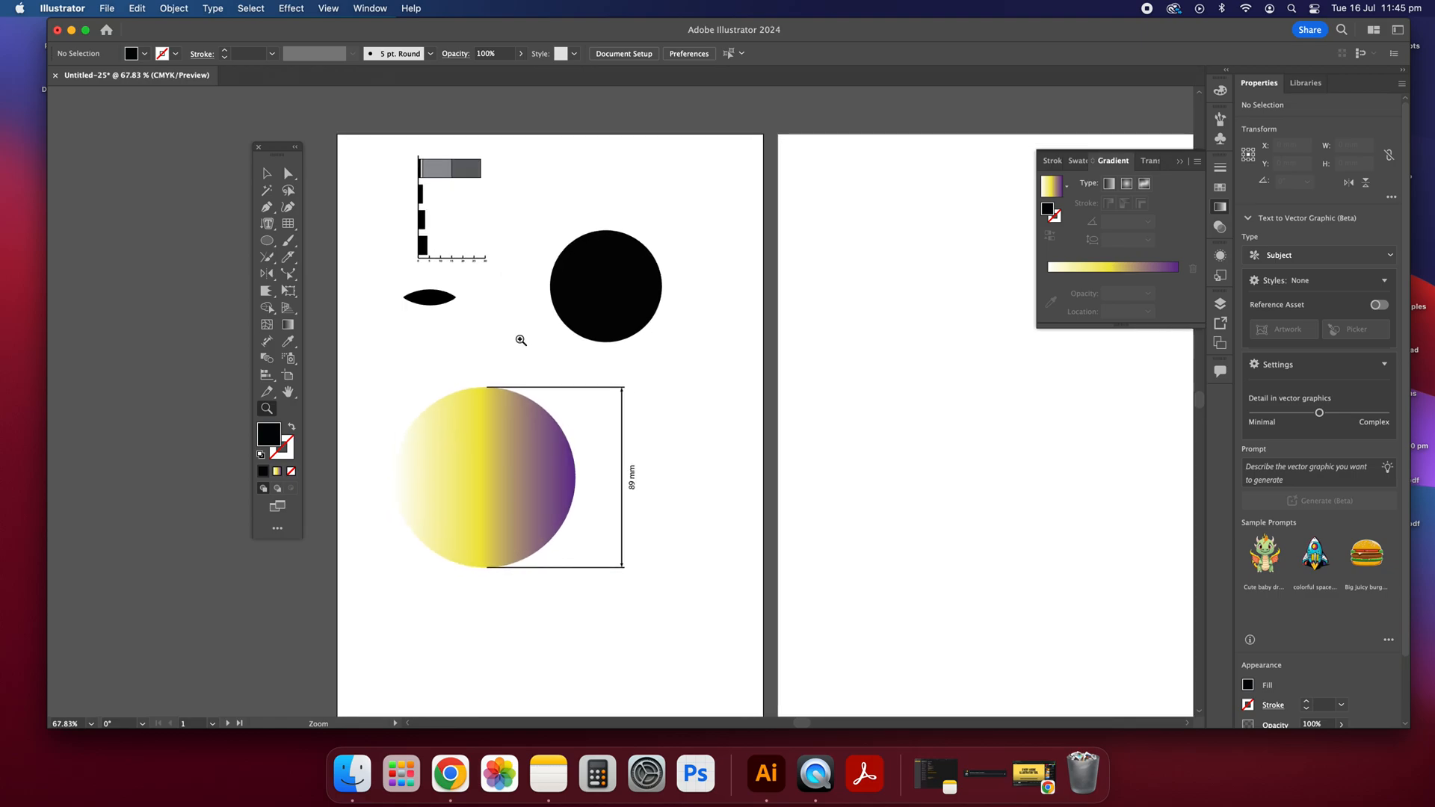
scroll(603, 372, up, 2)
scroll(602, 373, down, 2)
scroll(602, 372, up, 1)
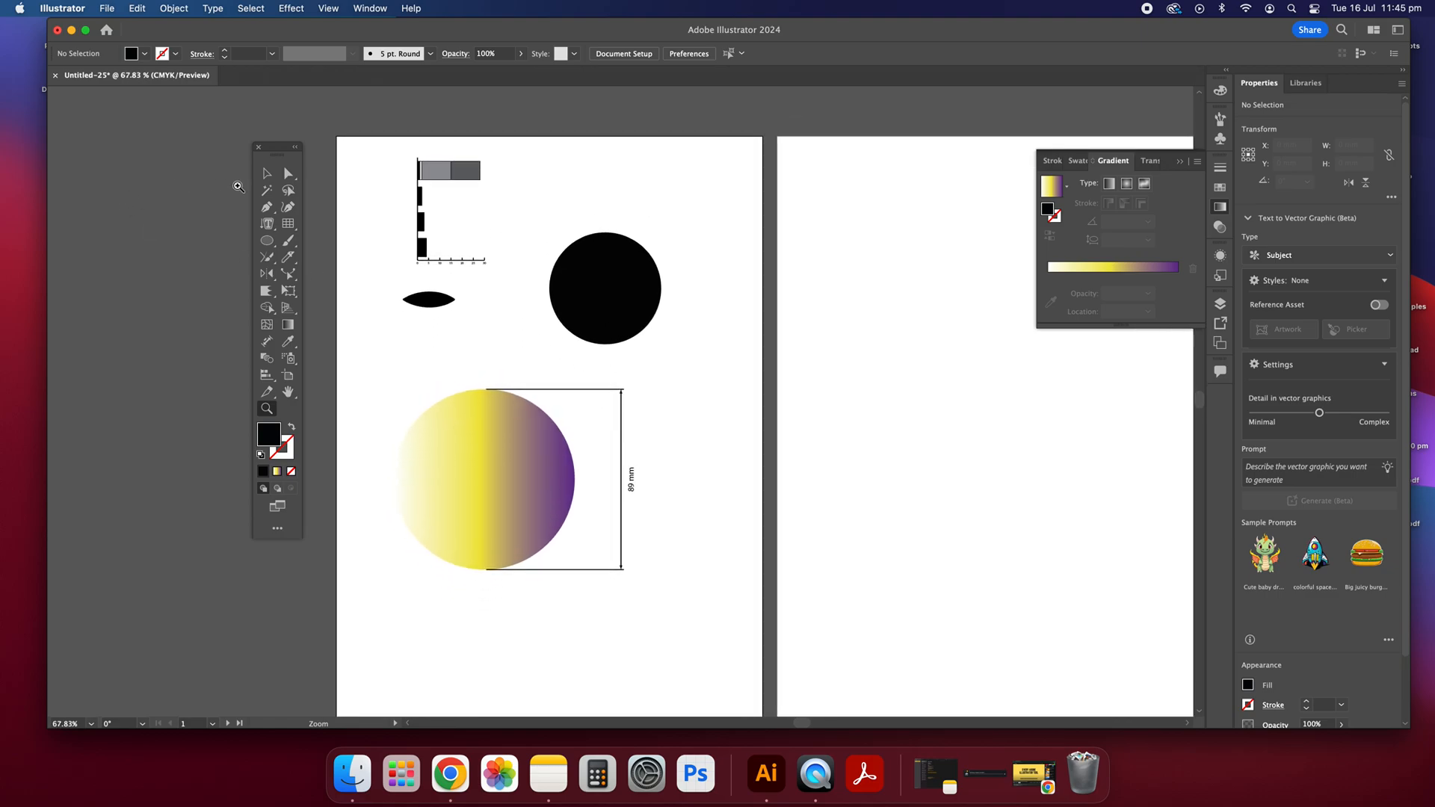
Step: Select the gradient circle and replace its gradient fill with the solid yellow EDE33D
click(267, 174)
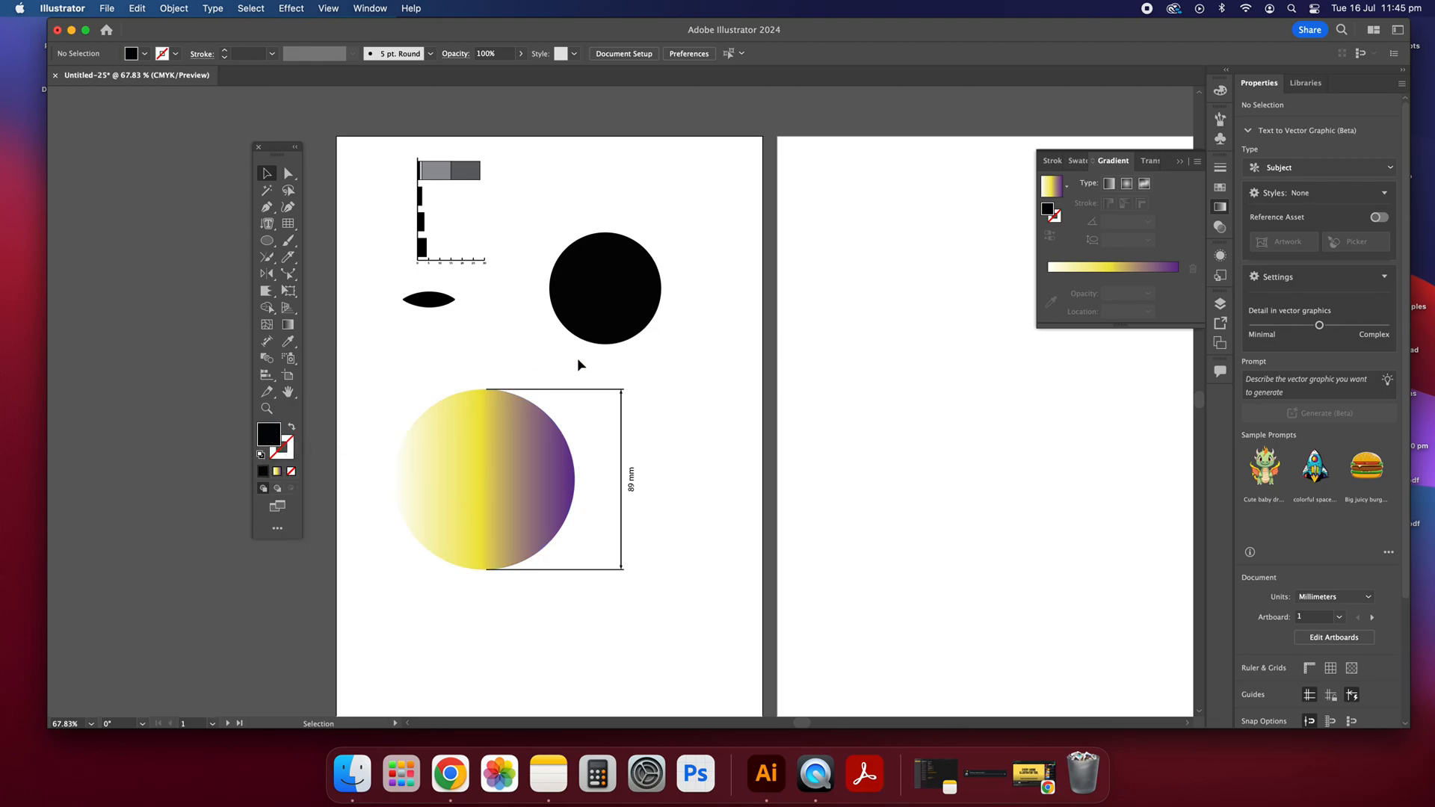
click(513, 447)
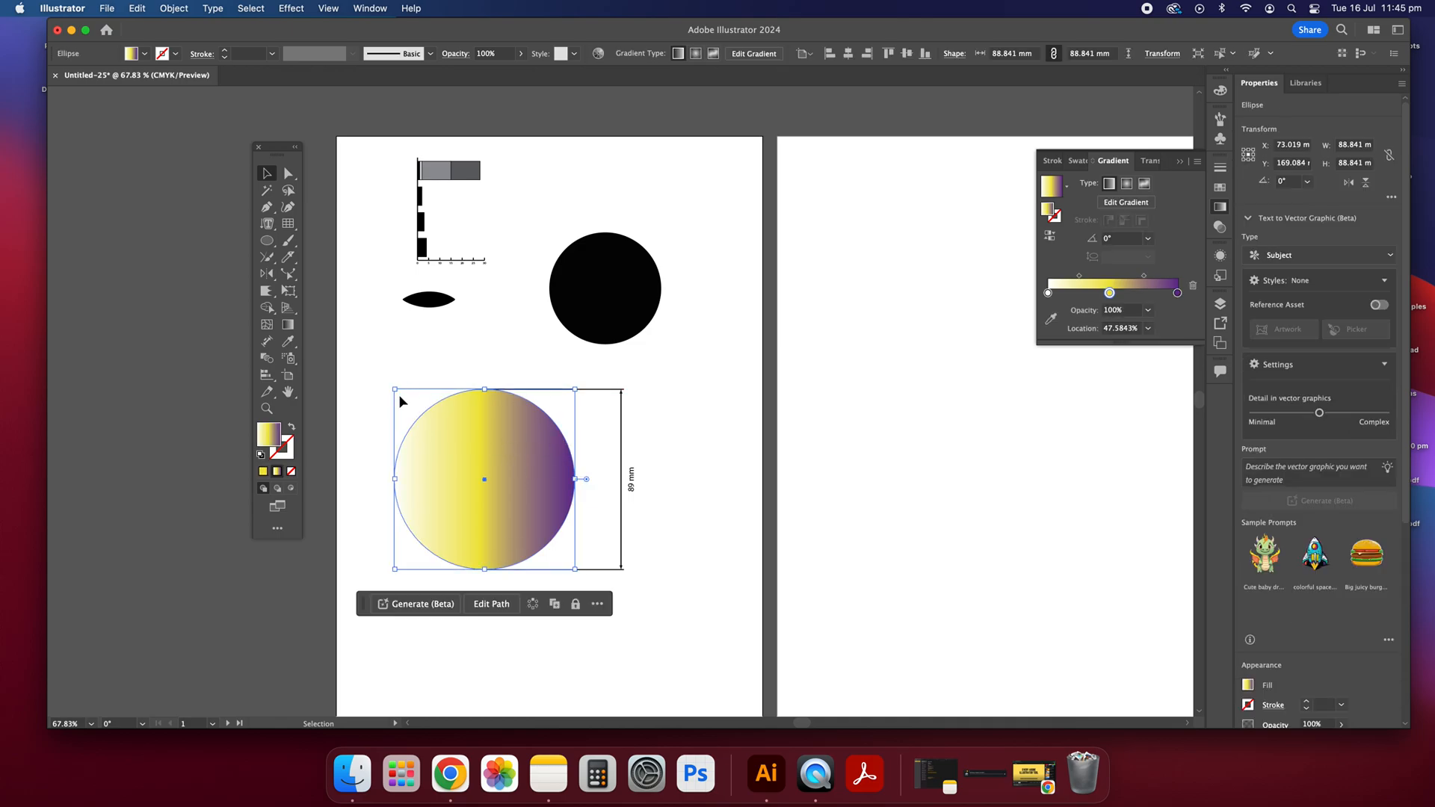
click(263, 472)
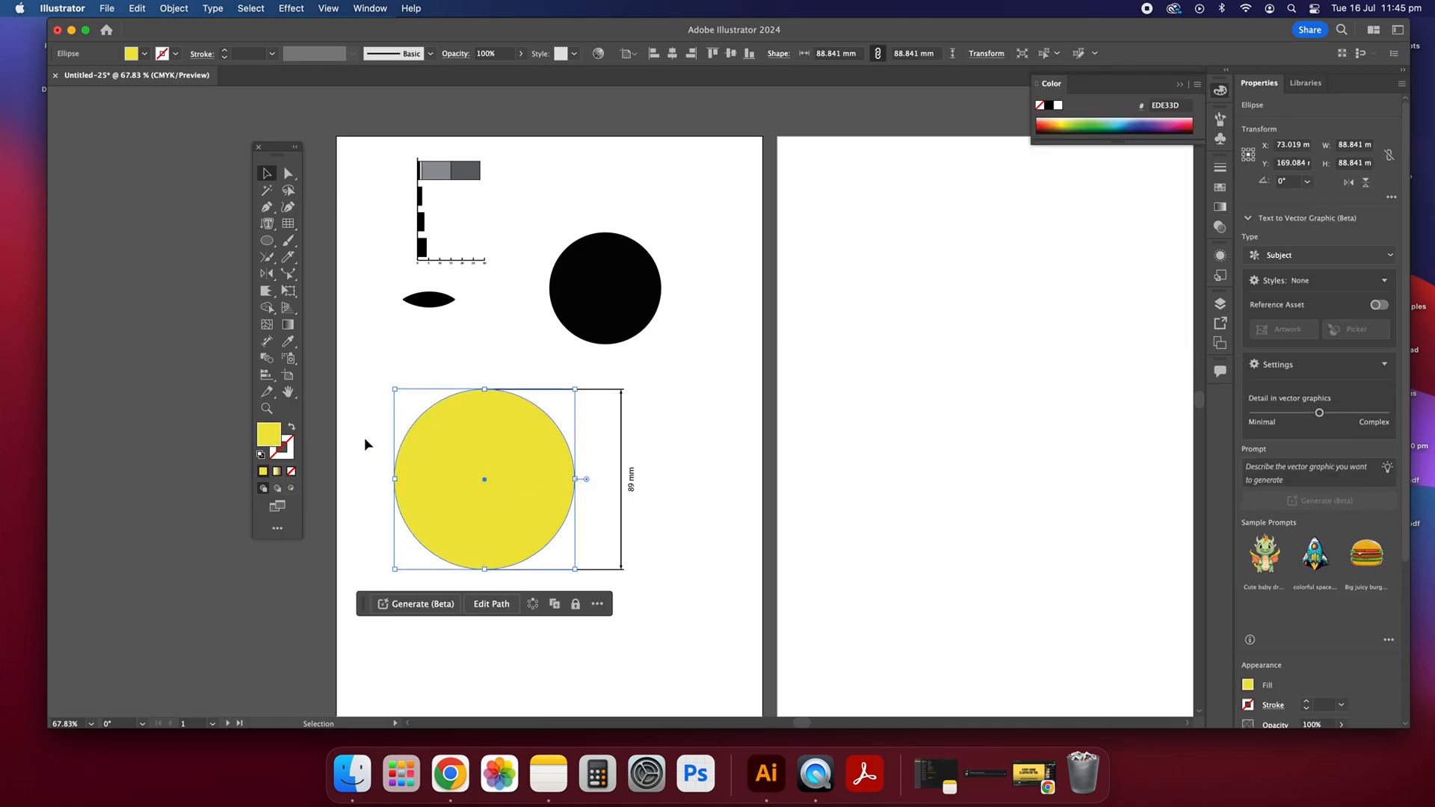
Step: Give the yellow circle a solid black stroke (000000) and deselect it
click(289, 453)
click(263, 472)
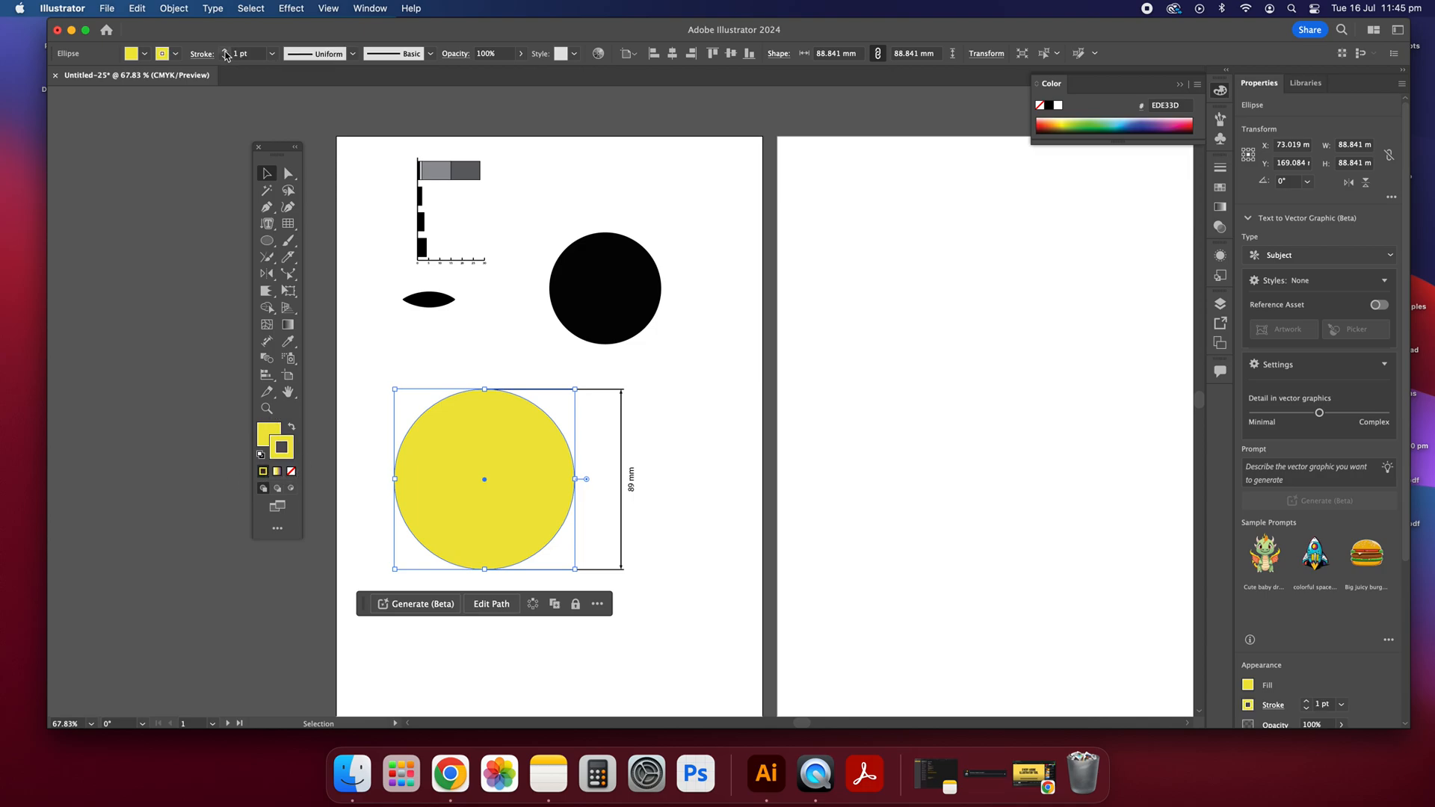
double_click(281, 449)
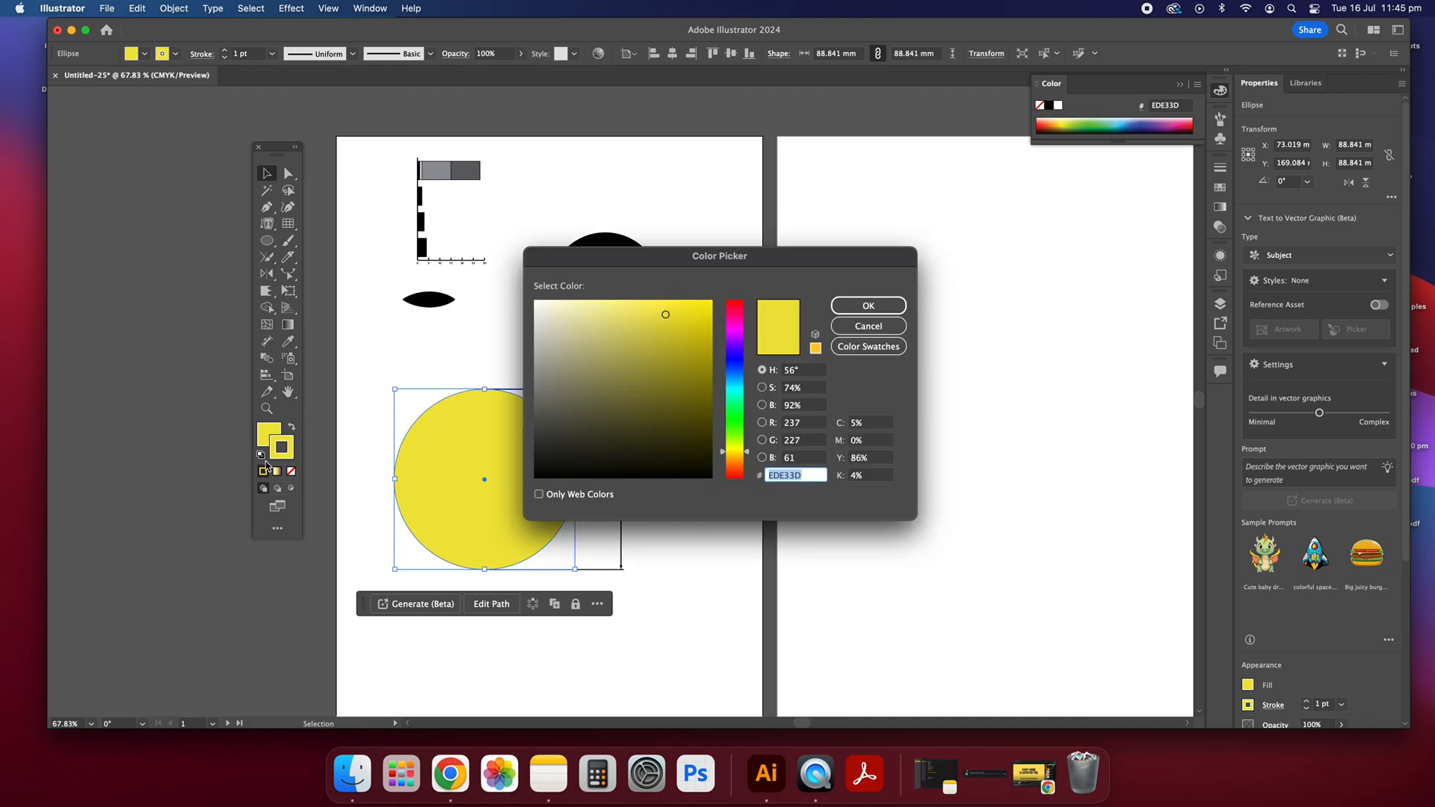
drag(644, 429, 538, 477)
click(894, 304)
click(729, 455)
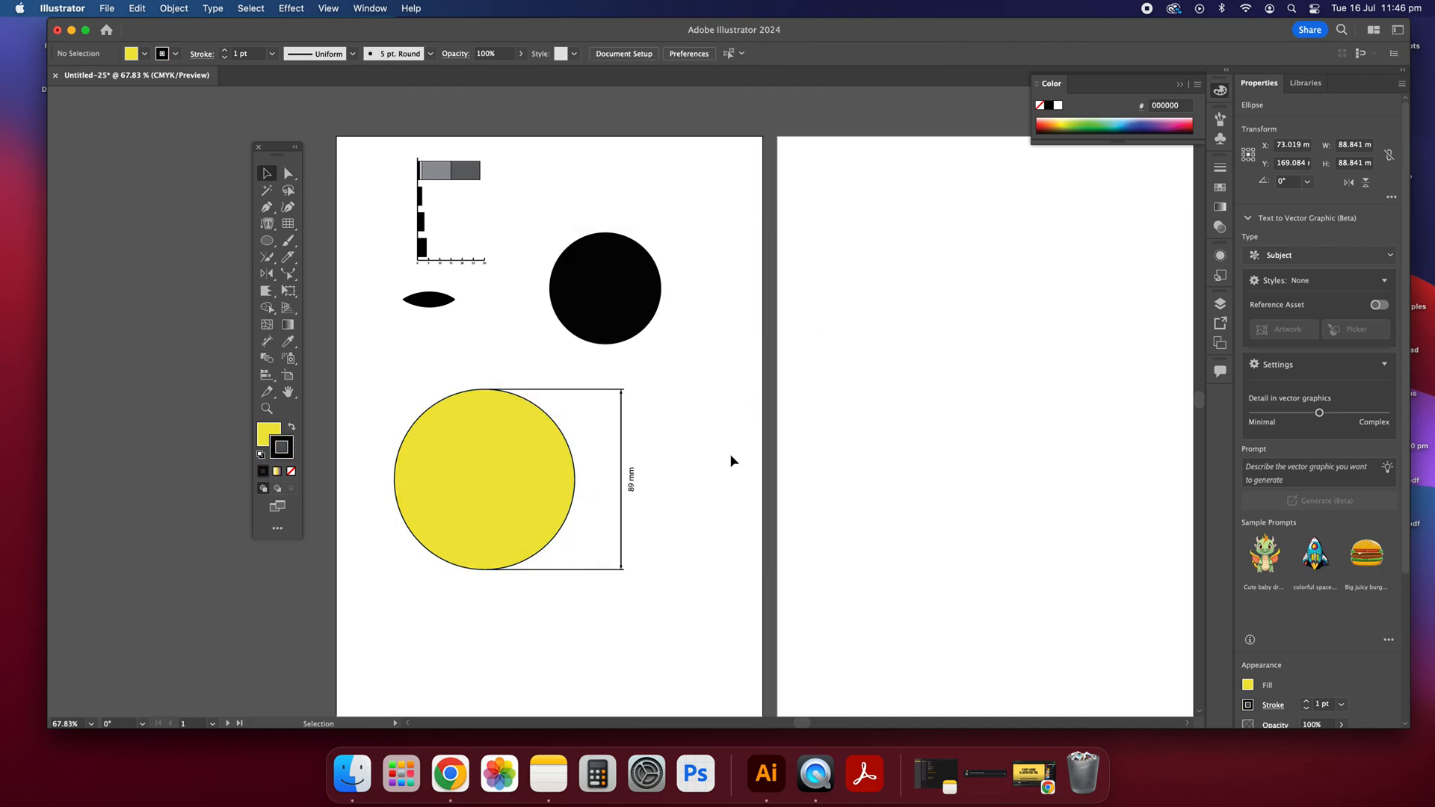
Step: Set the yellow circle's stroke weight to 11 pt and apply the tapered elliptical width profile
click(441, 428)
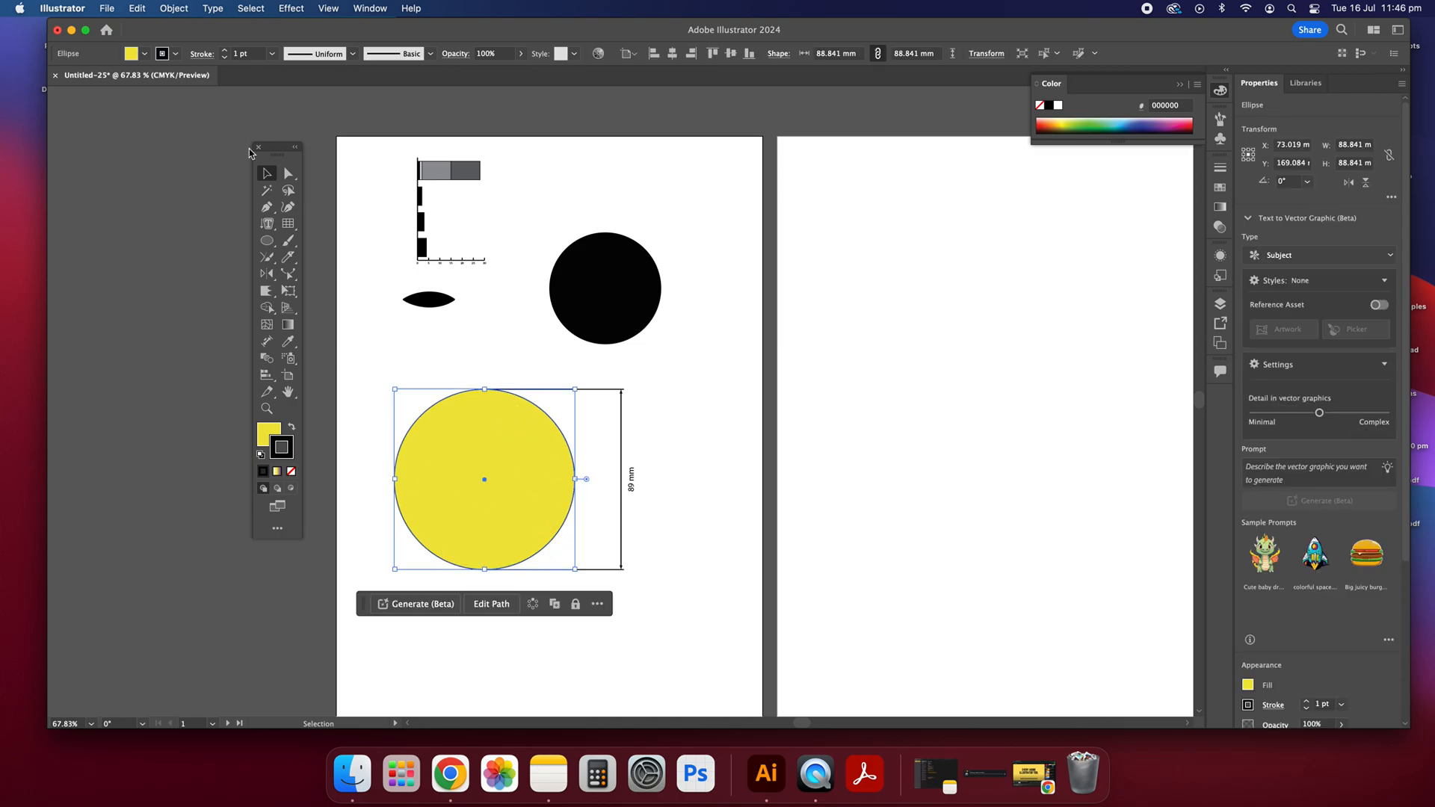
click(227, 52)
click(226, 52)
click(226, 51)
click(227, 52)
click(226, 52)
click(226, 51)
click(227, 51)
click(226, 52)
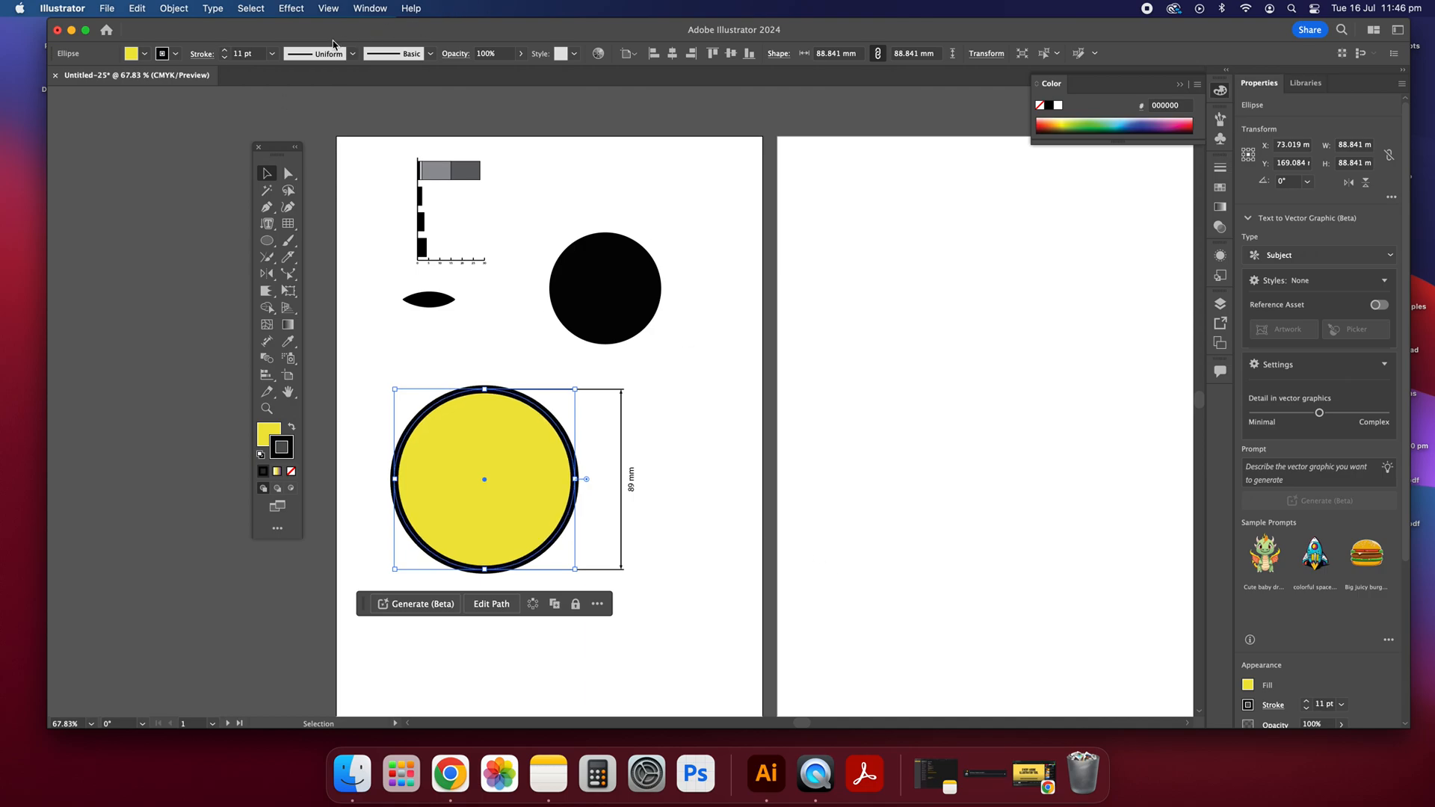
click(352, 53)
click(341, 88)
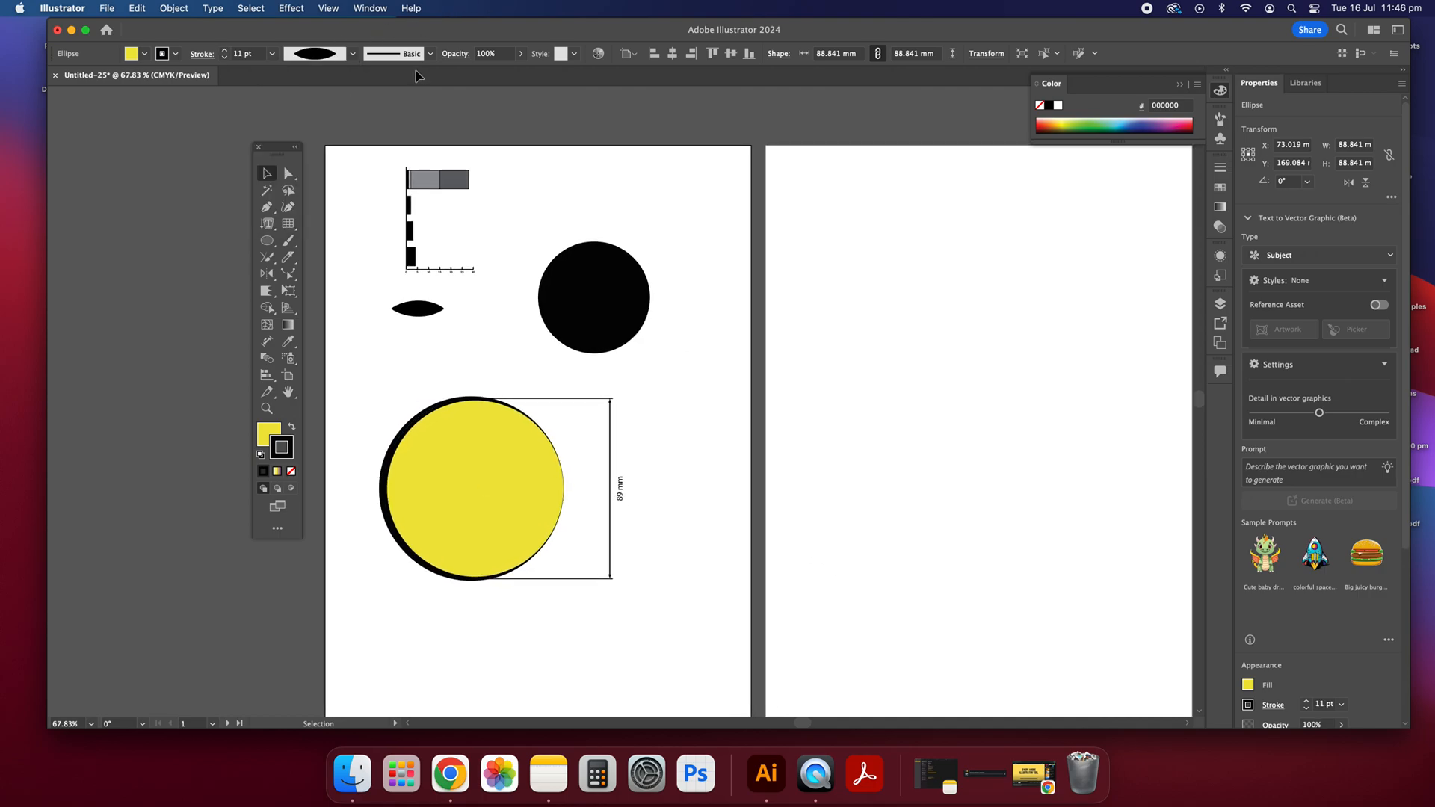
Step: Browse the brush definitions available for the yellow circle's stroke, and leave the circle deselected
click(431, 54)
scroll(415, 104, down, 4)
scroll(415, 105, up, 4)
click(706, 167)
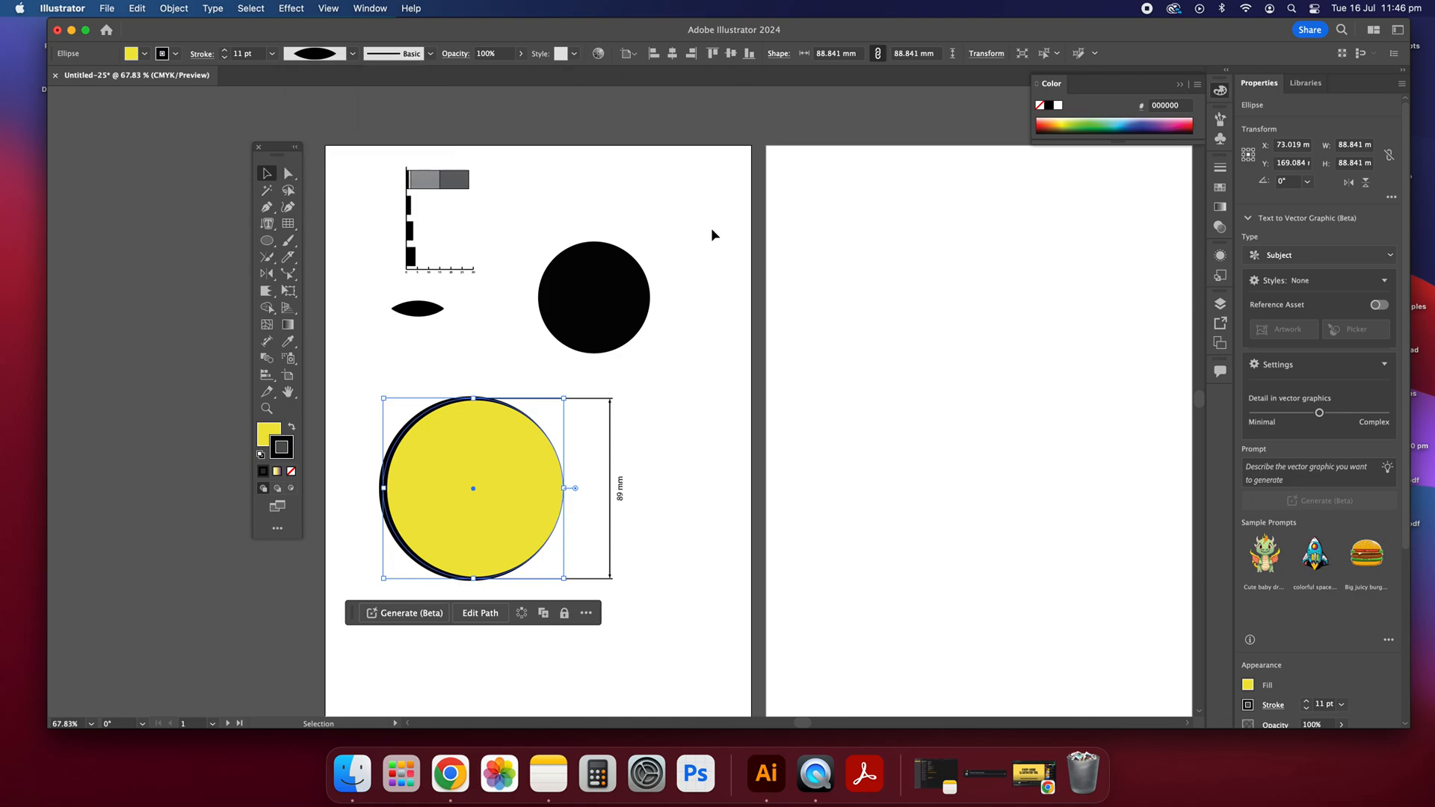
click(712, 234)
scroll(588, 470, down, 1)
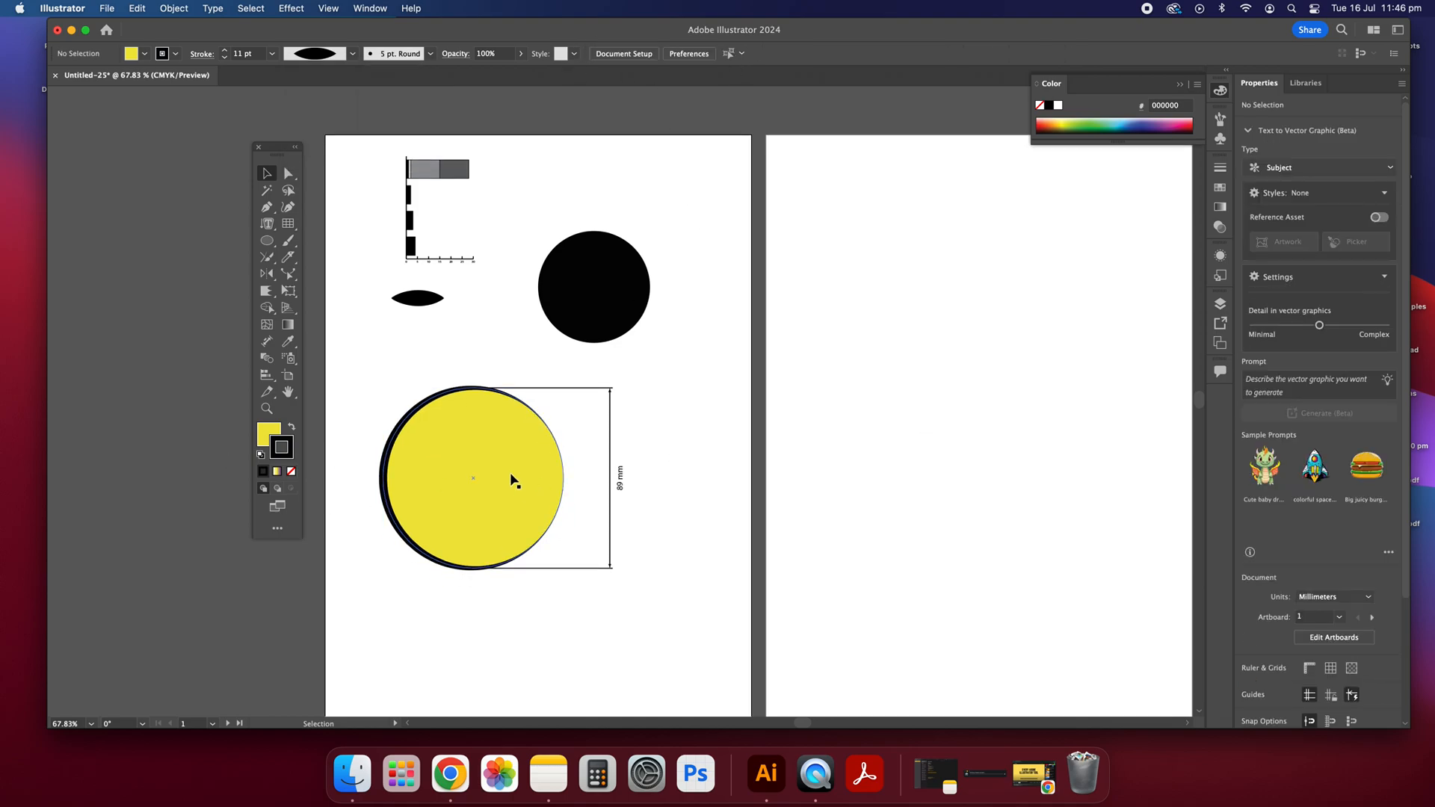
click(487, 498)
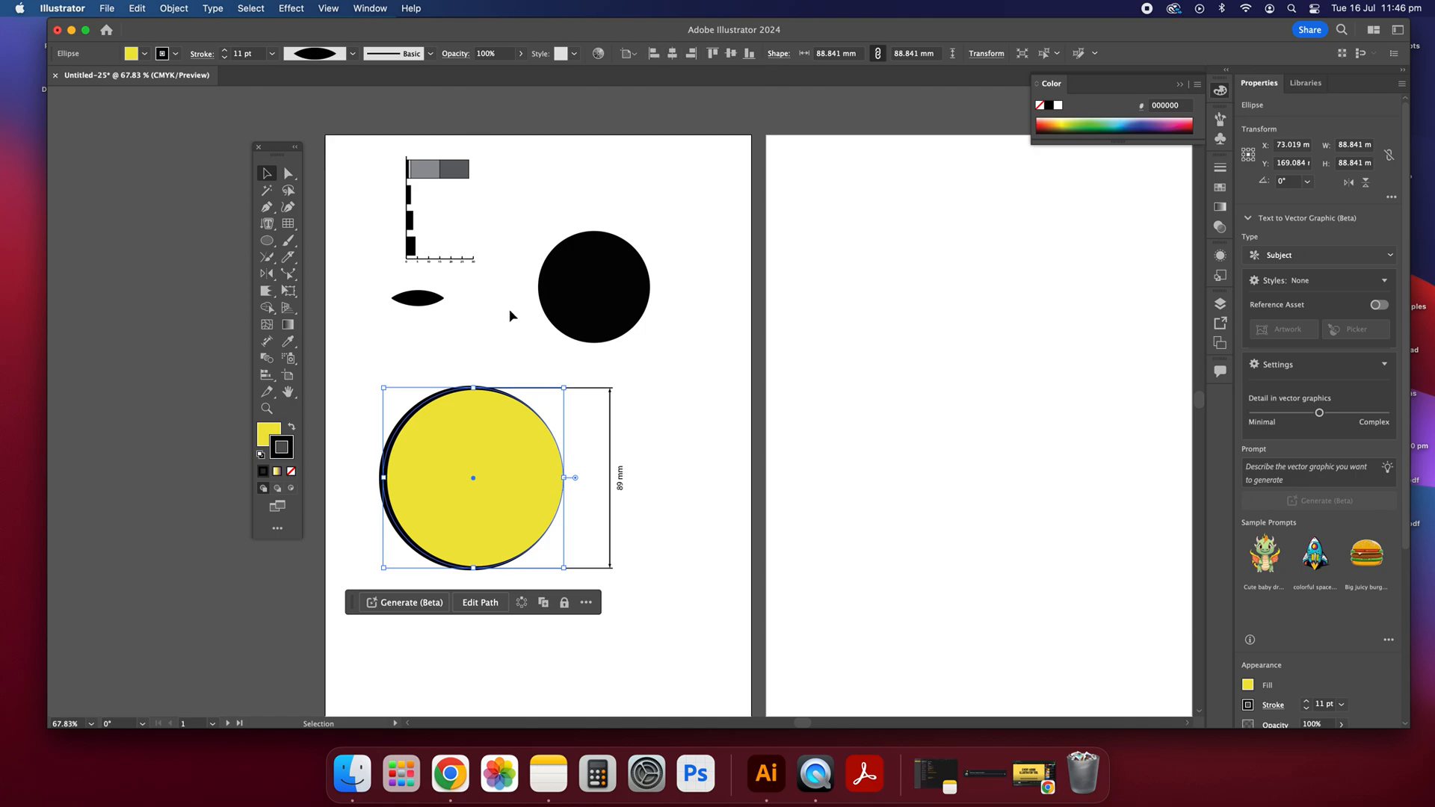
click(662, 424)
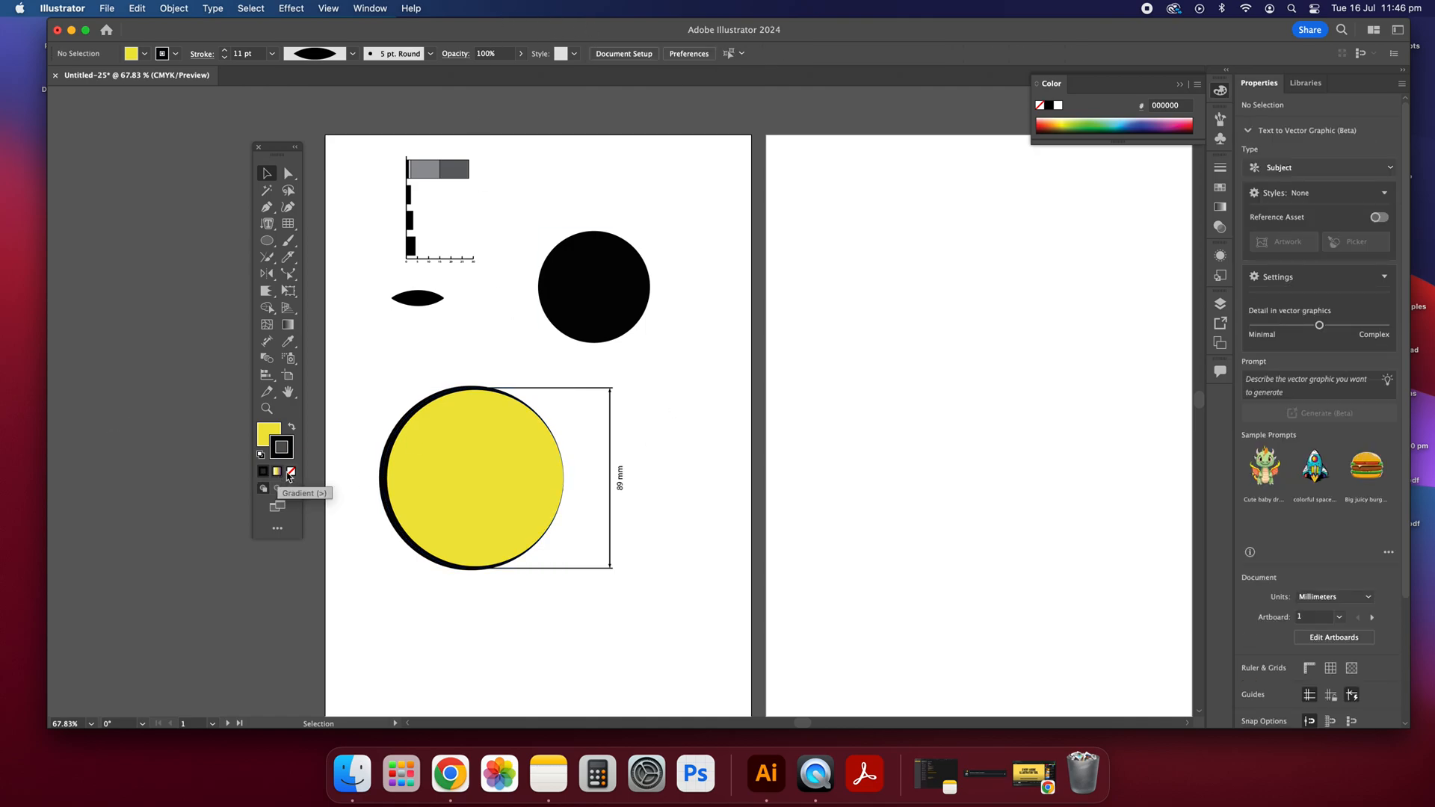
Step: Select the yellow circle and set its stroke to None
click(486, 468)
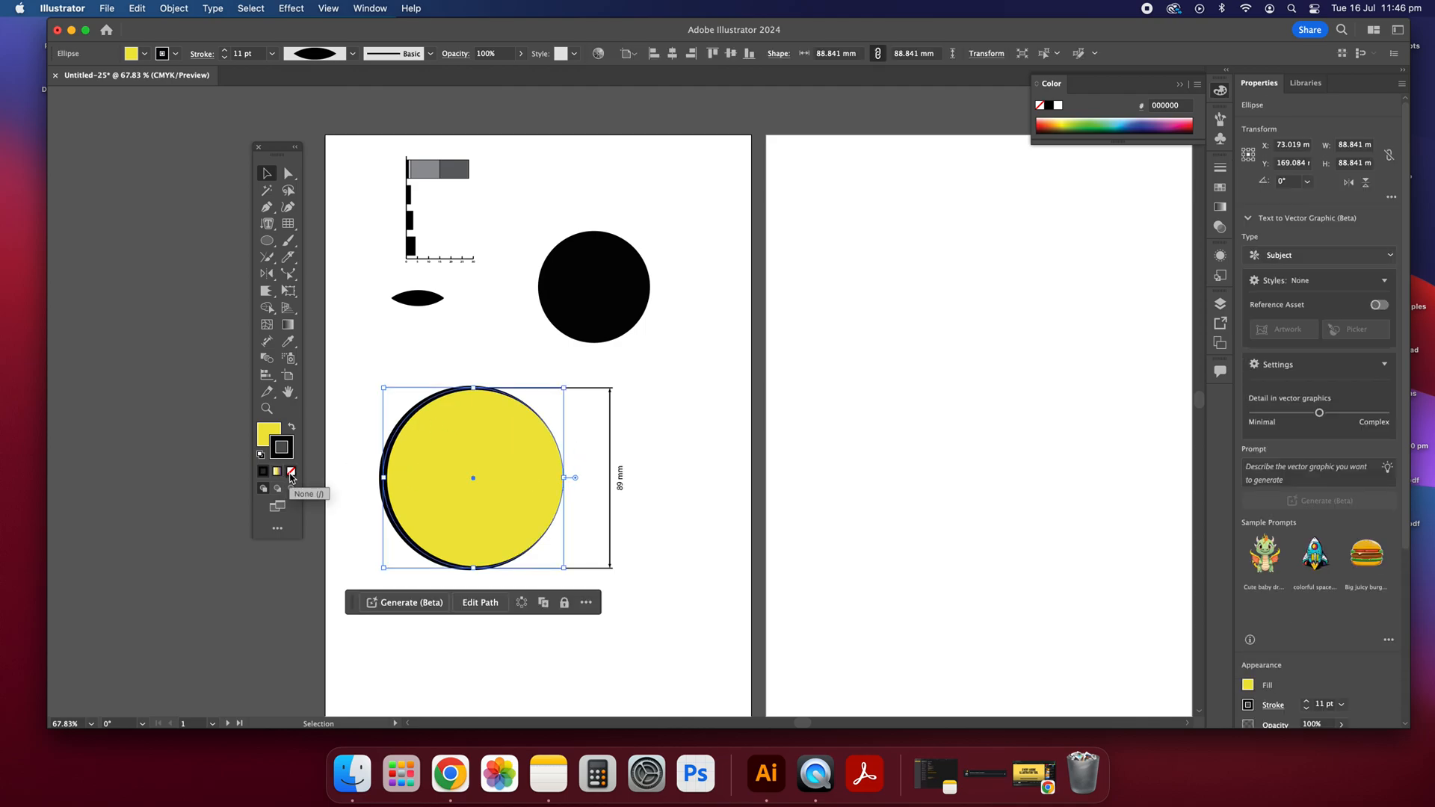
click(275, 433)
click(290, 457)
click(273, 438)
click(290, 457)
click(291, 472)
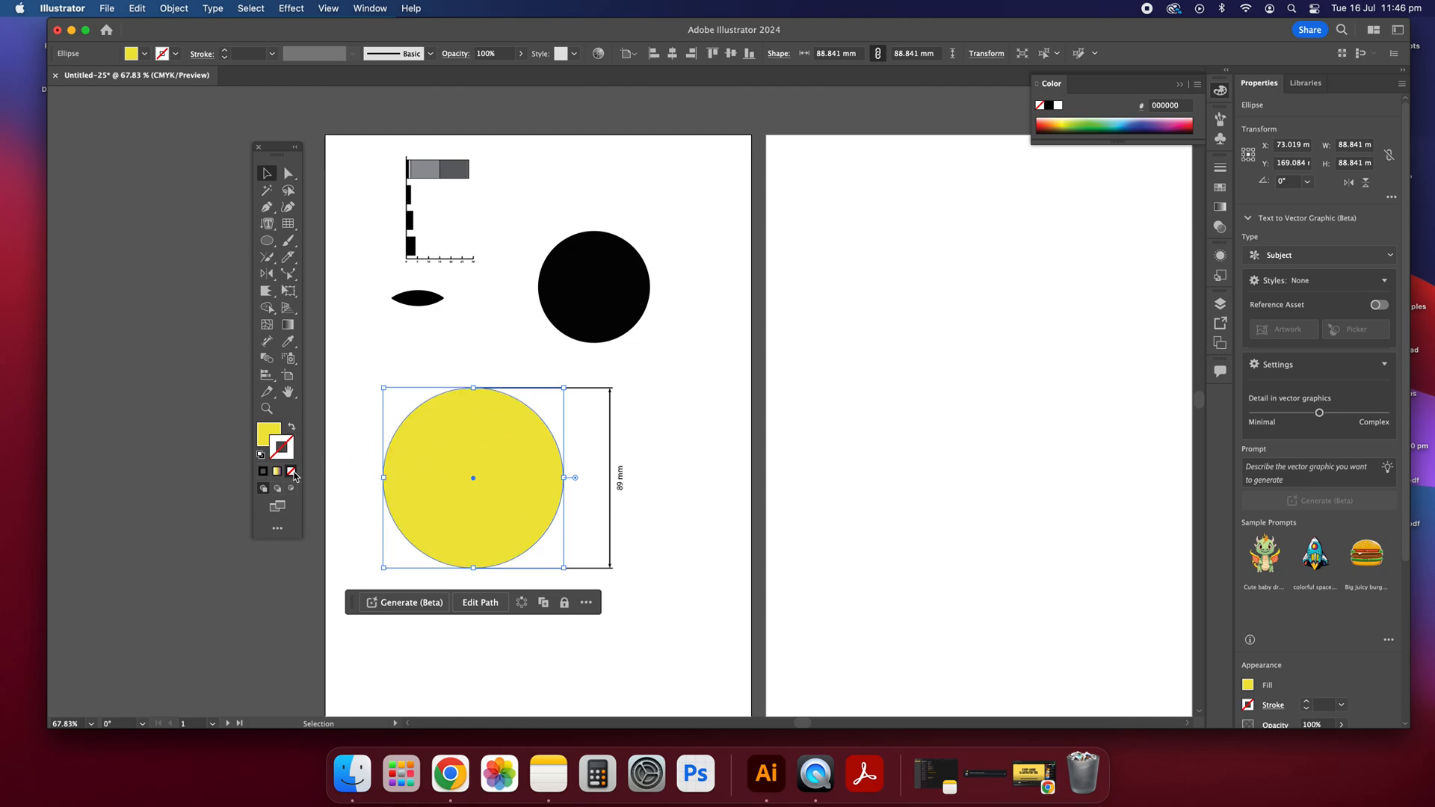
Step: Set the circle's fill to None, restore the solid yellow fill EDE33D, and deselect the circle
click(268, 438)
click(291, 471)
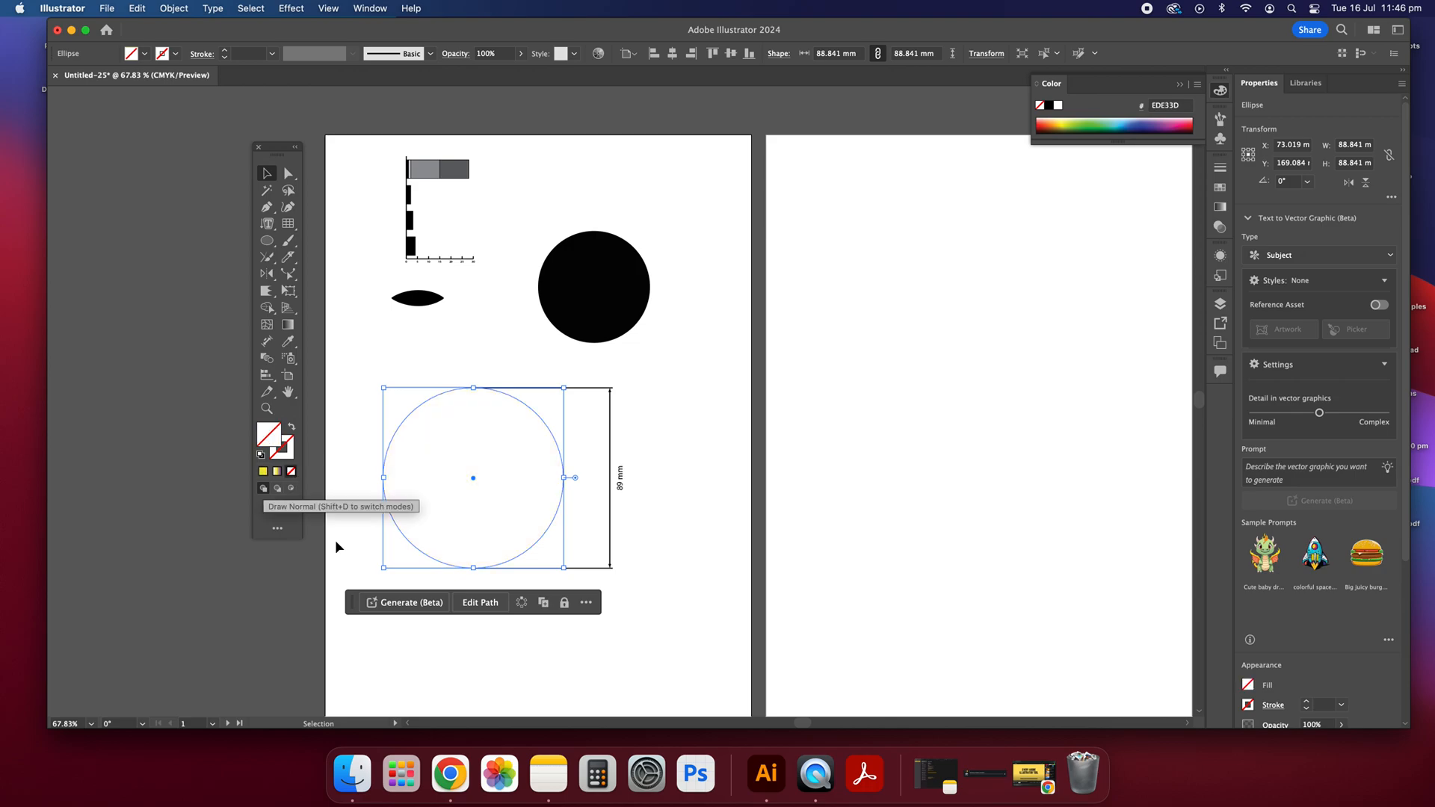
click(447, 454)
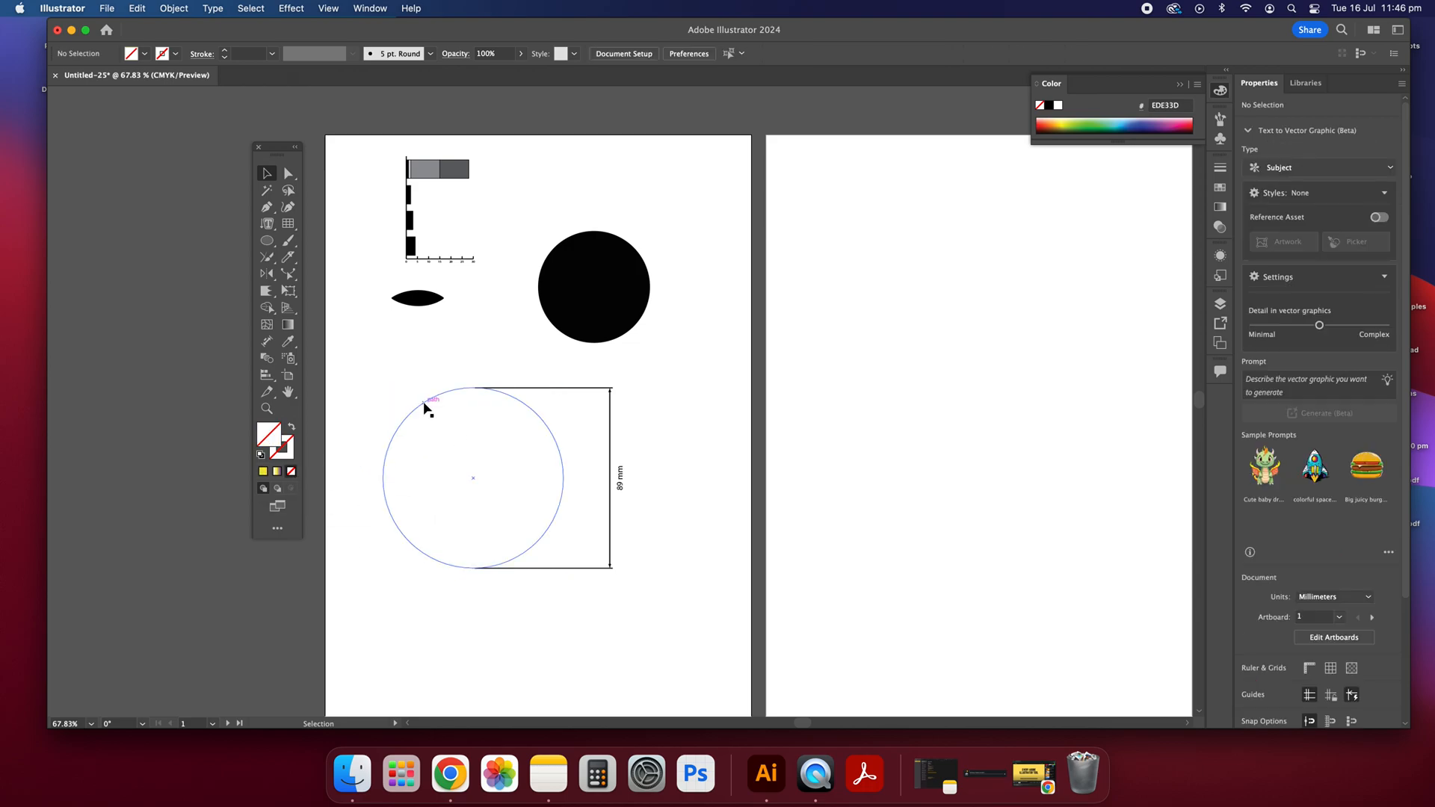
click(426, 408)
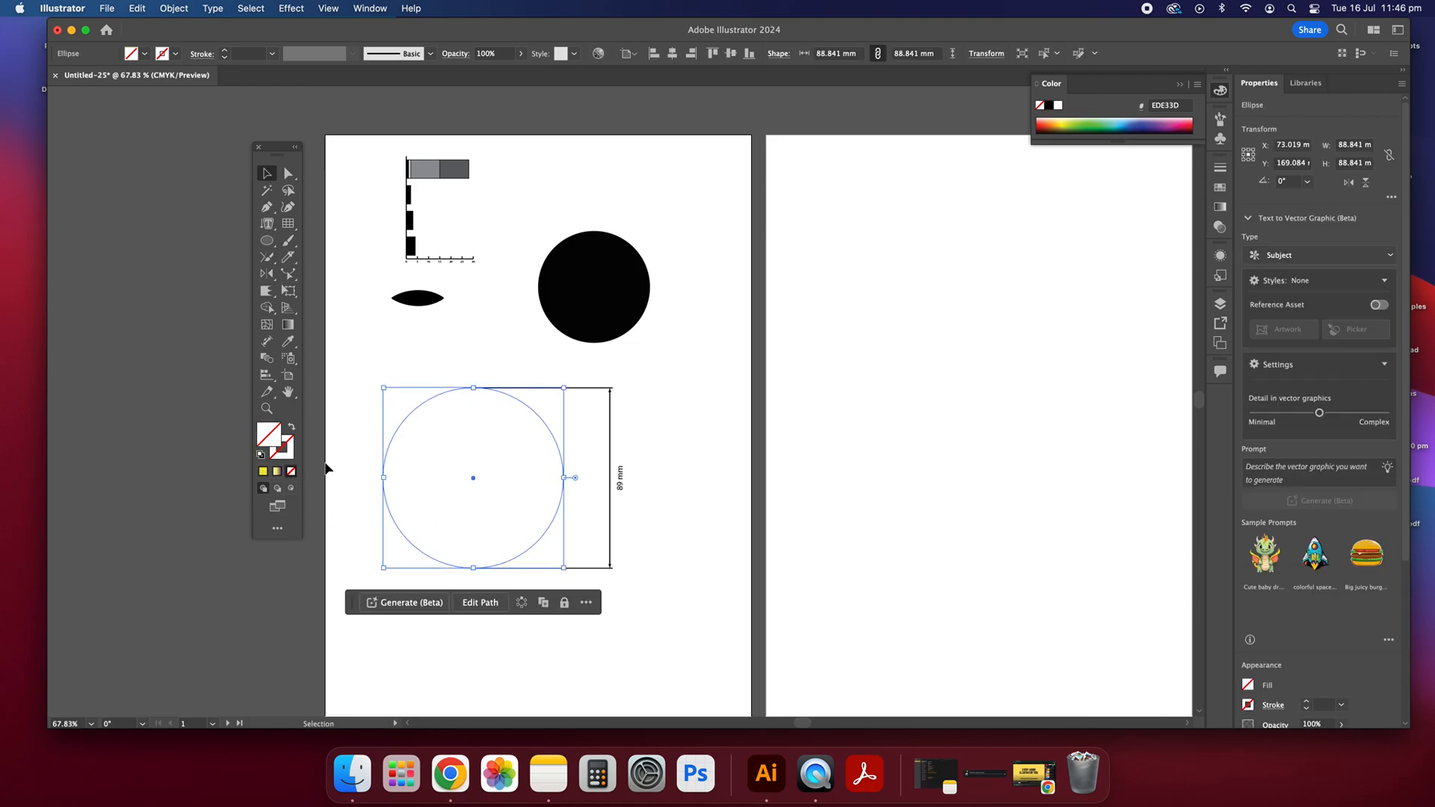
click(264, 472)
click(393, 389)
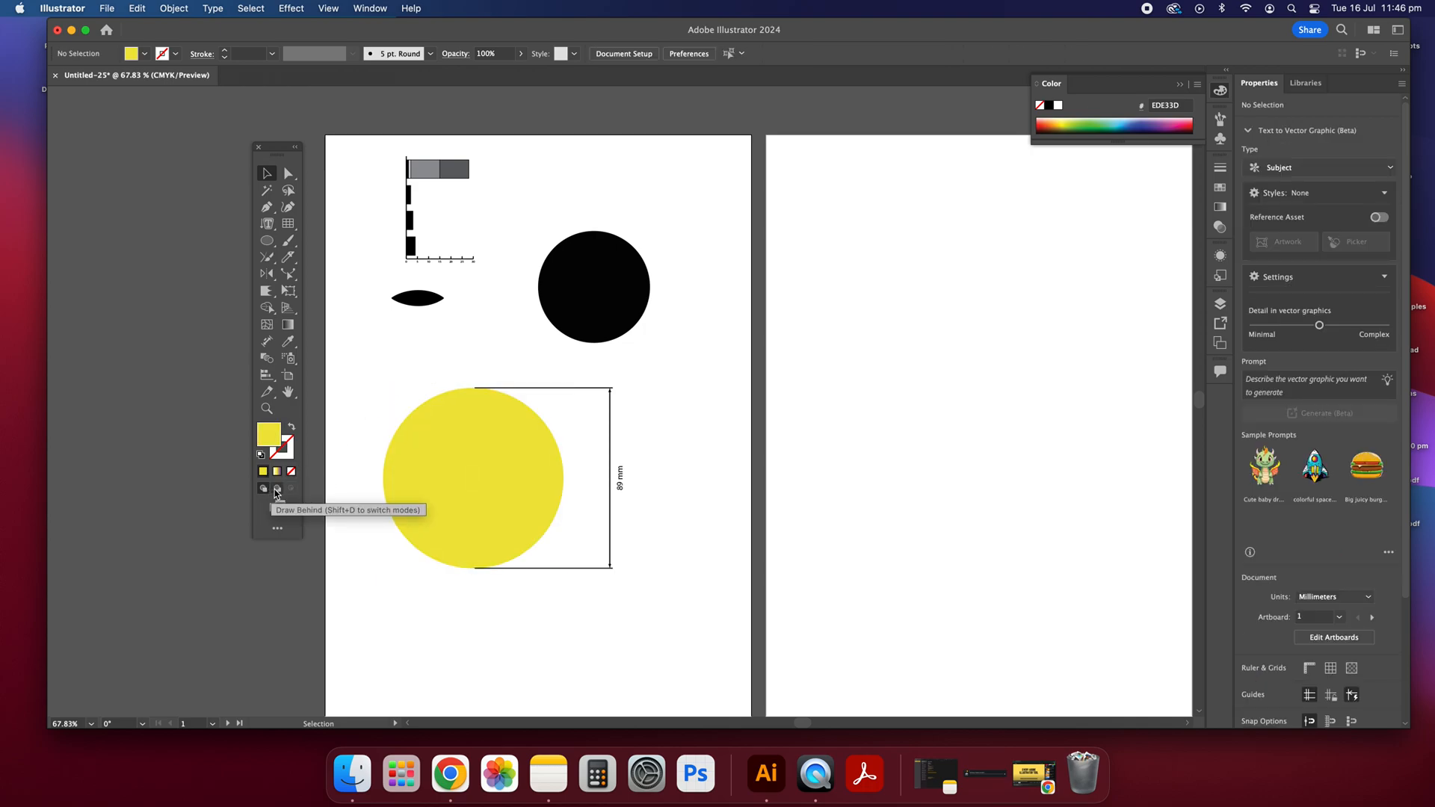
Step: Draw an ellipse about 38 × 46 mm behind the yellow circle's right edge in Draw Behind mode, and fill it black (000000)
click(267, 241)
drag(581, 420, 505, 513)
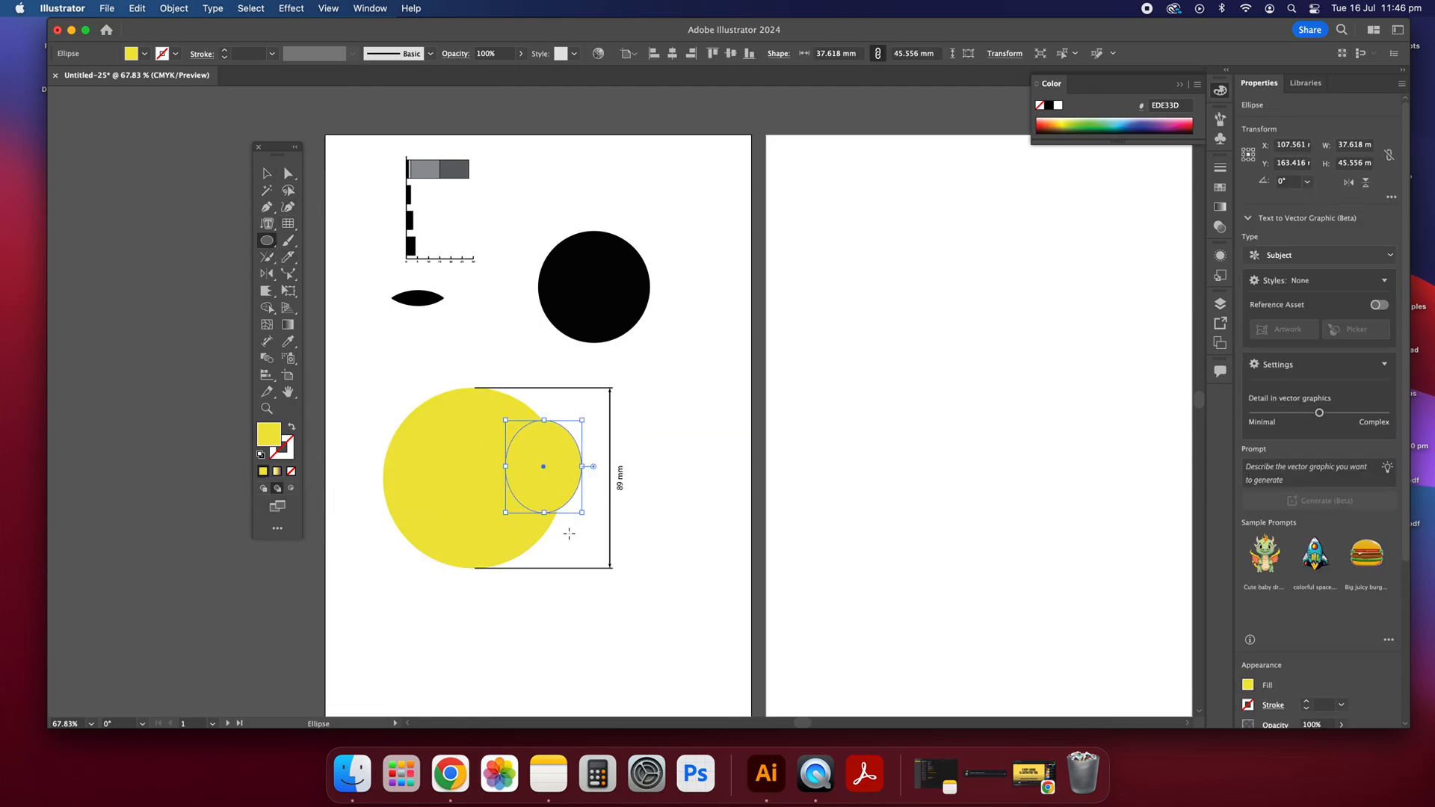
double_click(269, 434)
drag(545, 336, 544, 478)
click(868, 306)
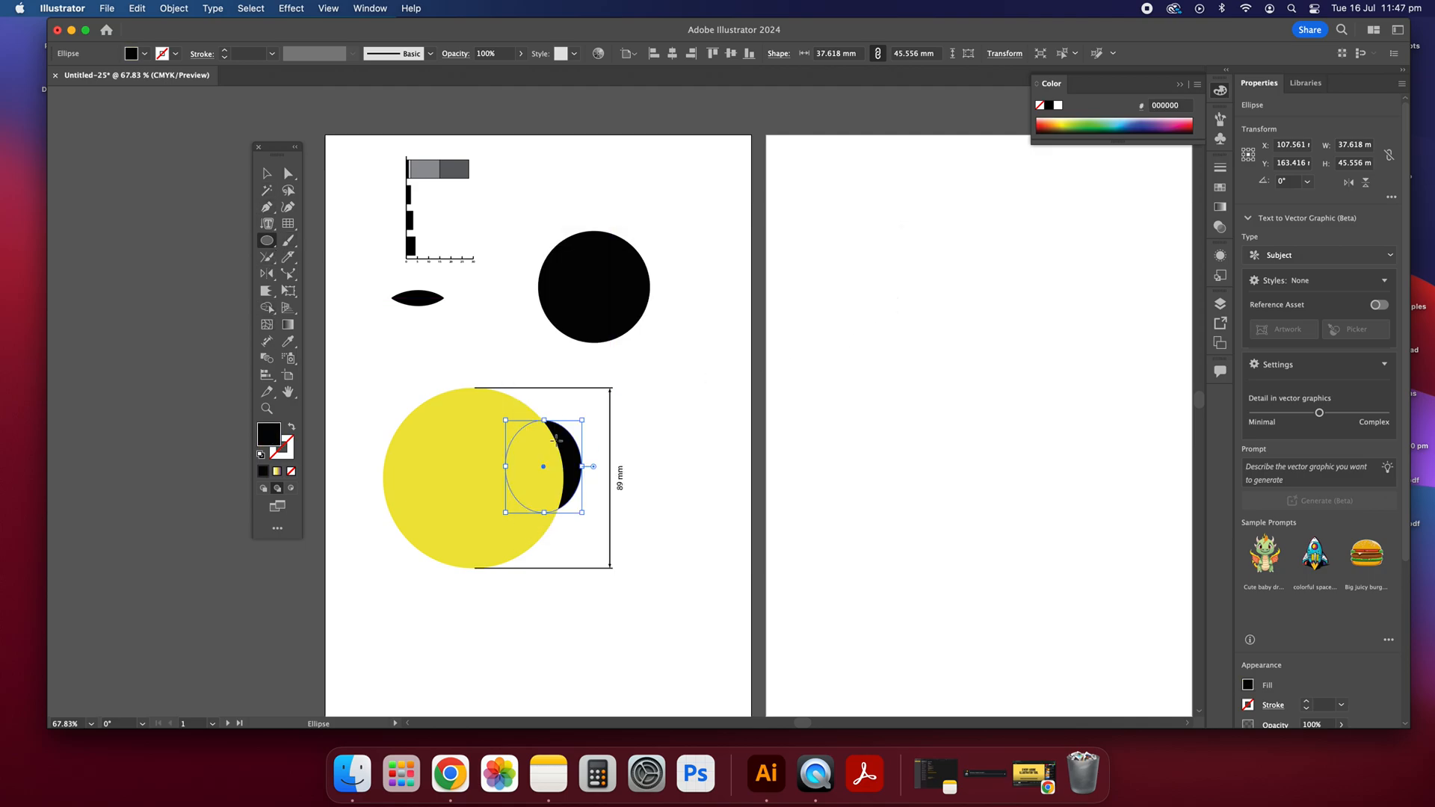
key(v)
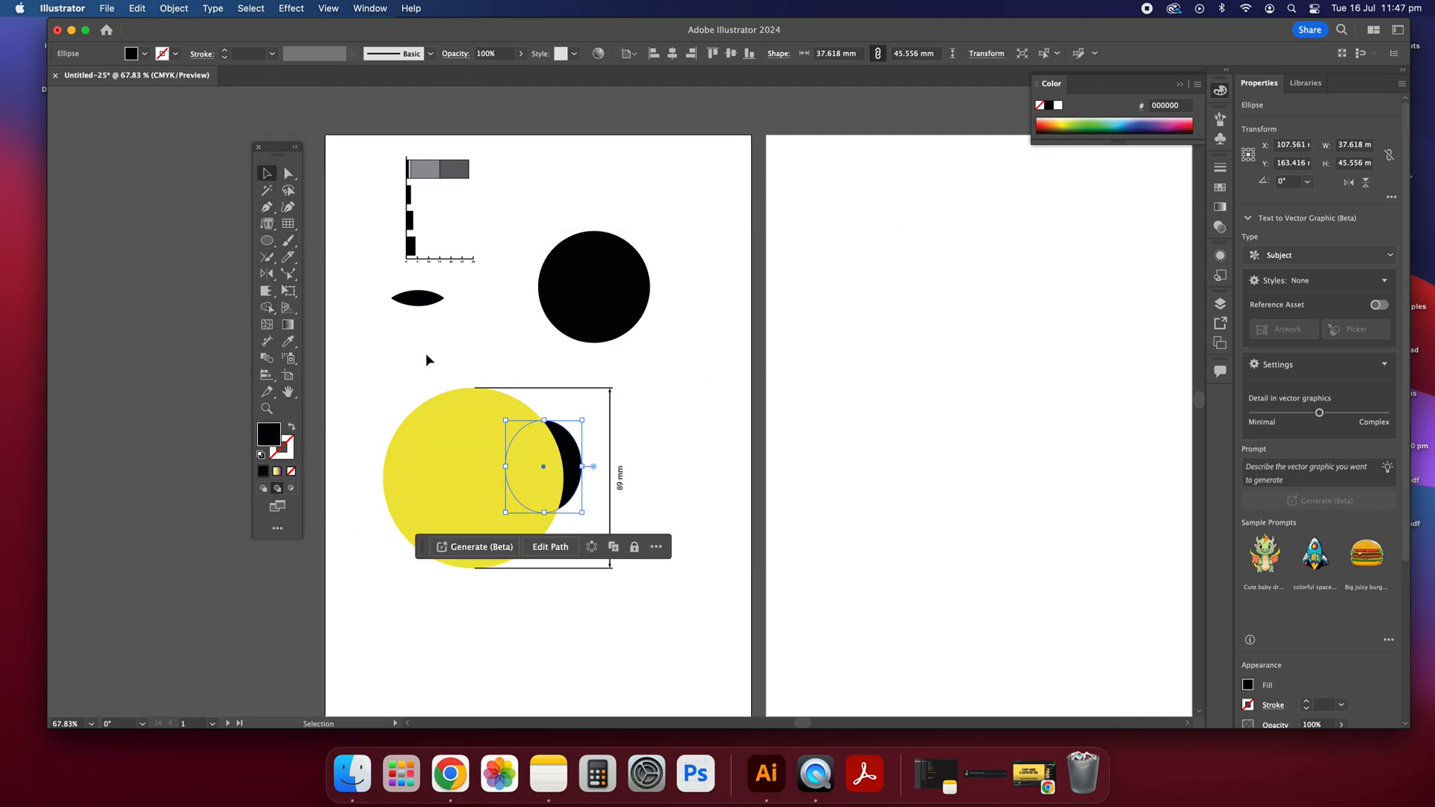
click(334, 497)
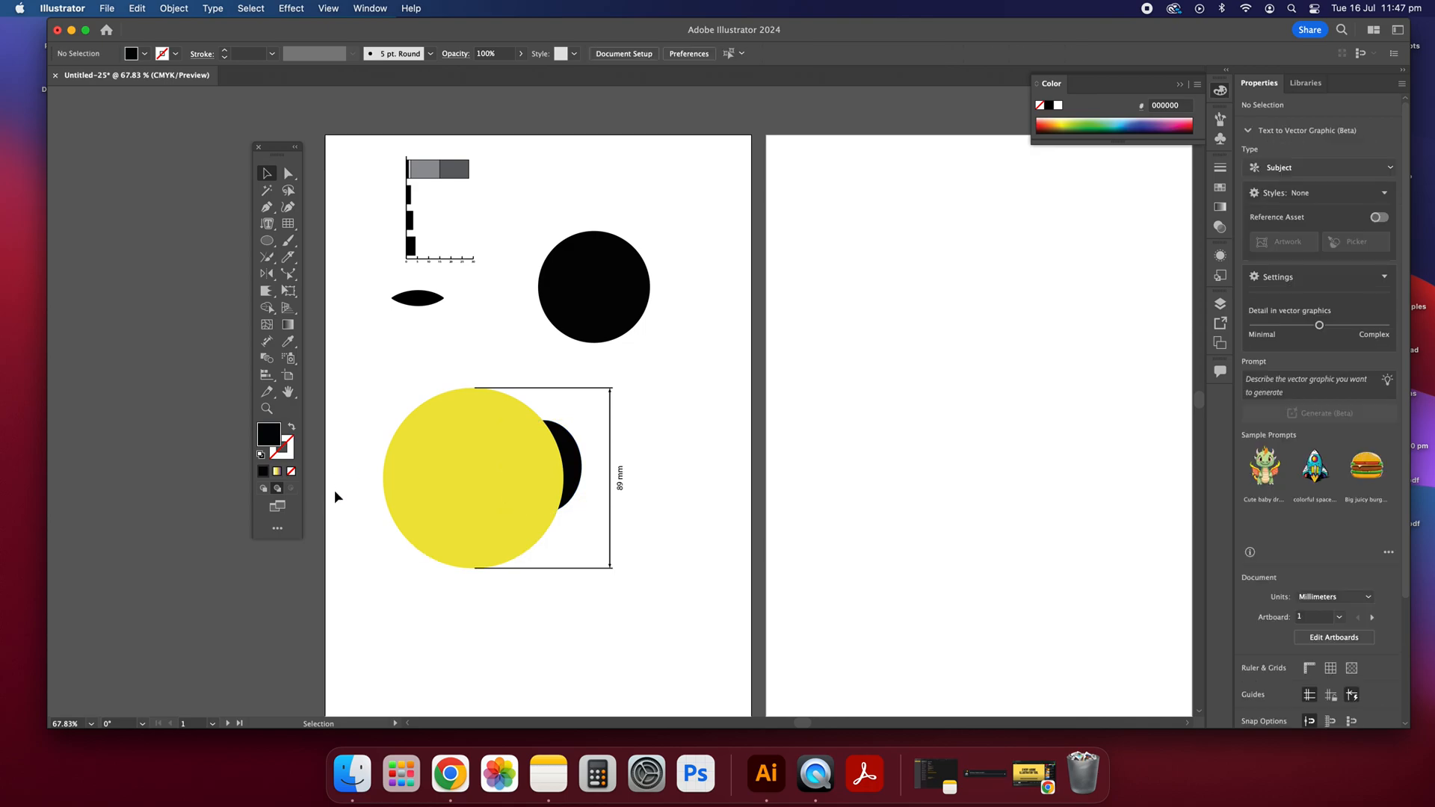
Step: Show the available screen modes and dismiss the list
click(277, 508)
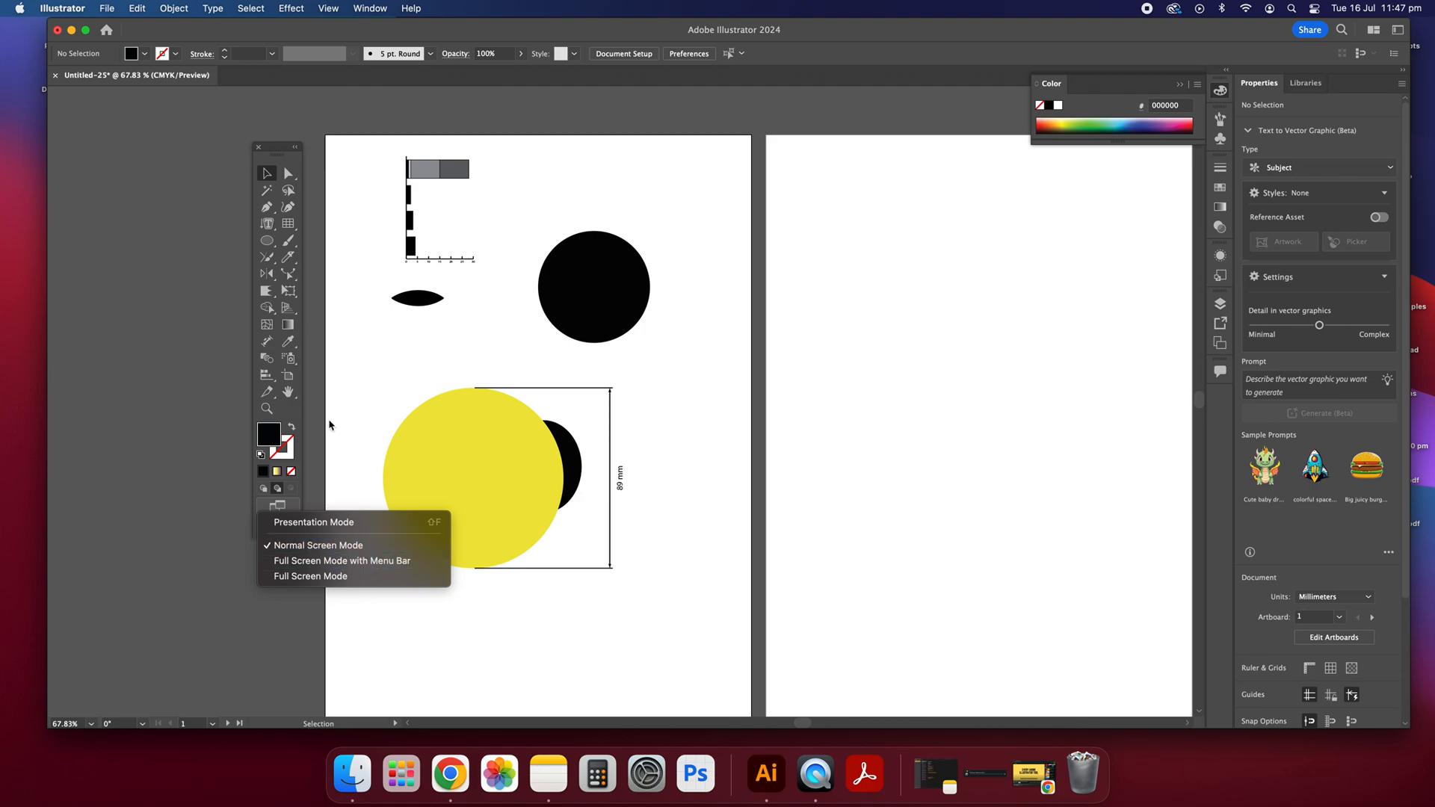
click(237, 77)
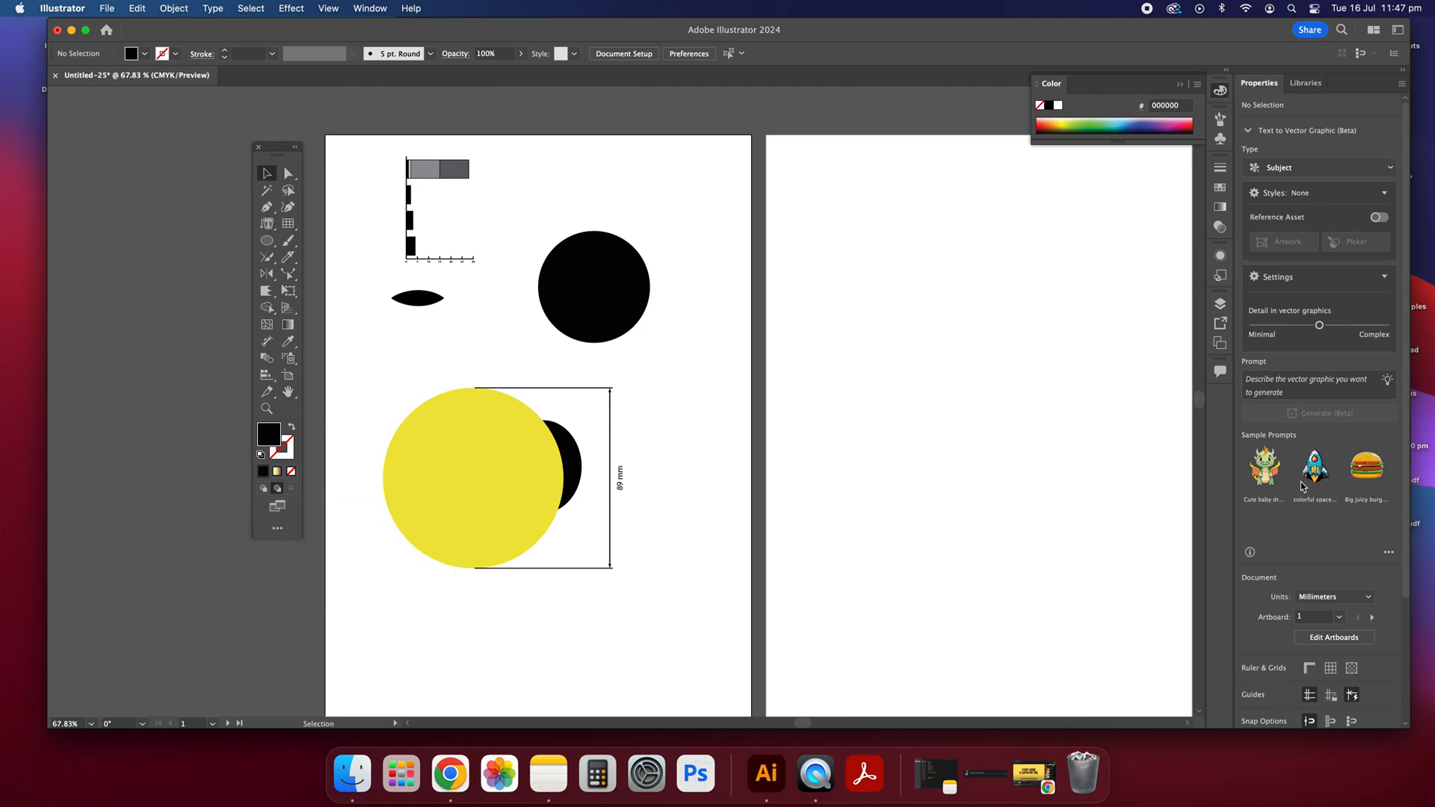
scroll(702, 248, right, 3)
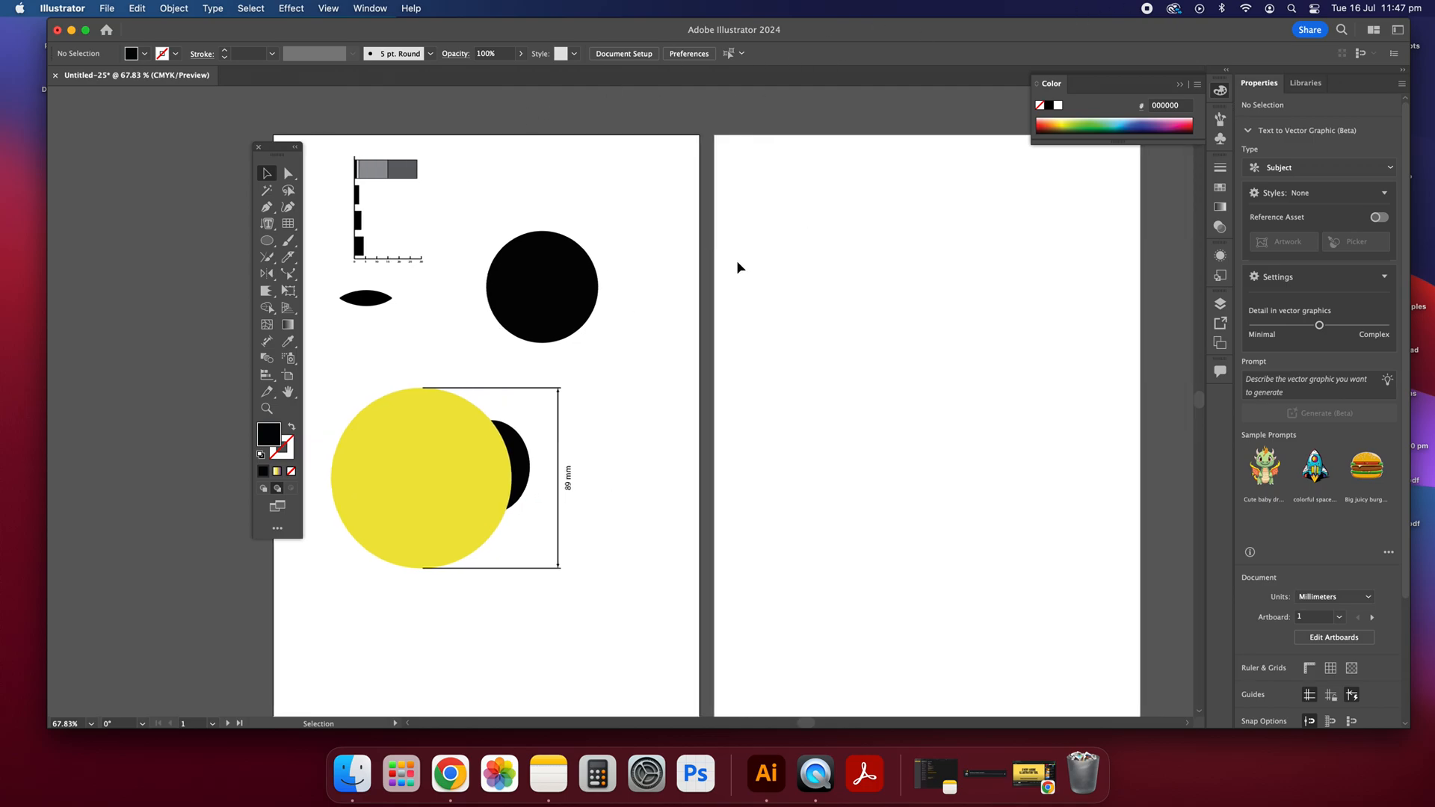
scroll(487, 323, left, 3)
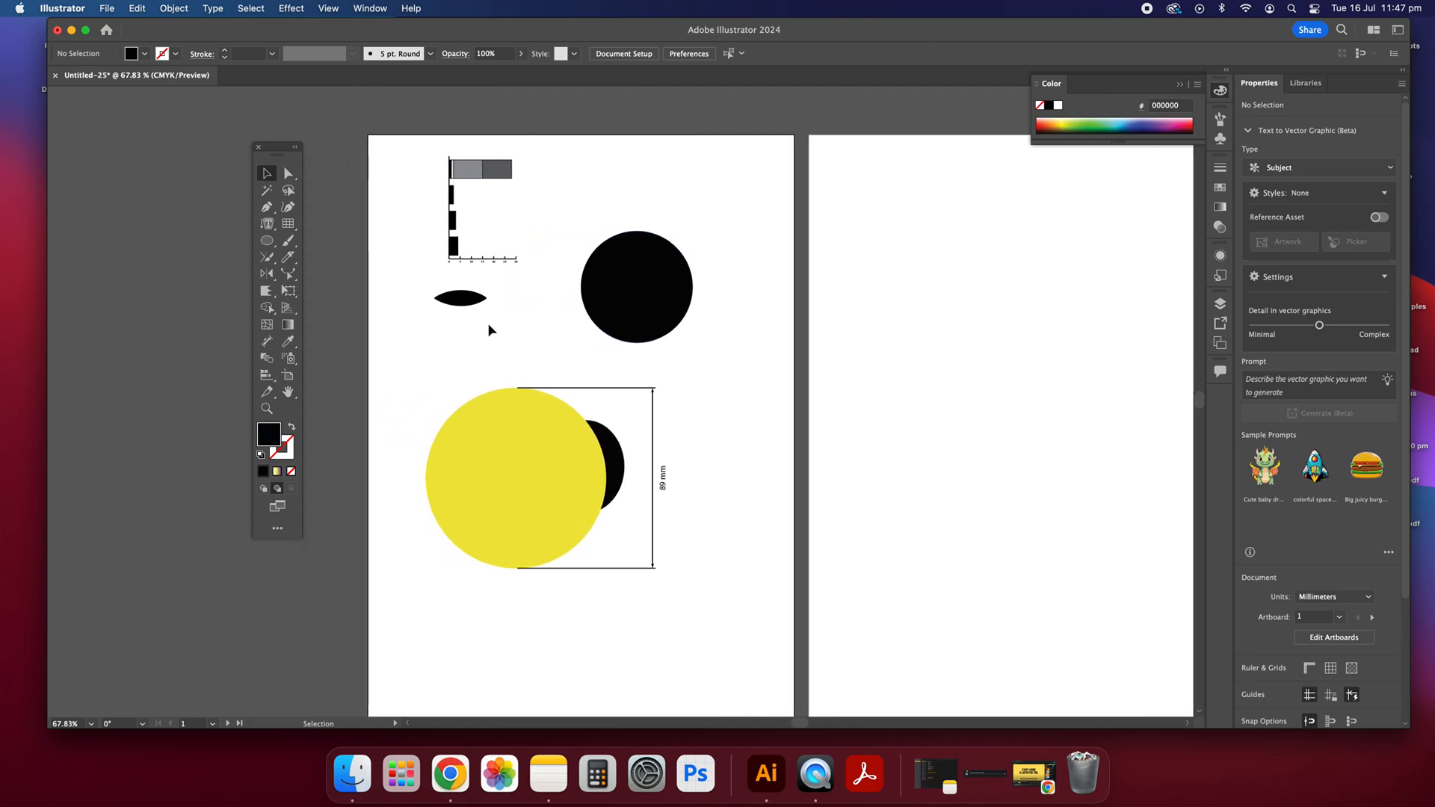
scroll(487, 323, down, 2)
scroll(488, 323, up, 2)
scroll(487, 329, right, 3)
scroll(488, 329, down, 2)
scroll(488, 329, left, 3)
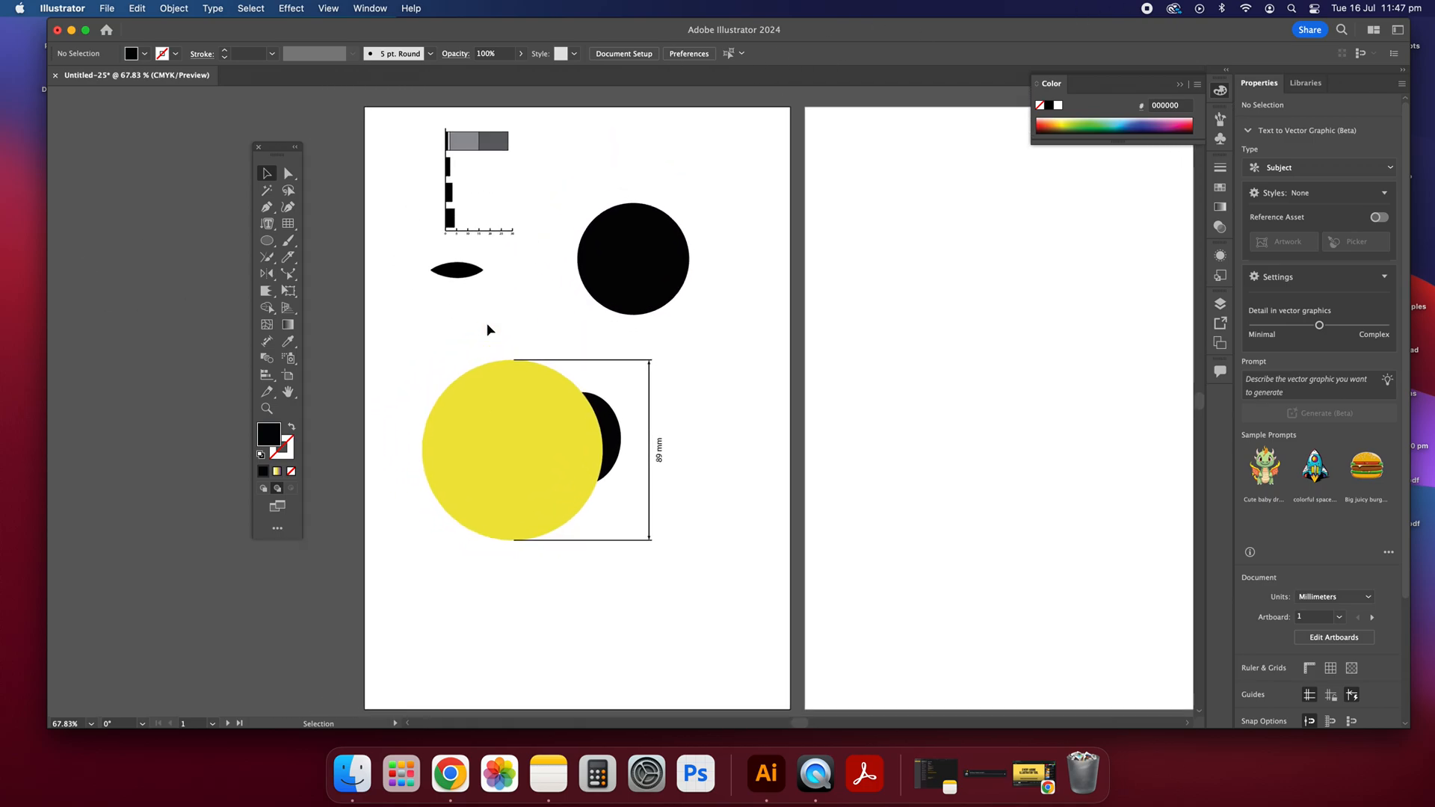
scroll(396, 315, right, 5)
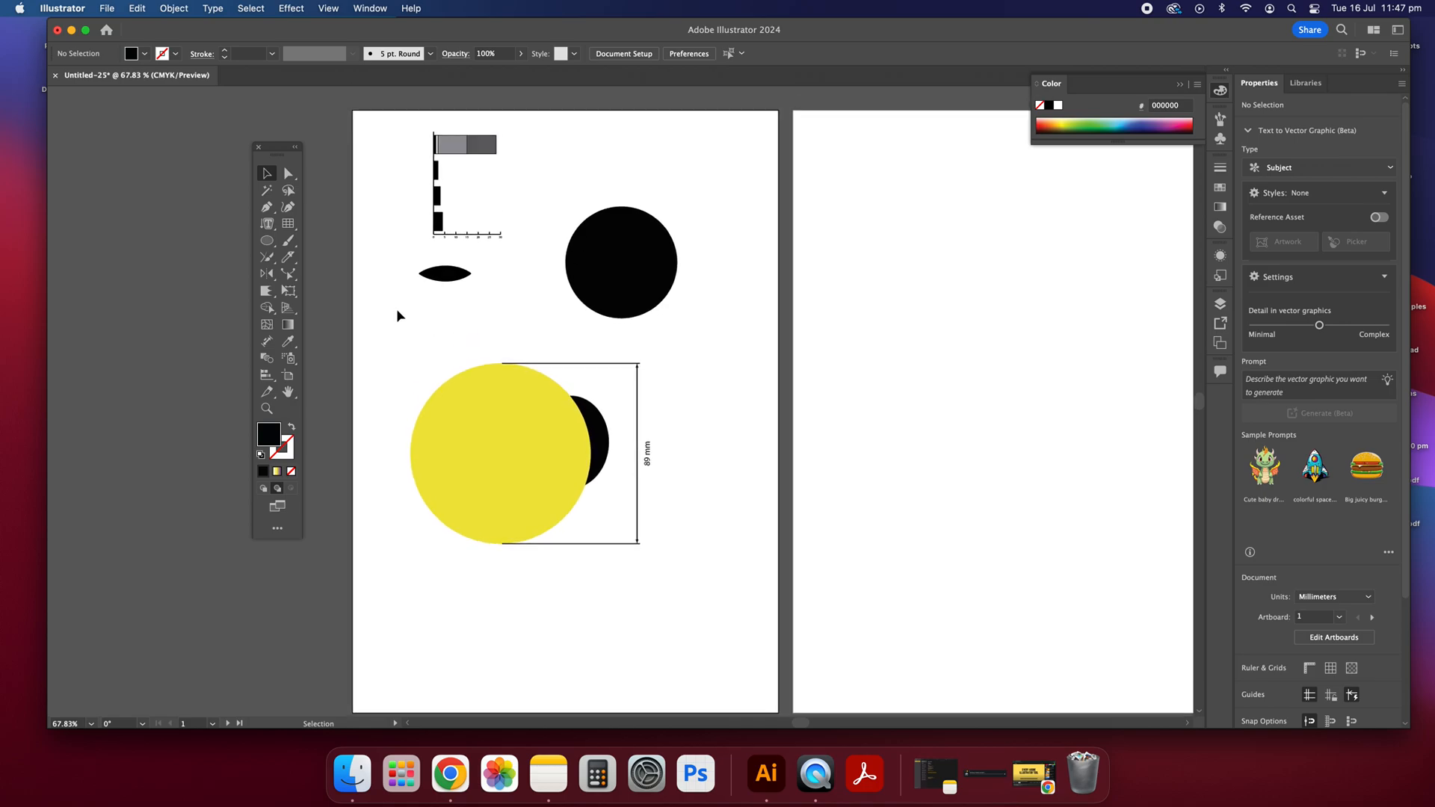
scroll(397, 314, down, 2)
scroll(397, 305, left, 3)
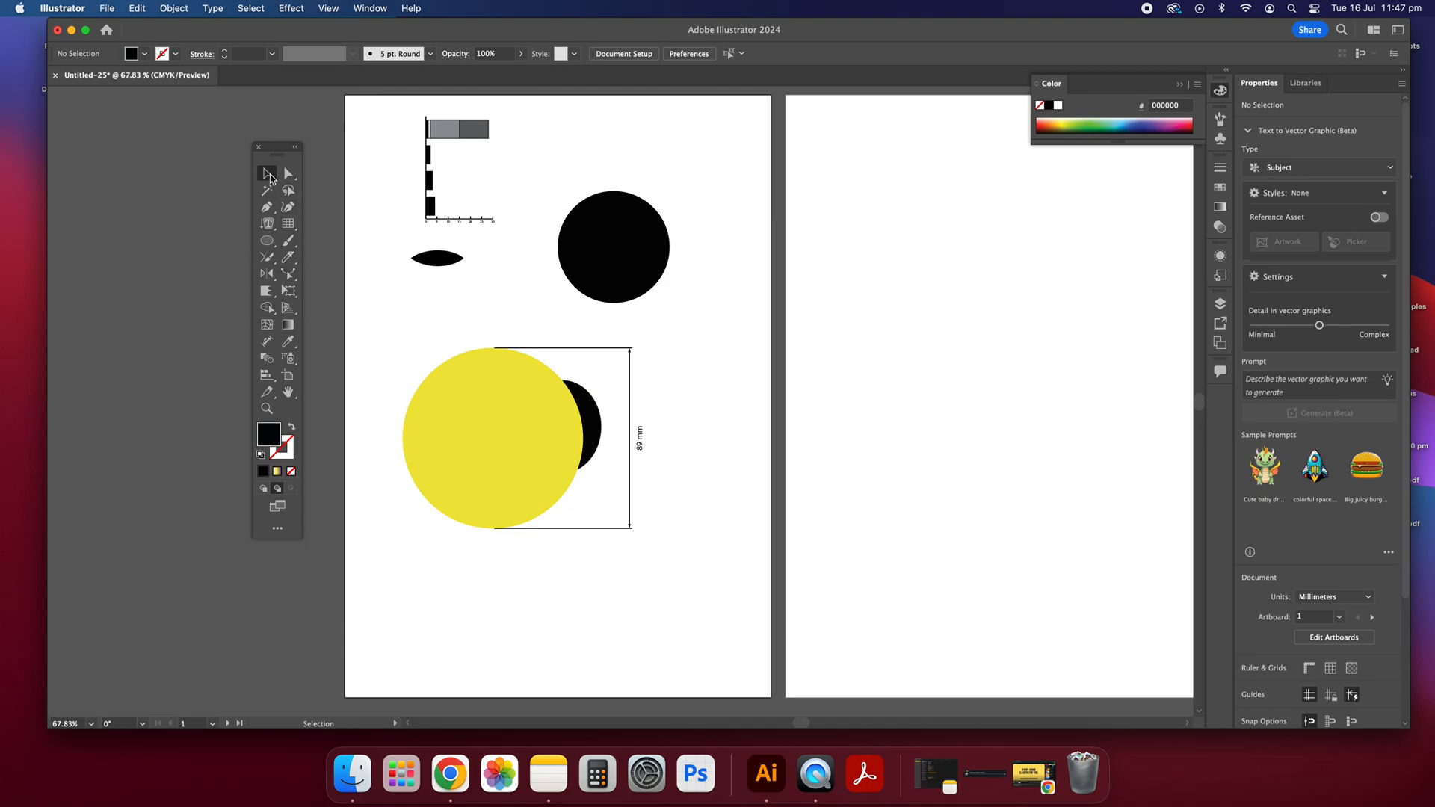
Step: Switch through the Rectangle, Type and Pen tools to review the basic drawing tools
mouse_move(267, 245)
mouse_down()
mouse_move(329, 238)
mouse_move(266, 225)
mouse_up()
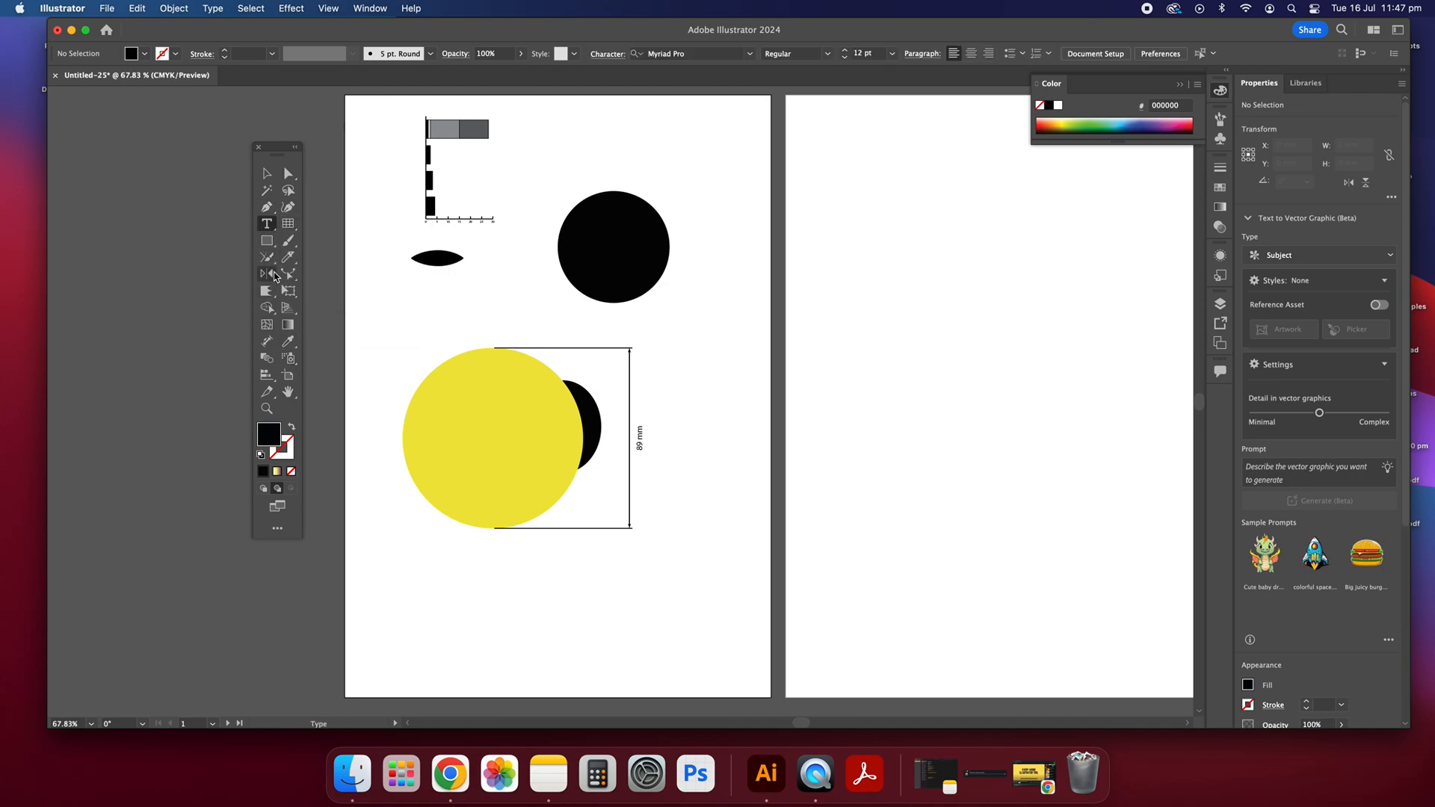
click(268, 208)
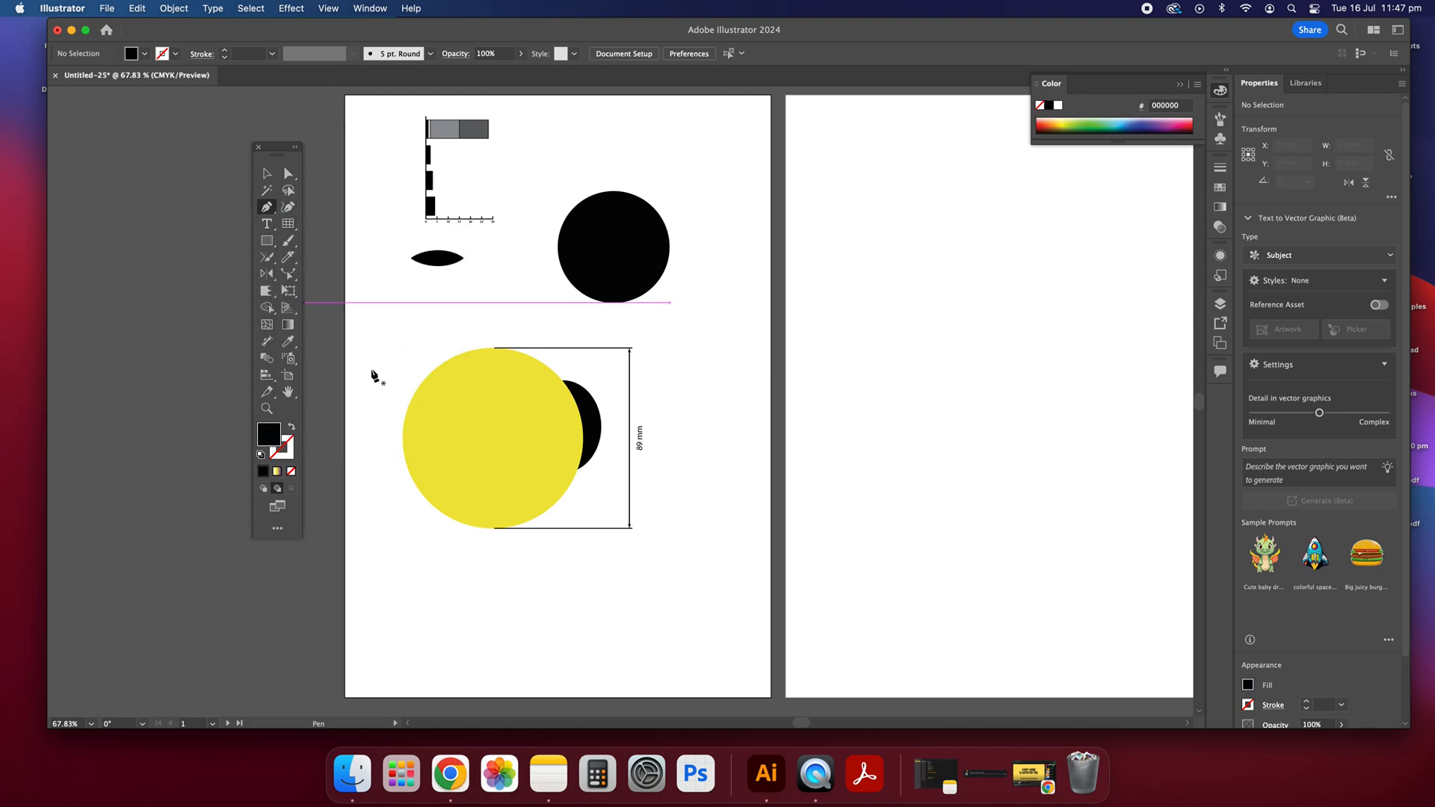
key(v)
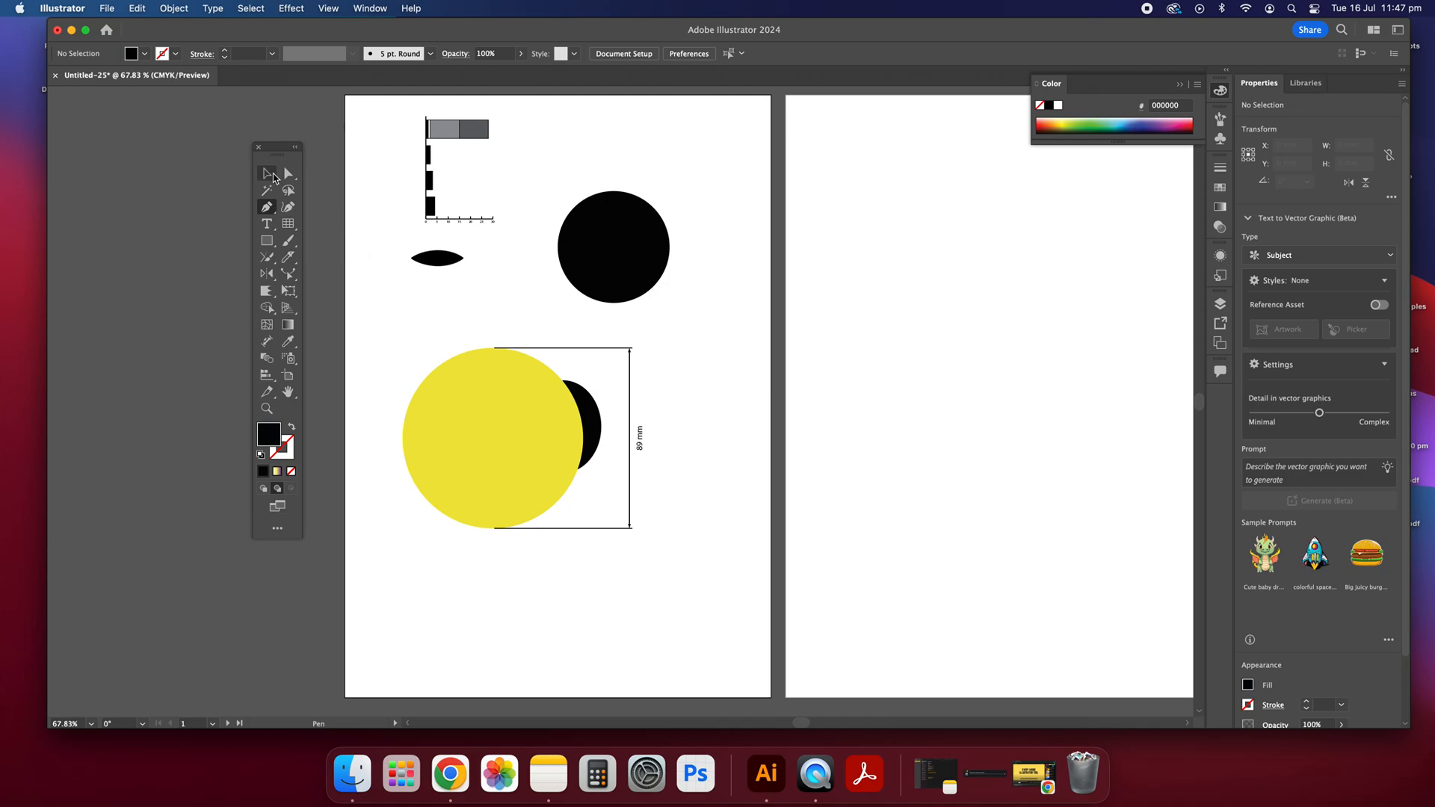